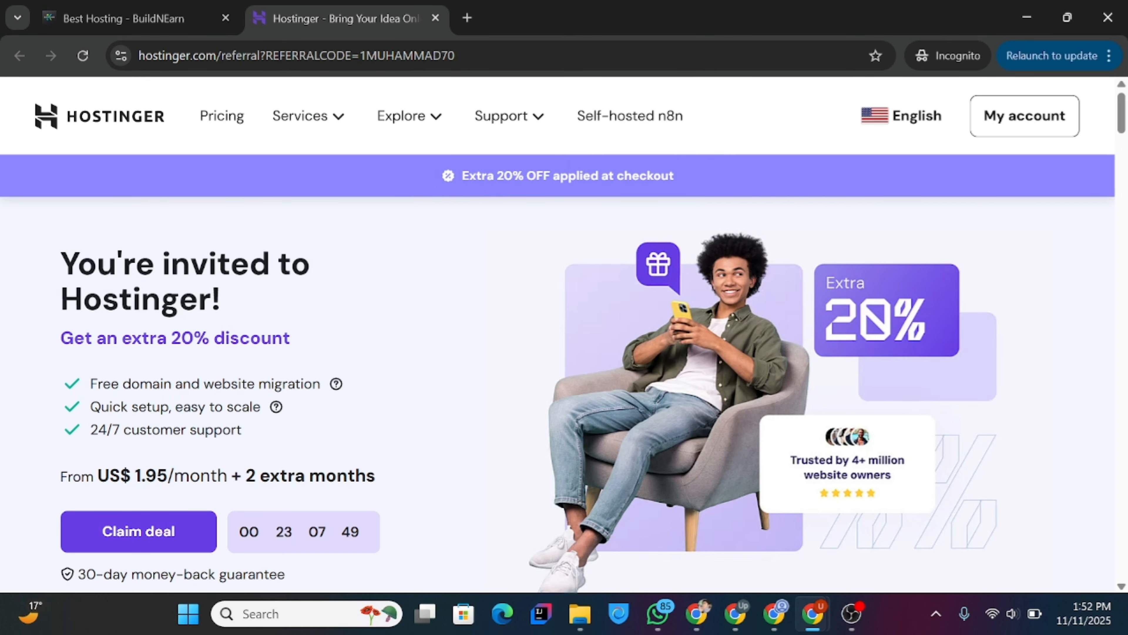
- Claim the extra 20% referral deal to bring up the hosting plans, and dismiss the Kodee chat assistant
drag(62, 265, 220, 300)
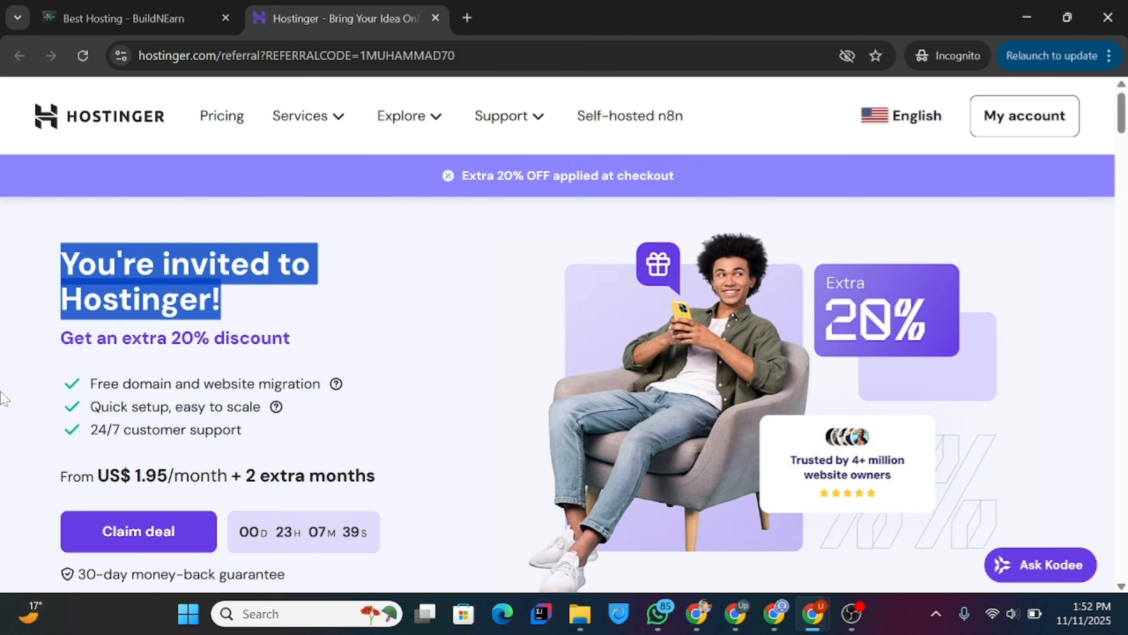
click(138, 533)
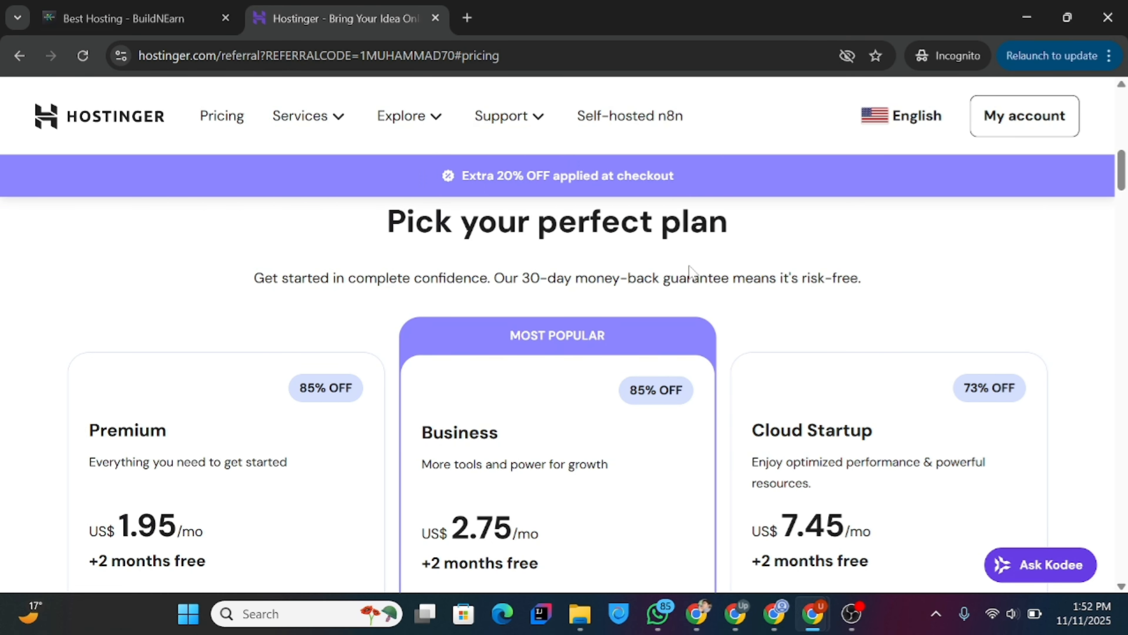
drag(1126, 173, 1127, 174)
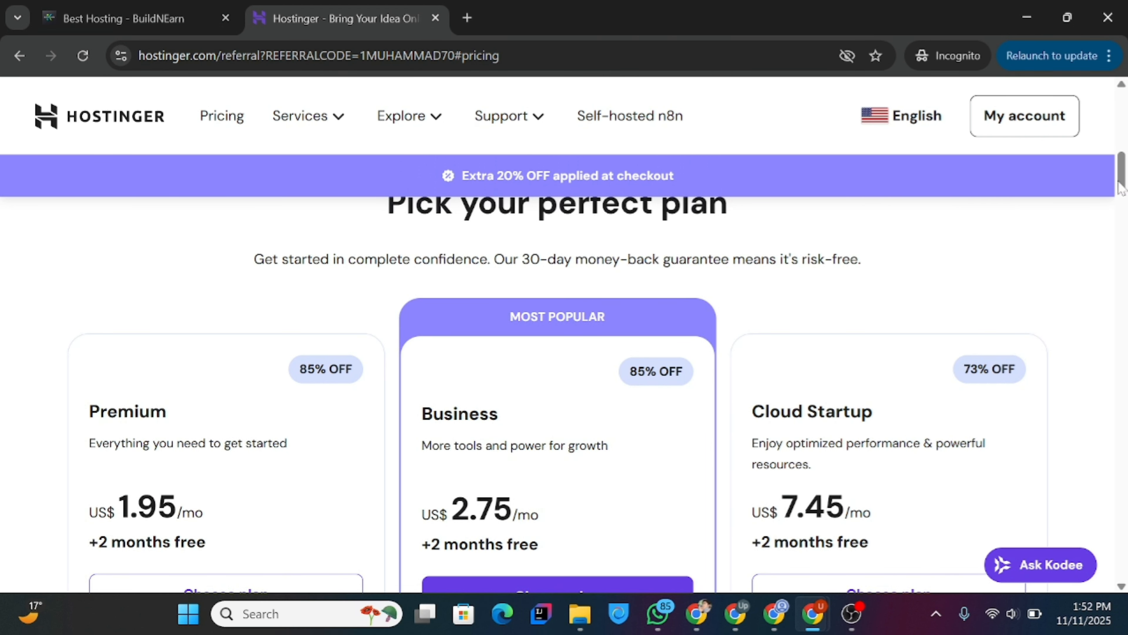
scroll(541, 385, down, 5)
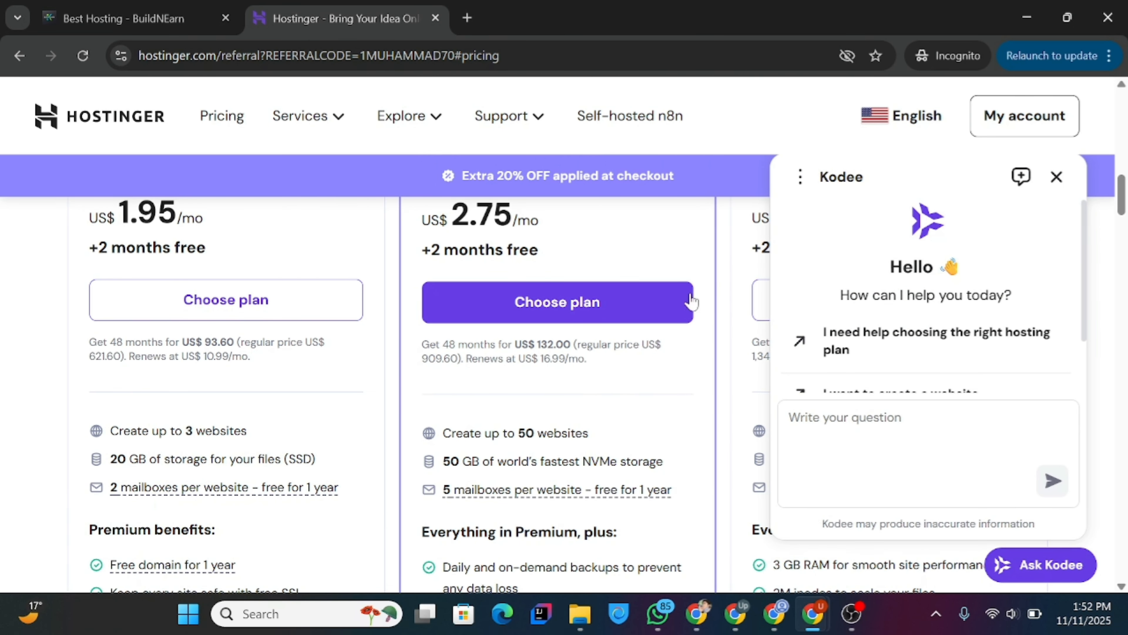
click(1056, 178)
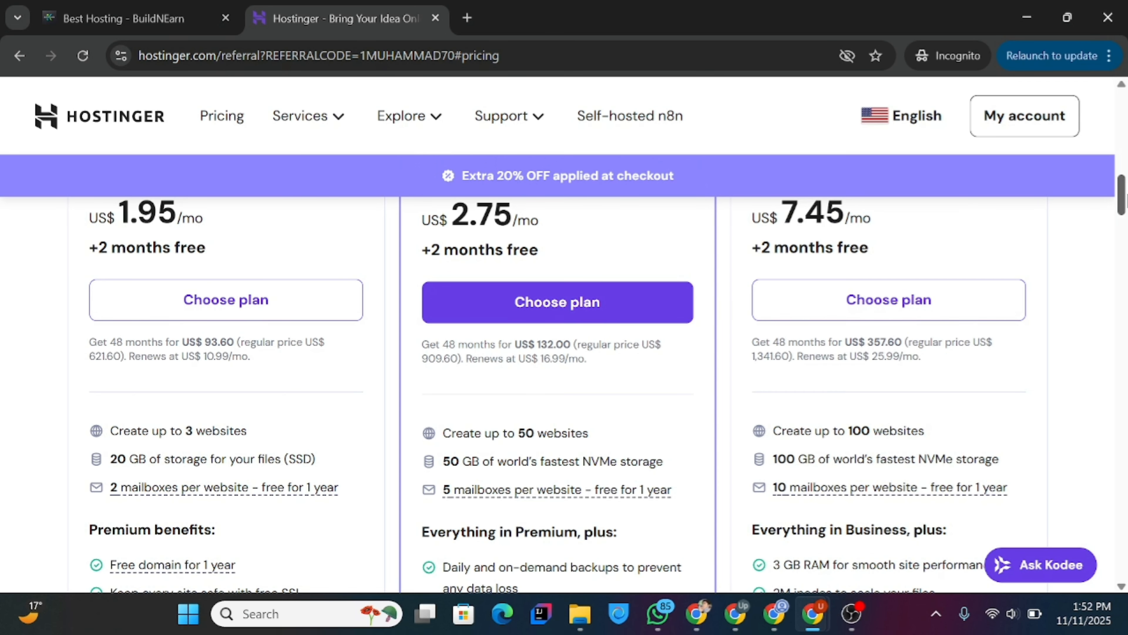
- Compare the Premium, Business and Cloud Startup plans and choose the Business plan
scroll(1121, 198, up, 3)
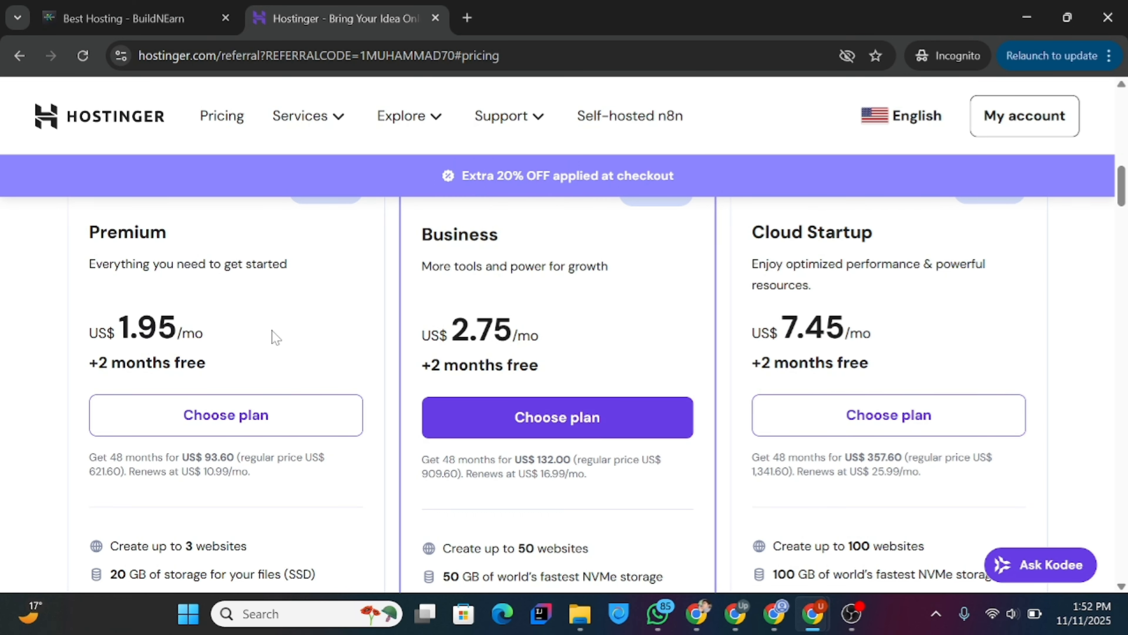
scroll(988, 231, up, 2)
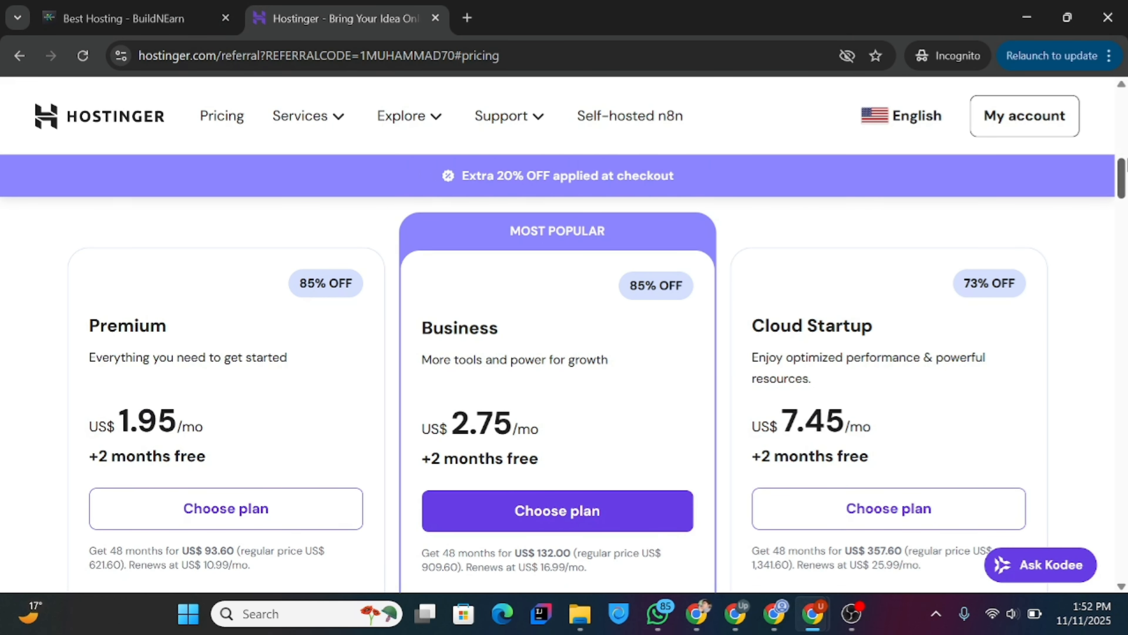
scroll(597, 372, down, 1)
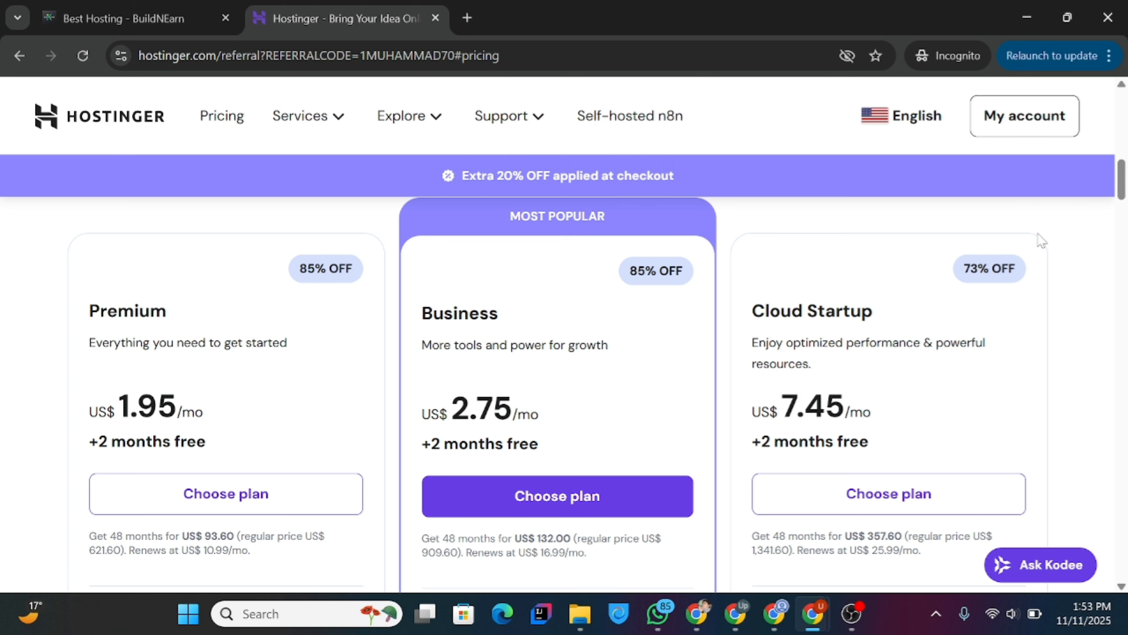
click(571, 512)
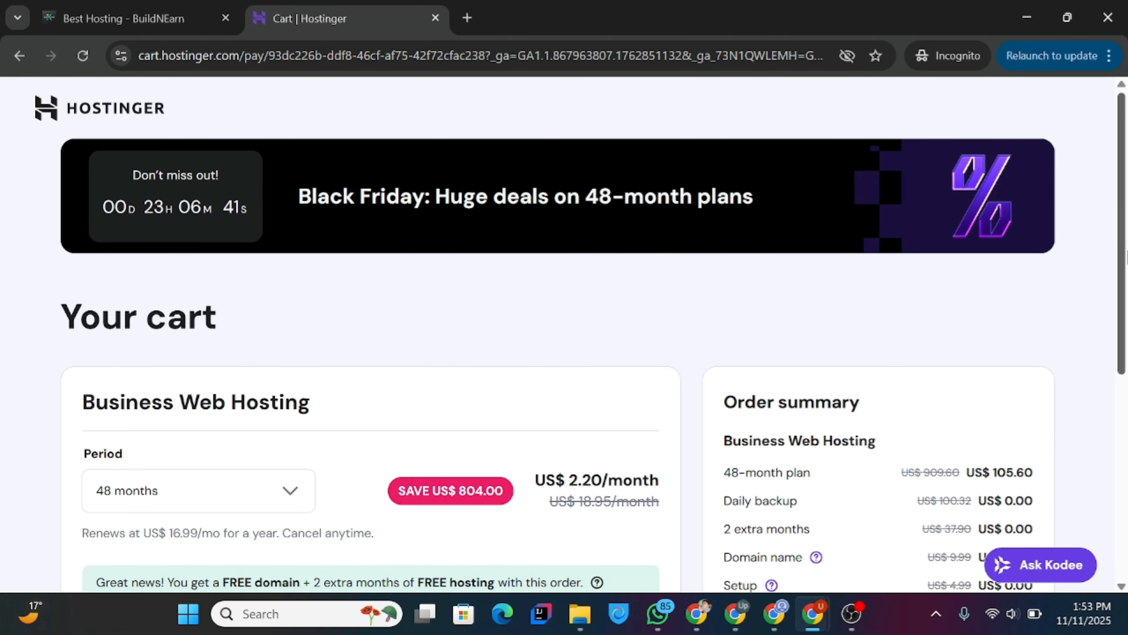
- Review the cart's order summary and set the Business Web Hosting period to 12 months
drag(1126, 169, 1126, 271)
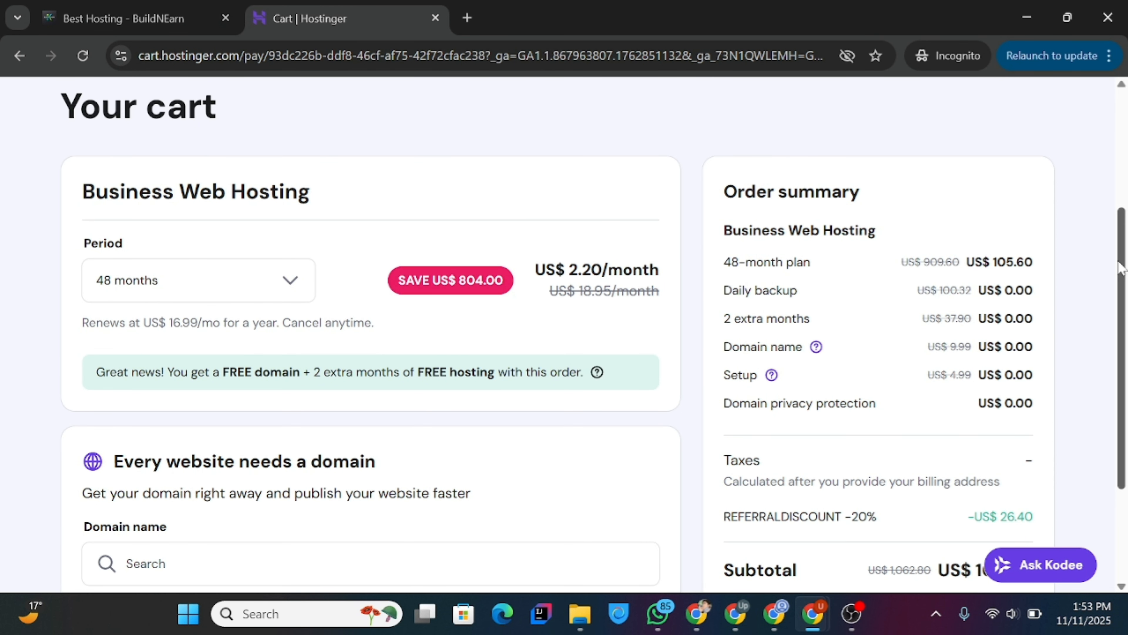
scroll(1122, 267, down, 2)
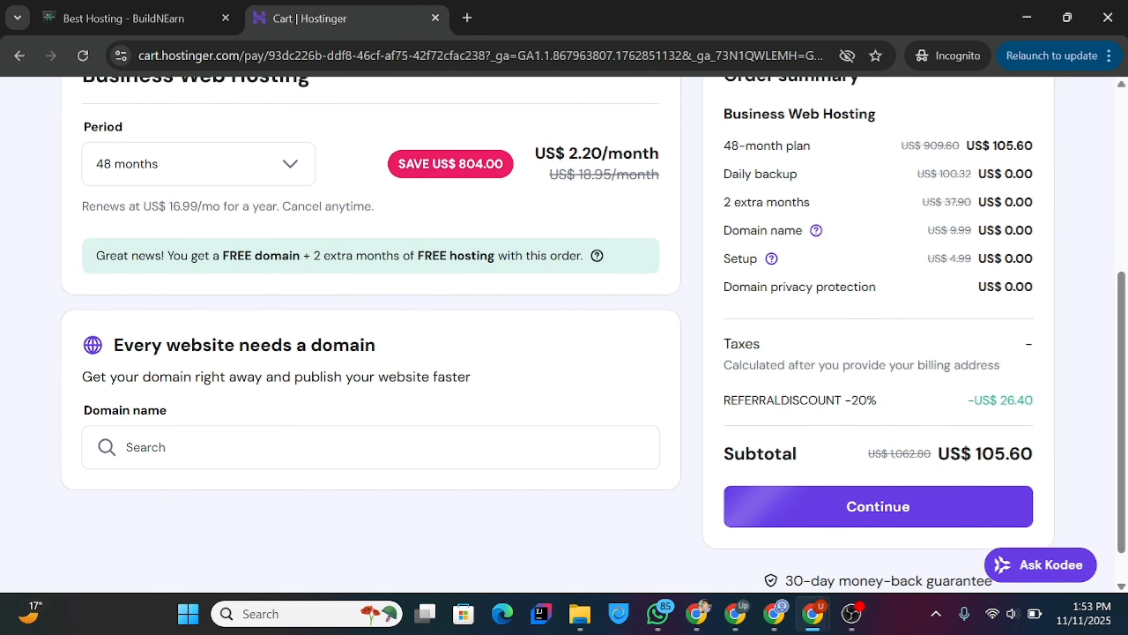
scroll(1124, 355, up, 2)
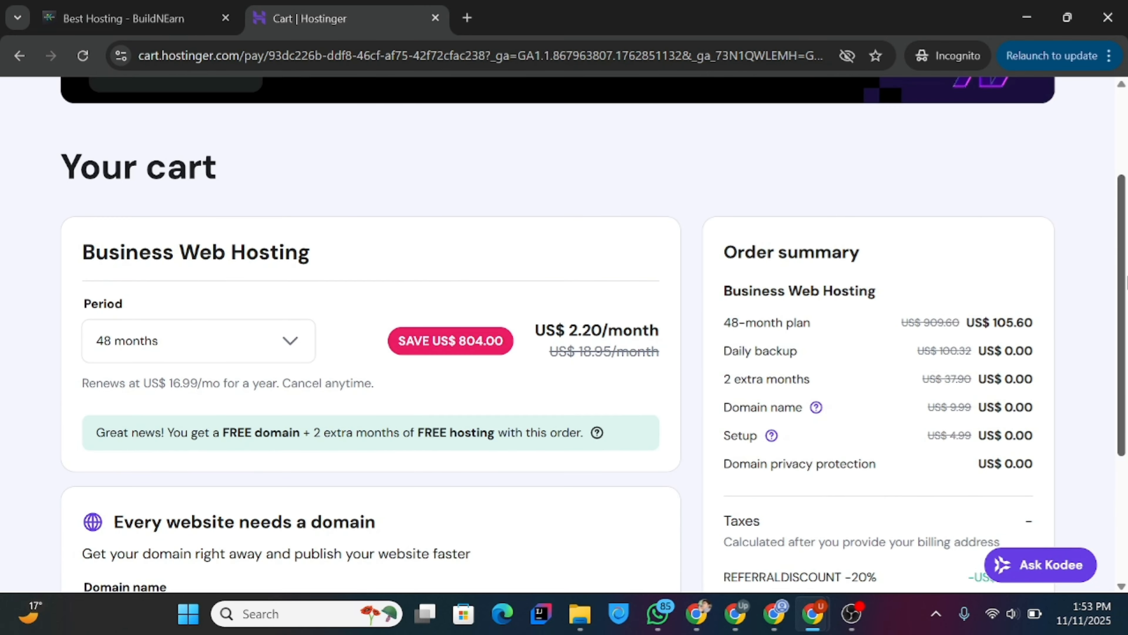
scroll(1124, 351, down, 1)
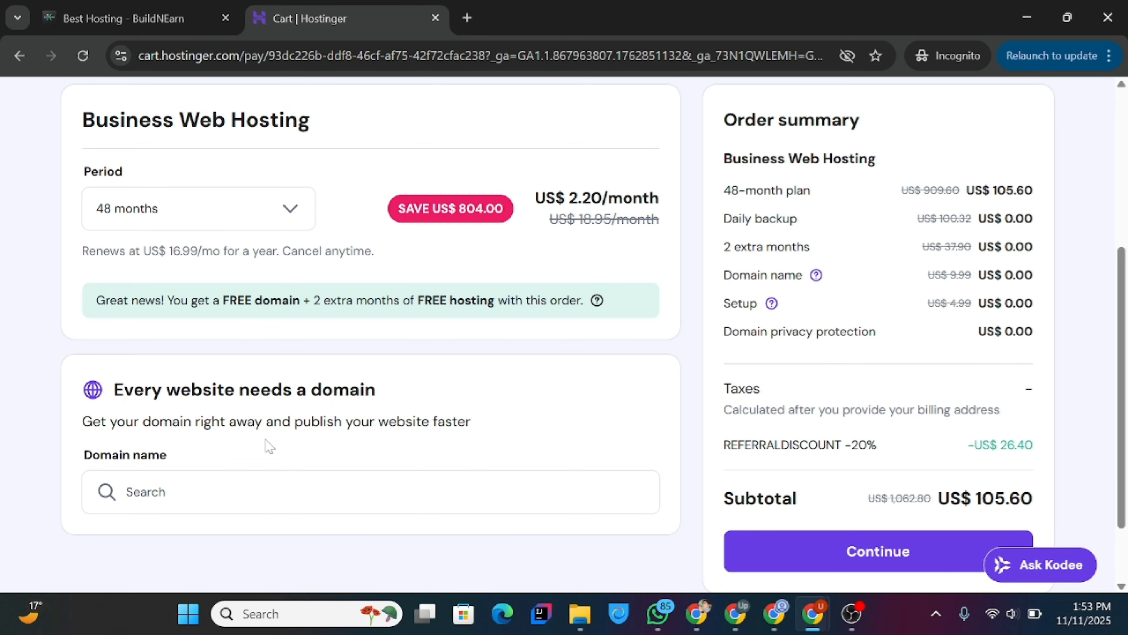
scroll(1000, 366, up, 3)
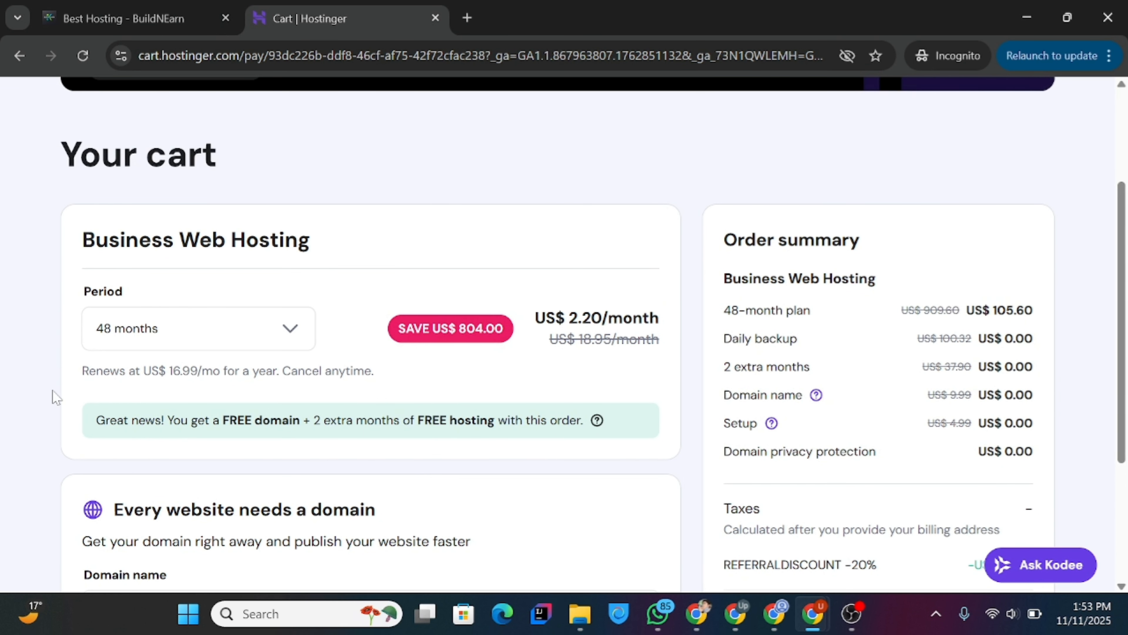
click(229, 326)
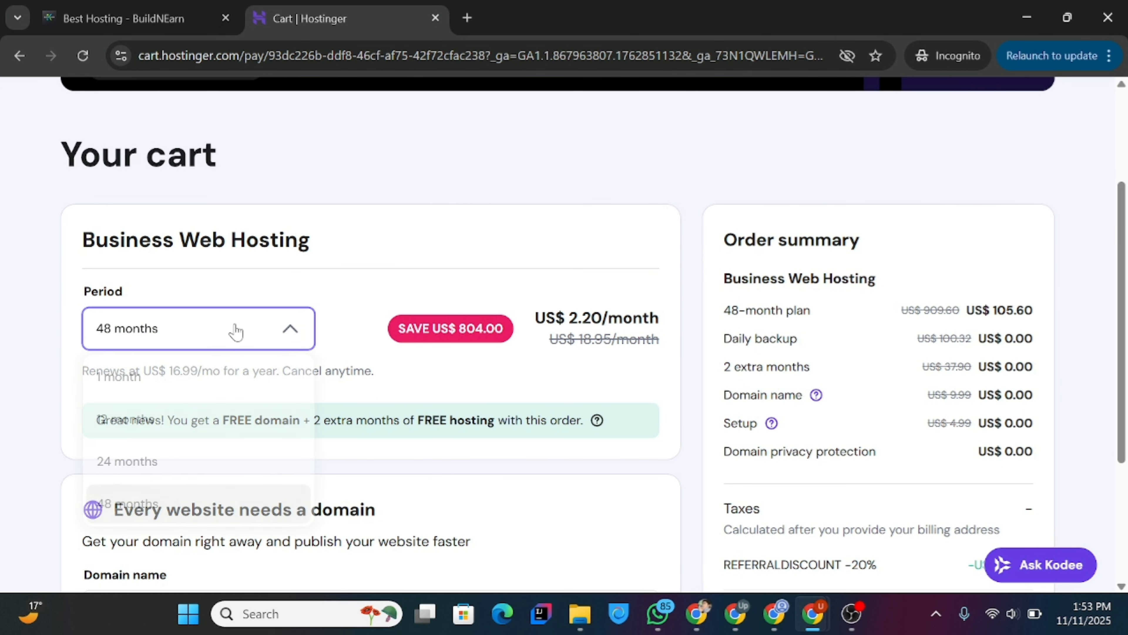
click(173, 446)
click(262, 328)
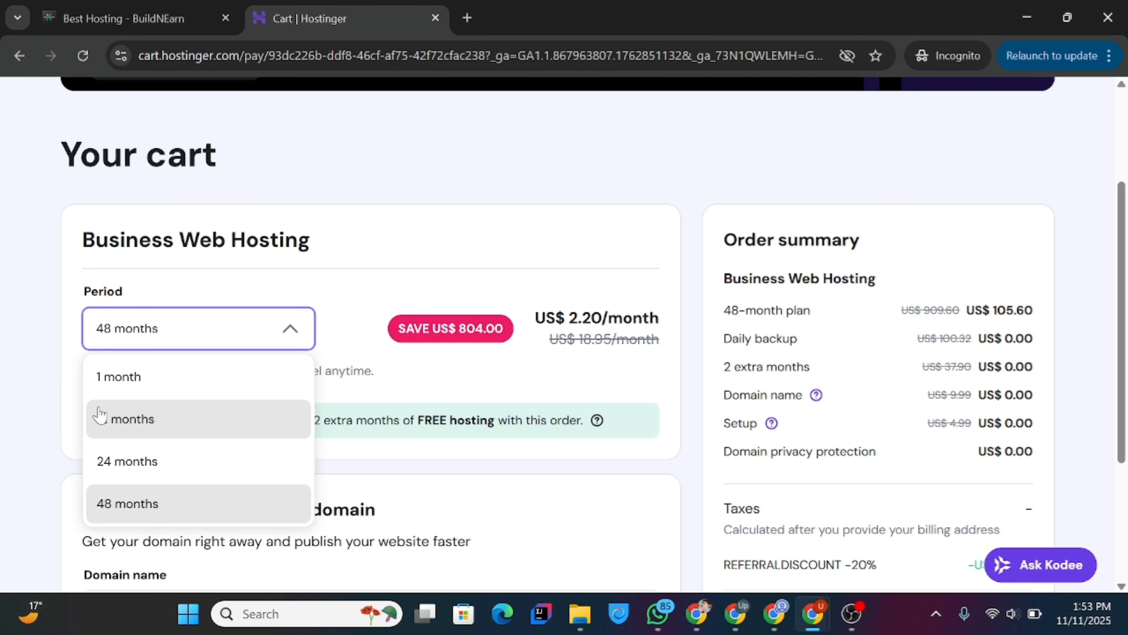
click(131, 420)
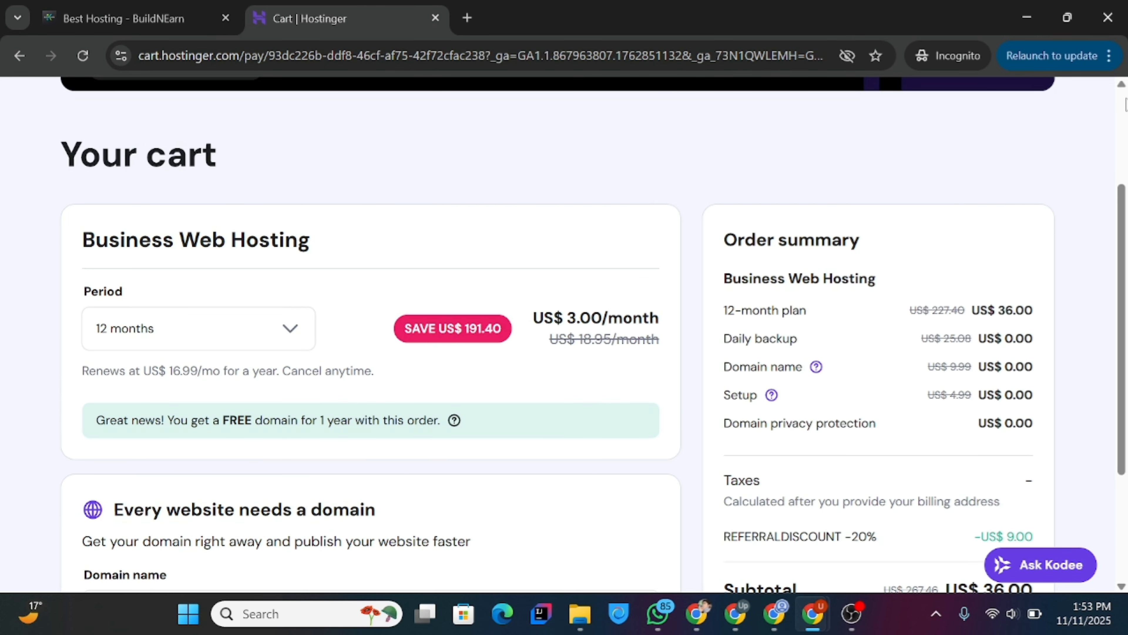
- Check the 12-month plan's order summary and set the hosting period to 48 months
scroll(1127, 104, up, 3)
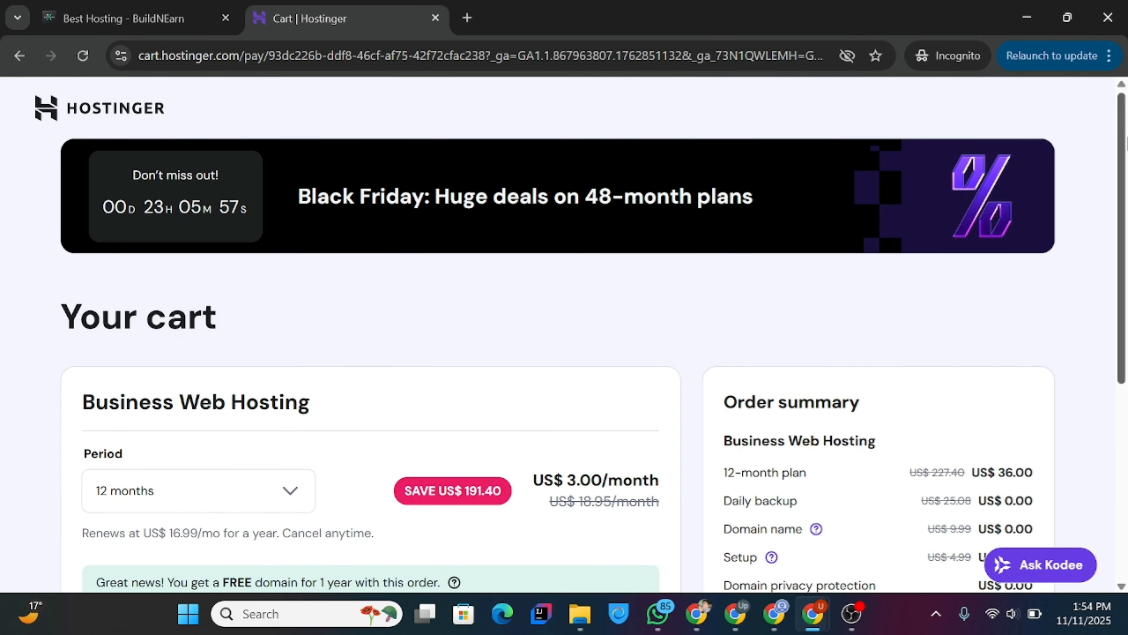
scroll(1127, 142, down, 6)
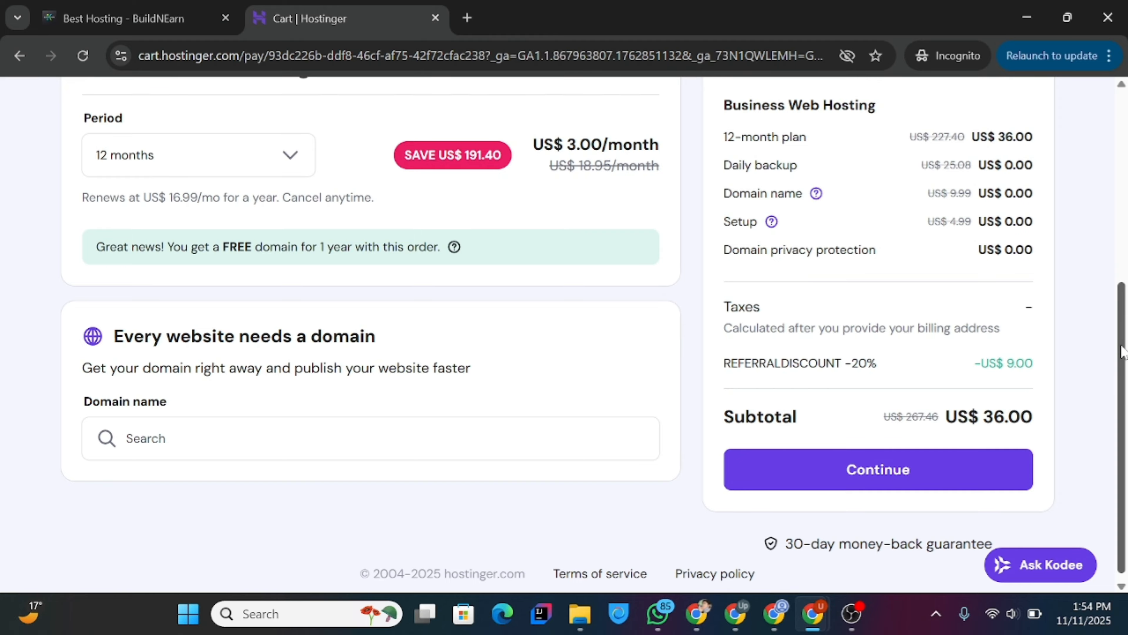
drag(1124, 353, 1125, 313)
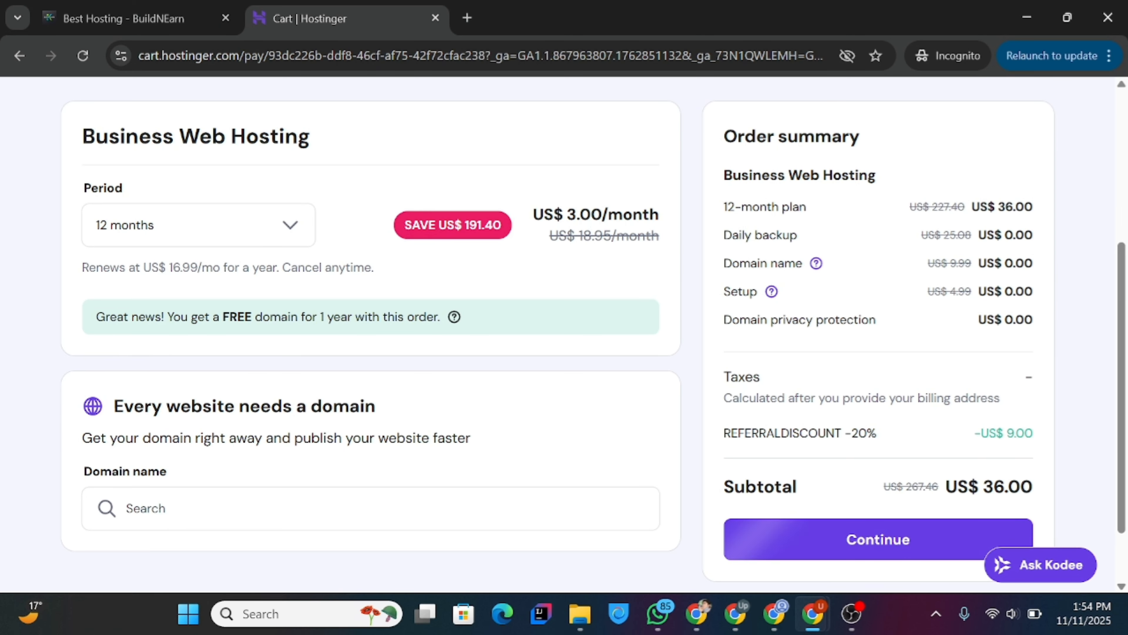
click(196, 225)
click(144, 398)
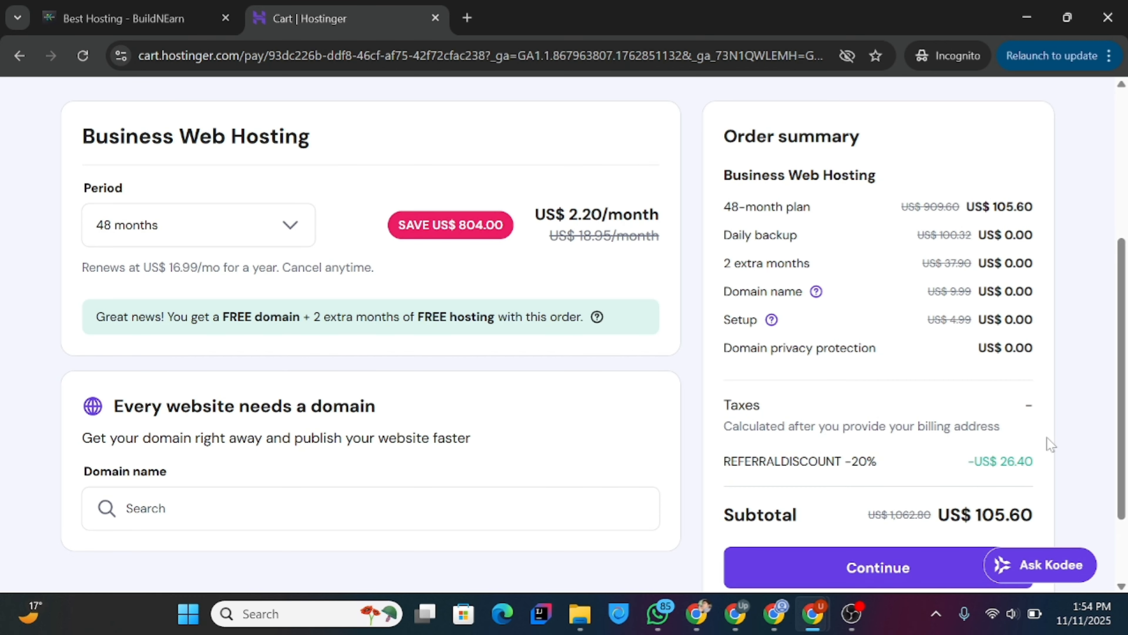
- Check the referral discount and subtotal in the order summary, and continue with the order
drag(1000, 461, 1033, 461)
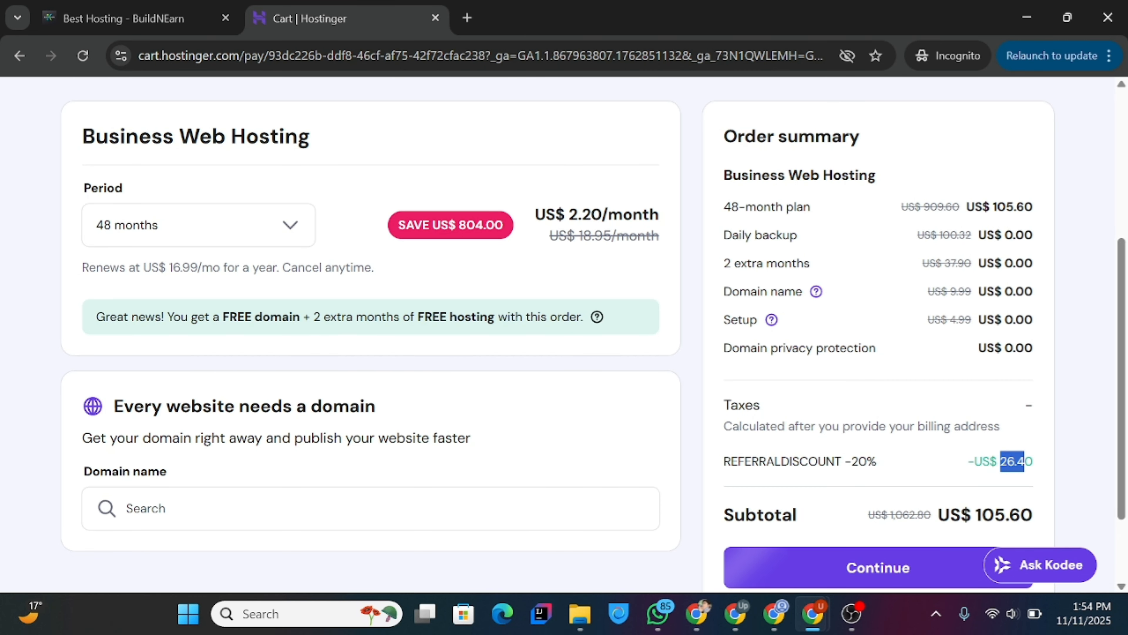
click(1034, 461)
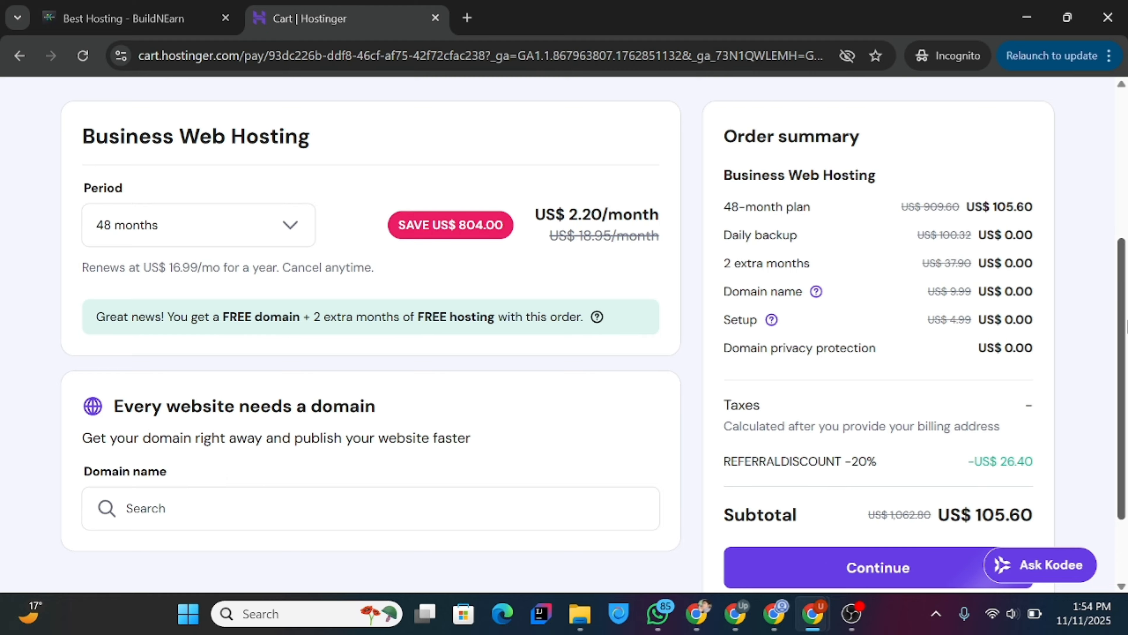
drag(1126, 333, 1126, 360)
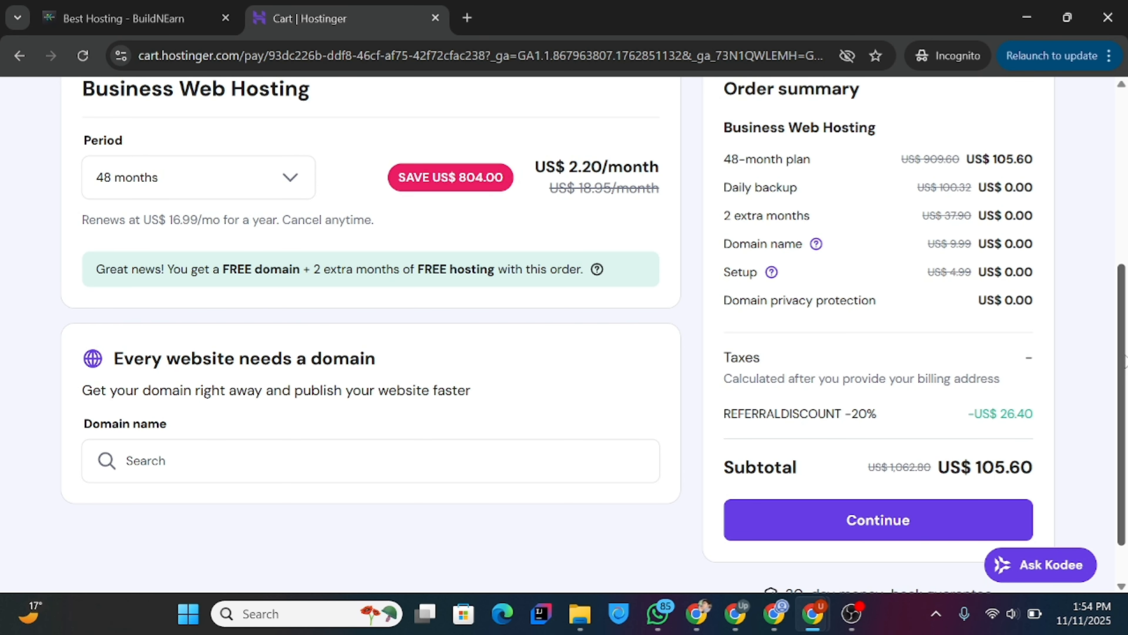
drag(1127, 360, 1126, 394)
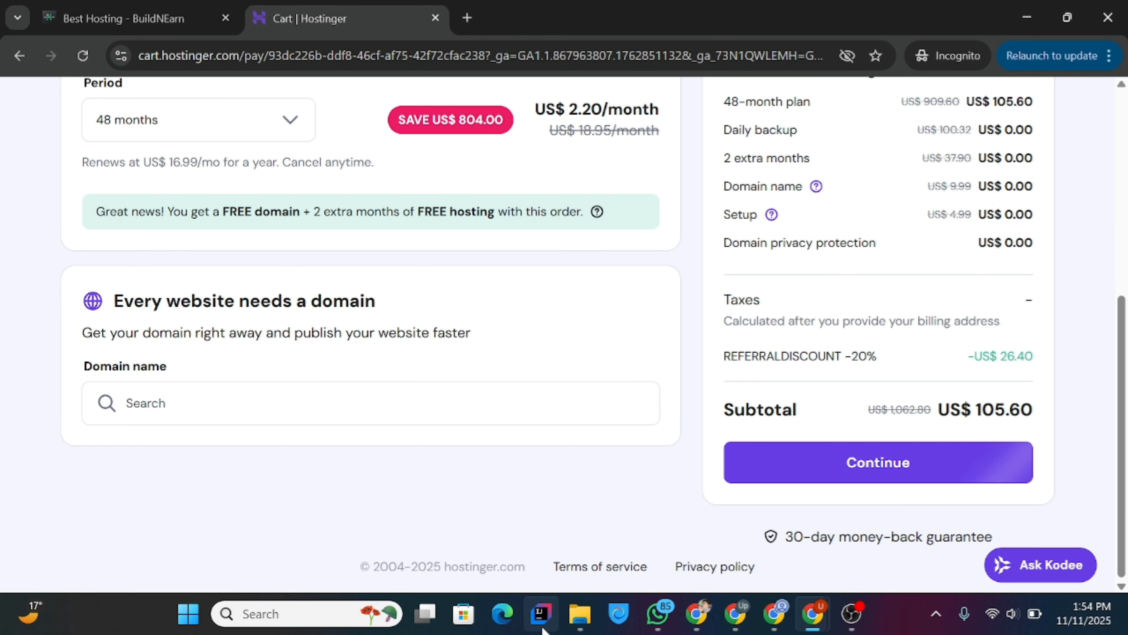
click(786, 480)
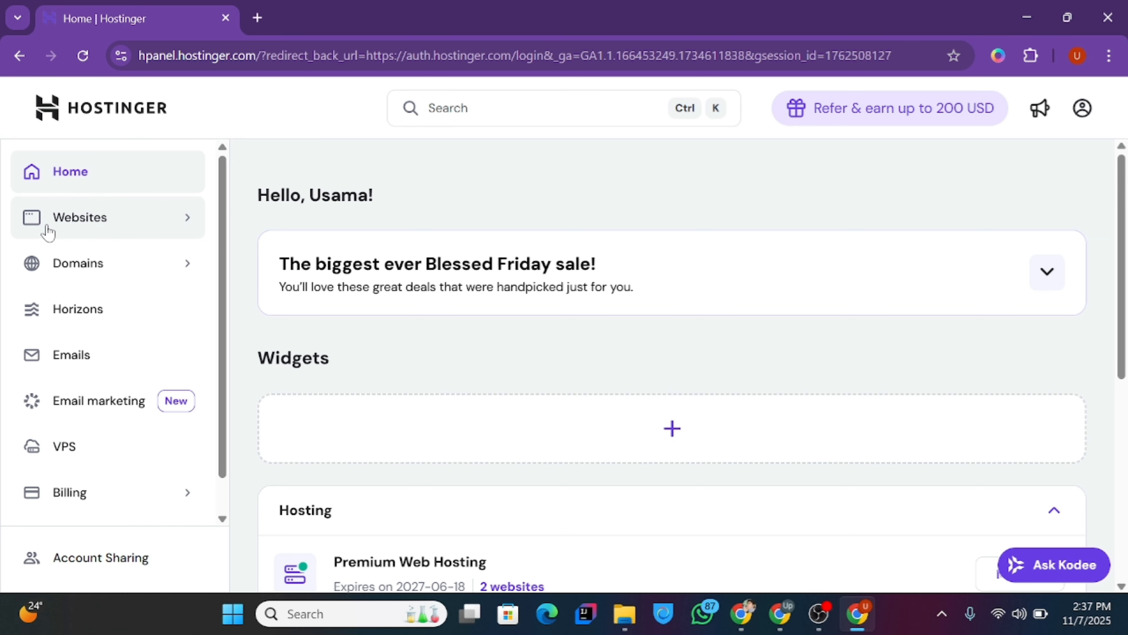
- Open the websites list in the hosting account, collapse the sale banner and look through the hosted sites
click(70, 232)
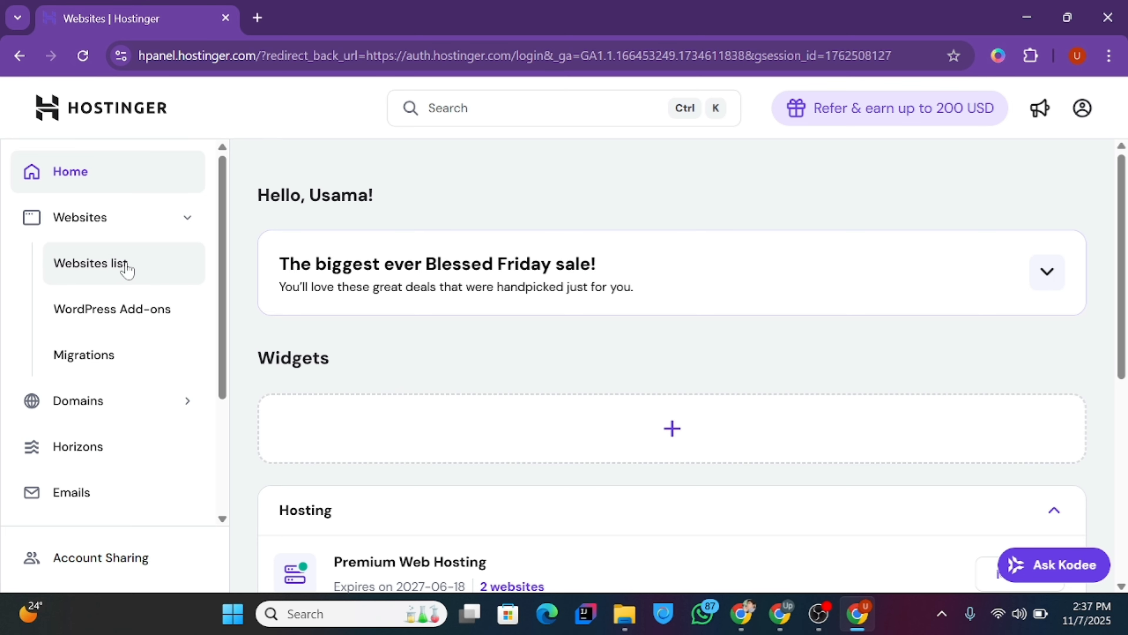
click(128, 267)
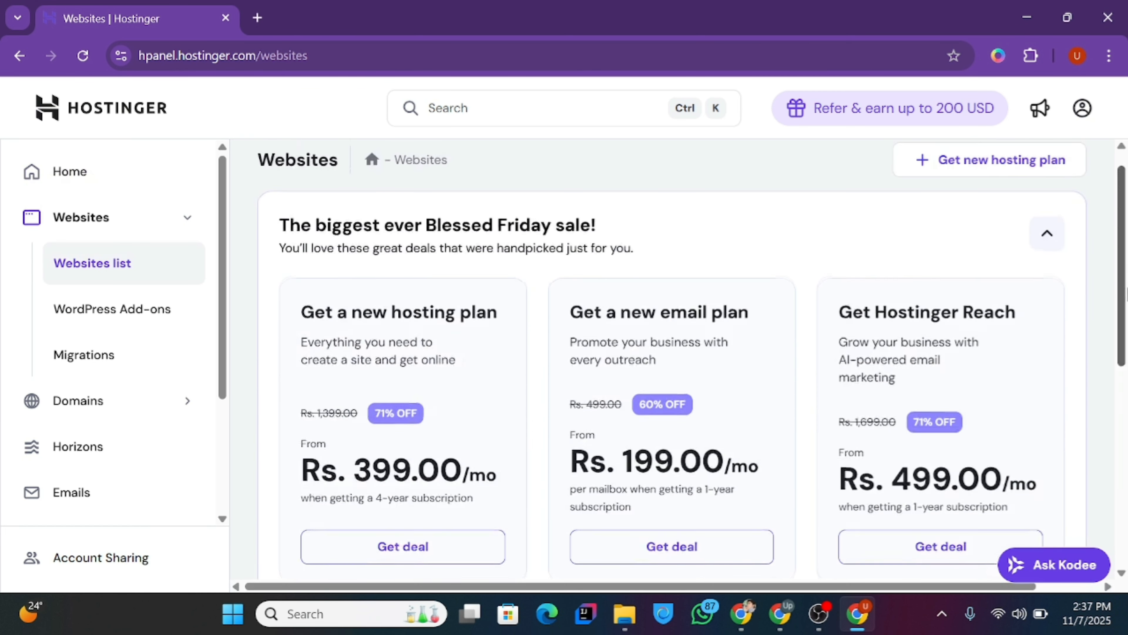
click(1047, 233)
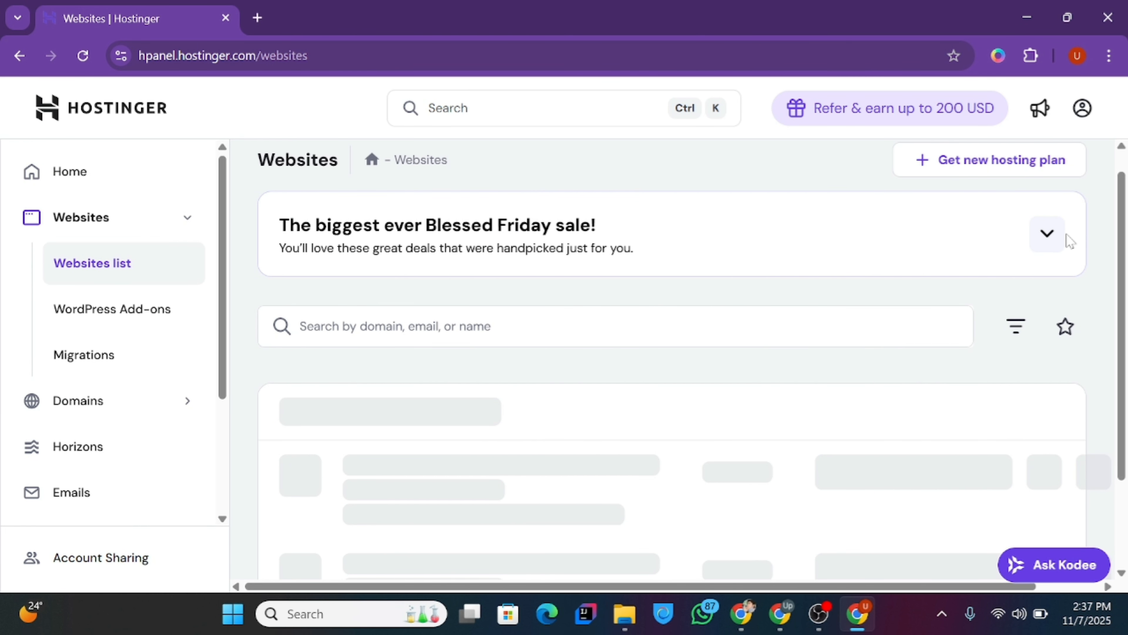
scroll(1125, 287, down, 2)
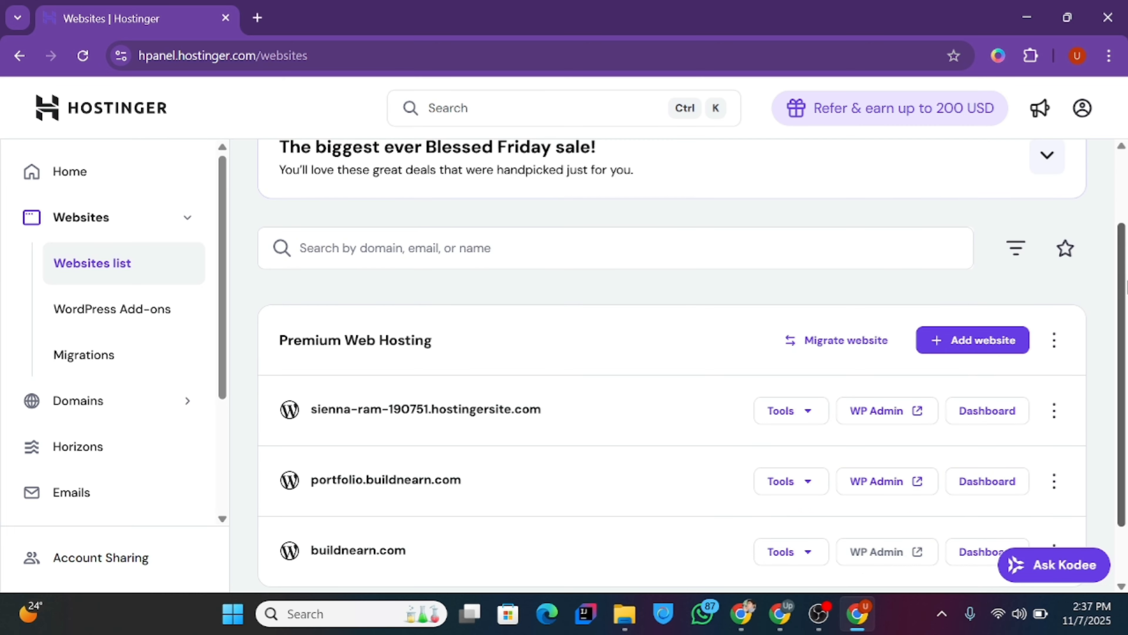
scroll(1126, 287, down, 1)
scroll(666, 356, up, 3)
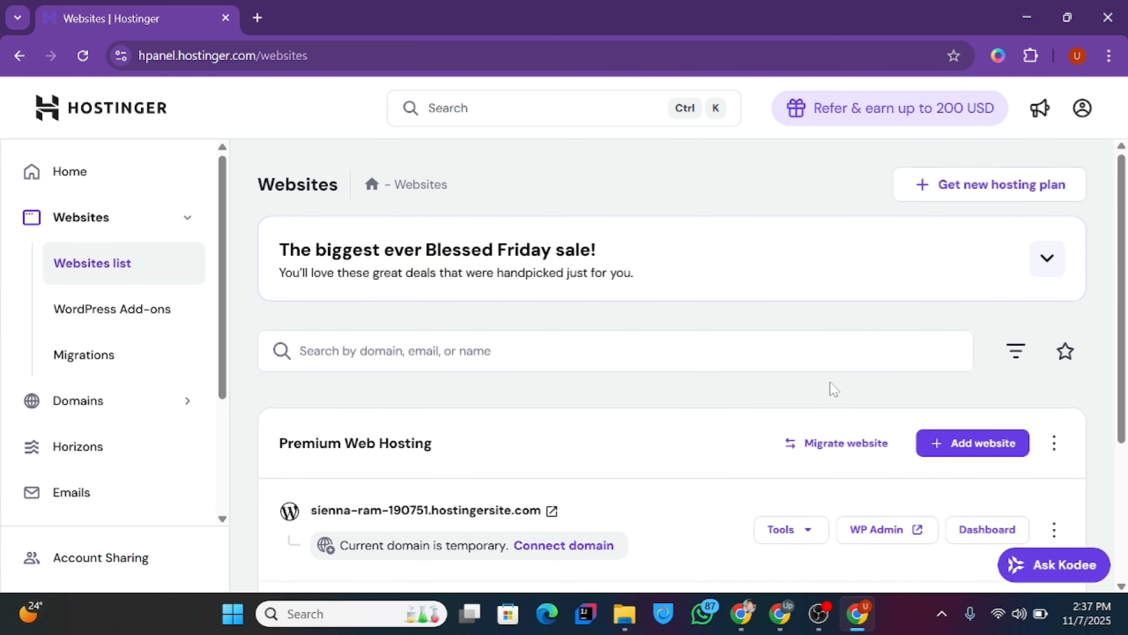
- Add a new website under Premium Web Hosting using Hostinger Website Builder and look over its AI creation form
click(972, 443)
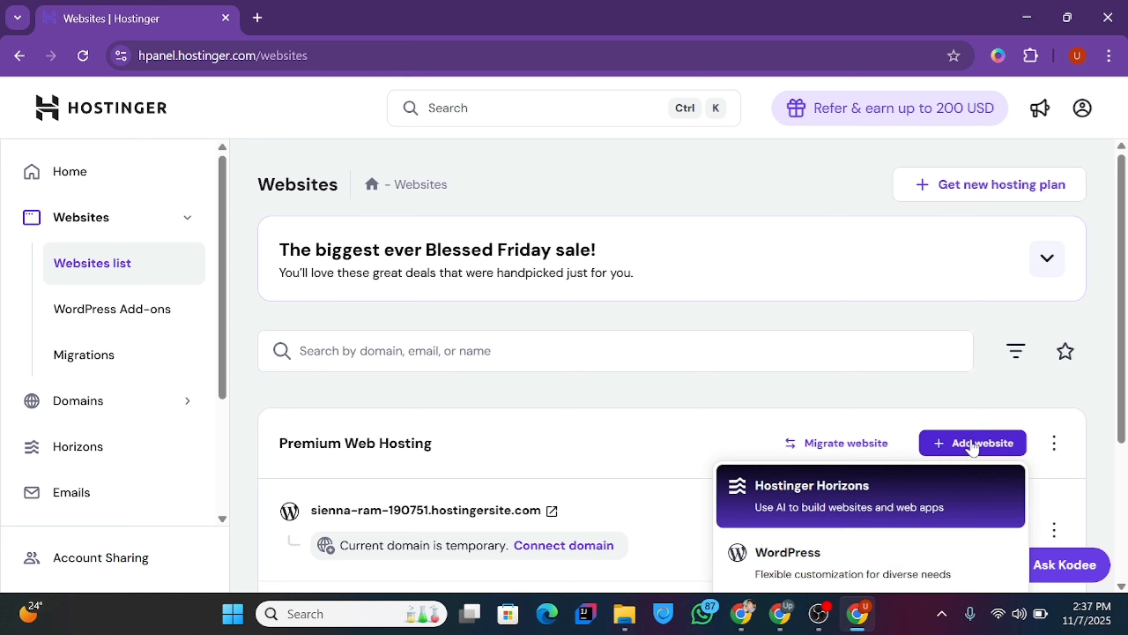
scroll(933, 439, down, 3)
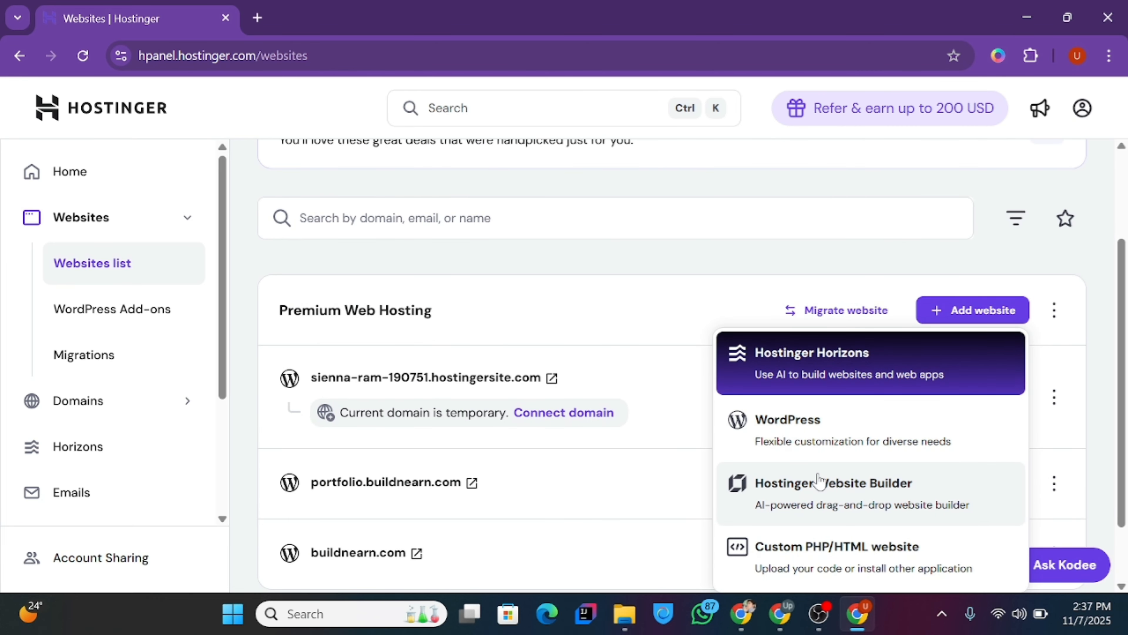
click(806, 493)
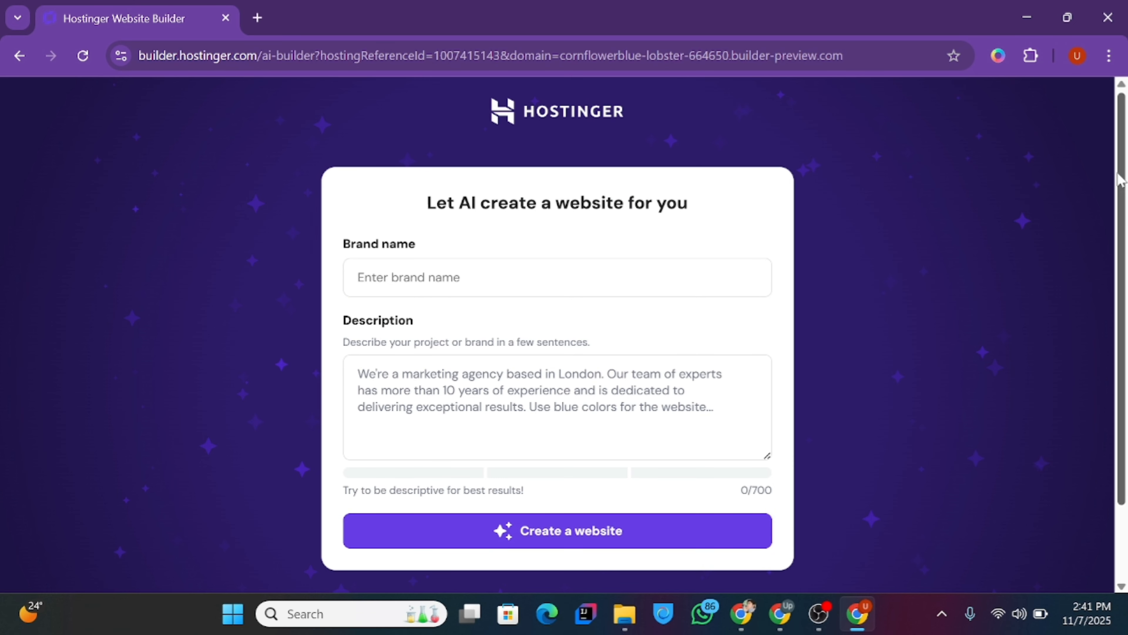
scroll(1123, 166, down, 2)
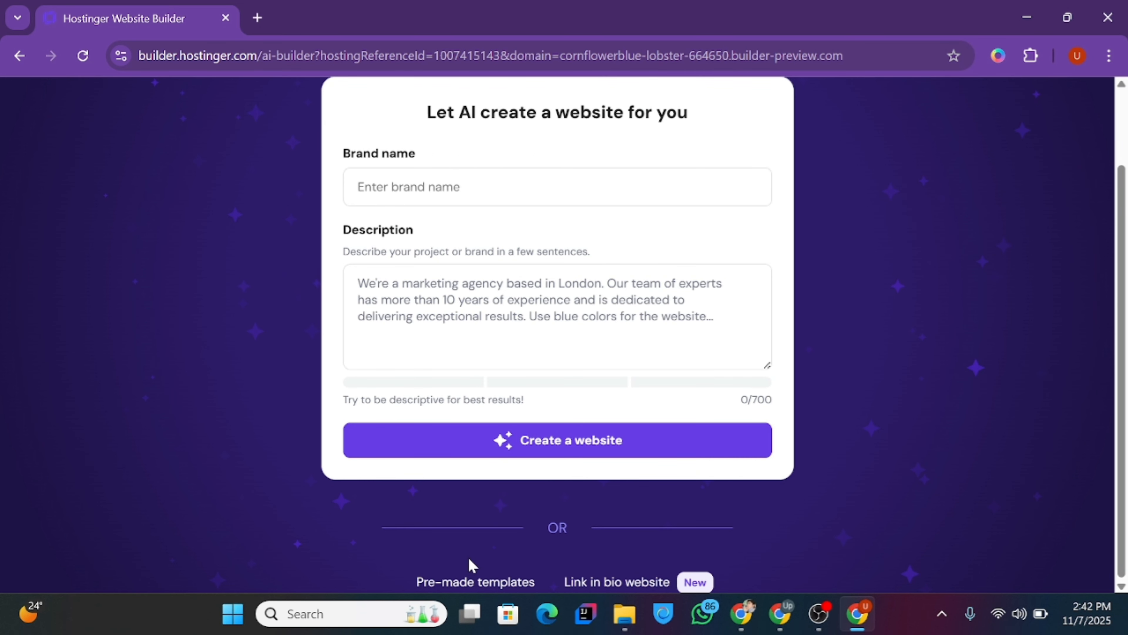
- Start the website from the Blank site option among the pre-made blank templates and select its header section
click(460, 582)
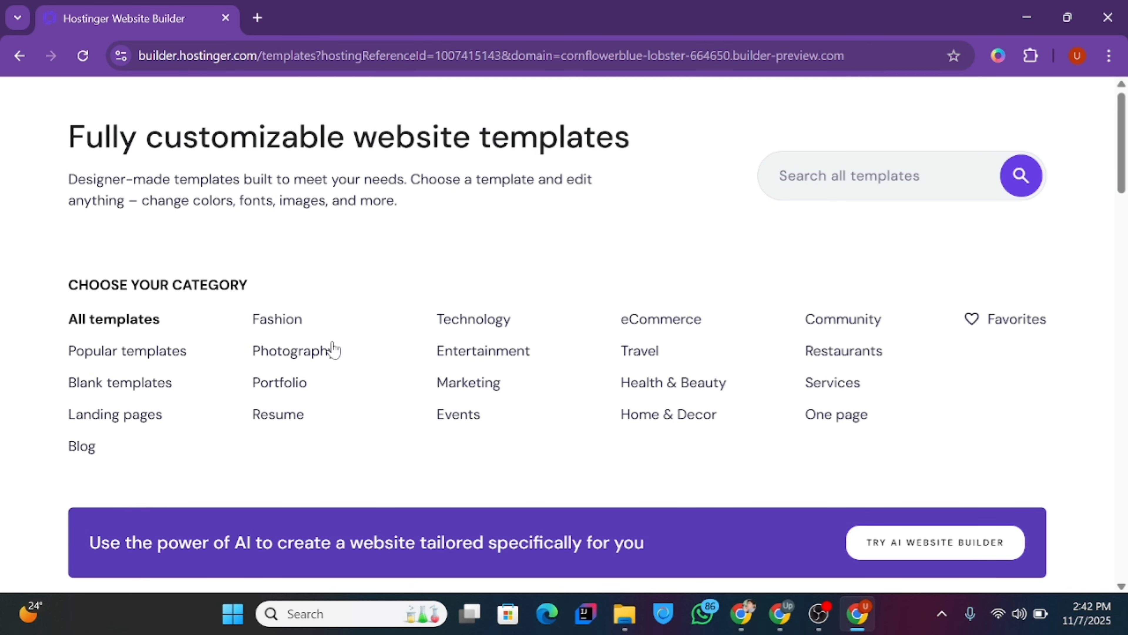
click(102, 385)
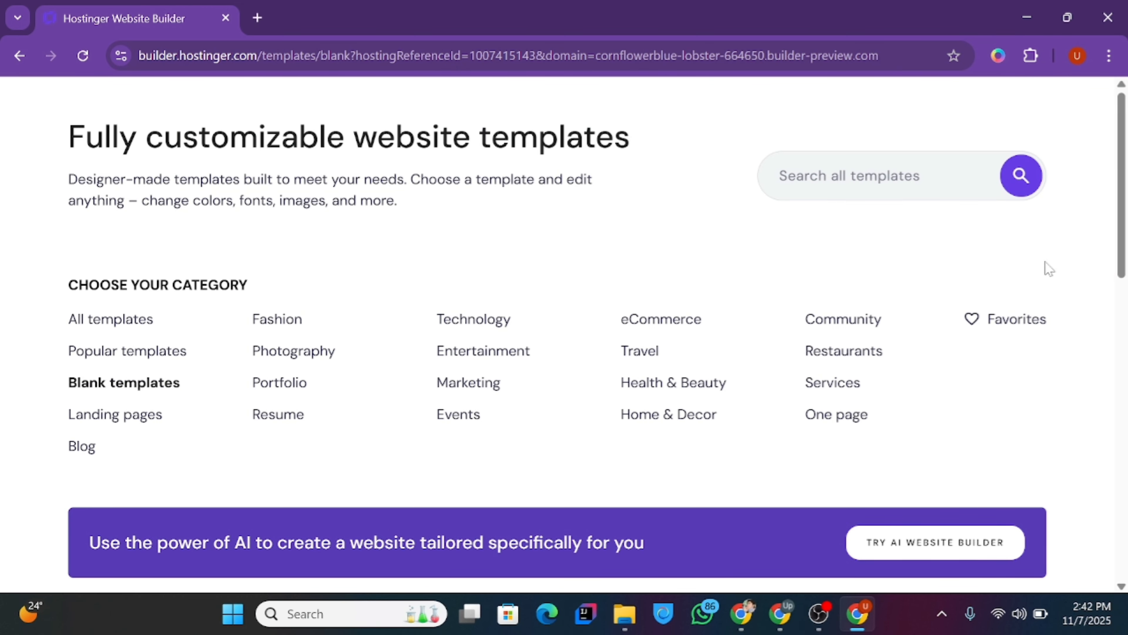
drag(1121, 191, 1114, 358)
mouse_move(422, 378)
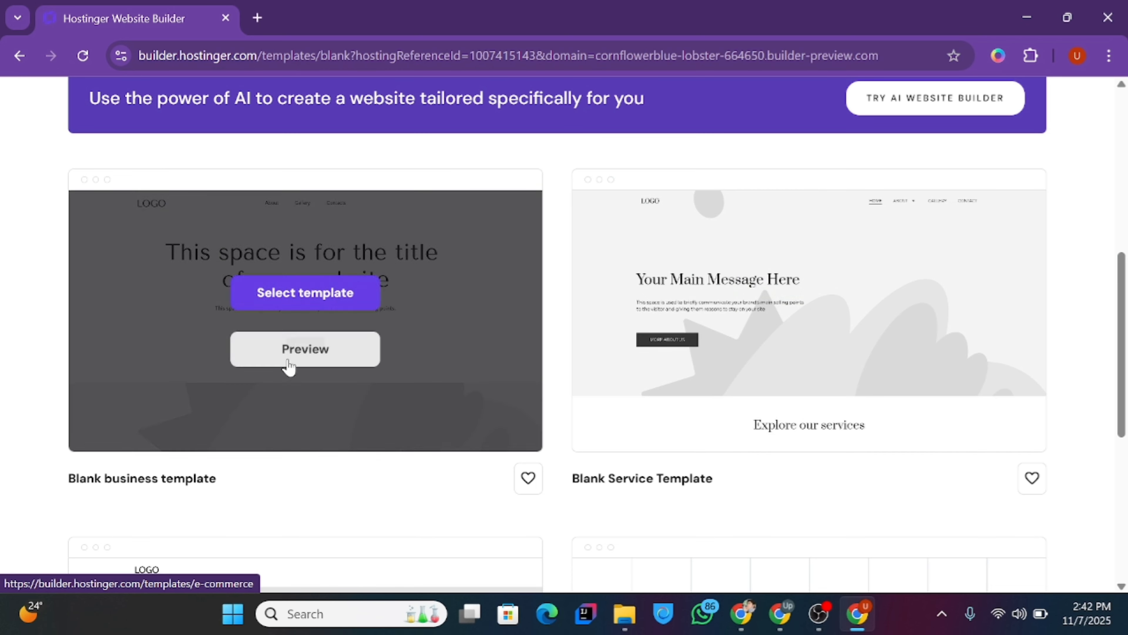
mouse_move(670, 344)
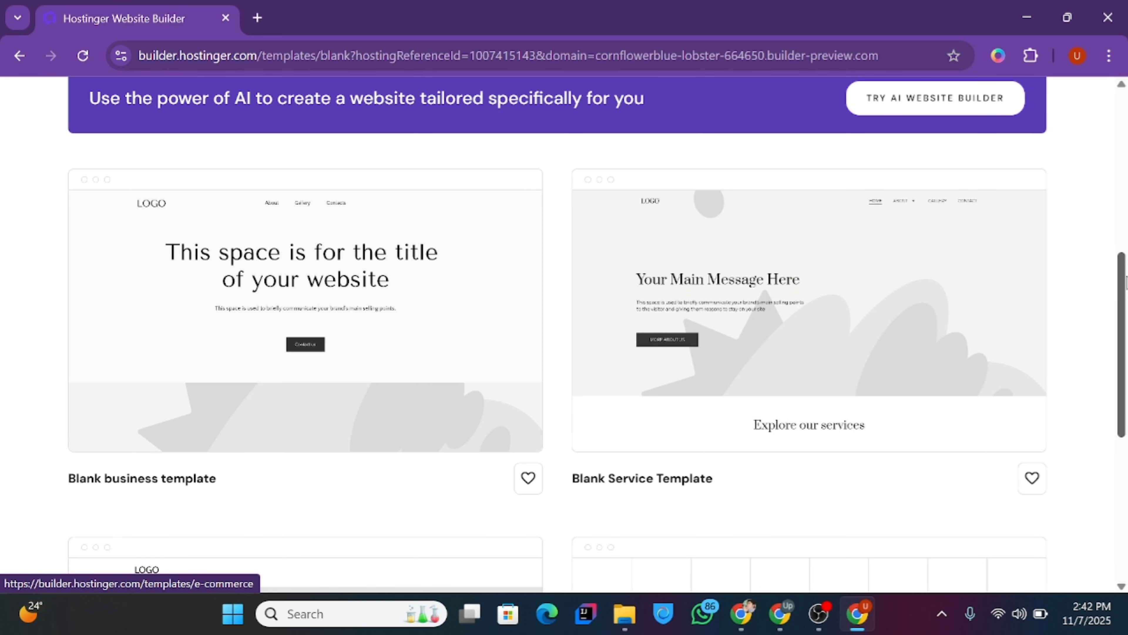
drag(1126, 281, 1125, 306)
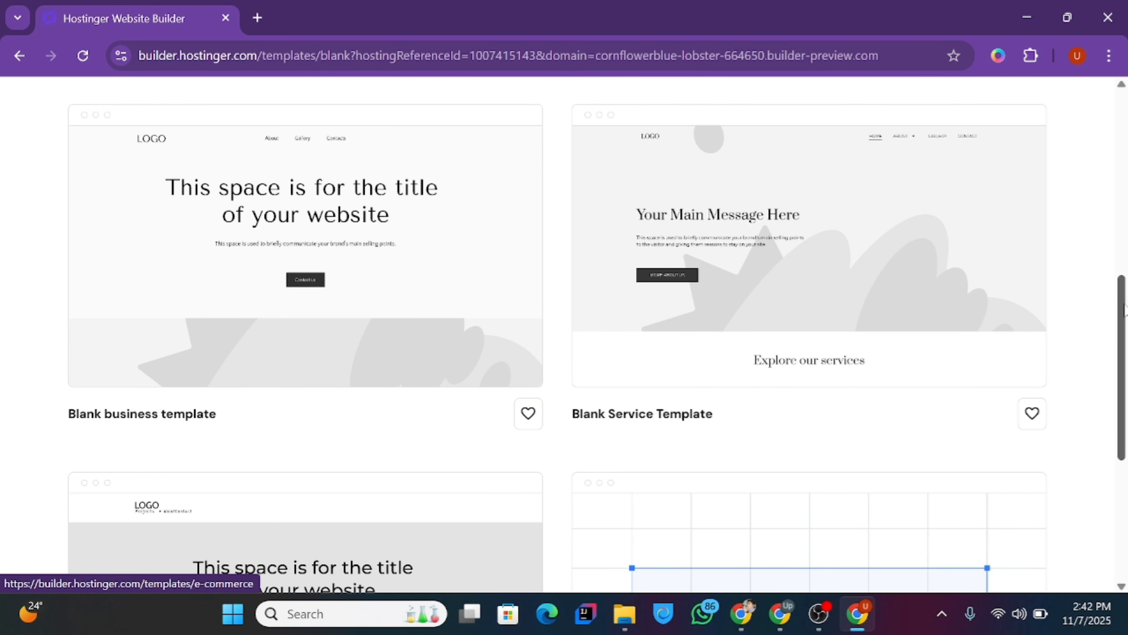
scroll(1125, 307, down, 5)
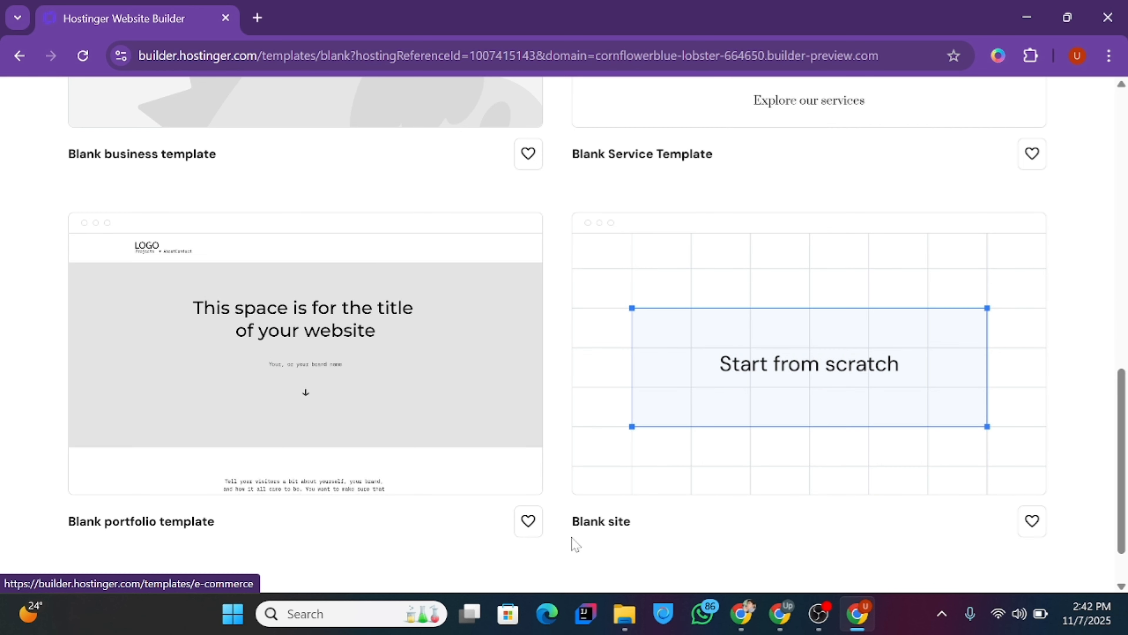
mouse_move(774, 431)
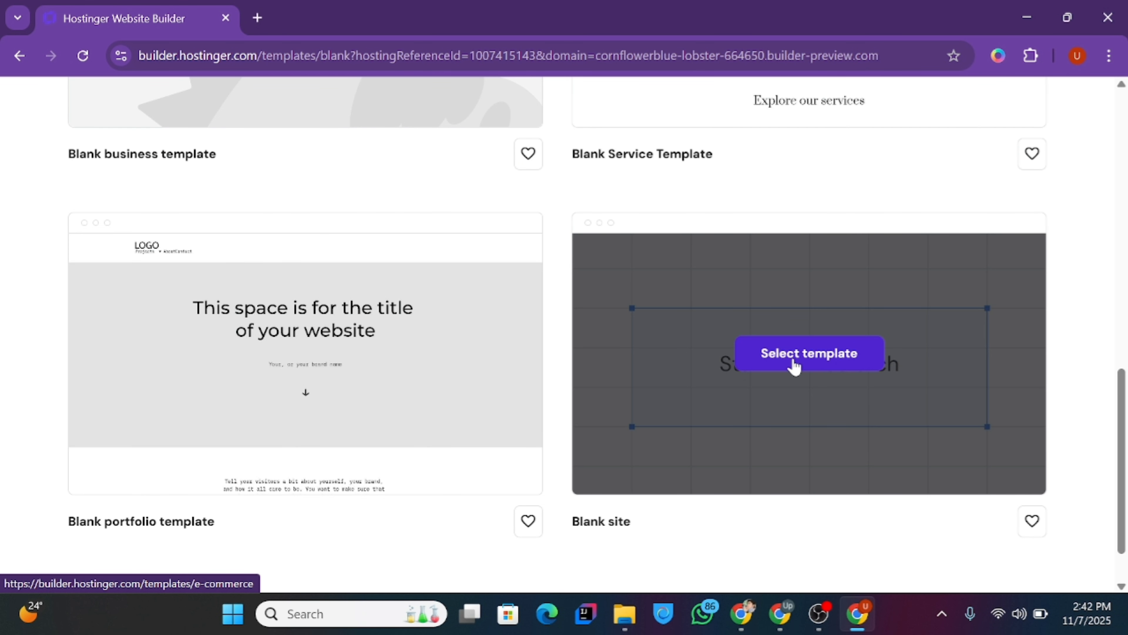
click(798, 365)
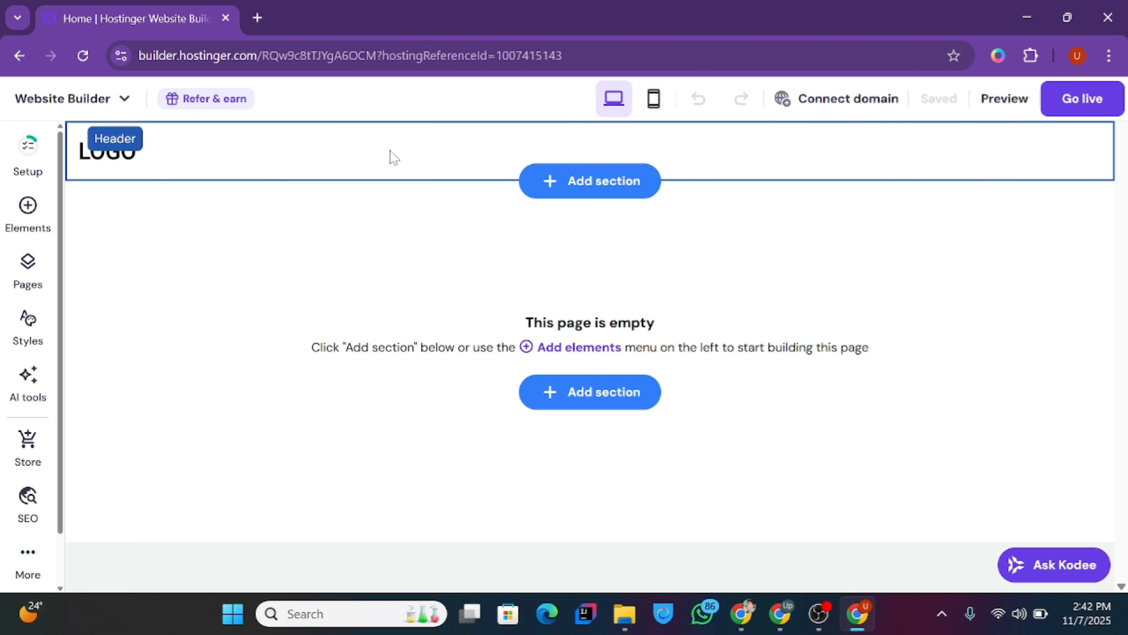
click(745, 156)
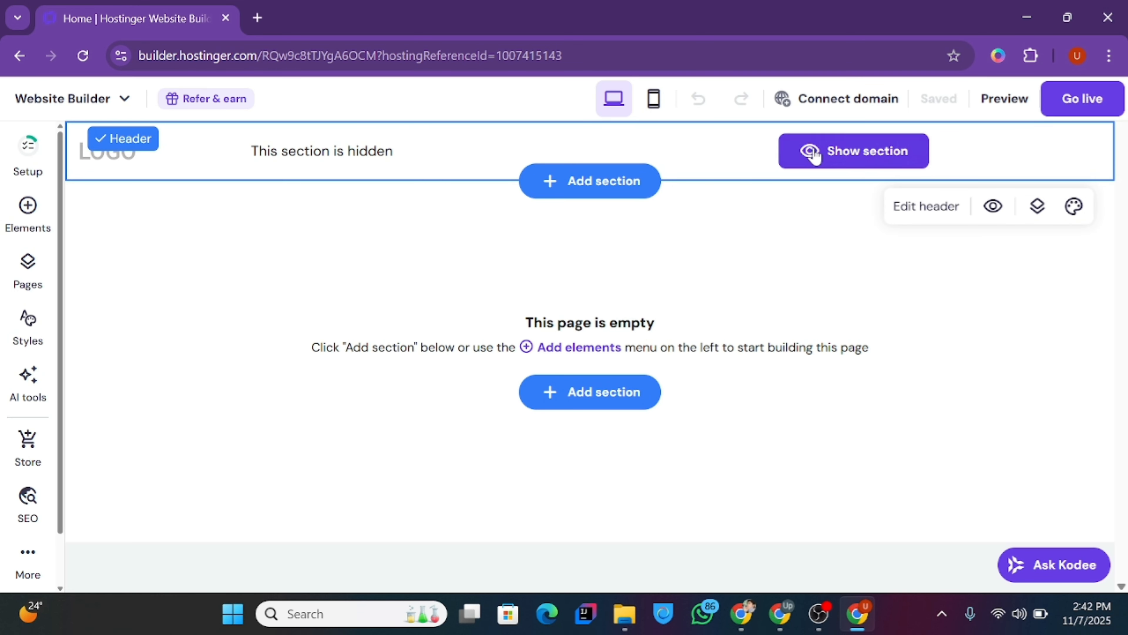
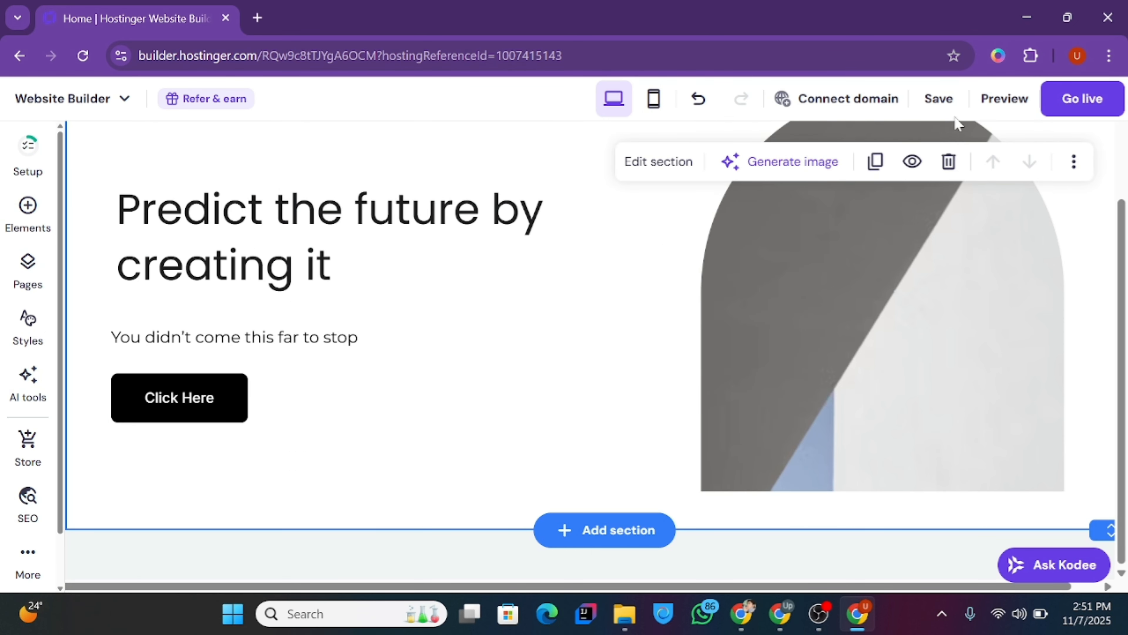
- Edit the border width in the Click Here button's style settings and check the button in the page preview
click(985, 106)
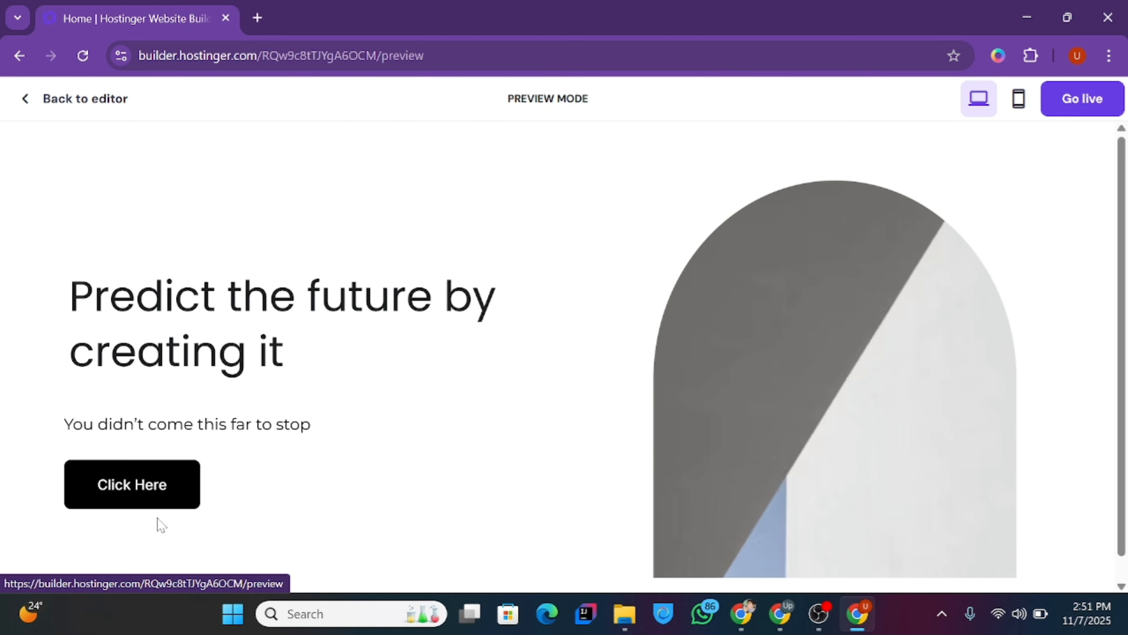
click(98, 100)
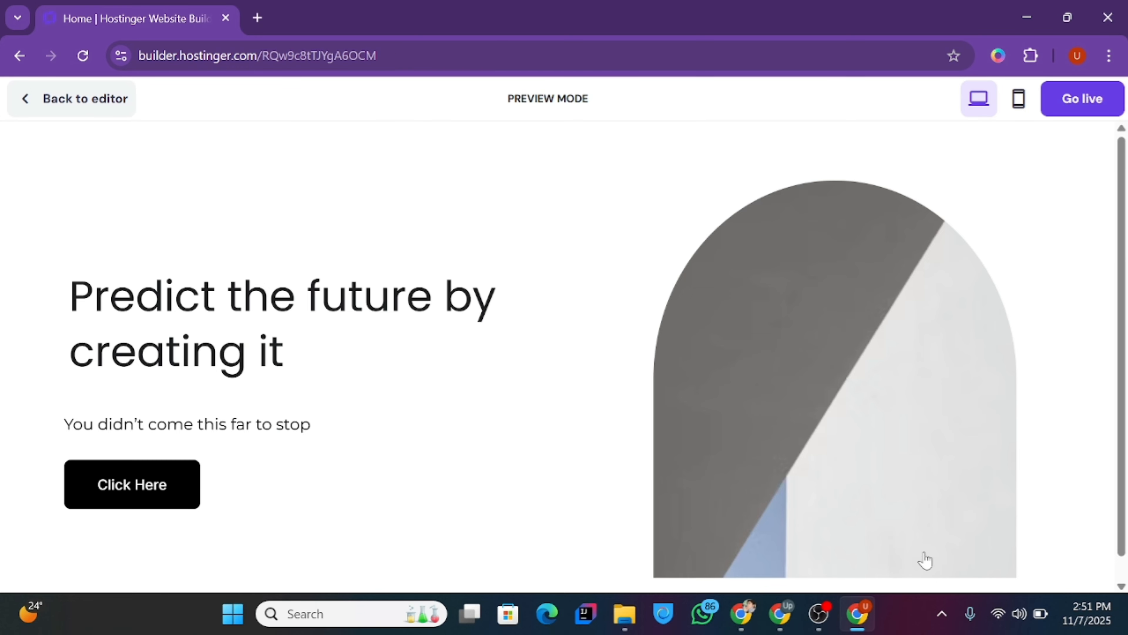
click(120, 526)
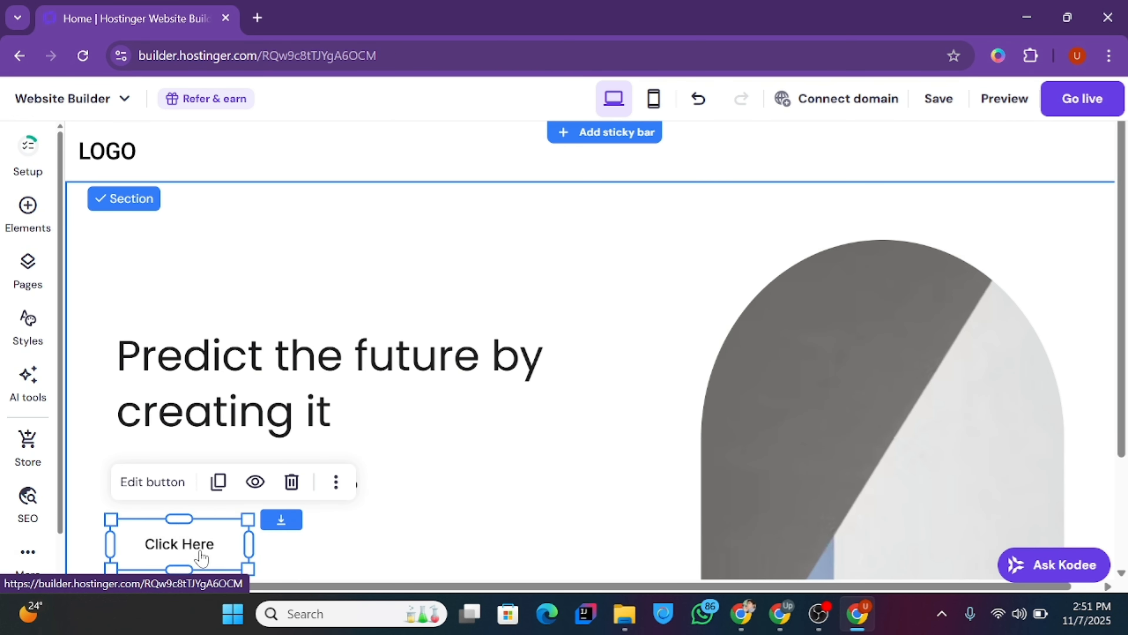
click(153, 480)
click(372, 244)
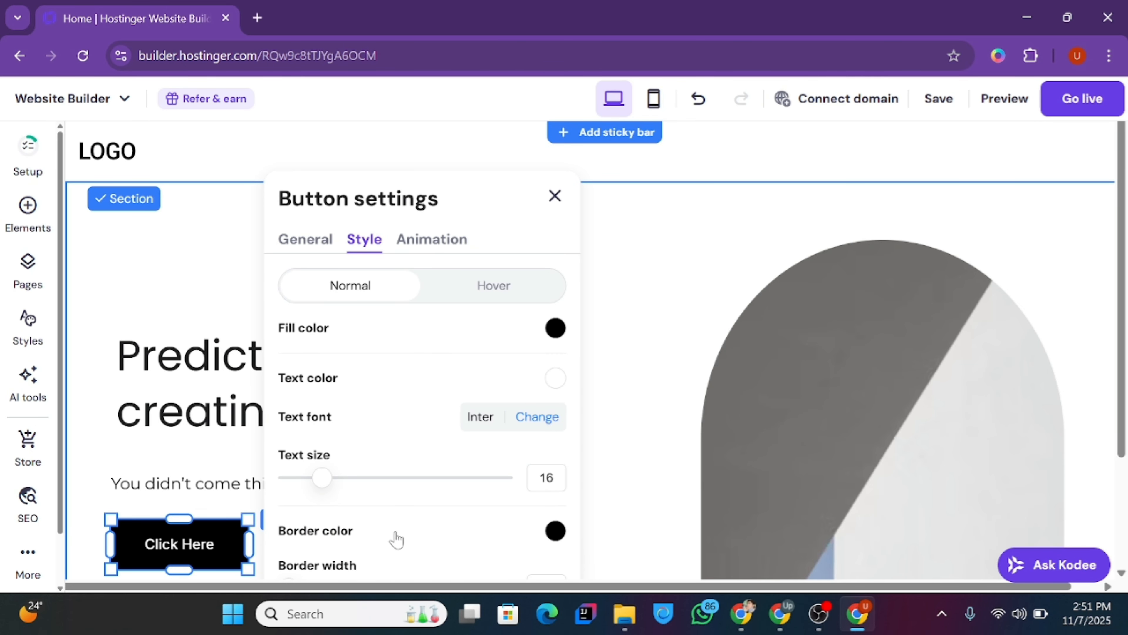
scroll(378, 565, down, 3)
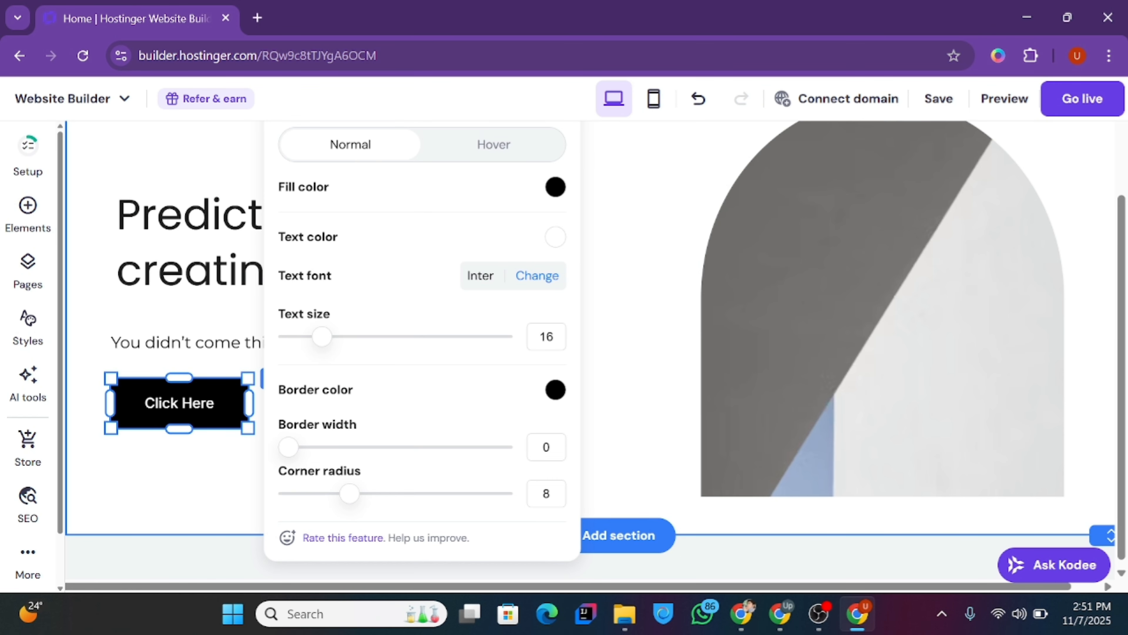
double_click(549, 447)
click(177, 478)
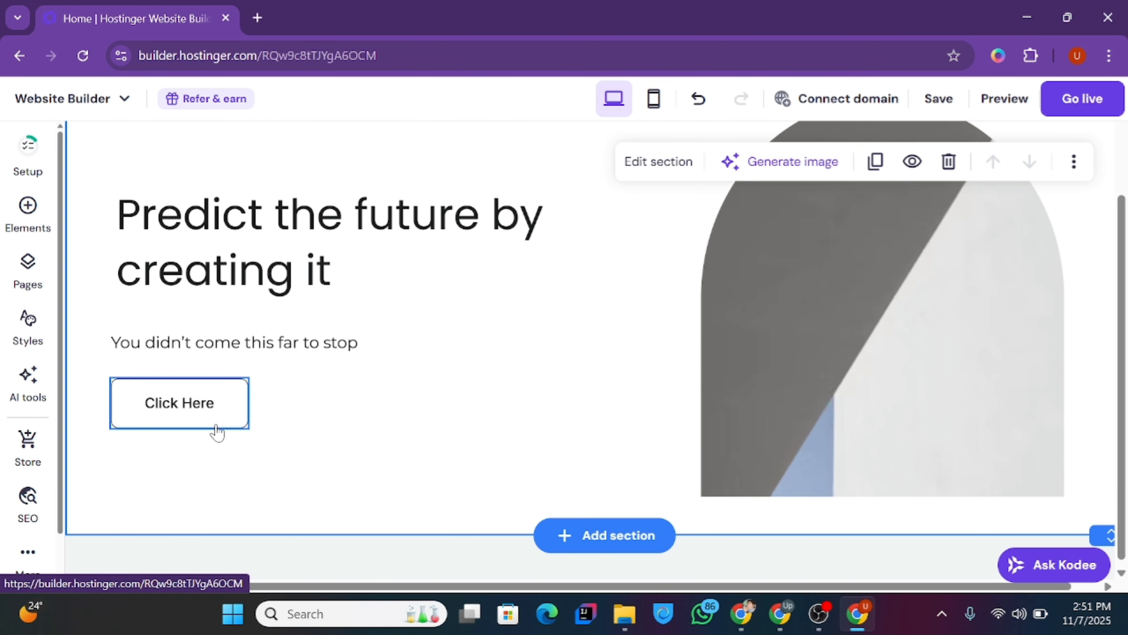
click(990, 106)
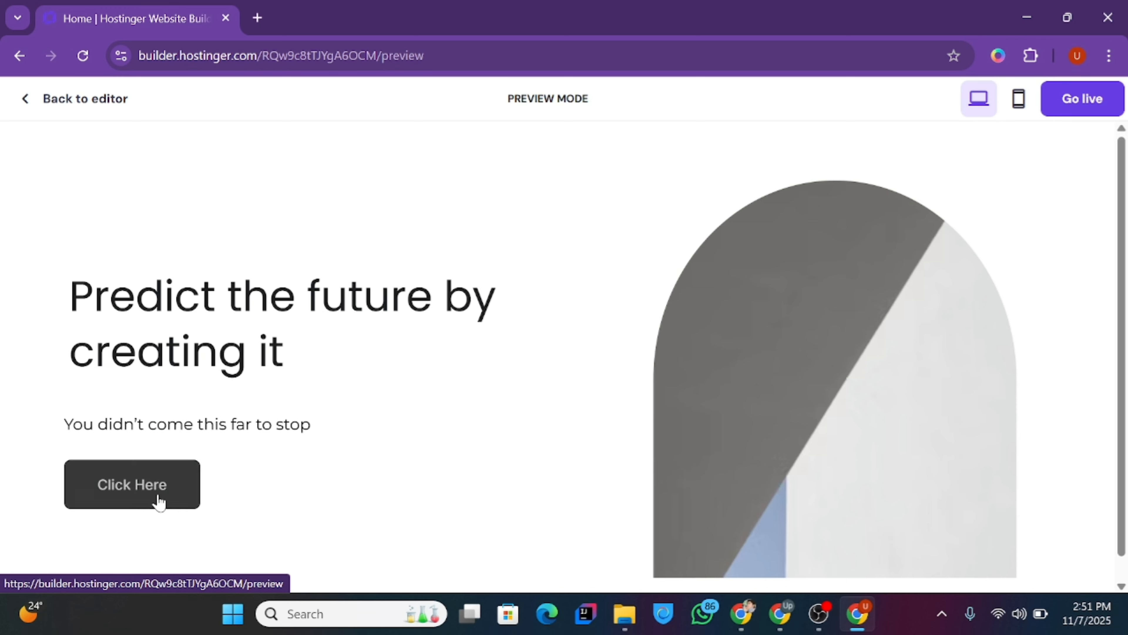
click(45, 95)
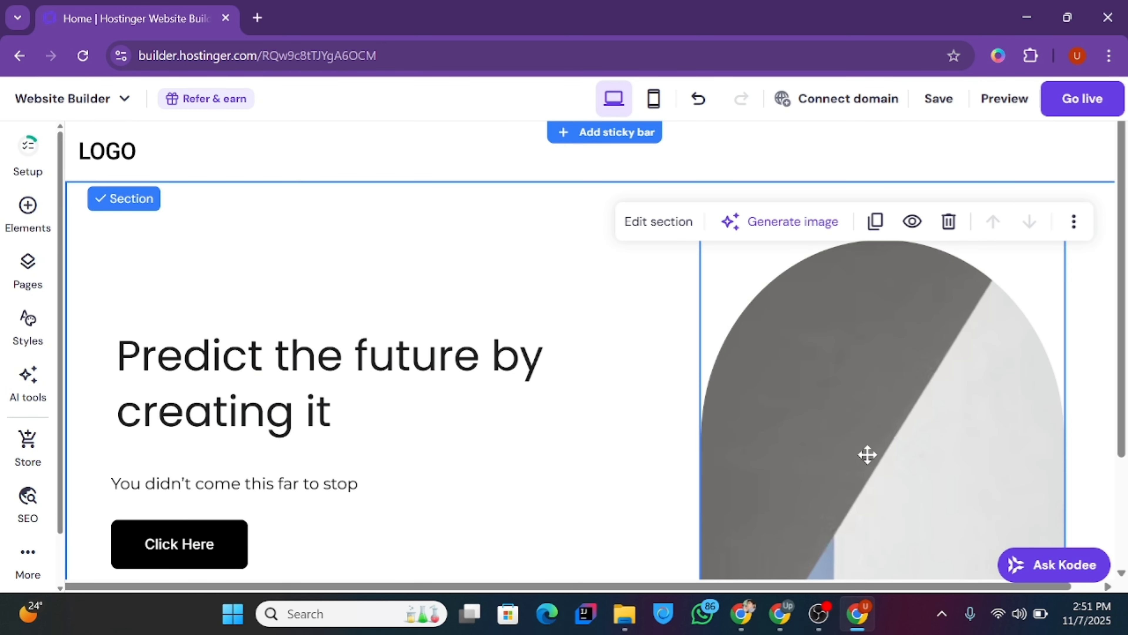
- Replace the arched image beside the heading with the free photo of a black camera on open books
click(931, 348)
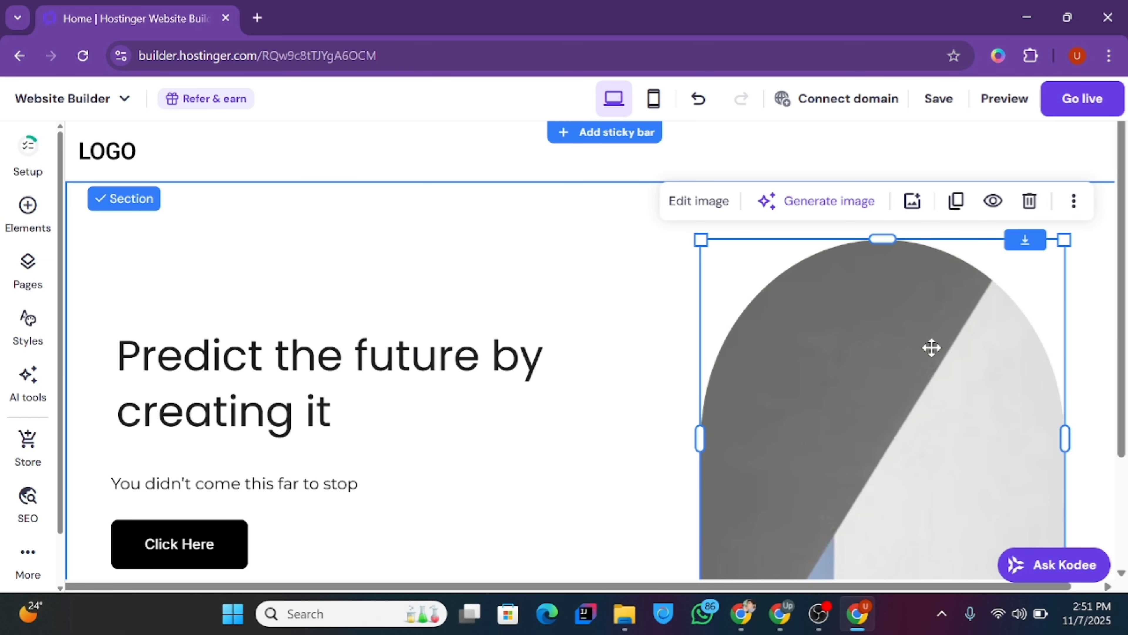
click(694, 204)
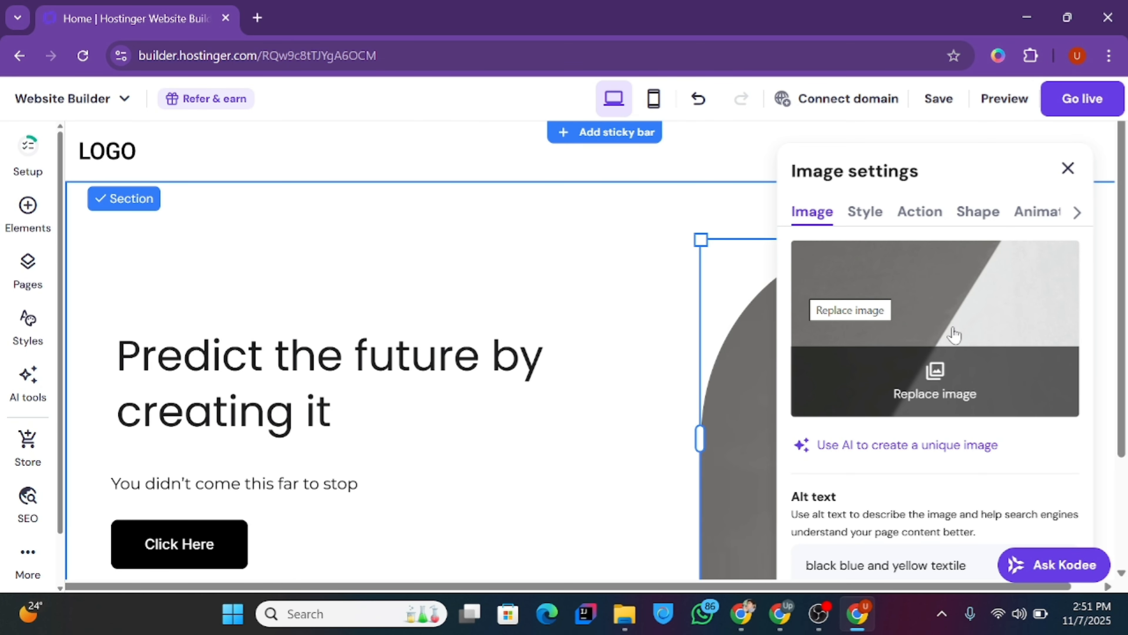
click(924, 359)
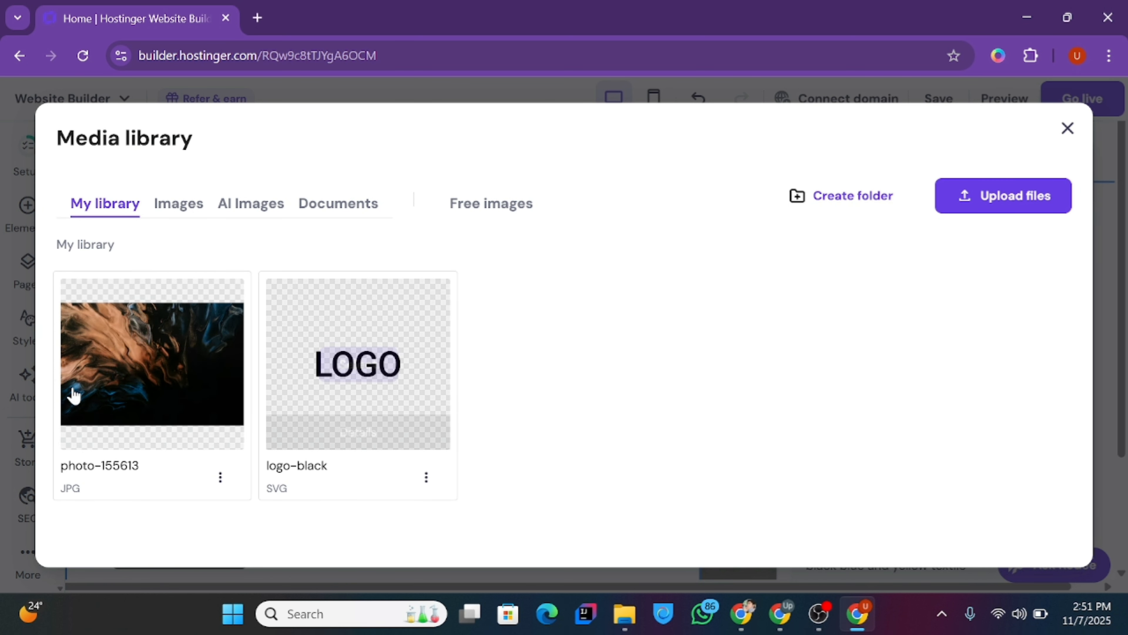
mouse_move(168, 425)
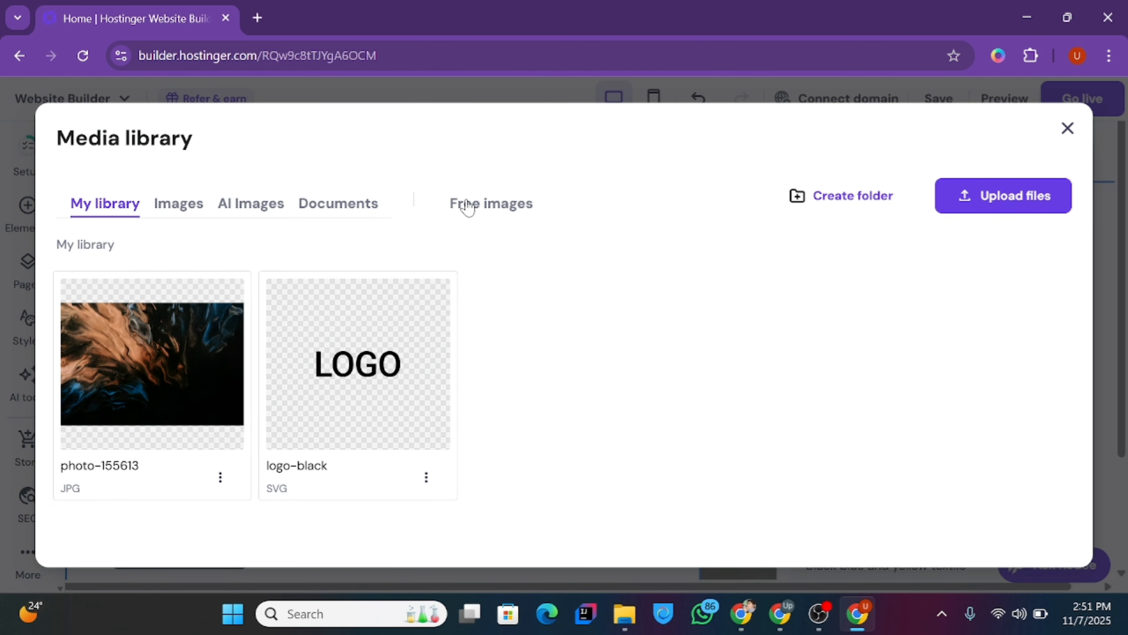
click(486, 206)
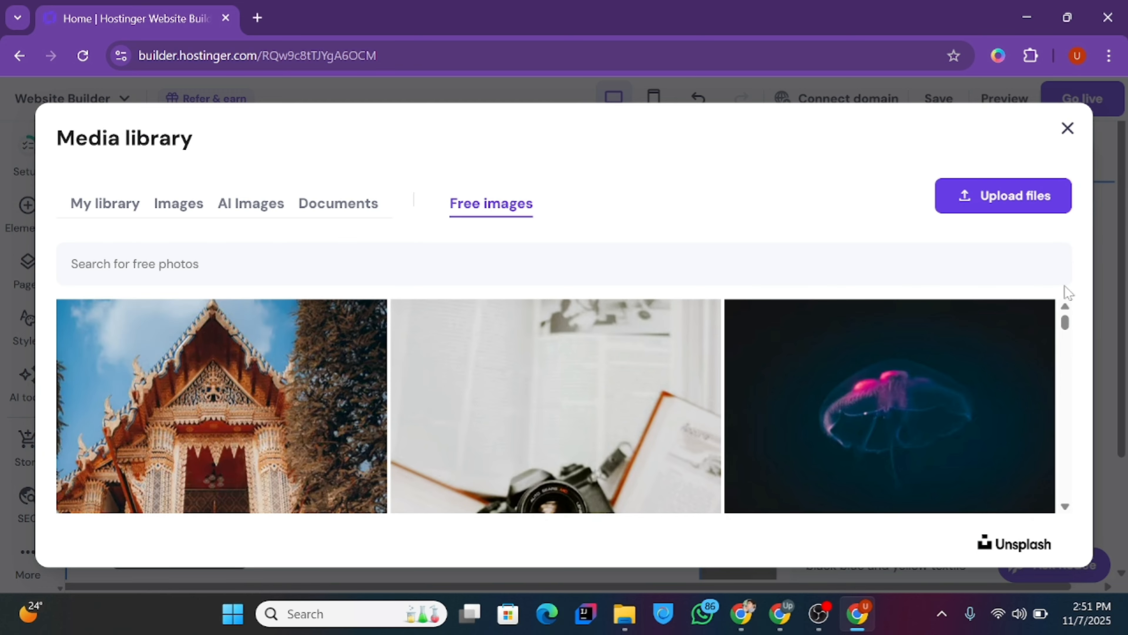
mouse_move(1065, 326)
mouse_down()
mouse_move(1066, 336)
mouse_move(1067, 325)
mouse_up()
click(716, 399)
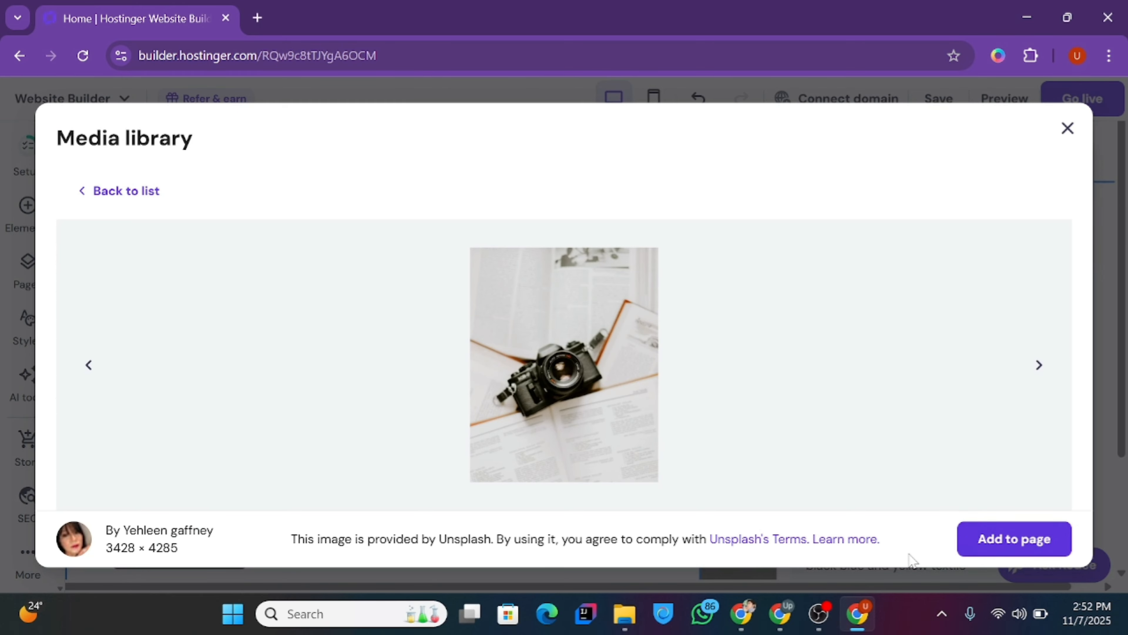
click(1008, 551)
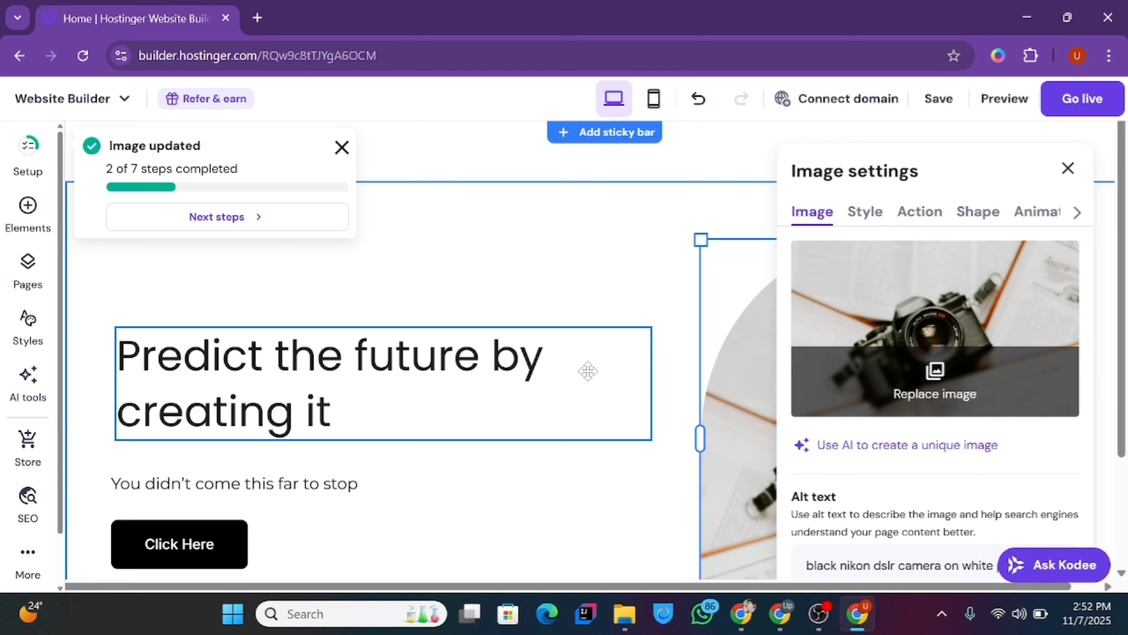
click(629, 295)
- Shift the section's heading, text, button and camera image together slightly to the right
scroll(596, 348, down, 1)
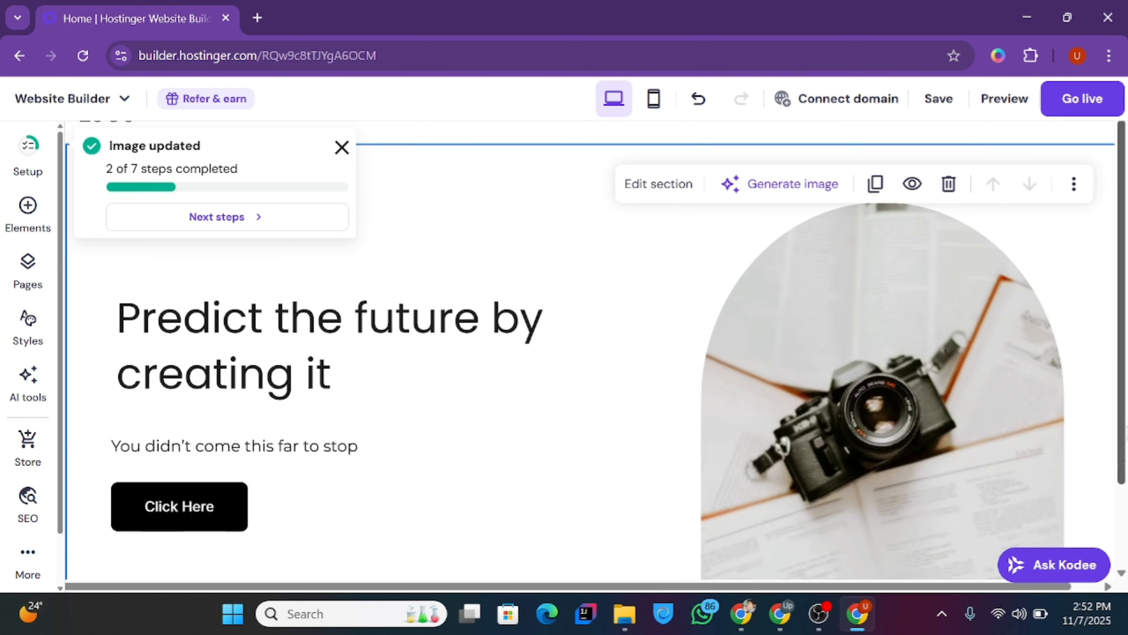
scroll(435, 207, down, 3)
scroll(436, 206, up, 2)
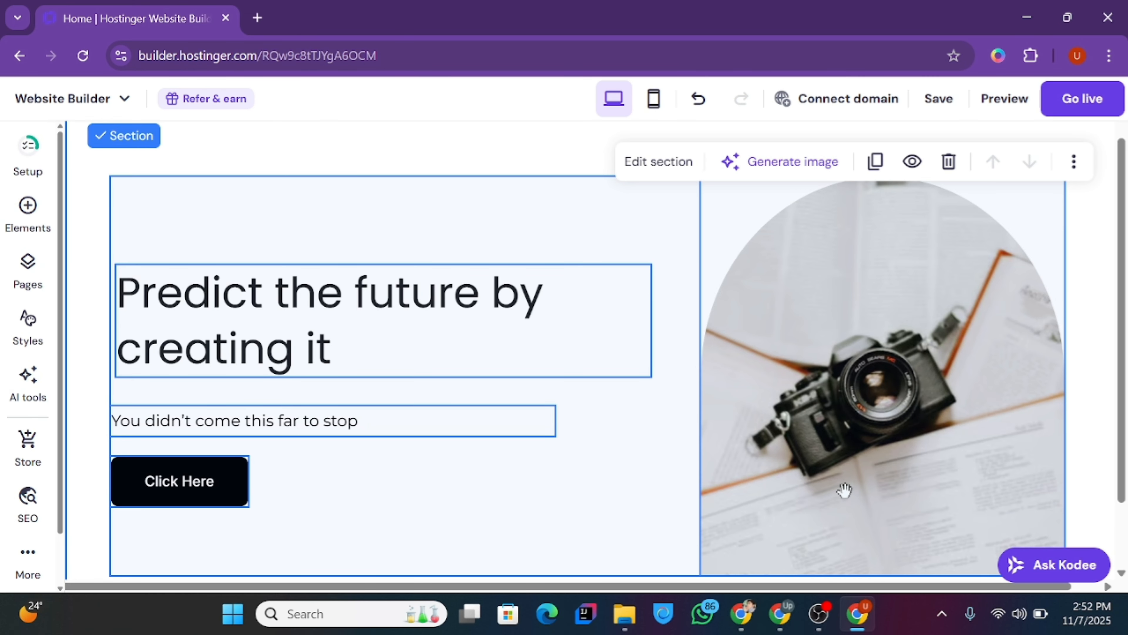
mouse_move(826, 471)
mouse_down()
mouse_move(814, 466)
mouse_move(838, 466)
mouse_up()
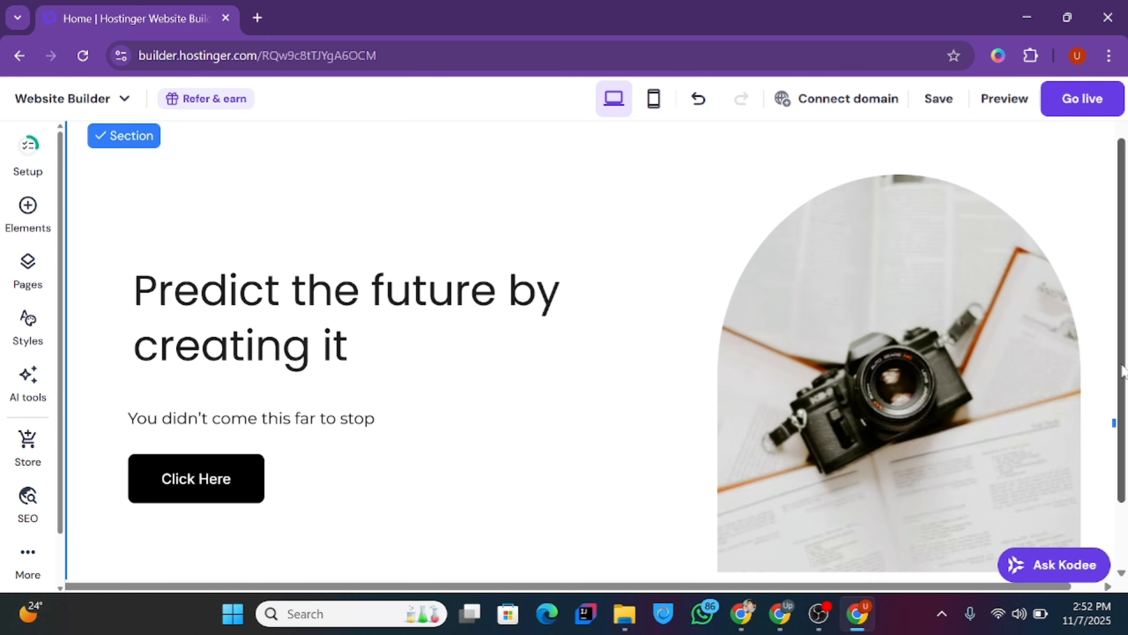
drag(1123, 355, 1117, 380)
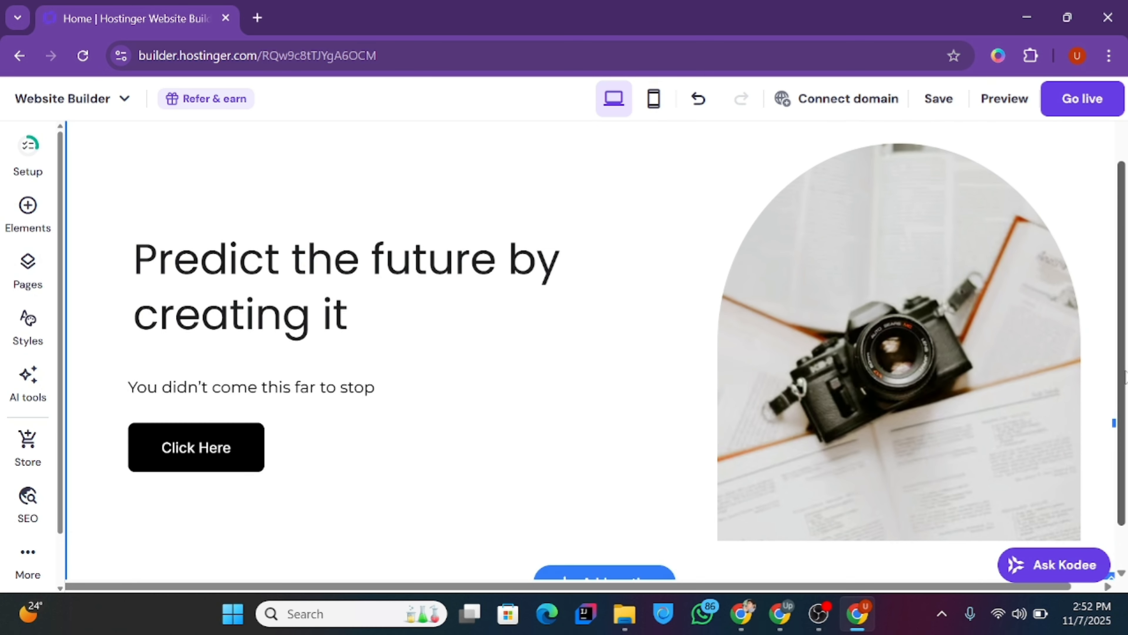
click(388, 202)
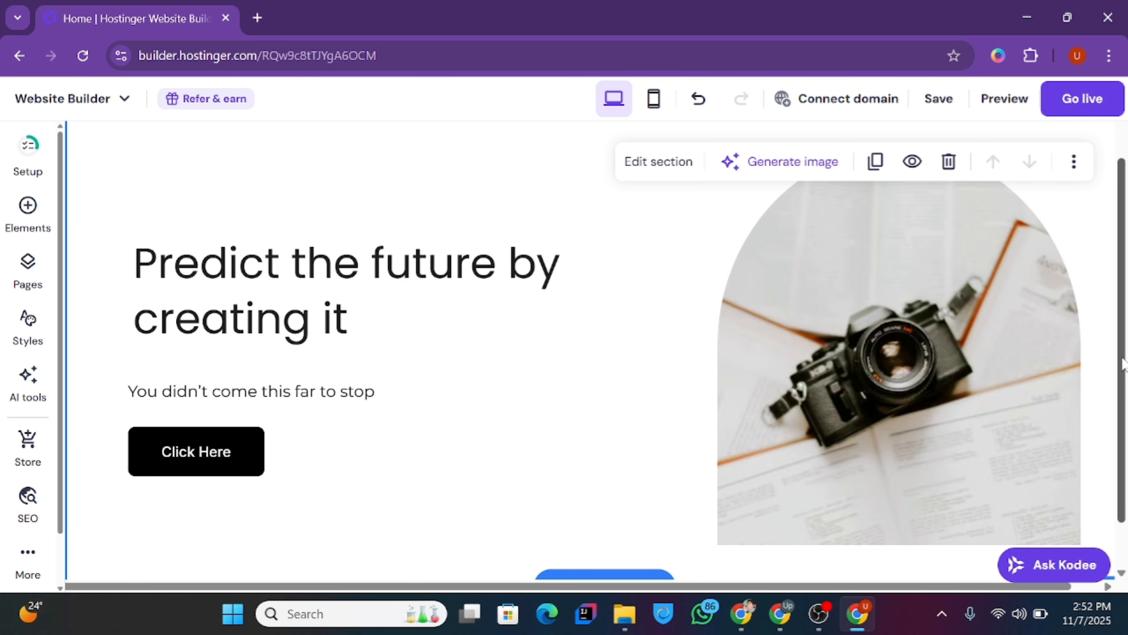
- Start adding a new section below the camera section and list the available Services layouts
drag(1114, 395, 1120, 435)
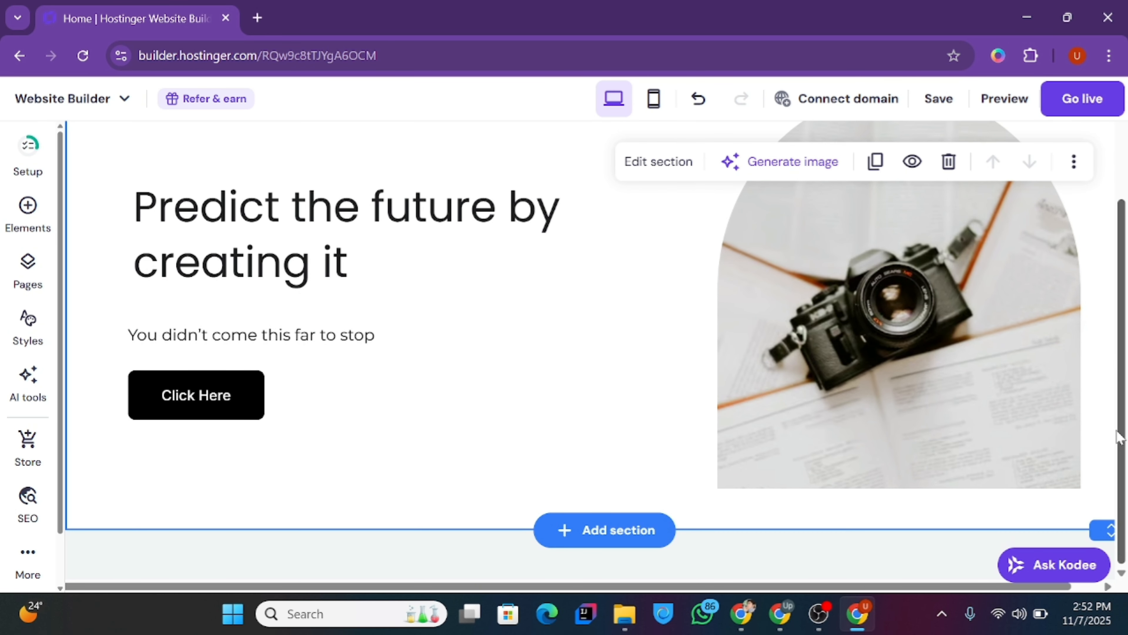
click(627, 540)
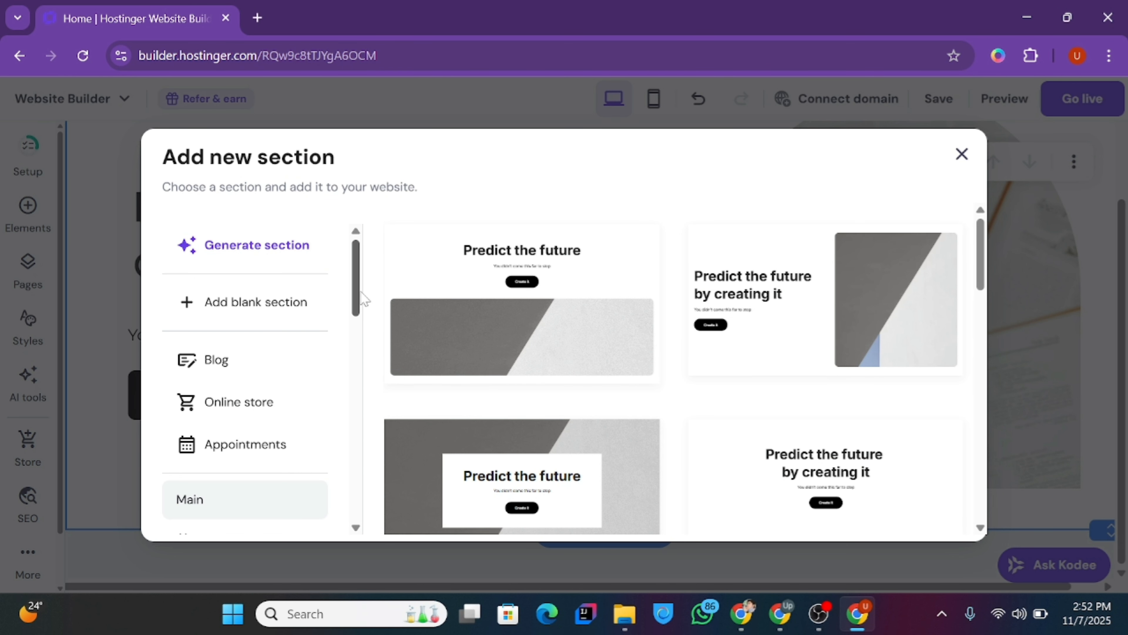
drag(361, 275, 339, 330)
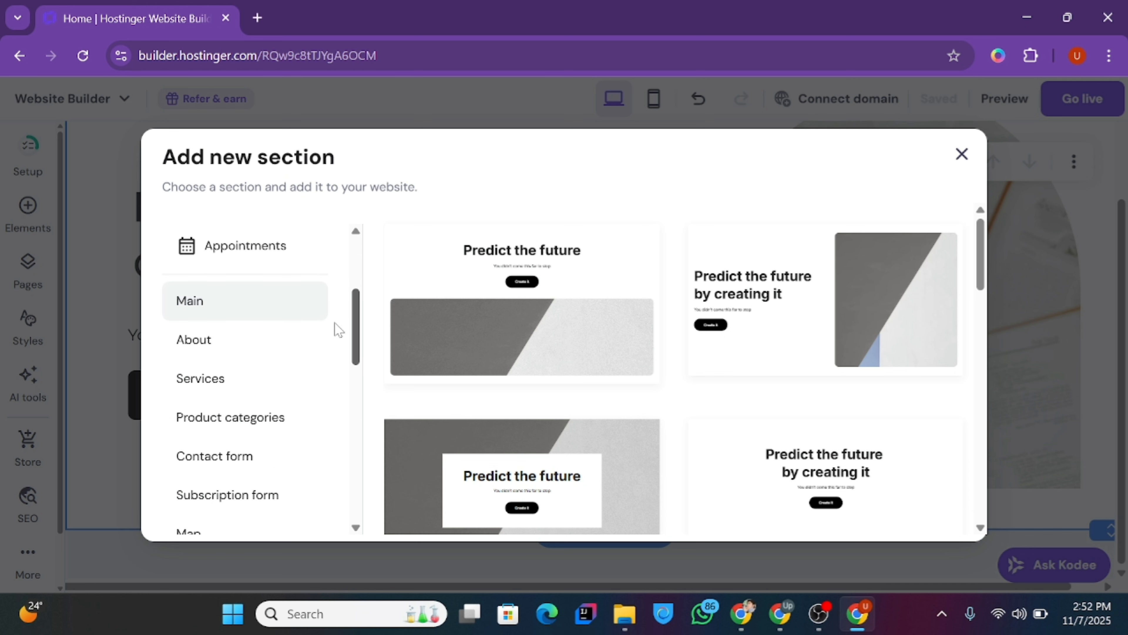
click(208, 342)
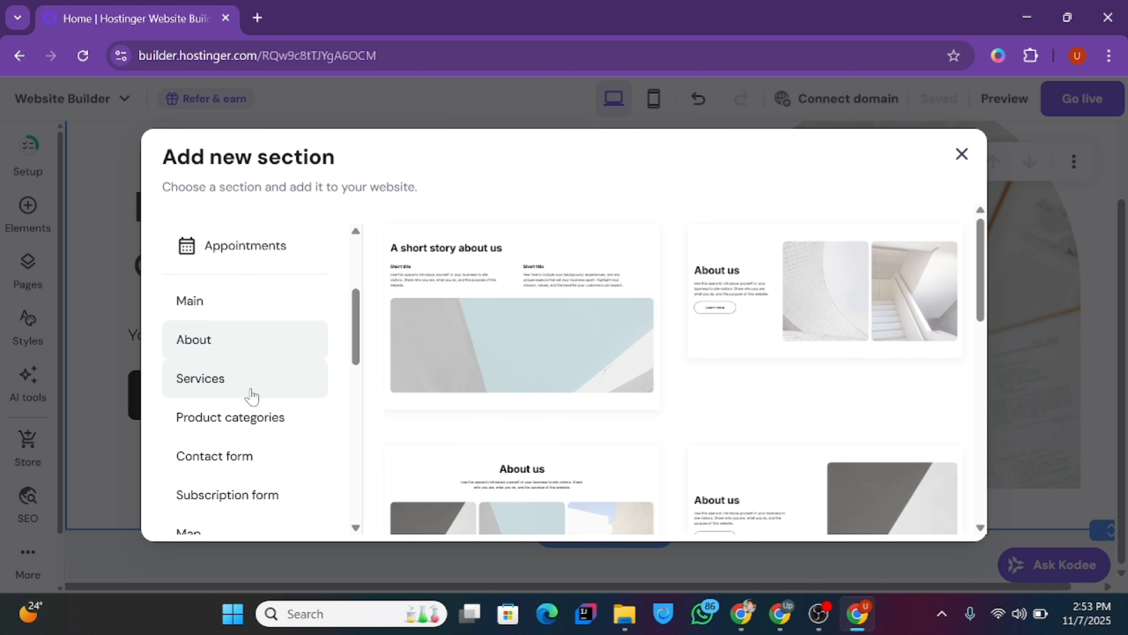
click(252, 395)
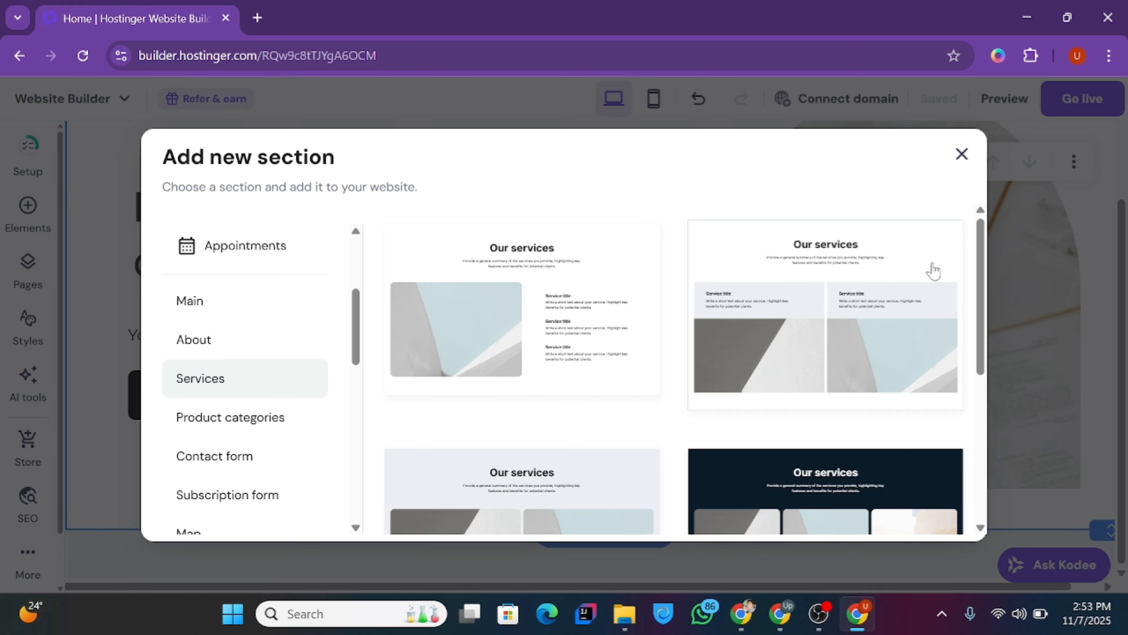
- Compare the Services layouts and add the white "Our services" section with three images and service titles below them
drag(982, 254, 950, 413)
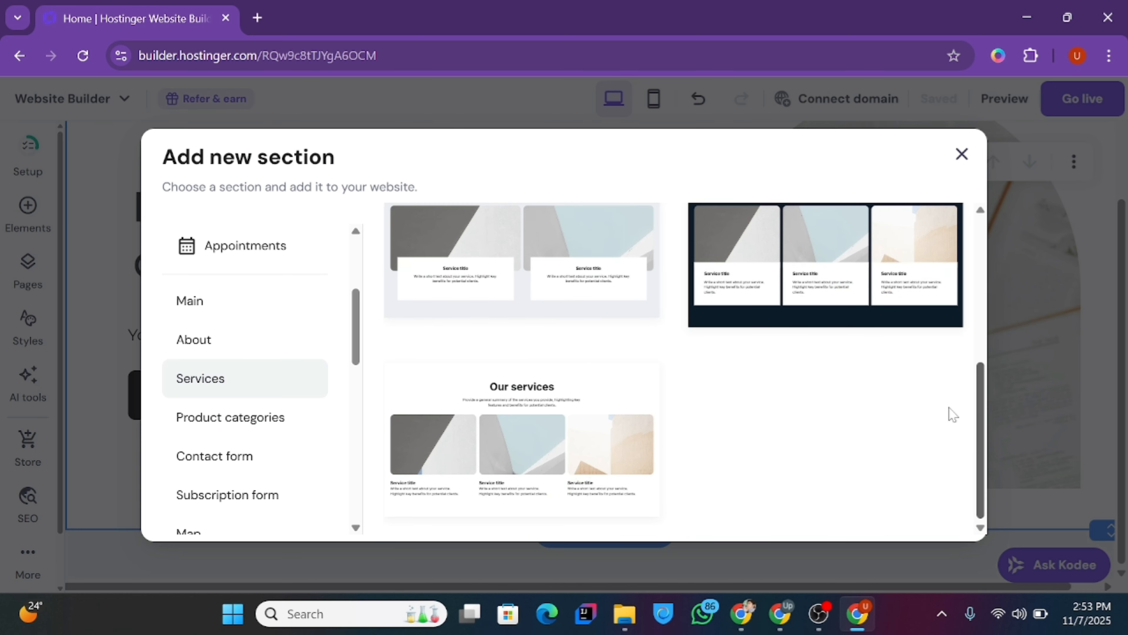
scroll(948, 440, up, 8)
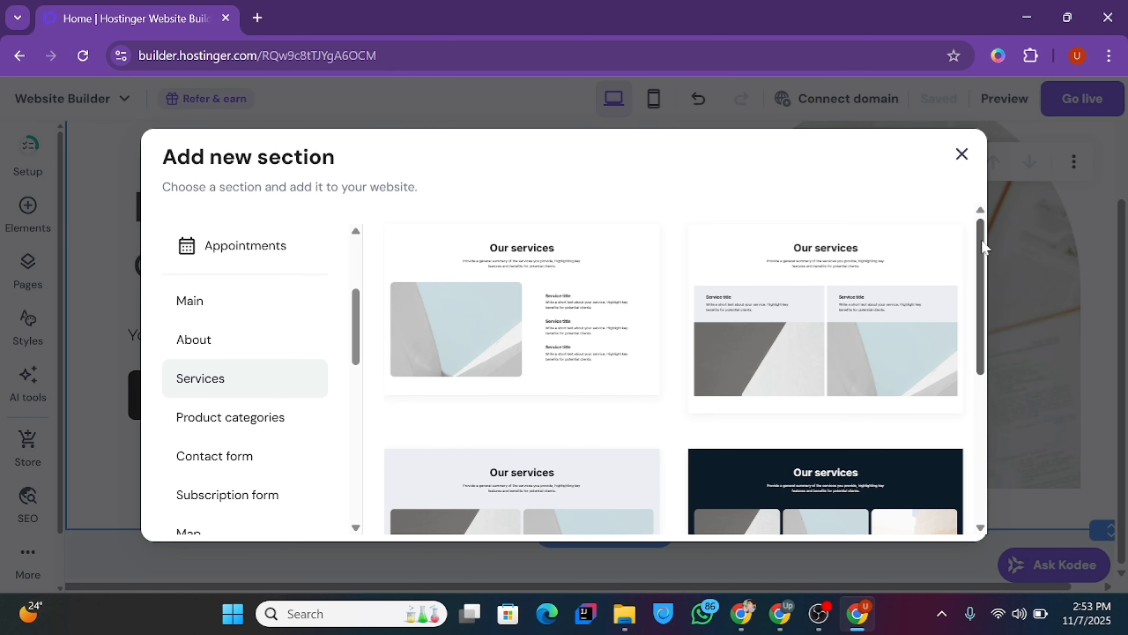
drag(982, 244, 946, 198)
scroll(907, 320, down, 5)
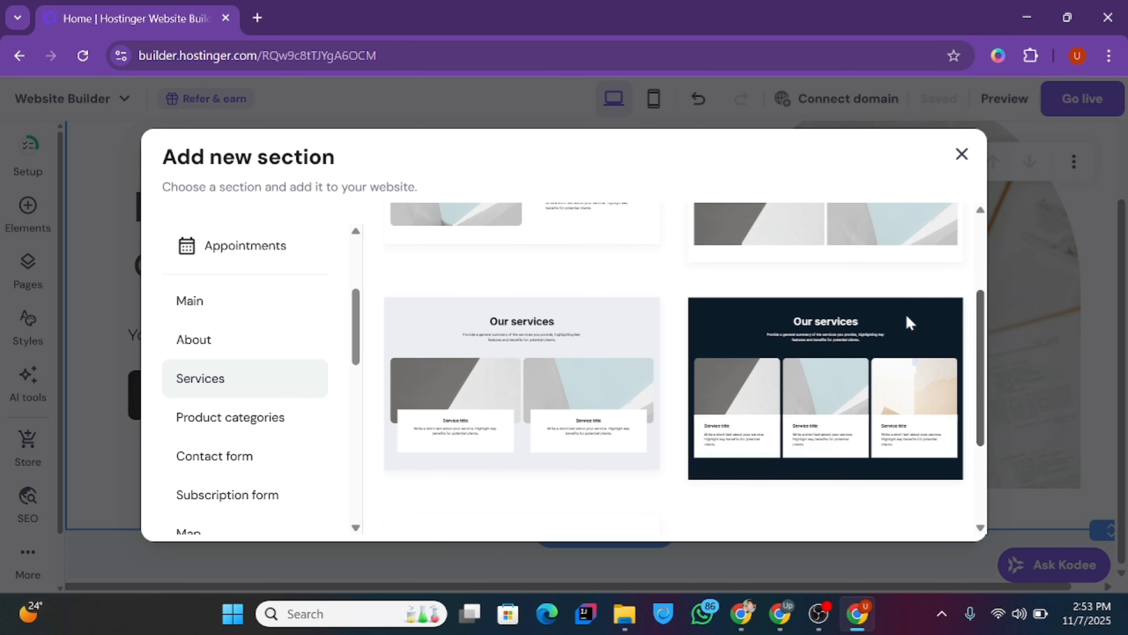
scroll(866, 444, up, 5)
scroll(867, 444, down, 5)
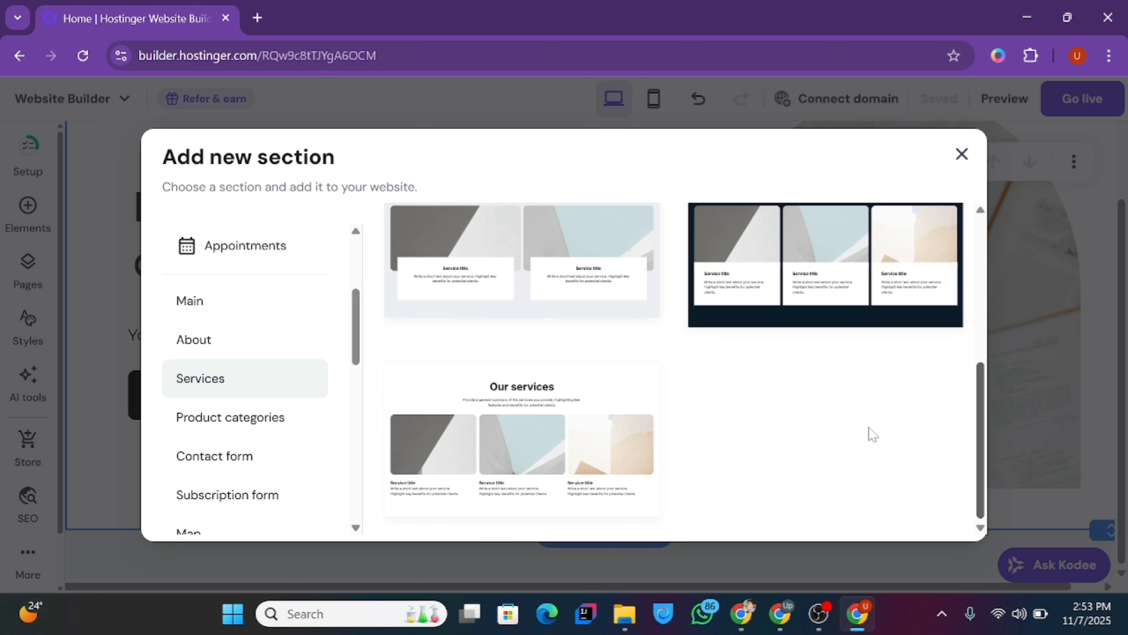
scroll(892, 347, up, 5)
scroll(888, 312, down, 5)
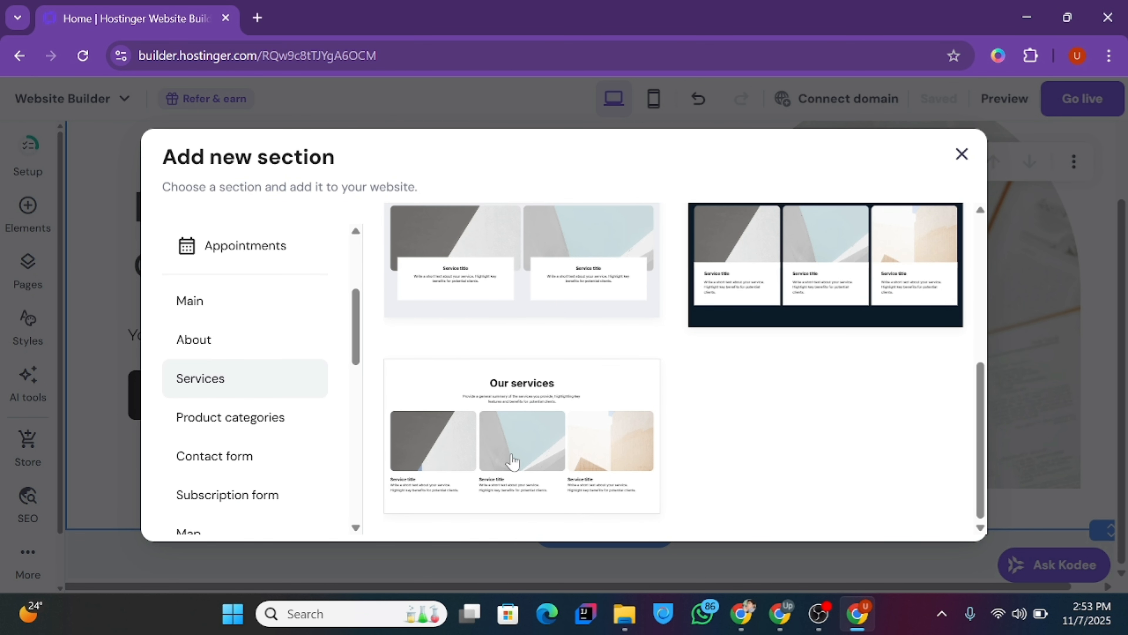
click(605, 398)
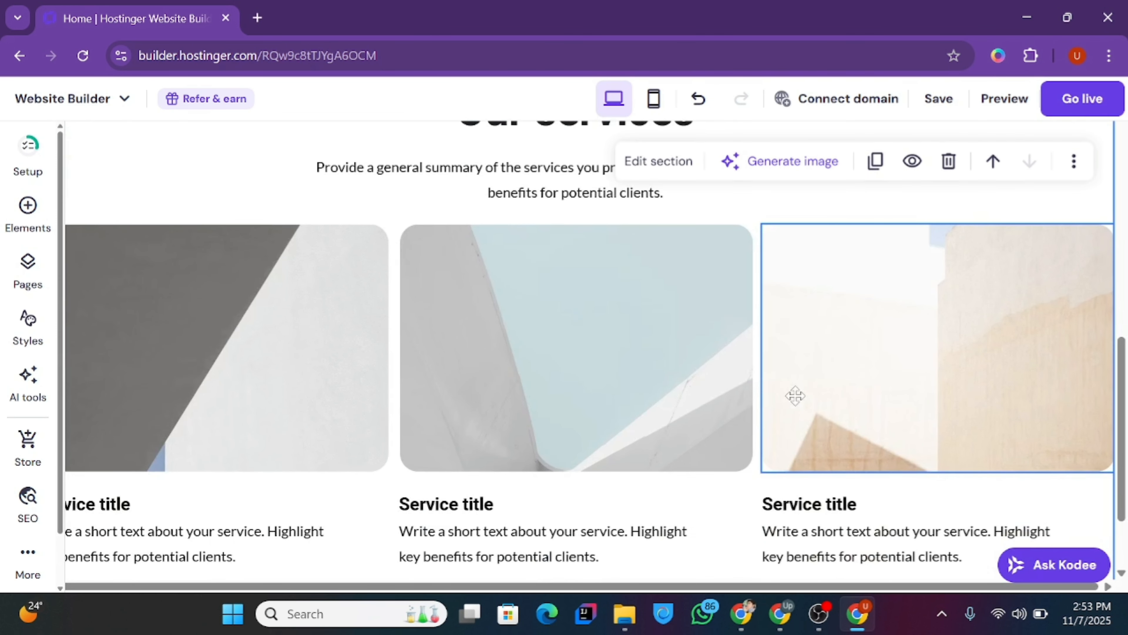
- Change the font of the "Our services" heading to Poppins Regular
drag(1127, 396, 1112, 343)
click(570, 258)
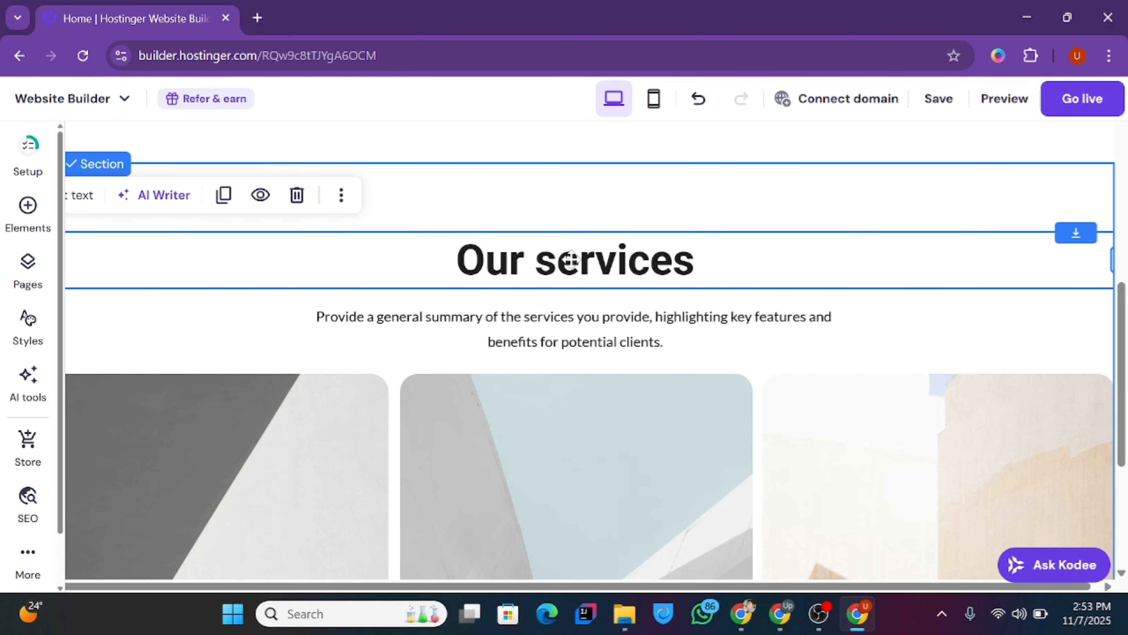
click(82, 194)
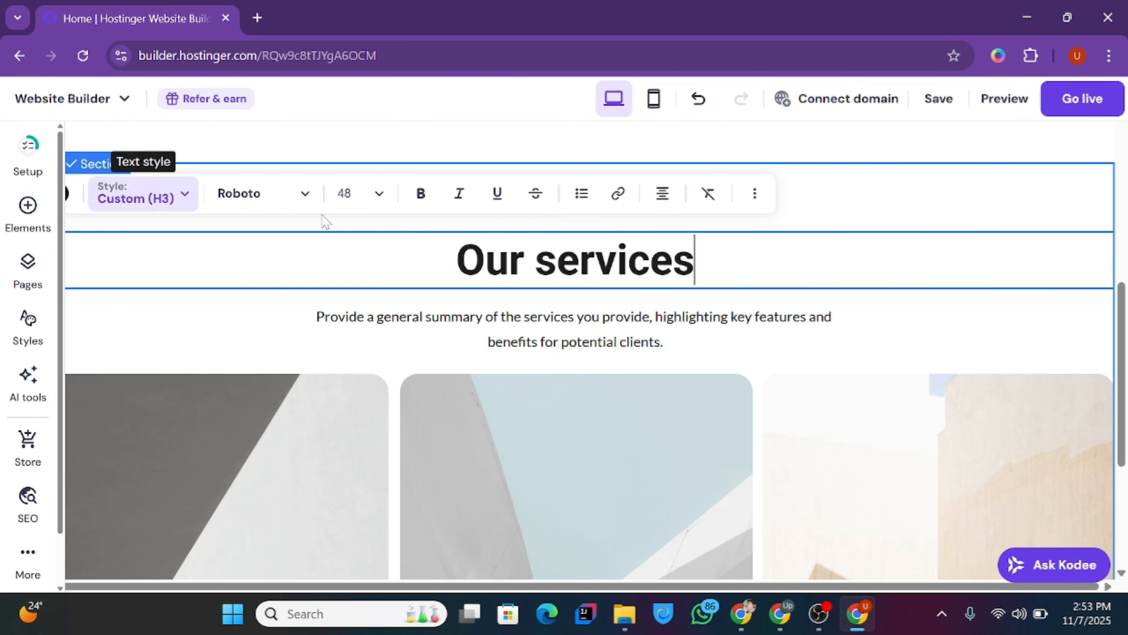
click(223, 207)
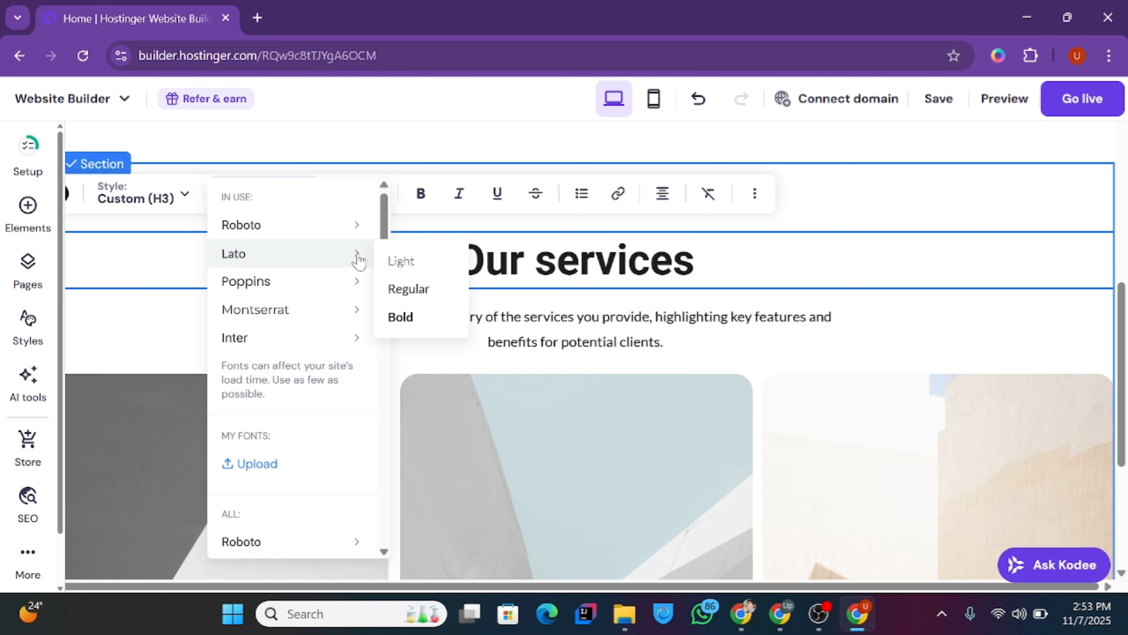
mouse_move(357, 287)
click(410, 316)
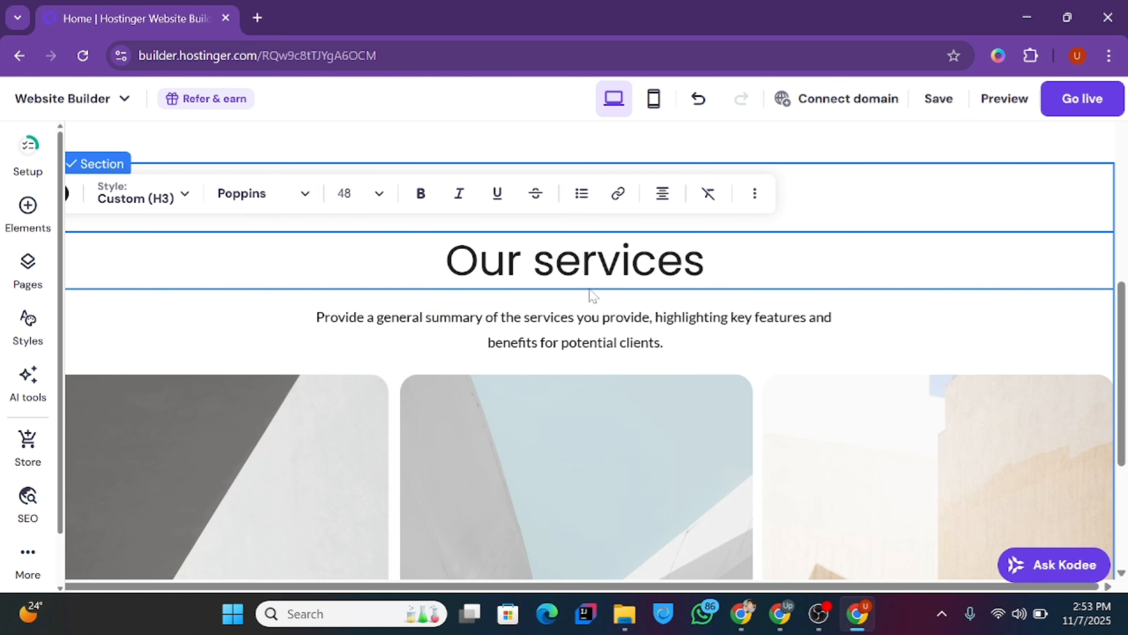
- Change the font of the summary paragraph under the "Our services" heading to Montserrat Regular
click(543, 323)
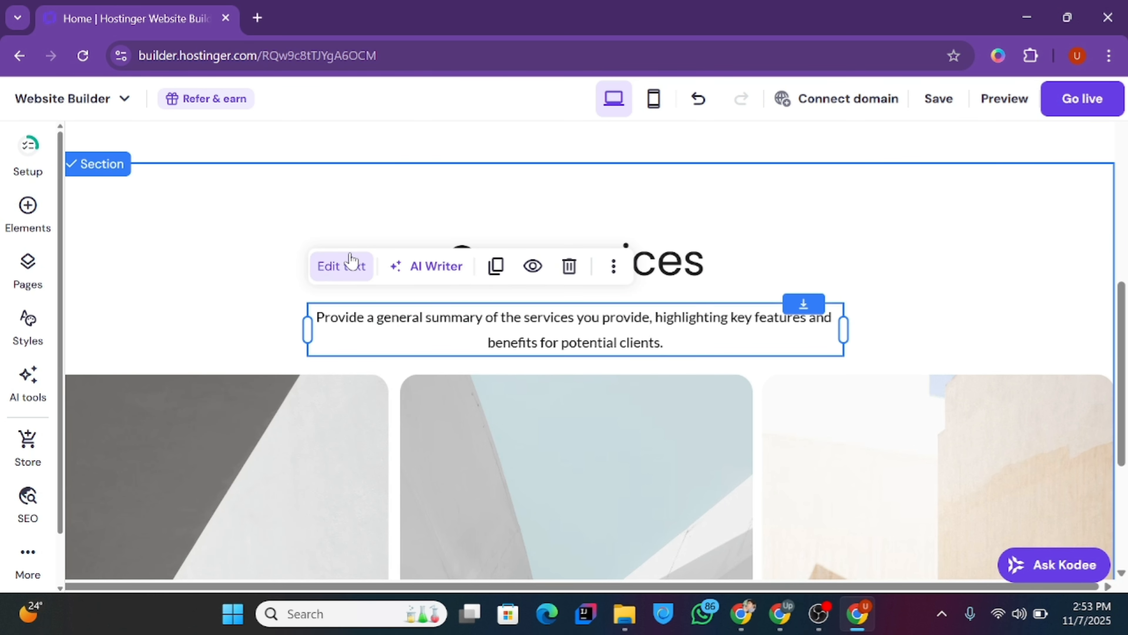
click(351, 266)
click(554, 277)
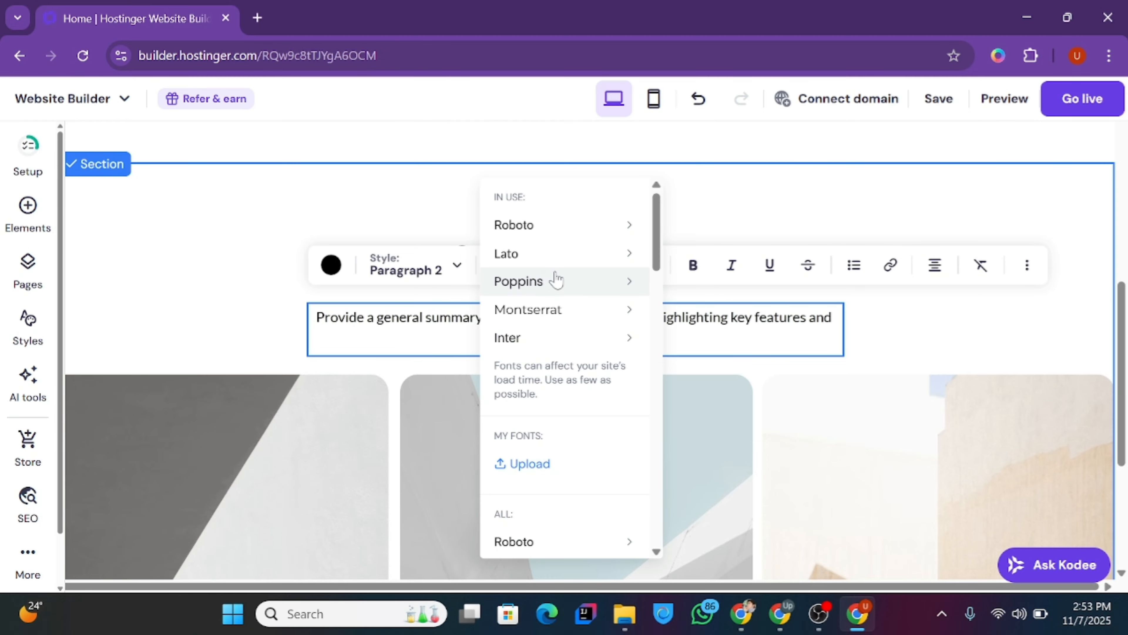
mouse_move(611, 309)
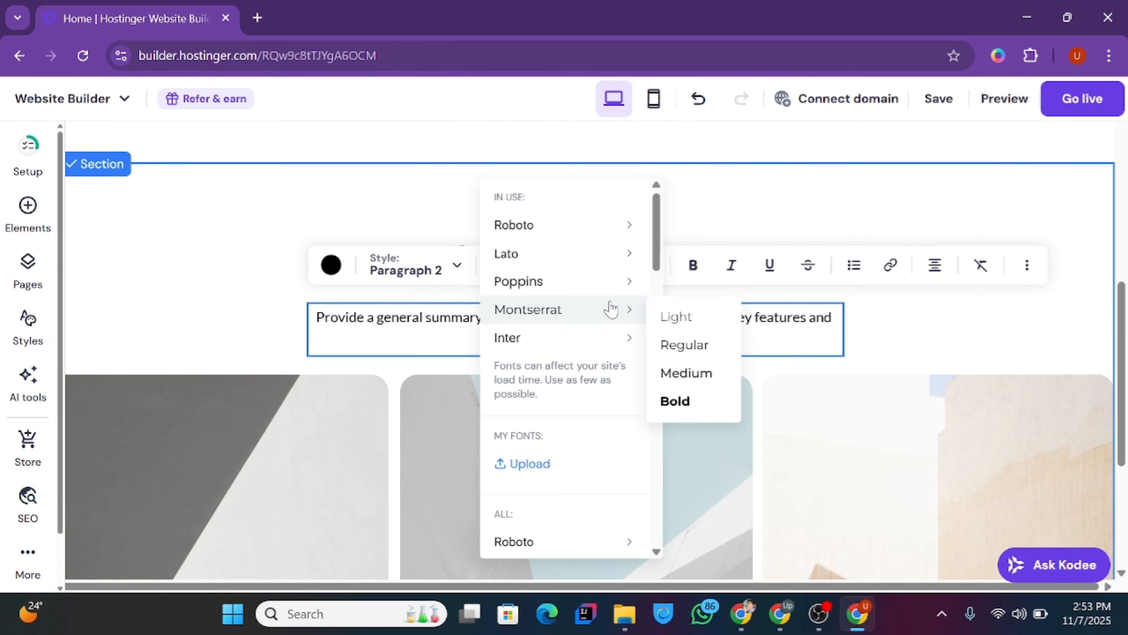
click(699, 351)
click(955, 327)
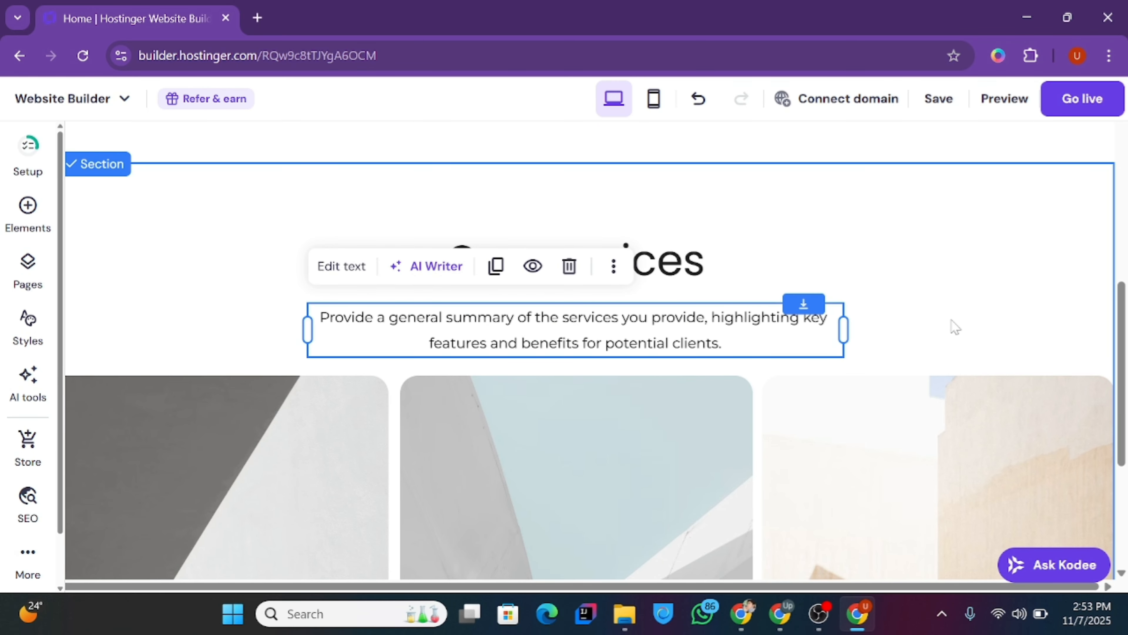
click(951, 347)
- Replace the first service image with the free photo of people writing beside laptops, found by searching for "services"
scroll(857, 371, down, 5)
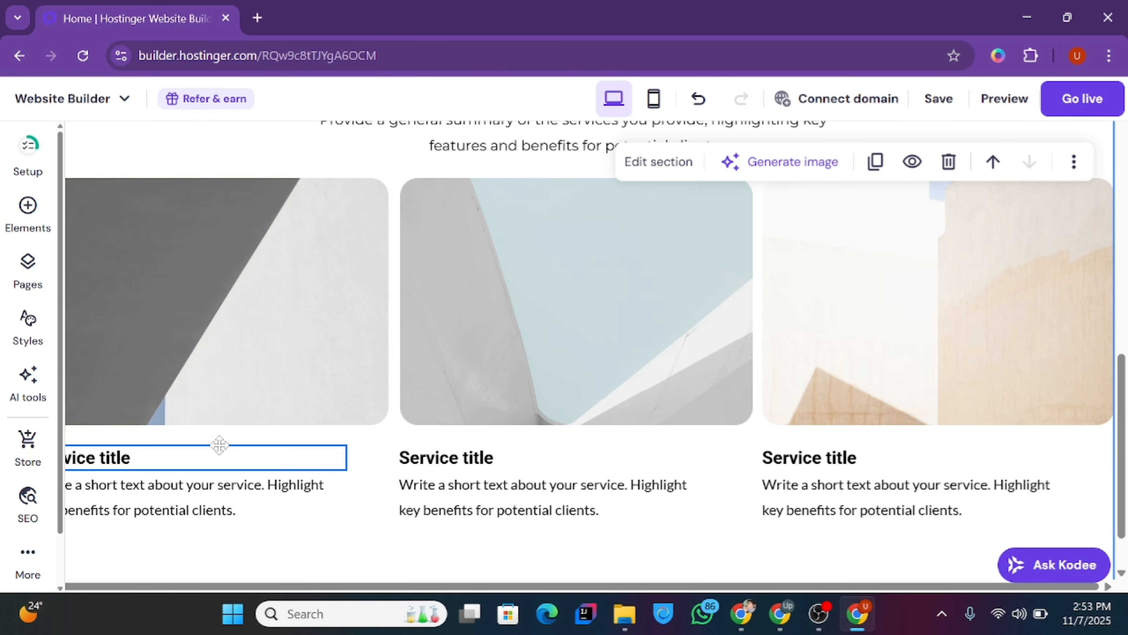
click(160, 465)
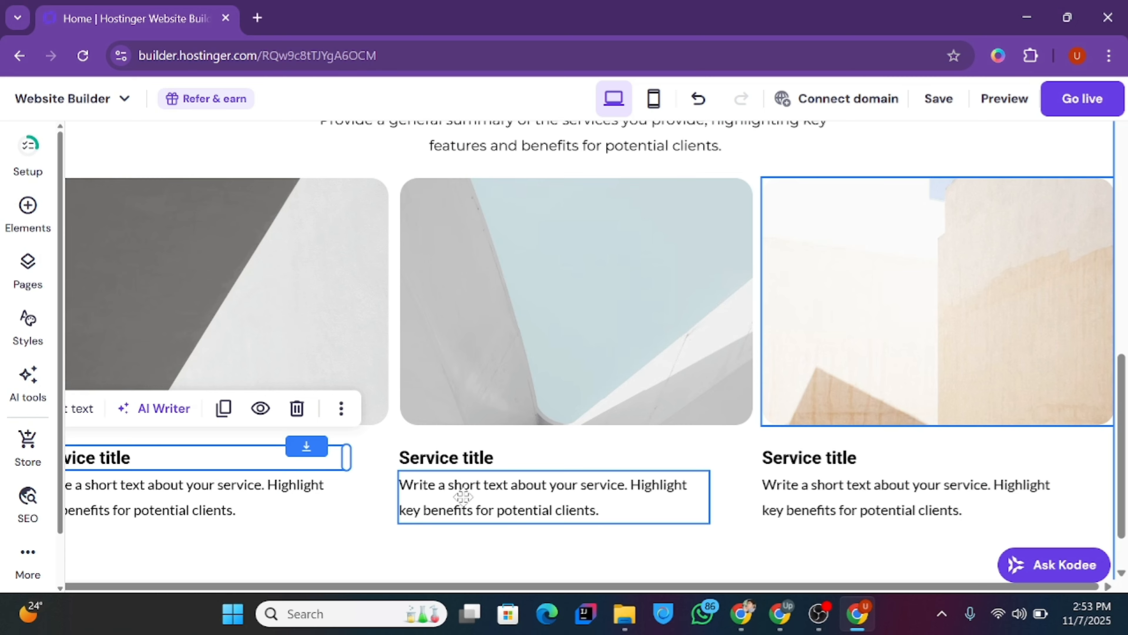
click(280, 227)
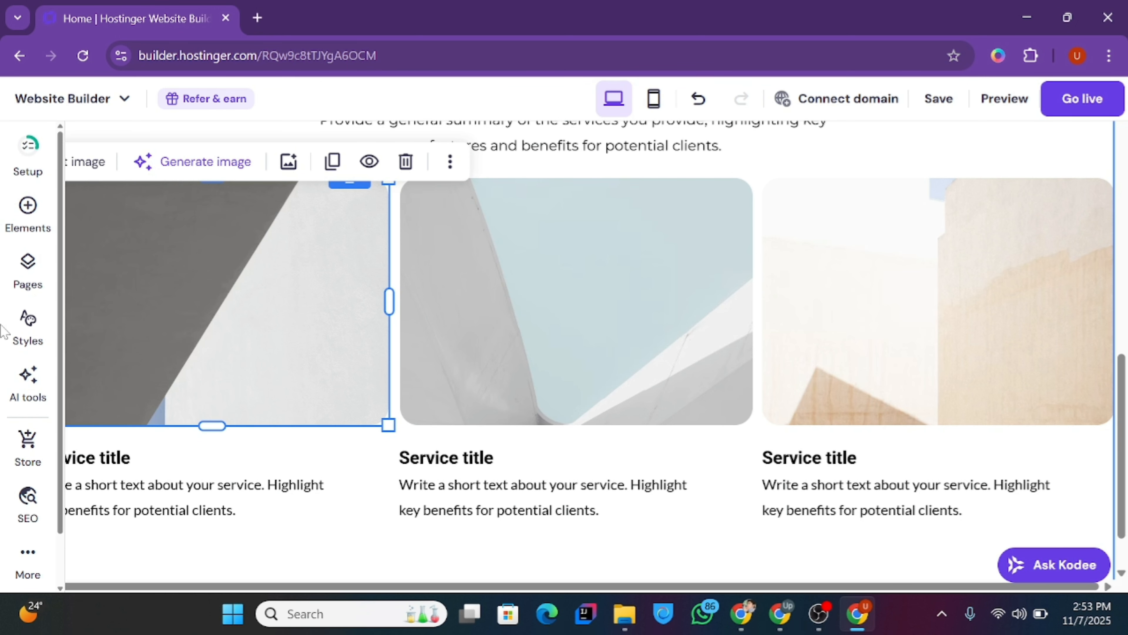
click(288, 162)
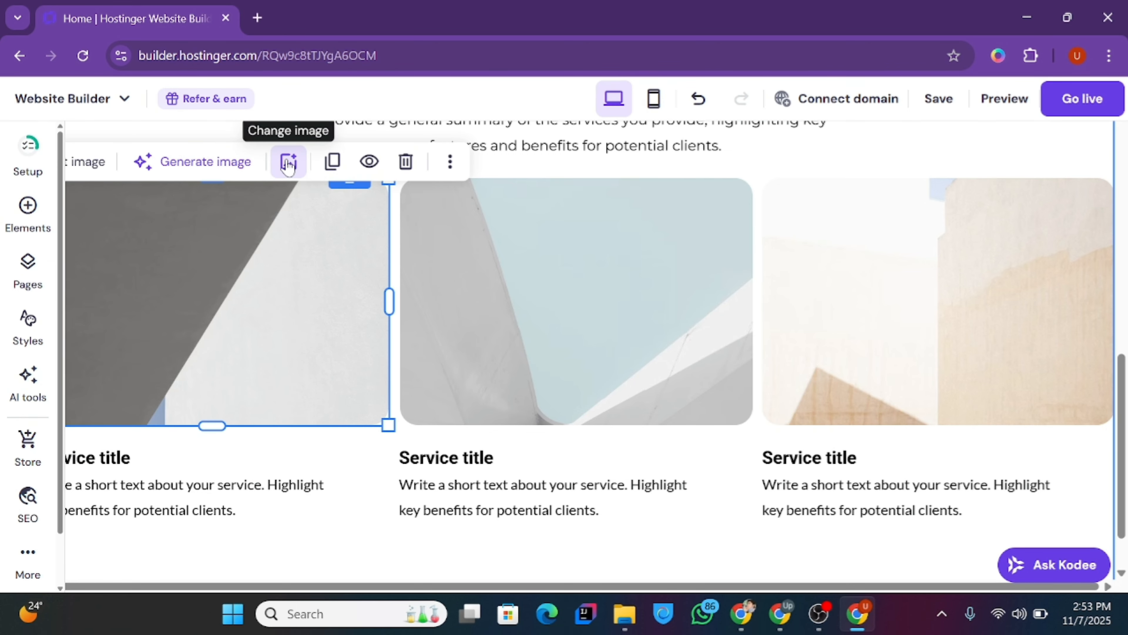
click(528, 209)
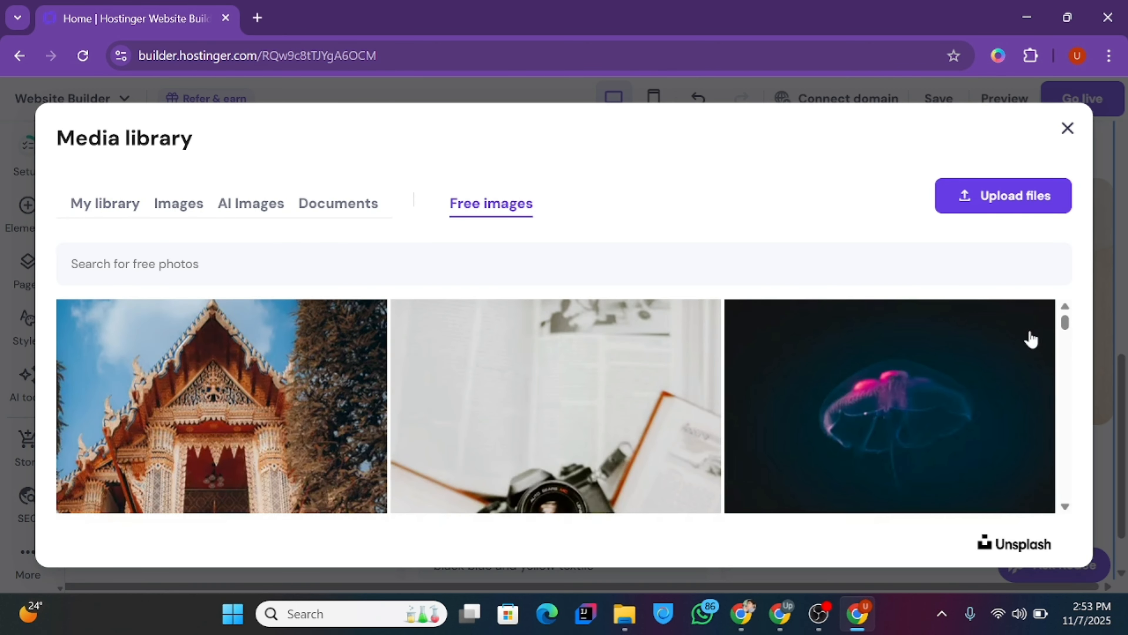
text(services)
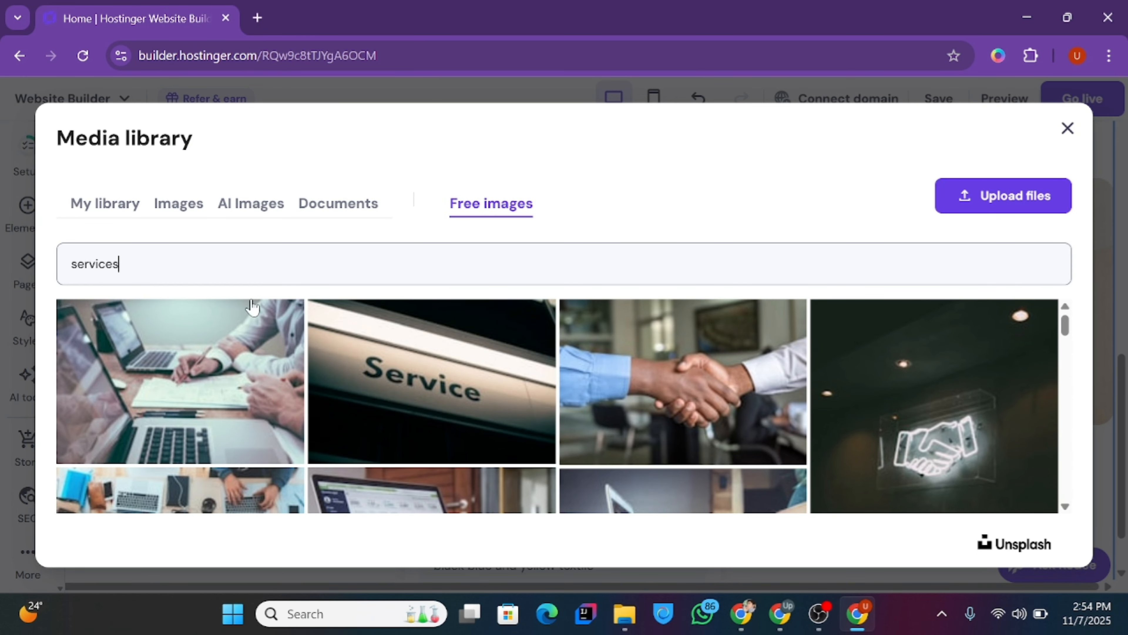
click(237, 331)
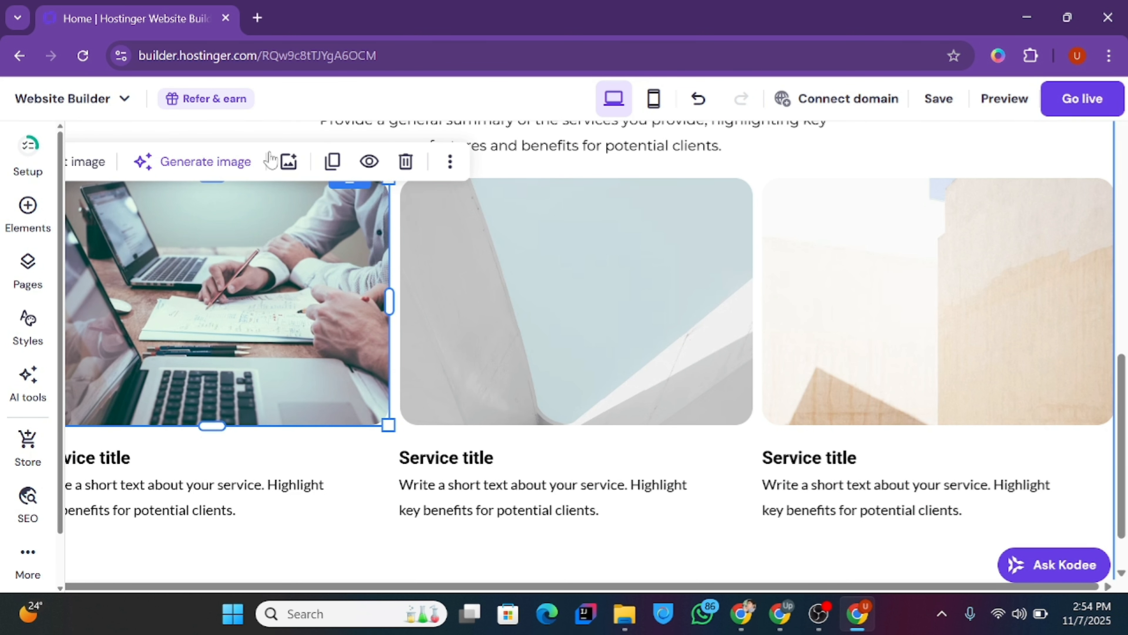
- Try a 59 px corner radius and 100 % overlay opacity on the first service image, then restore 20 px and 0 %
click(91, 162)
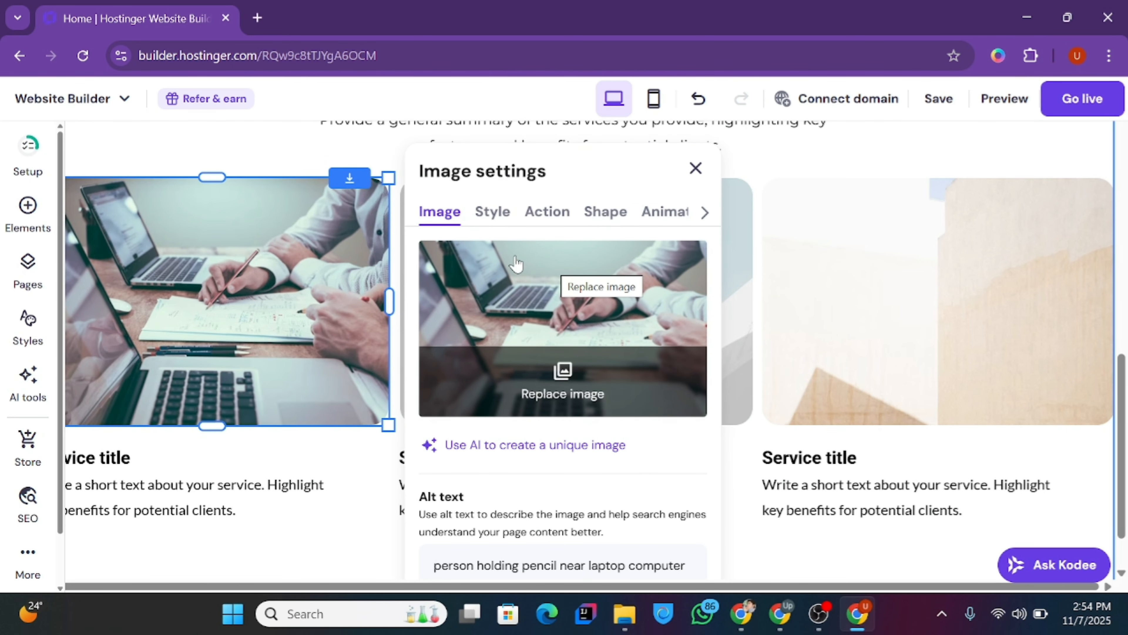
click(497, 223)
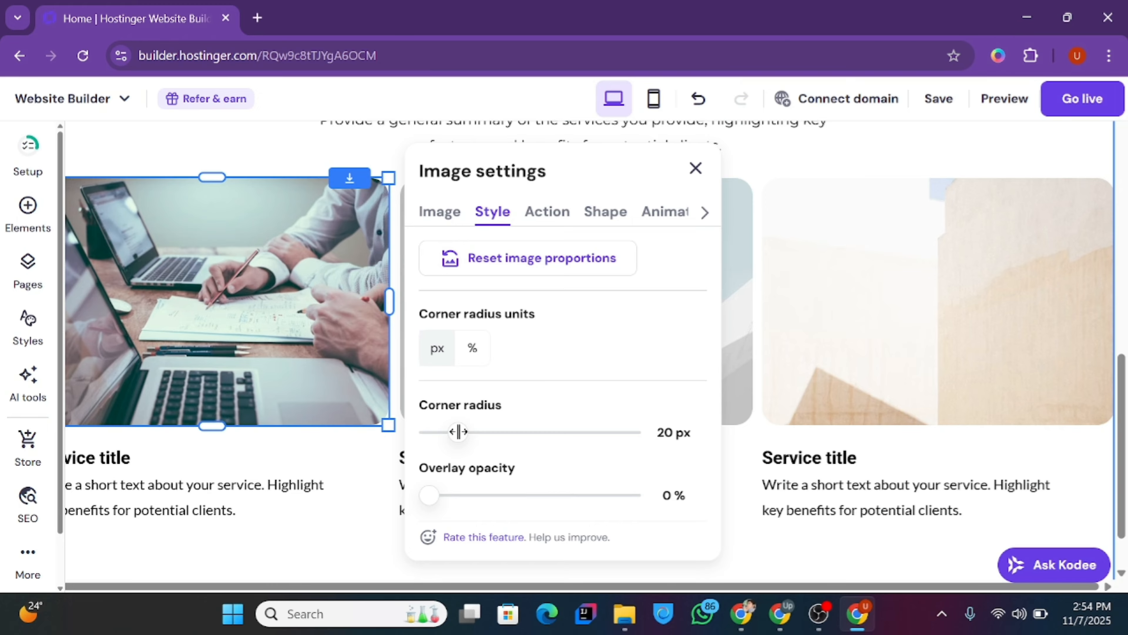
drag(458, 432, 514, 429)
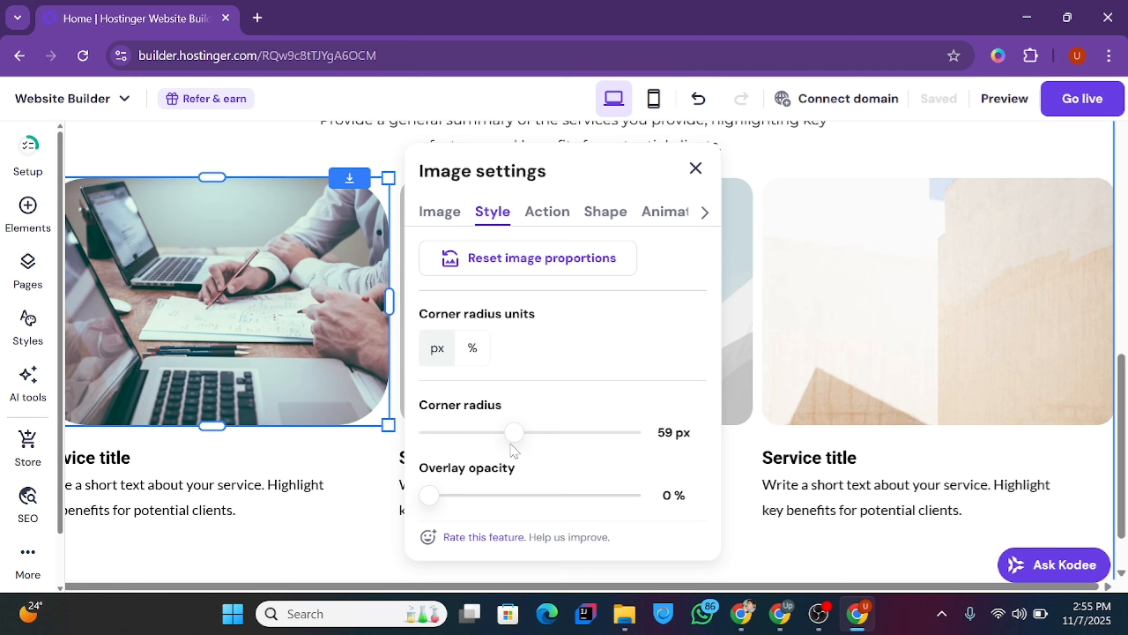
drag(514, 436, 456, 434)
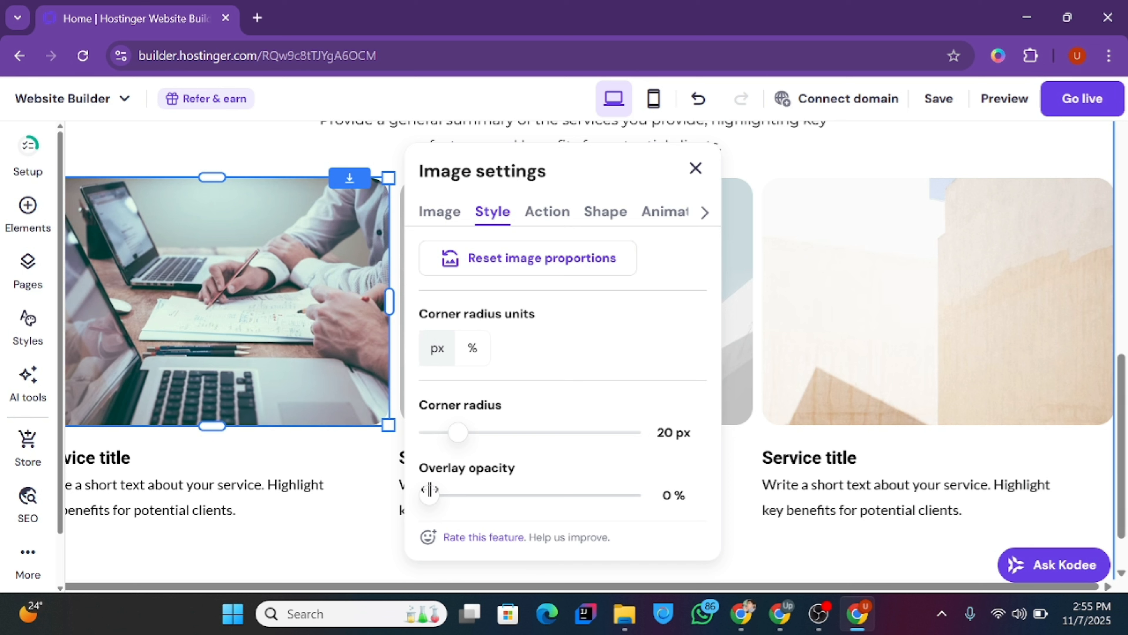
drag(434, 497, 633, 503)
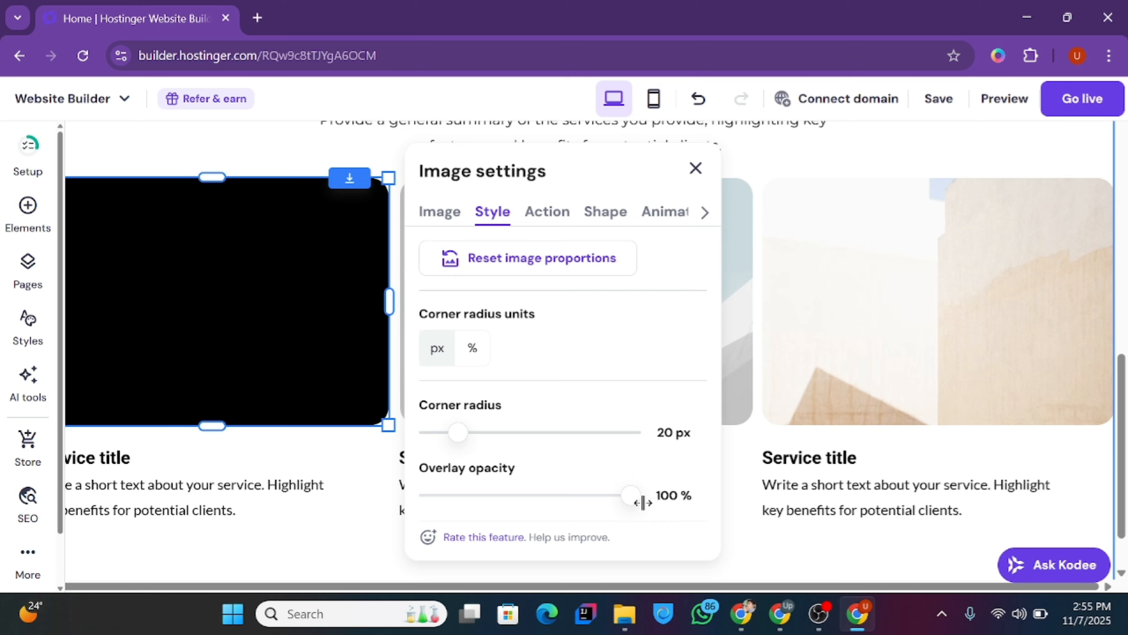
drag(632, 498, 422, 483)
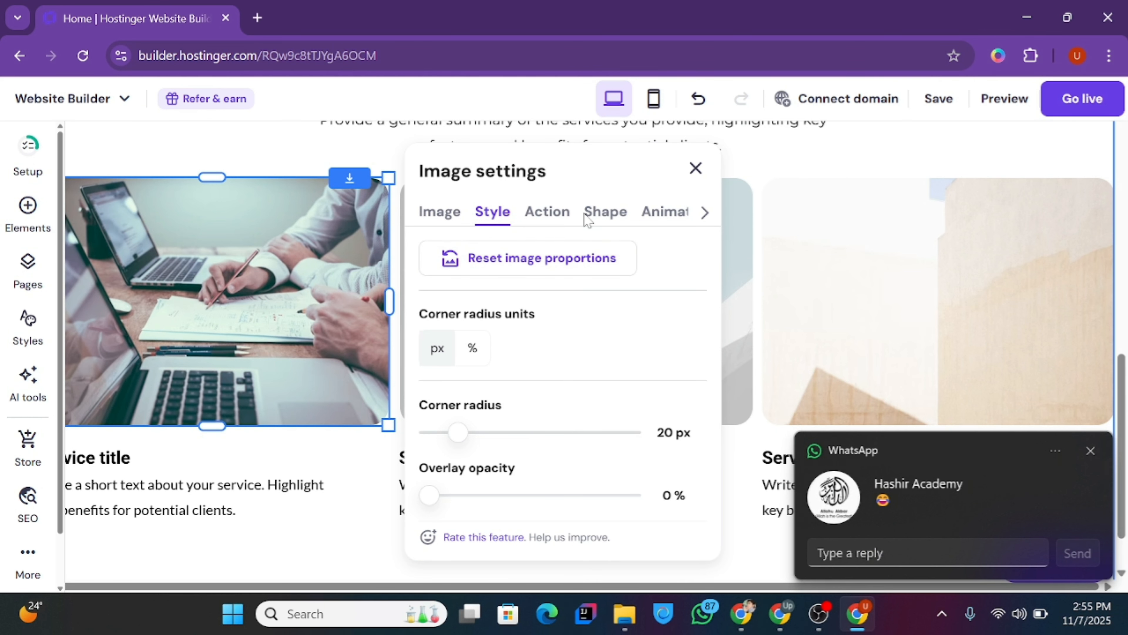
- Dismiss the WhatsApp notification and apply the circular mask-shape-16 to the first service image
click(1090, 451)
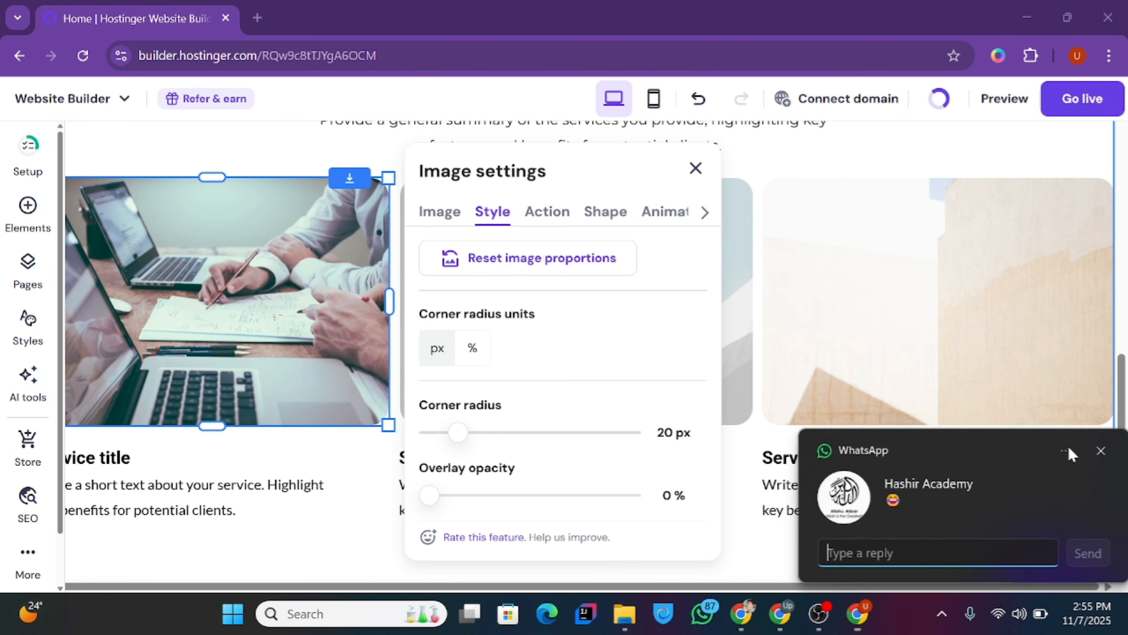
click(611, 219)
click(1091, 411)
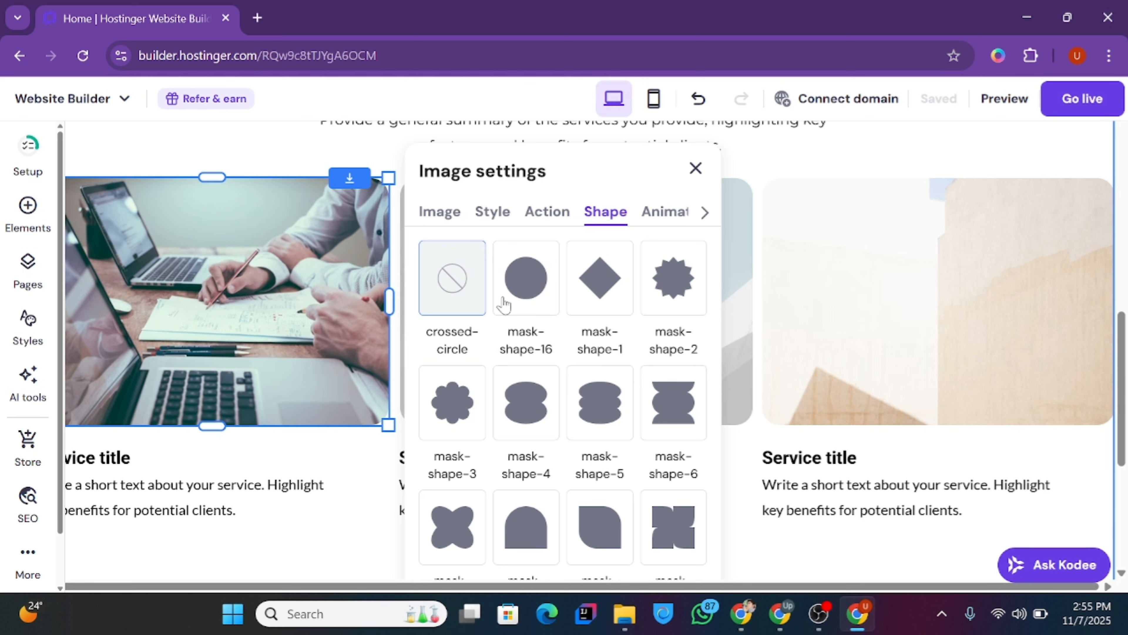
click(532, 281)
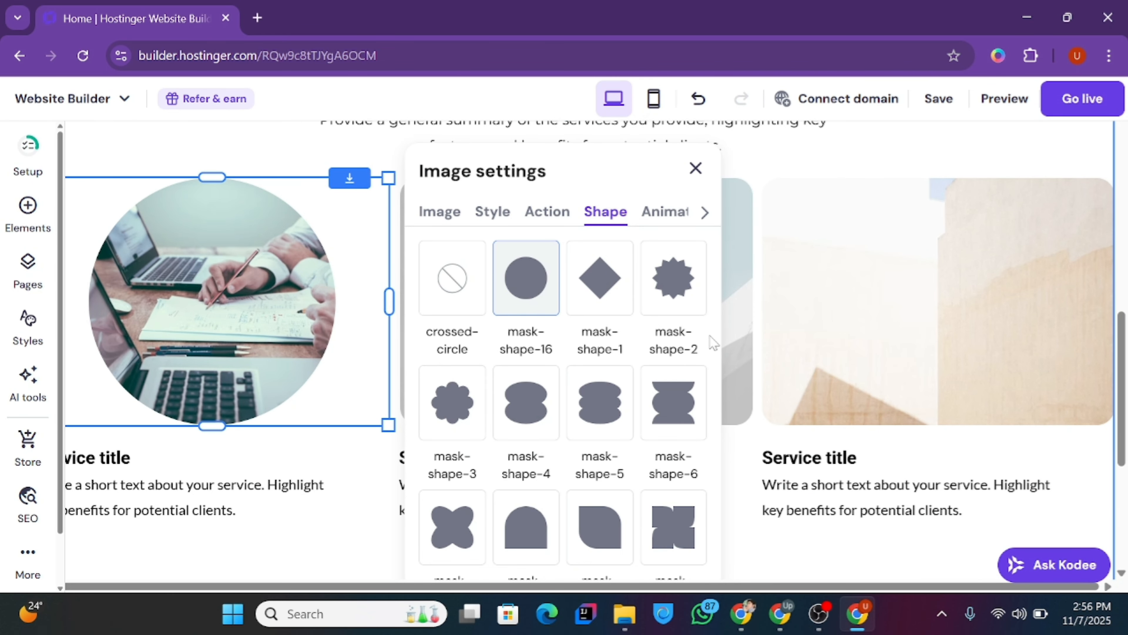
- Look through the available mask shapes and remove the mask from the first service image
scroll(713, 342, down, 6)
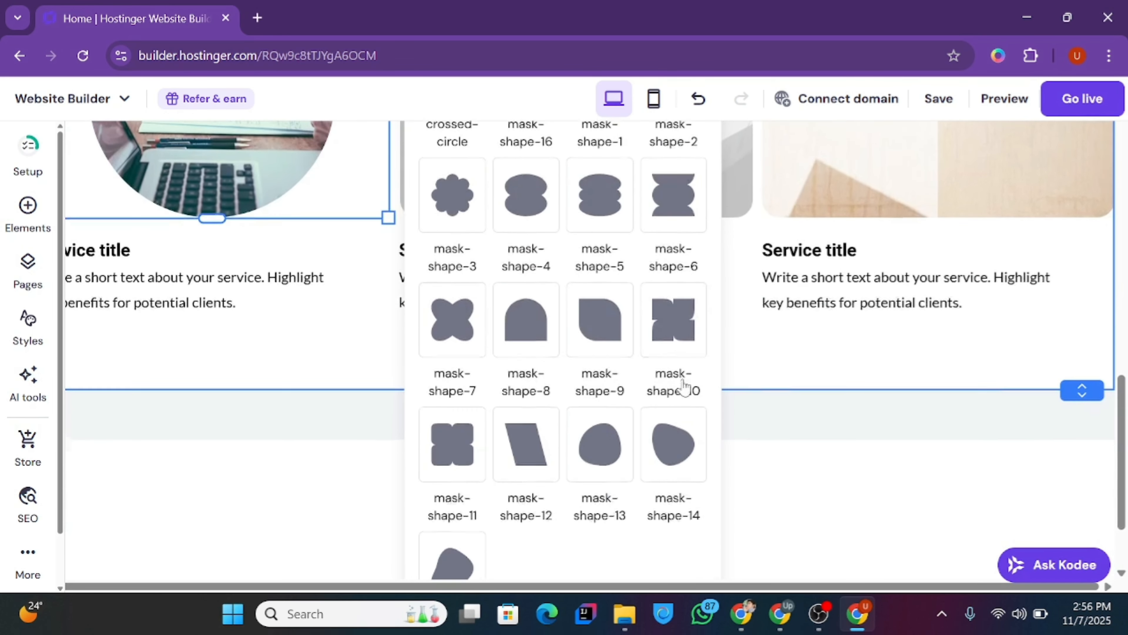
scroll(679, 391, up, 5)
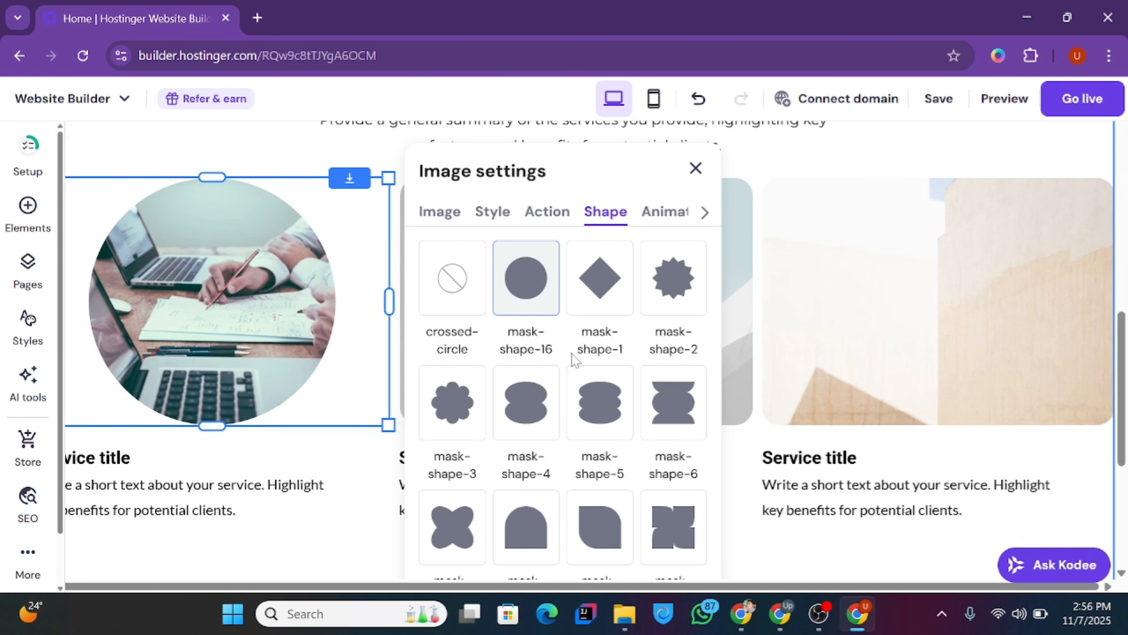
click(458, 293)
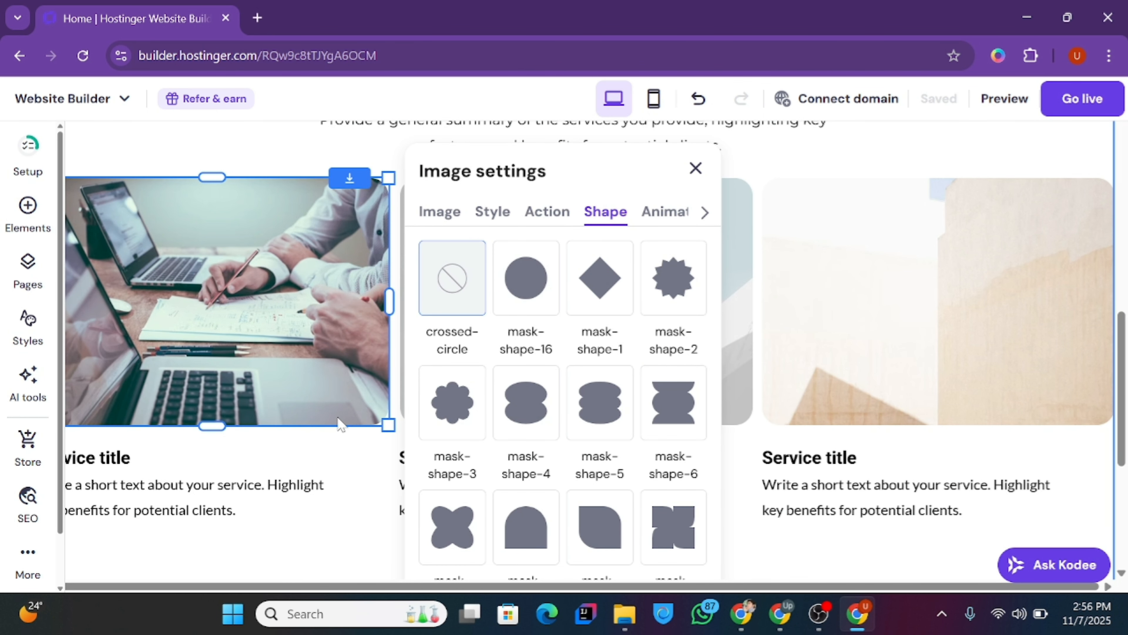
click(239, 165)
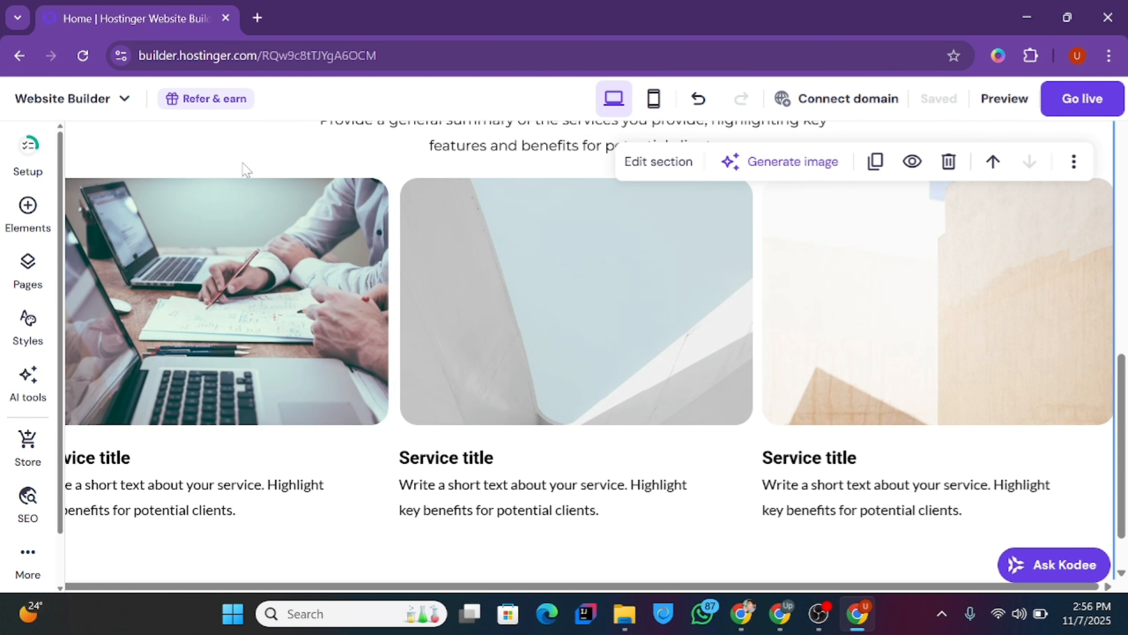
- Set the first service title to Poppins Regular at size 24 and turn off its bold formatting
click(159, 470)
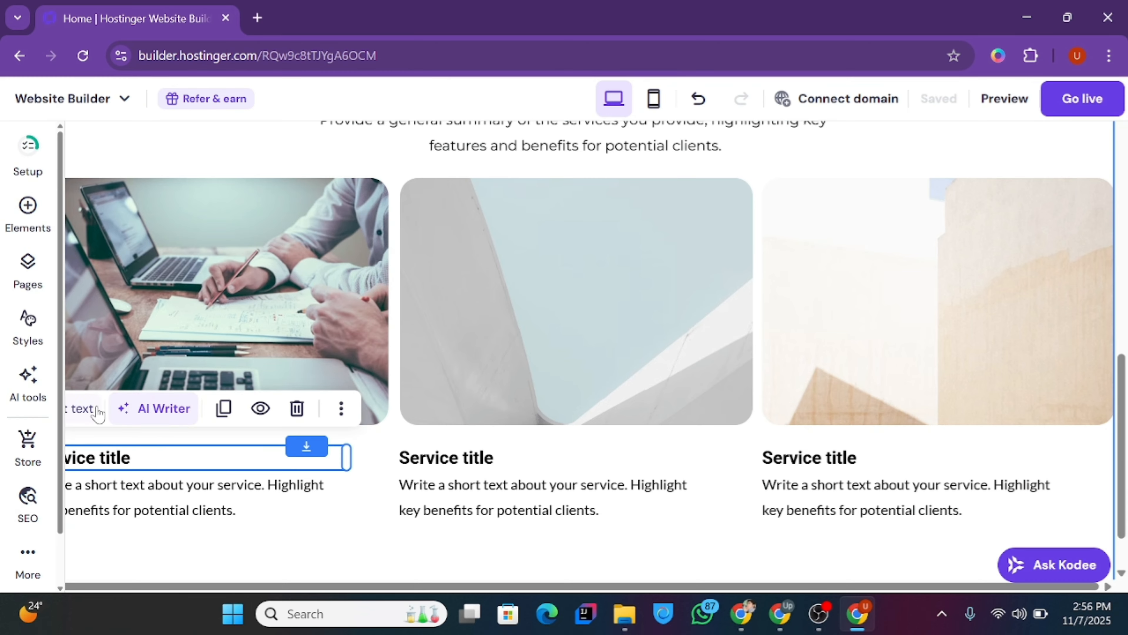
click(84, 408)
click(272, 409)
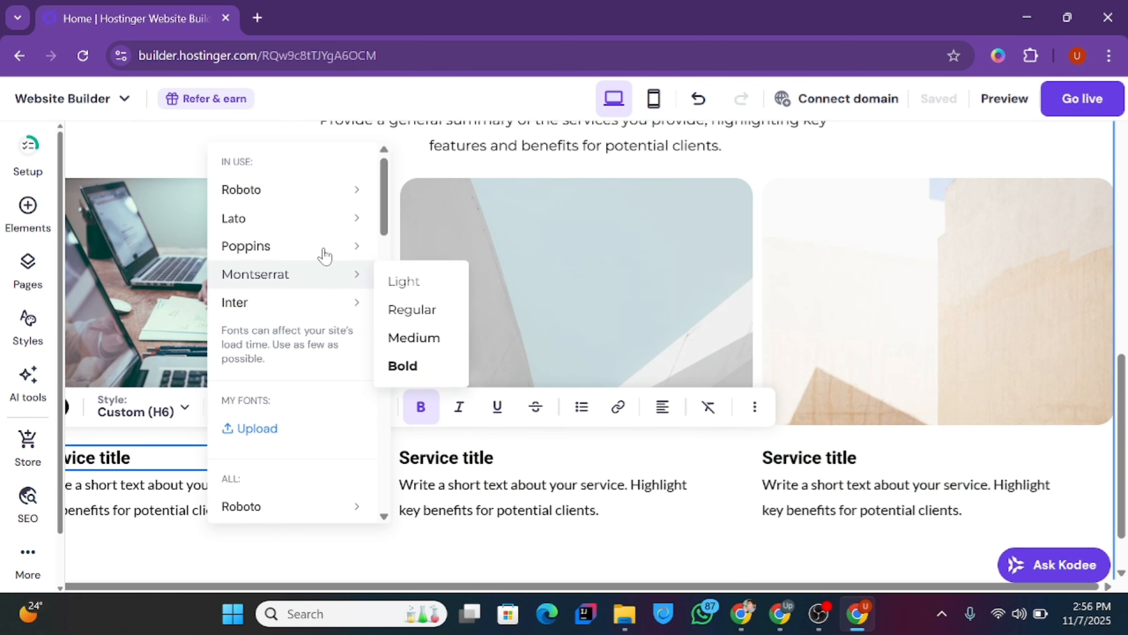
mouse_move(341, 246)
click(422, 285)
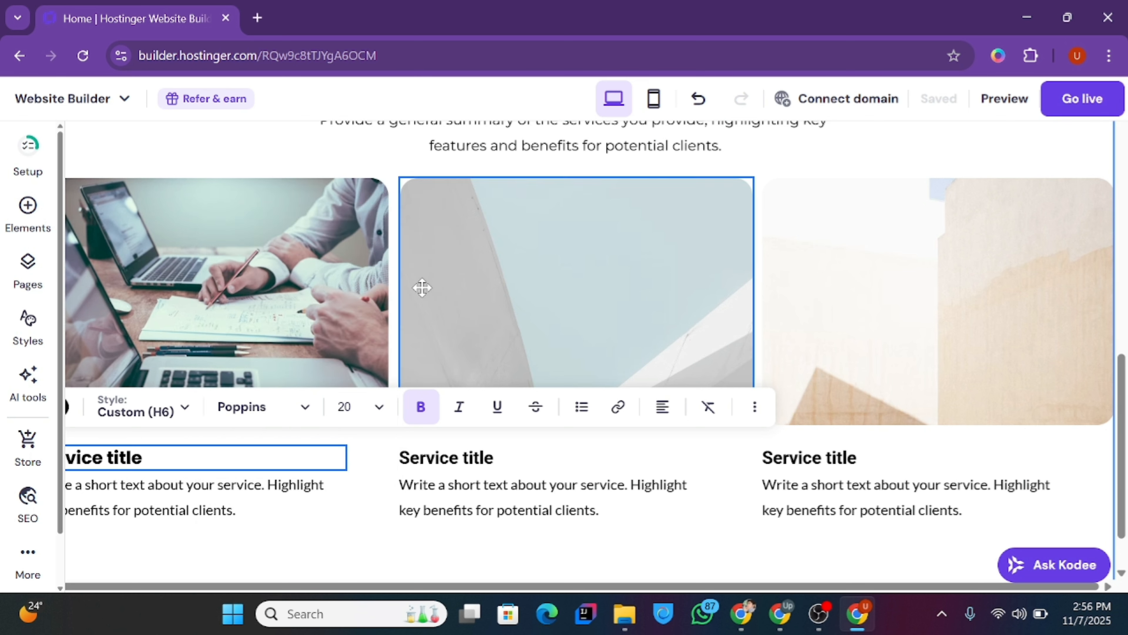
click(428, 406)
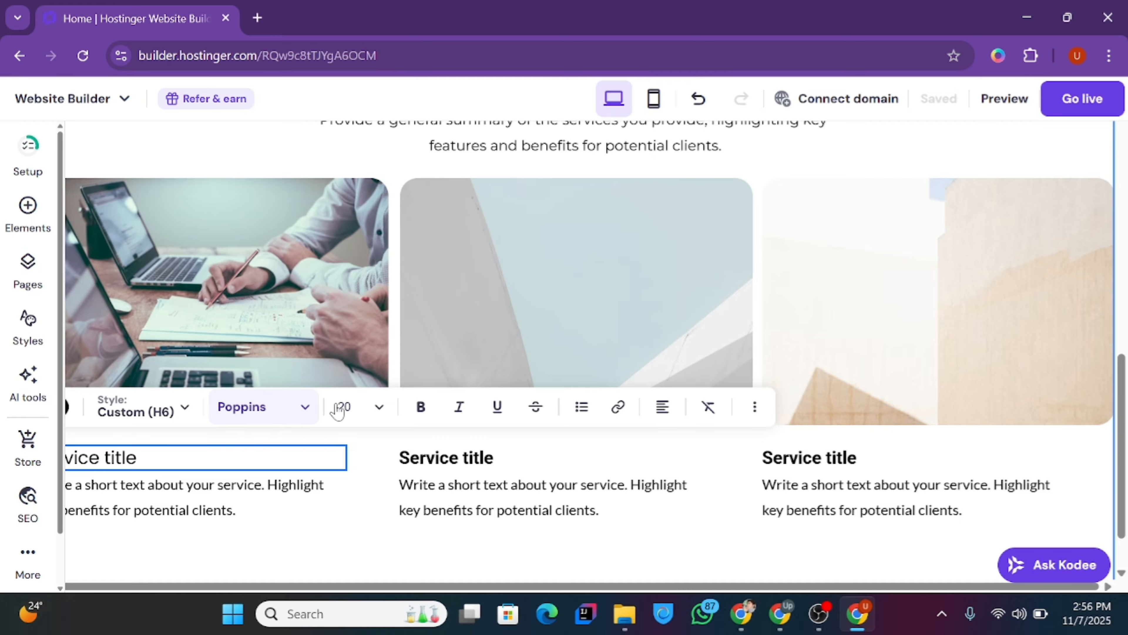
click(358, 408)
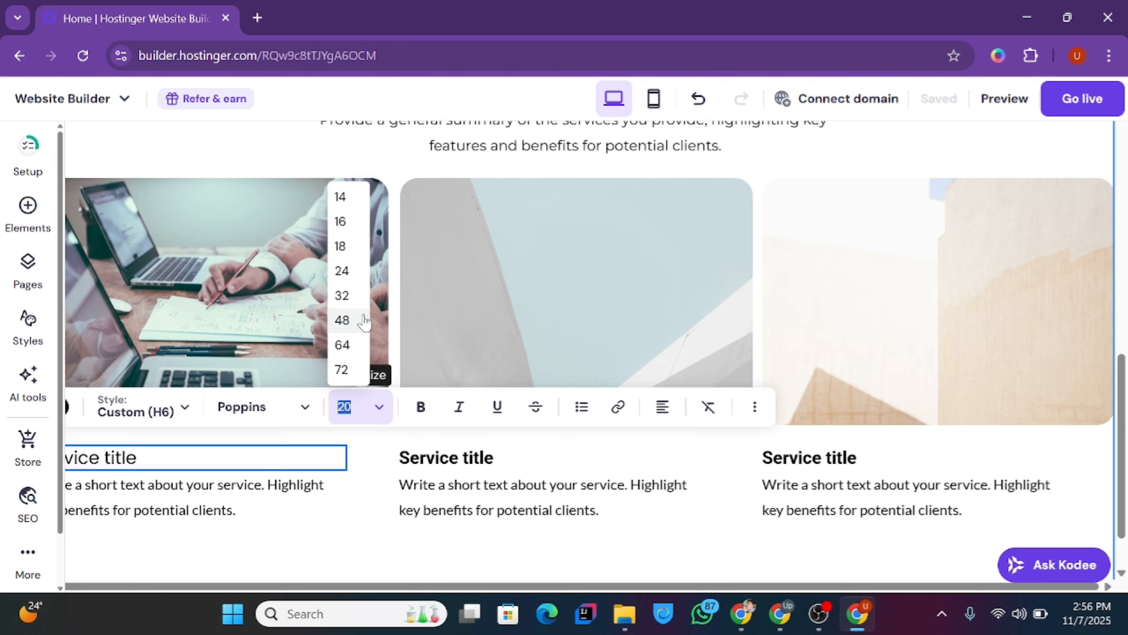
click(367, 272)
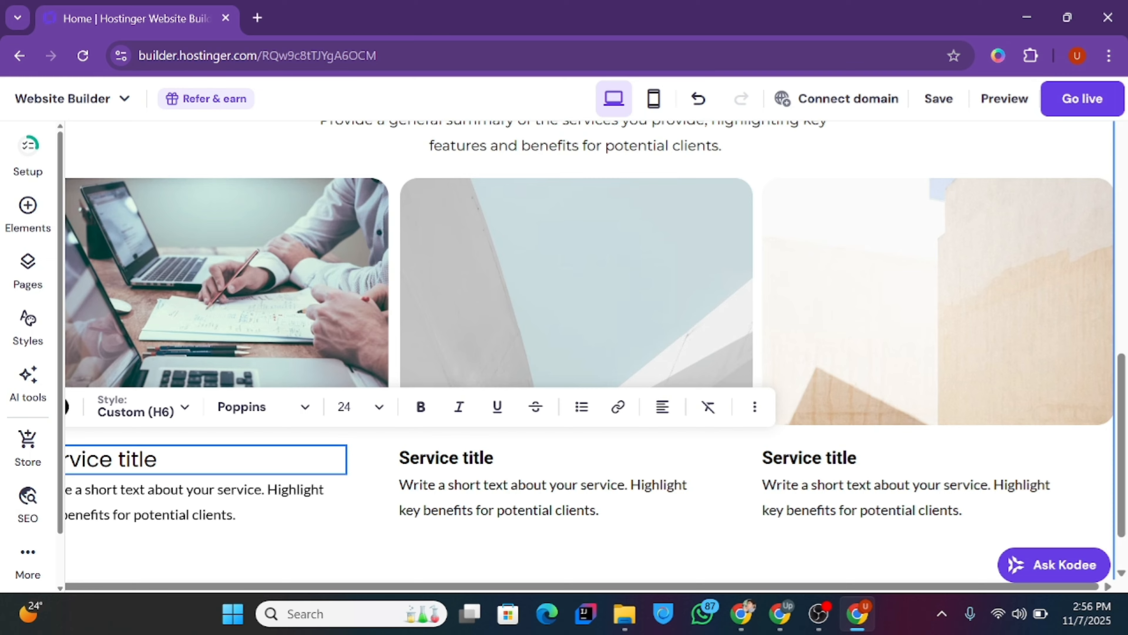
- Change the font of the description under the first service title to Montserrat Regular
click(225, 501)
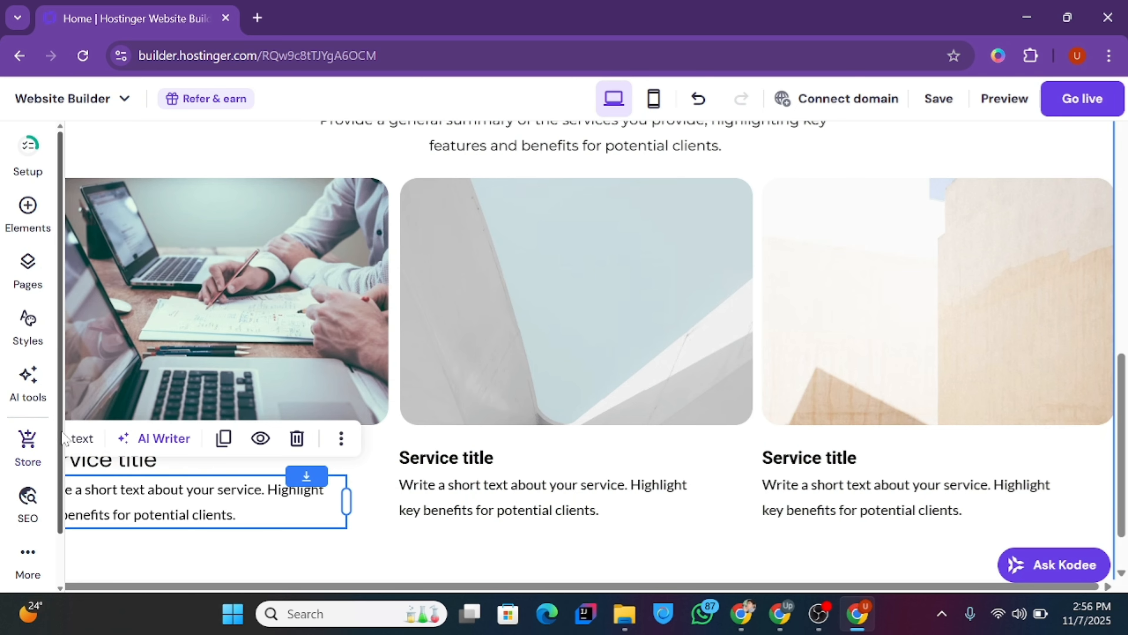
click(80, 438)
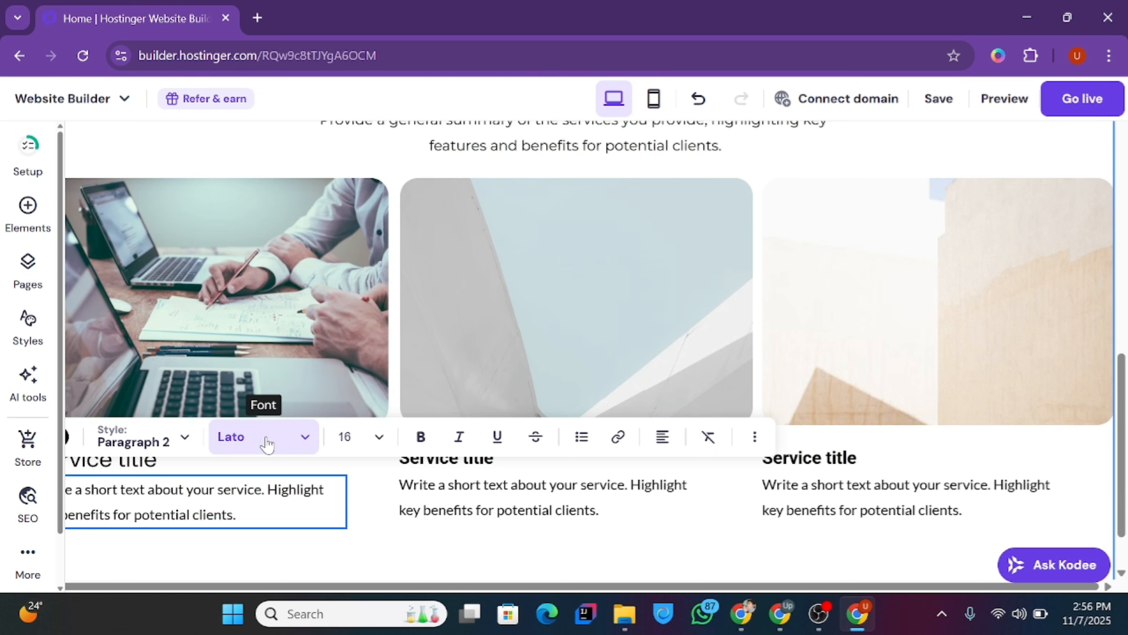
click(266, 443)
mouse_move(329, 282)
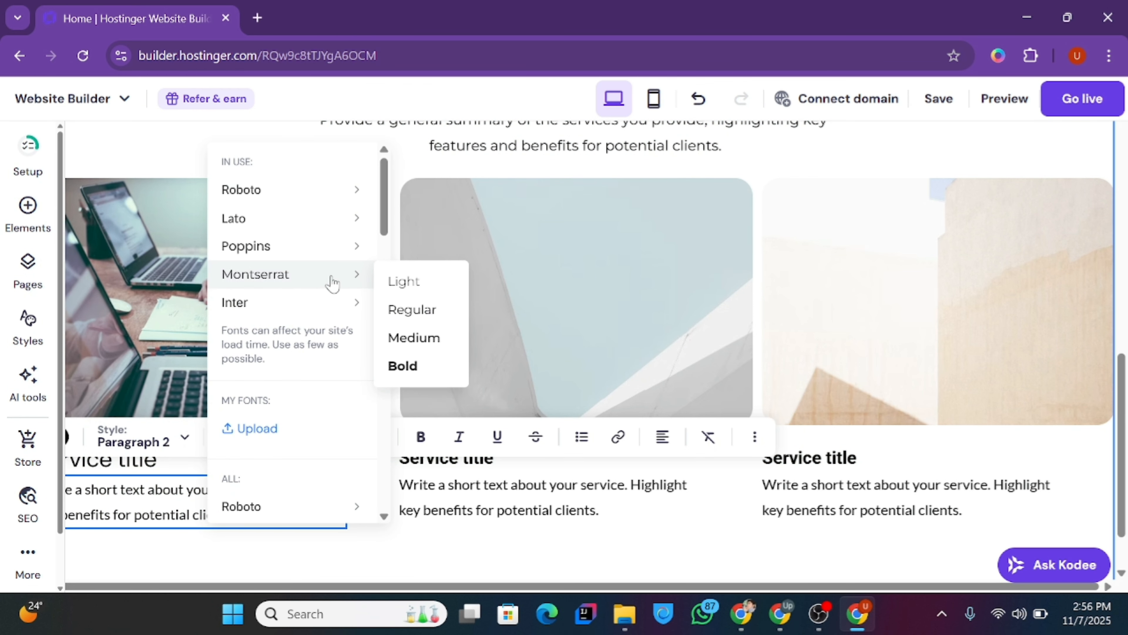
click(413, 311)
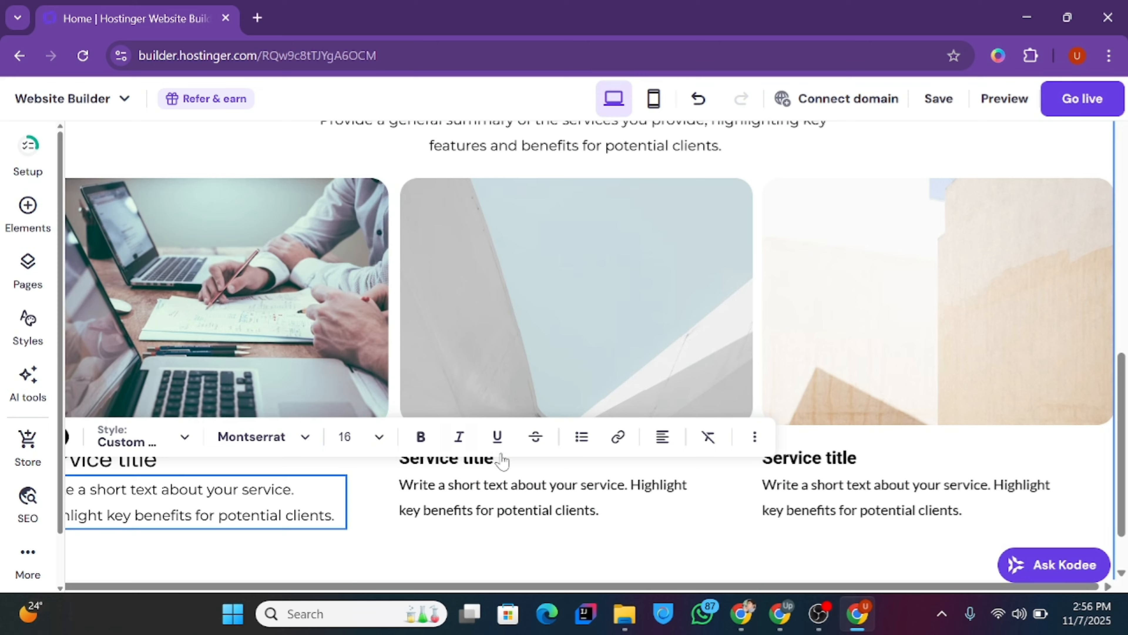
- Format the second service title as Poppins Regular, size 24, without bold
click(469, 462)
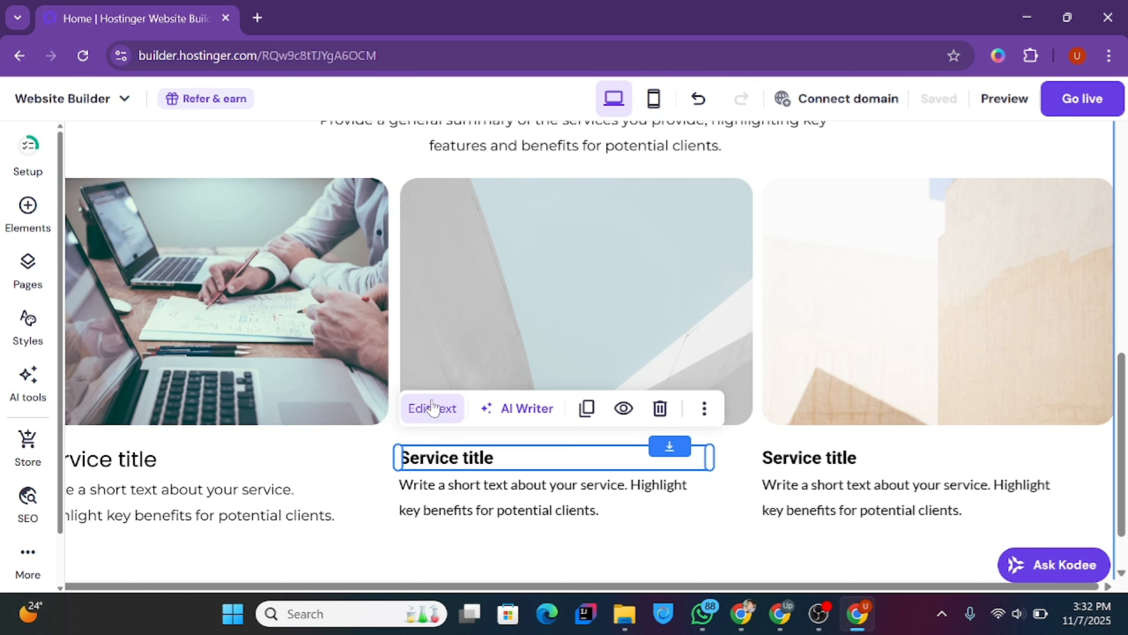
click(432, 406)
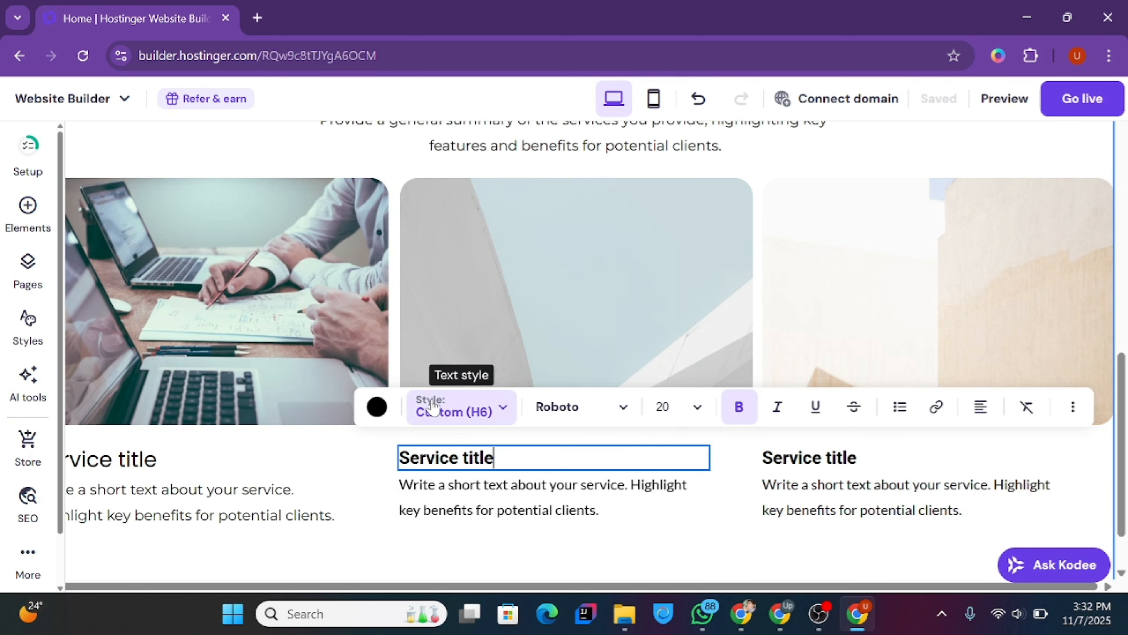
click(582, 415)
mouse_move(683, 250)
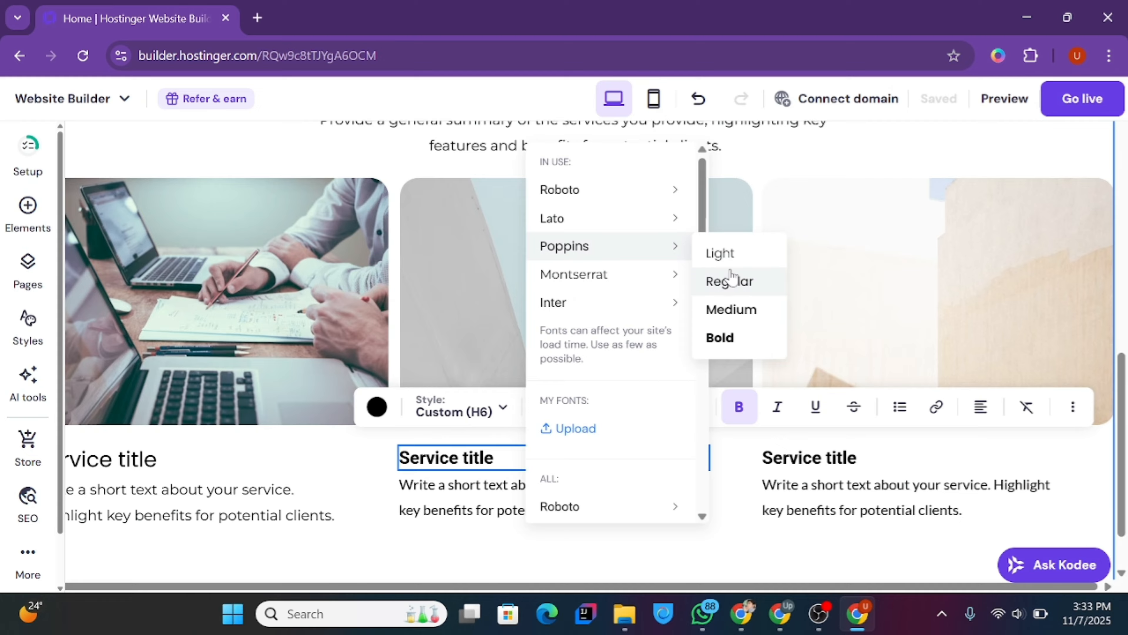
click(731, 280)
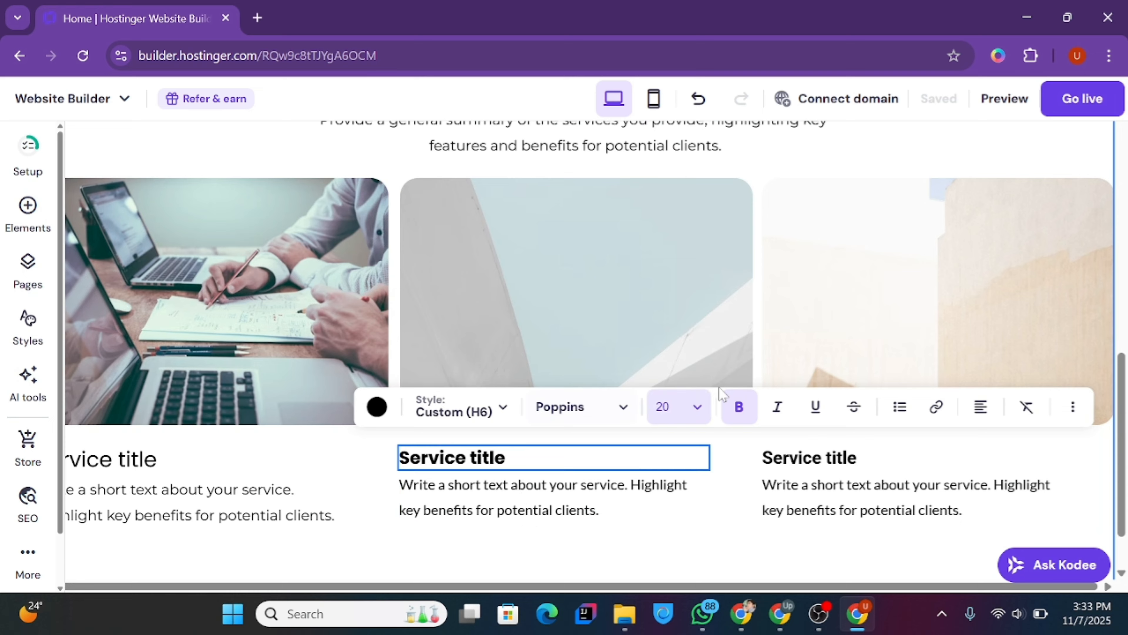
click(738, 410)
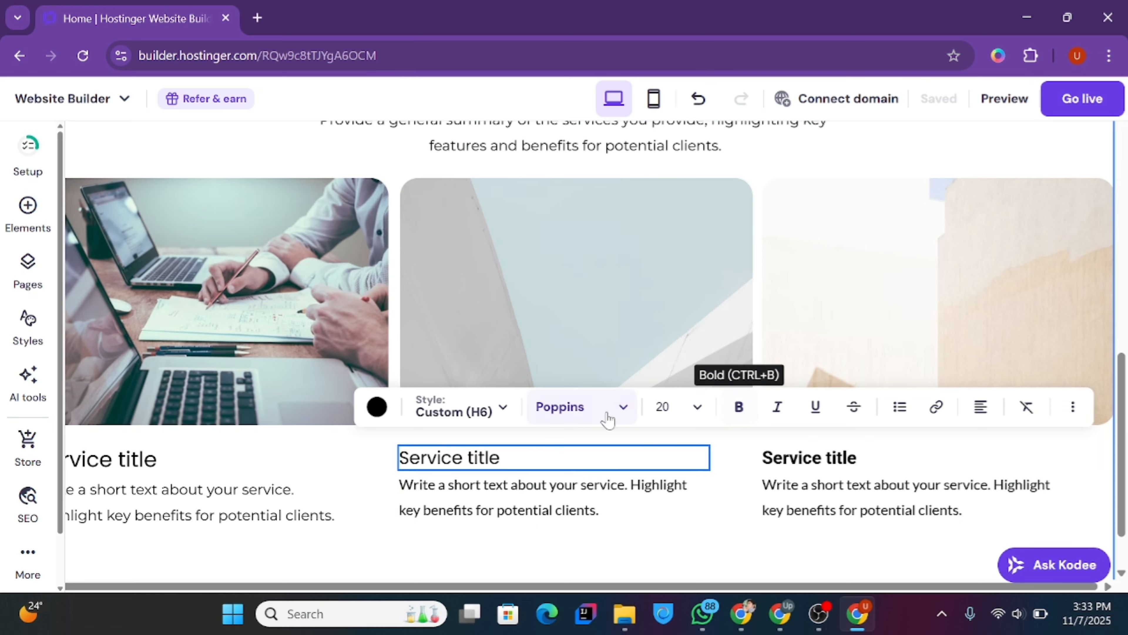
click(664, 408)
click(678, 281)
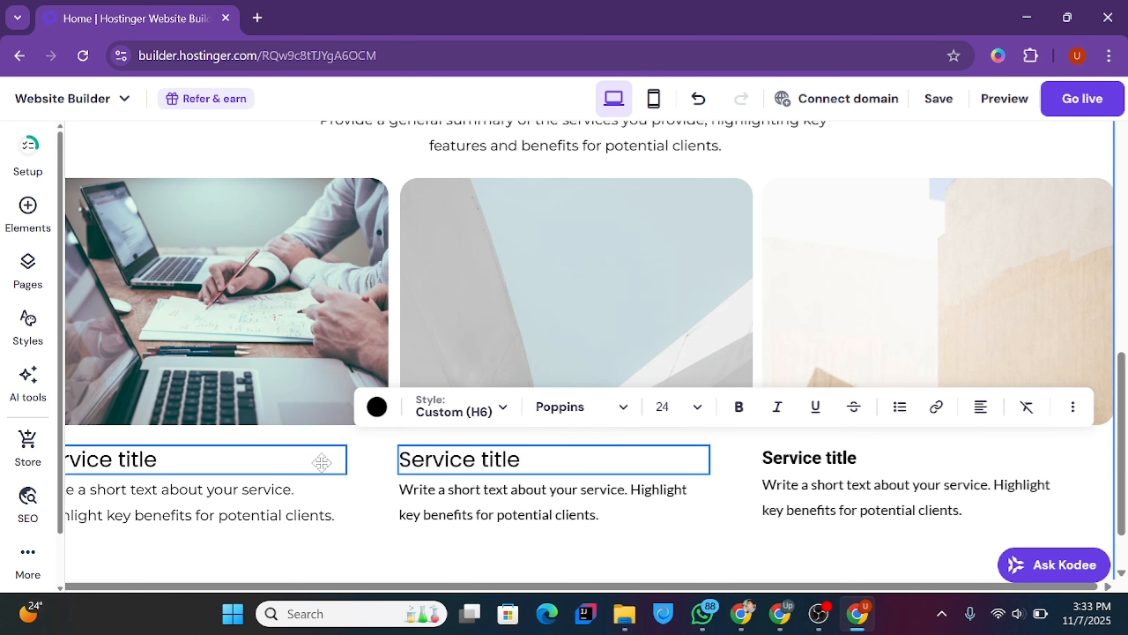
- Change the font of the description under the second service title to Montserrat Regular
click(488, 499)
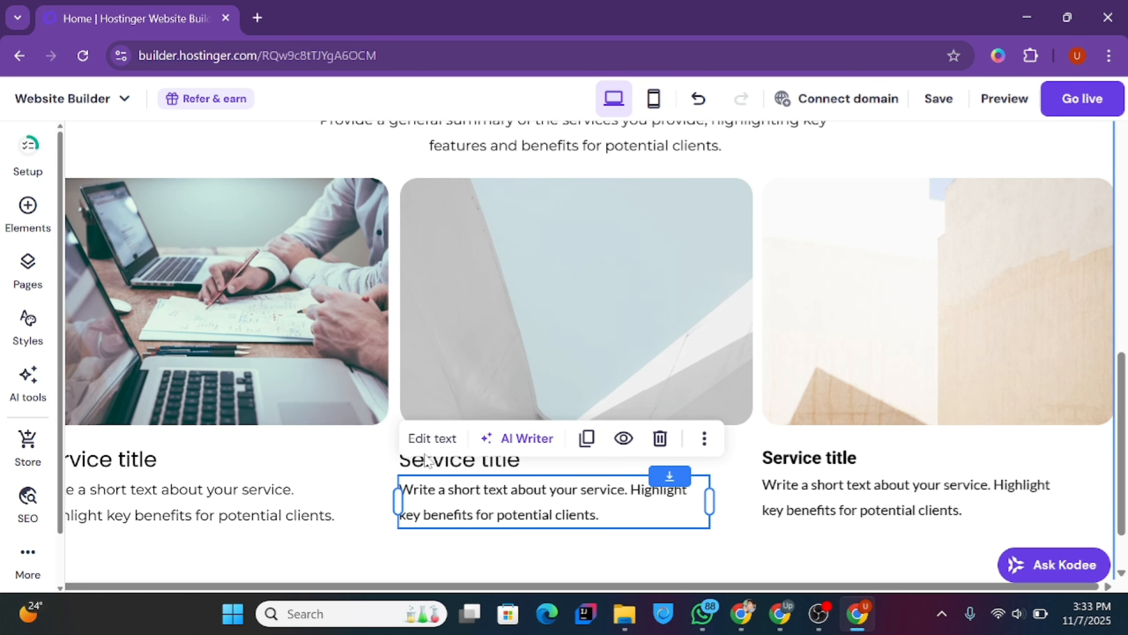
click(448, 442)
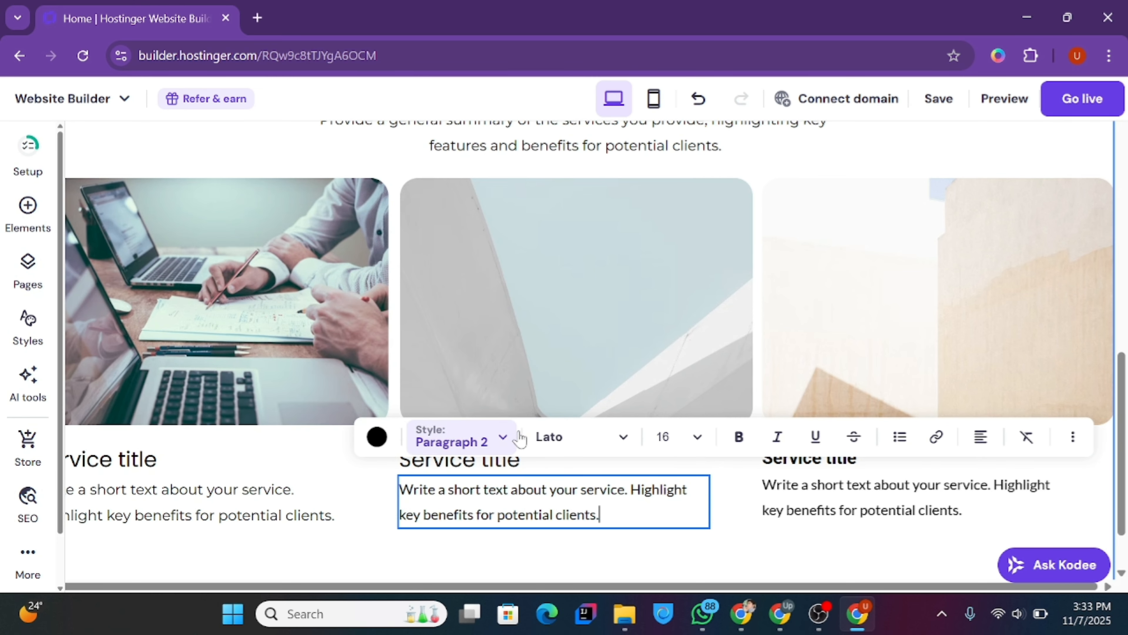
click(594, 445)
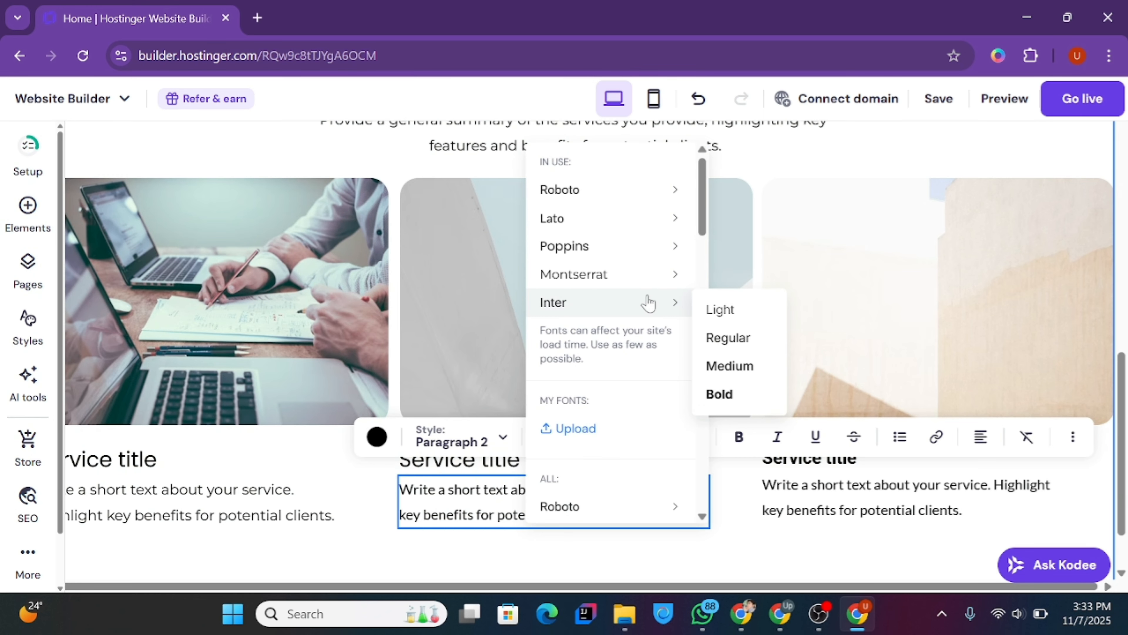
mouse_move(667, 275)
click(729, 310)
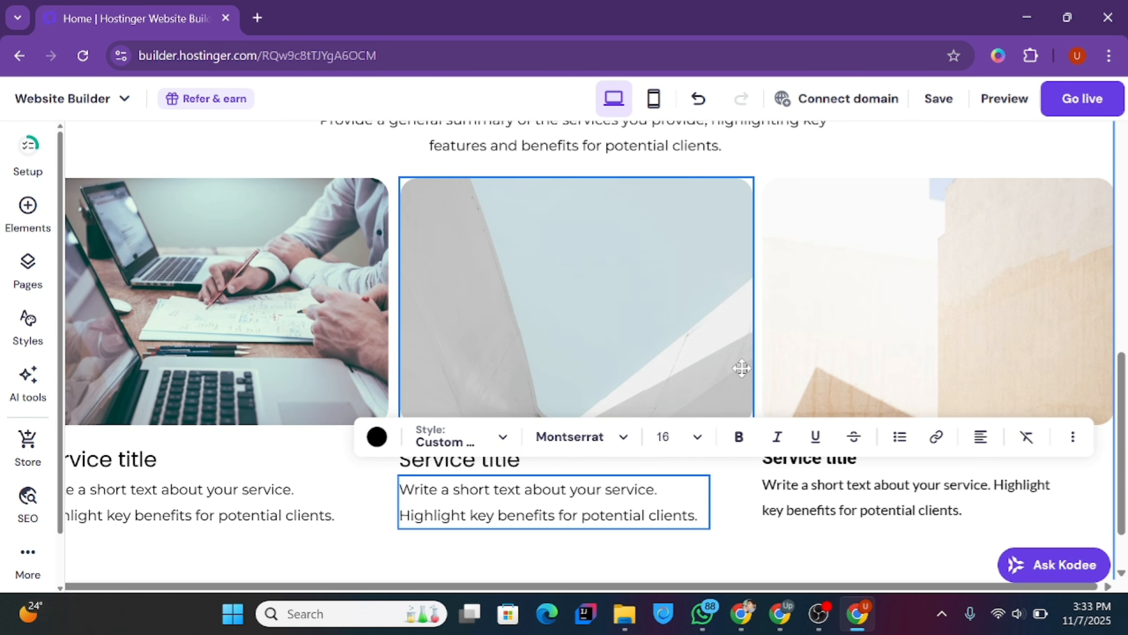
- Replace the second service image with the free photo of glowing wireframe cubes on black, found by searching for "tech"
click(799, 472)
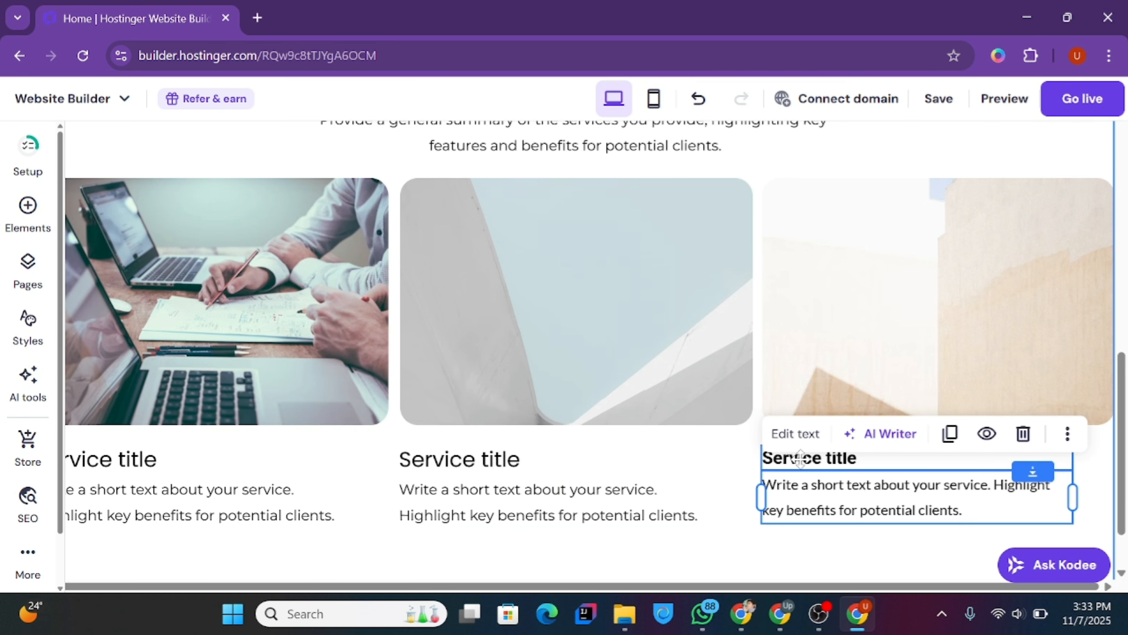
click(798, 459)
click(591, 371)
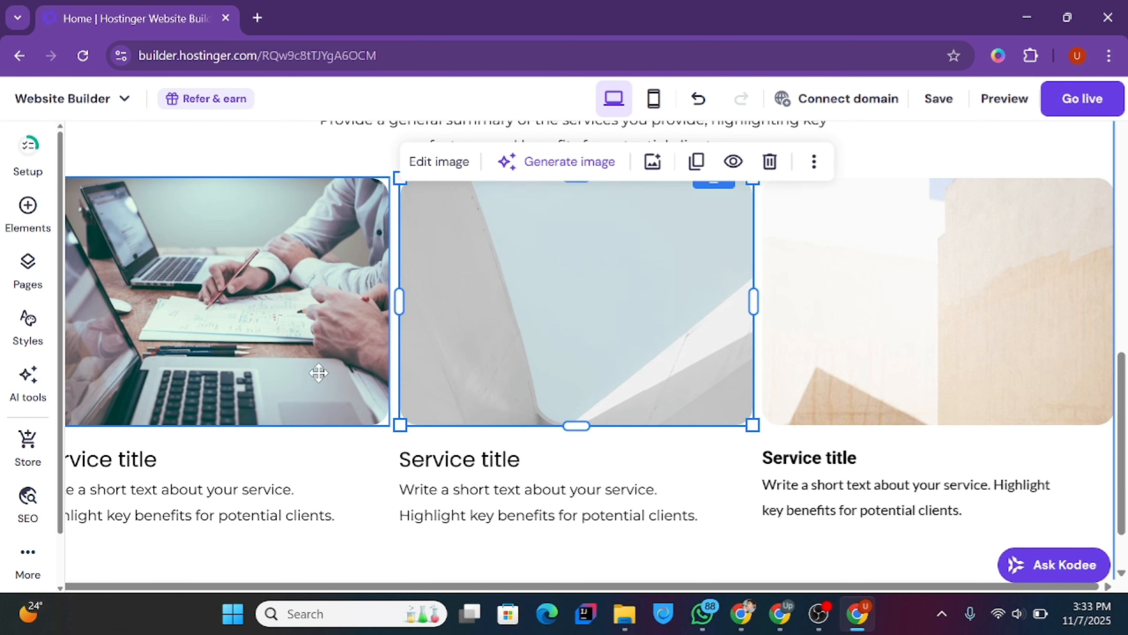
click(653, 163)
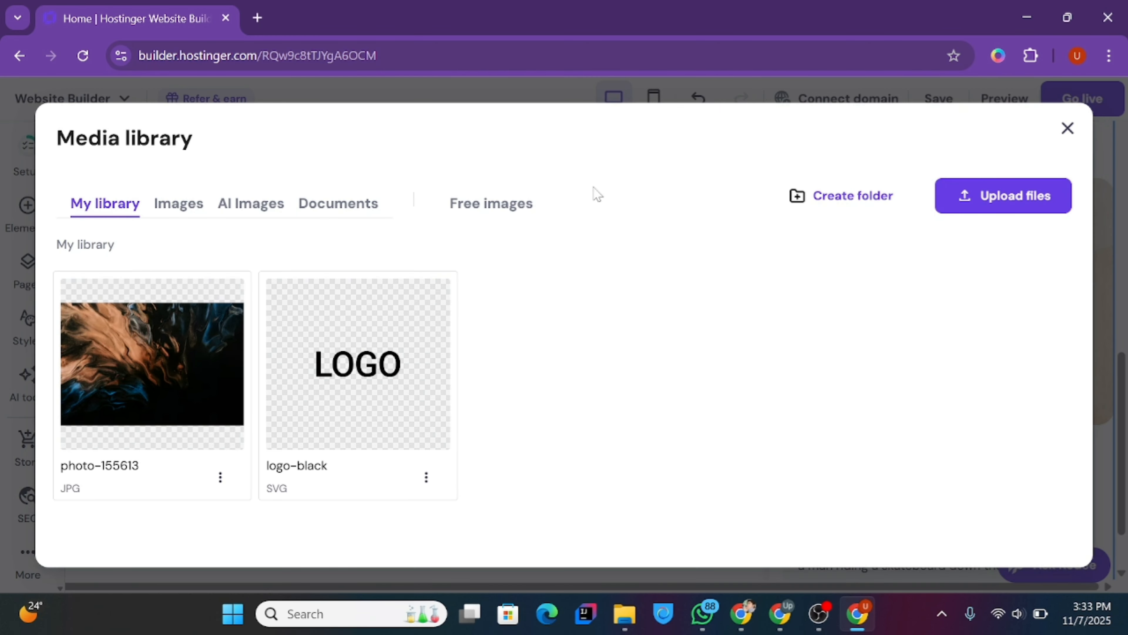
click(505, 208)
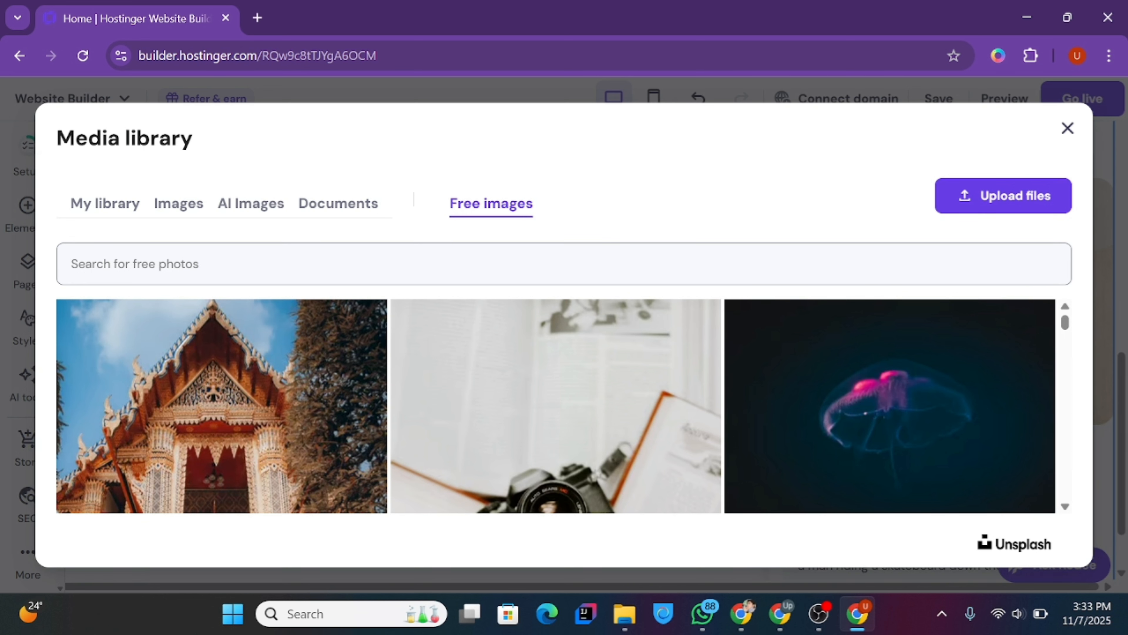
text(tech)
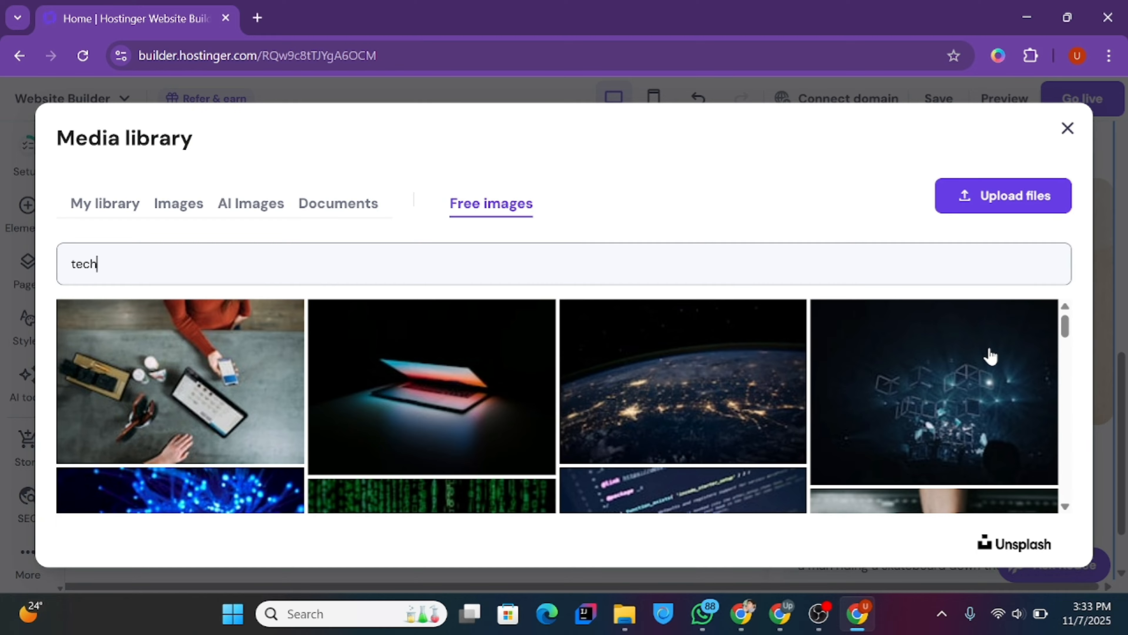
click(982, 393)
click(987, 538)
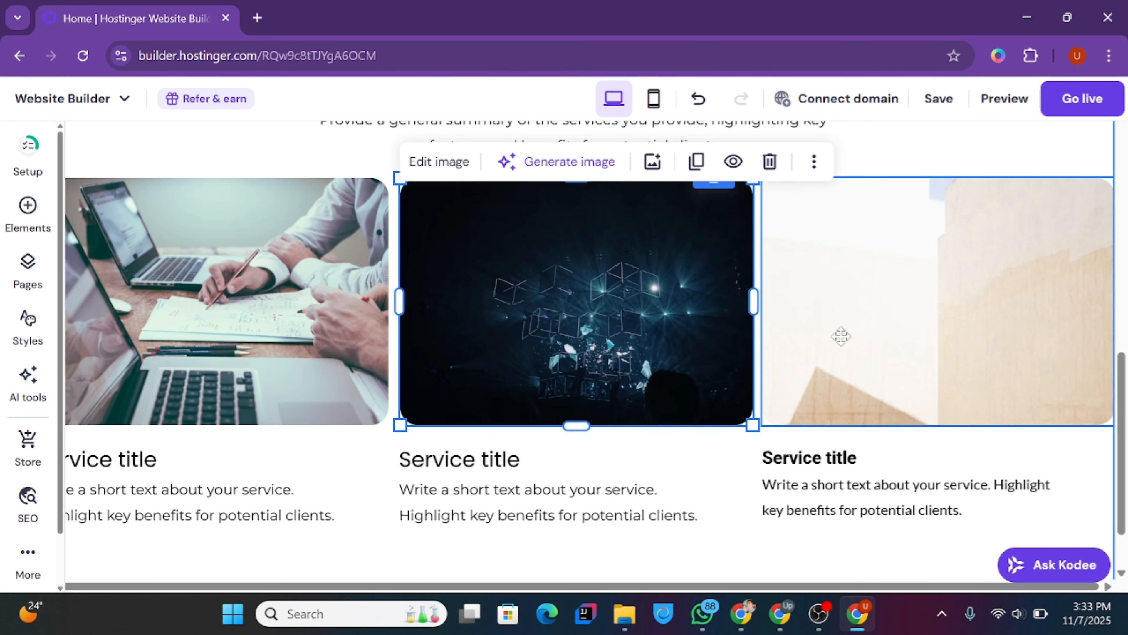
- Replace the third service image with the free photo of green matrix-style code on black, found by searching for "tech"
click(822, 337)
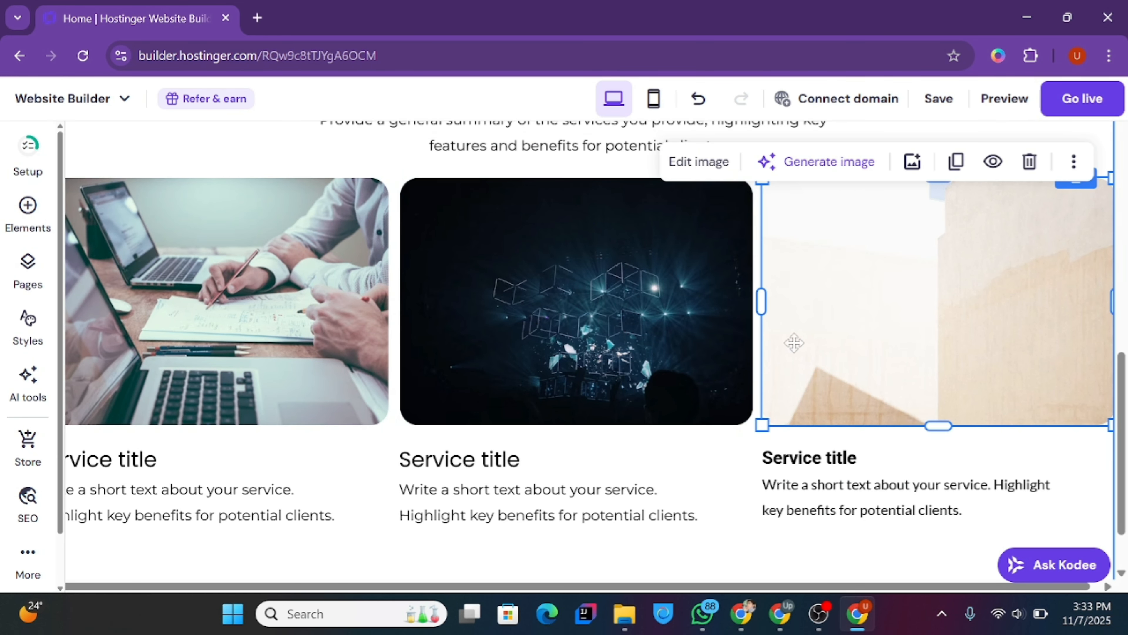
click(913, 161)
click(504, 205)
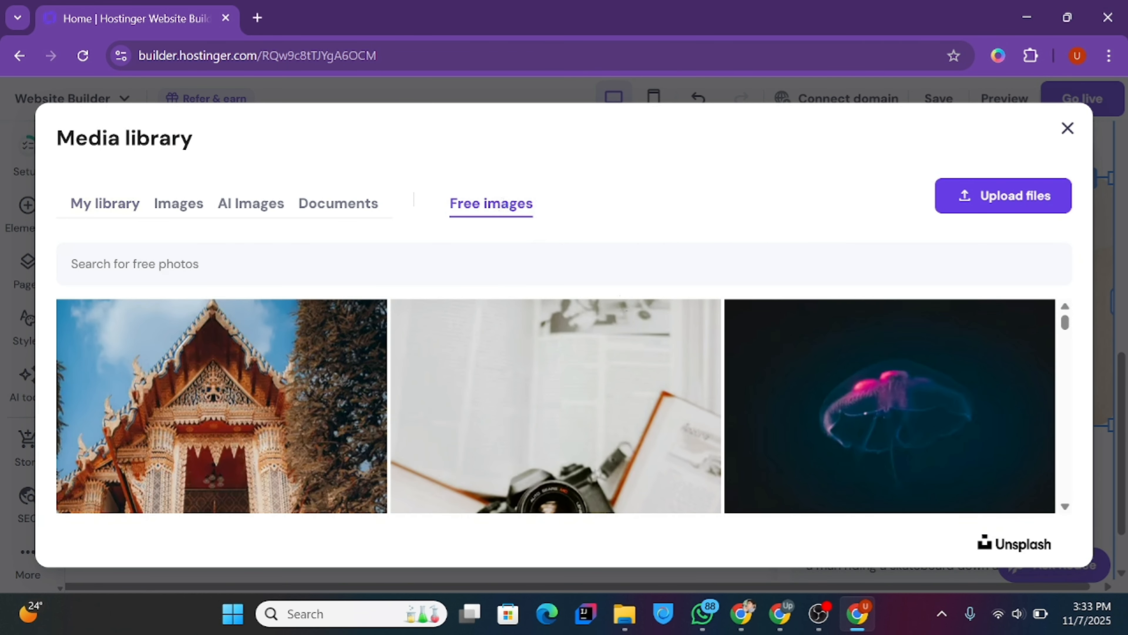
text(tech)
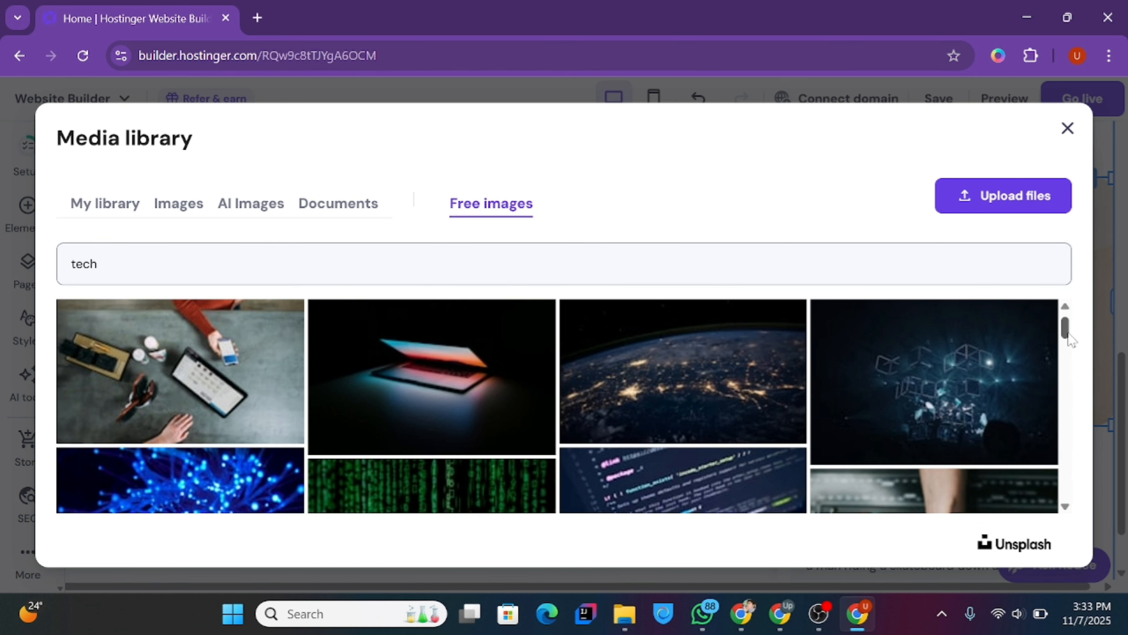
scroll(1072, 329, down, 4)
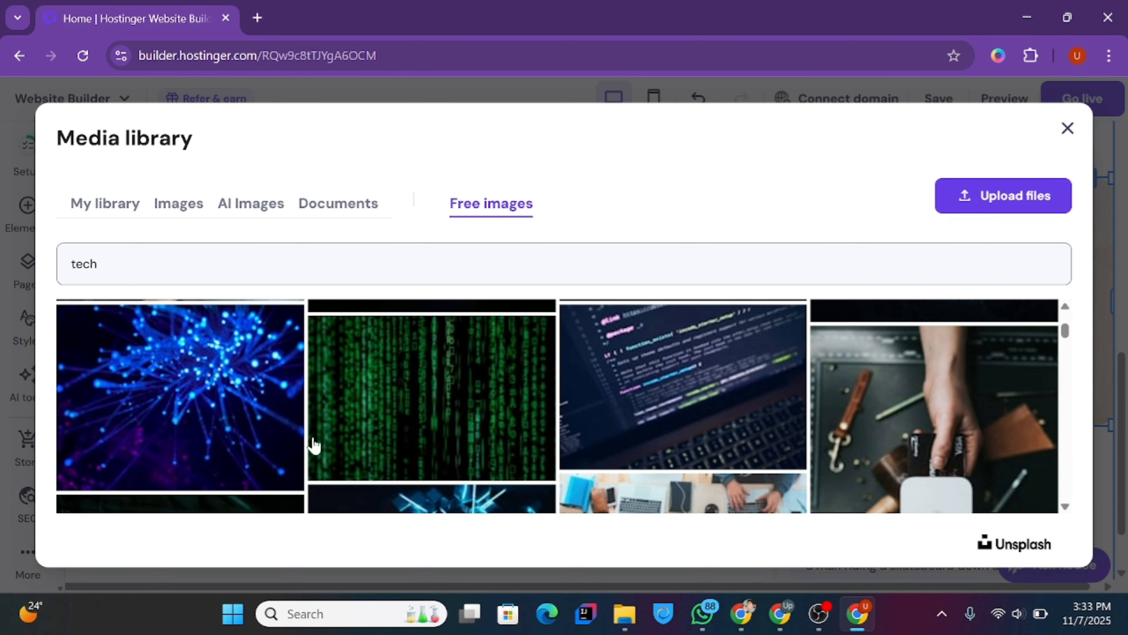
click(407, 435)
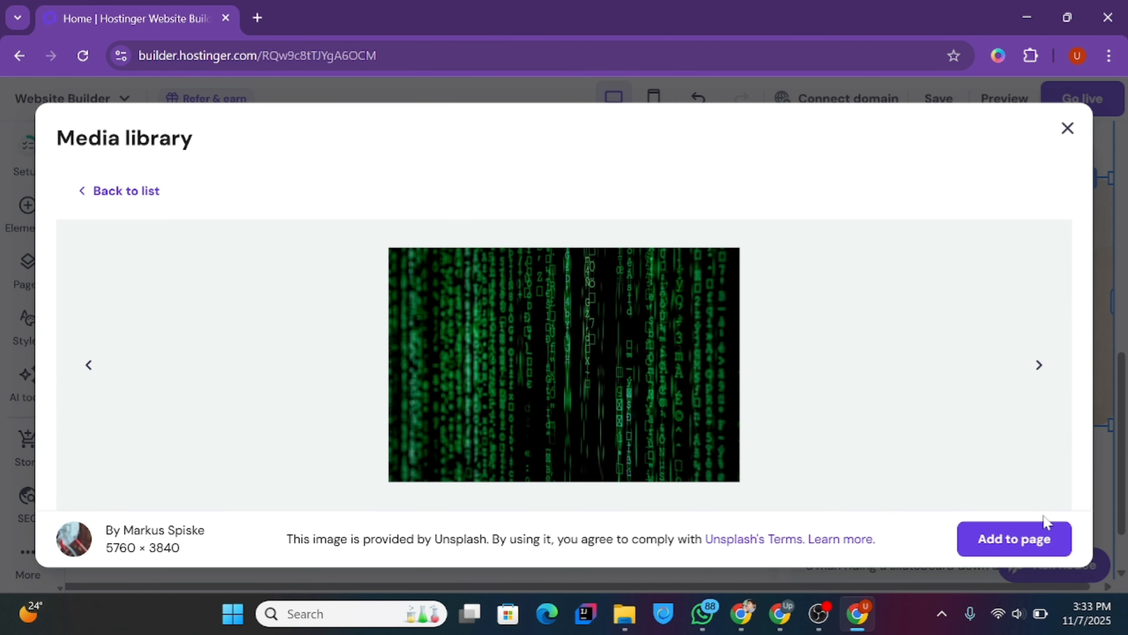
click(1045, 548)
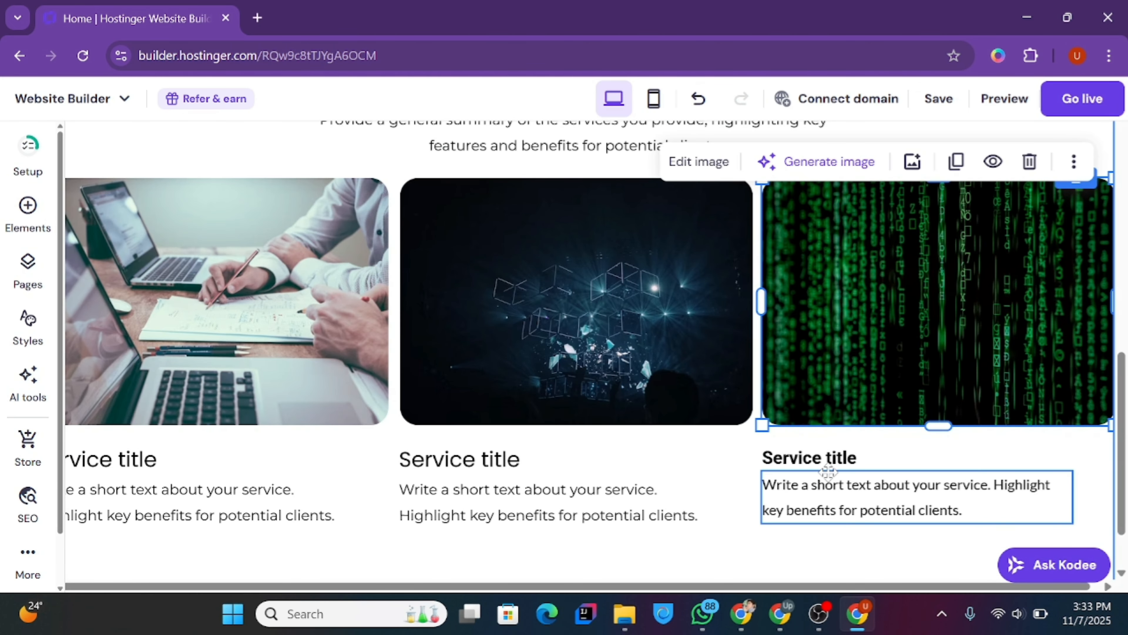
- Format the third service title as Poppins Regular, size 24, without bold
click(829, 457)
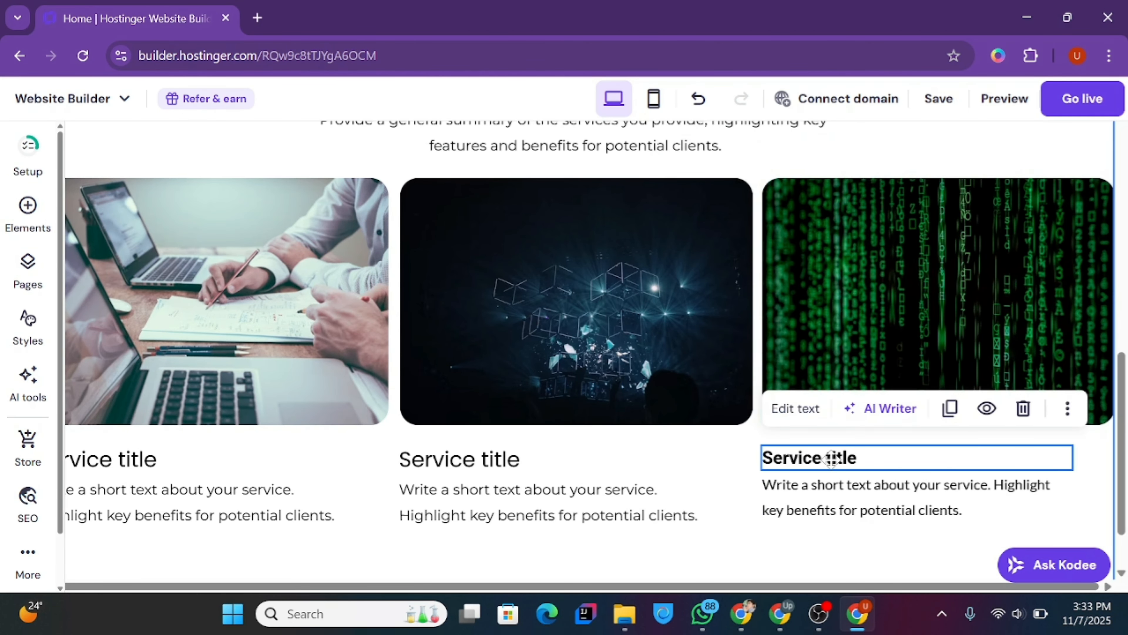
click(812, 409)
click(666, 415)
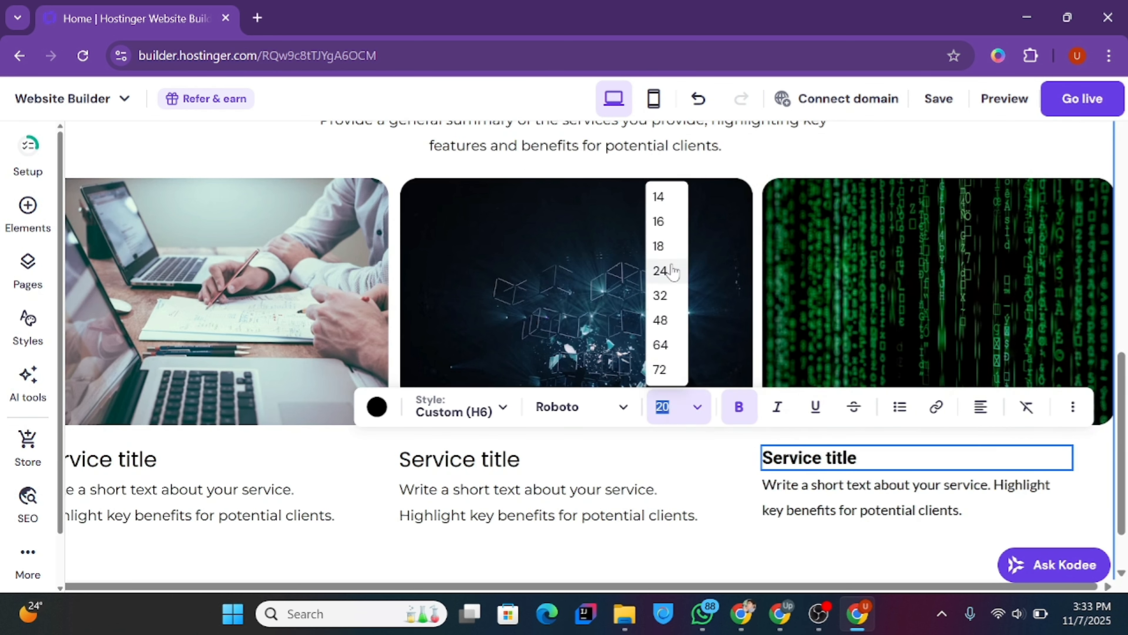
click(671, 280)
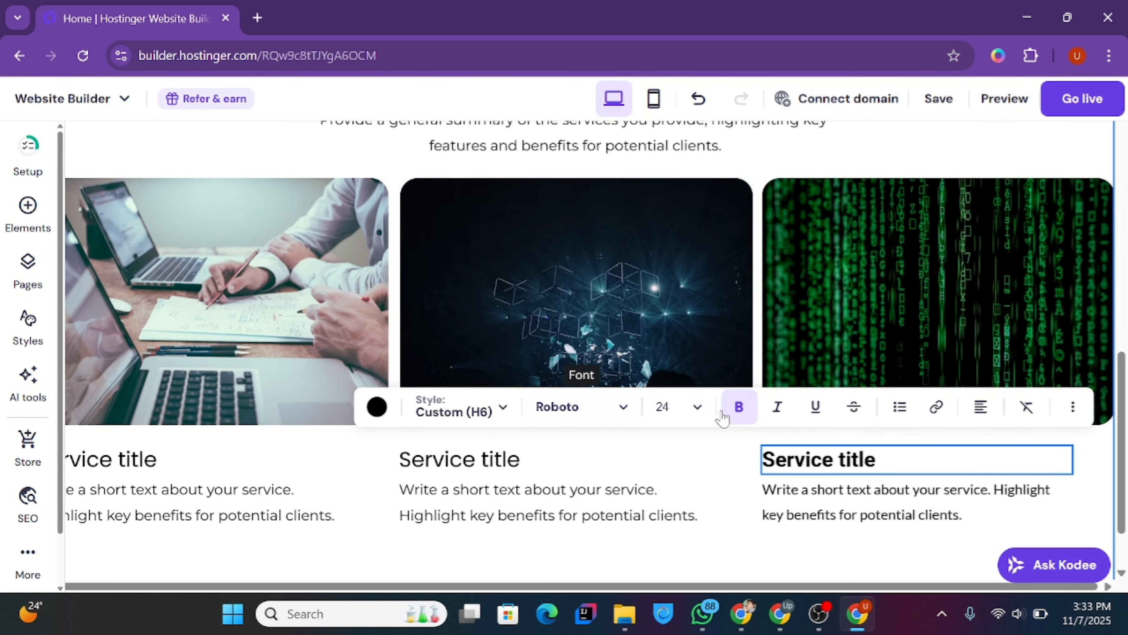
click(578, 407)
mouse_move(610, 263)
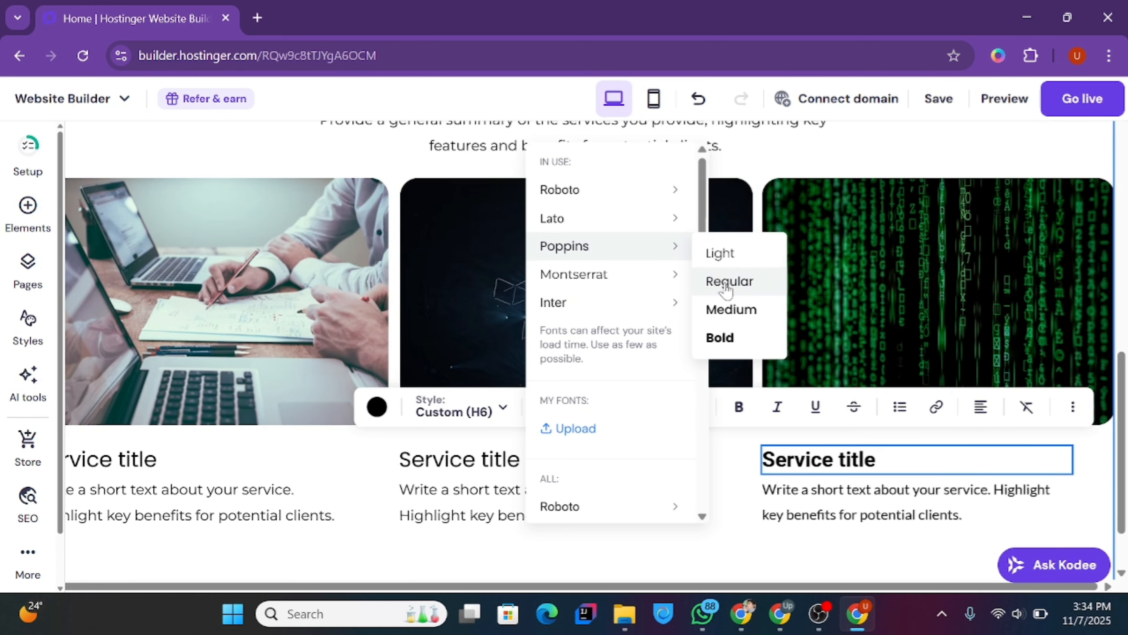
click(730, 281)
click(743, 409)
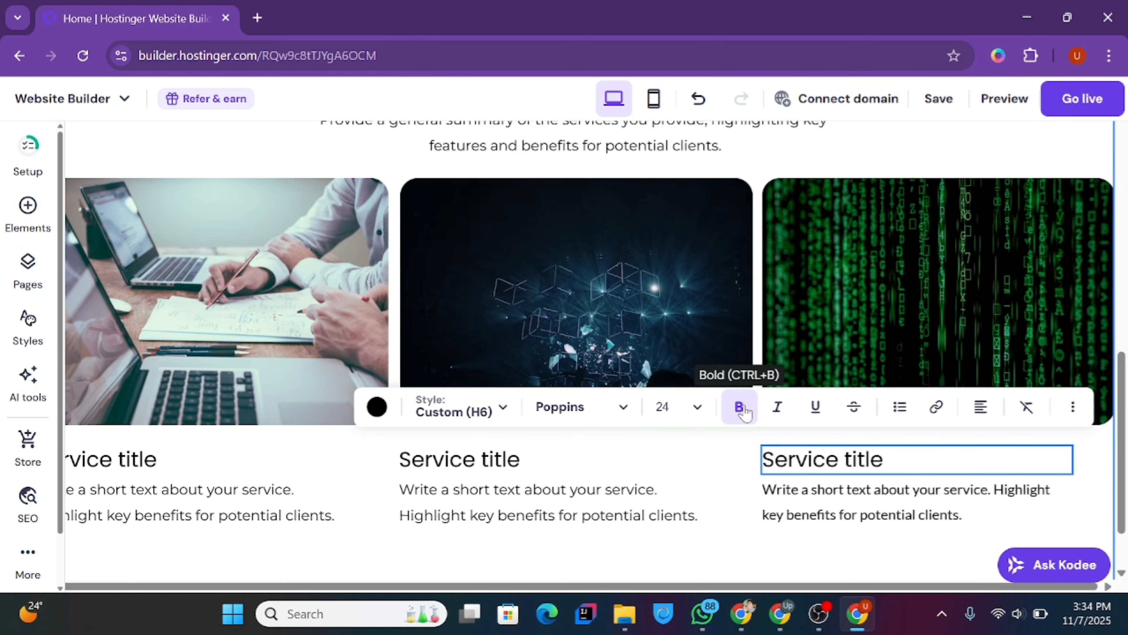
- Change the font of the description under the third service title to Montserrat Regular and save the website
click(798, 504)
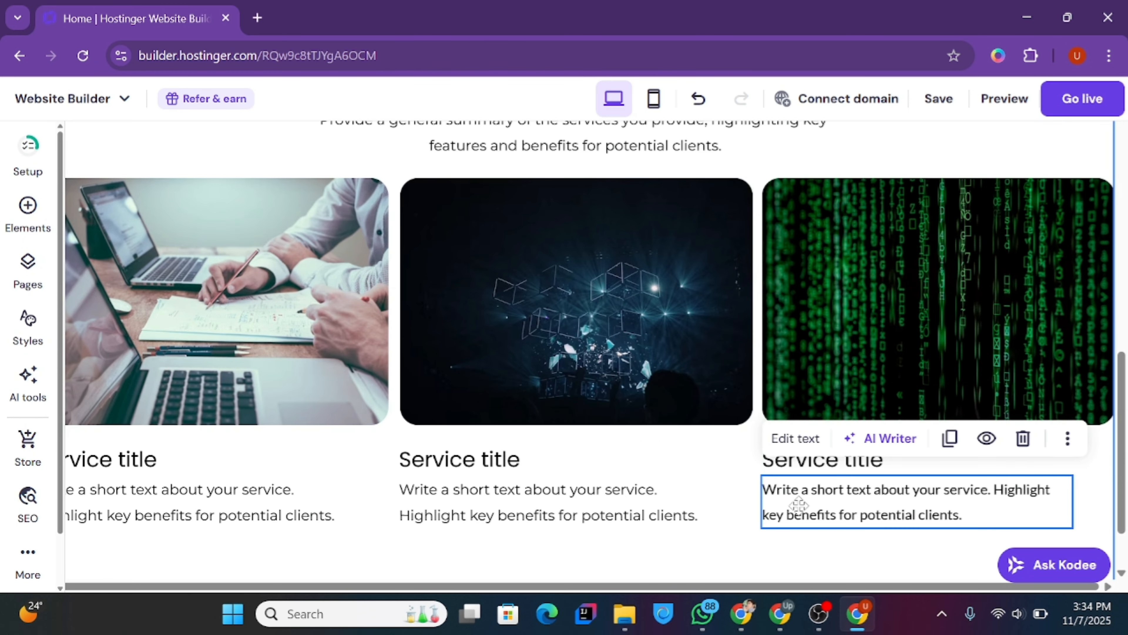
click(794, 438)
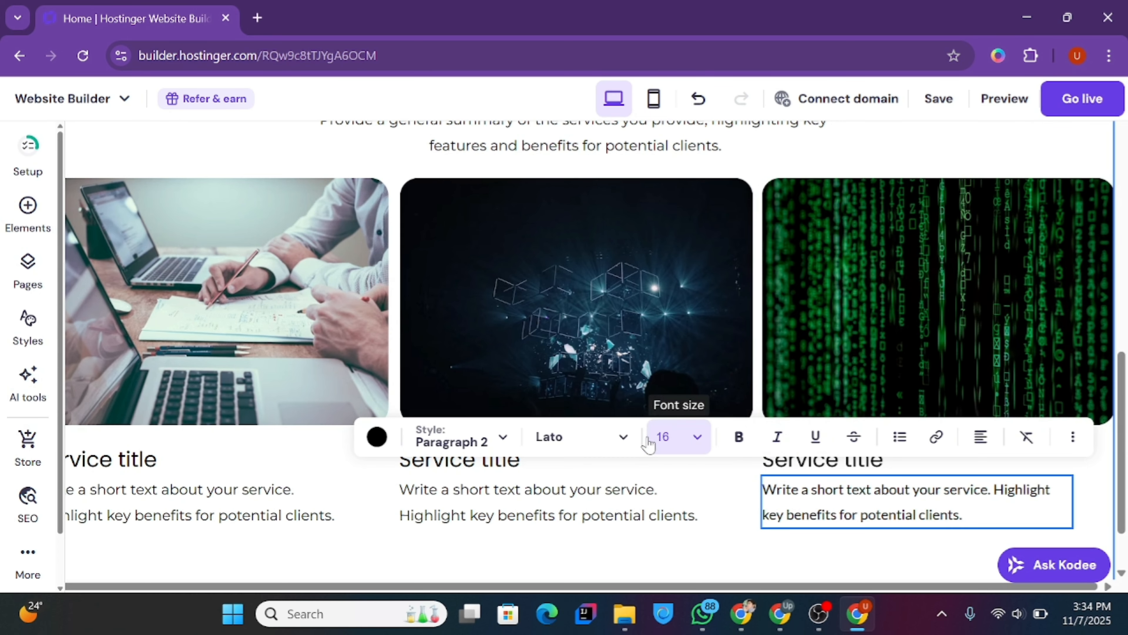
click(595, 440)
mouse_move(648, 274)
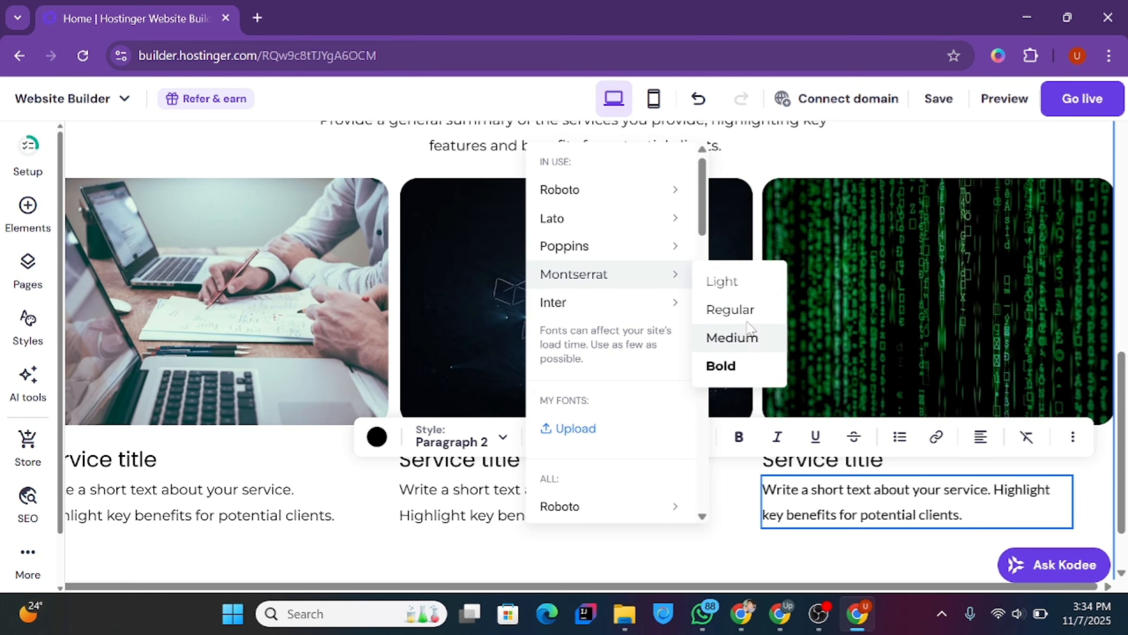
click(749, 337)
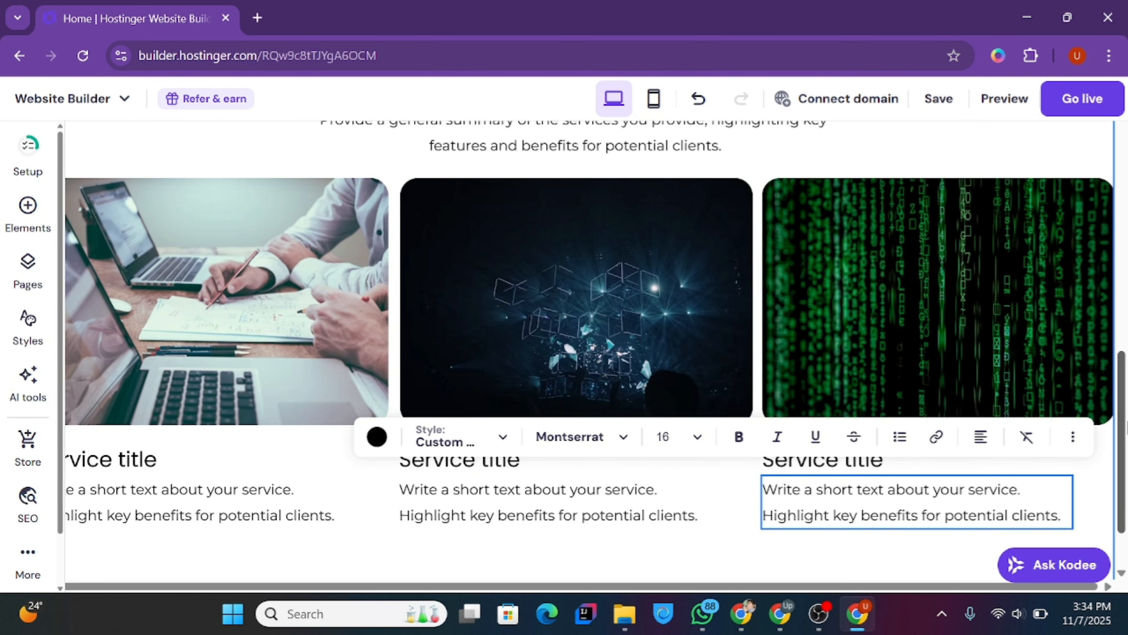
drag(1121, 454, 1124, 534)
click(939, 100)
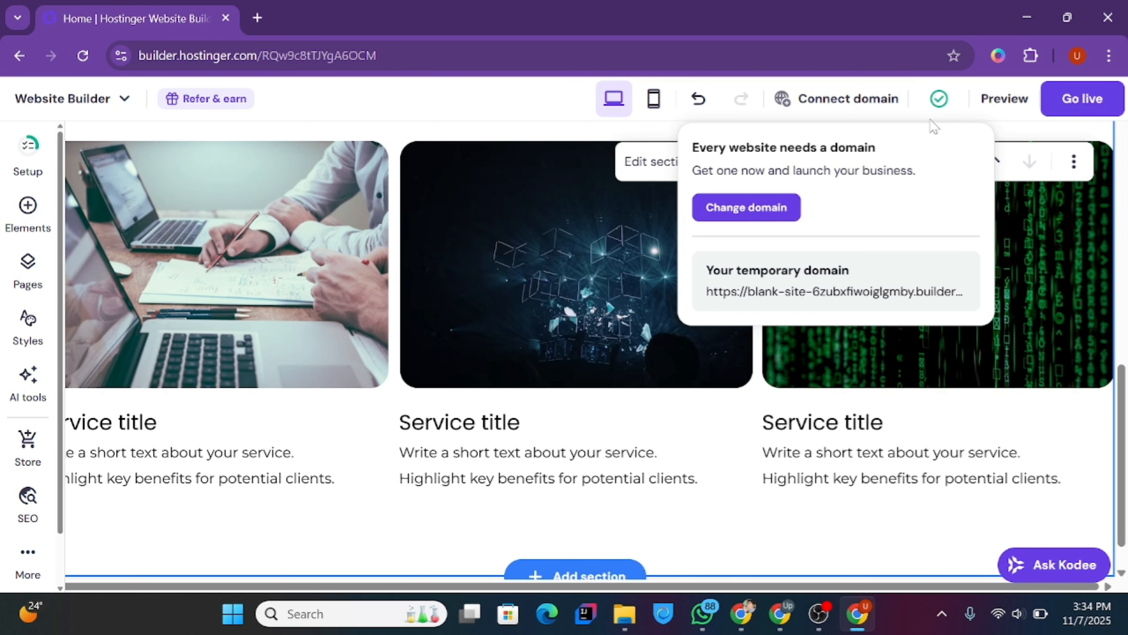
- Review the hero and services sections of the page in preview mode, and return to the editor
click(1005, 100)
scroll(1124, 262, down, 5)
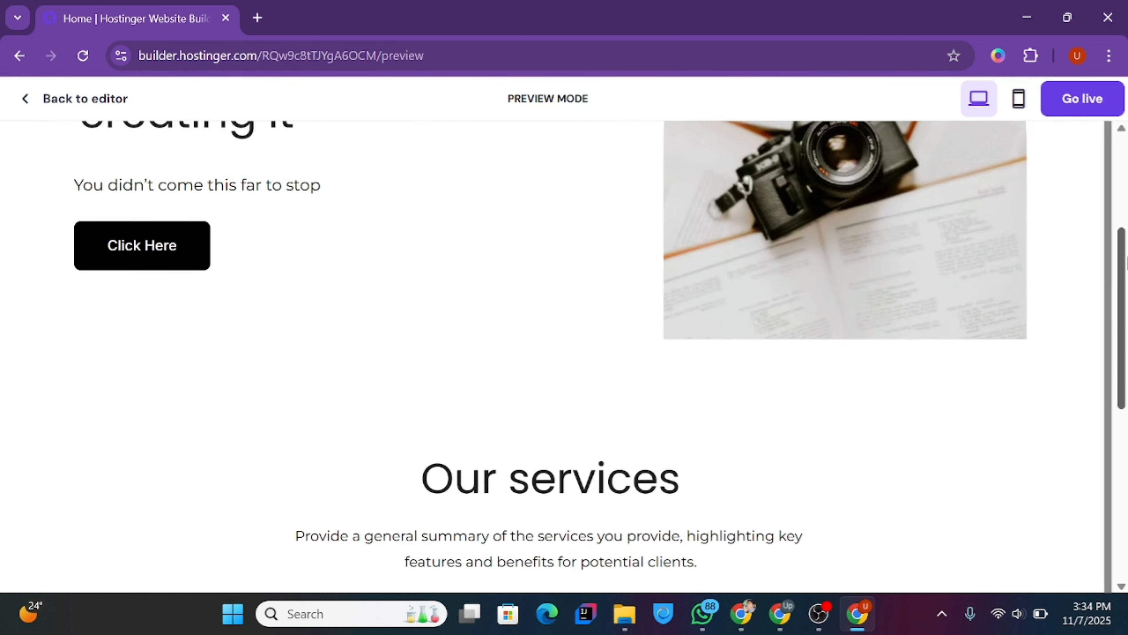
scroll(1124, 262, down, 8)
scroll(1113, 129, up, 15)
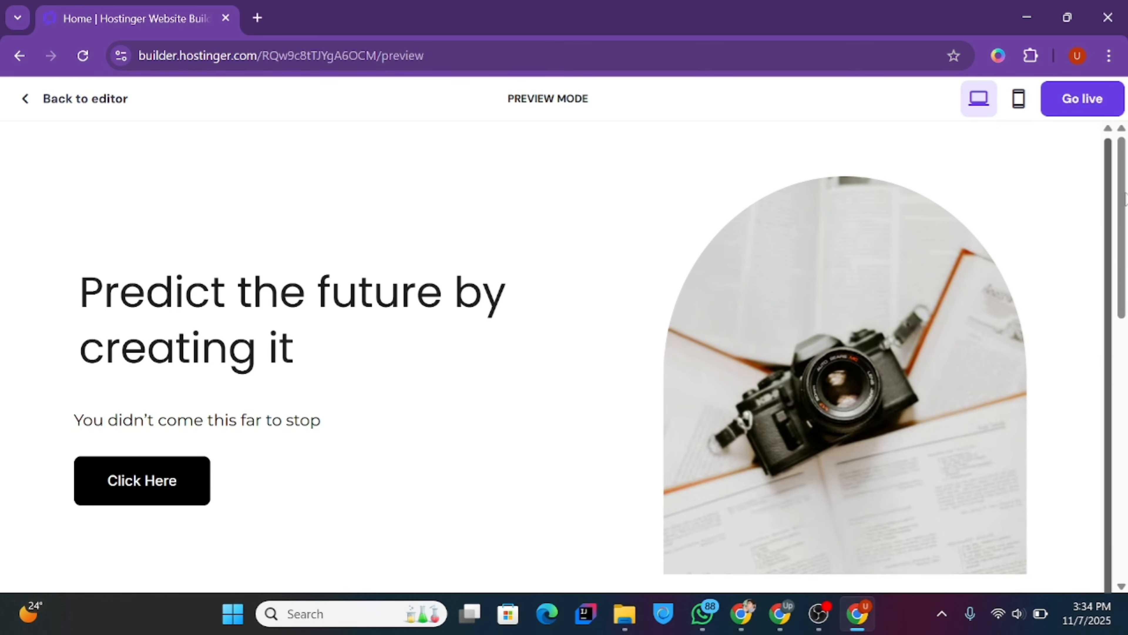
scroll(1125, 187, down, 6)
scroll(1125, 178, up, 5)
scroll(1126, 177, down, 10)
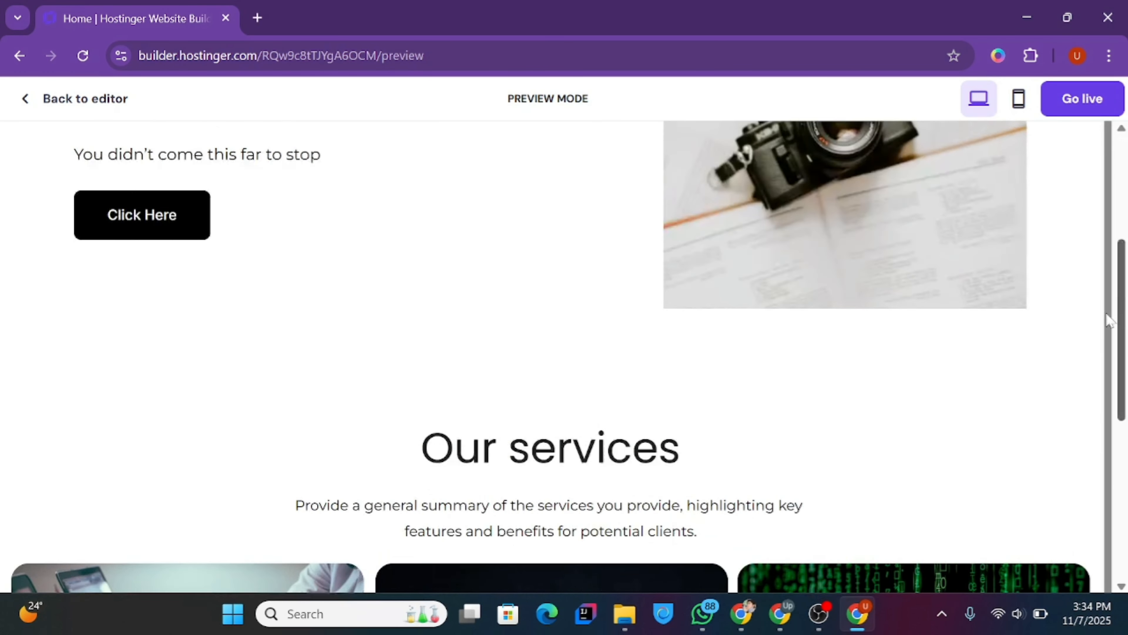
scroll(1086, 464, up, 12)
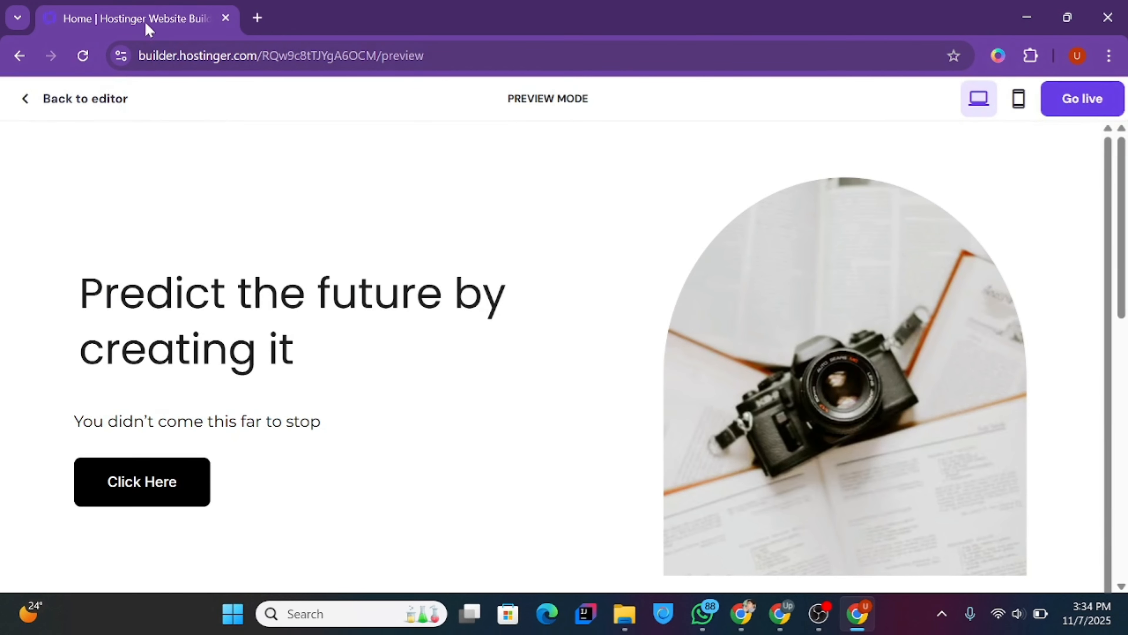
click(87, 119)
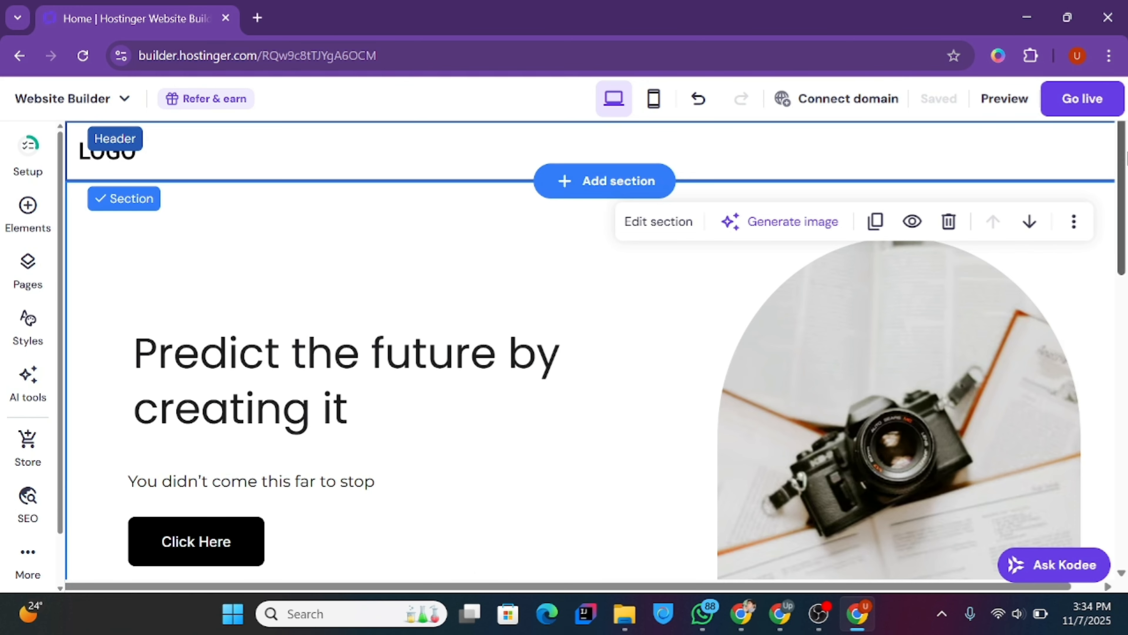
- Add the "Explore our products" product categories section with three rounded image cards and a "New collection" line below the services section
drag(1126, 158, 1124, 480)
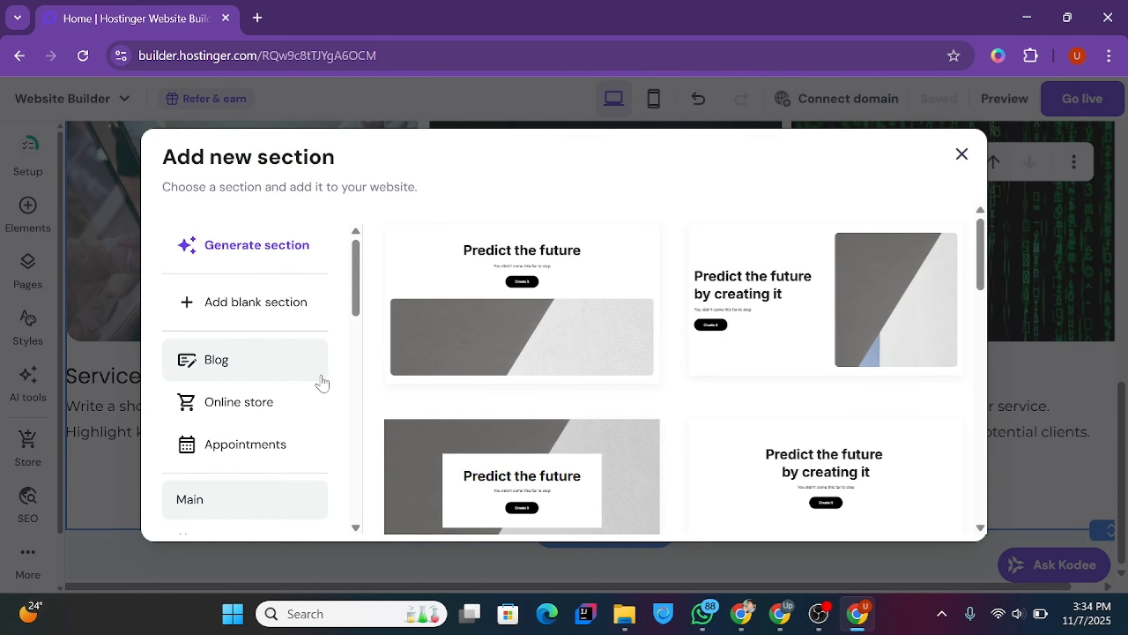
drag(358, 265, 351, 341)
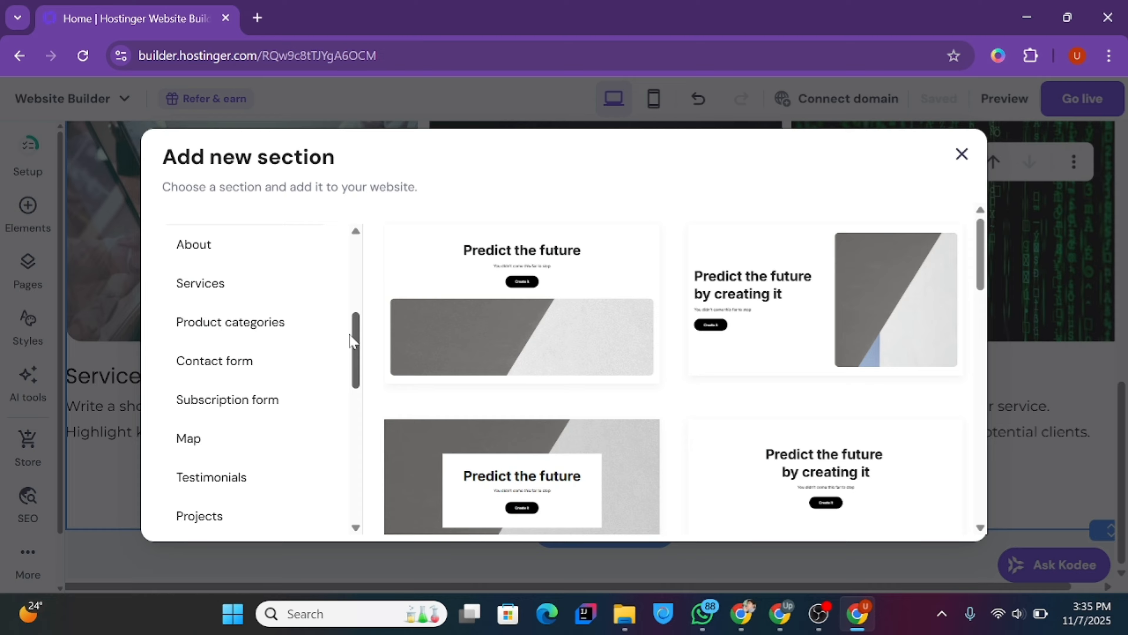
mouse_move(351, 341)
mouse_down()
mouse_move(350, 320)
mouse_move(353, 442)
mouse_move(347, 319)
mouse_move(343, 331)
mouse_up()
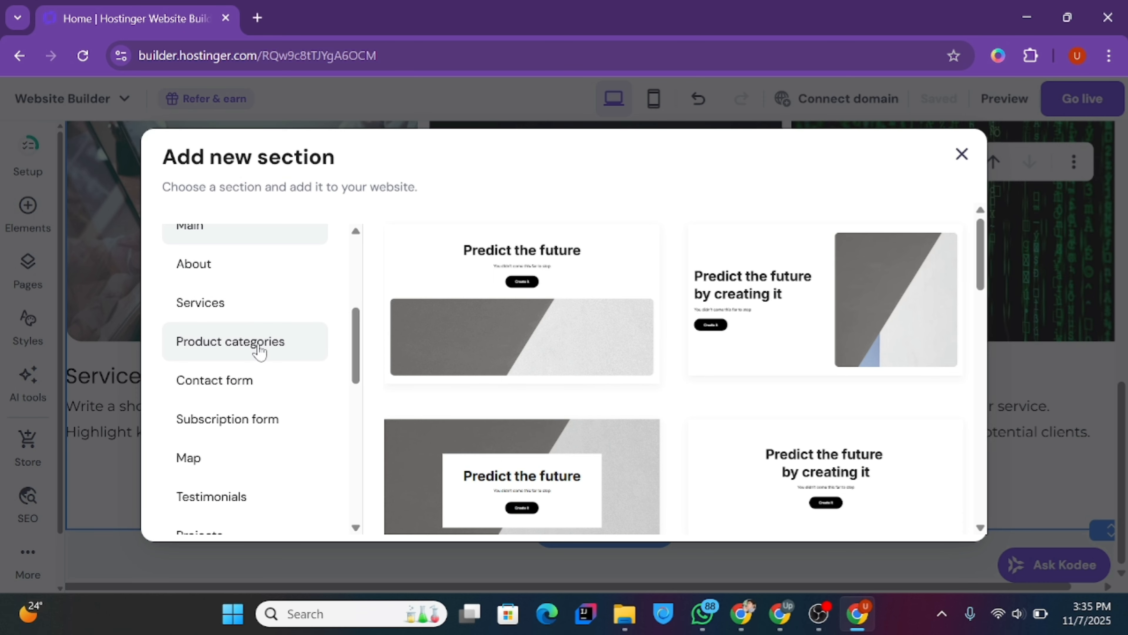
click(266, 343)
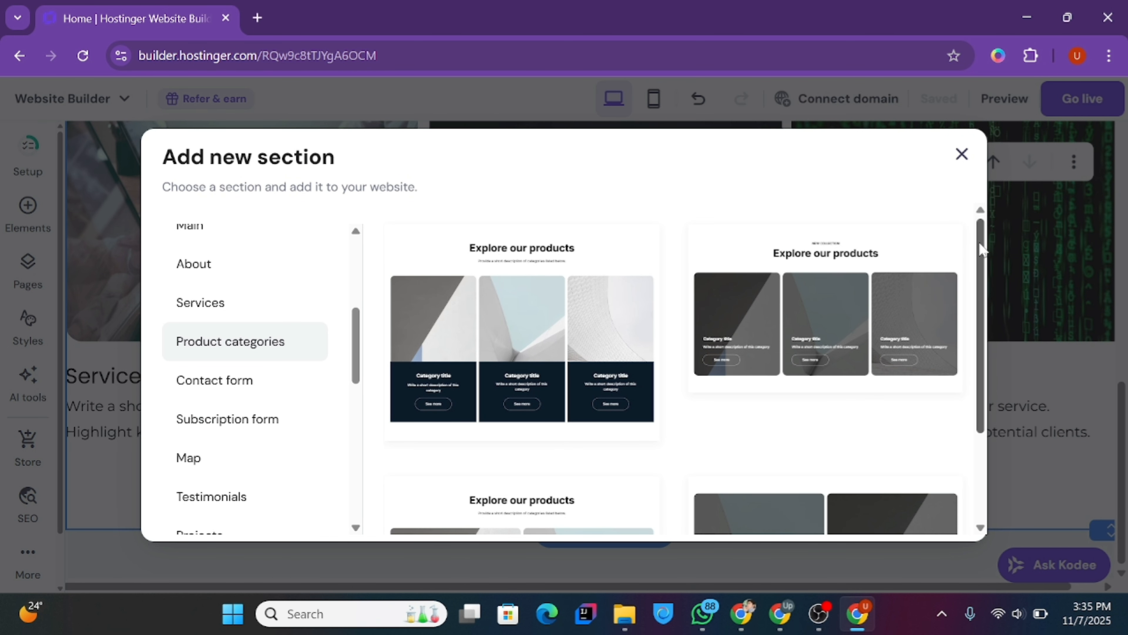
drag(981, 245, 978, 384)
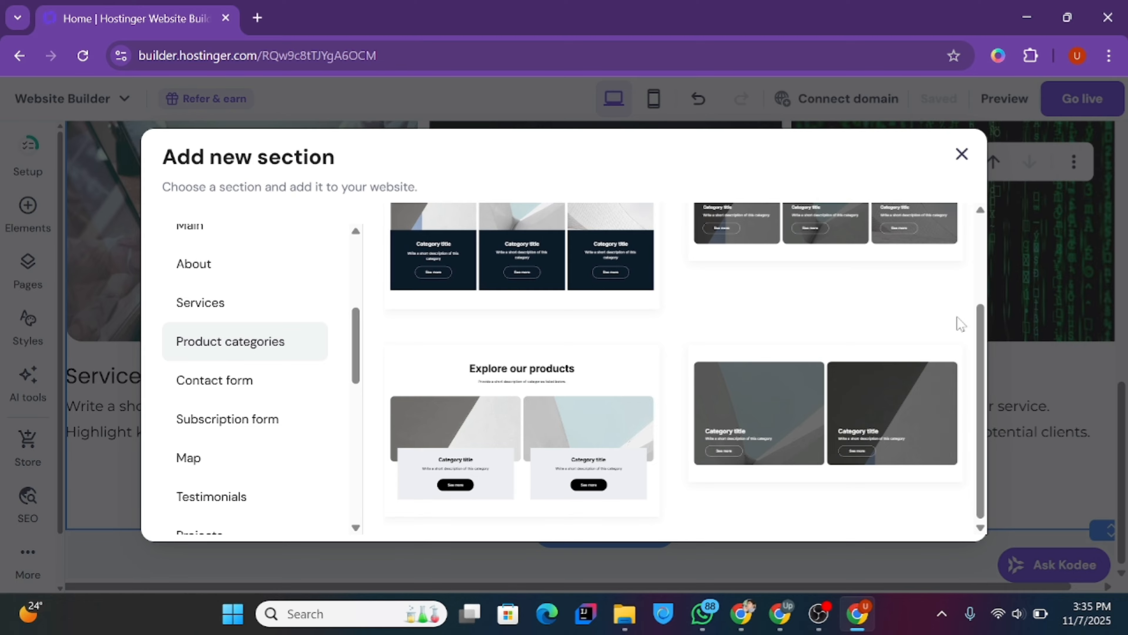
drag(981, 329, 962, 229)
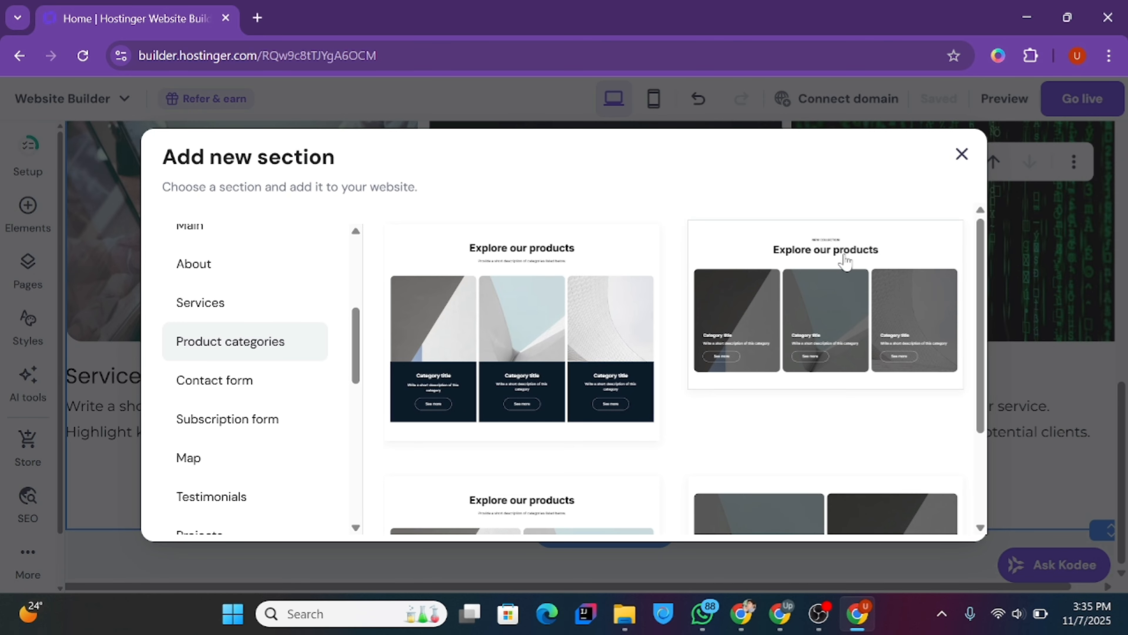
click(758, 240)
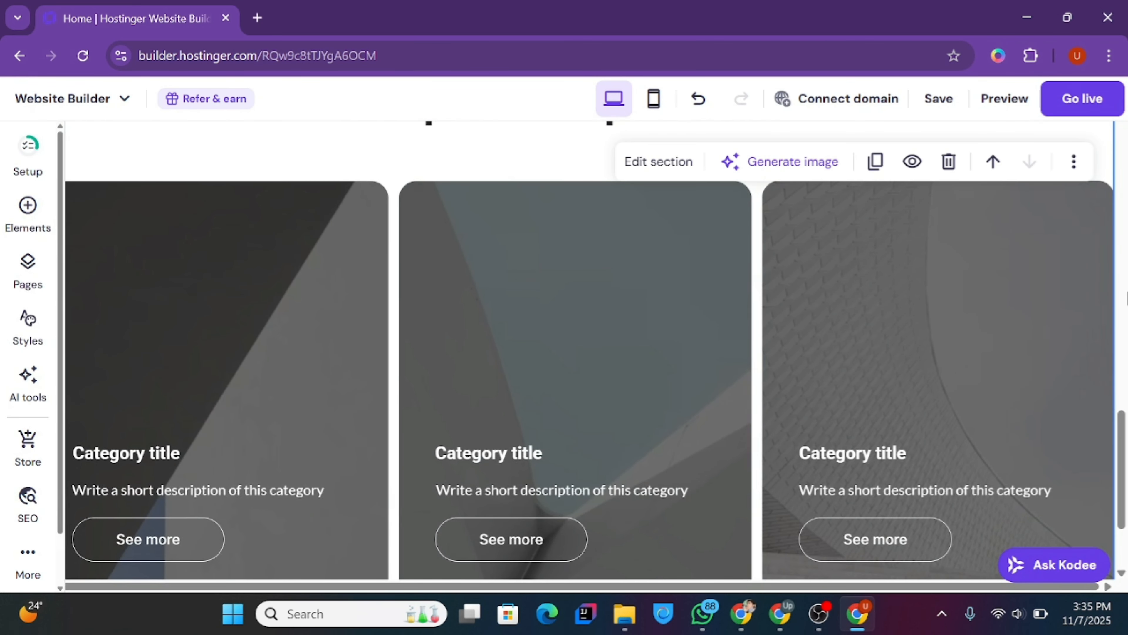
- Change the font of the "NEW COLLECTION" text above the products heading to Montserrat Regular
drag(1123, 462, 1127, 362)
scroll(1127, 362, down, 4)
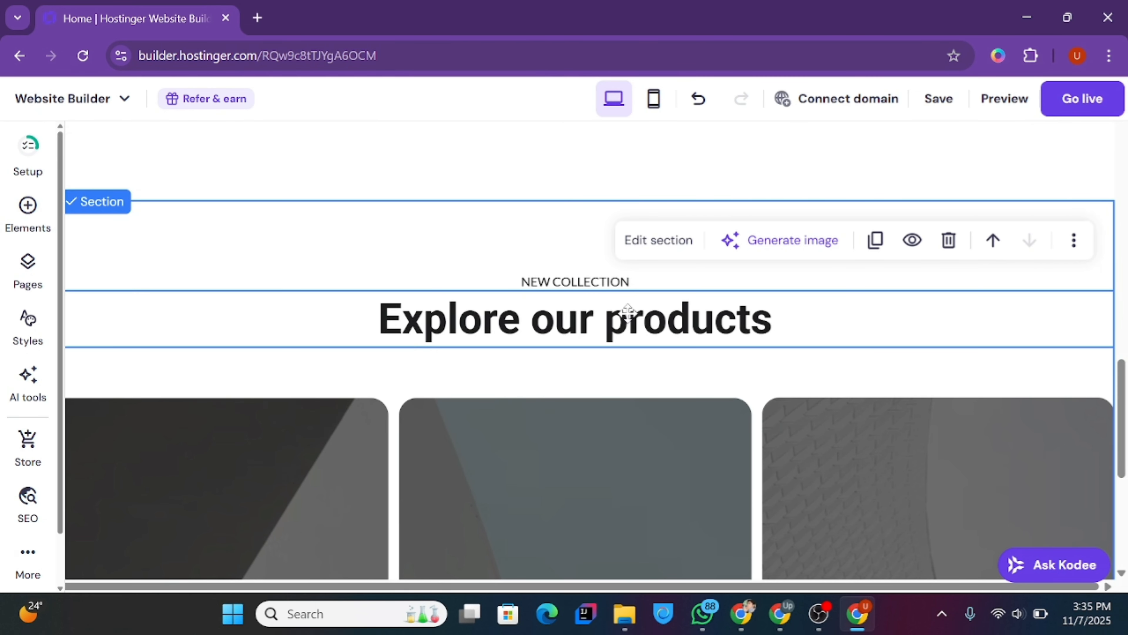
click(574, 283)
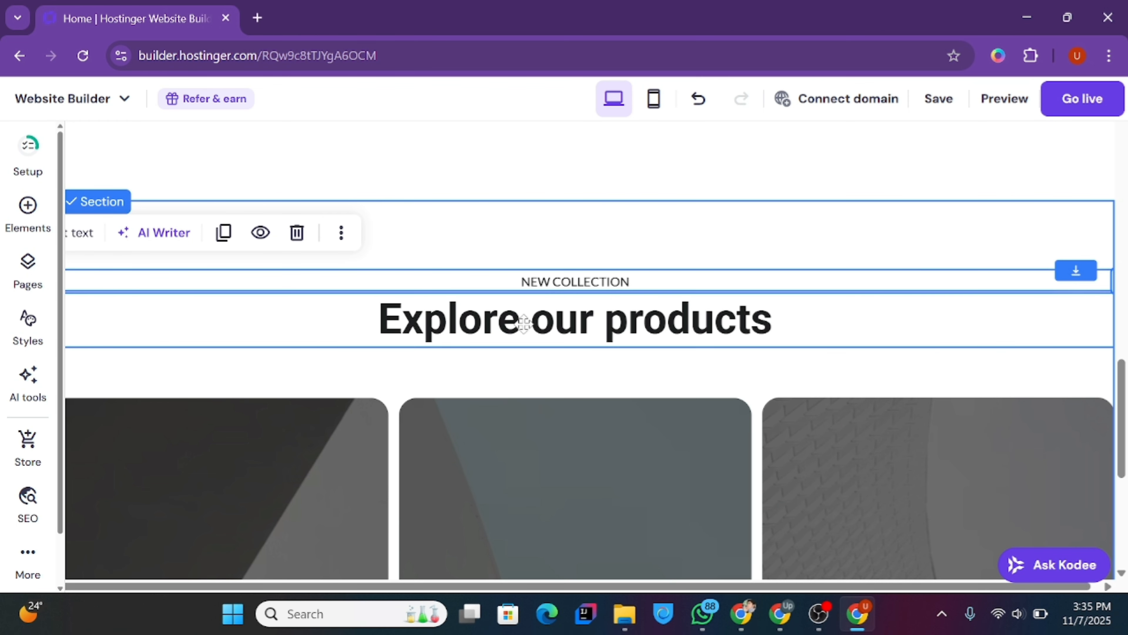
click(76, 232)
click(274, 240)
mouse_move(323, 311)
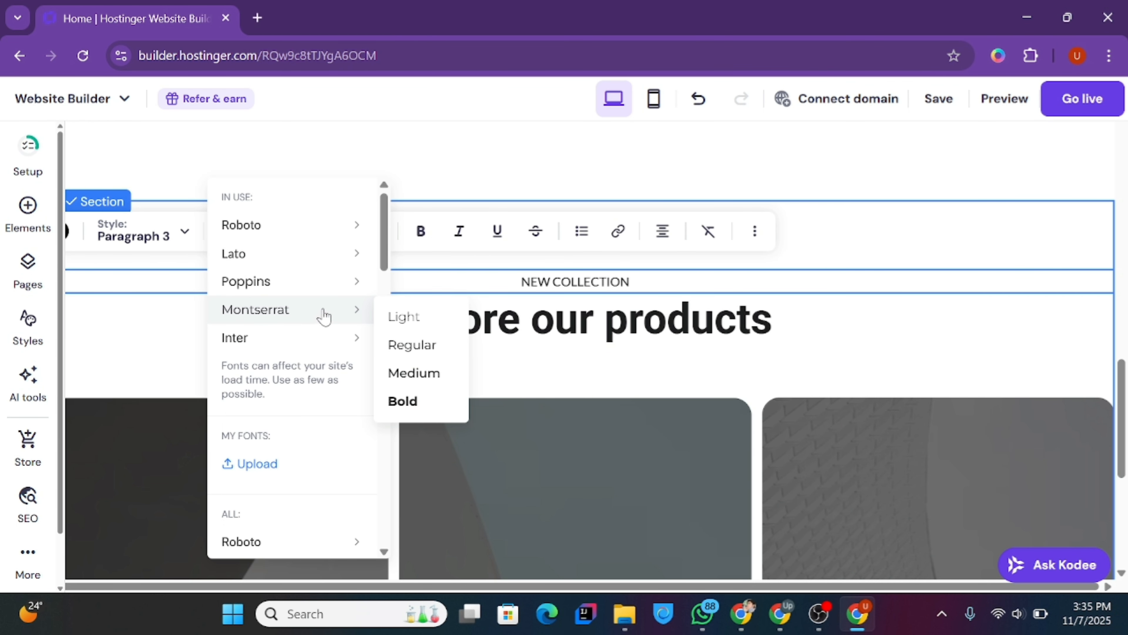
click(413, 345)
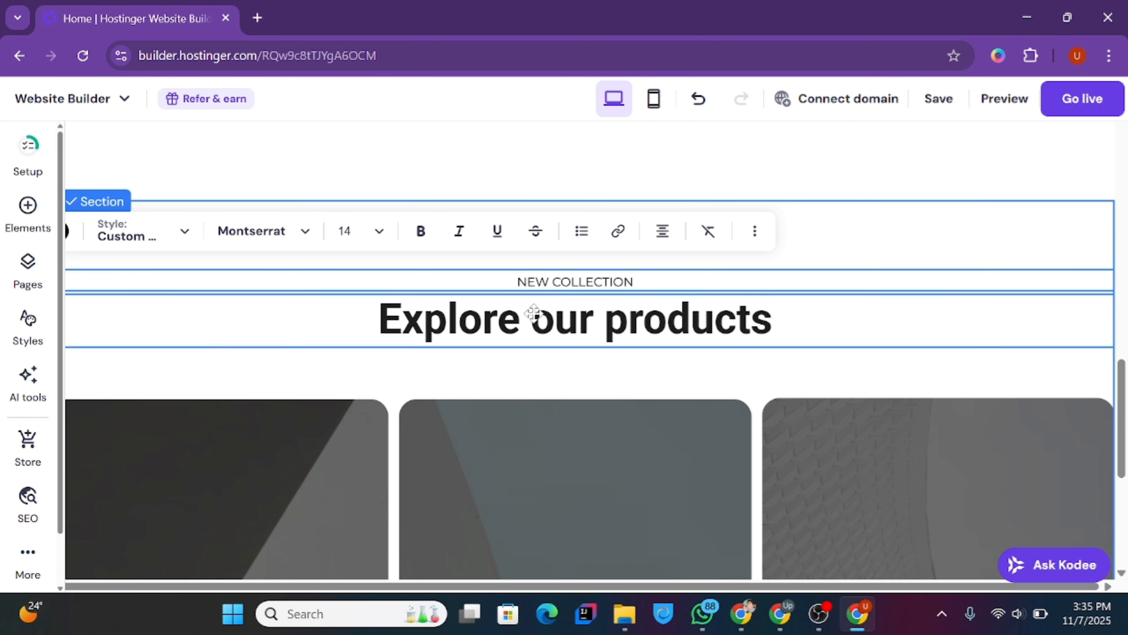
- Change the font of the "Explore our products" heading to Poppins
click(574, 308)
click(79, 254)
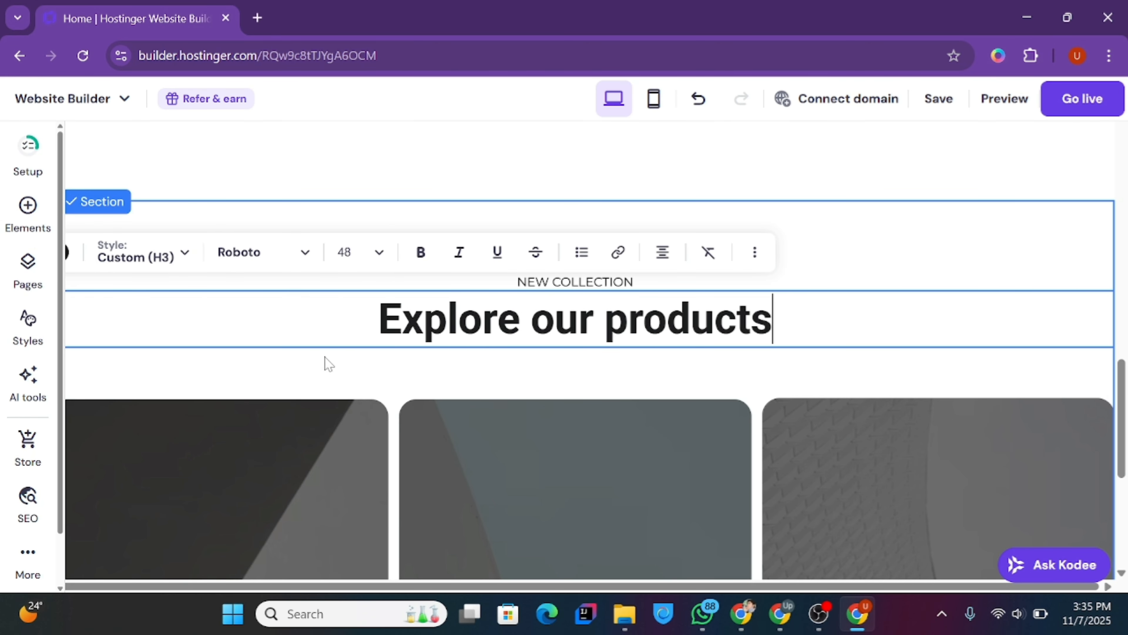
click(285, 254)
mouse_move(351, 281)
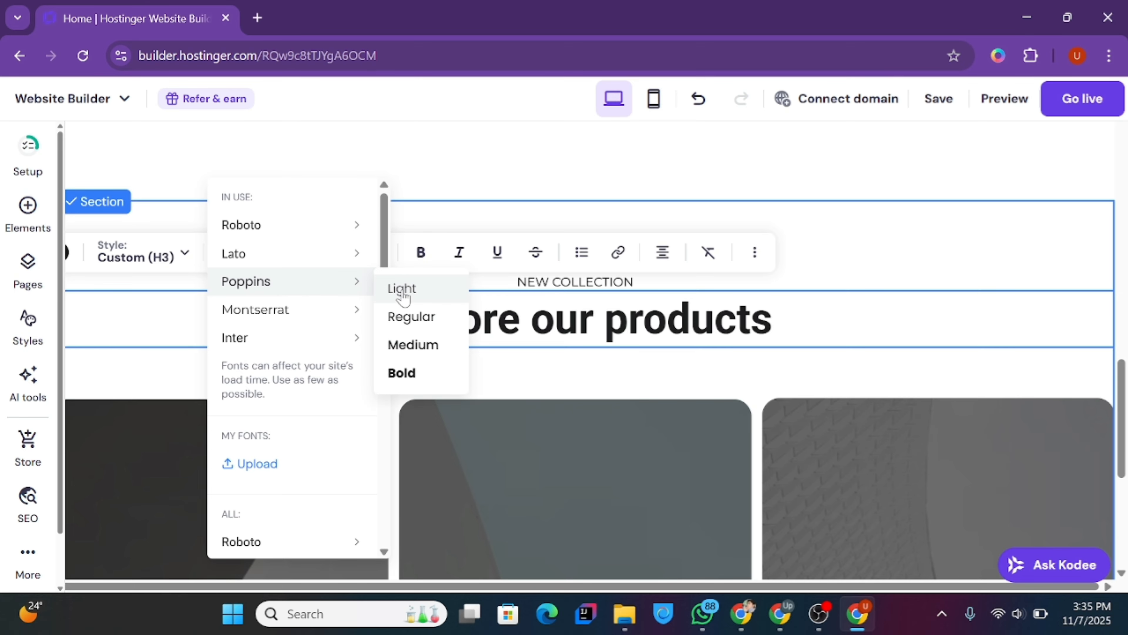
click(409, 331)
- Compare the font size of the "Our services" heading with that of the "Explore our products" heading
drag(1122, 383, 1126, 176)
scroll(701, 392, down, 3)
click(688, 398)
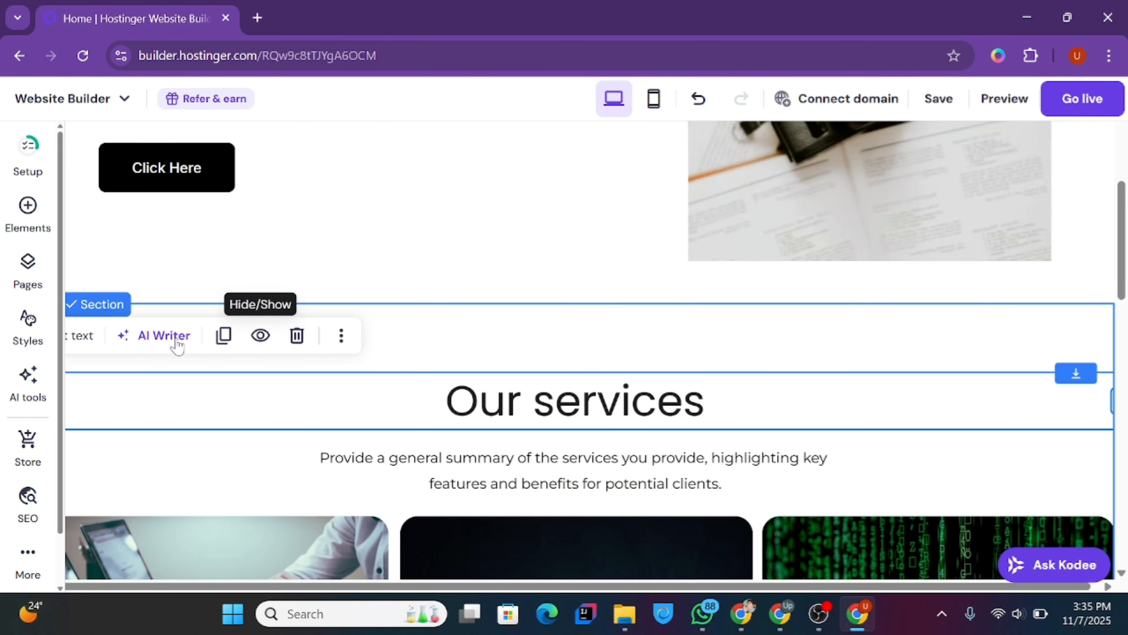
click(66, 335)
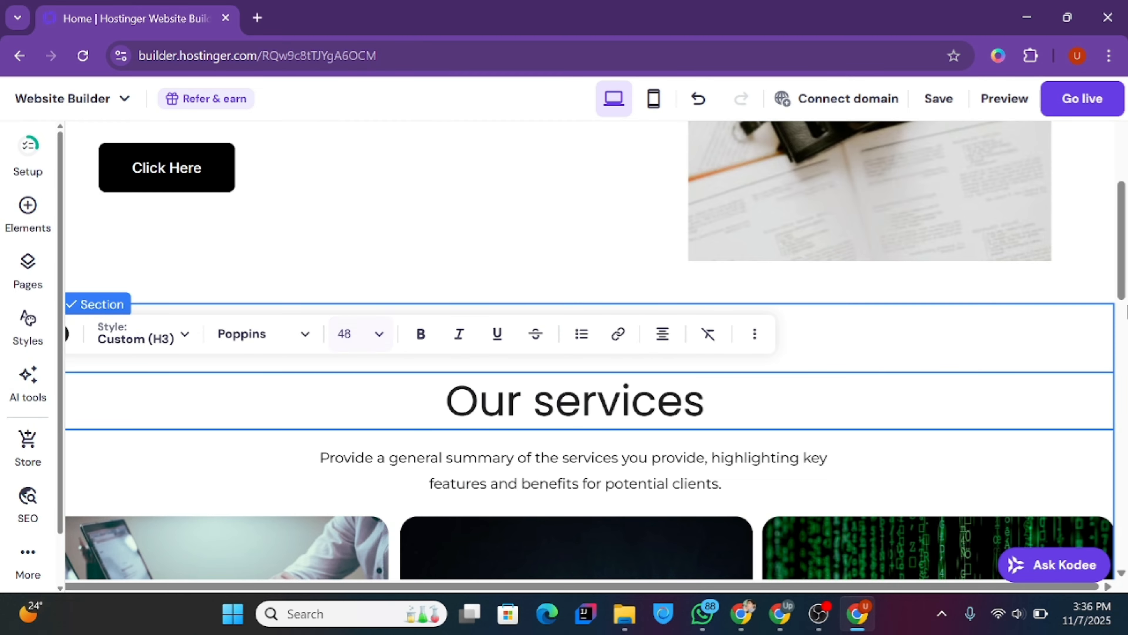
scroll(577, 355, down, 10)
click(755, 383)
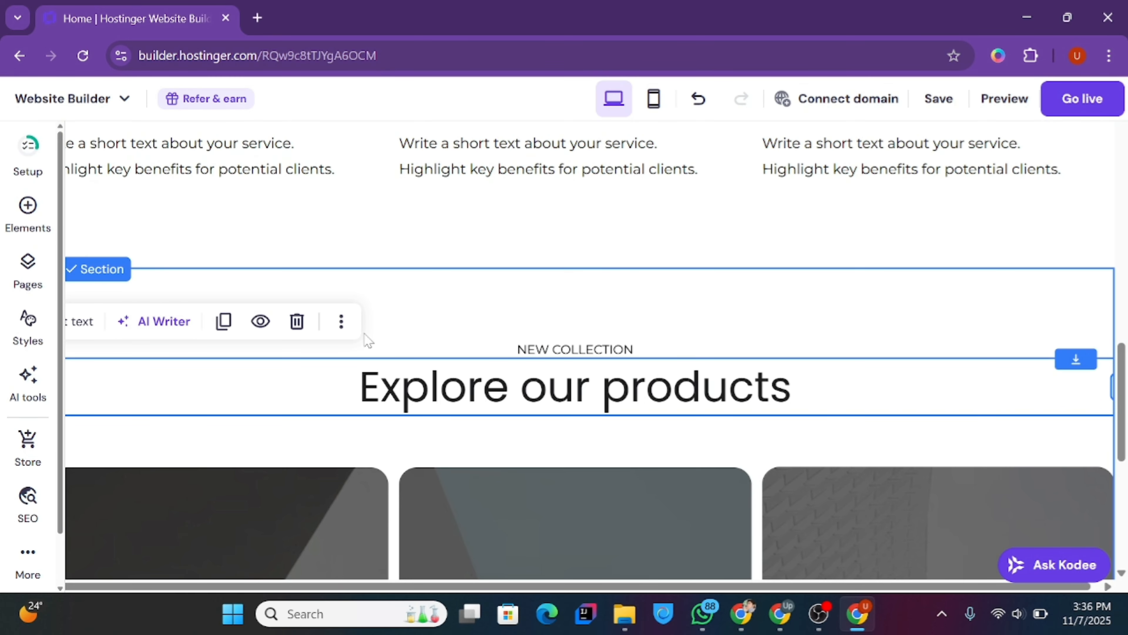
click(88, 323)
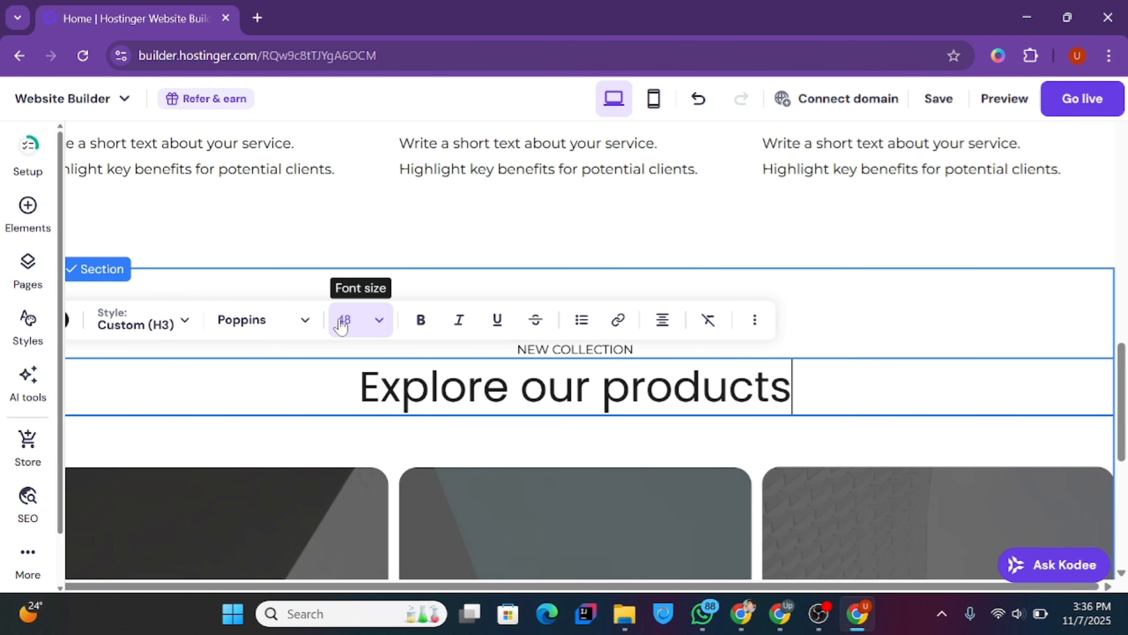
- Start changing the first product card's image and search the free images for "coding"
drag(1126, 392, 1126, 456)
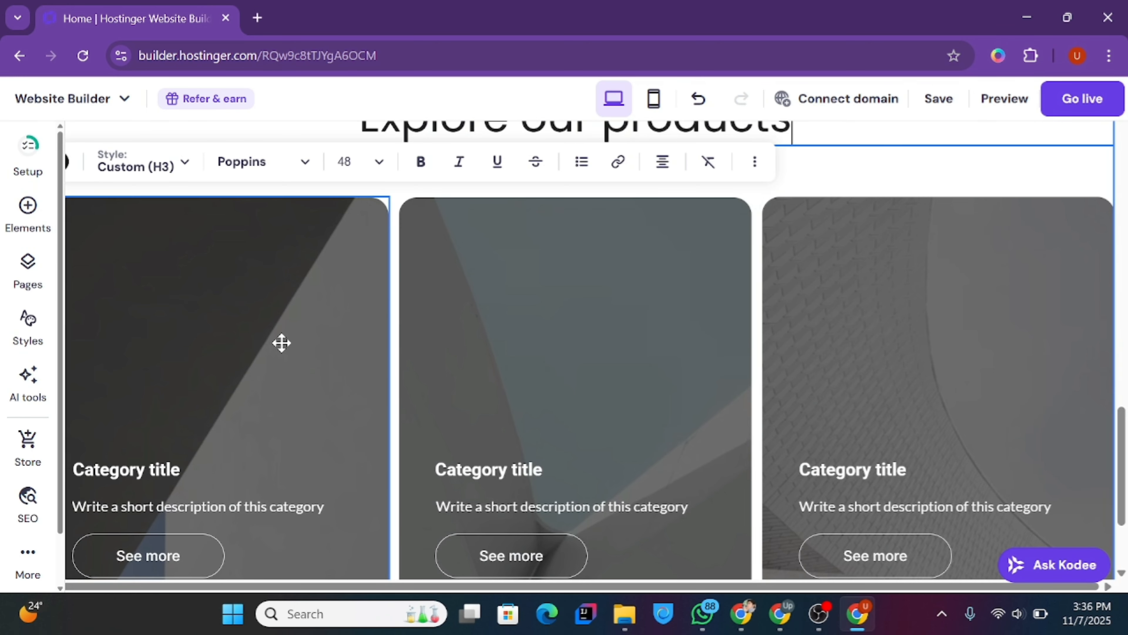
click(314, 279)
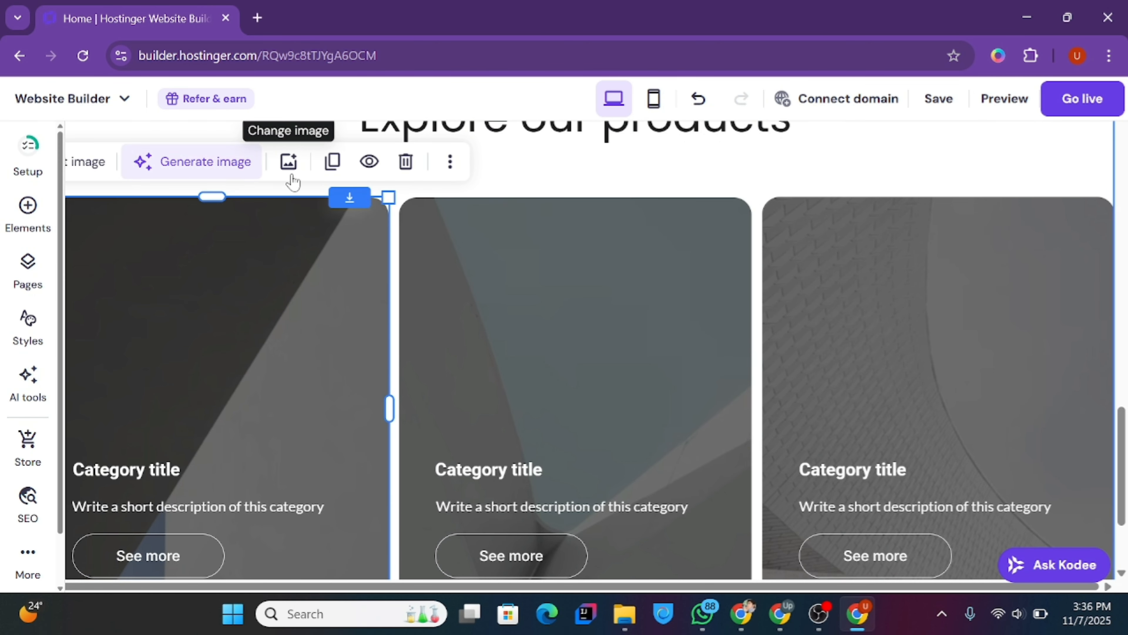
click(288, 162)
click(502, 208)
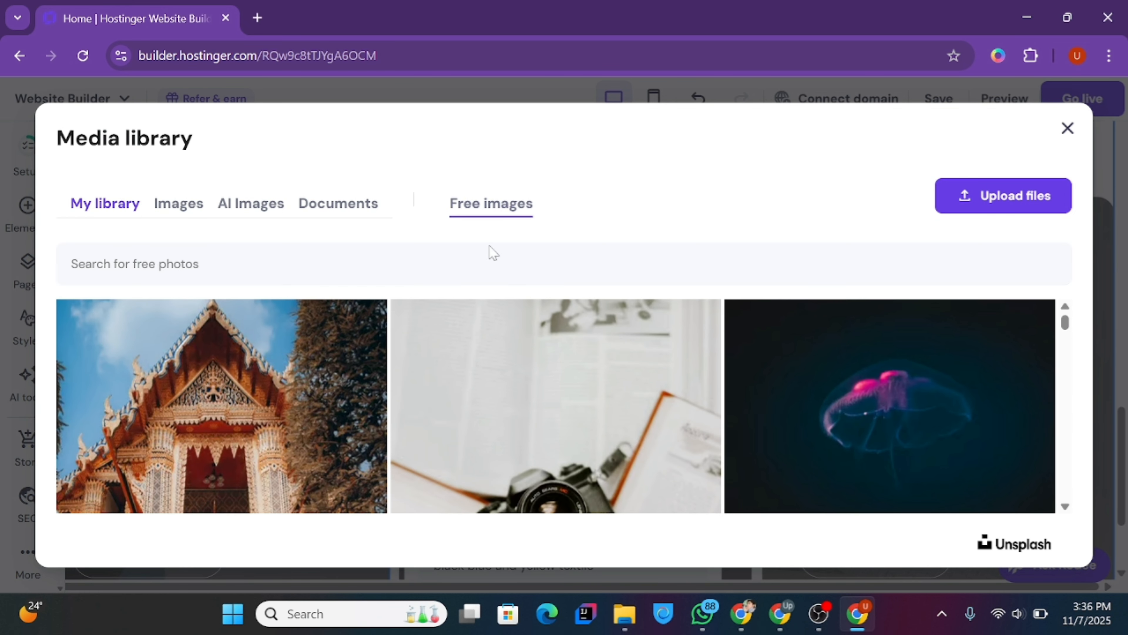
text(coding)
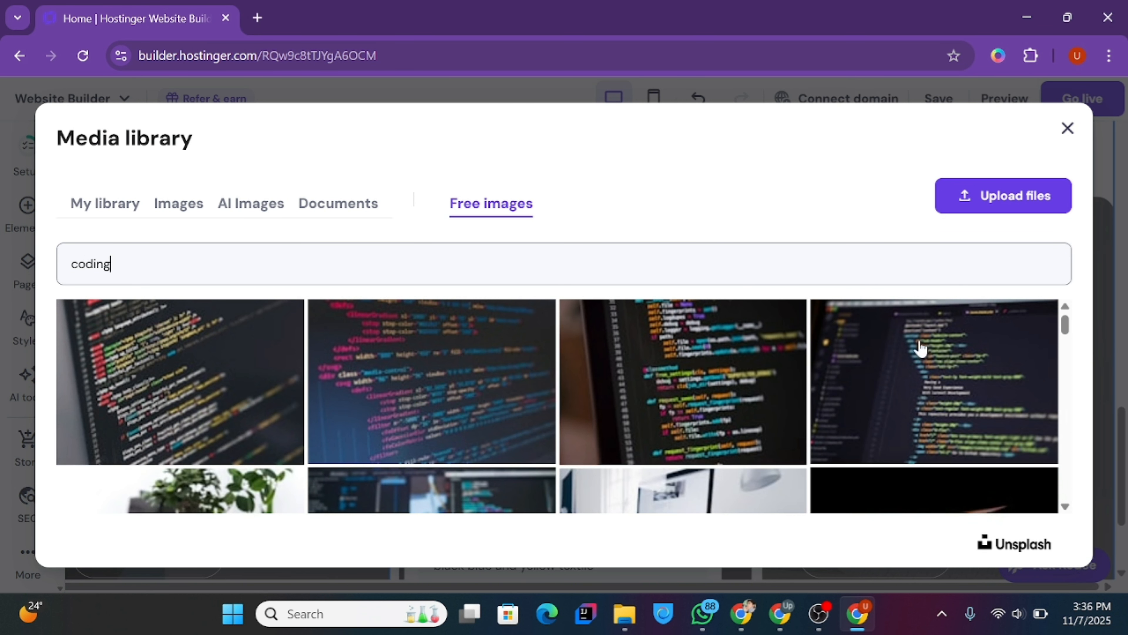
- Use the photo of a laptop in front of a monitor showing code as the first product card's image
scroll(1060, 355, down, 10)
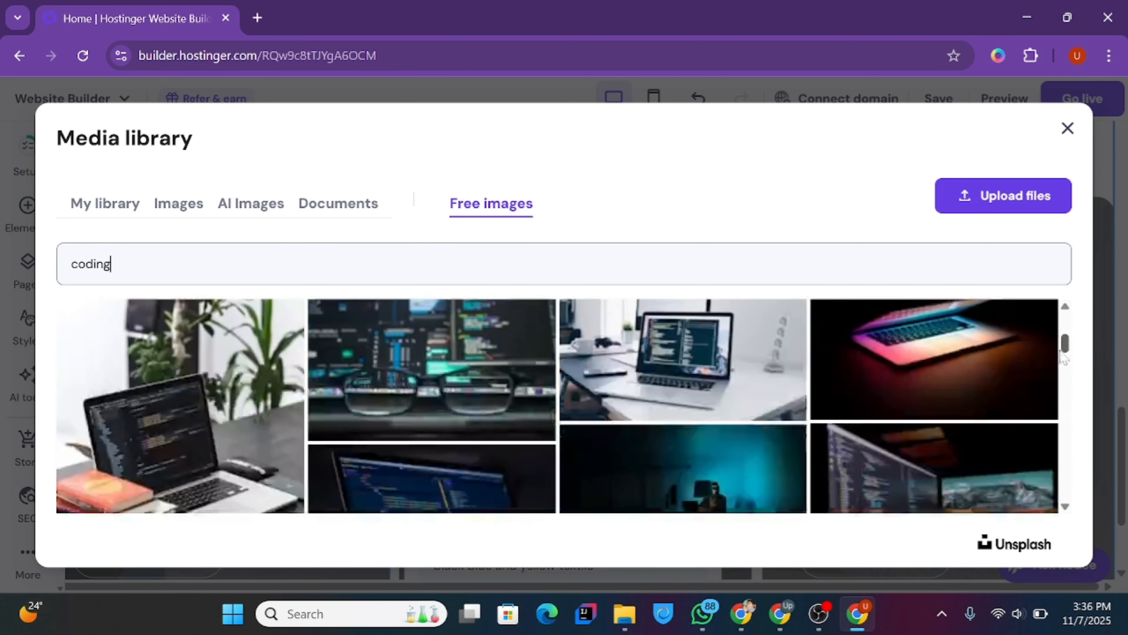
scroll(1038, 387, up, 2)
scroll(1025, 396, down, 3)
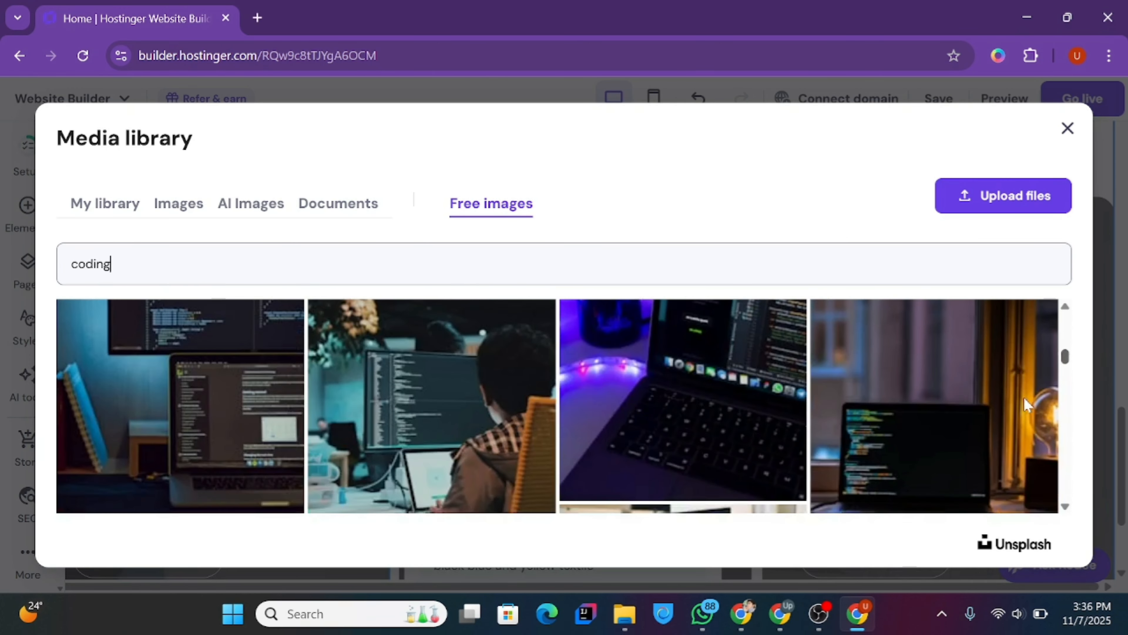
scroll(1025, 396, up, 4)
scroll(1027, 395, down, 2)
scroll(1029, 403, up, 2)
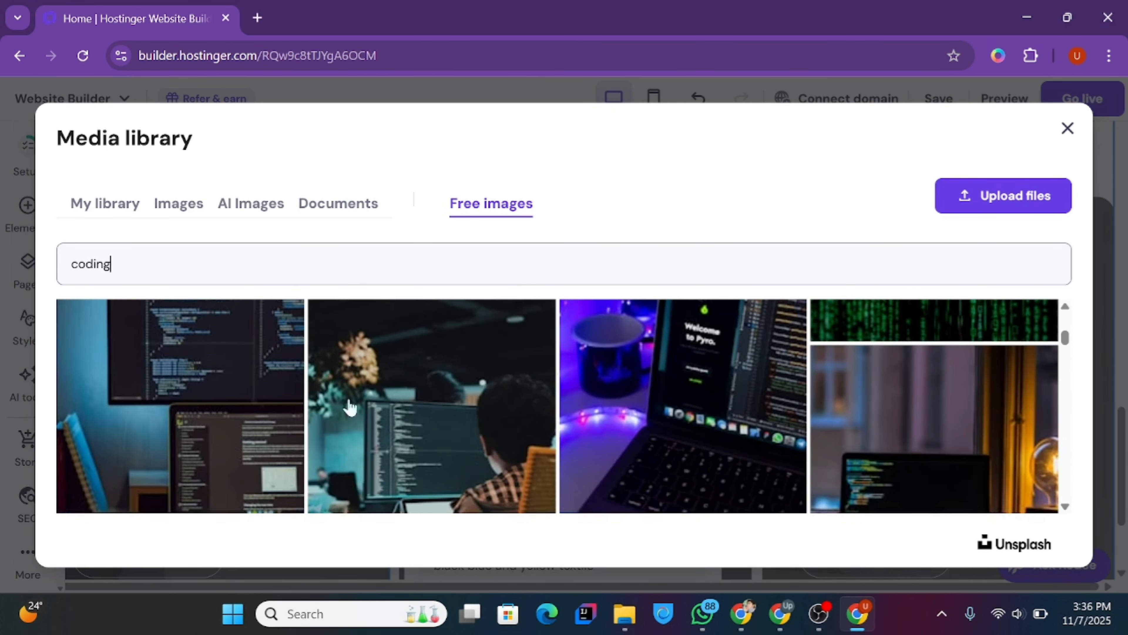
click(256, 405)
click(1035, 544)
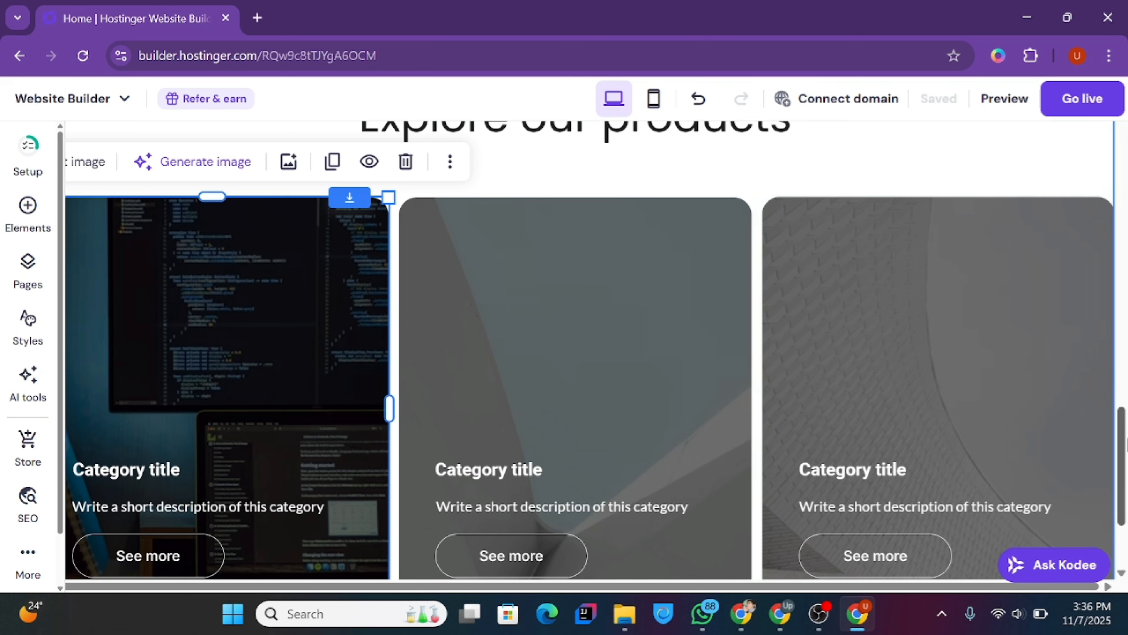
- Replace the first product card's title with "Coding"
mouse_move(1124, 450)
mouse_down()
mouse_move(1126, 484)
mouse_move(1127, 459)
mouse_up()
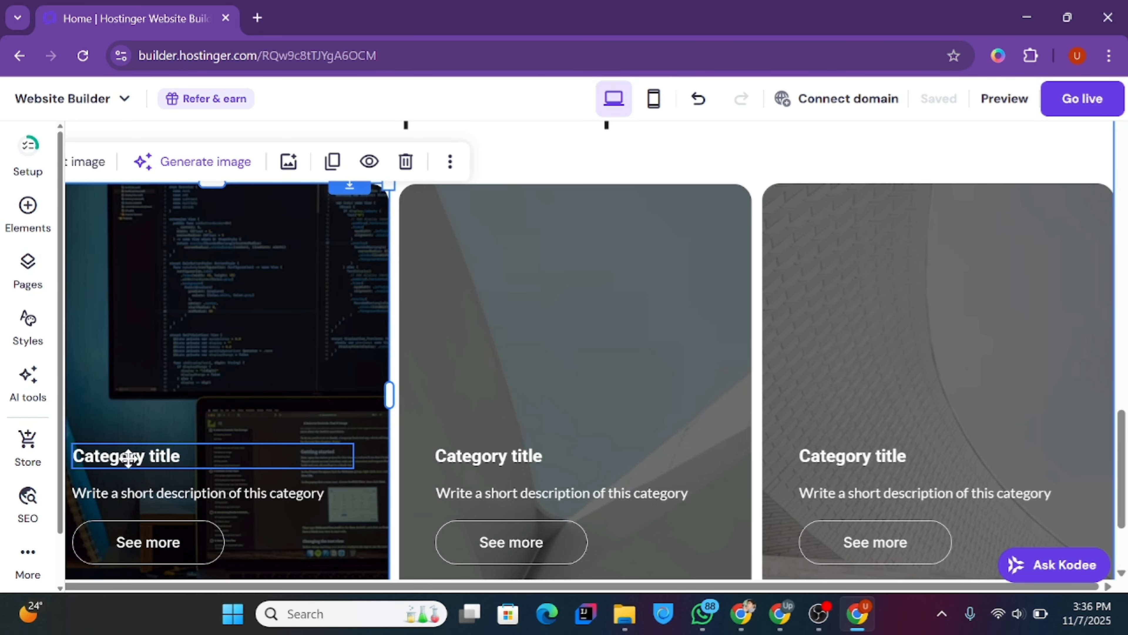
click(147, 456)
click(115, 418)
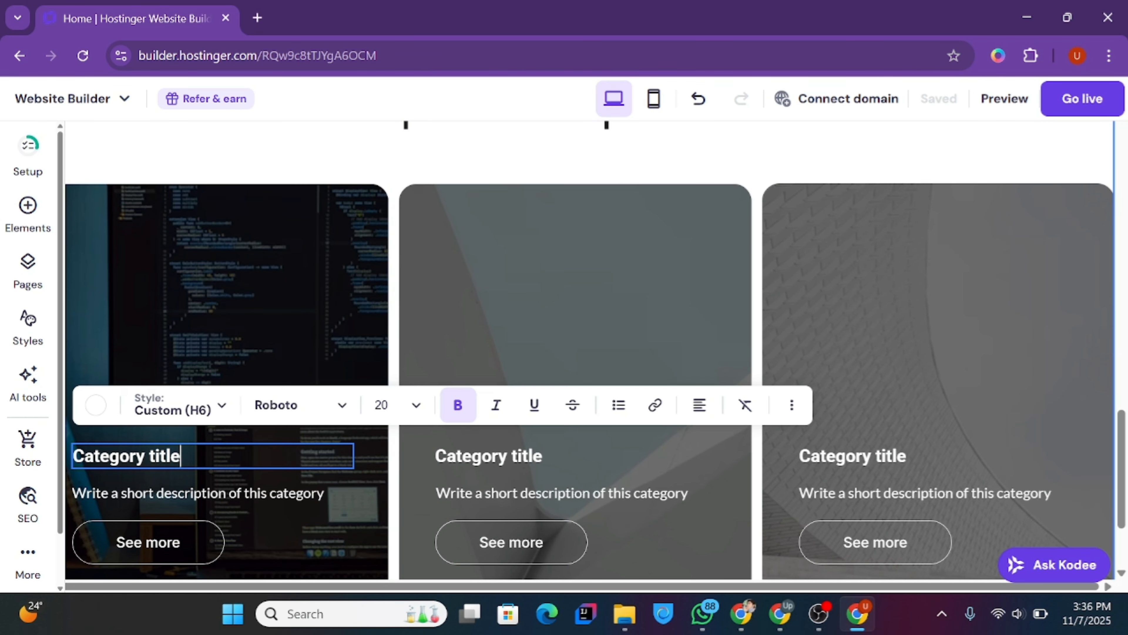
key(ctrl+a)
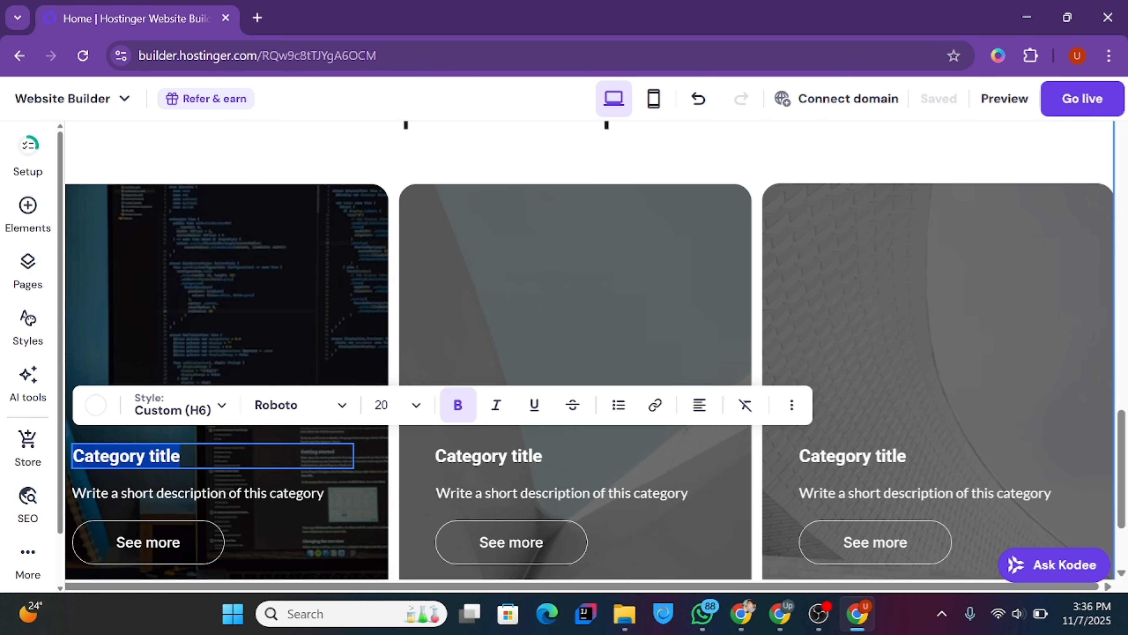
text(Coding)
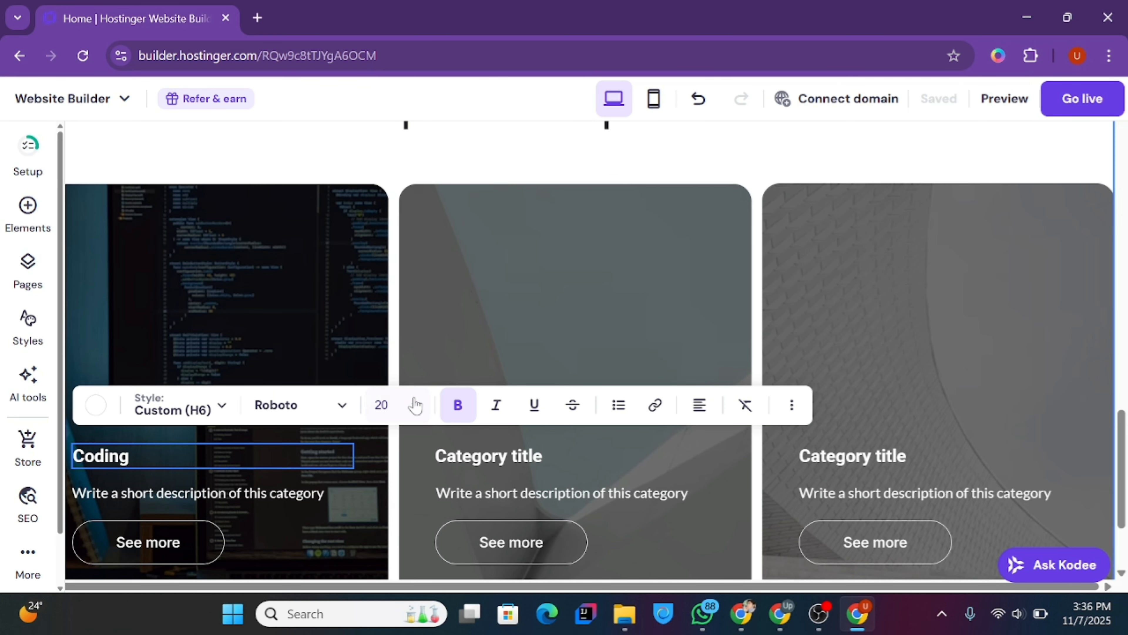
- Format the "Coding" card title in Poppins without bold at font size 24
click(328, 405)
mouse_move(353, 287)
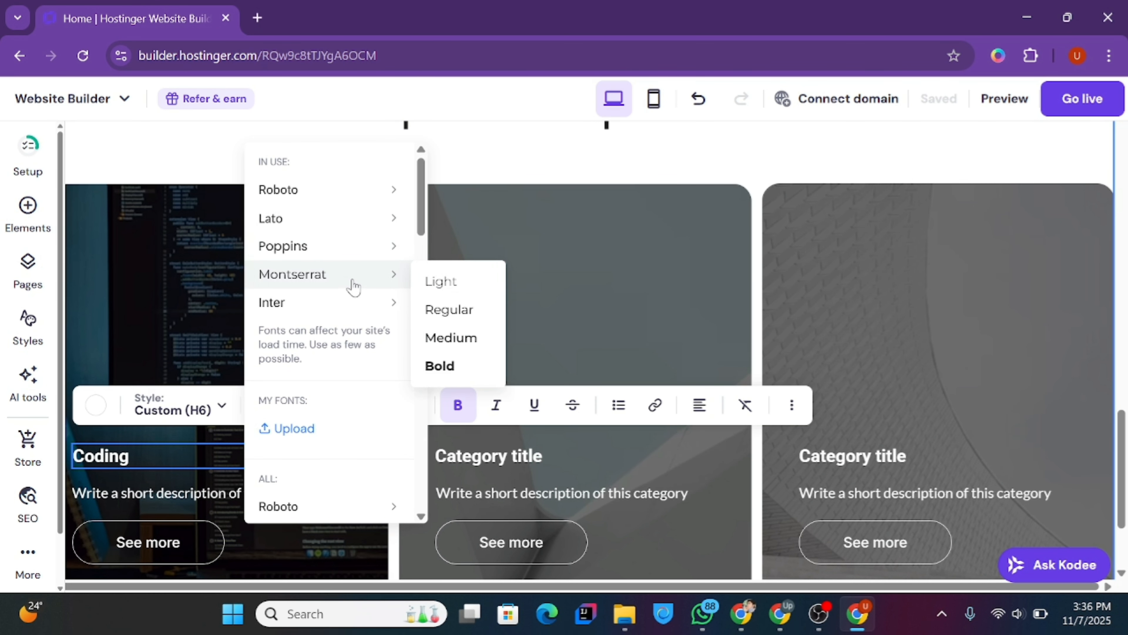
mouse_move(382, 246)
click(453, 283)
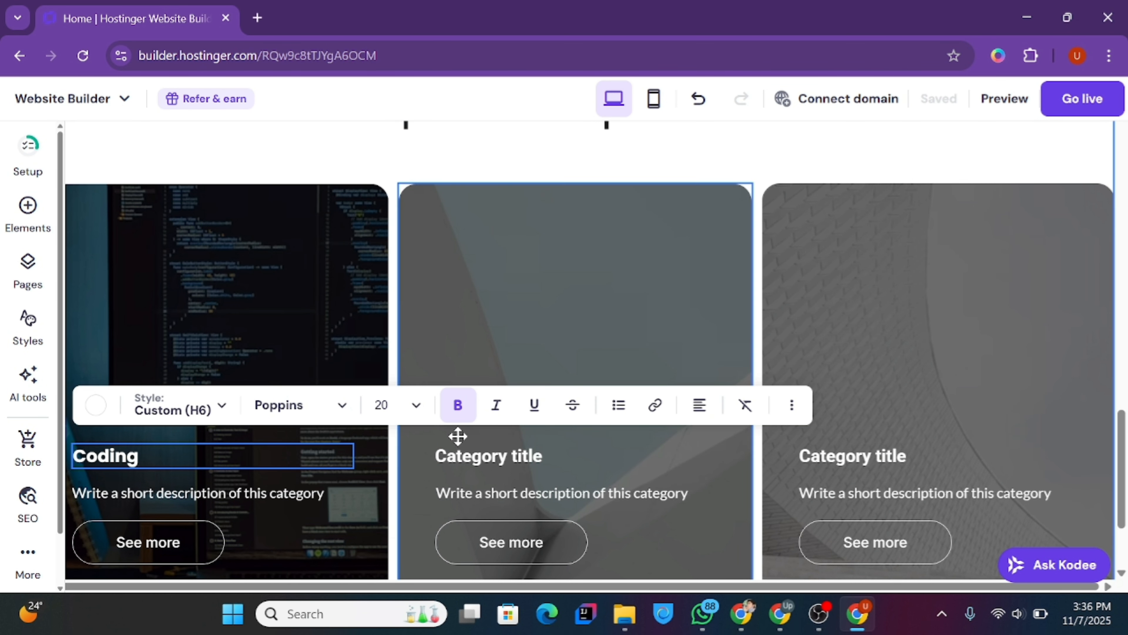
click(458, 405)
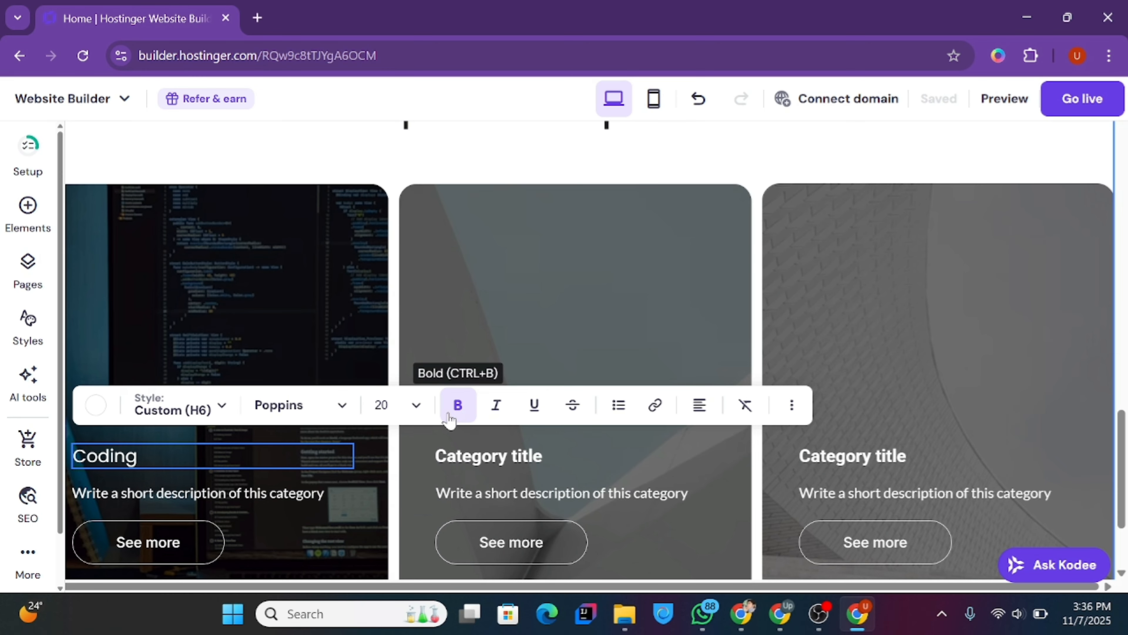
click(382, 404)
click(379, 269)
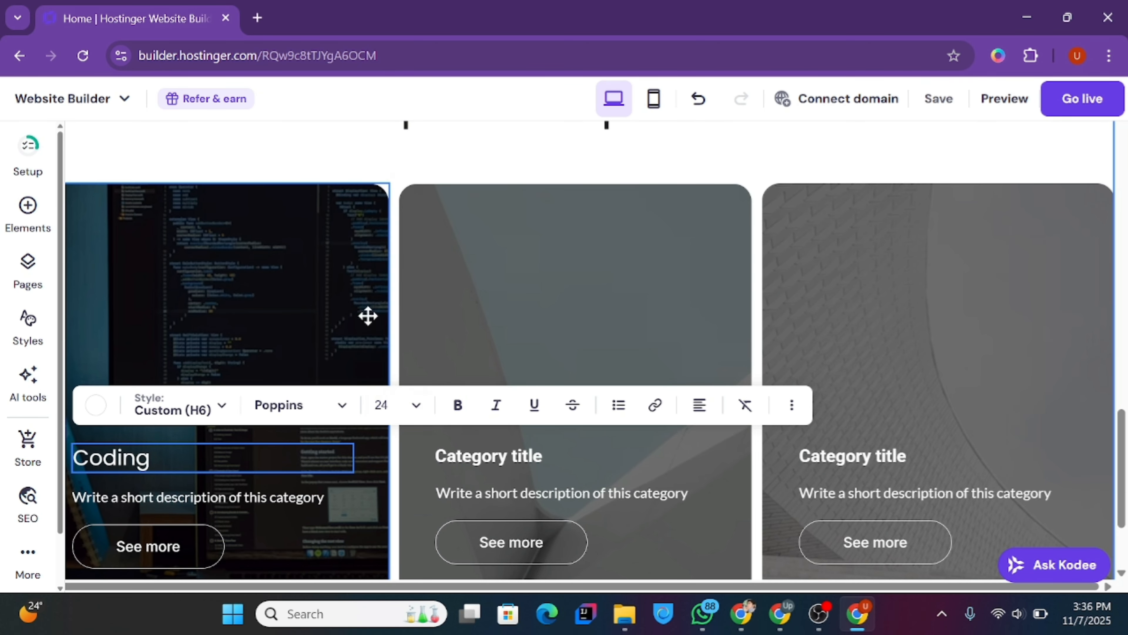
- Change the font of the description under the "Coding" title to Montserrat
click(173, 490)
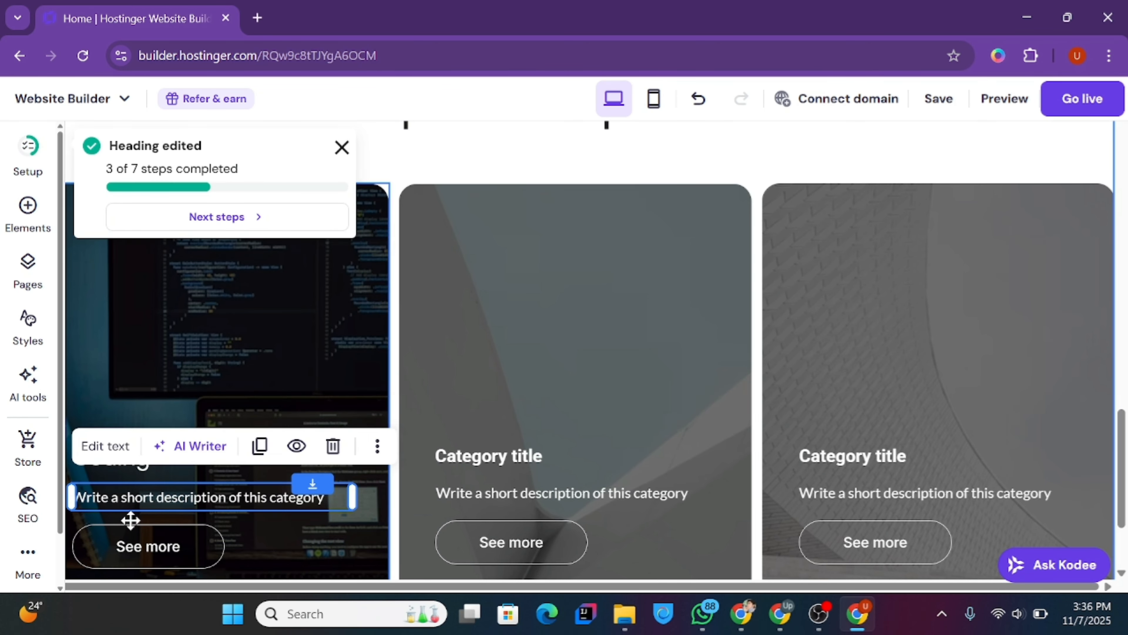
click(100, 444)
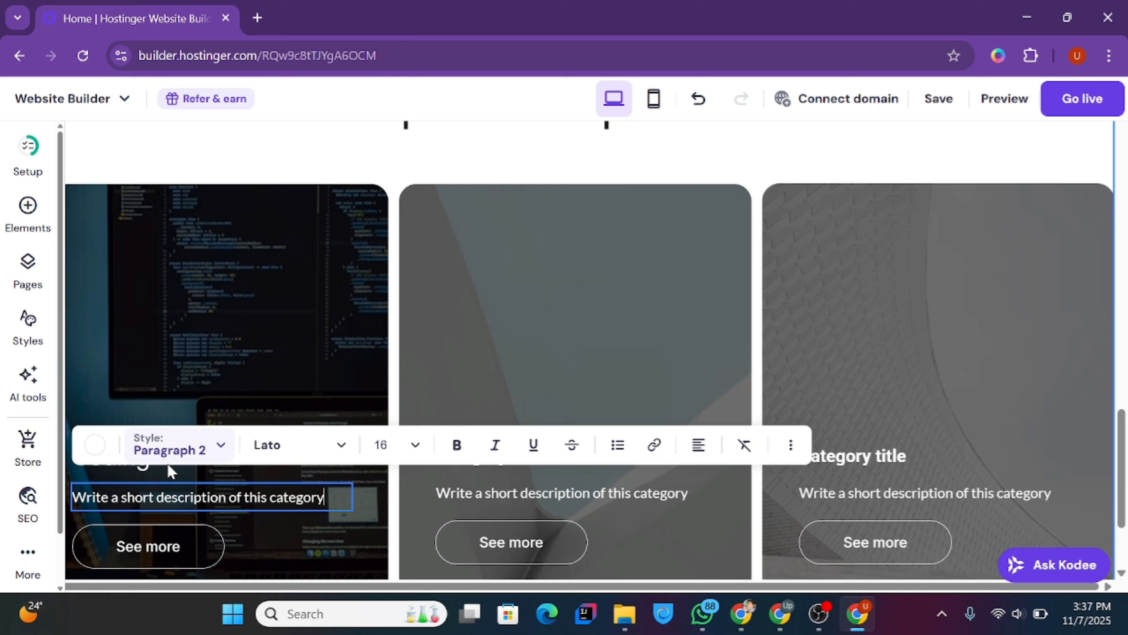
click(302, 445)
mouse_move(374, 293)
click(433, 308)
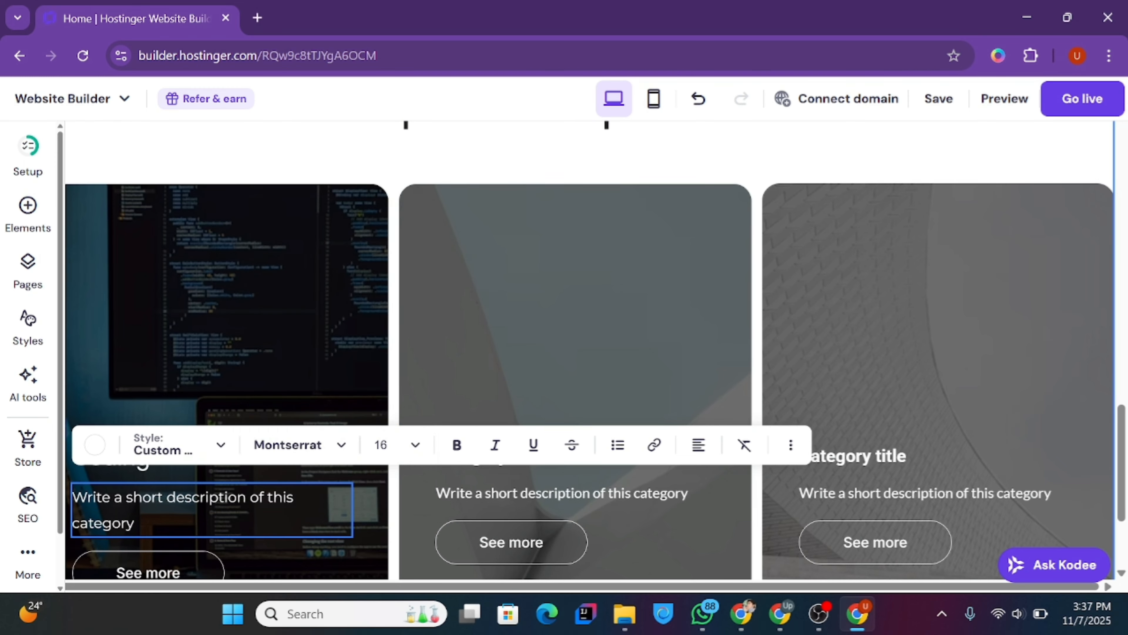
- Change the text font of the "See more" button on the Coding card to Poppins
scroll(1083, 416, down, 3)
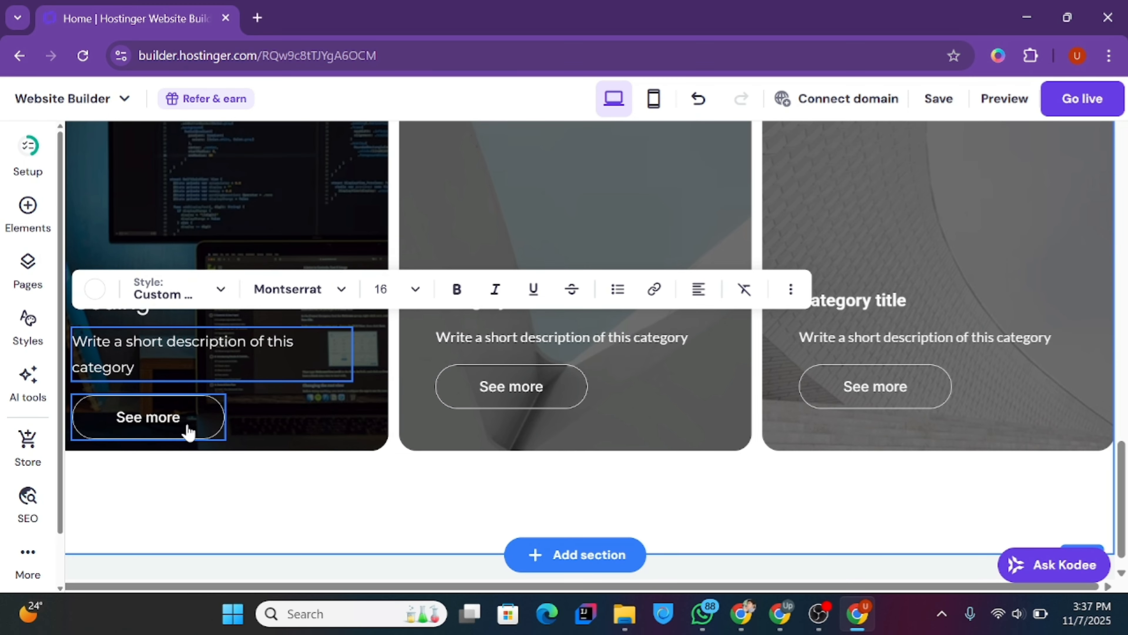
click(189, 430)
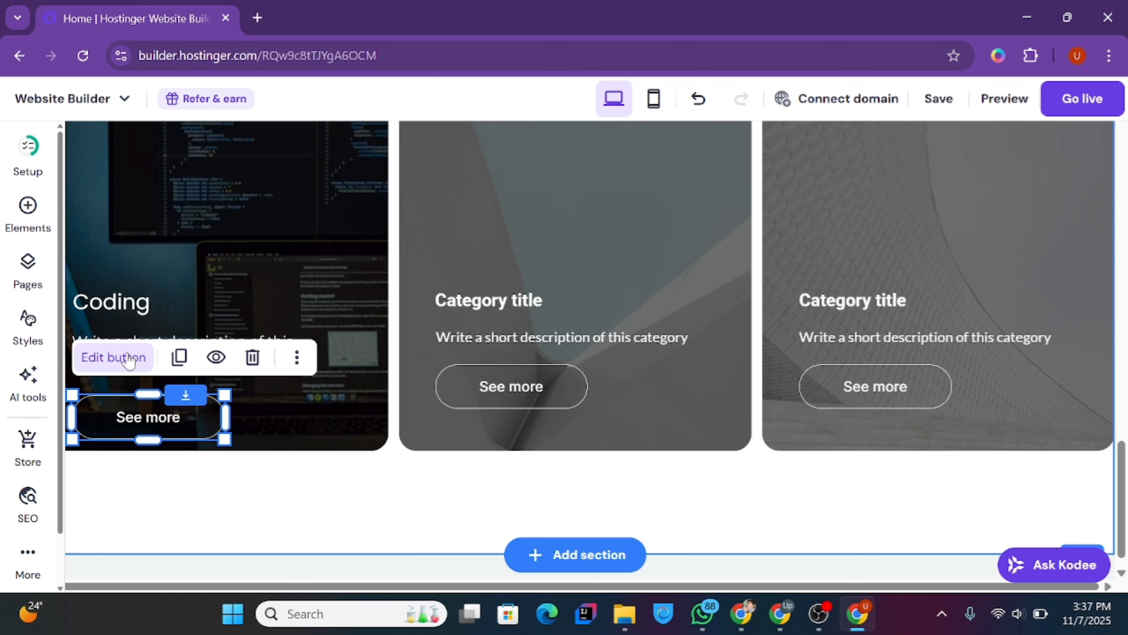
click(286, 422)
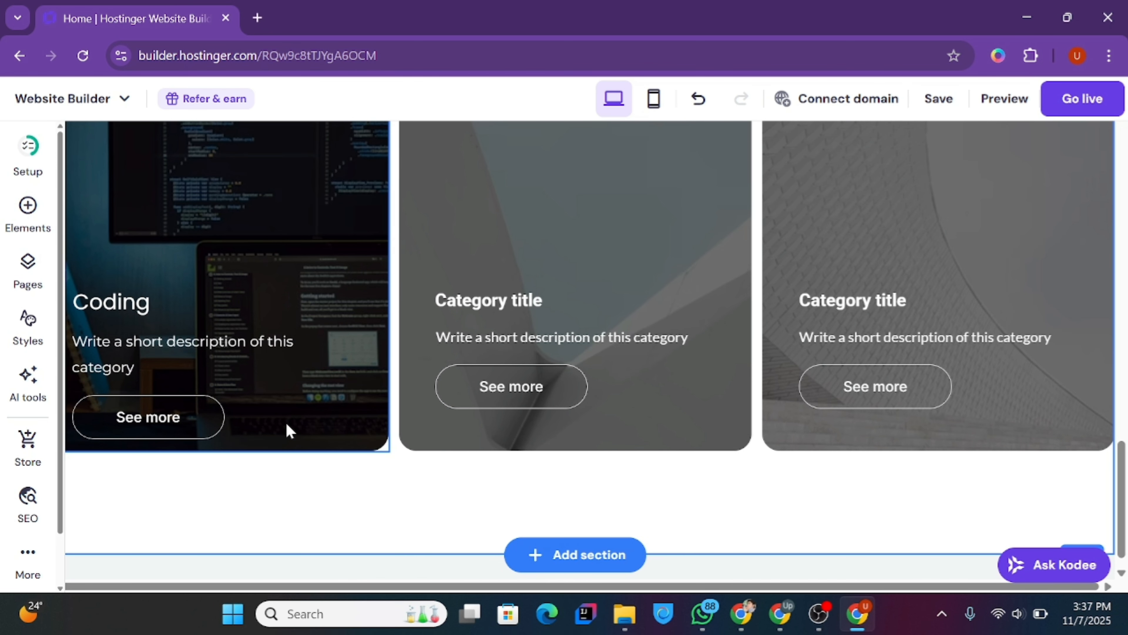
click(175, 425)
click(111, 357)
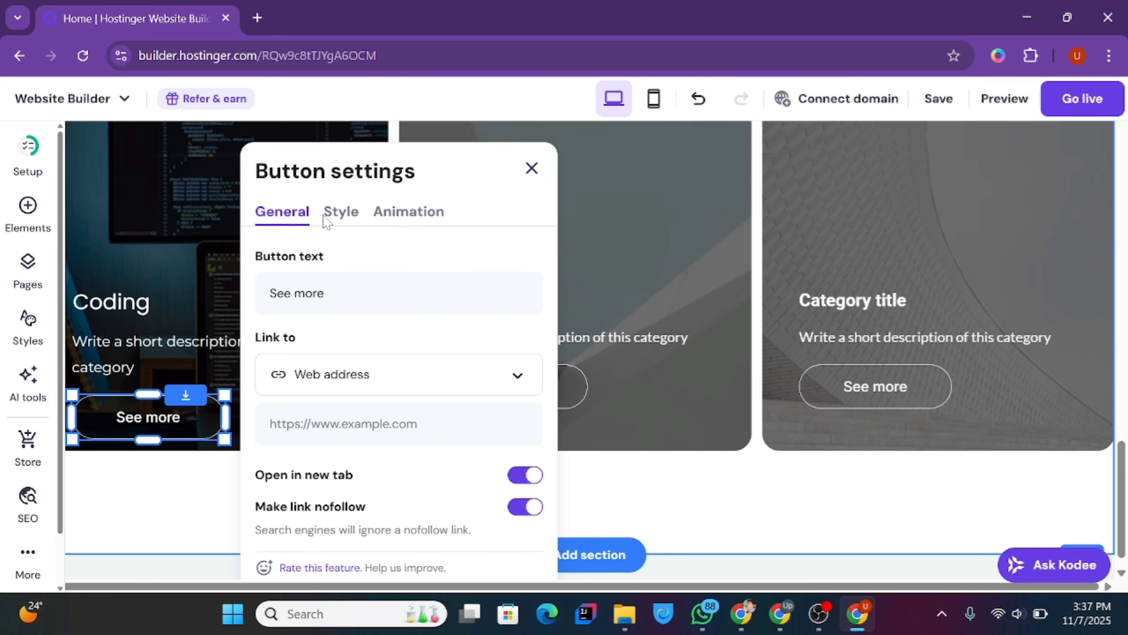
click(342, 212)
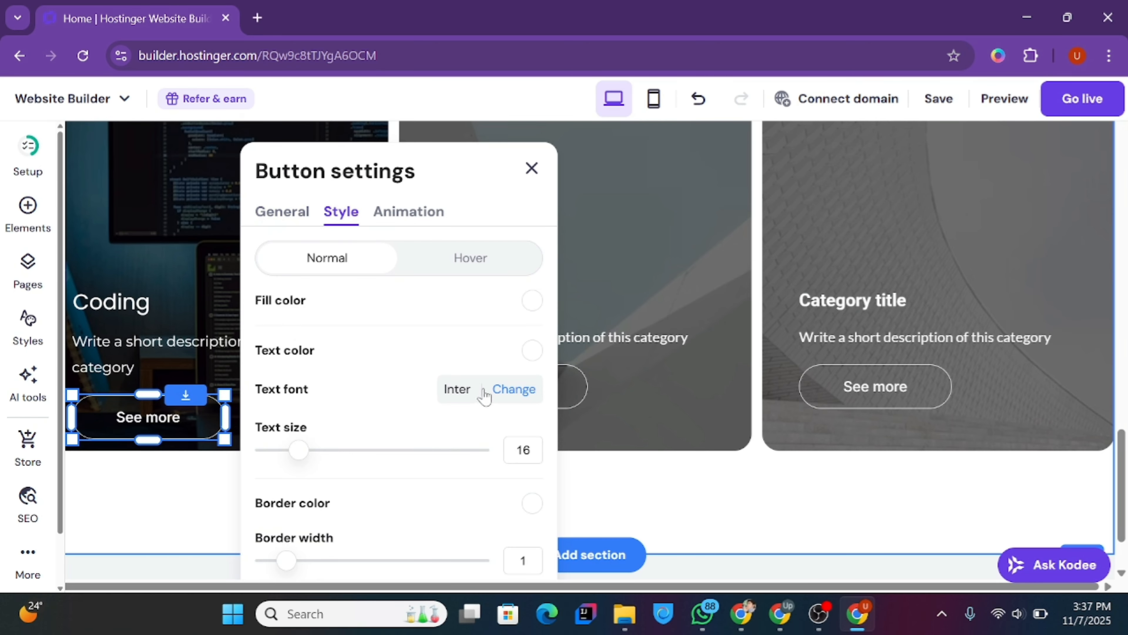
click(499, 398)
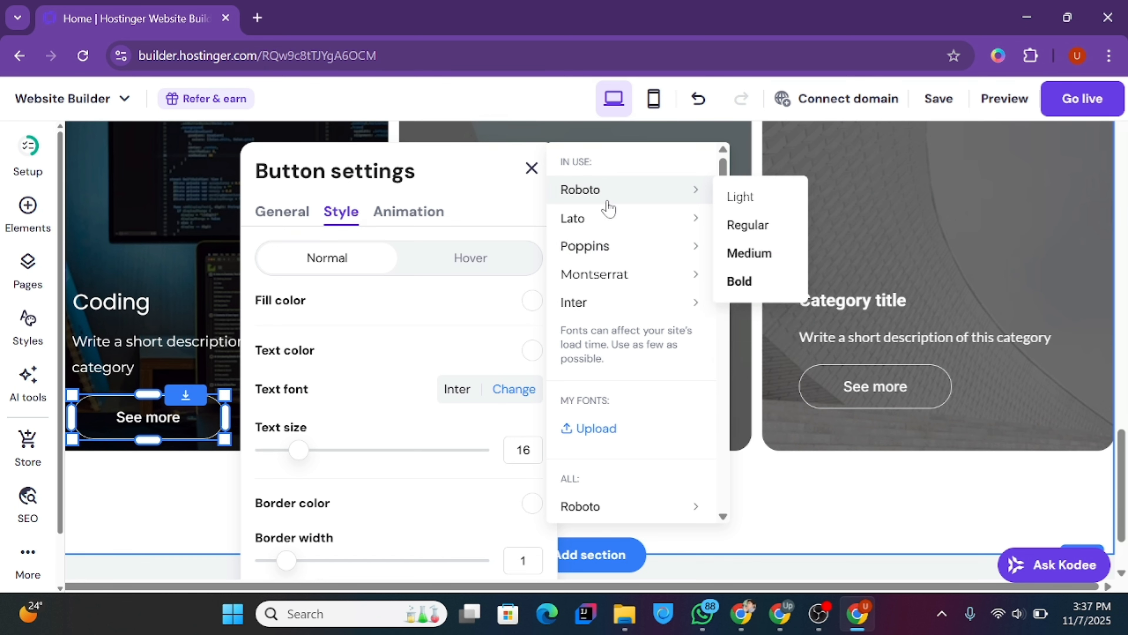
click(762, 282)
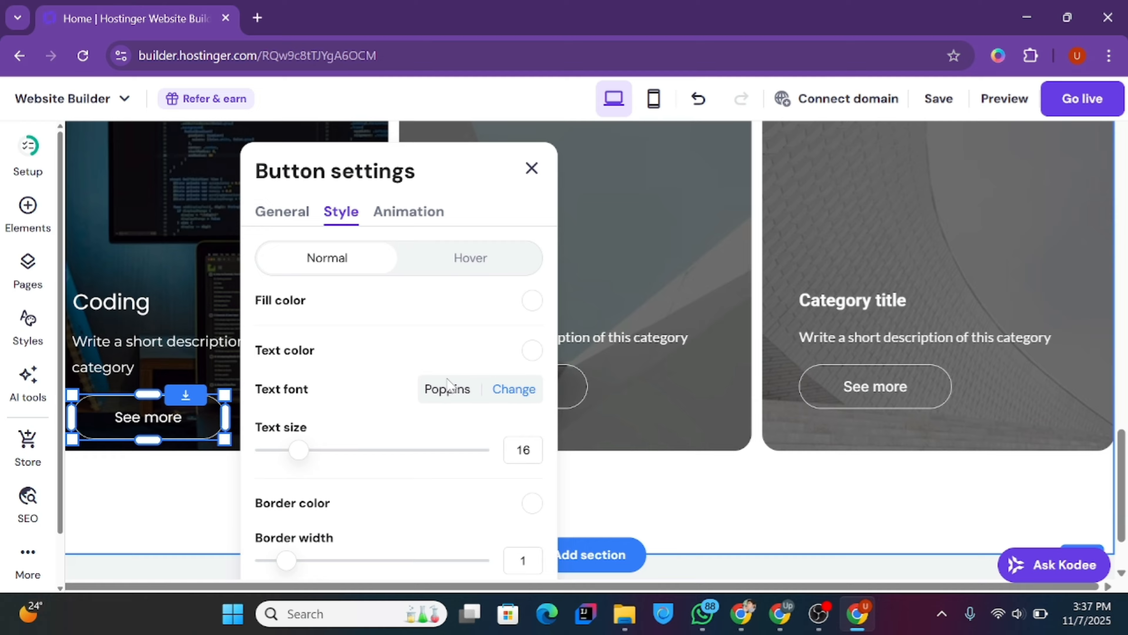
click(174, 245)
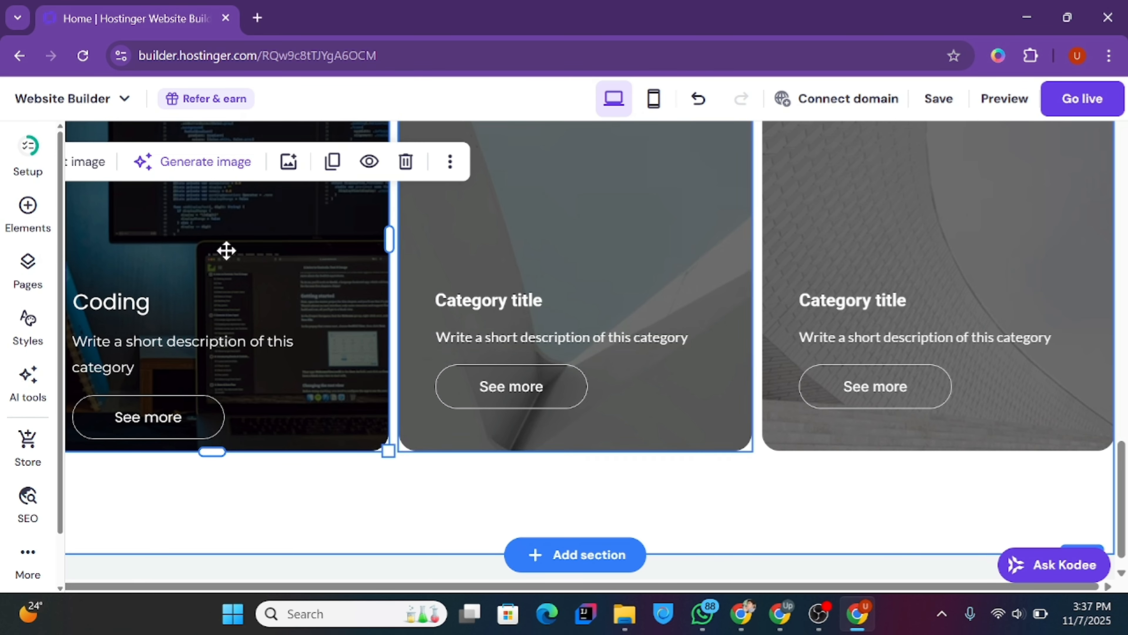
- Add the "A short story about us" section with two statistics and a side image from the About templates, below the product categories
mouse_move(1122, 502)
mouse_down()
mouse_move(1122, 362)
mouse_move(1120, 502)
mouse_move(1120, 481)
mouse_move(1113, 493)
mouse_up()
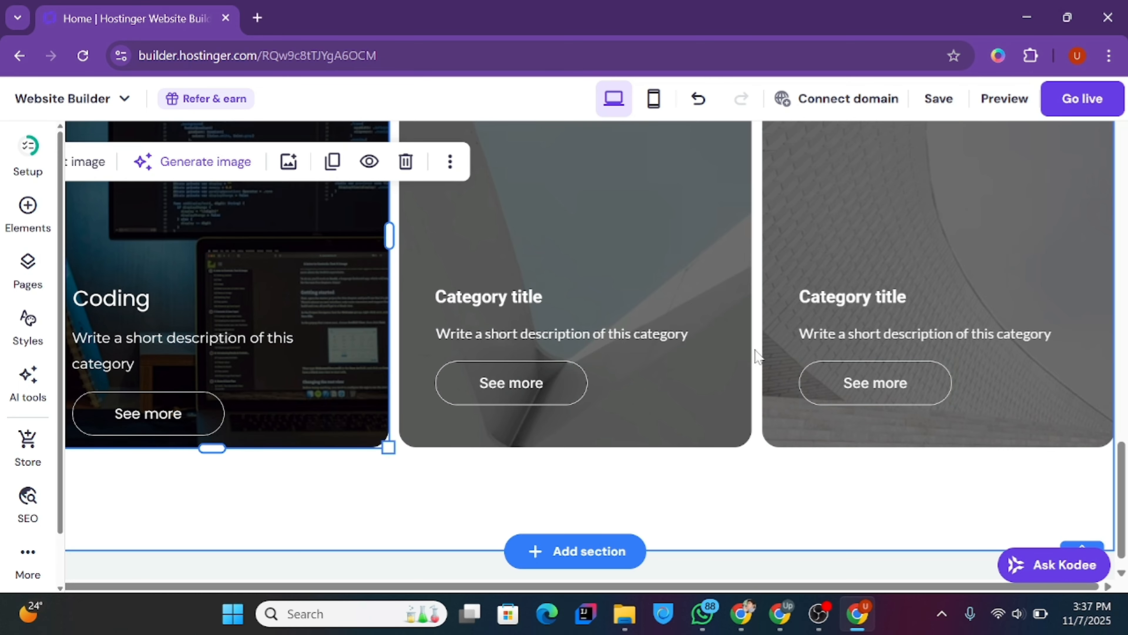
drag(1123, 491, 1123, 495)
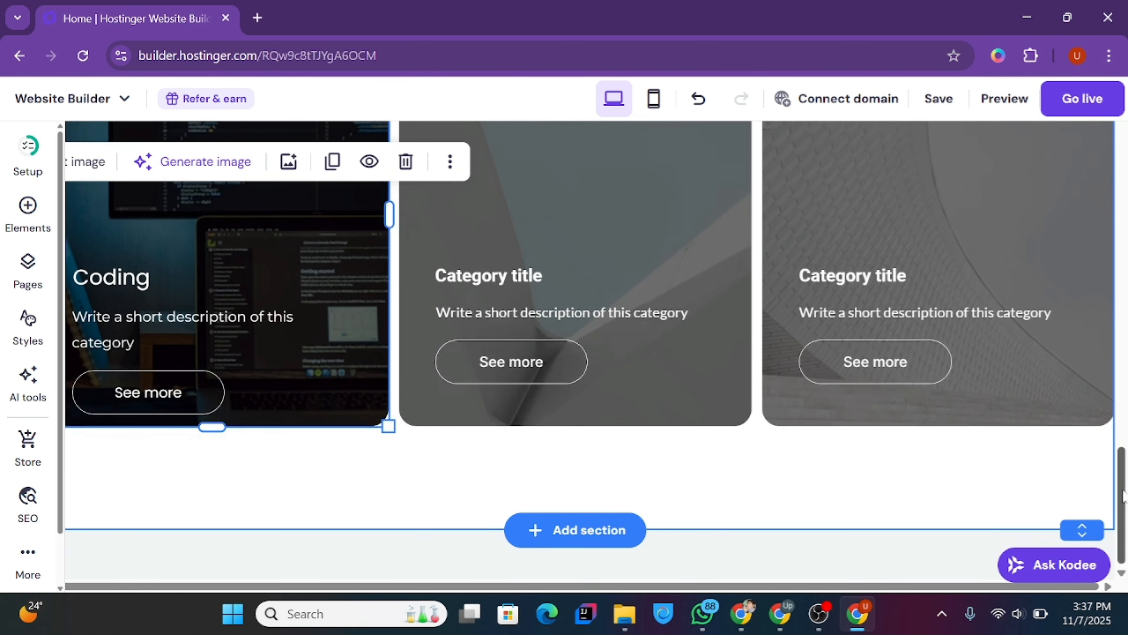
click(555, 532)
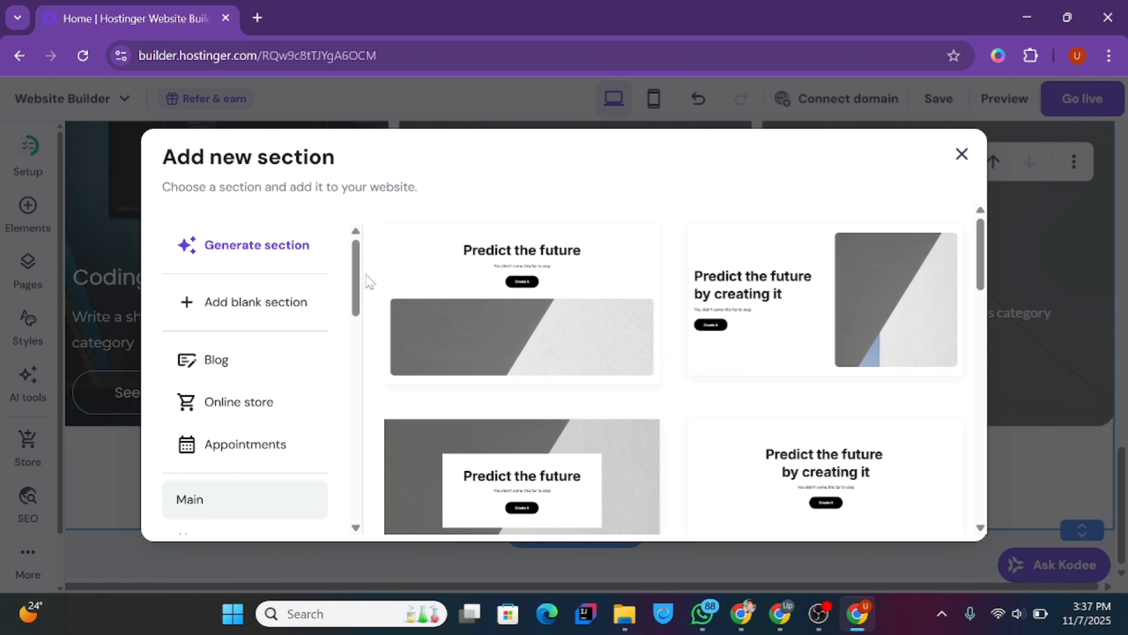
drag(356, 281, 356, 351)
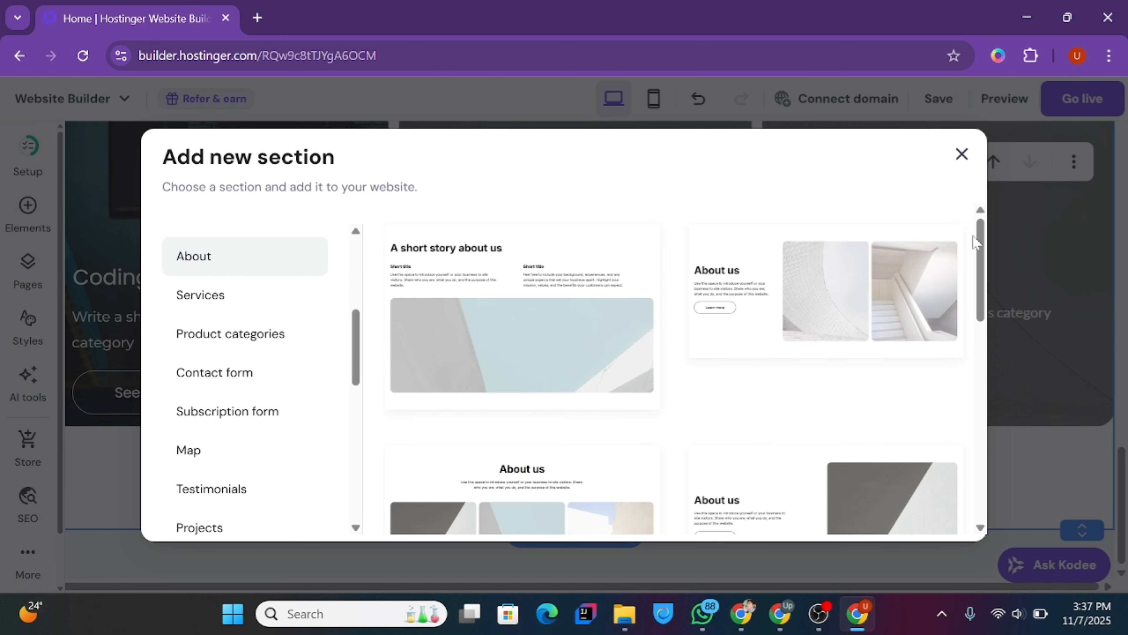
drag(982, 240, 965, 340)
scroll(943, 399, down, 4)
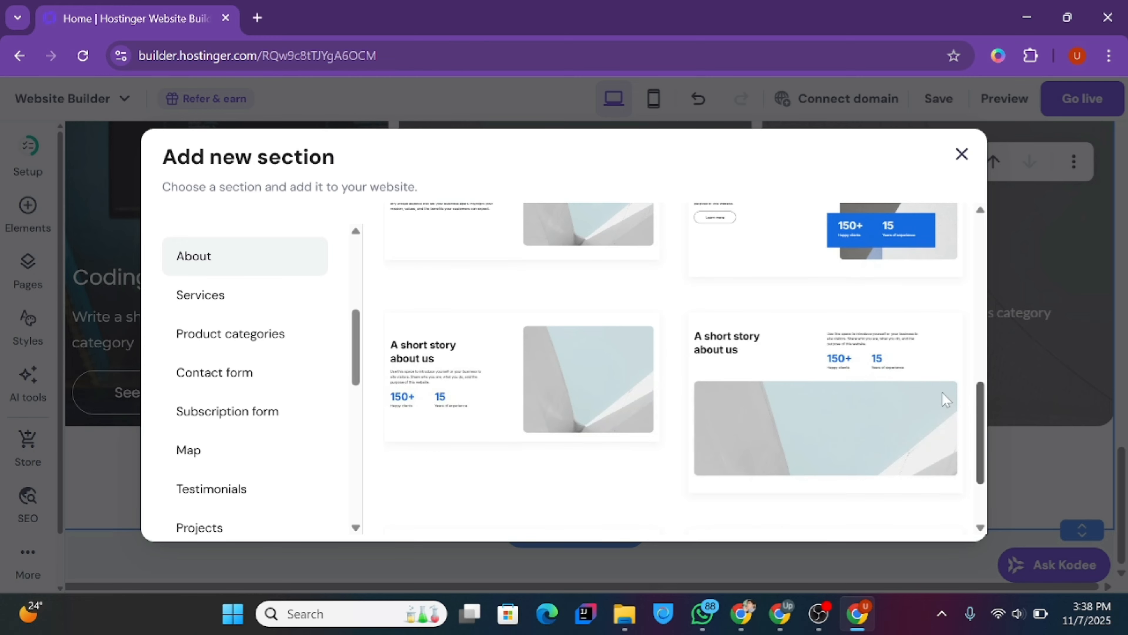
scroll(943, 400, down, 2)
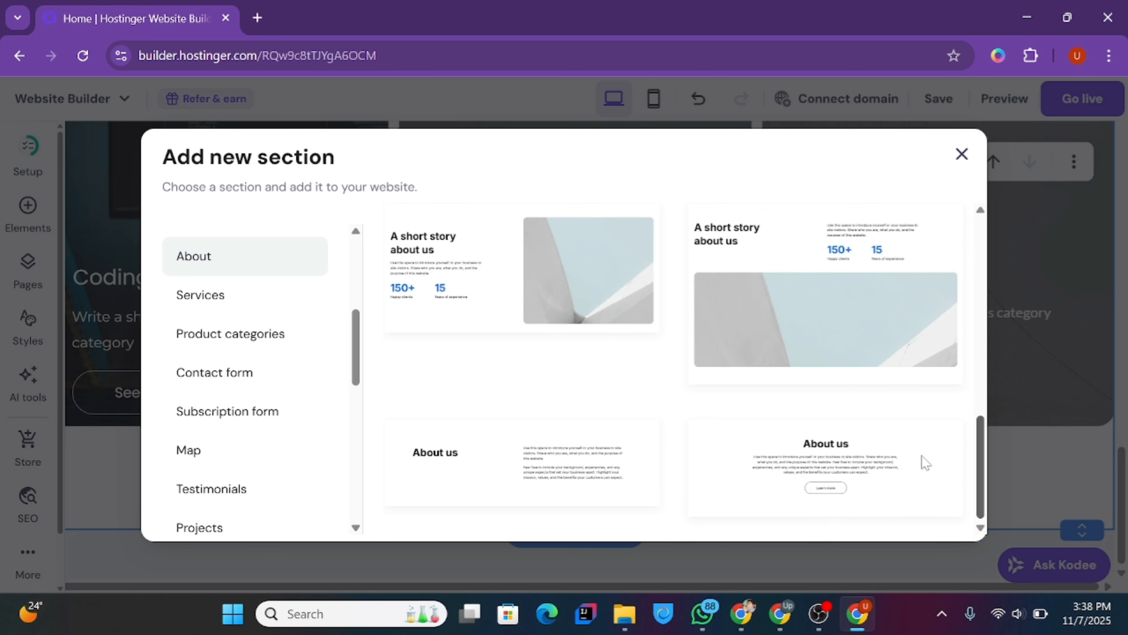
scroll(911, 356, up, 5)
scroll(888, 338, down, 3)
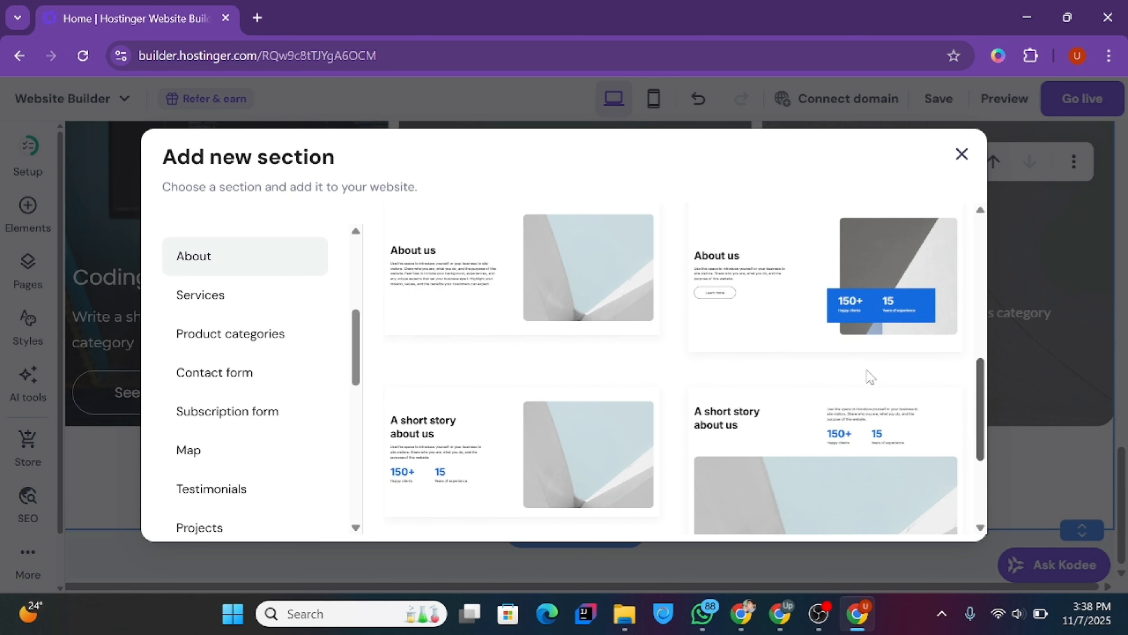
click(449, 416)
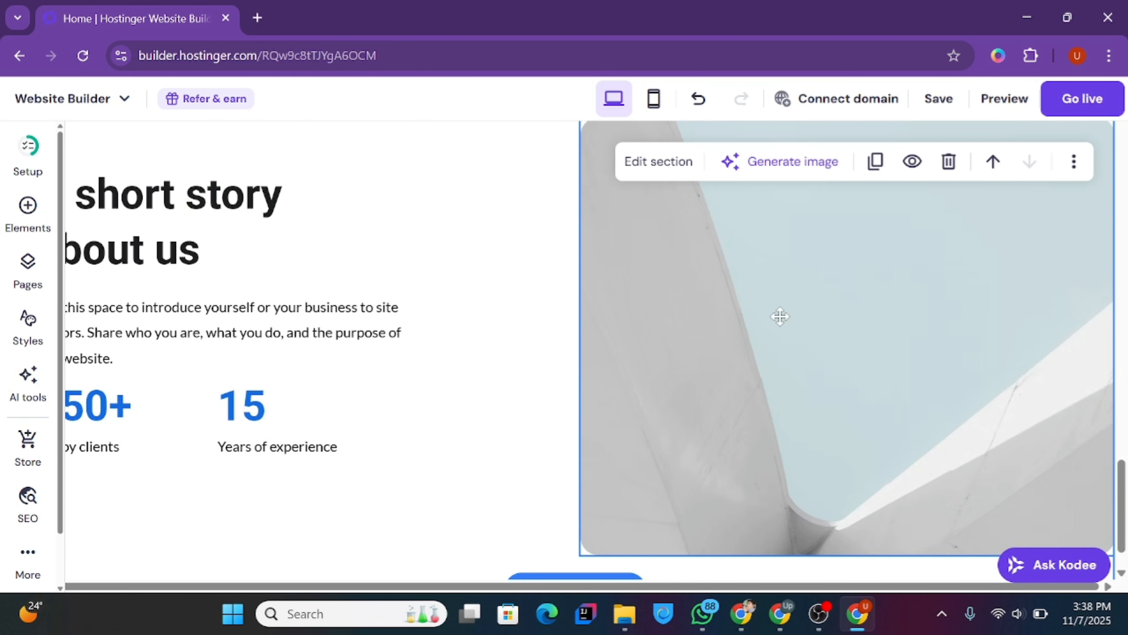
- Replace the new section's image with the free photo of three men at an office desk, searching for "tech company"
click(857, 233)
click(649, 157)
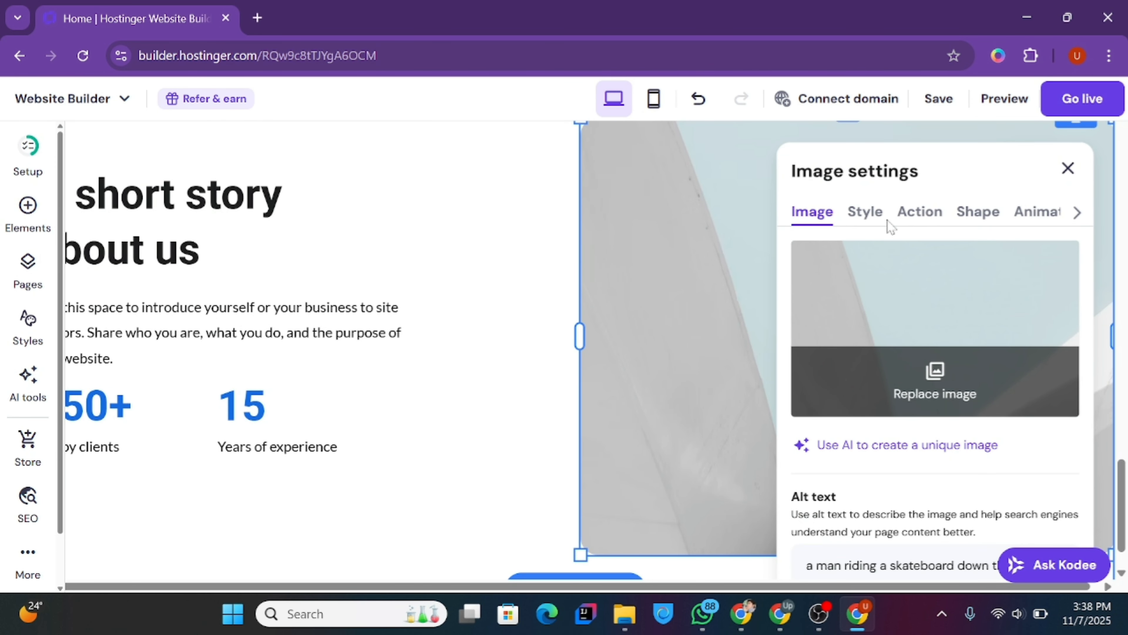
click(925, 283)
click(538, 206)
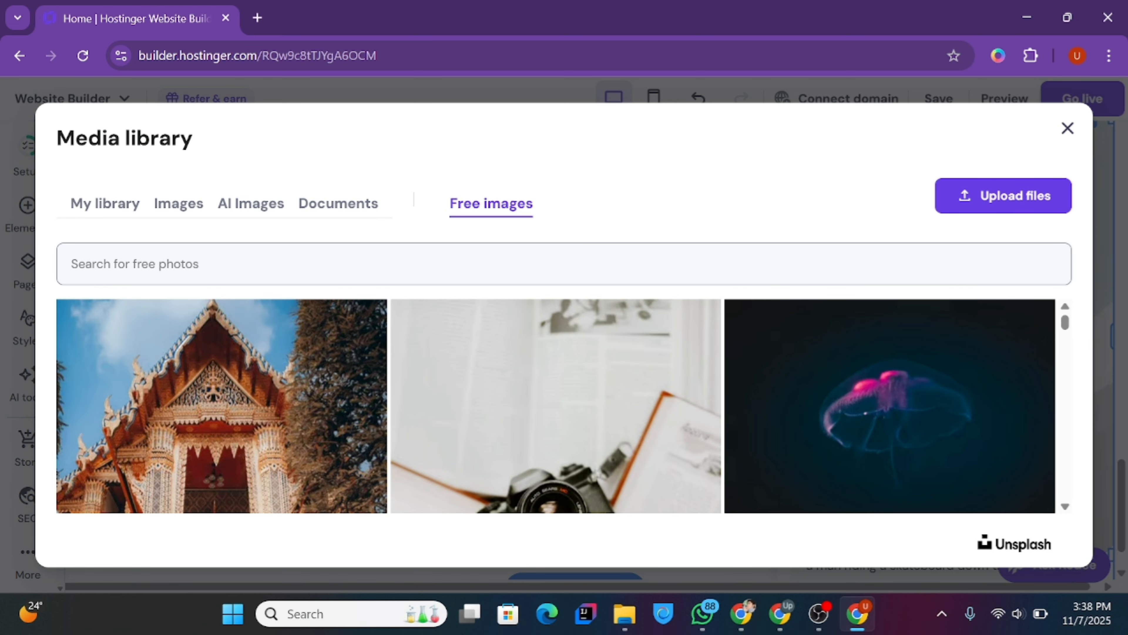
text(te)
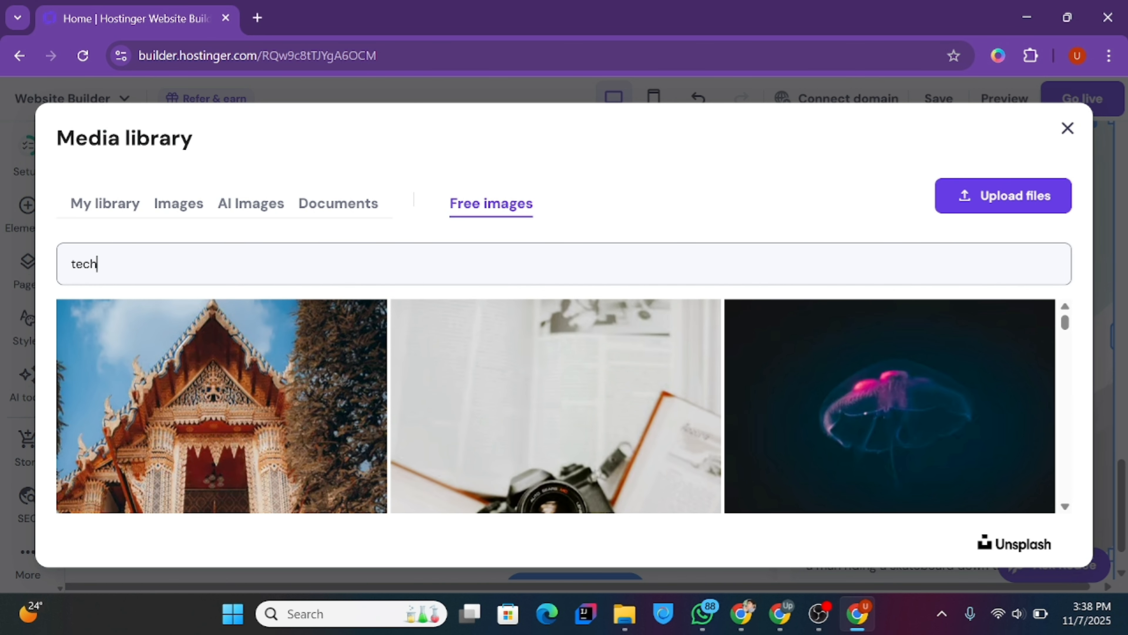
text(ch)
key(BackSpace)
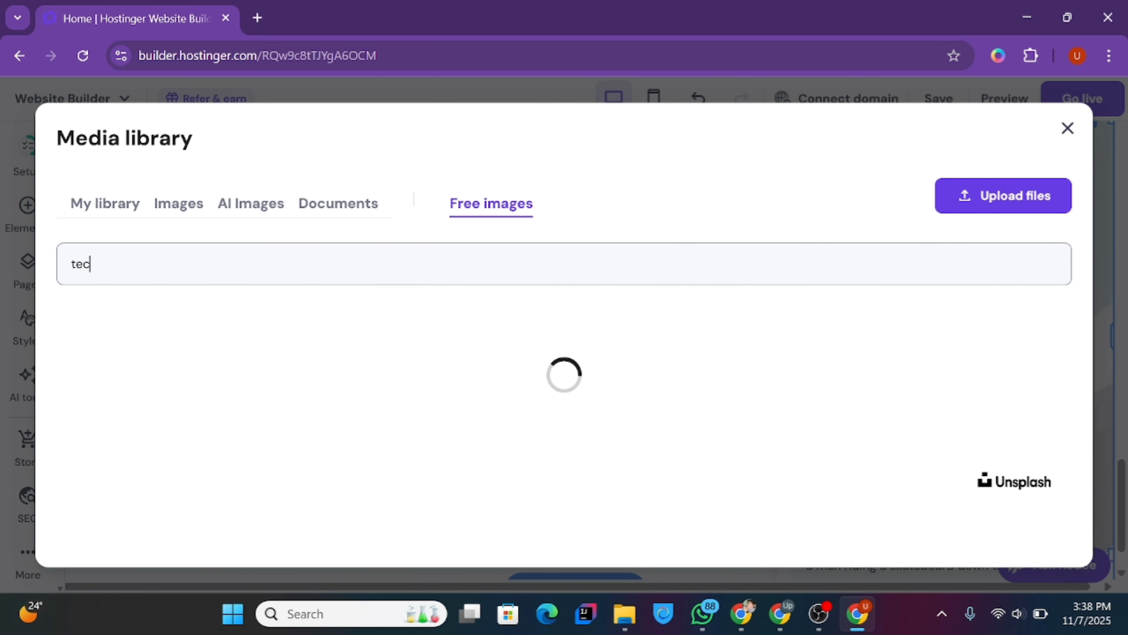
text(h company)
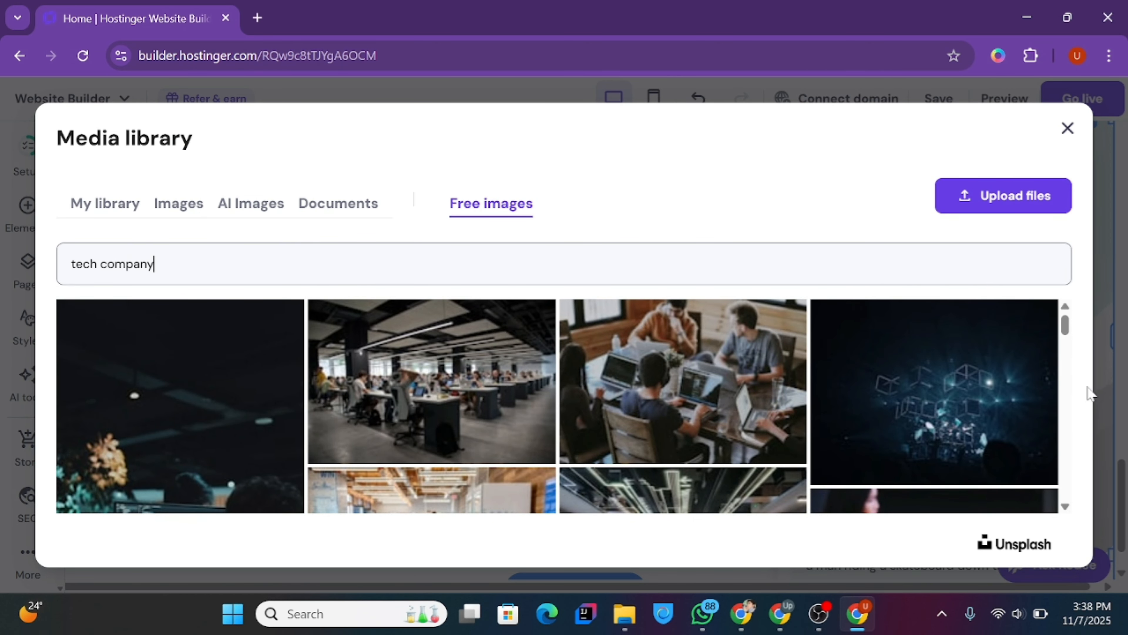
scroll(1066, 340, down, 3)
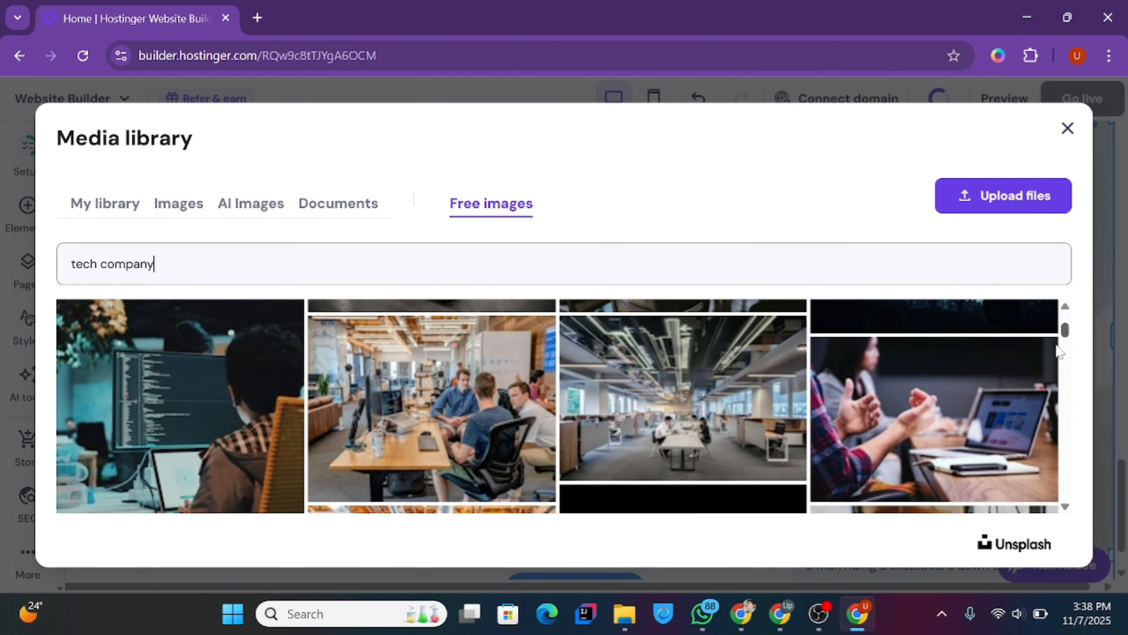
click(531, 422)
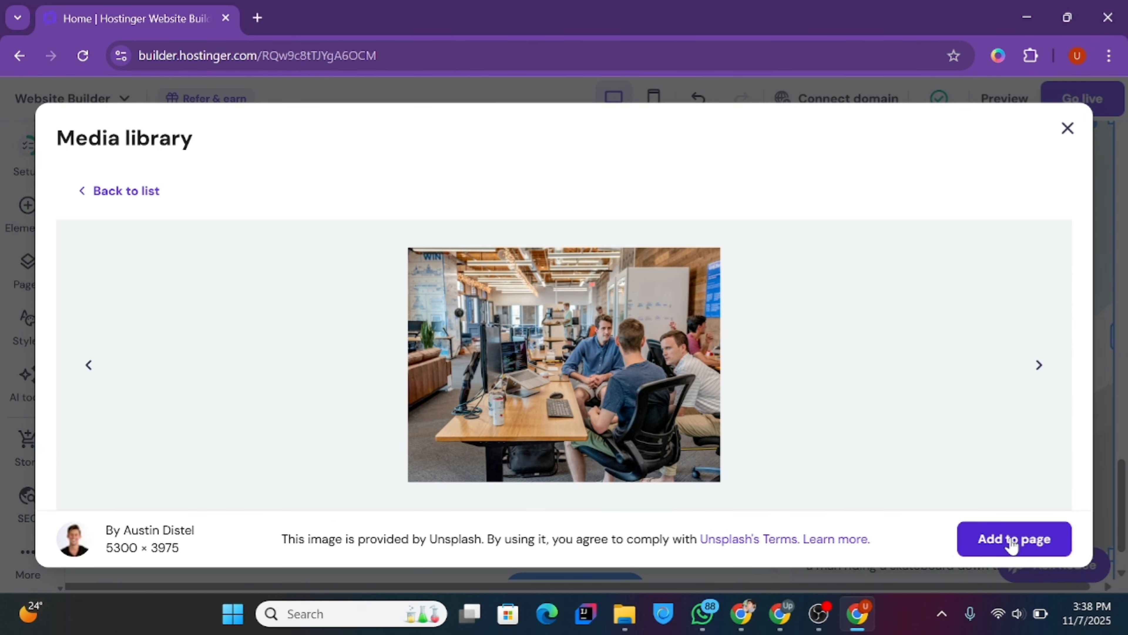
click(1012, 545)
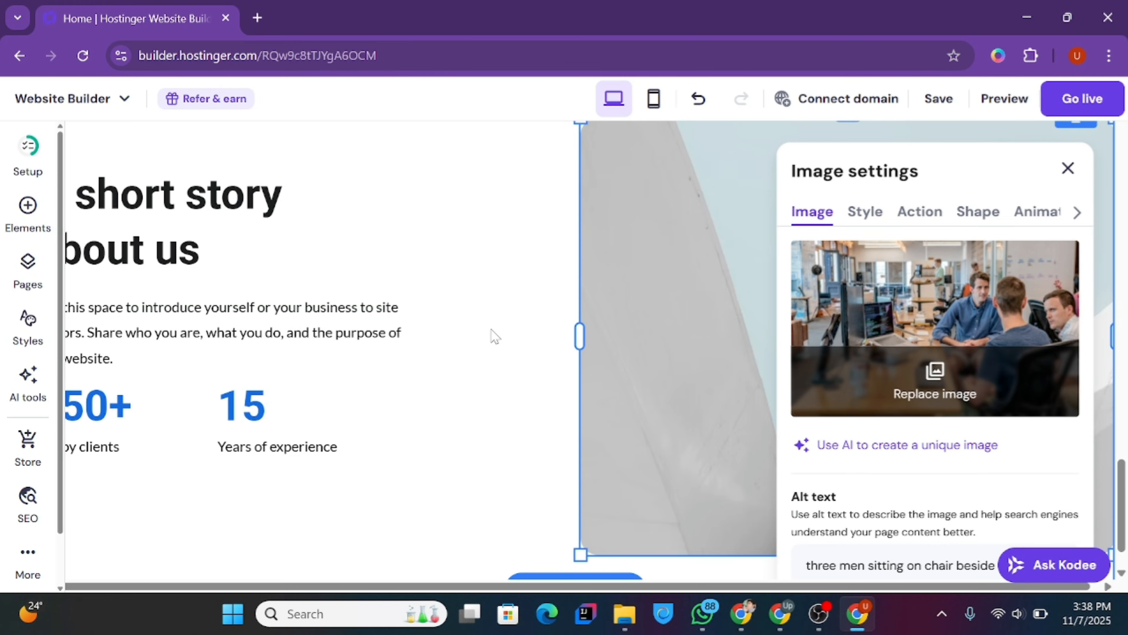
click(515, 316)
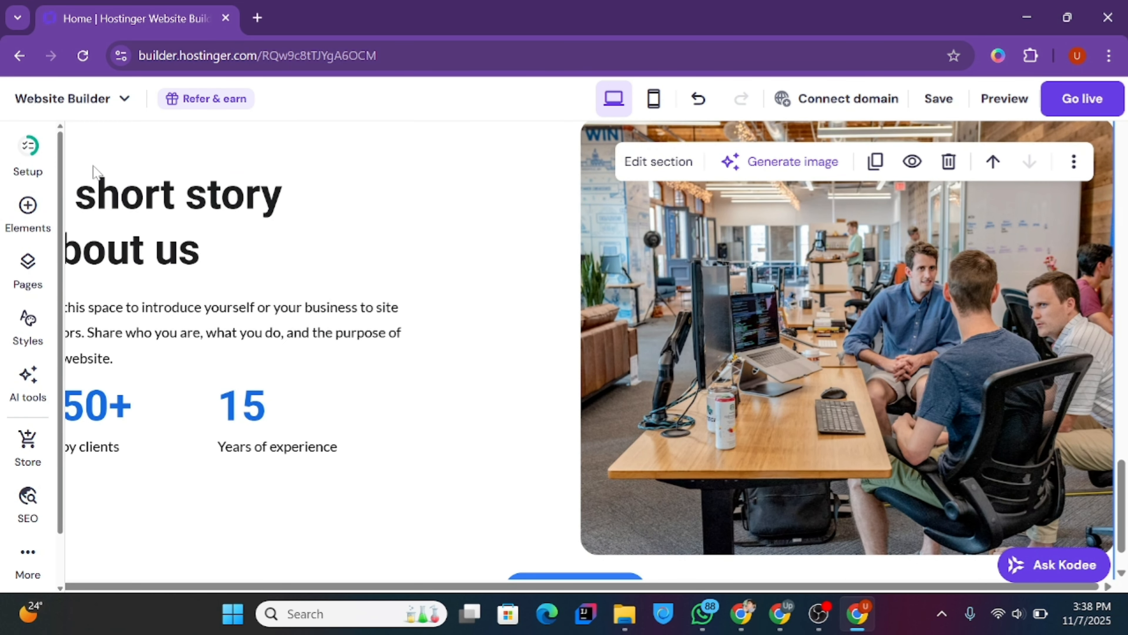
- Move the section's whole text block closer to the image and set the "A short story about us" heading in Poppins Regular
drag(92, 171, 295, 444)
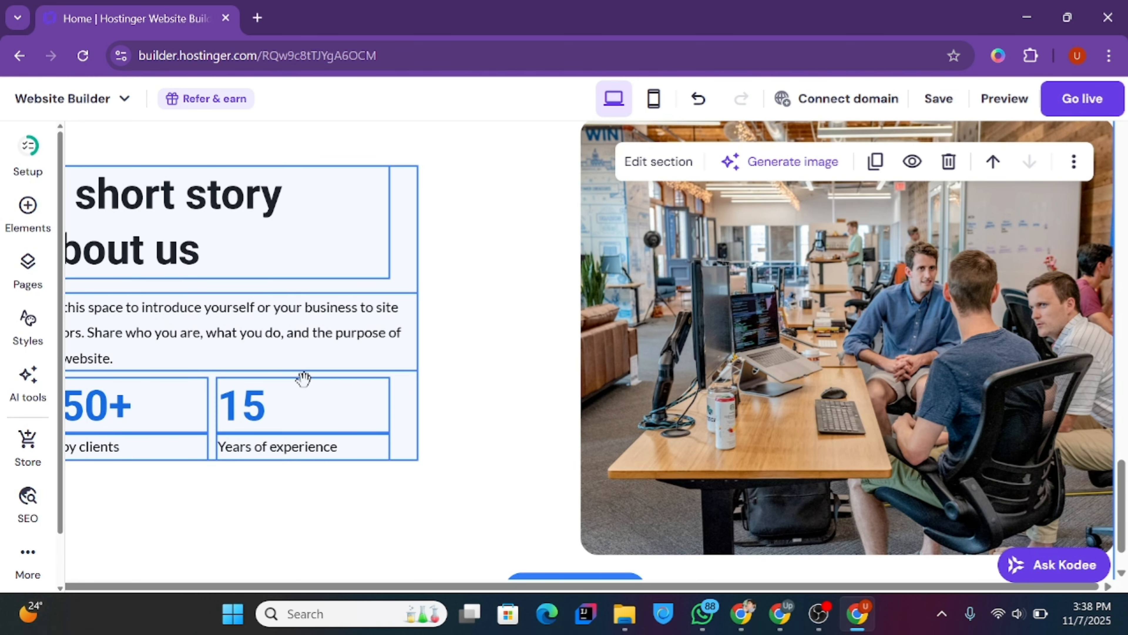
drag(304, 379, 397, 385)
click(272, 198)
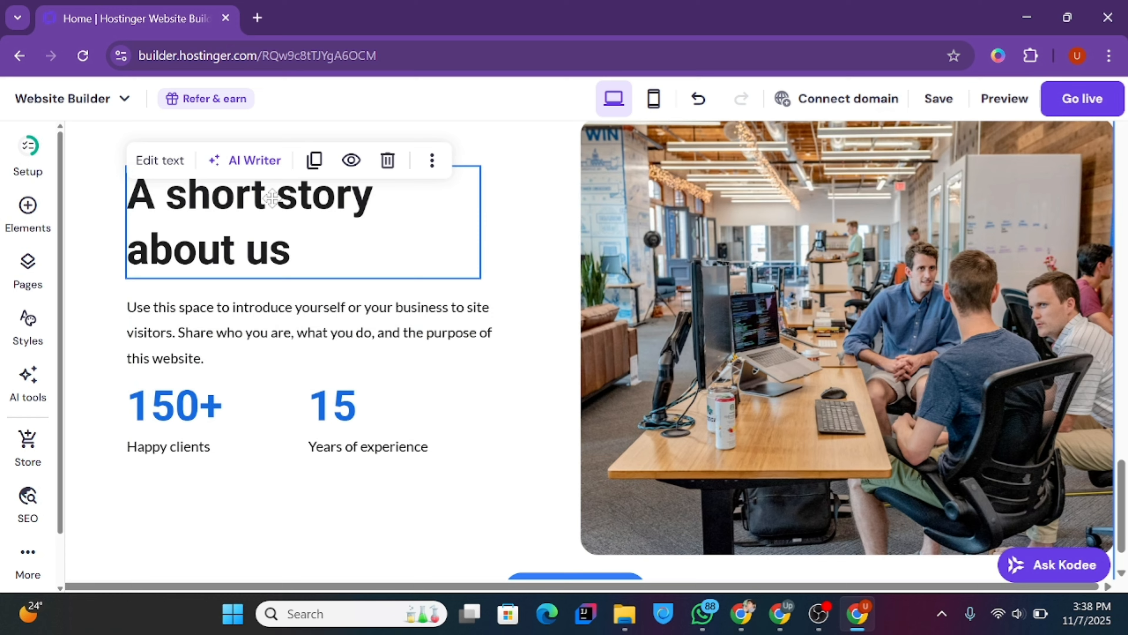
click(171, 161)
click(345, 164)
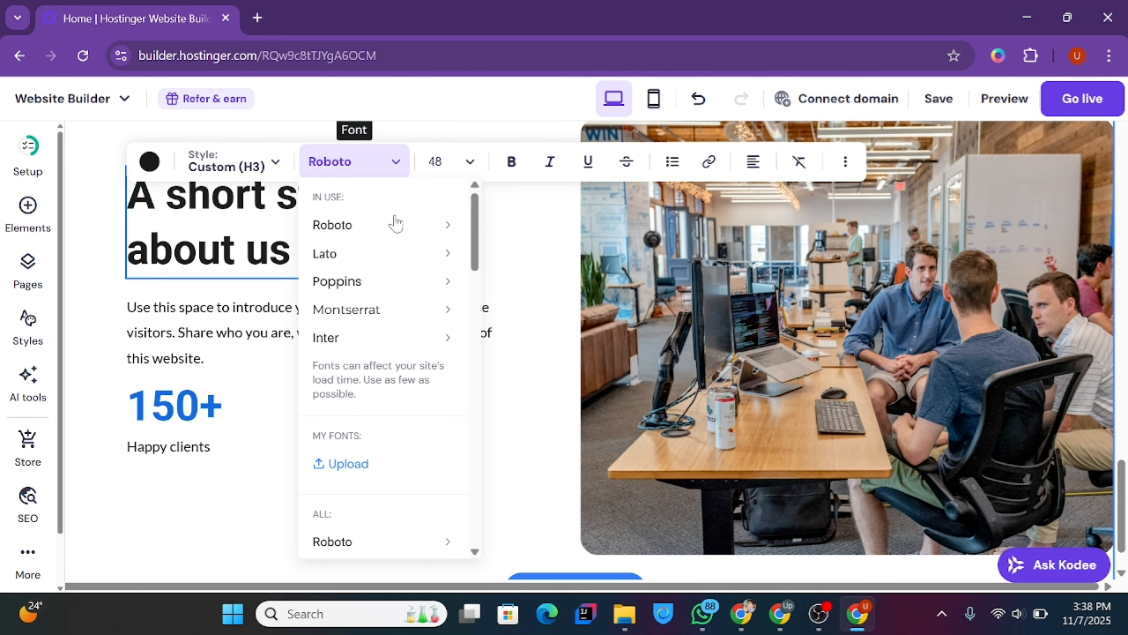
mouse_move(411, 280)
click(488, 316)
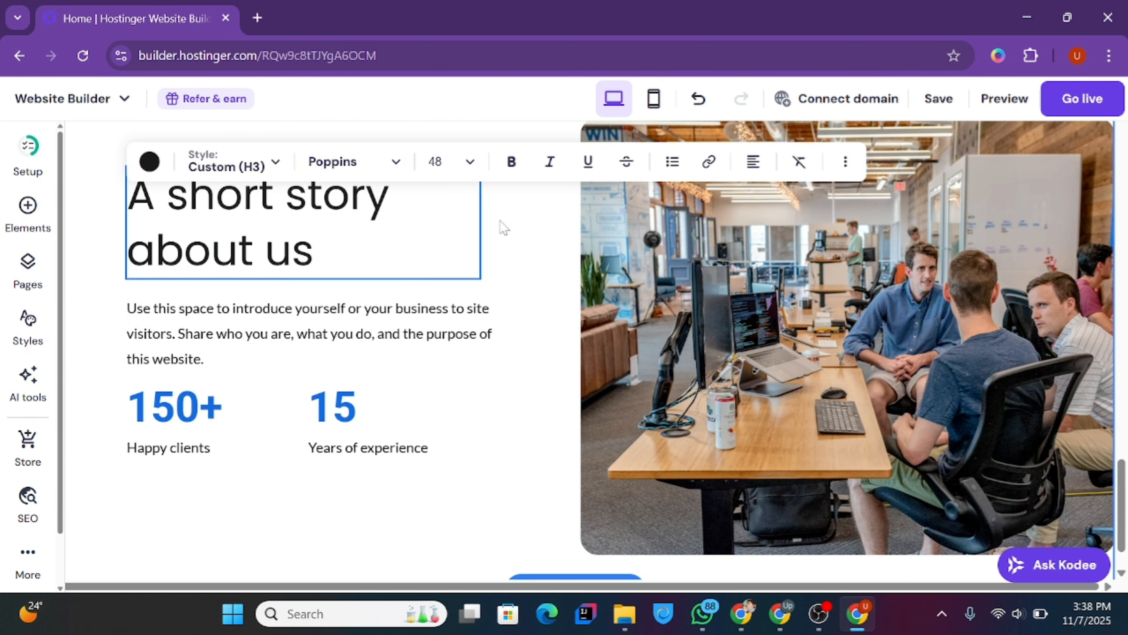
- Change the font of the introduction paragraph under the "A short story about us" heading to Montserrat Regular
click(368, 343)
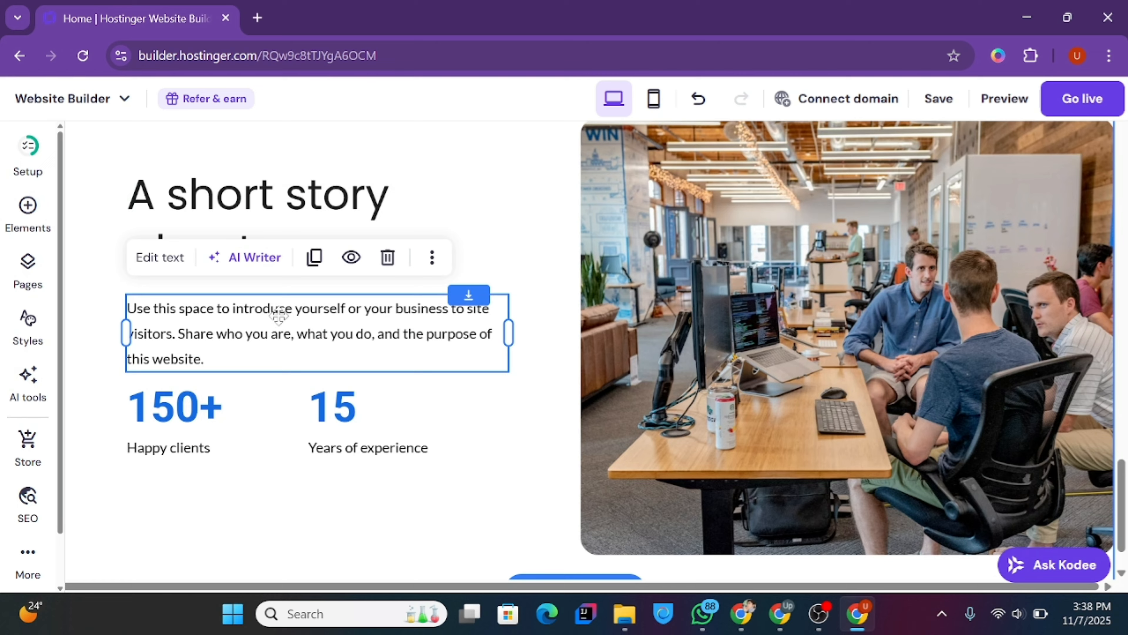
click(164, 262)
click(375, 267)
mouse_move(448, 314)
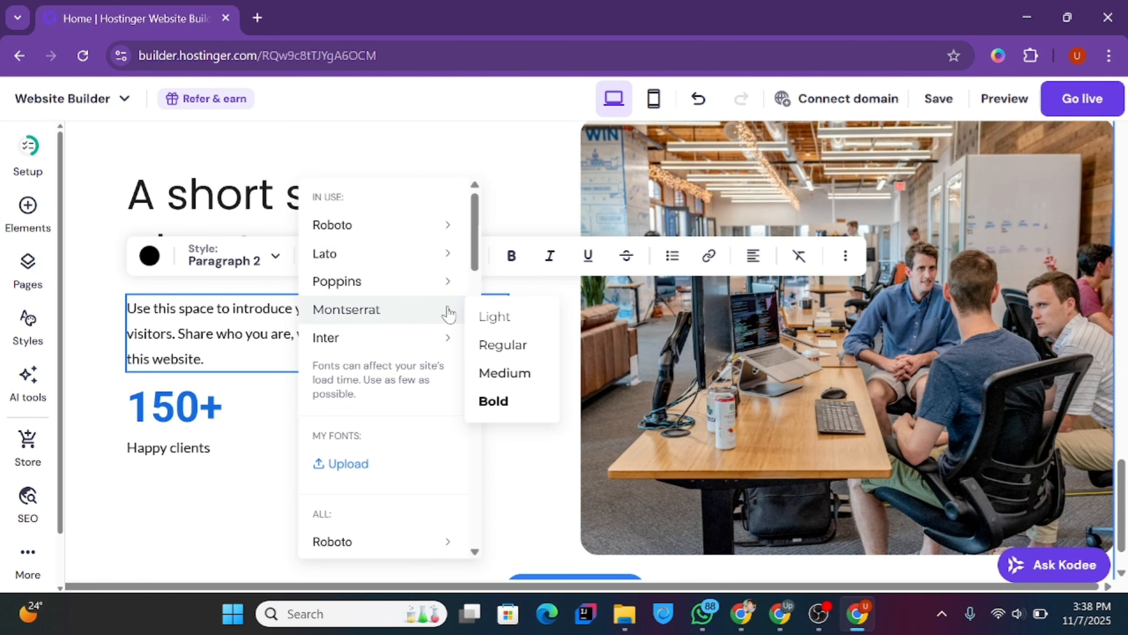
click(489, 345)
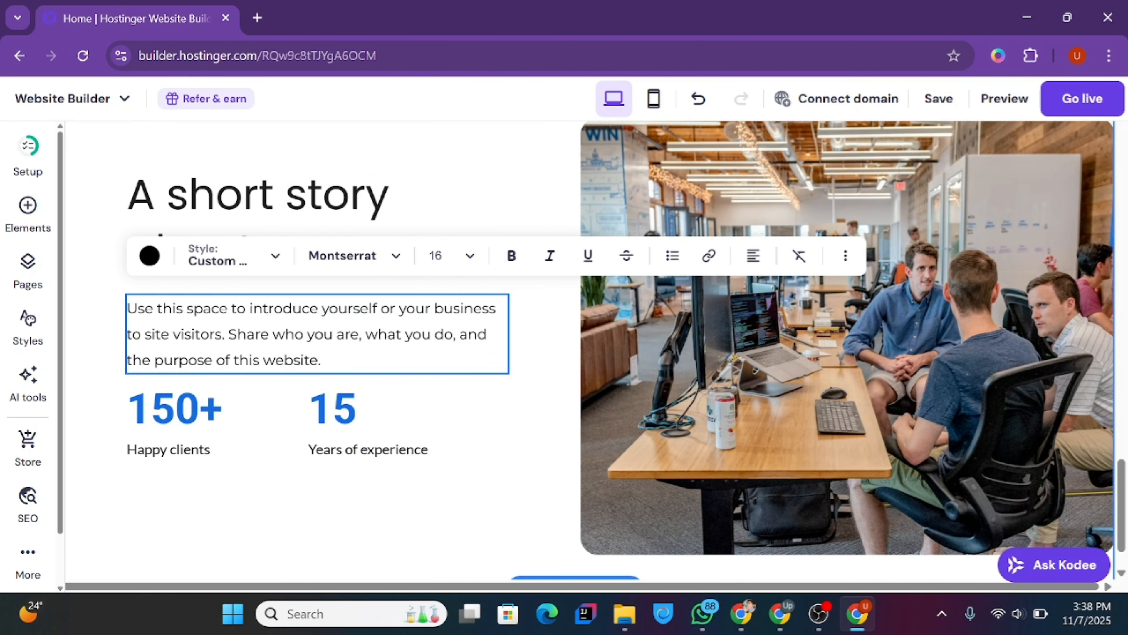
- Change the font of the "150+" figure to Poppins Regular
click(210, 400)
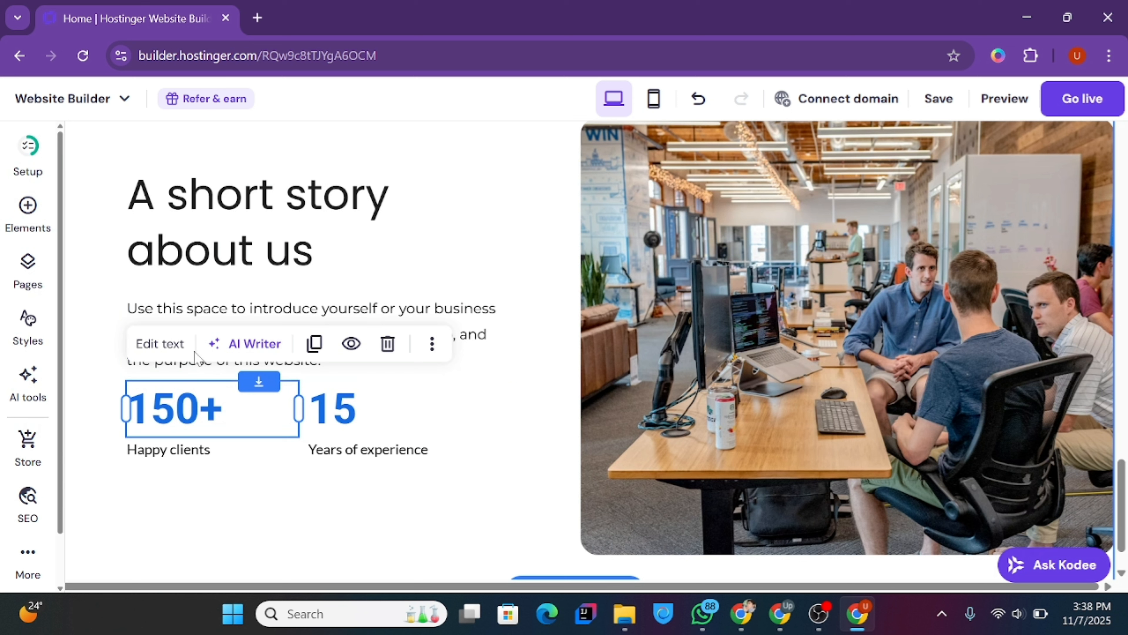
click(175, 347)
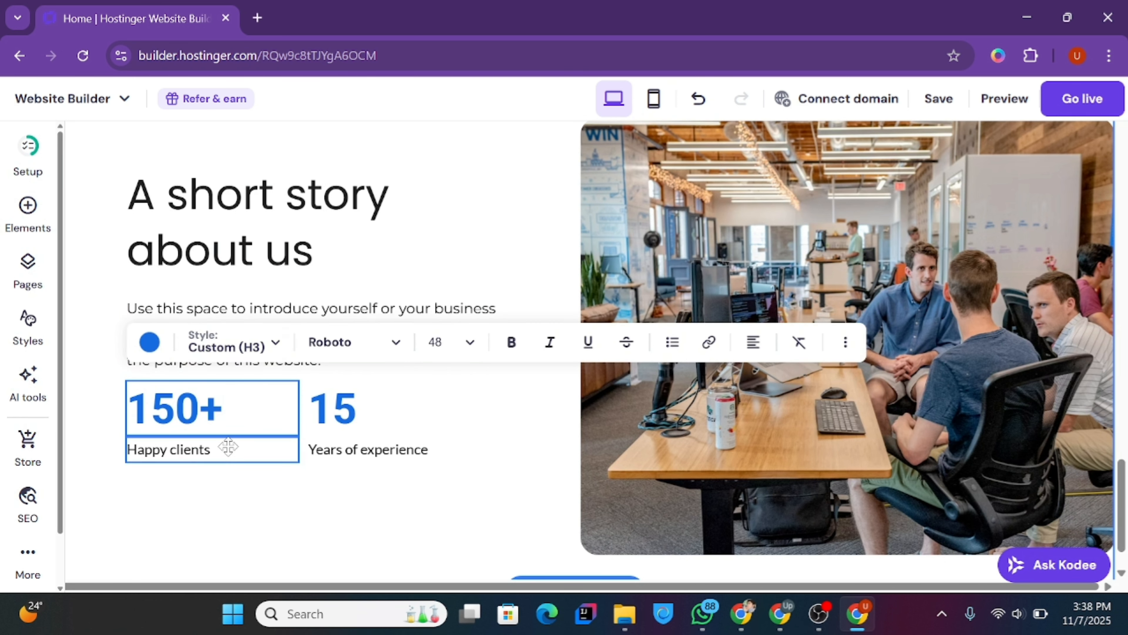
click(355, 342)
mouse_move(413, 269)
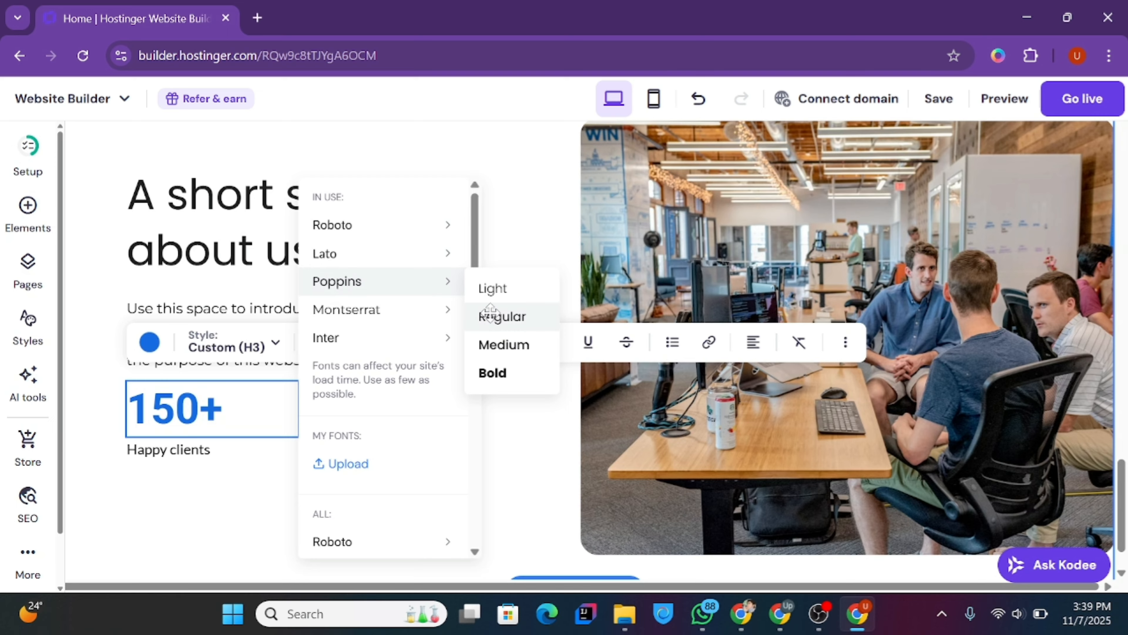
click(491, 315)
- Change the font of the "15" figure above "Years of experience" to Poppins Regular
click(390, 397)
click(337, 346)
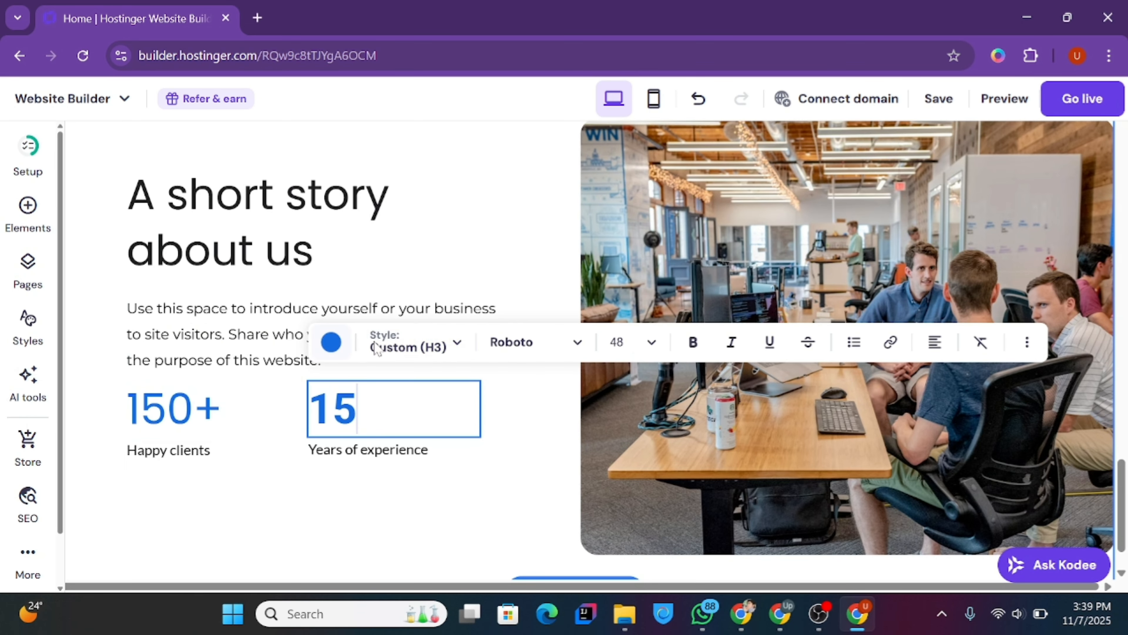
click(533, 342)
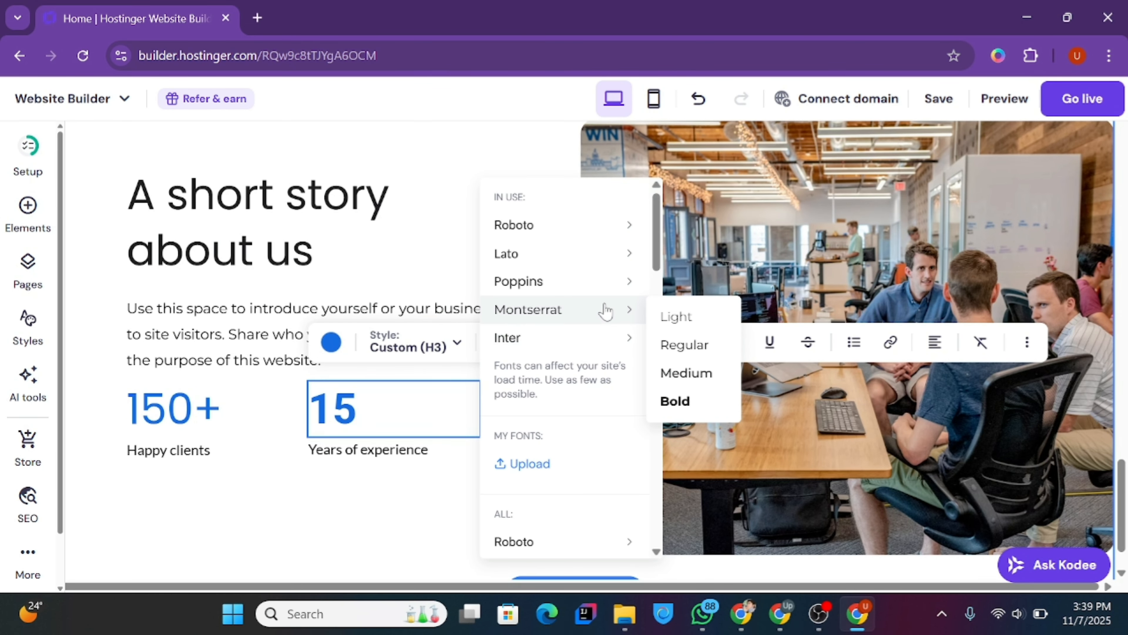
mouse_move(631, 282)
click(687, 316)
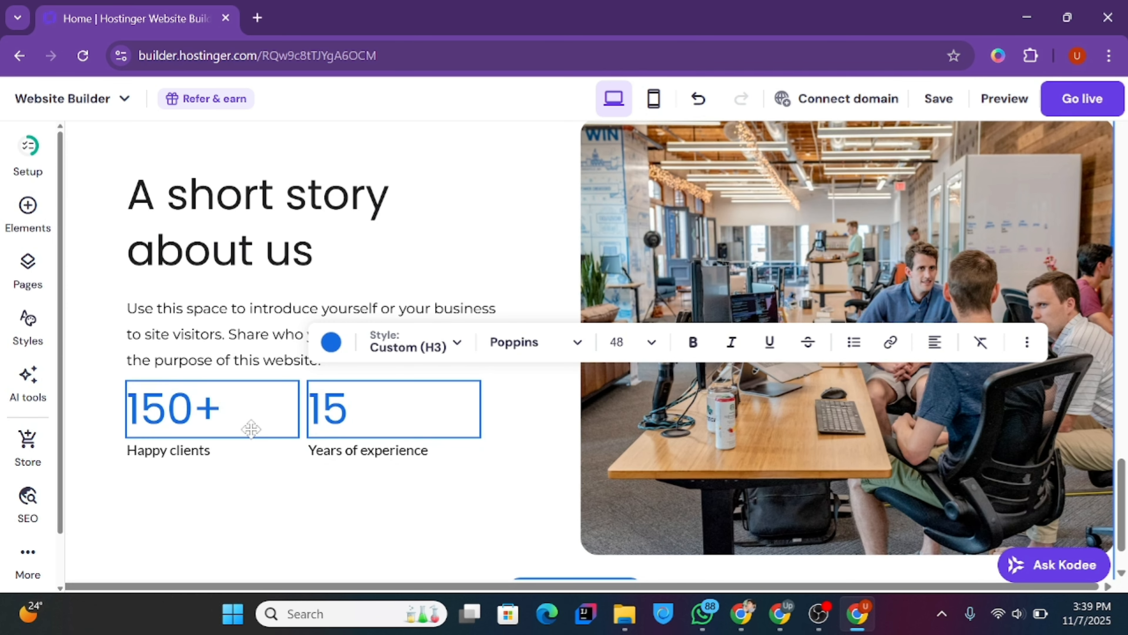
- Change the font of the "Happy clients" label to Montserrat Regular
click(182, 362)
click(160, 398)
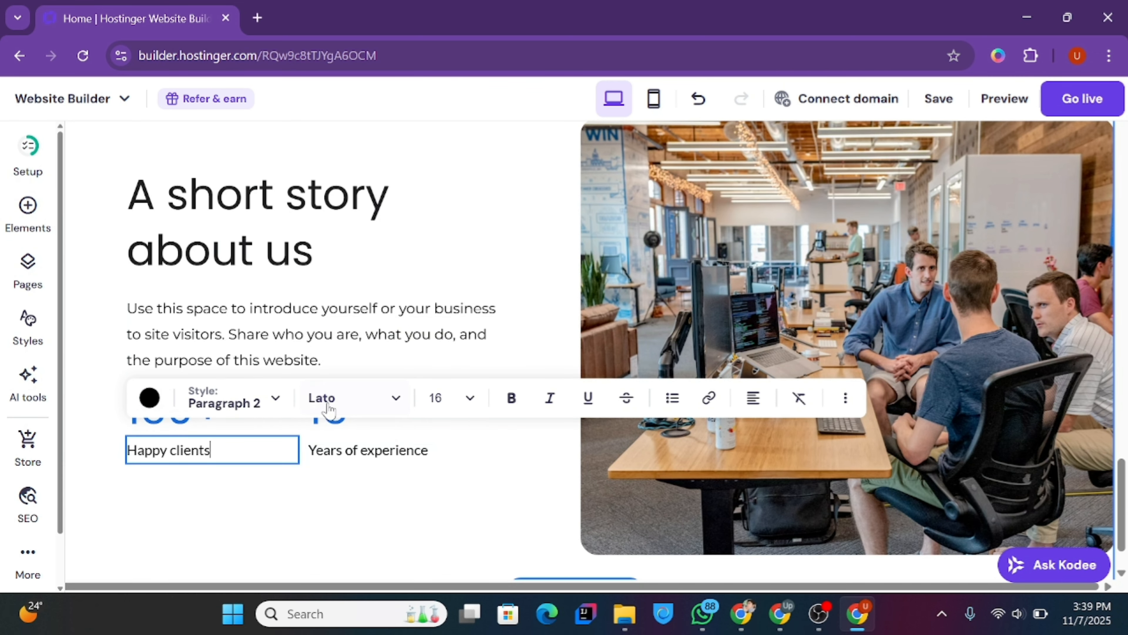
click(368, 403)
mouse_move(416, 278)
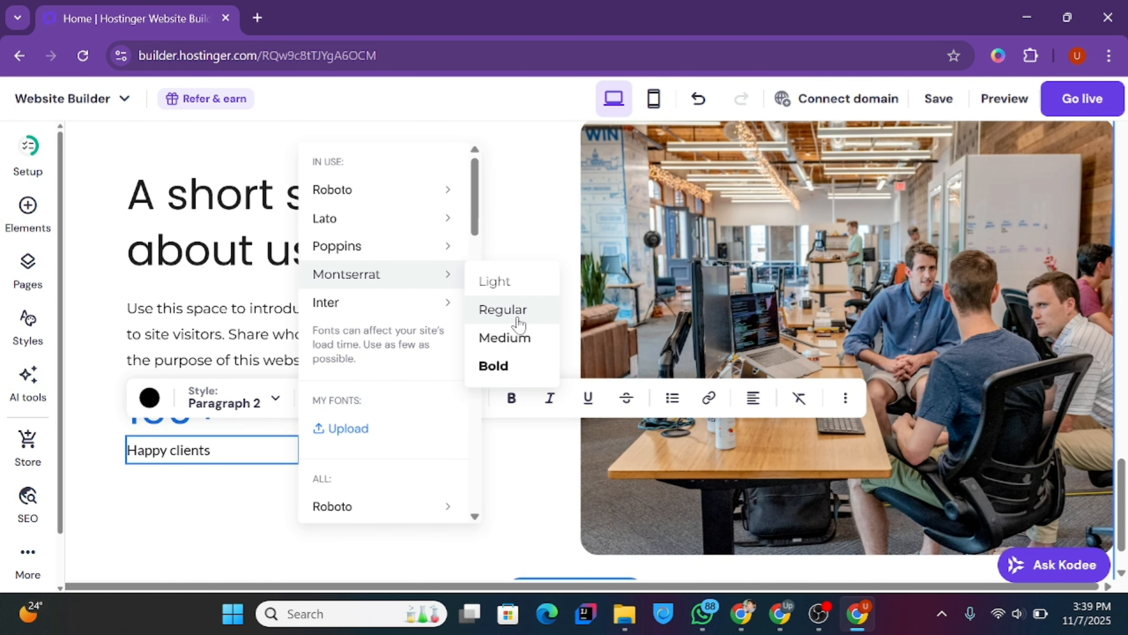
click(511, 311)
- Change the font of the "Years of experience" label to Montserrat Regular
click(380, 447)
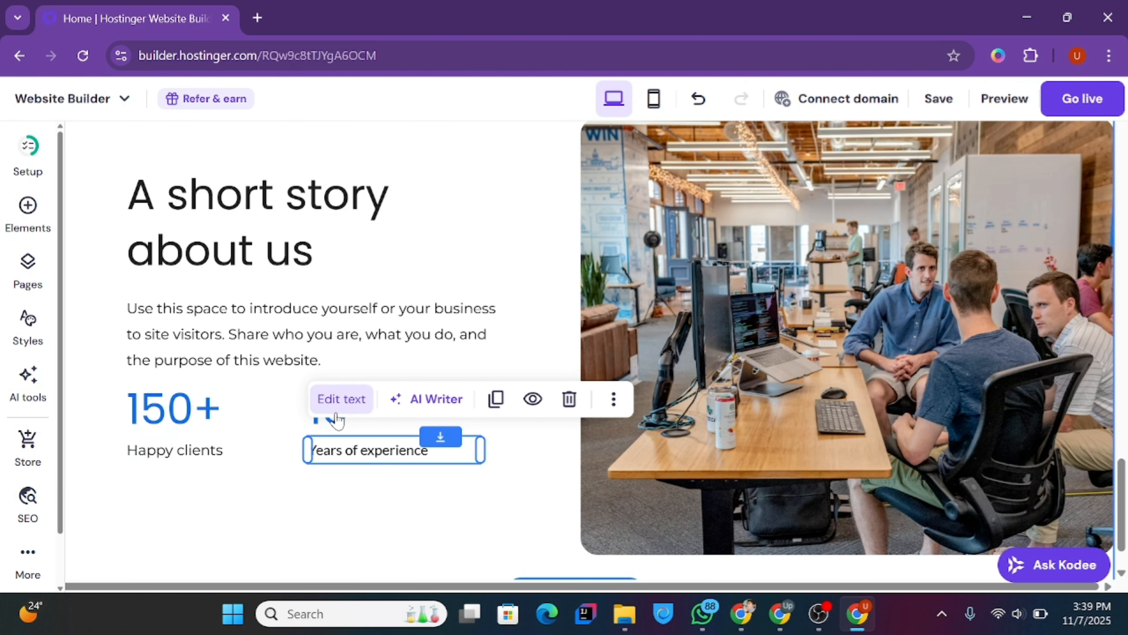
click(341, 398)
click(457, 400)
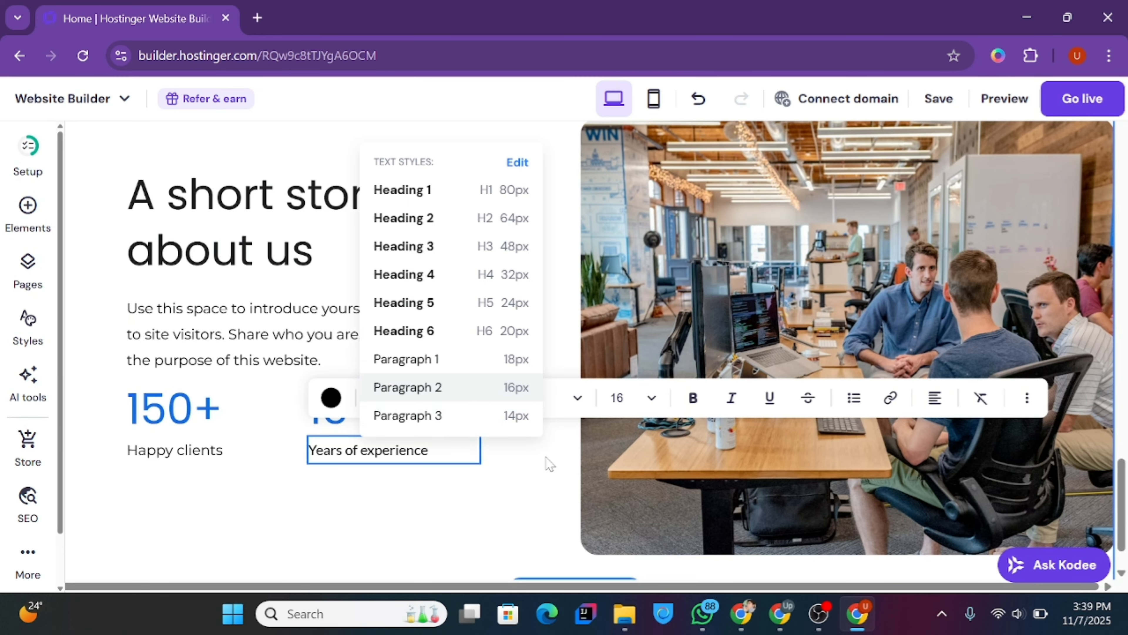
key(Escape)
click(349, 409)
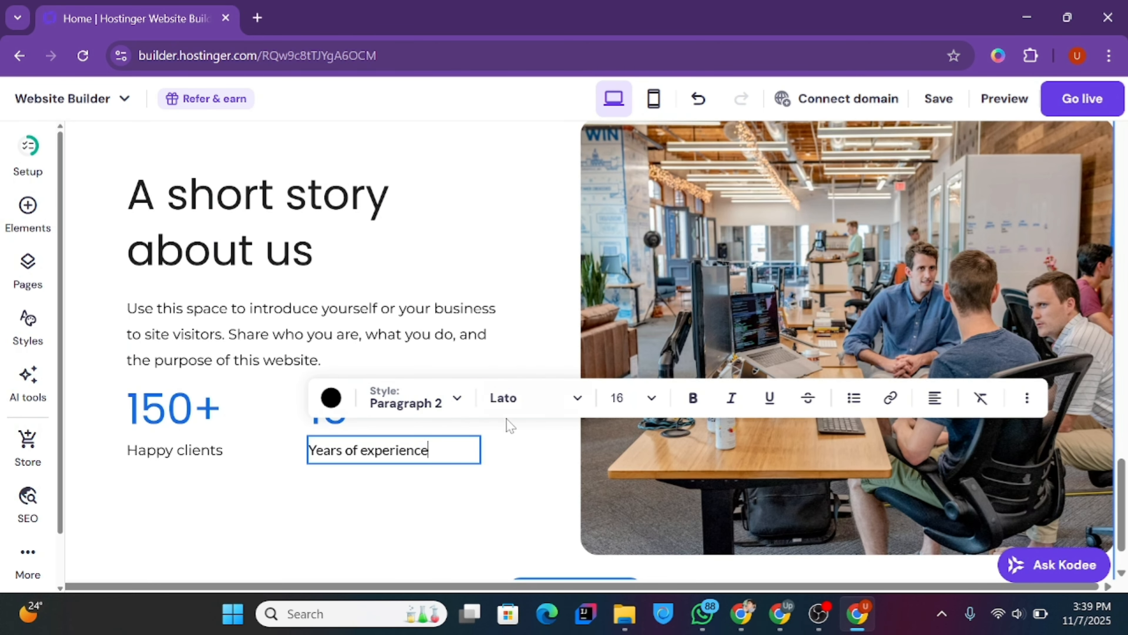
click(514, 403)
mouse_move(611, 284)
click(709, 317)
click(511, 494)
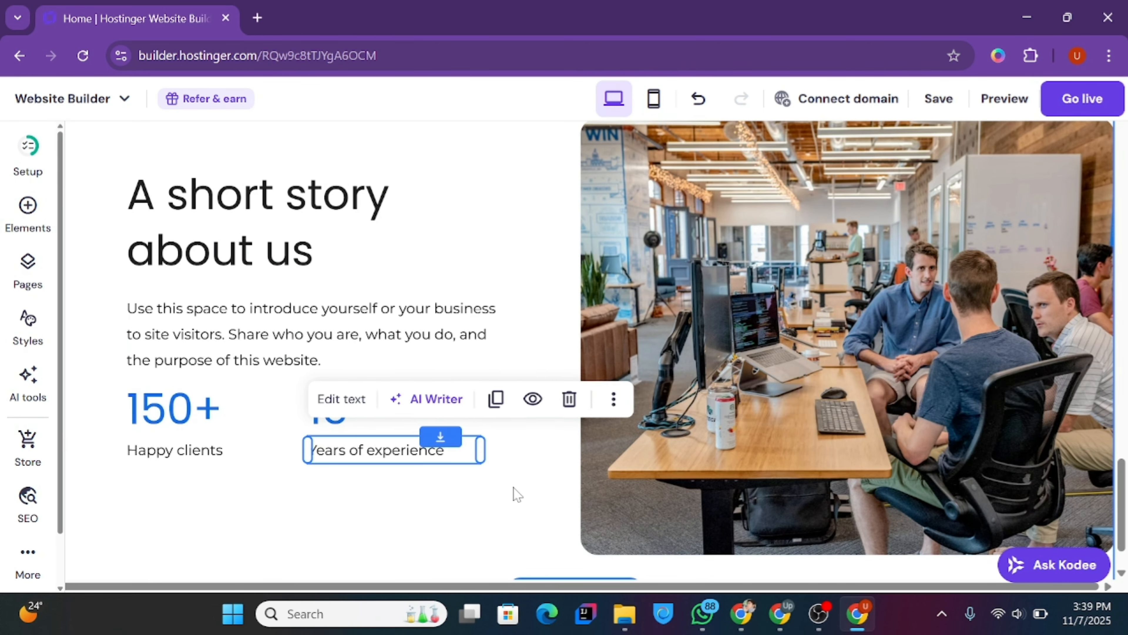
- Select all the elements of the "A short story about us" section together and shift them slightly to the left
drag(1121, 519, 1122, 495)
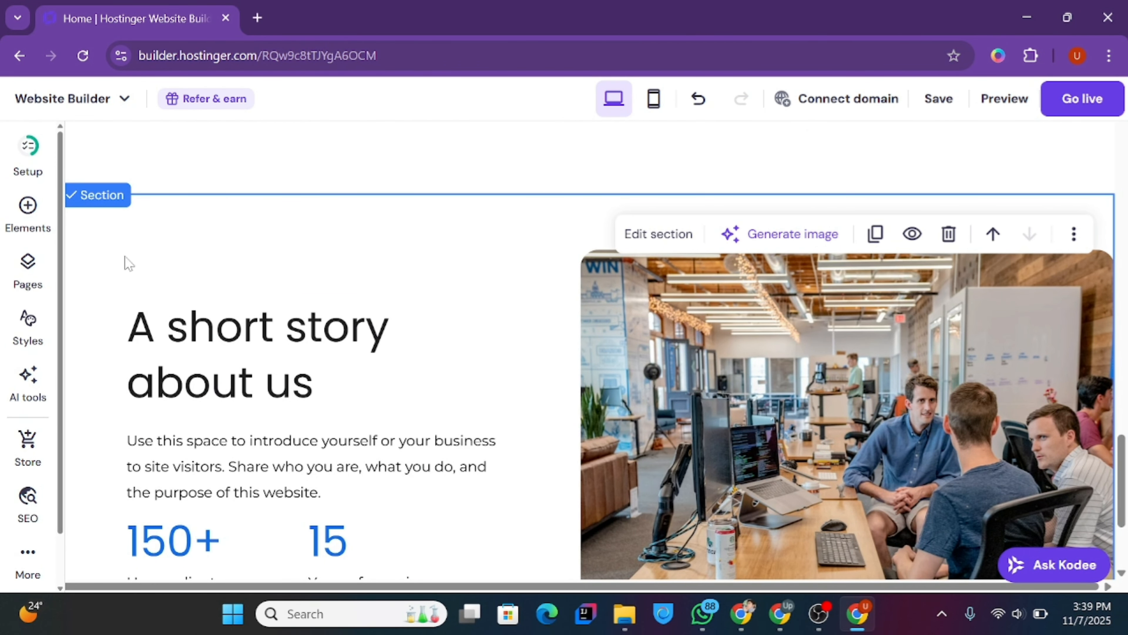
drag(114, 265, 628, 549)
drag(1126, 519, 1127, 532)
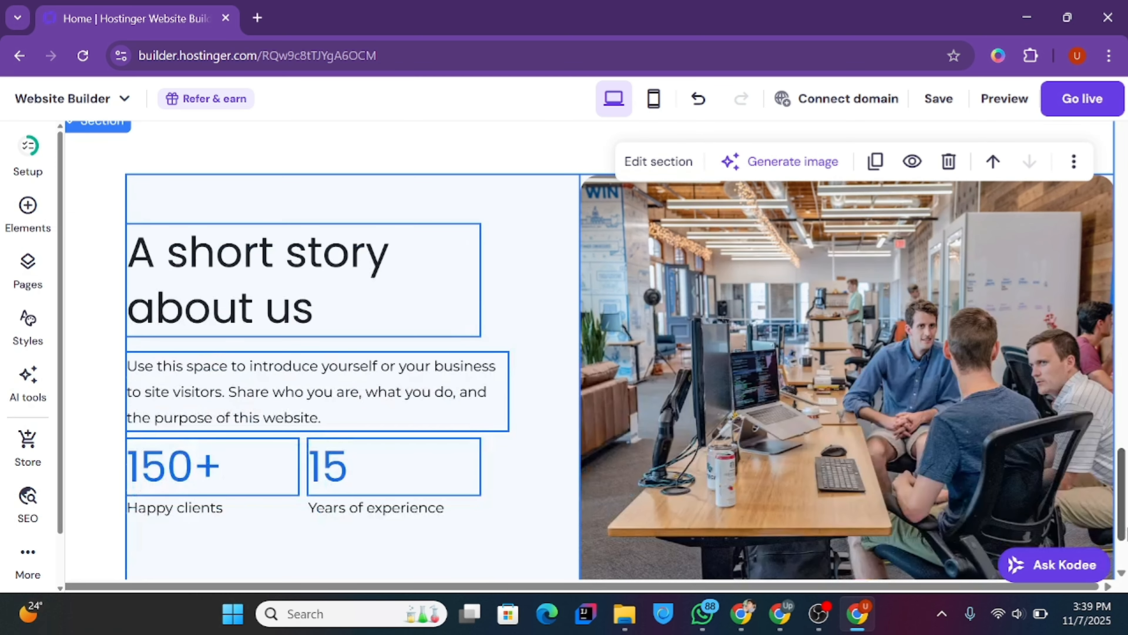
drag(94, 187, 805, 532)
drag(879, 459, 837, 457)
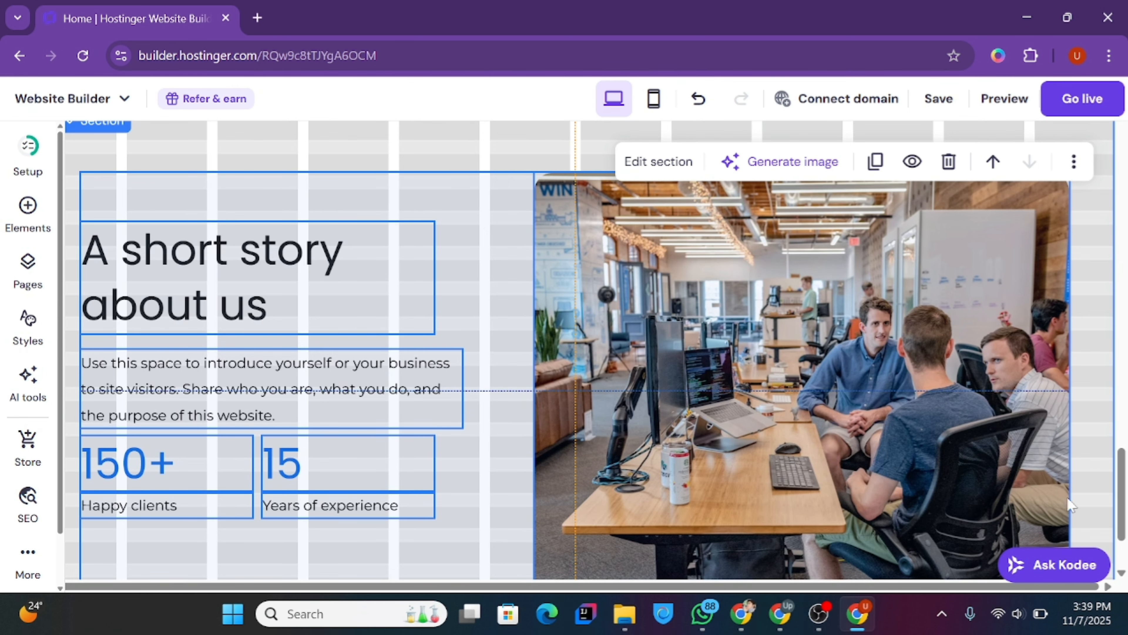
- Save the website, look through its desktop preview, and return to the editor
scroll(1123, 565, down, 3)
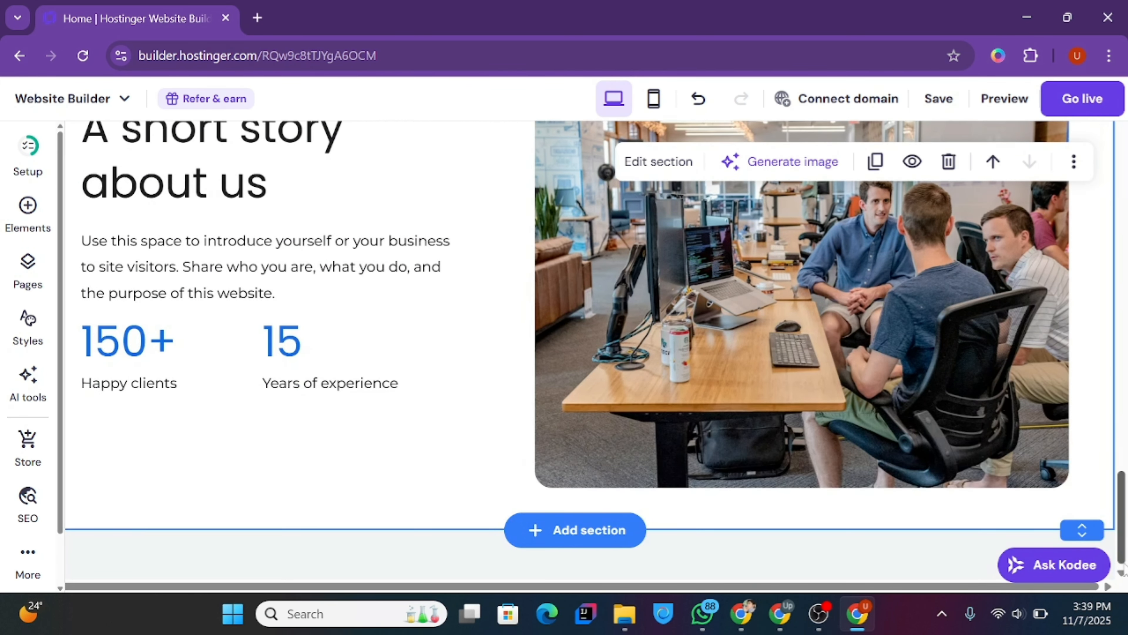
scroll(1123, 573, up, 6)
click(937, 99)
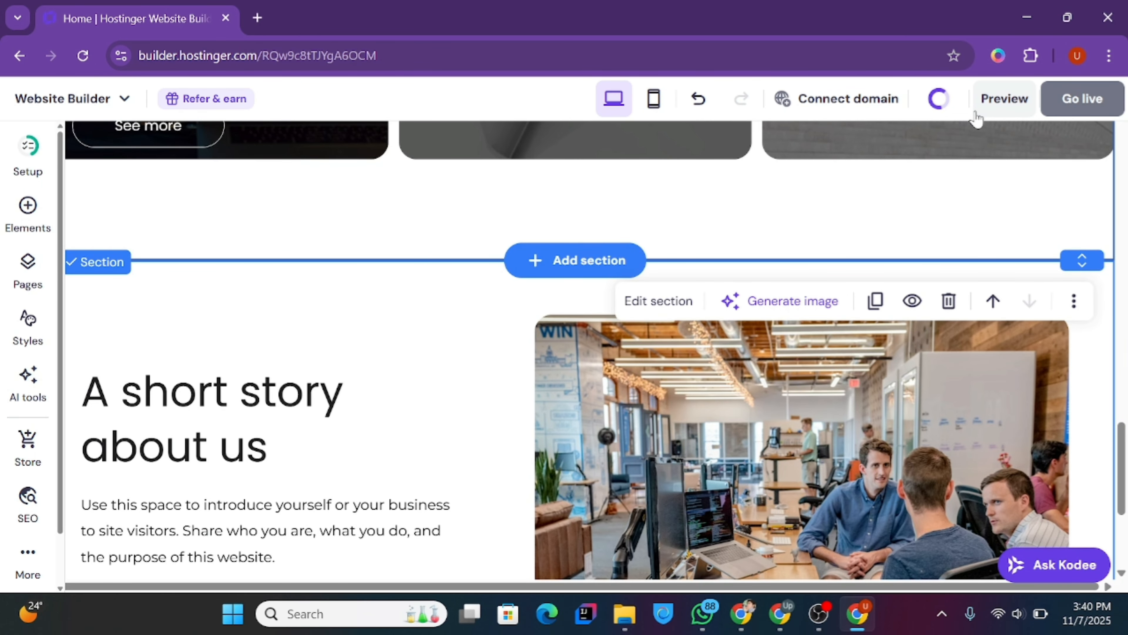
click(1002, 102)
scroll(1122, 226, down, 4)
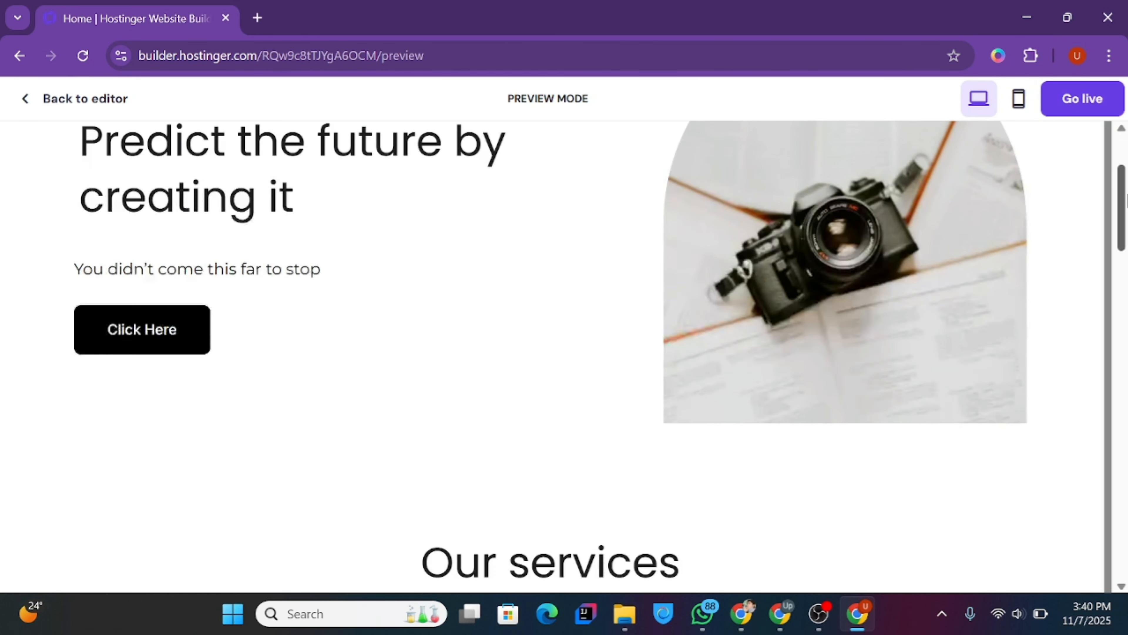
drag(1122, 227, 1126, 169)
click(76, 98)
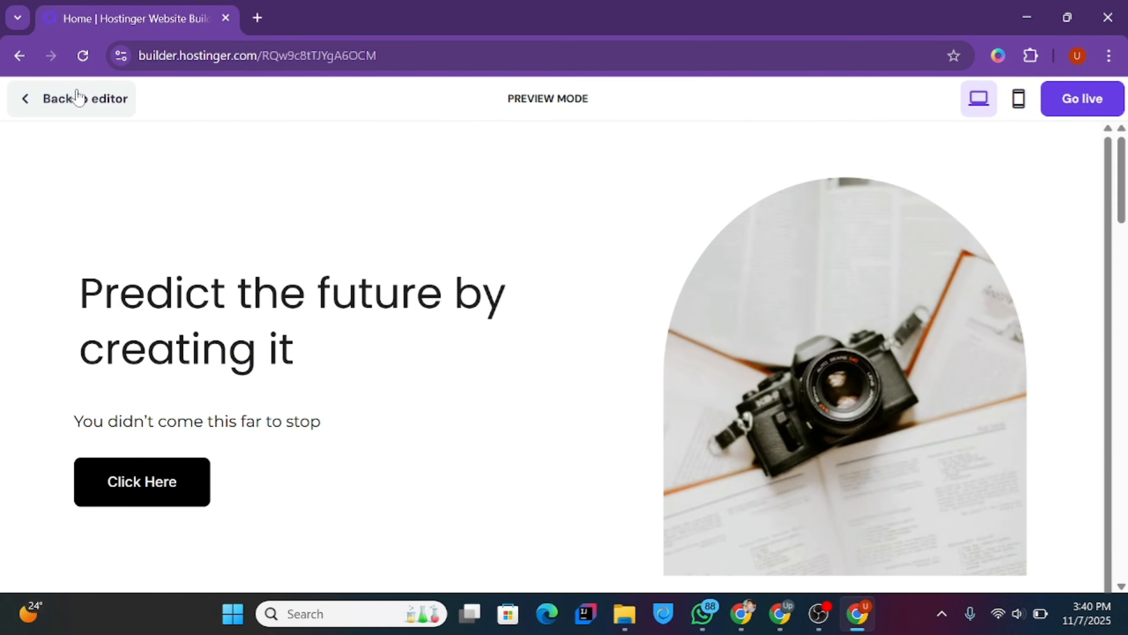
- Set the background color of the "Predict the future by creating it" section to light gray #ebebeb
mouse_move(1126, 191)
mouse_down()
mouse_move(1116, 359)
mouse_move(1116, 165)
mouse_move(1124, 391)
mouse_move(1124, 149)
mouse_move(1122, 221)
mouse_move(1115, 207)
mouse_up()
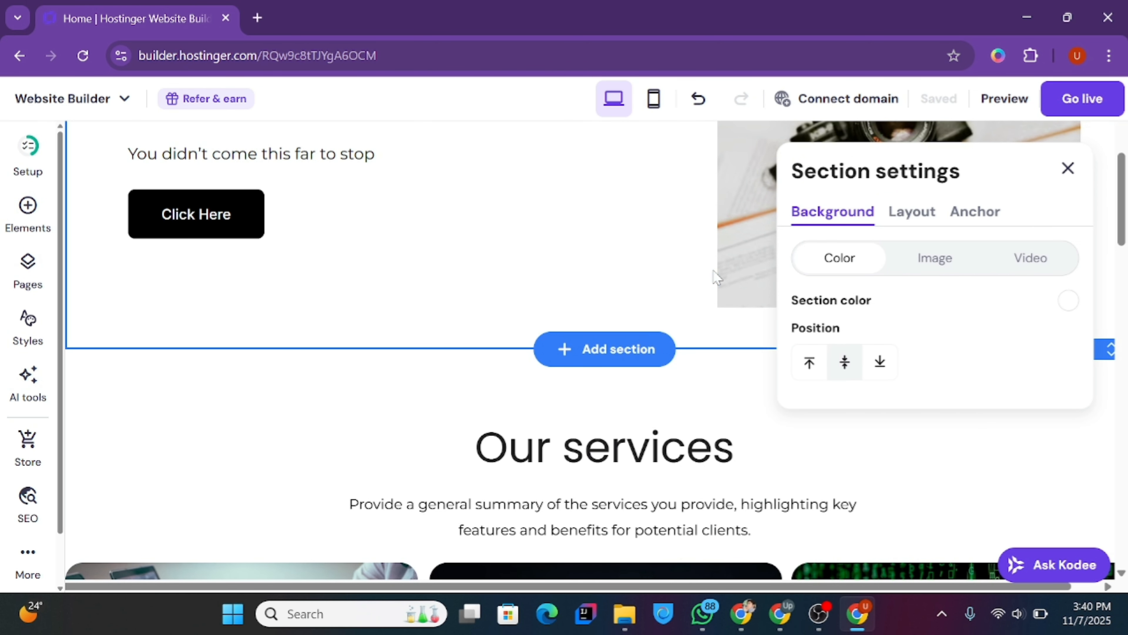
click(1069, 301)
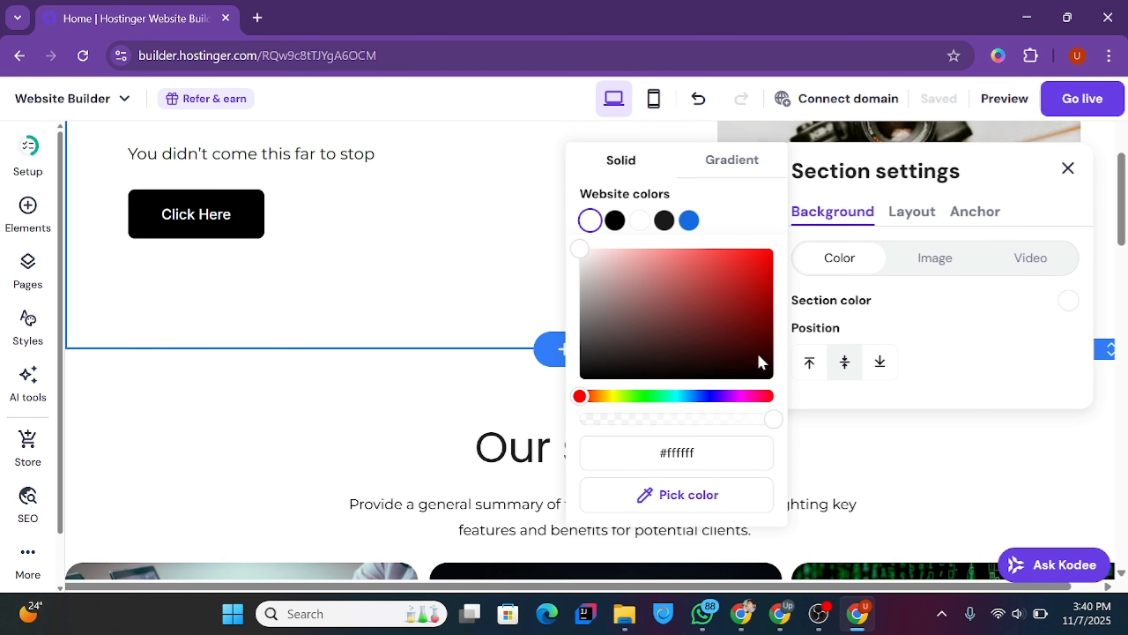
drag(577, 252, 572, 262)
click(493, 272)
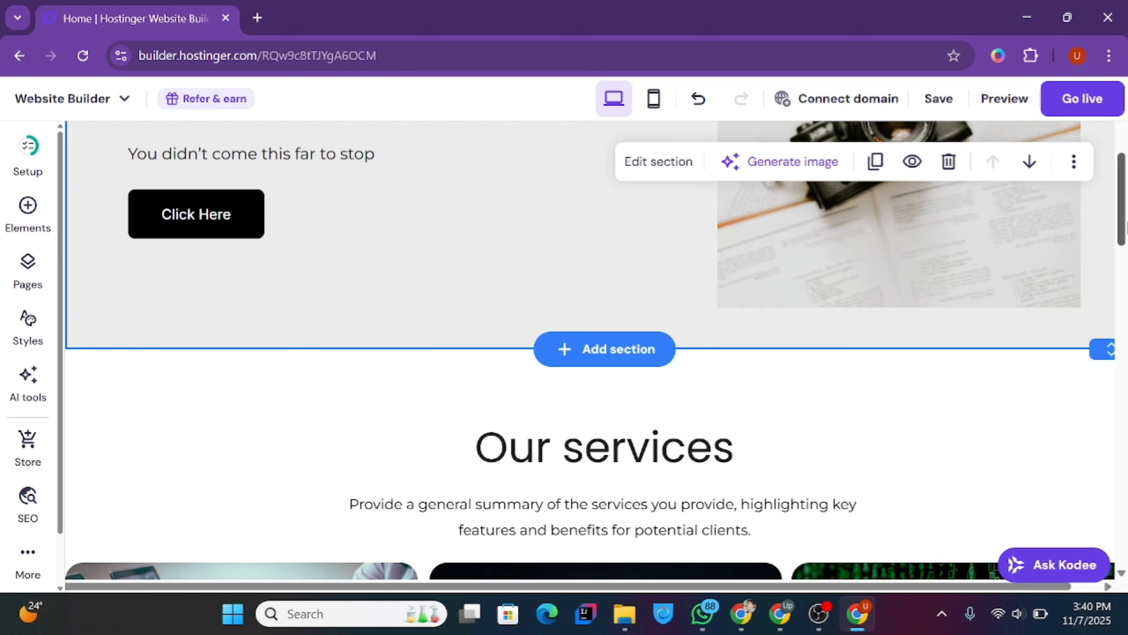
- Set the background color of the "Explore our products" section to the light gray website color #ebebeb
drag(1124, 219, 1125, 346)
scroll(856, 320, down, 1)
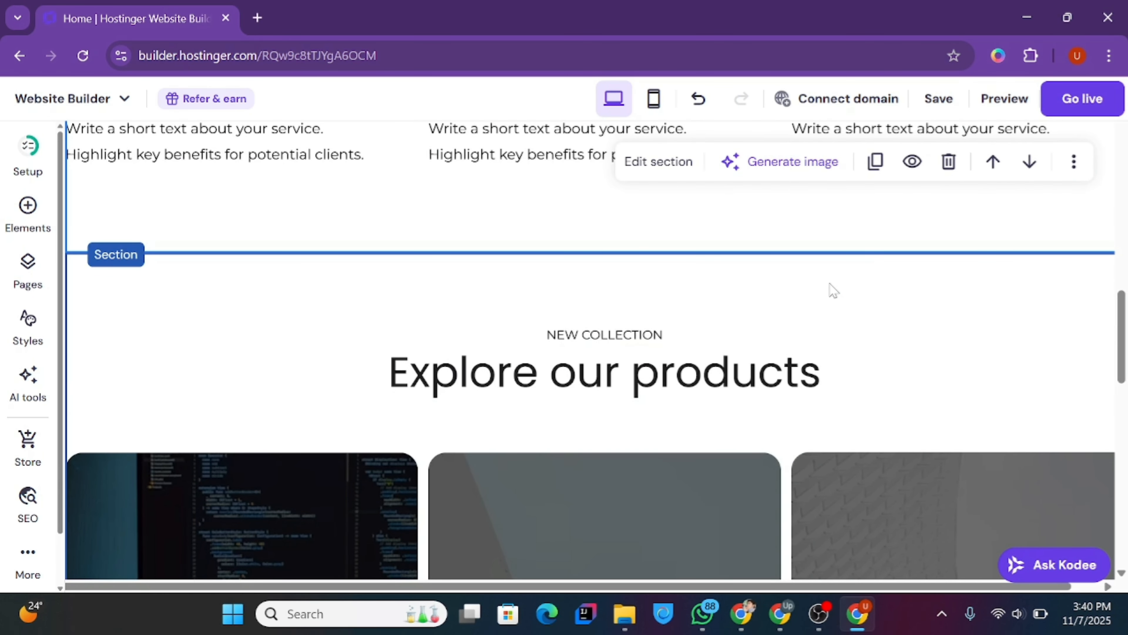
click(675, 294)
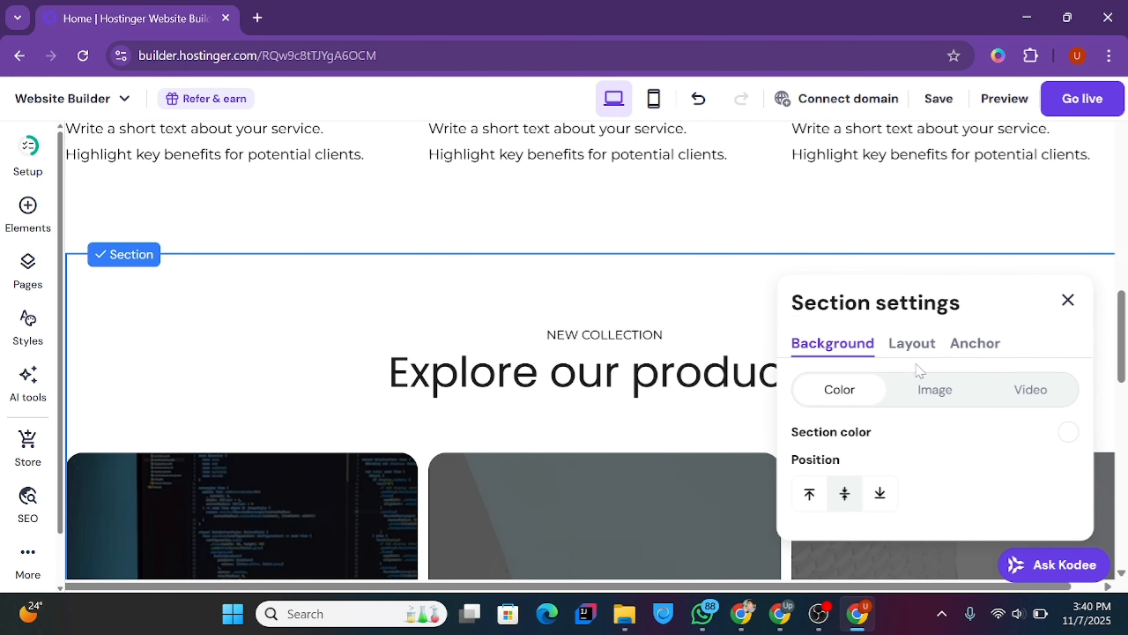
click(1065, 431)
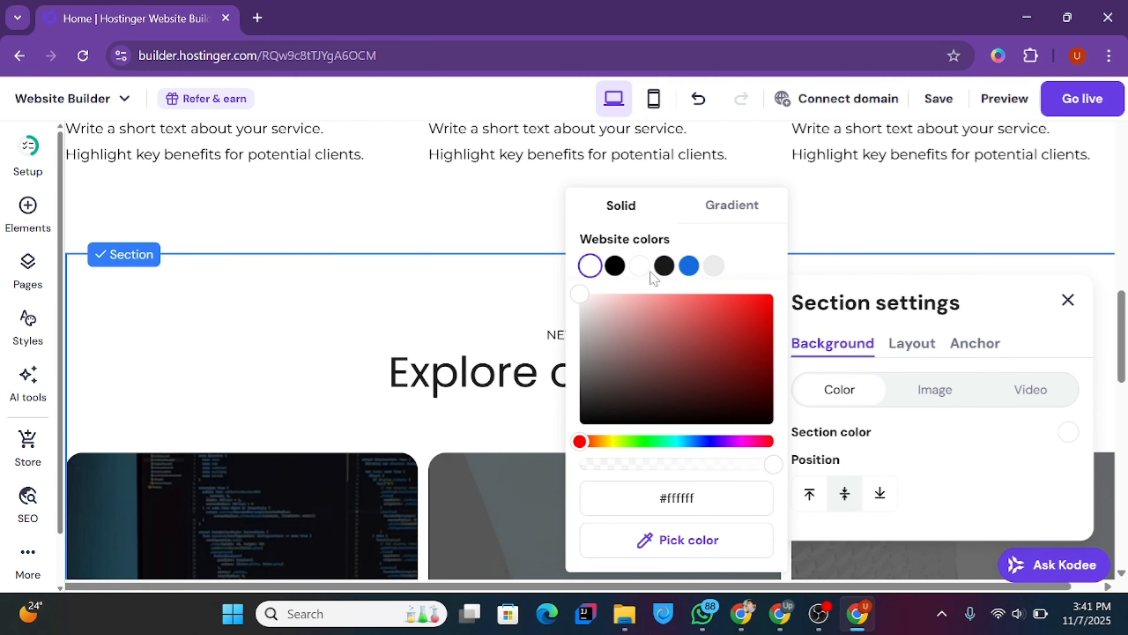
click(714, 266)
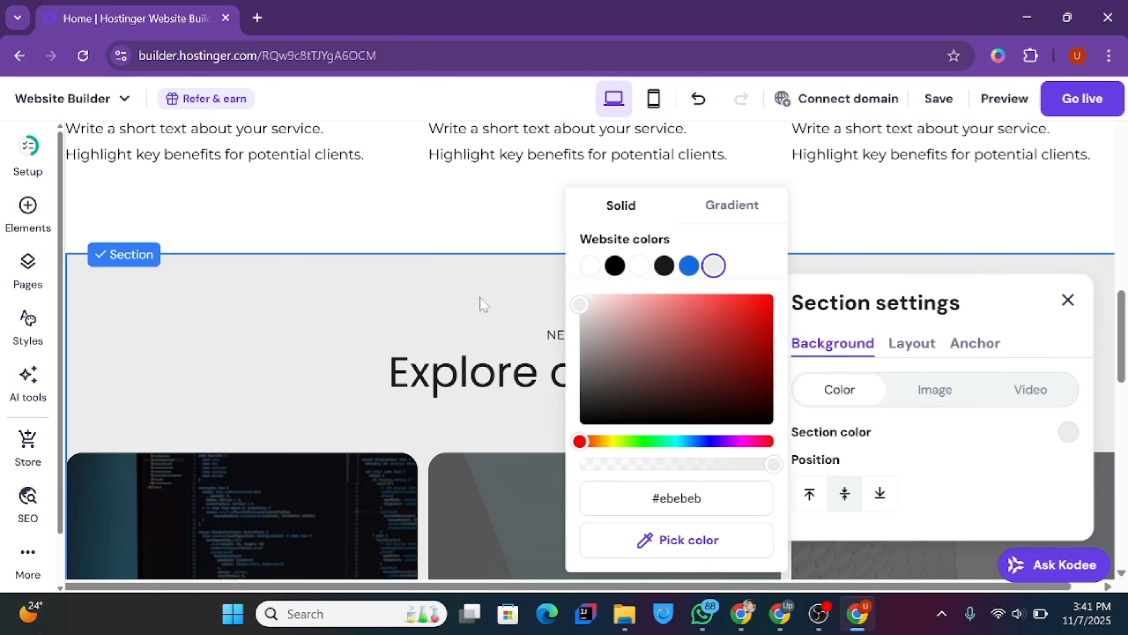
click(479, 302)
- Add the Projects section layout titled "Our projects", with two images beside project descriptions, below the "A short story about us" section
scroll(1119, 506, down, 6)
scroll(1118, 507, down, 5)
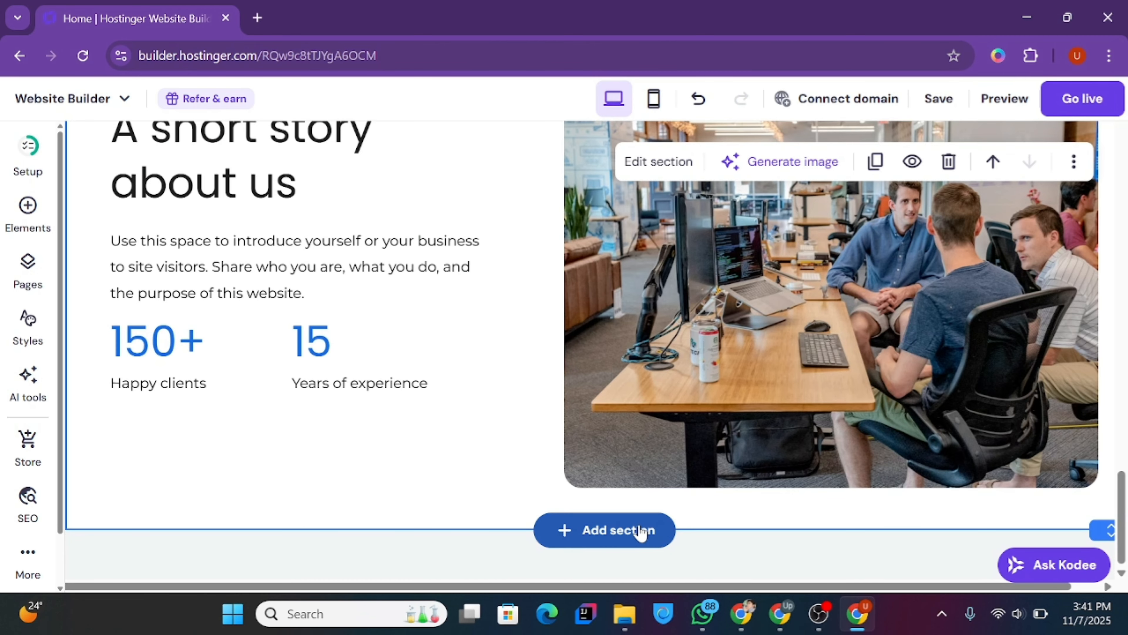
click(657, 547)
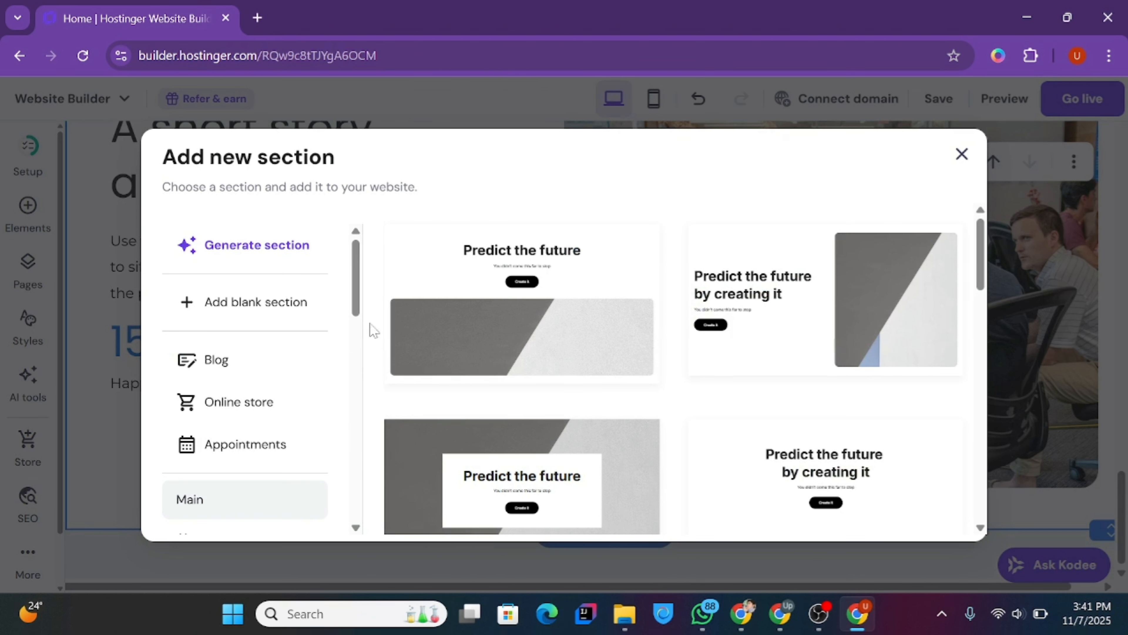
scroll(362, 327, down, 4)
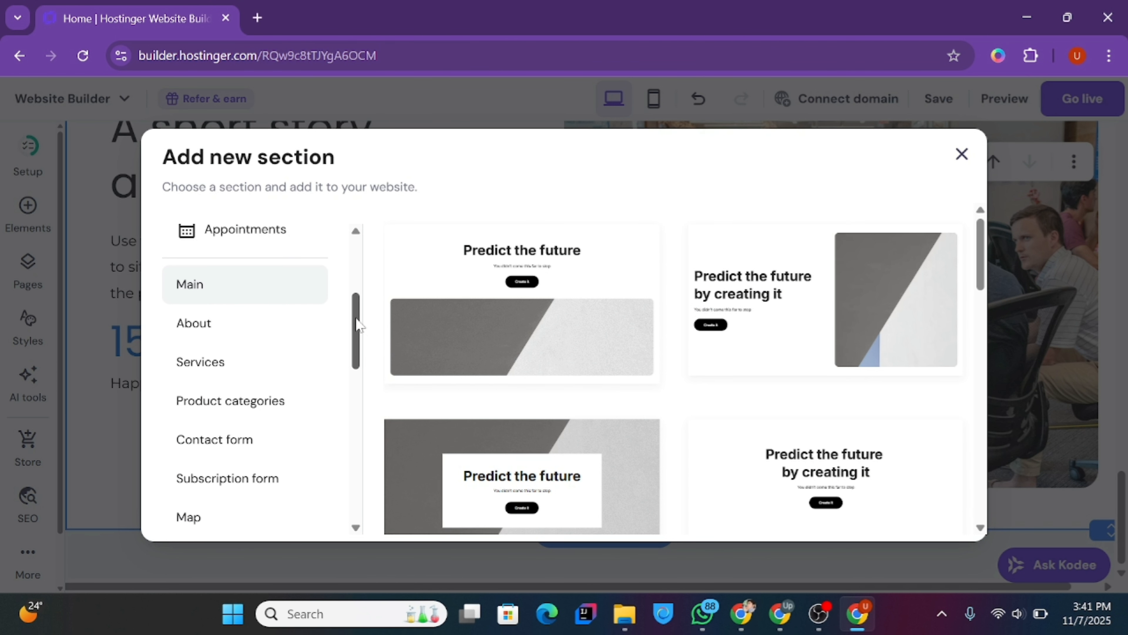
drag(358, 324, 358, 353)
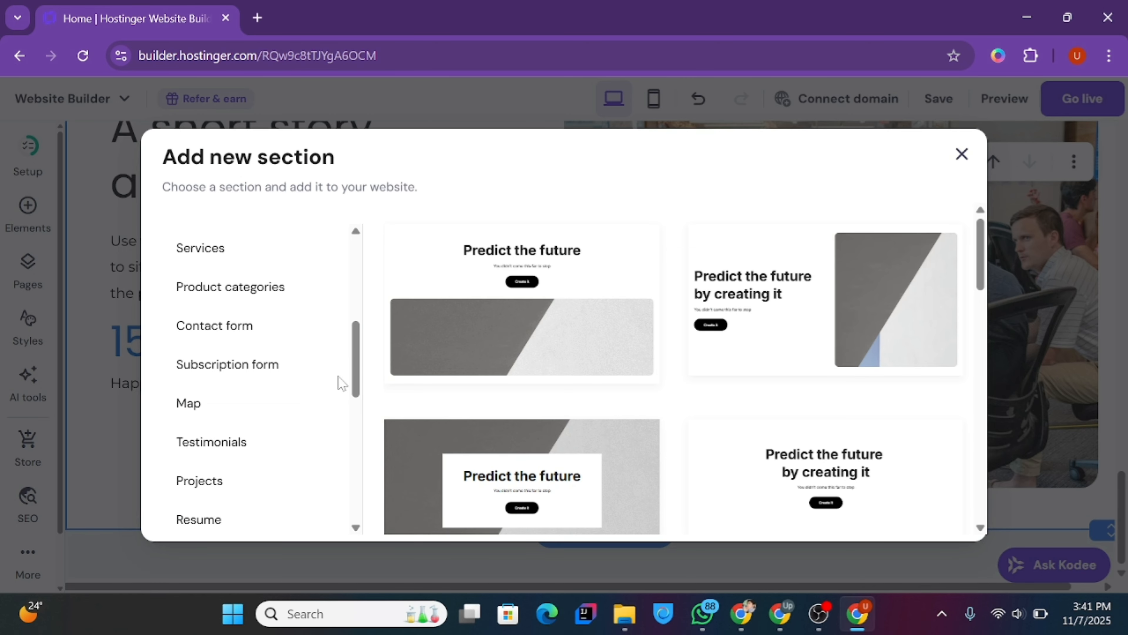
click(262, 450)
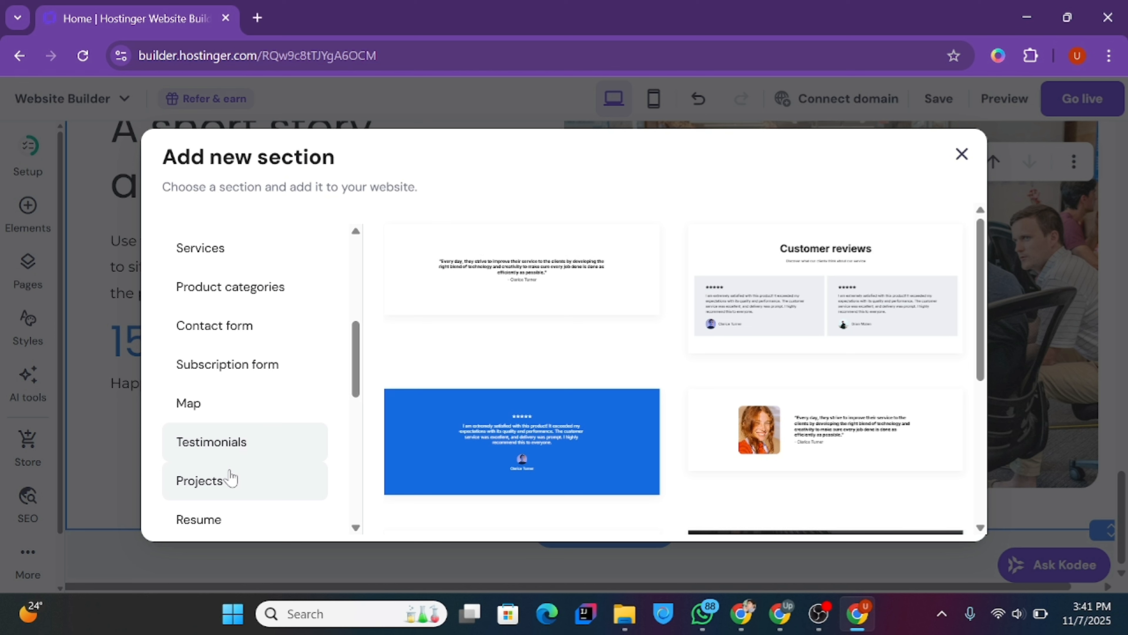
click(231, 478)
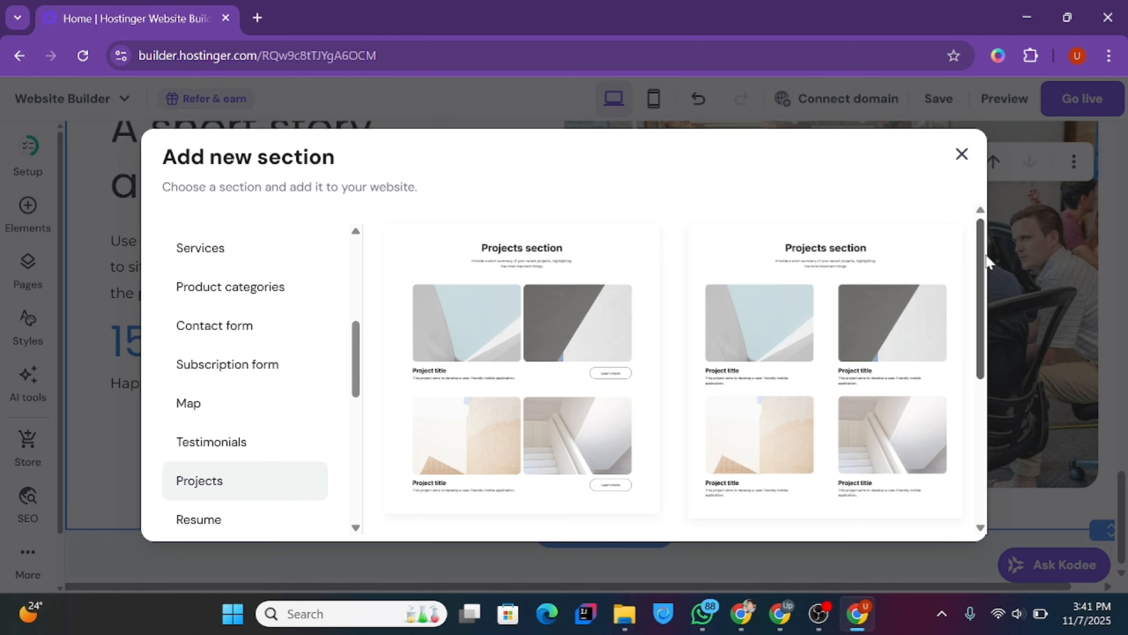
drag(982, 254, 959, 413)
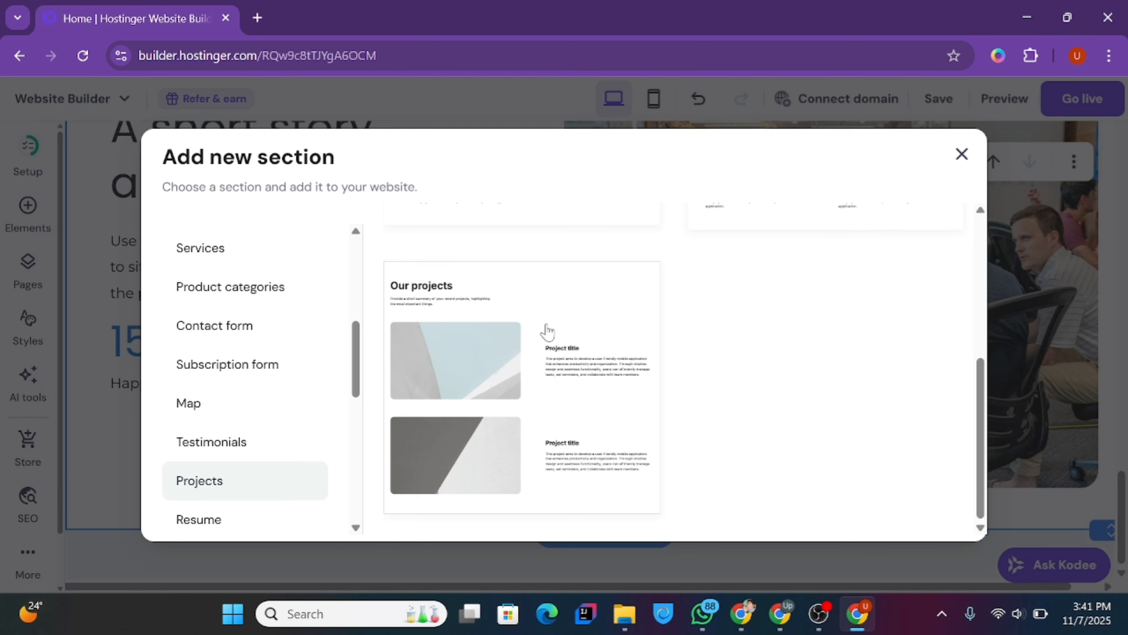
click(547, 330)
- Change the font of the "Our projects" heading to Poppins Regular
drag(1122, 516, 1126, 470)
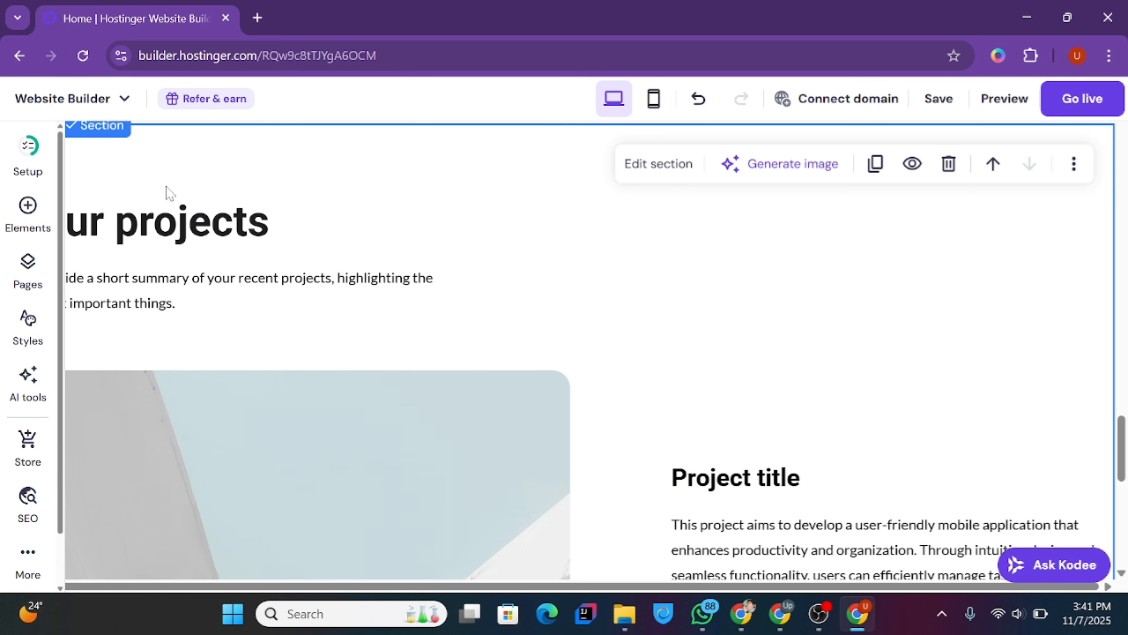
click(141, 221)
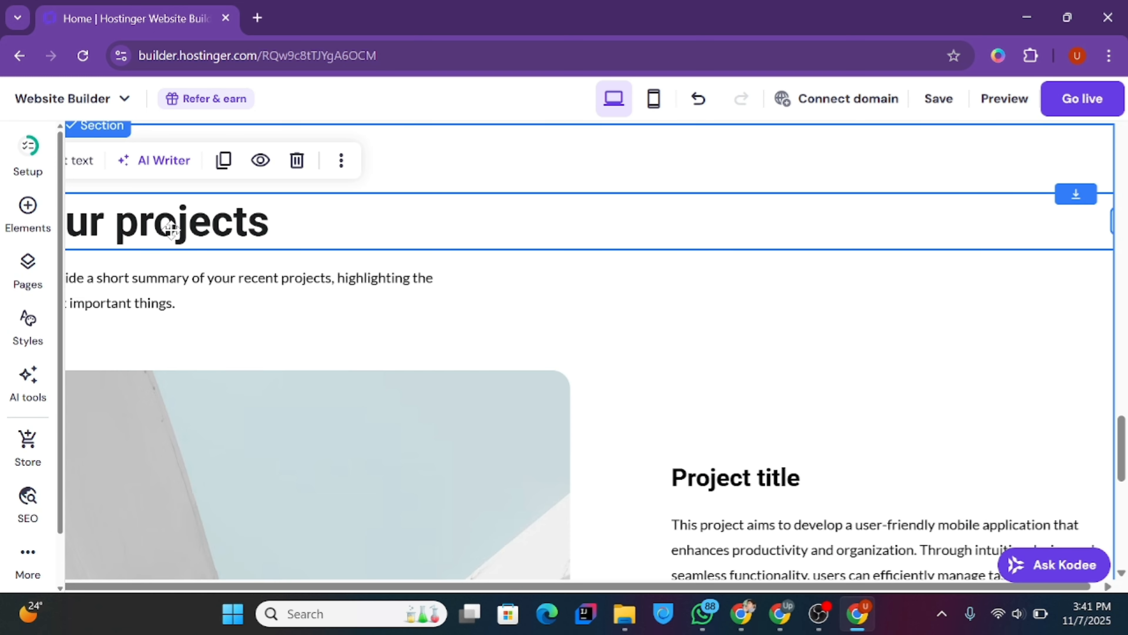
click(87, 168)
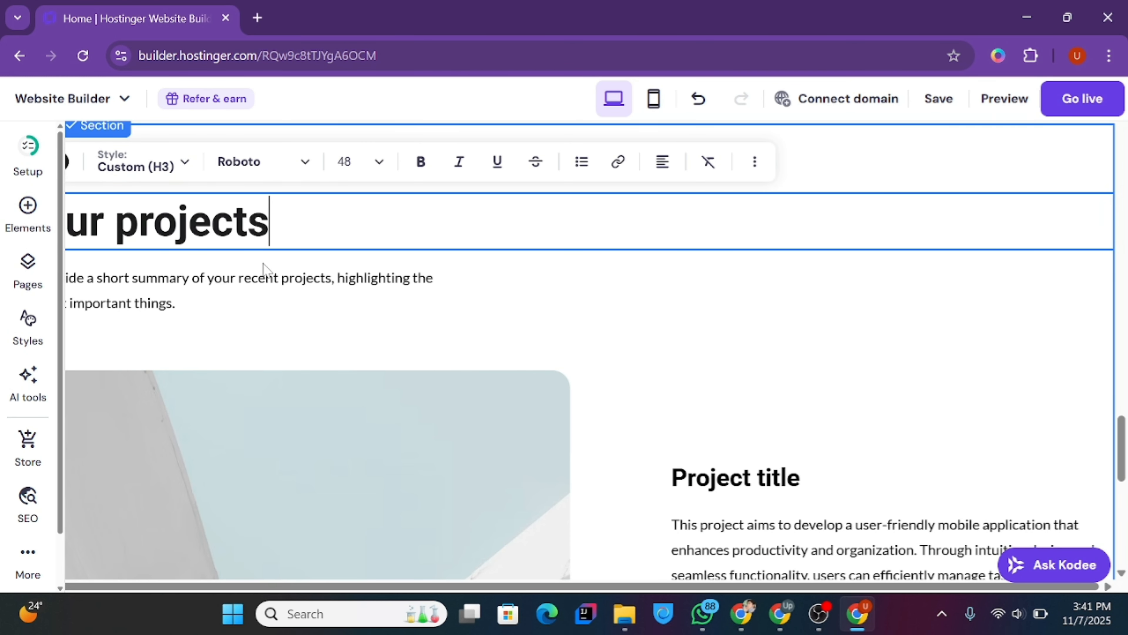
click(277, 170)
mouse_move(357, 233)
mouse_move(355, 284)
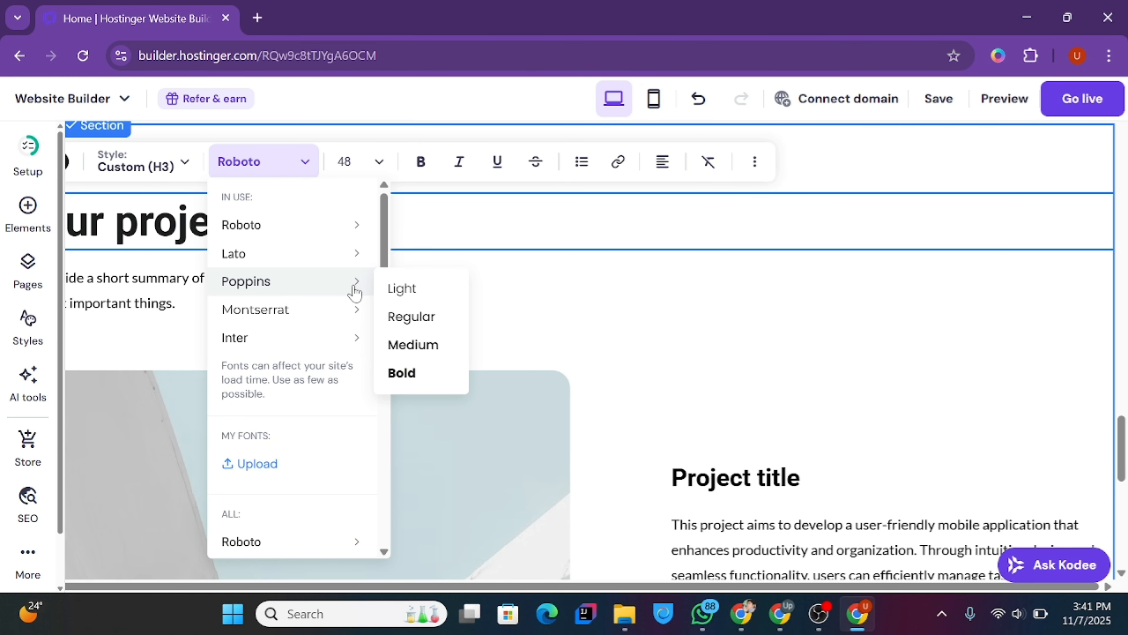
click(397, 317)
- Change the font of the summary paragraph under the "Our projects" heading to Montserrat Regular
click(252, 278)
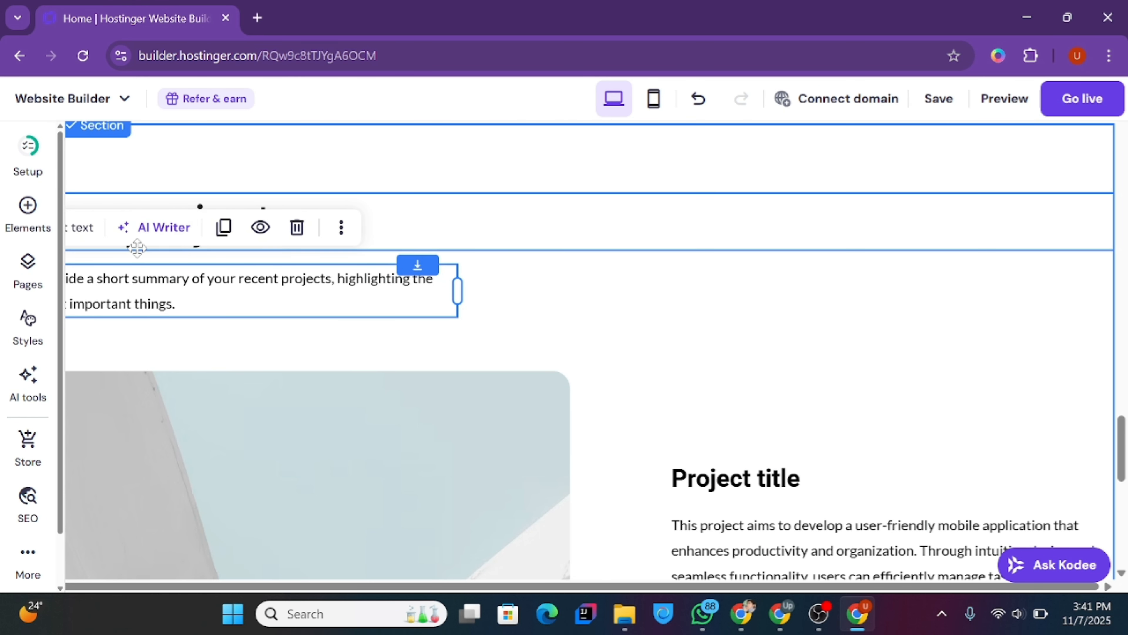
click(87, 227)
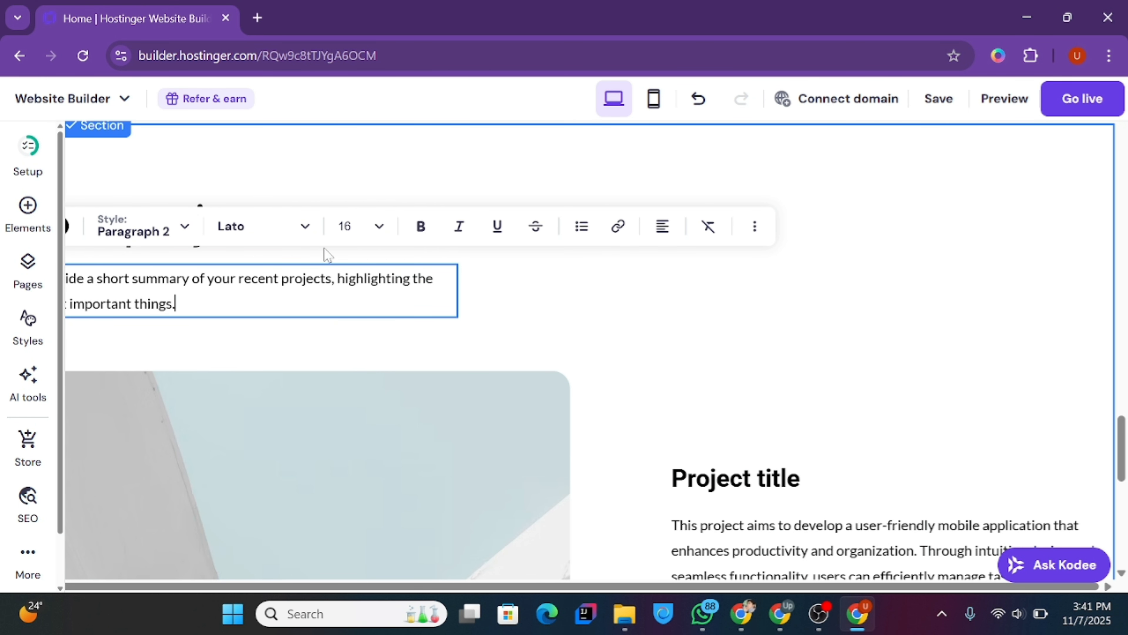
click(284, 226)
mouse_move(323, 305)
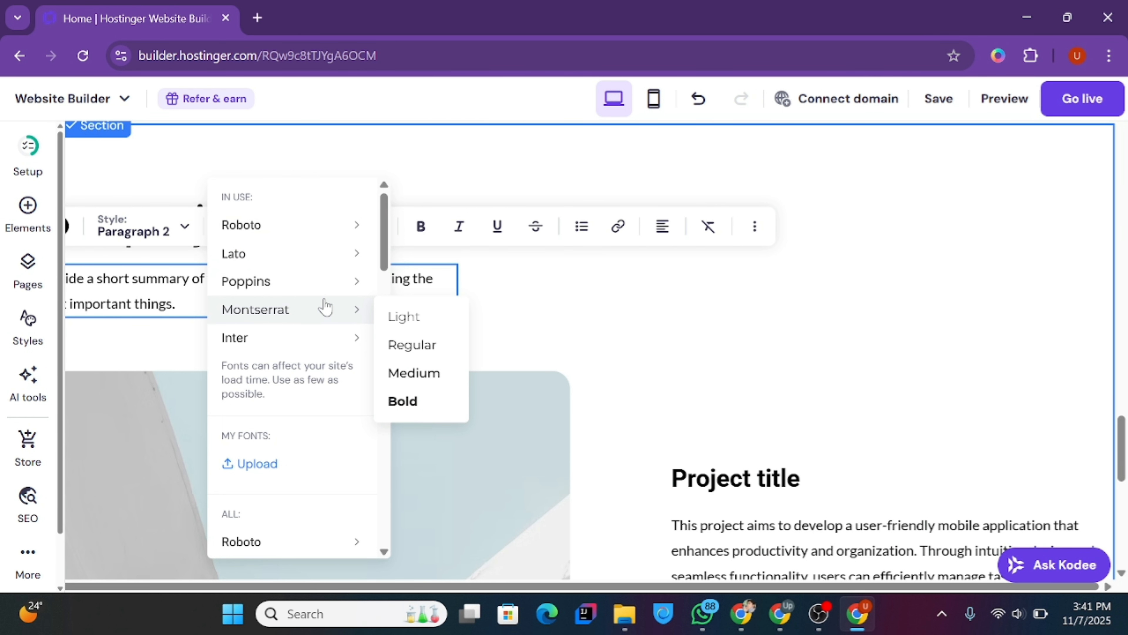
click(412, 347)
key(Escape)
- Replace the first project image in the "Our projects" section with the dark code-screen photo found by searching the free images for "website"
scroll(568, 306, down, 6)
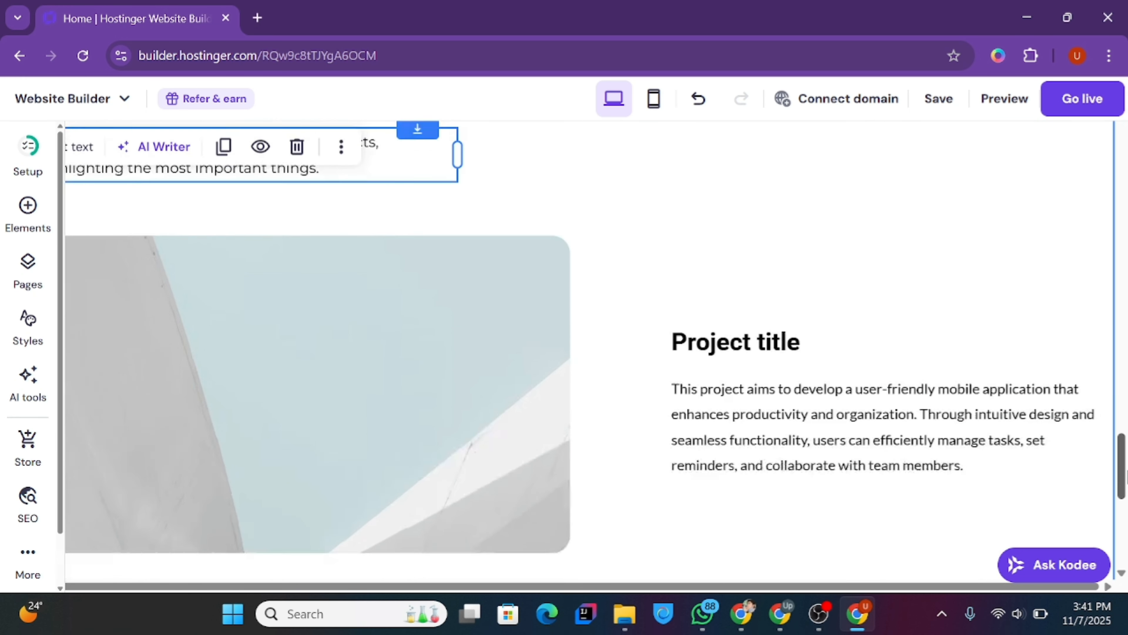
click(459, 275)
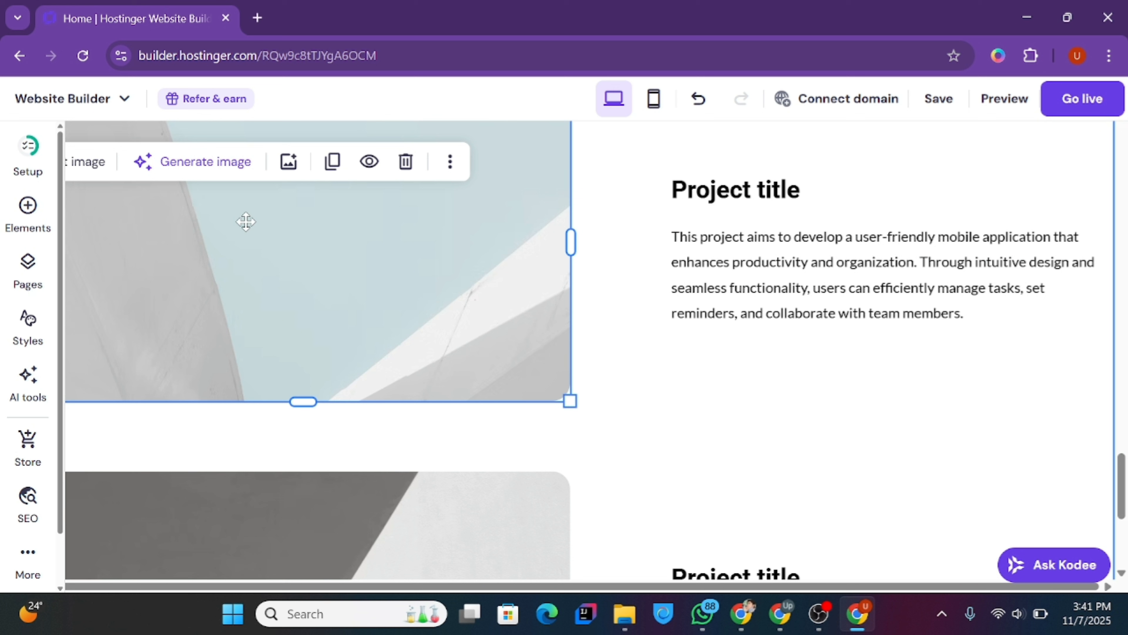
click(90, 162)
click(735, 320)
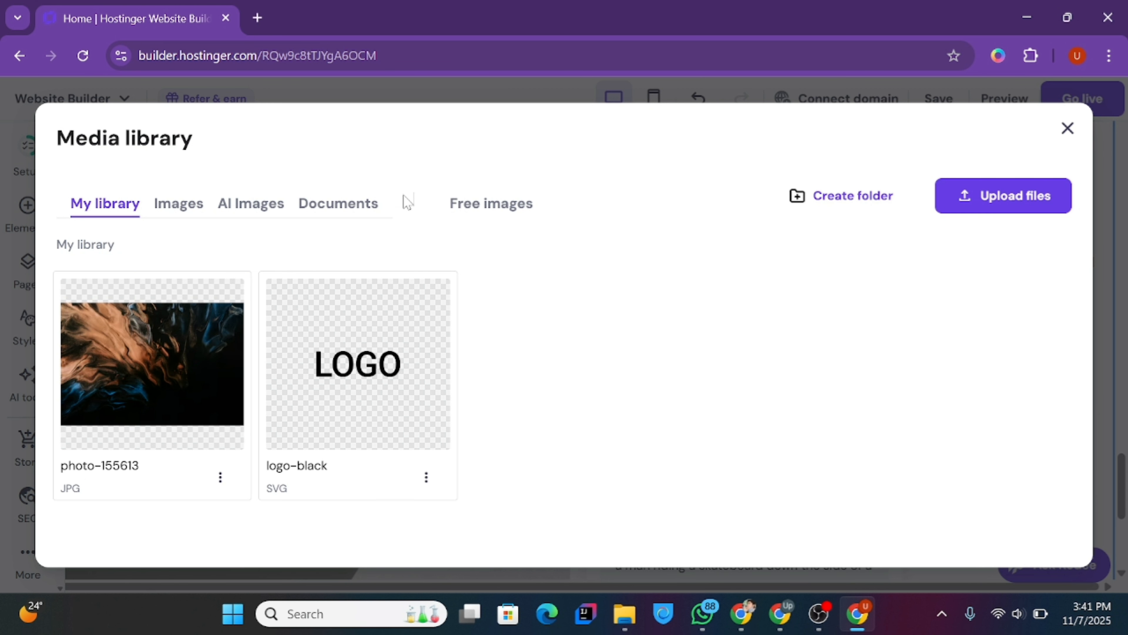
click(494, 209)
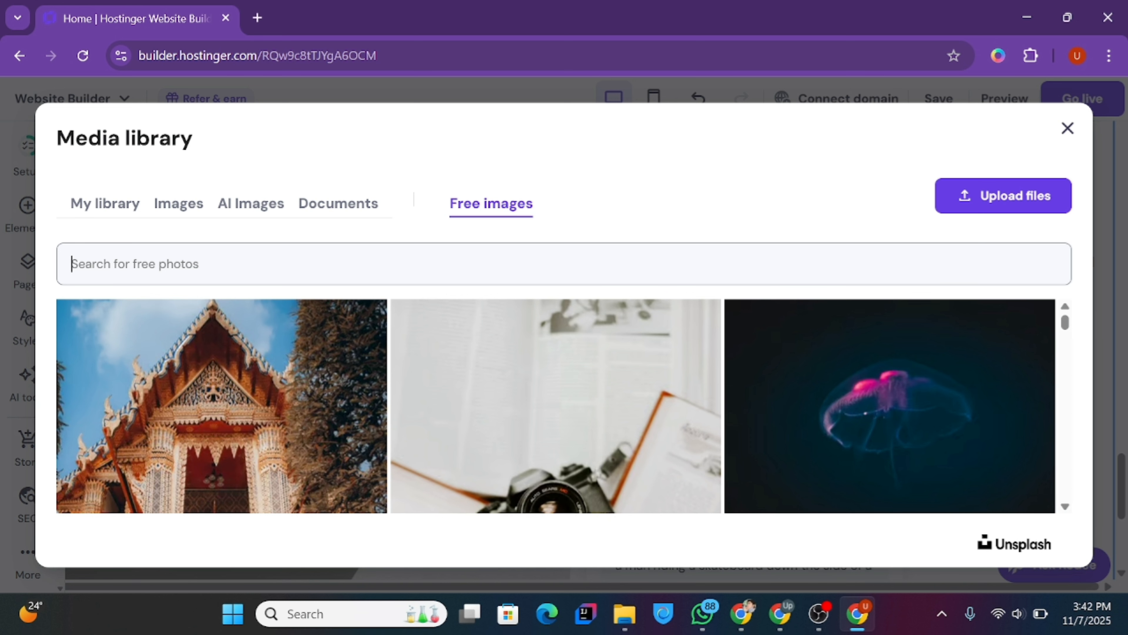
text(website)
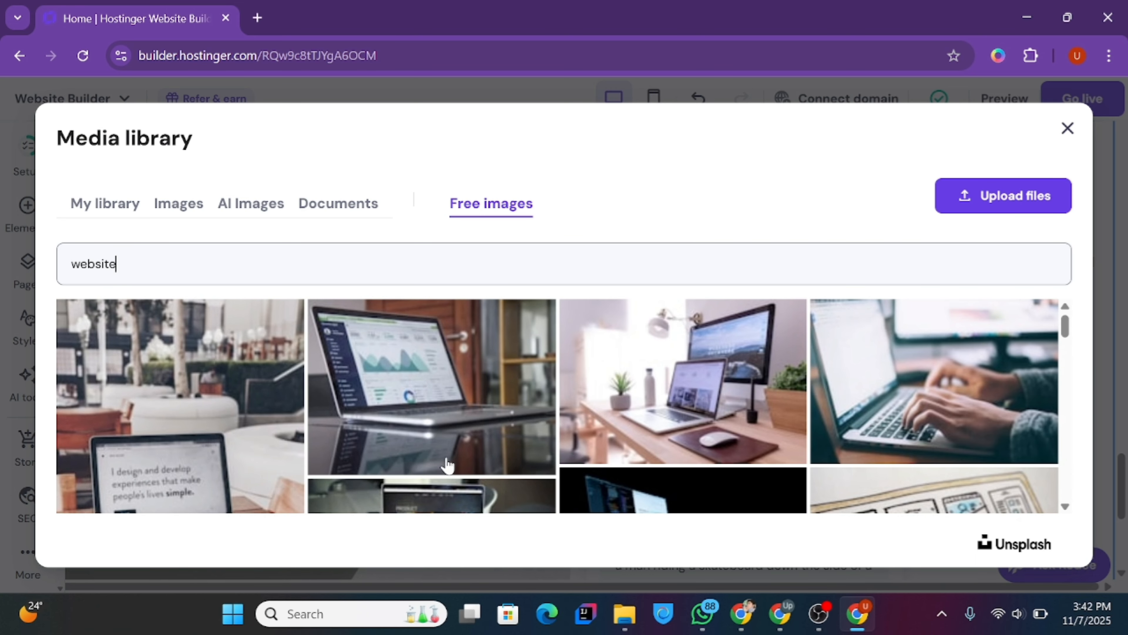
scroll(1071, 358, down, 5)
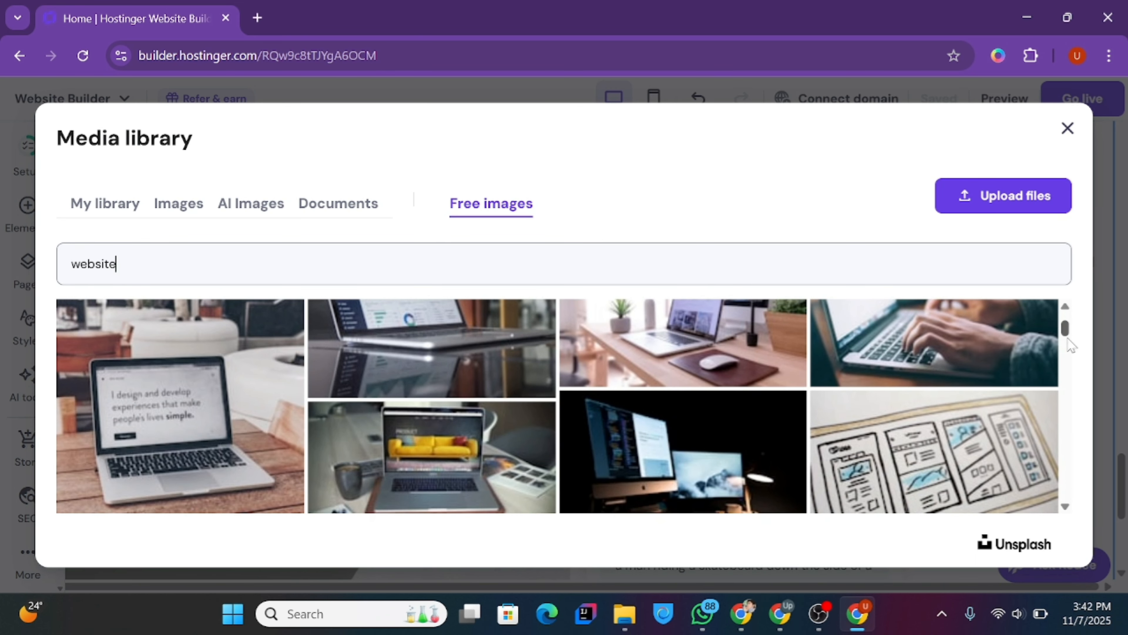
scroll(344, 425, down, 2)
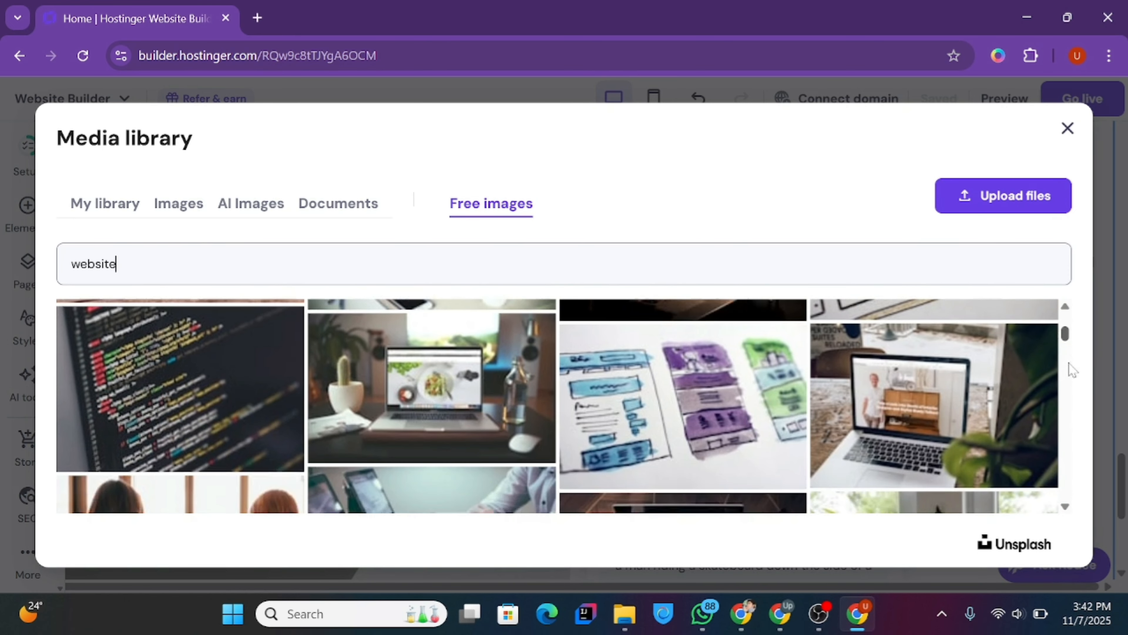
click(182, 374)
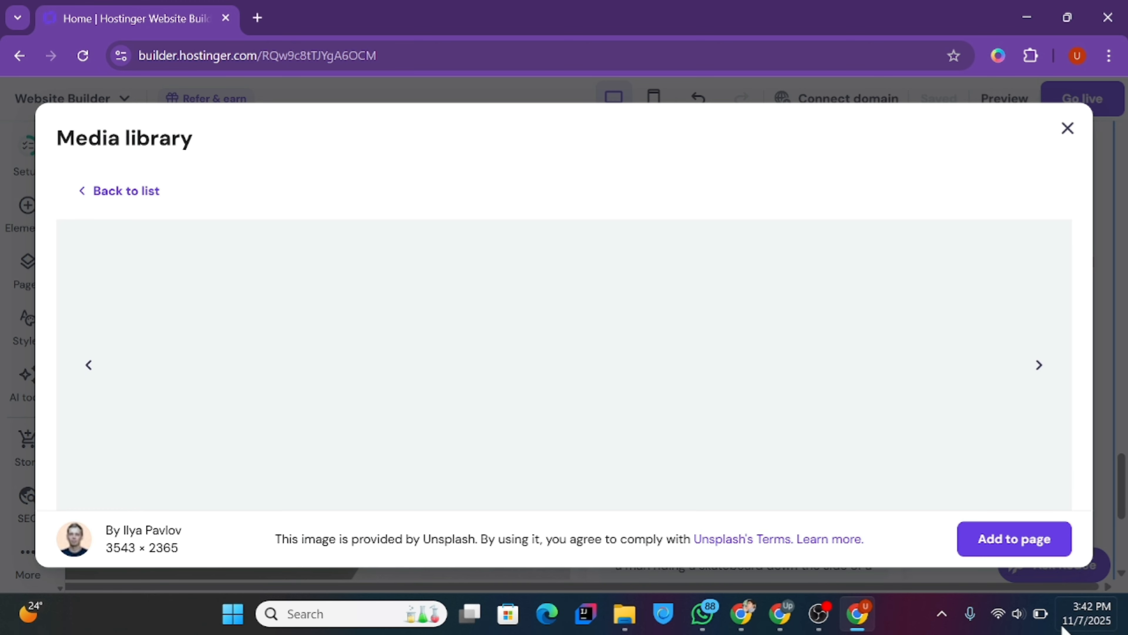
click(1001, 541)
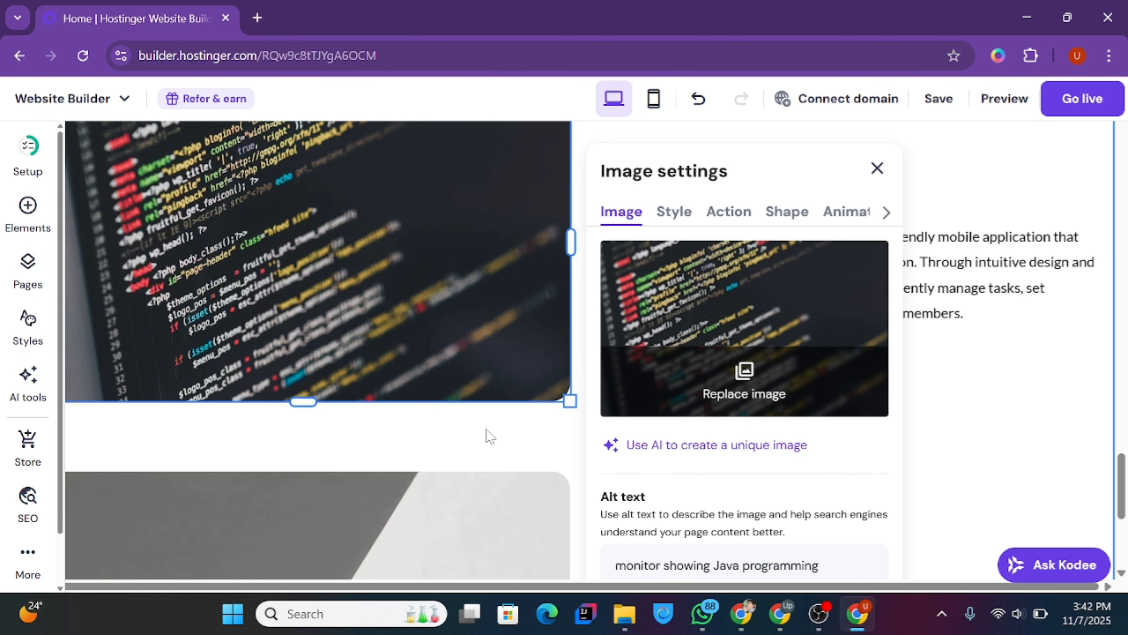
click(488, 436)
- Change the font of the first "Project title" heading to Poppins Regular and remove its bold formatting
click(744, 199)
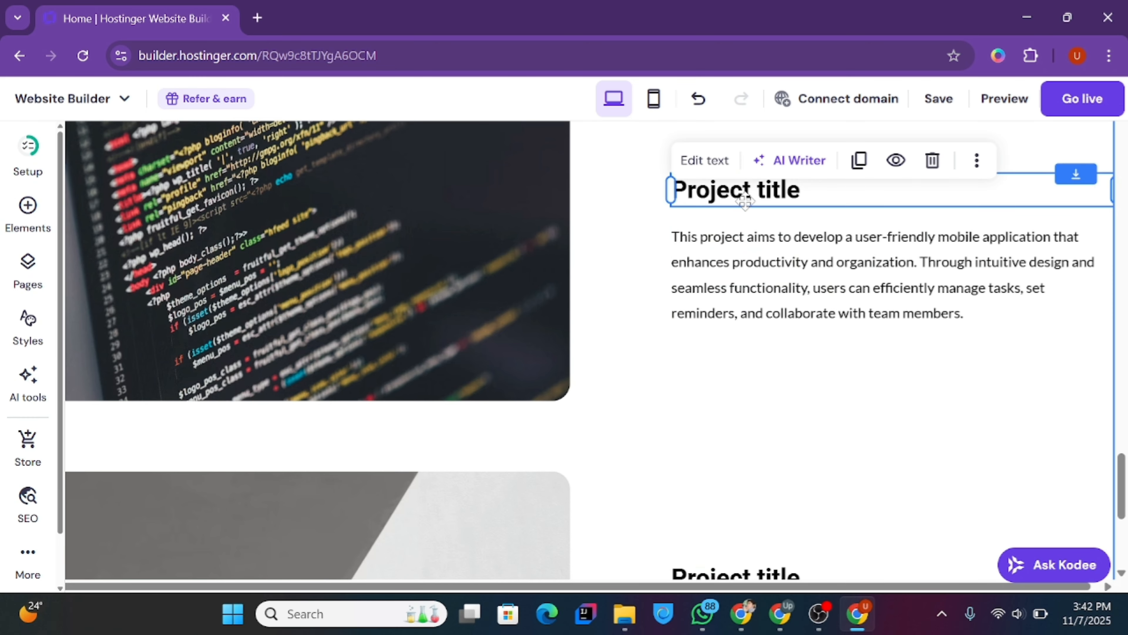
click(705, 160)
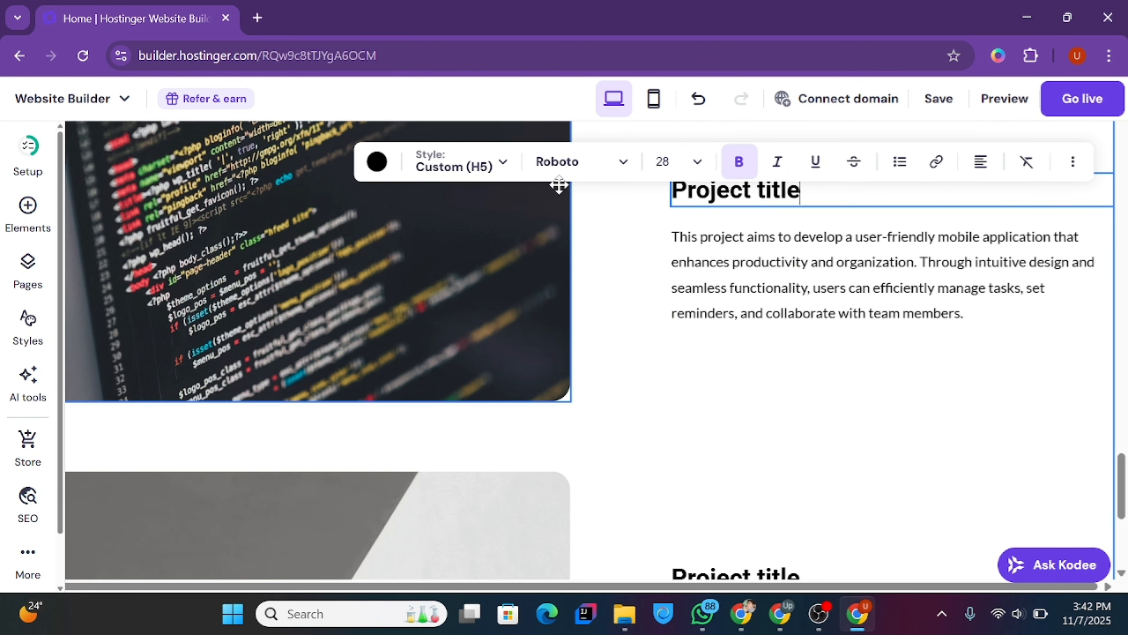
click(577, 161)
mouse_move(603, 285)
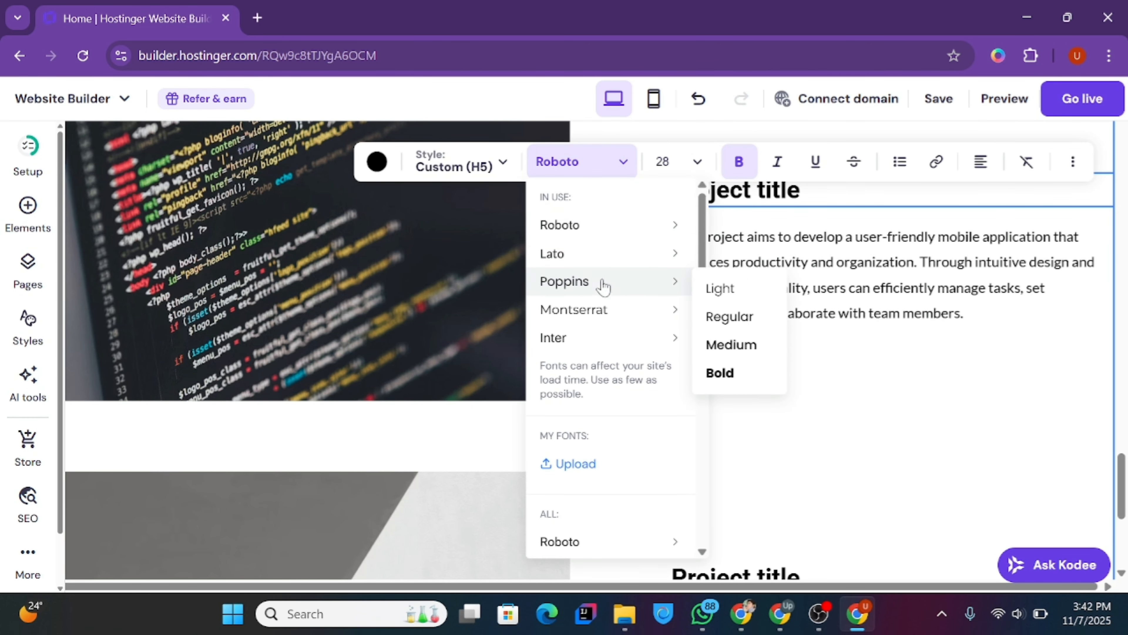
drag(754, 302, 738, 331)
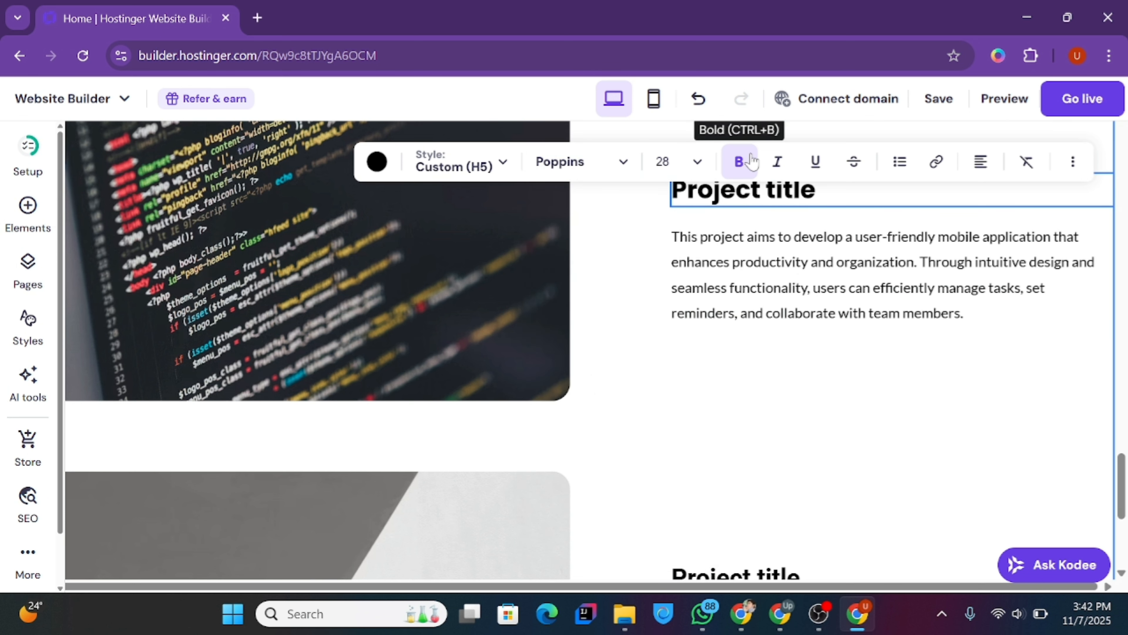
click(749, 168)
key(Escape)
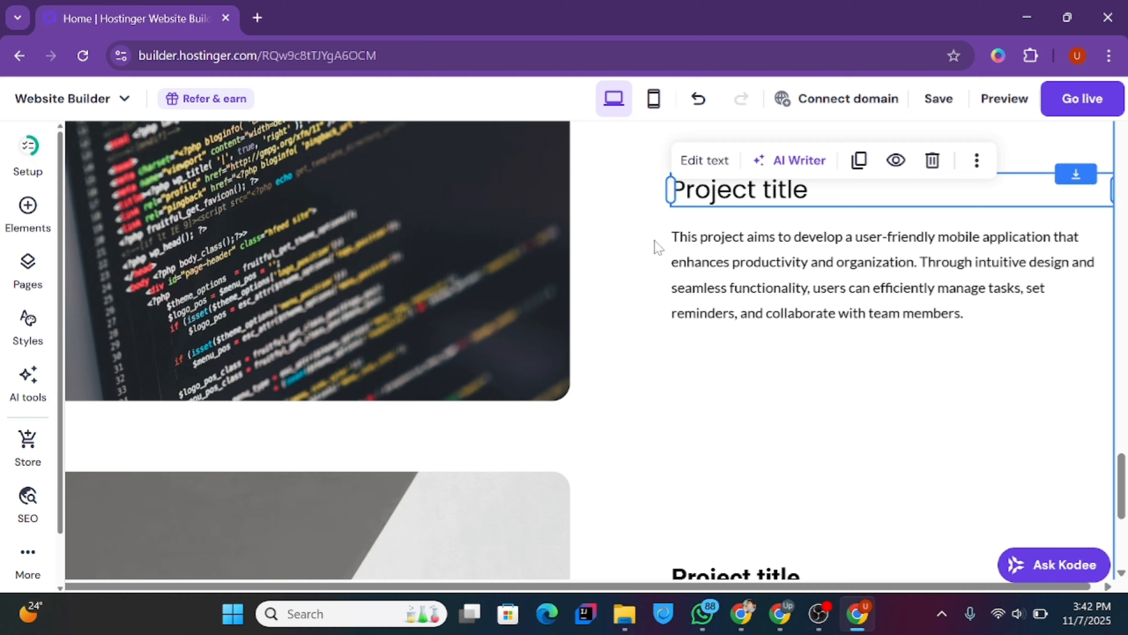
- Change the font of the description paragraph under the first project title to Montserrat Regular
click(752, 262)
click(712, 184)
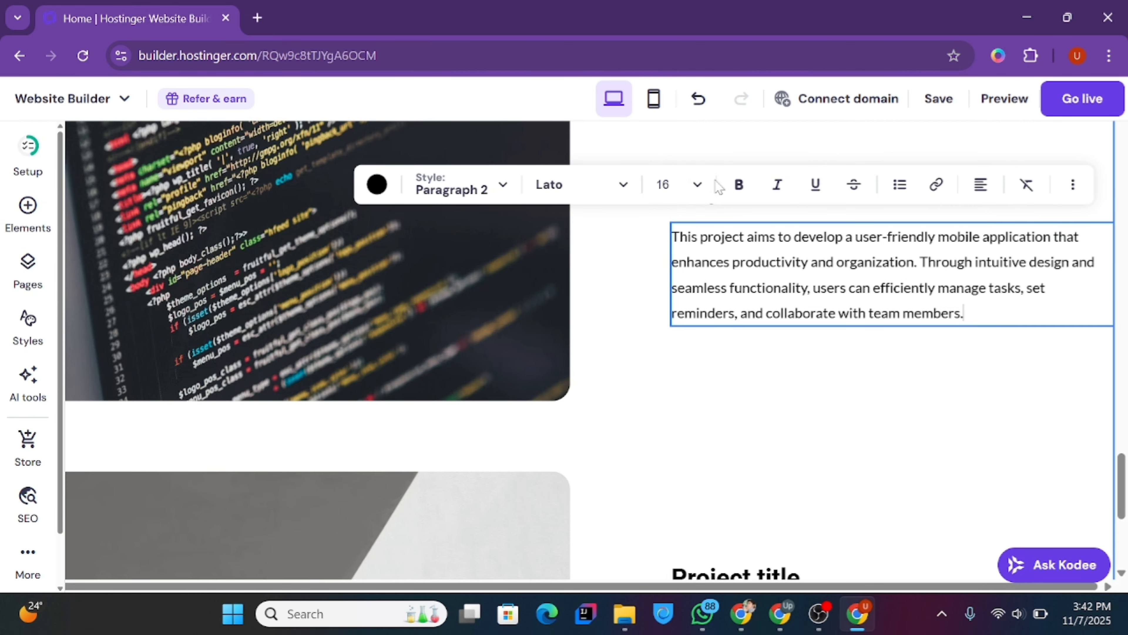
click(626, 195)
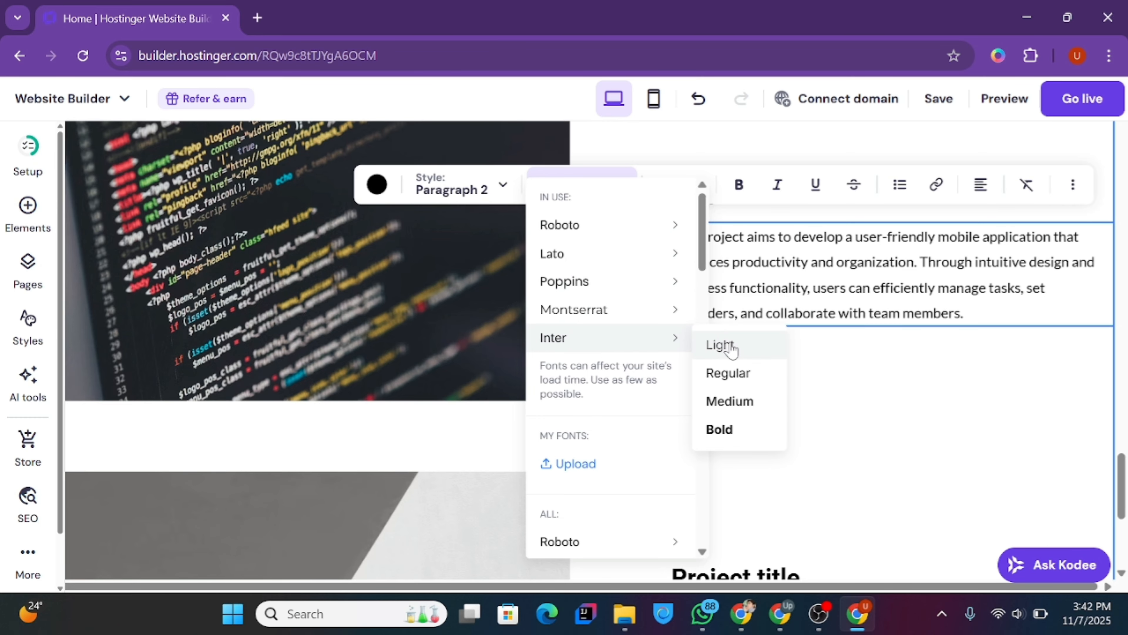
mouse_move(618, 310)
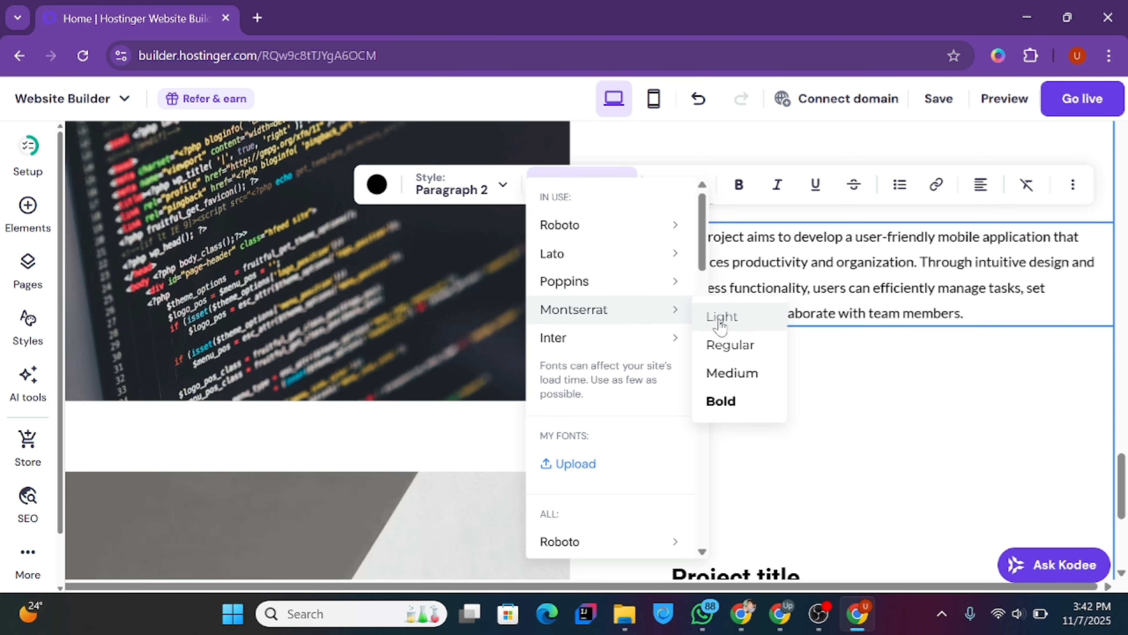
click(726, 349)
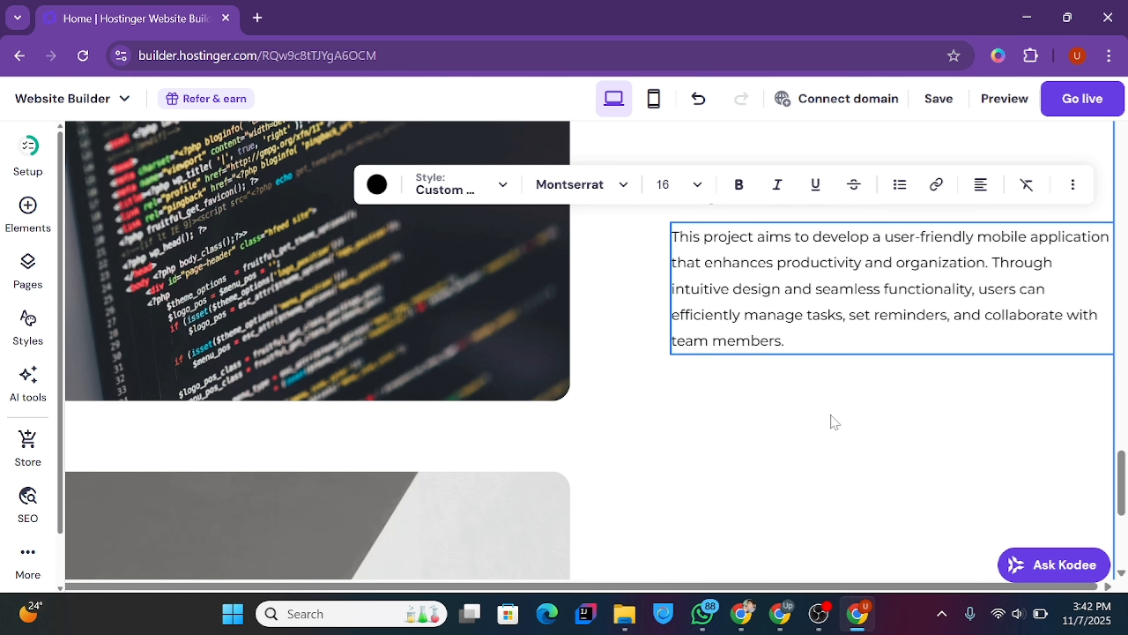
click(835, 422)
- Set the background color of the "Our projects" section to the light gray website color
drag(1123, 507, 1127, 556)
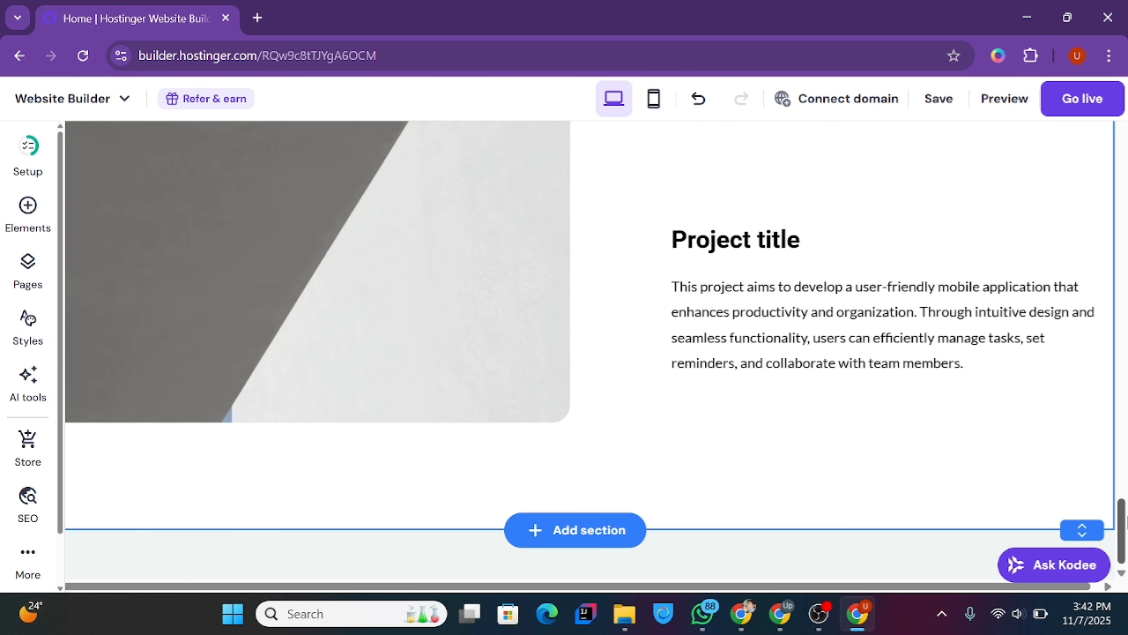
drag(1127, 496, 1126, 410)
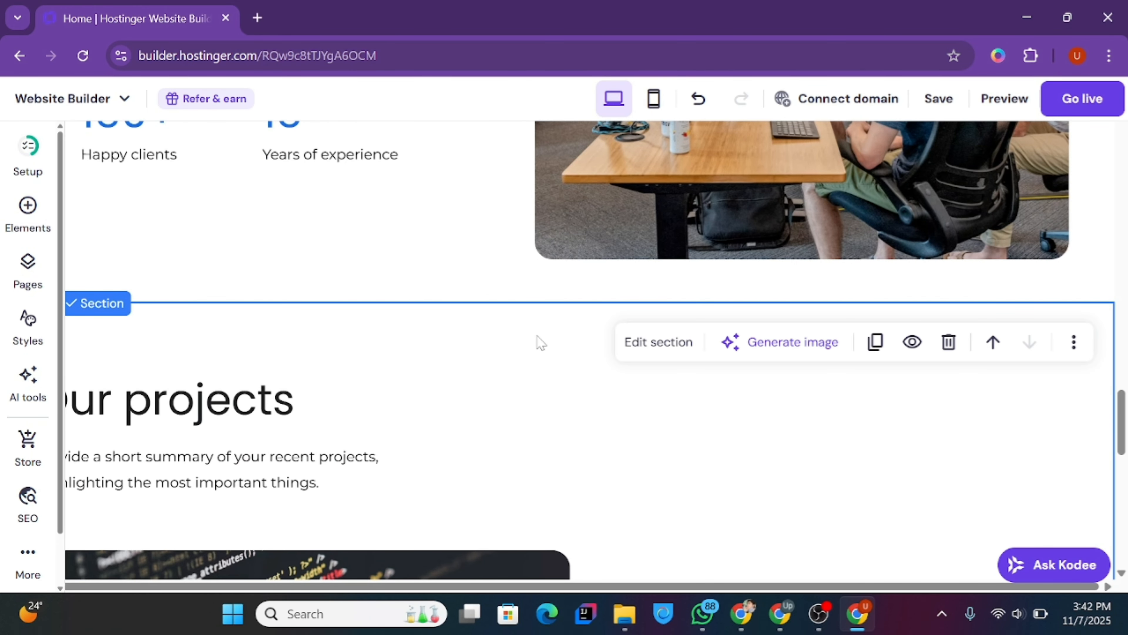
click(628, 350)
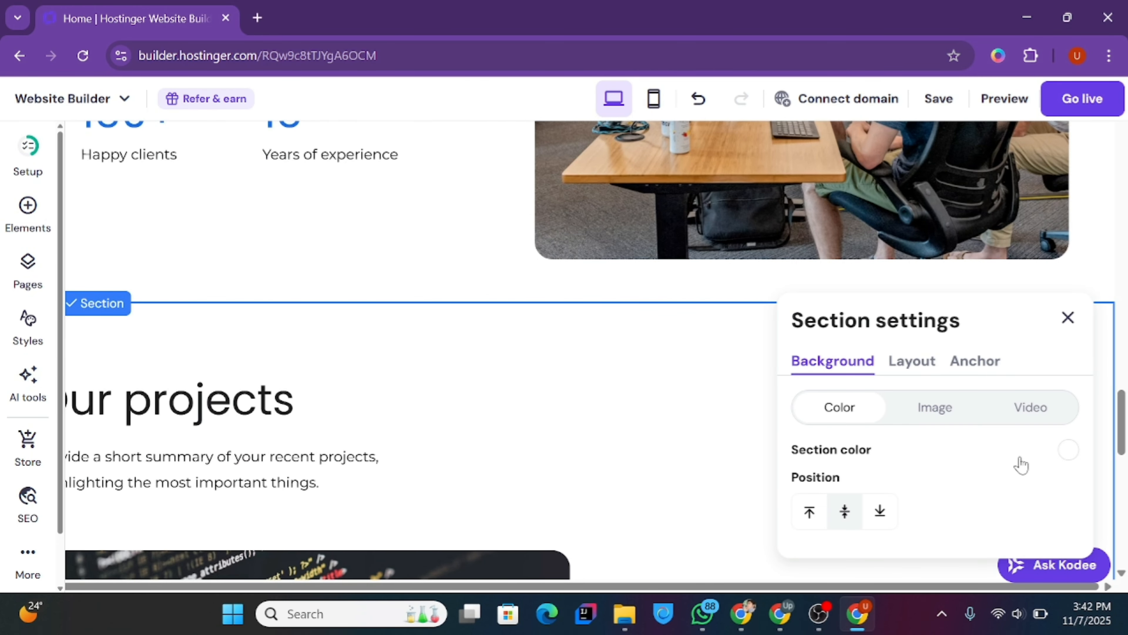
click(1070, 449)
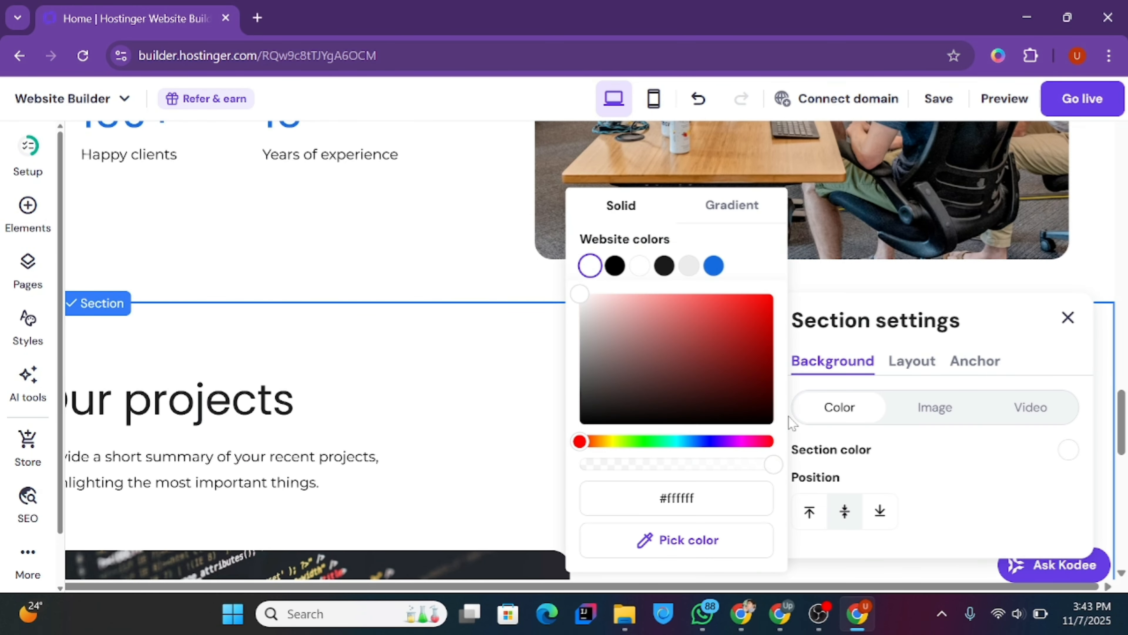
click(689, 267)
click(504, 348)
- Save the website and look through the home page in preview mode, returning to the second project in the editor
click(933, 99)
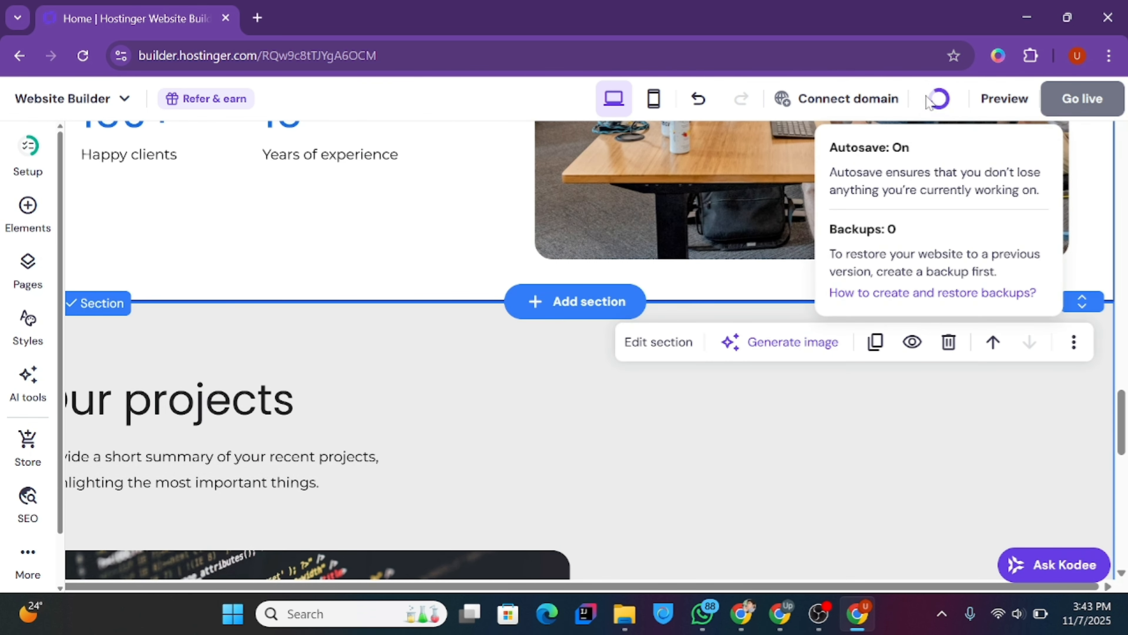
mouse_move(857, 99)
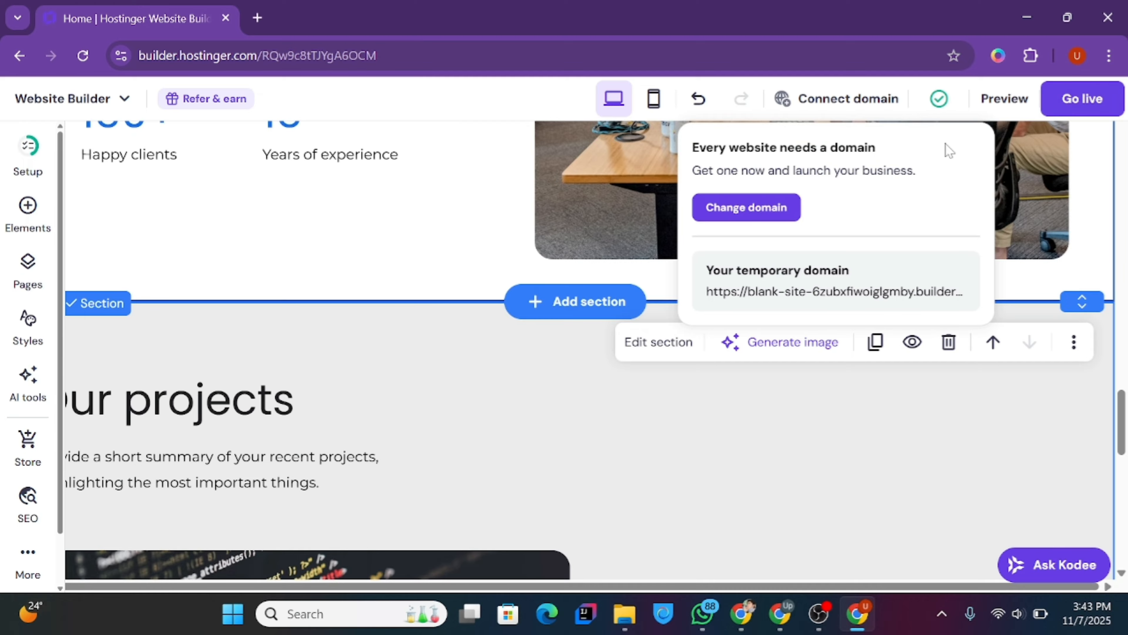
click(980, 107)
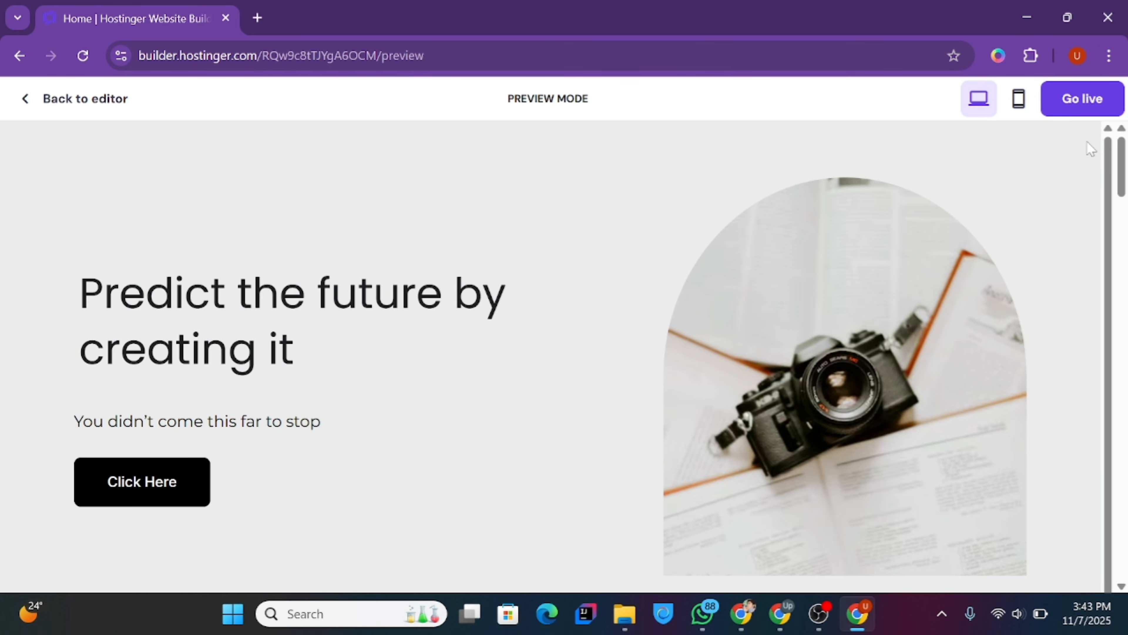
drag(1122, 174, 1119, 544)
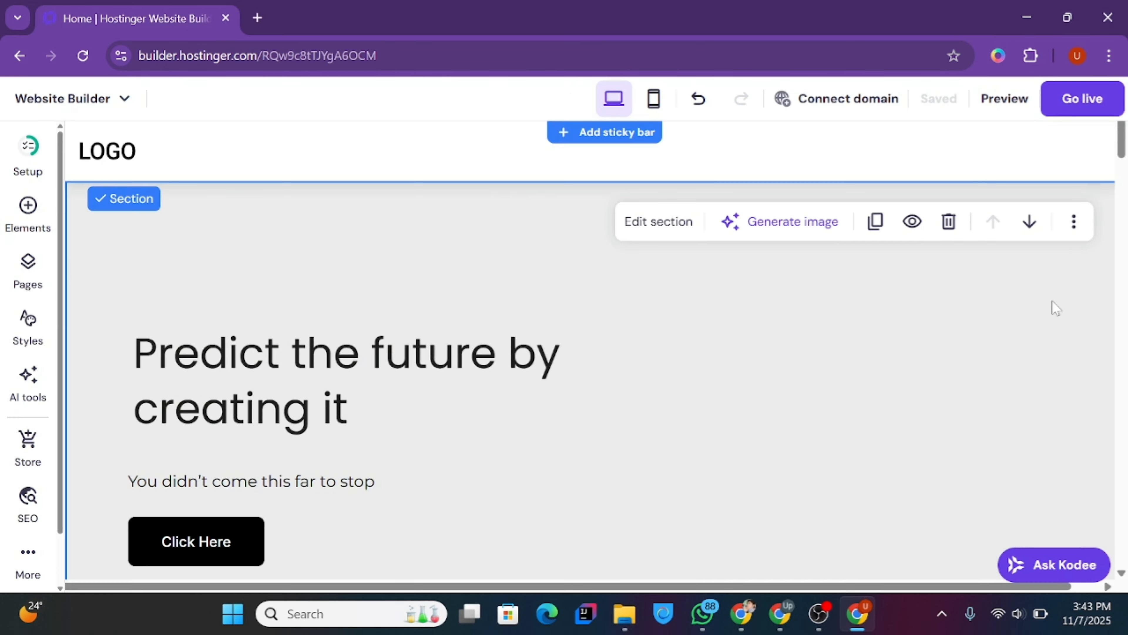
scroll(593, 547, down, 10)
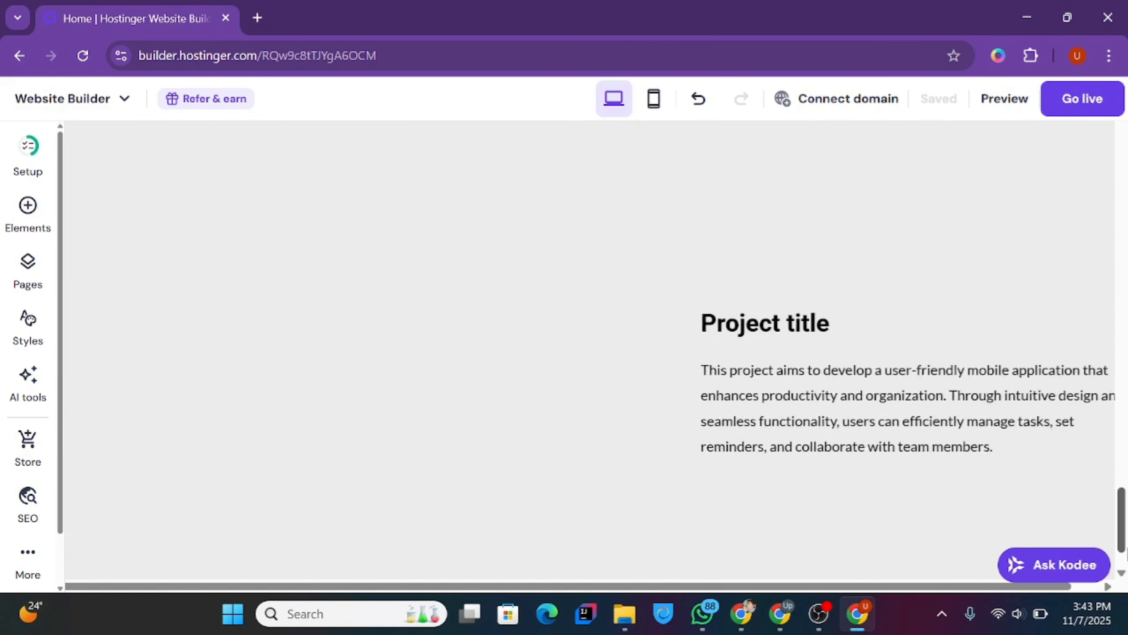
- Add the two-card "Customer reviews" testimonials section below the last project section
mouse_move(595, 537)
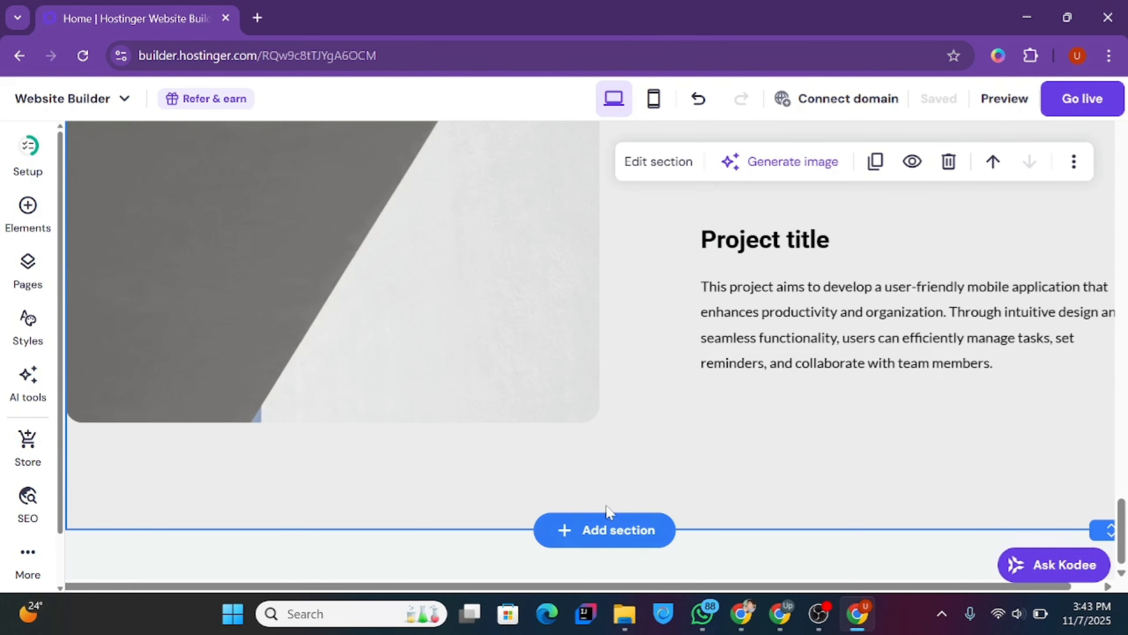
click(593, 545)
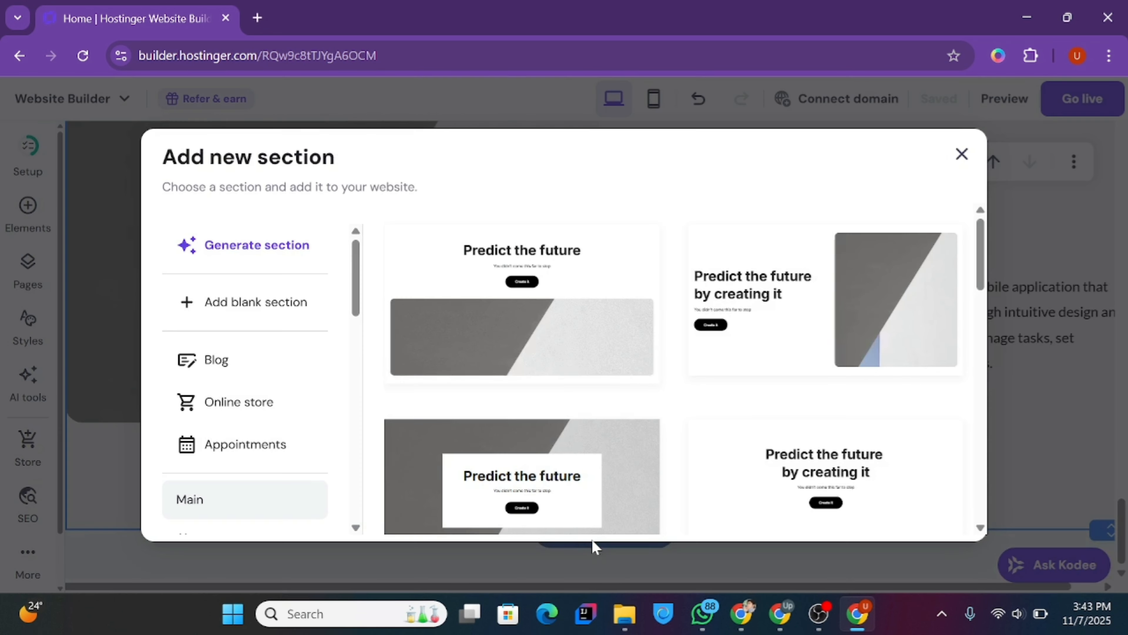
drag(357, 240, 358, 339)
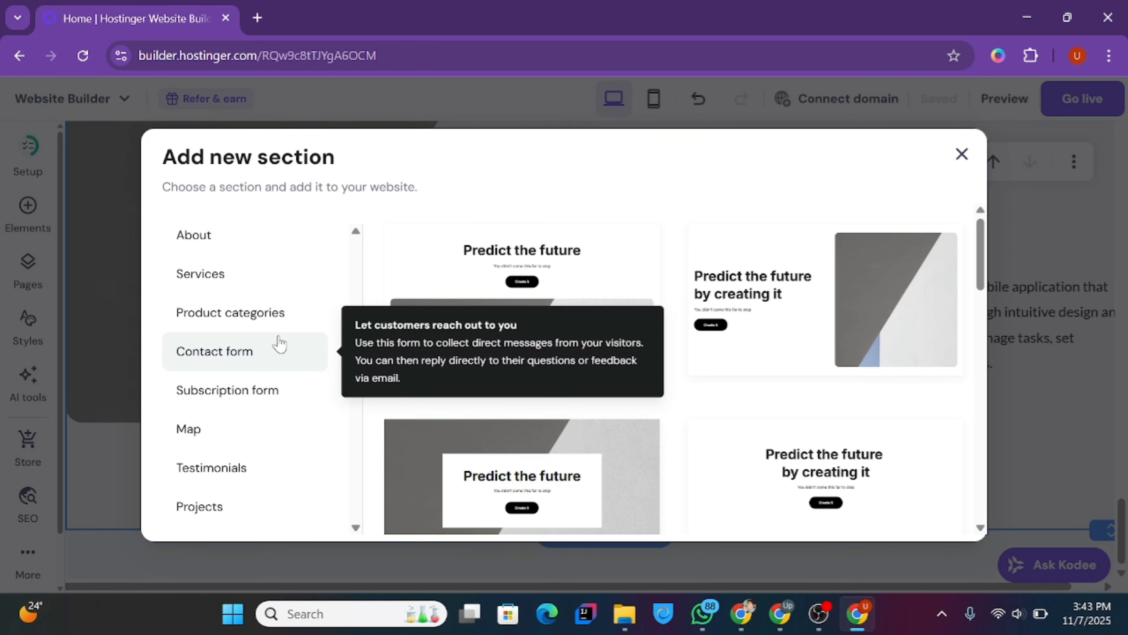
click(250, 356)
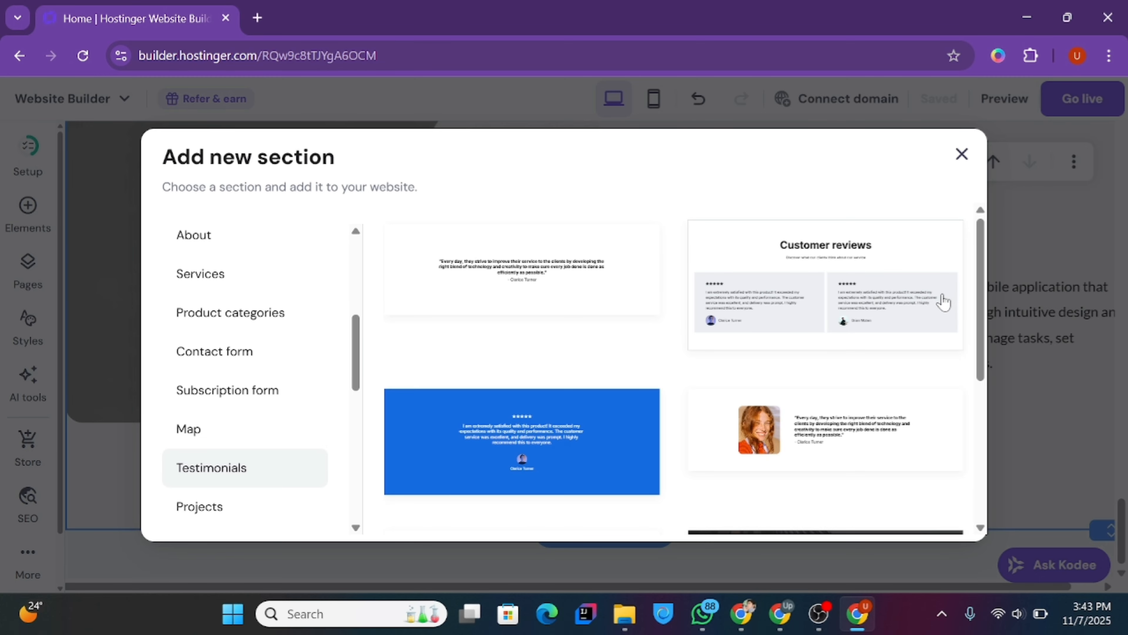
drag(980, 270, 975, 412)
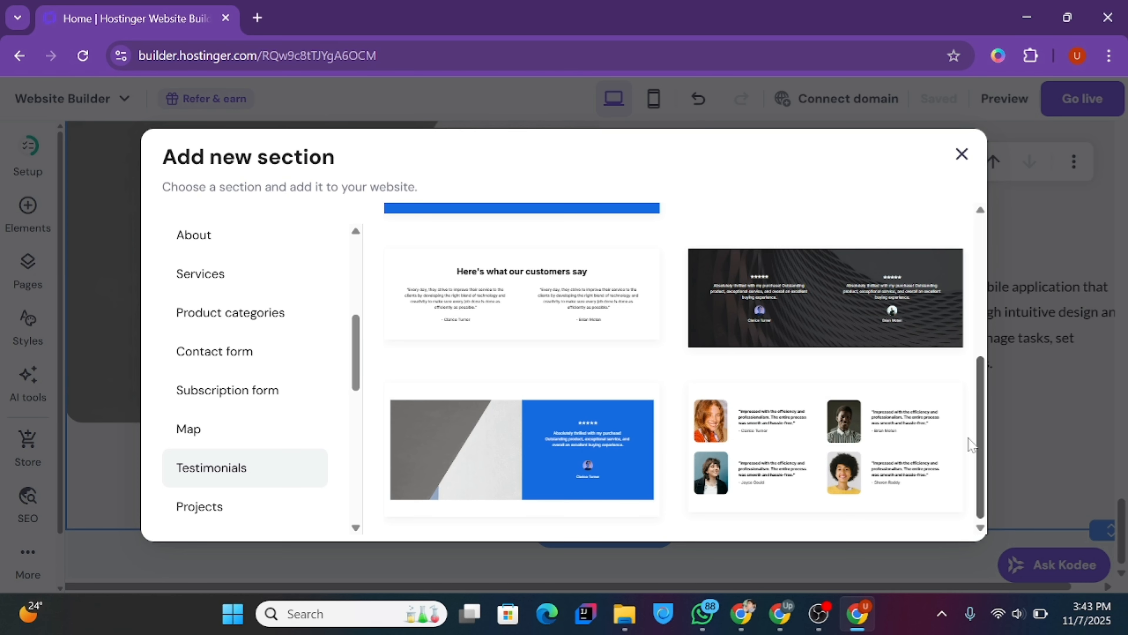
scroll(969, 444, up, 5)
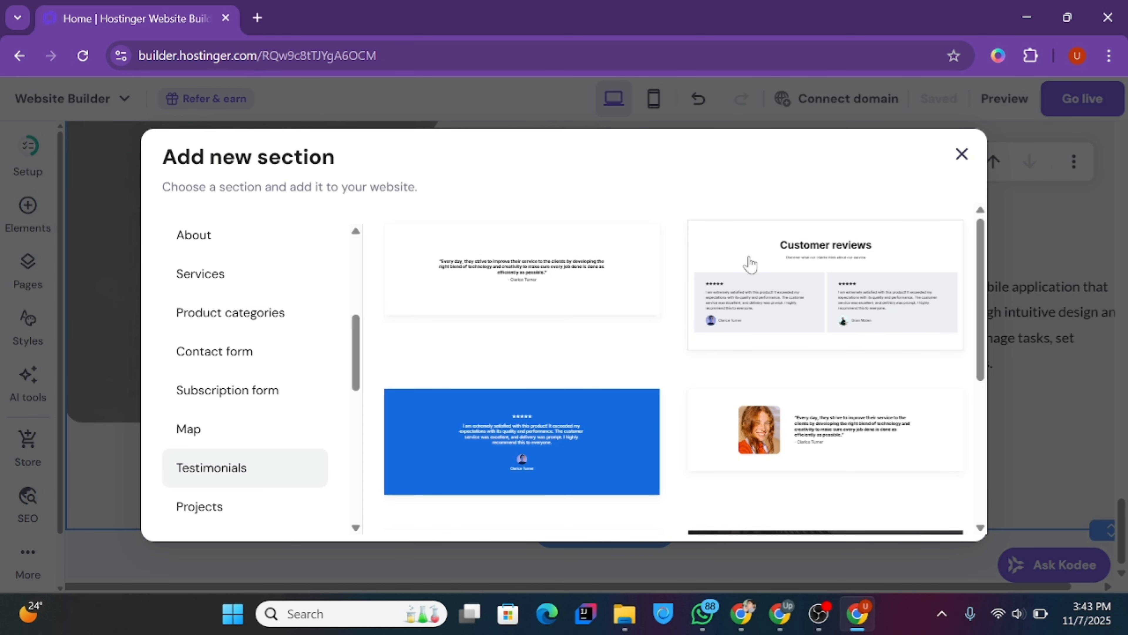
click(901, 306)
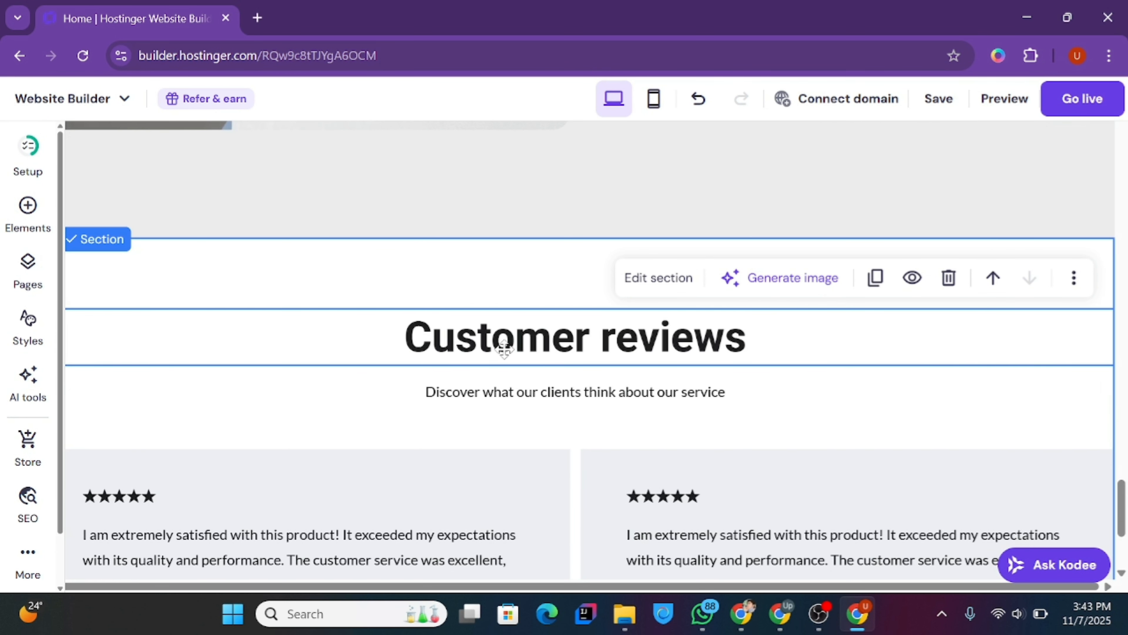
- Change the "Customer reviews" heading font to Poppins Regular
click(503, 350)
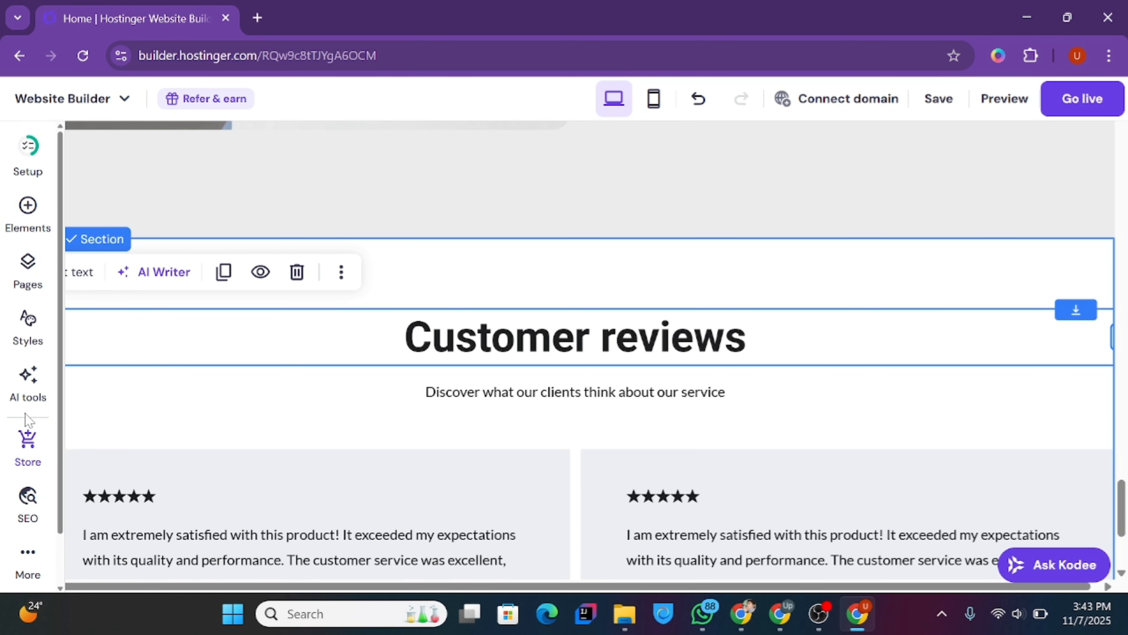
click(75, 272)
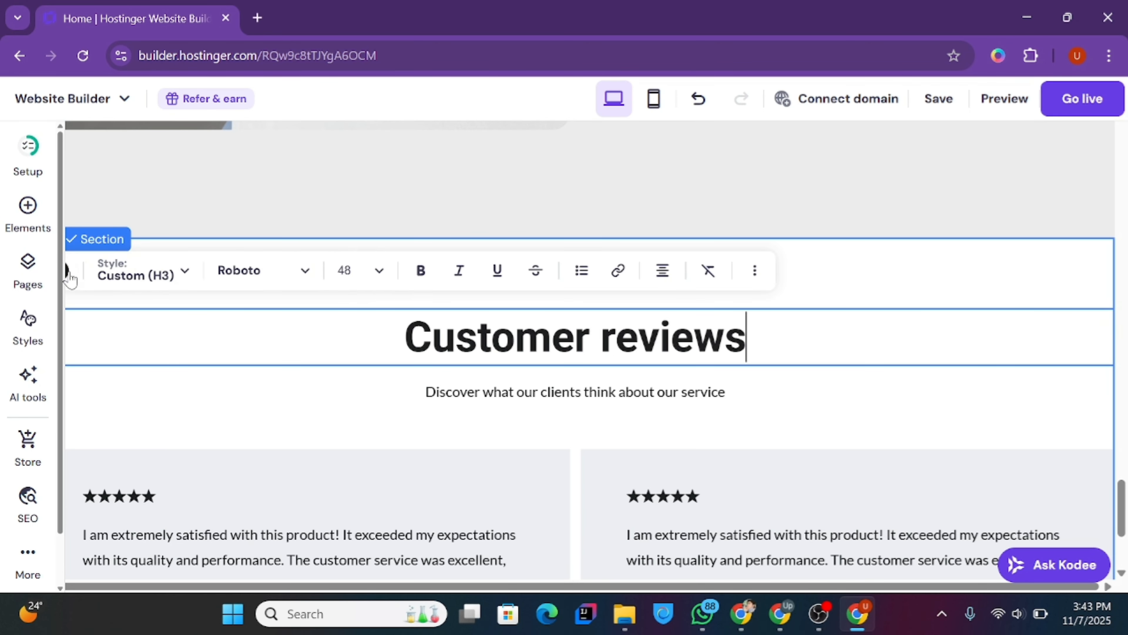
click(242, 272)
mouse_move(292, 288)
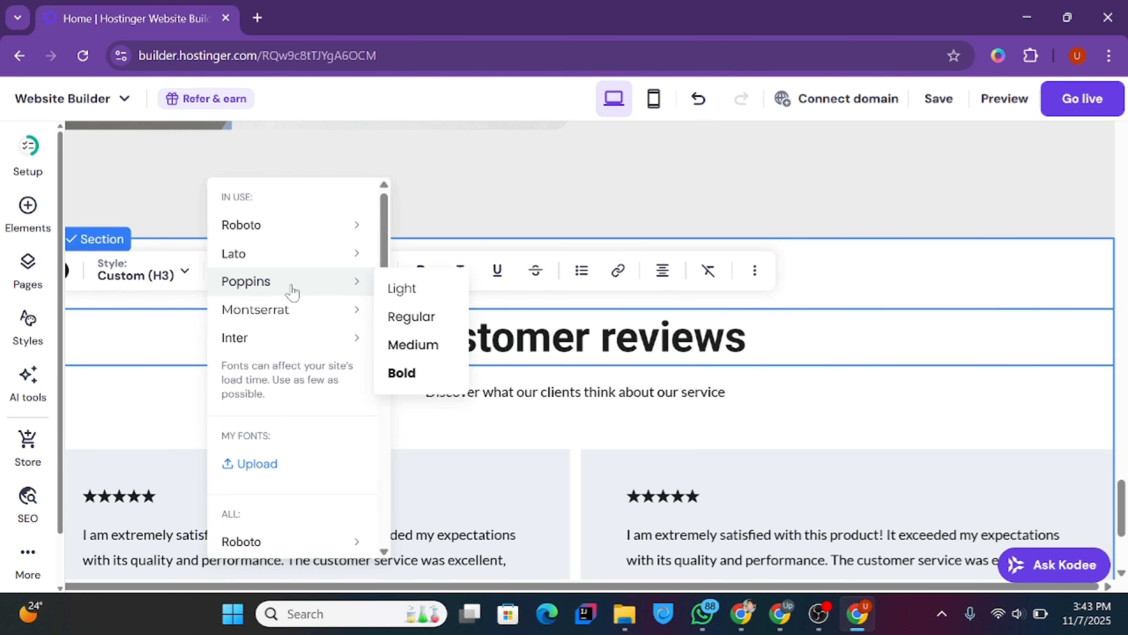
click(414, 317)
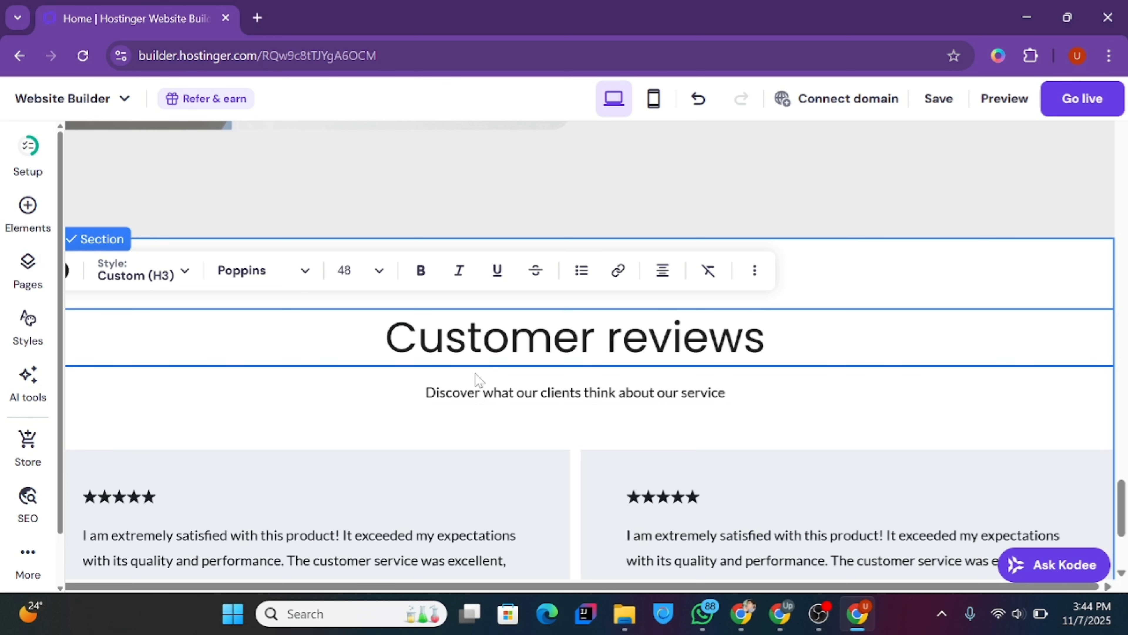
- Change the font of the subtitle "Discover what our clients think about our service" to Montserrat Regular
click(489, 403)
click(251, 340)
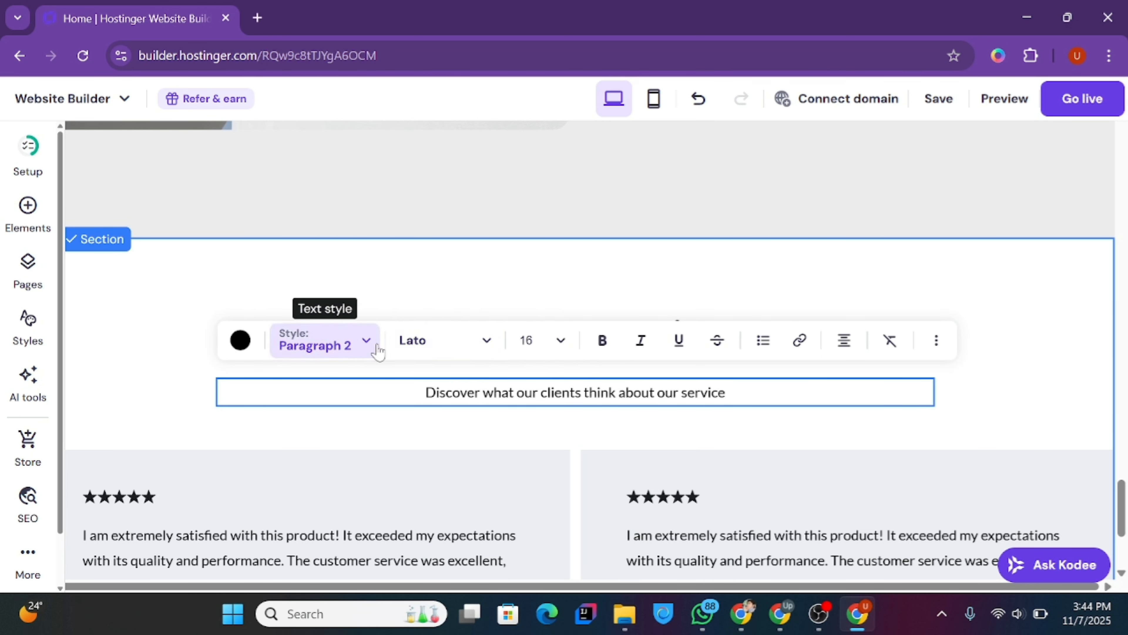
click(448, 347)
mouse_move(476, 310)
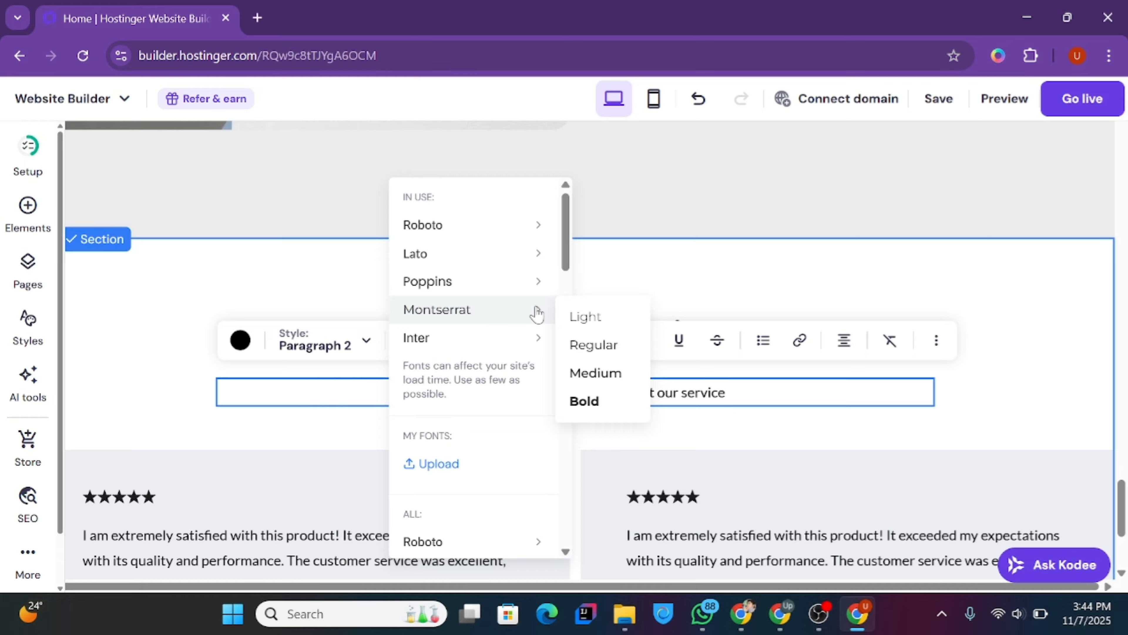
click(577, 348)
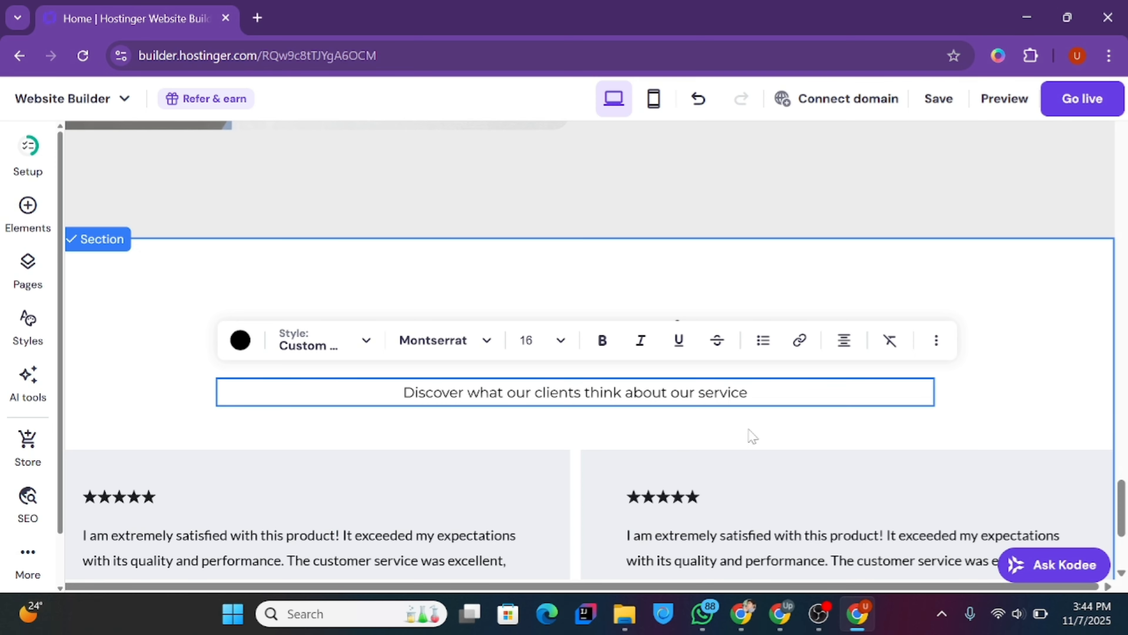
key(Escape)
scroll(751, 435, up, 8)
scroll(751, 436, down, 12)
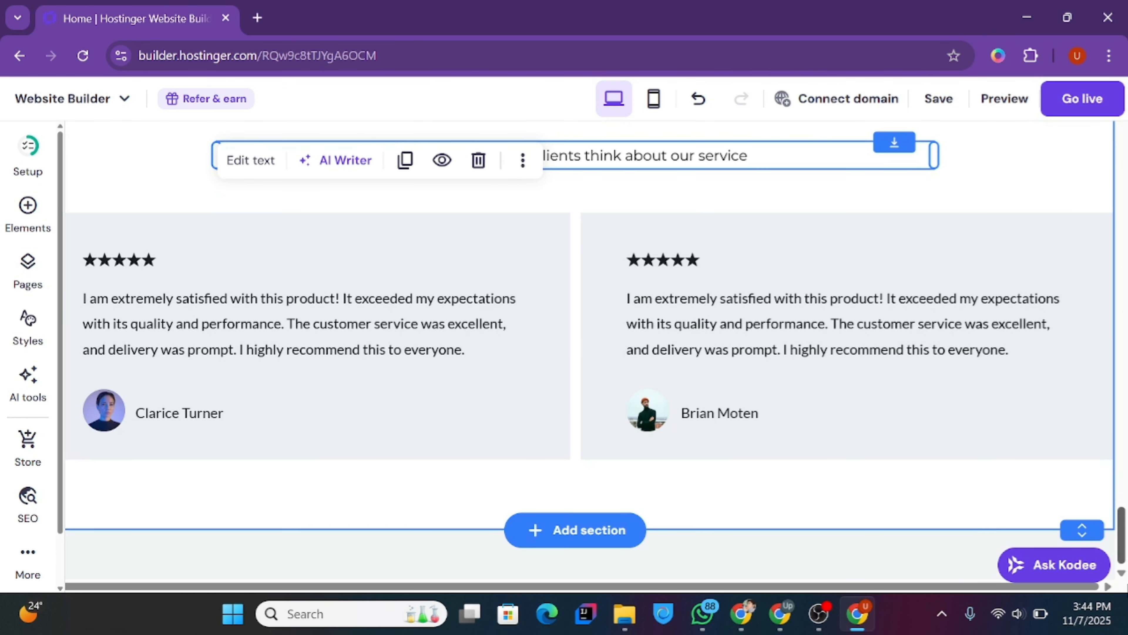
- Try the blue website color #176be0 on the left review card, and restore its light grey #eceff3
click(403, 246)
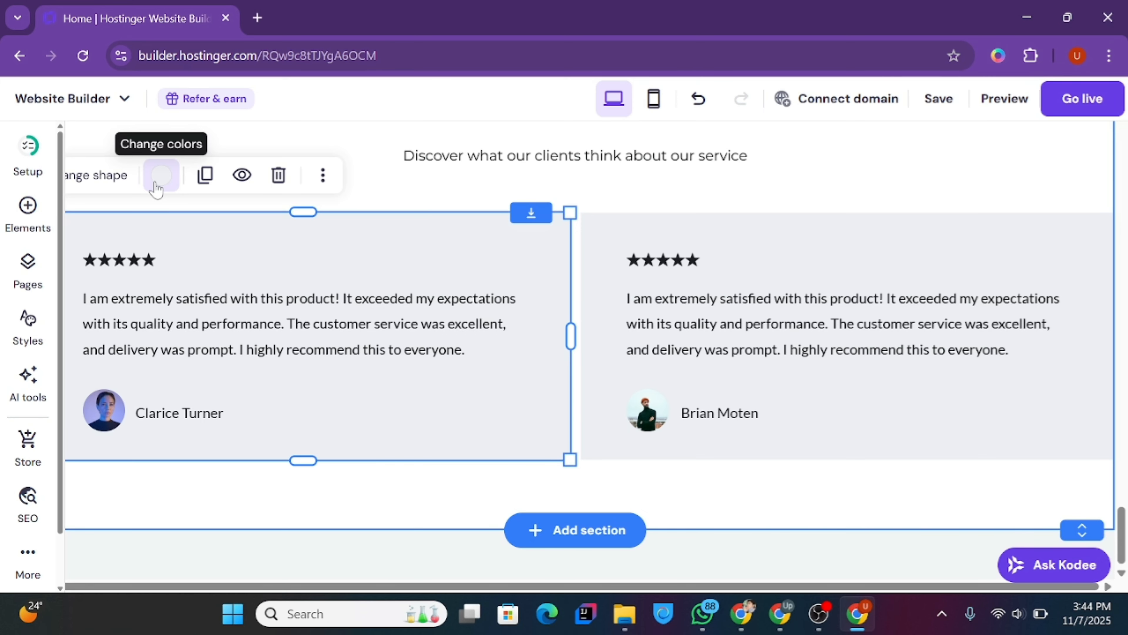
click(159, 175)
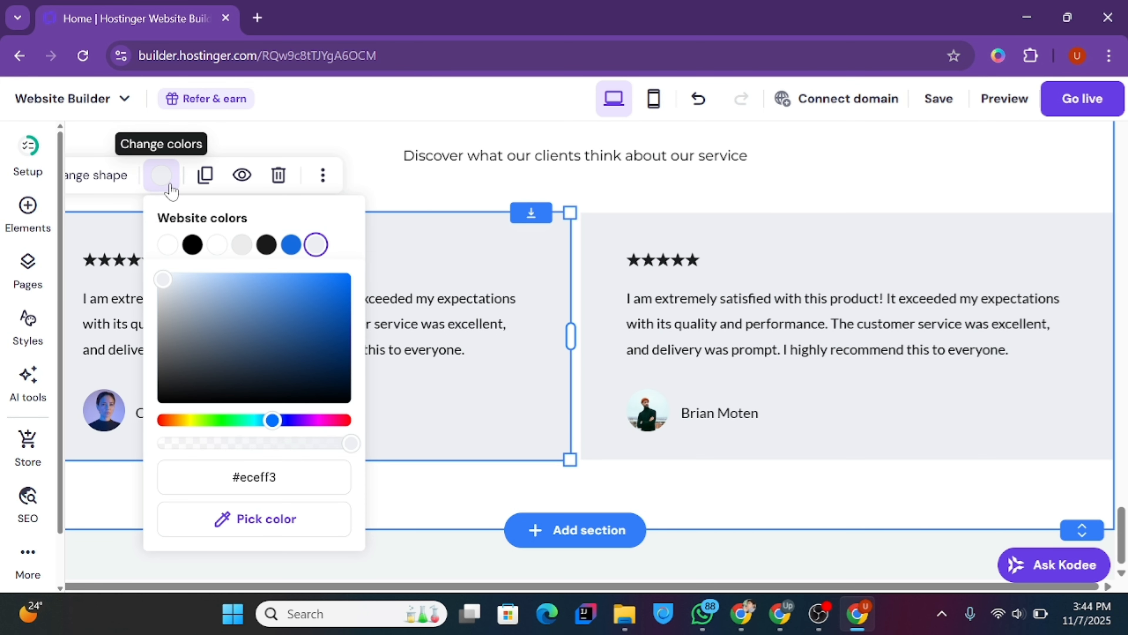
click(293, 246)
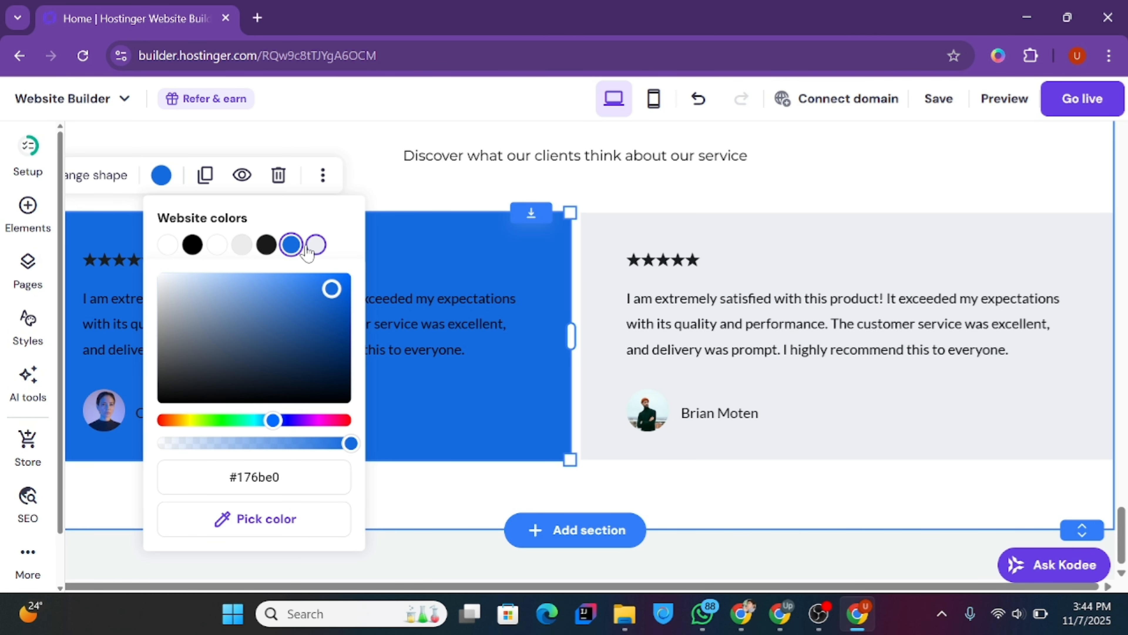
click(308, 252)
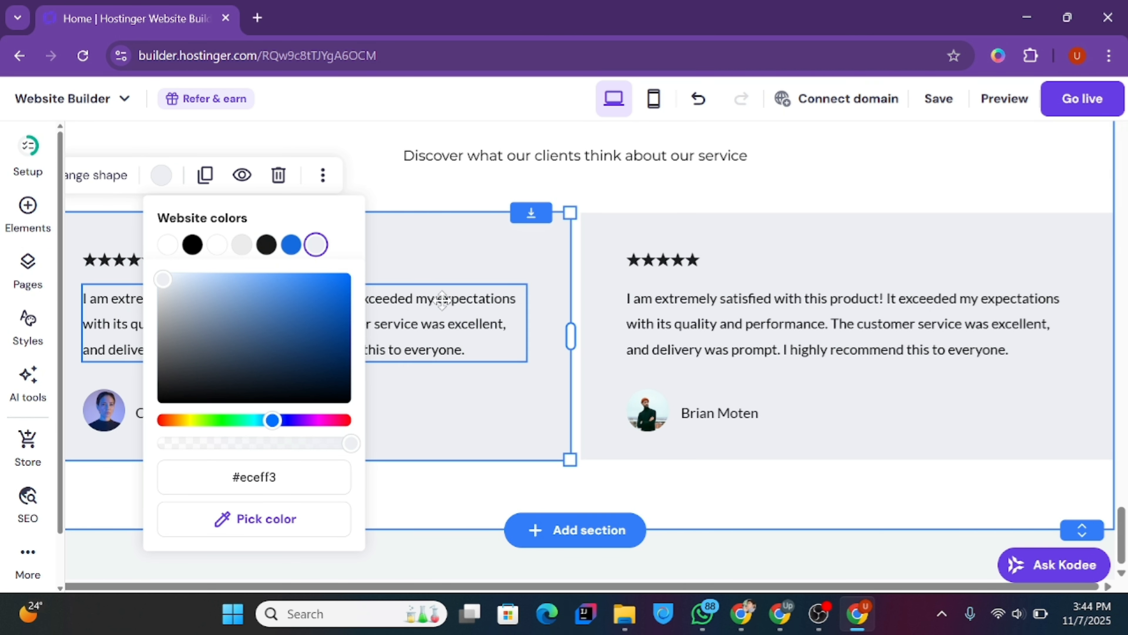
click(537, 478)
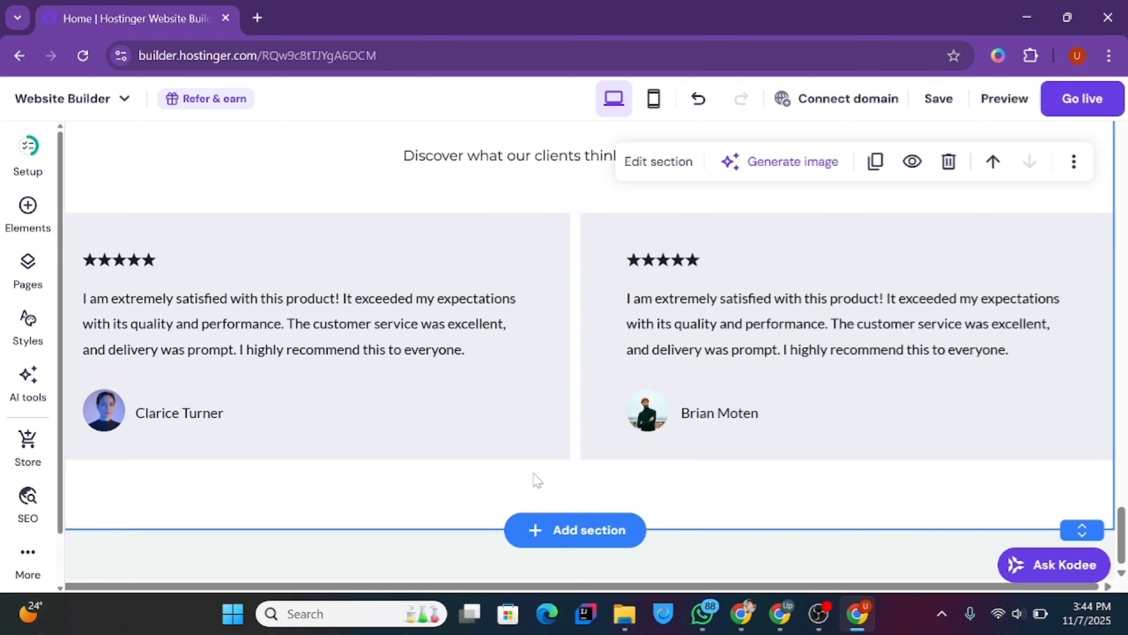
- Change the left review card's testimonial text to the Montserrat Regular font
click(267, 340)
click(117, 248)
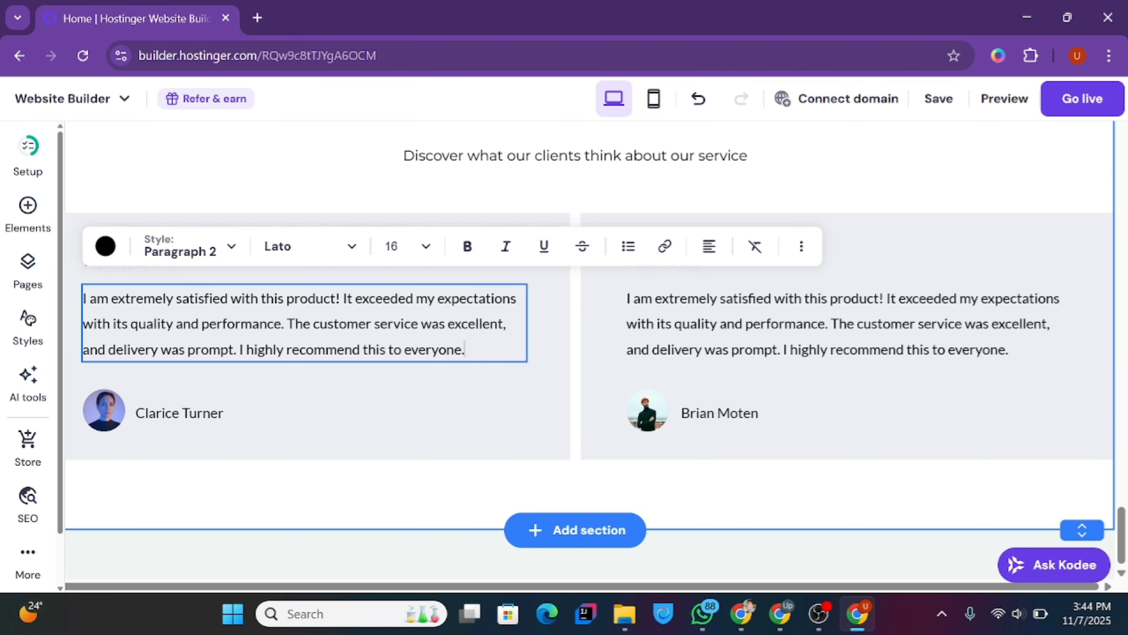
click(352, 251)
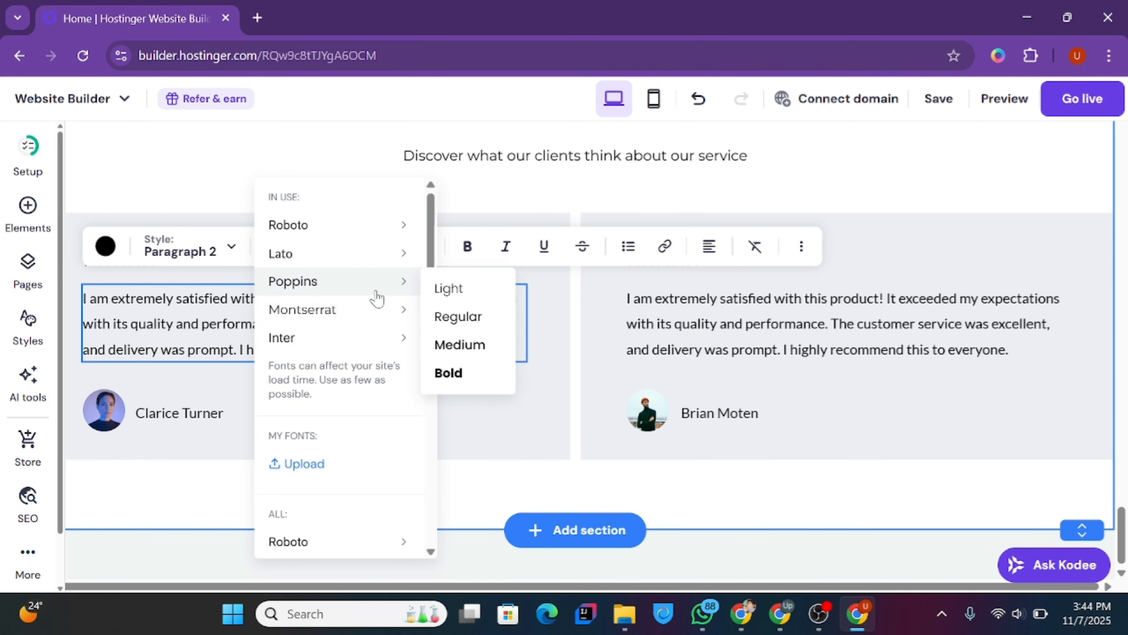
mouse_move(378, 310)
click(459, 344)
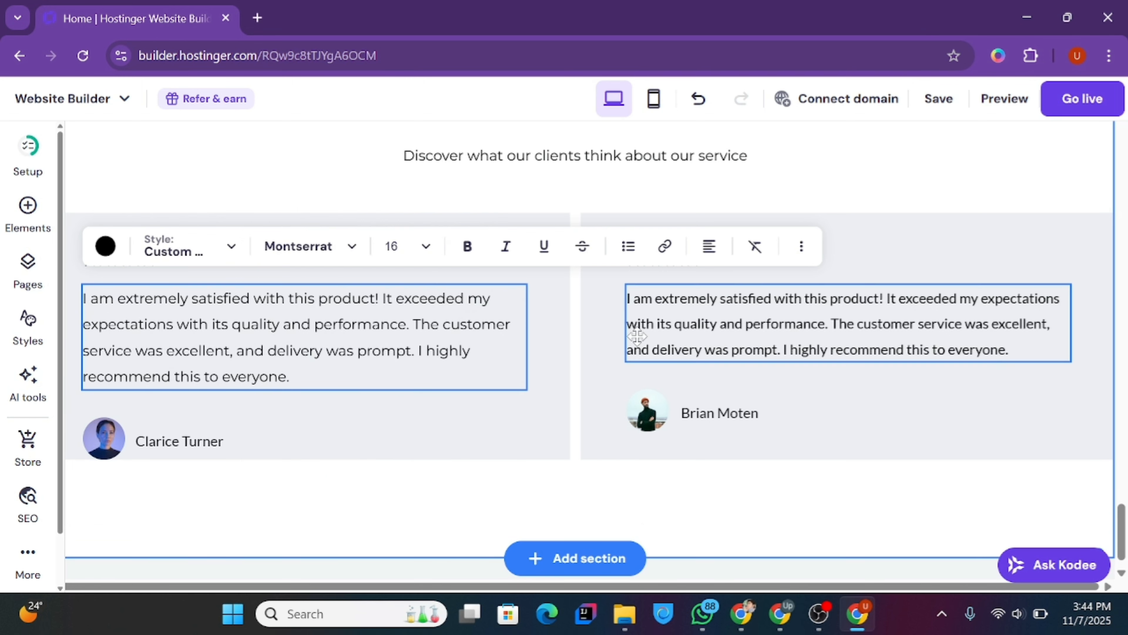
- Set the font of the right review card's testimonial text to Montserrat Regular
click(638, 336)
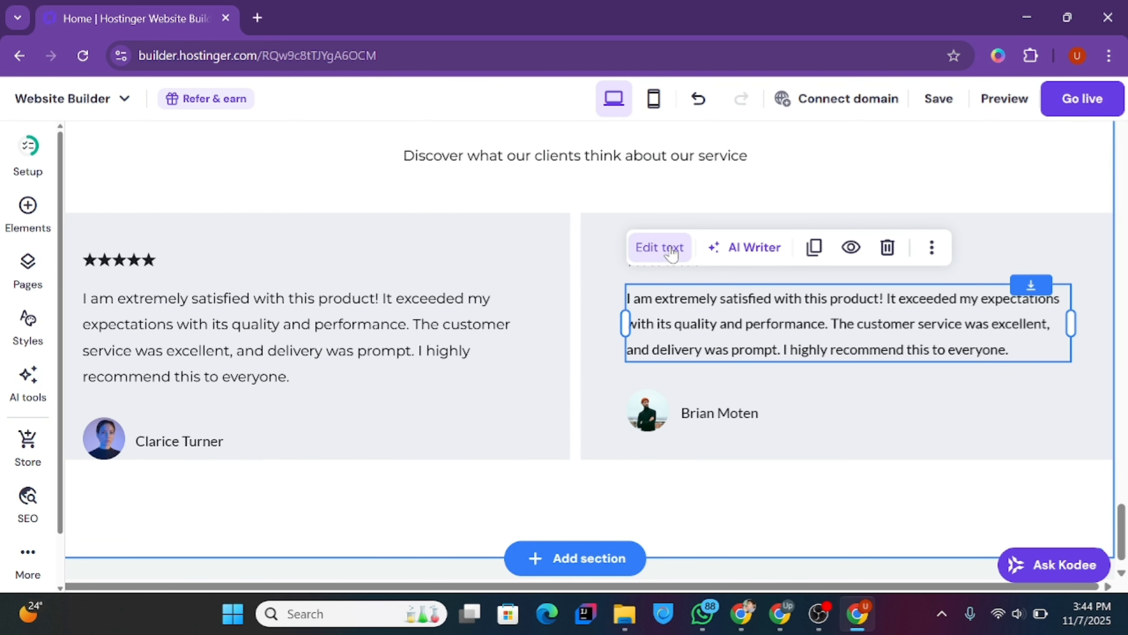
click(660, 247)
key(ctrl+a)
click(579, 249)
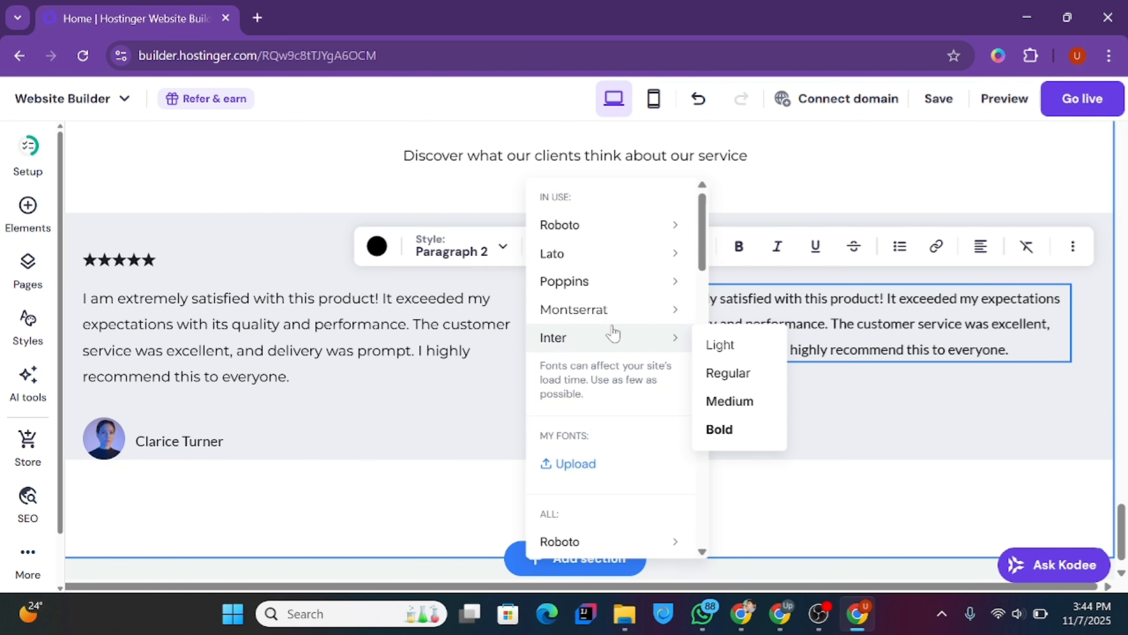
mouse_move(657, 309)
click(730, 345)
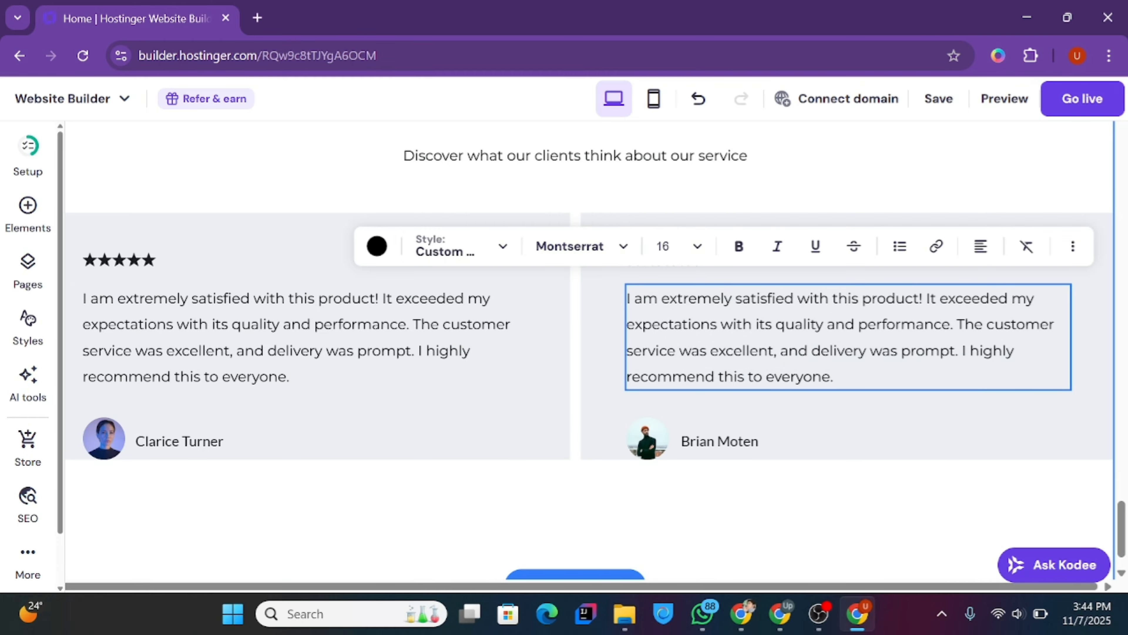
key(Escape)
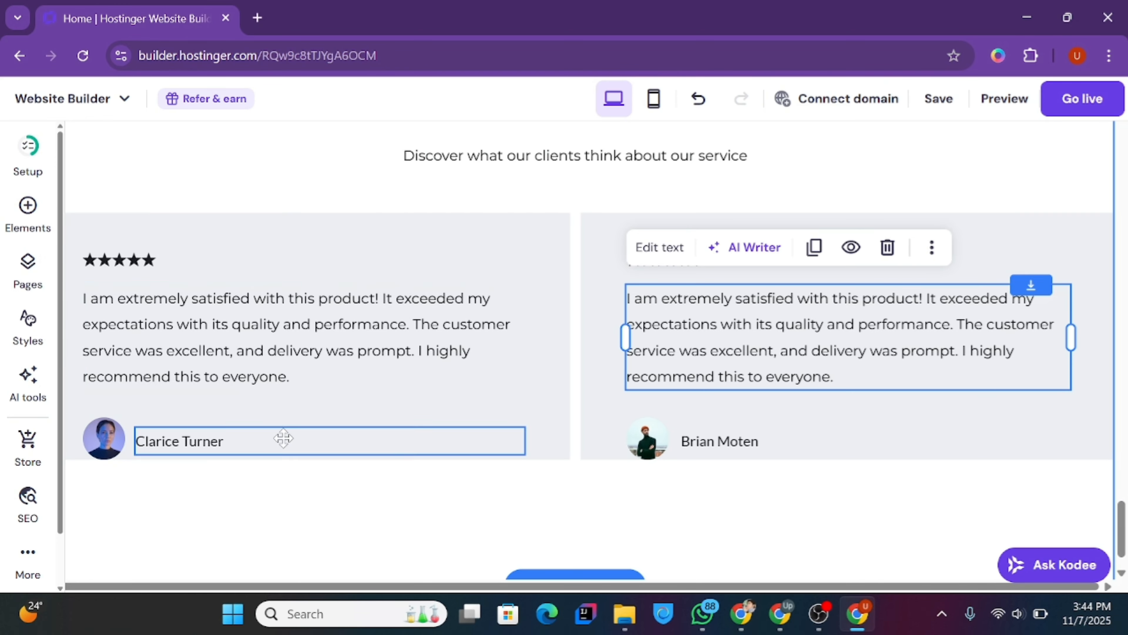
- Extend the lower edges of both review card backgrounds slightly below the reviewers' photos, keeping them level
click(554, 397)
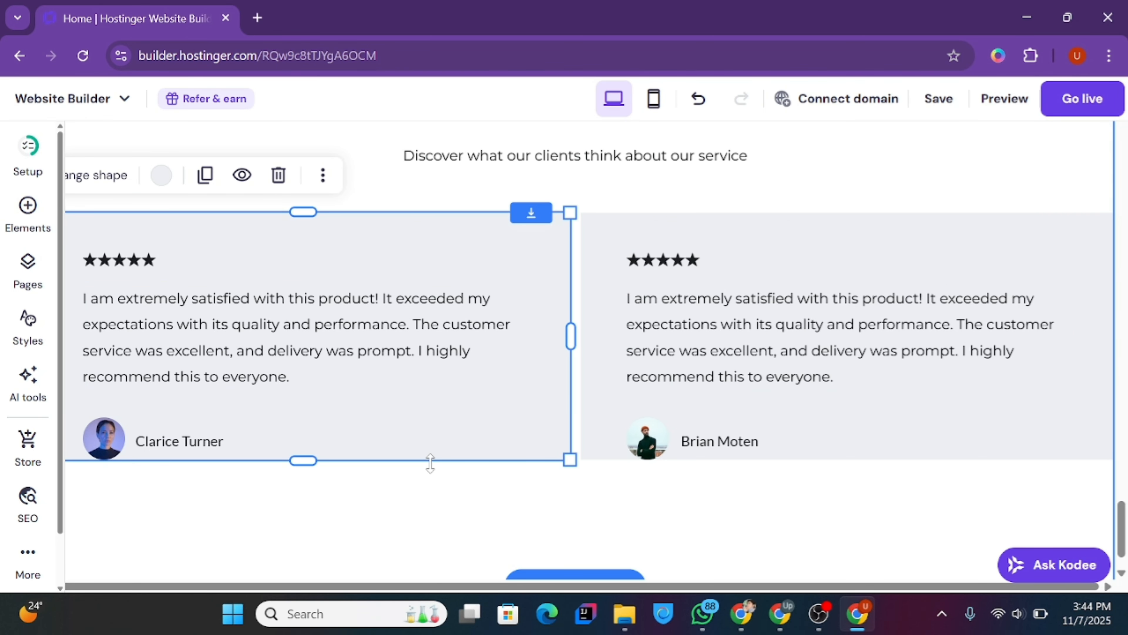
drag(430, 463, 430, 480)
click(967, 417)
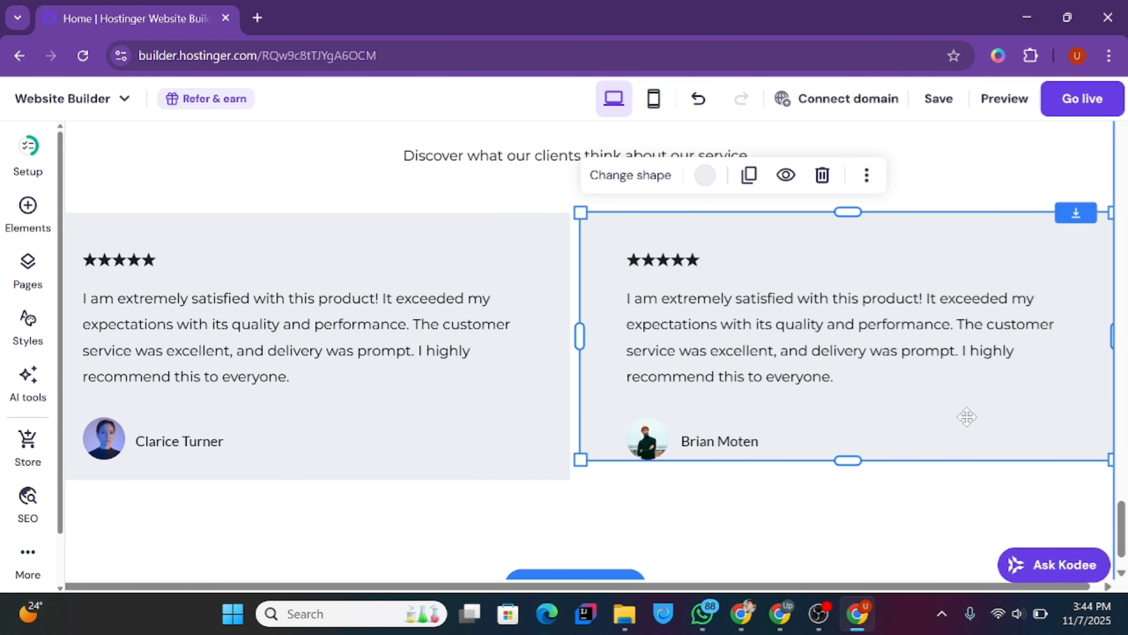
drag(902, 461, 905, 480)
click(847, 540)
- Shorten the customer reviews section to reduce the empty space below the cards, and save the website
scroll(1062, 506, down, 1)
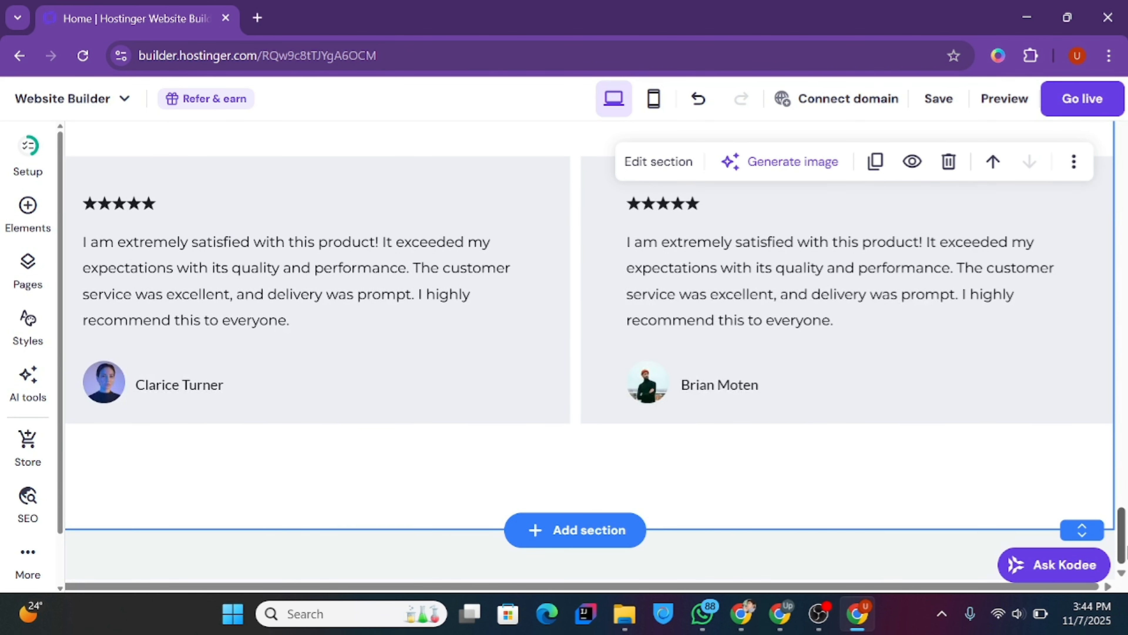
drag(1088, 522, 1105, 491)
mouse_move(1122, 535)
mouse_down()
mouse_move(1124, 499)
mouse_move(1124, 534)
mouse_up()
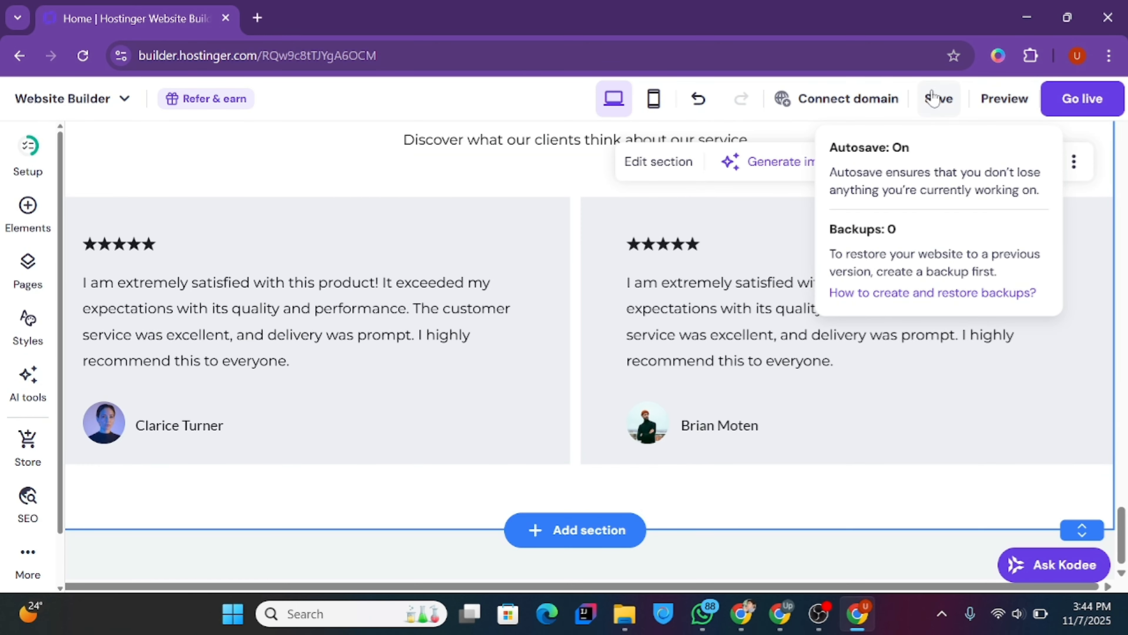
click(937, 98)
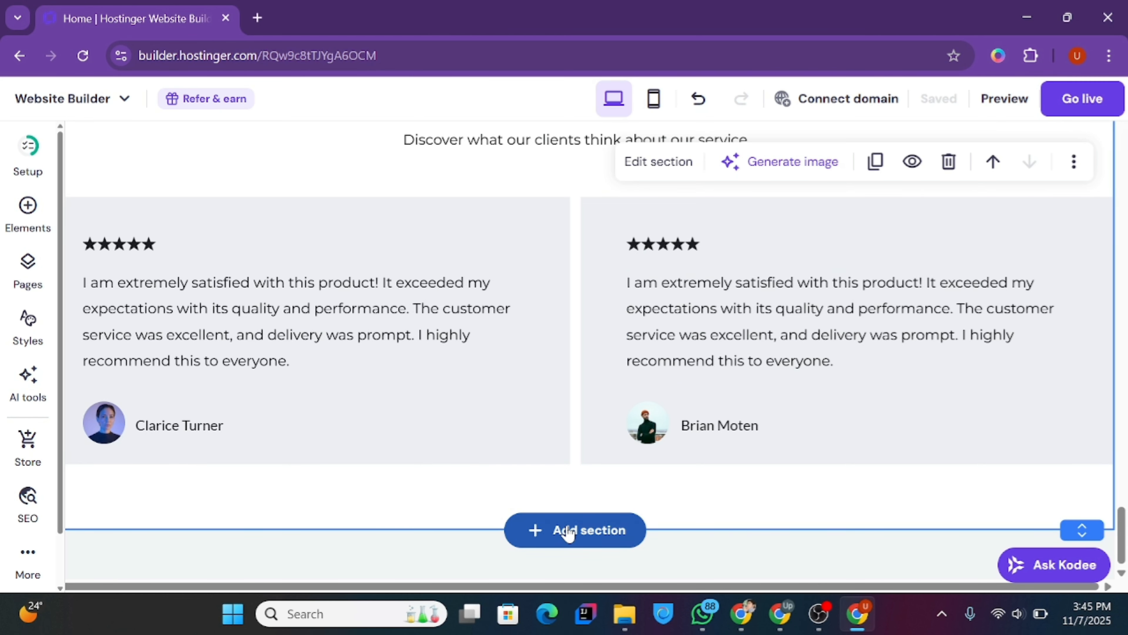
- Add a contact form section below the customer reviews, using the layout with an image beside the Get in touch form
click(551, 534)
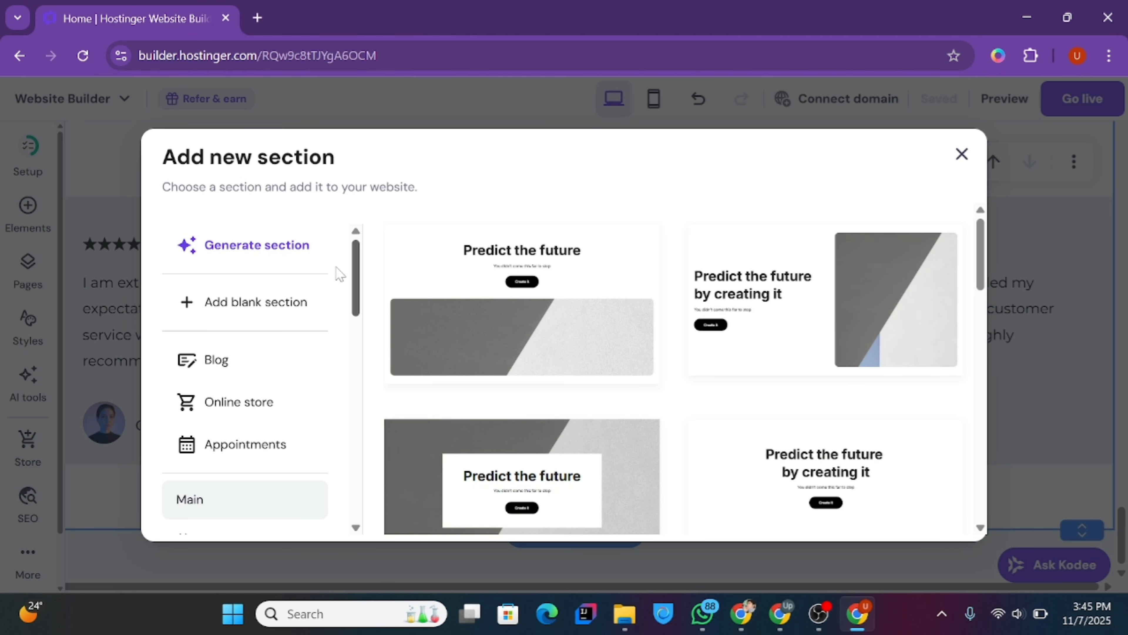
drag(359, 256, 370, 342)
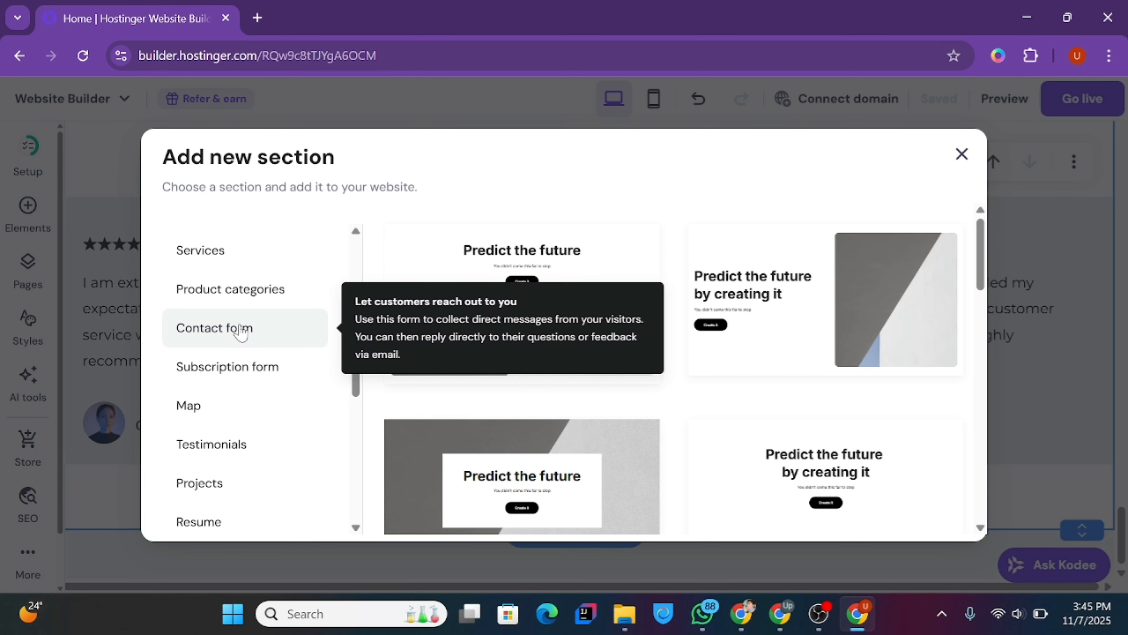
click(239, 335)
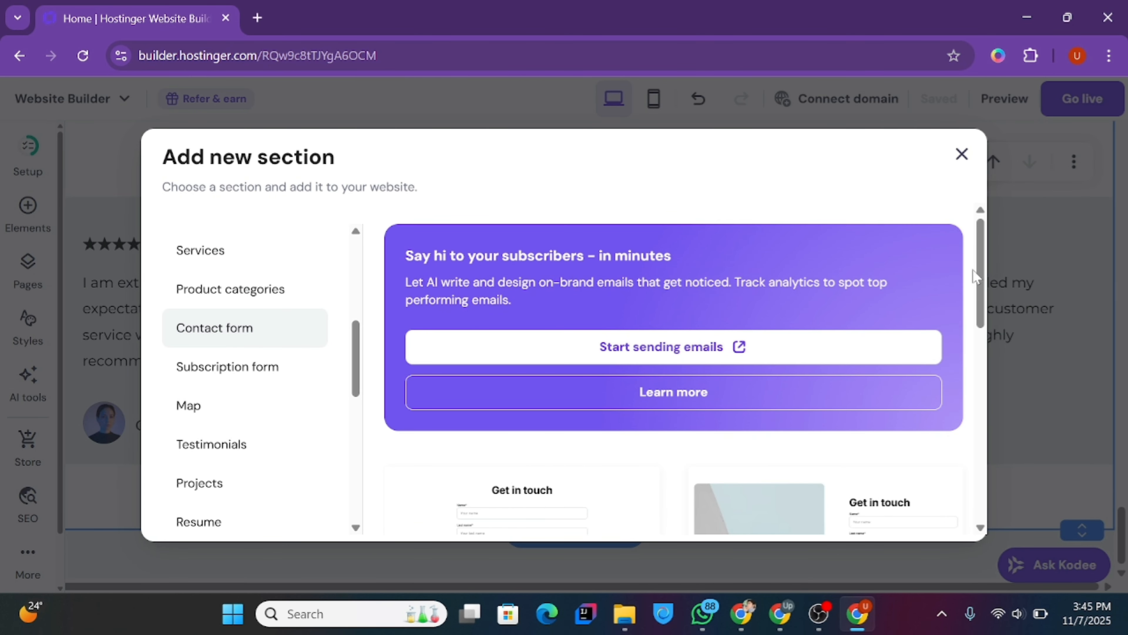
drag(982, 258, 933, 331)
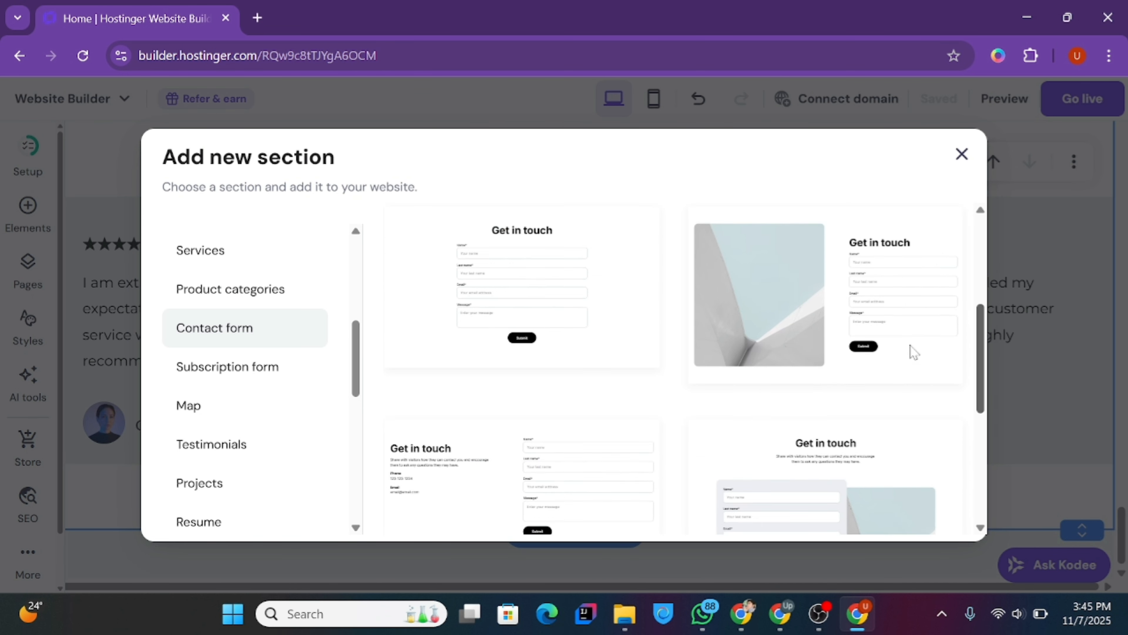
scroll(911, 353, up, 2)
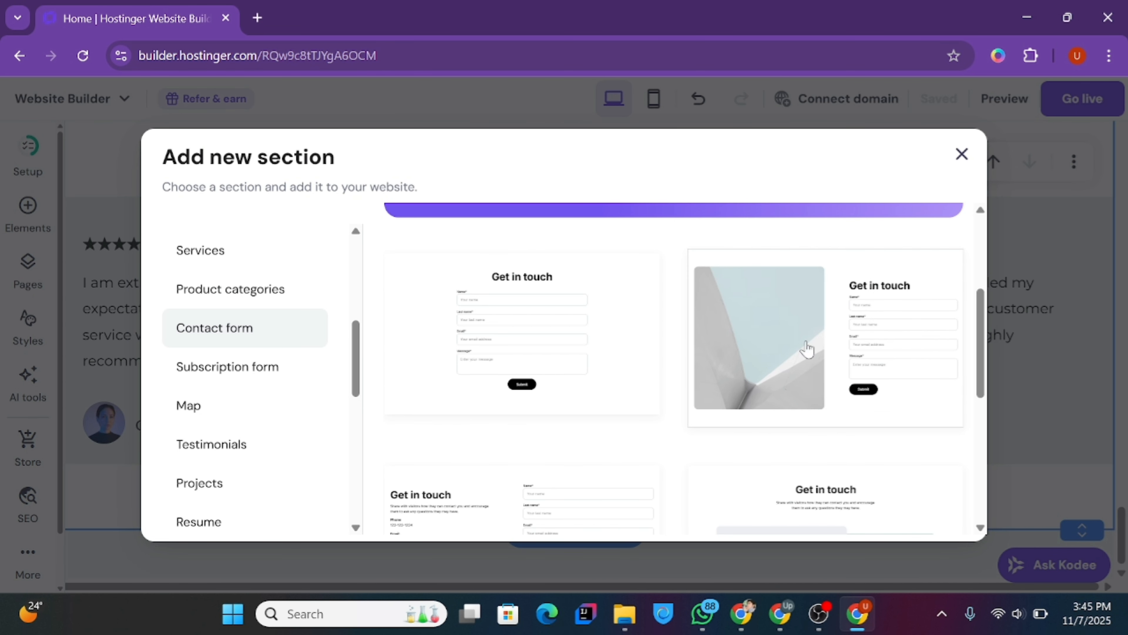
click(874, 341)
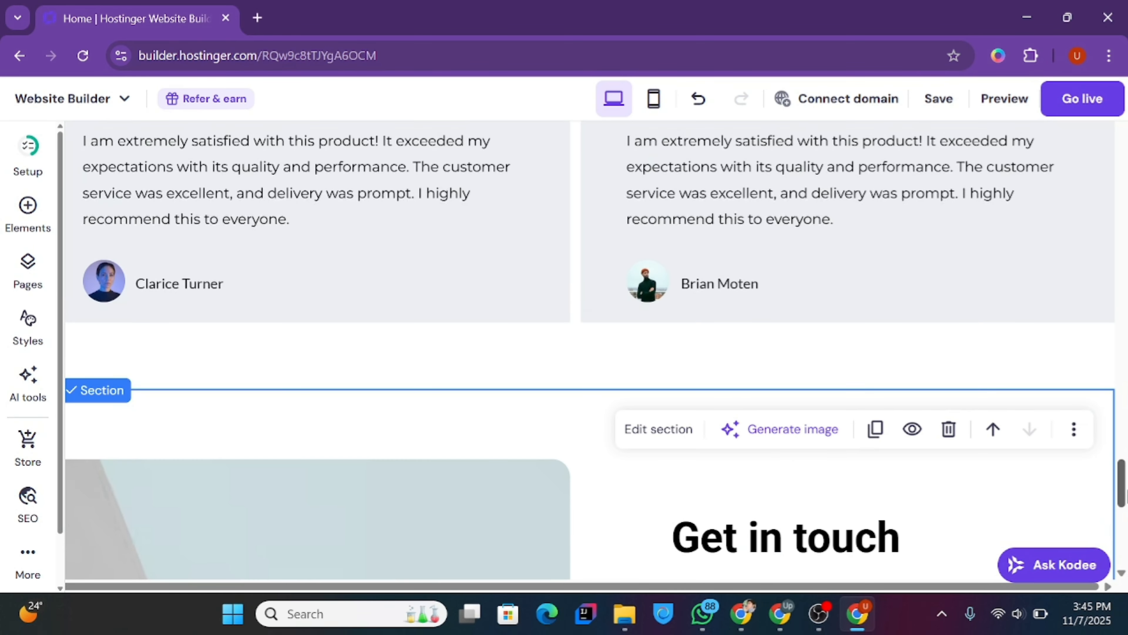
- Replace the contact section's image with a free "tech company" photo of people working on laptops around a wooden table
click(264, 491)
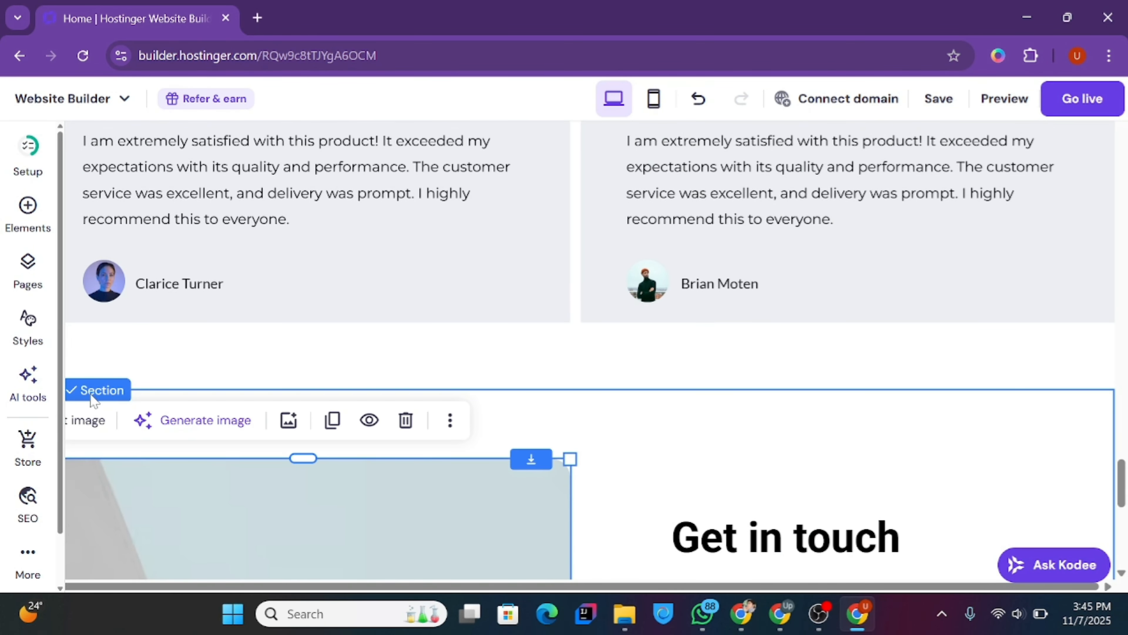
click(290, 419)
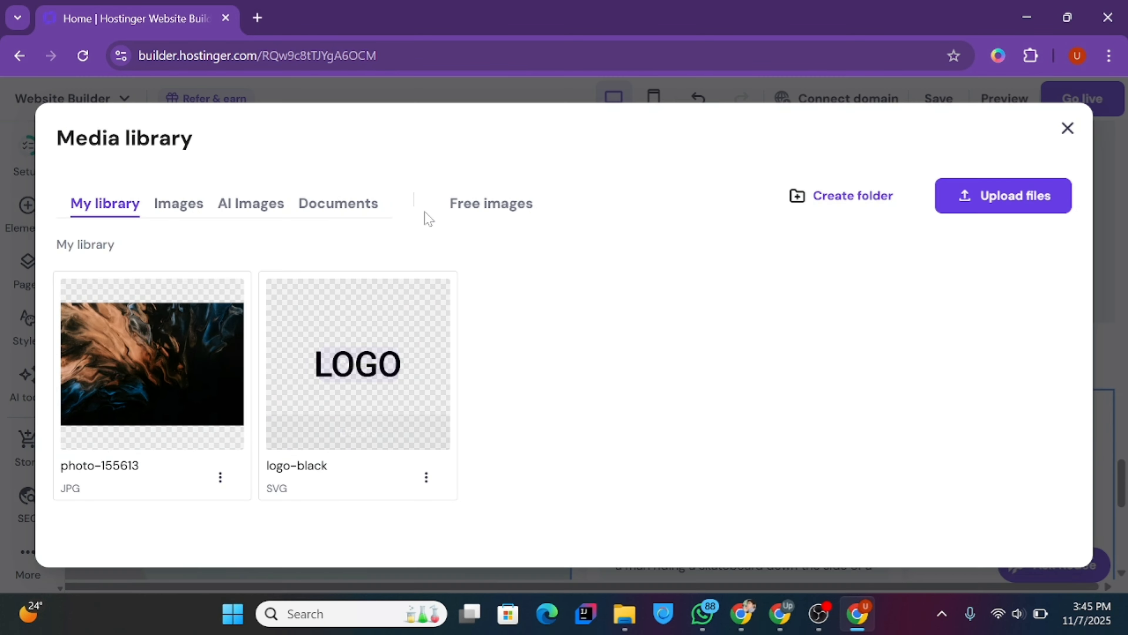
click(483, 213)
click(475, 269)
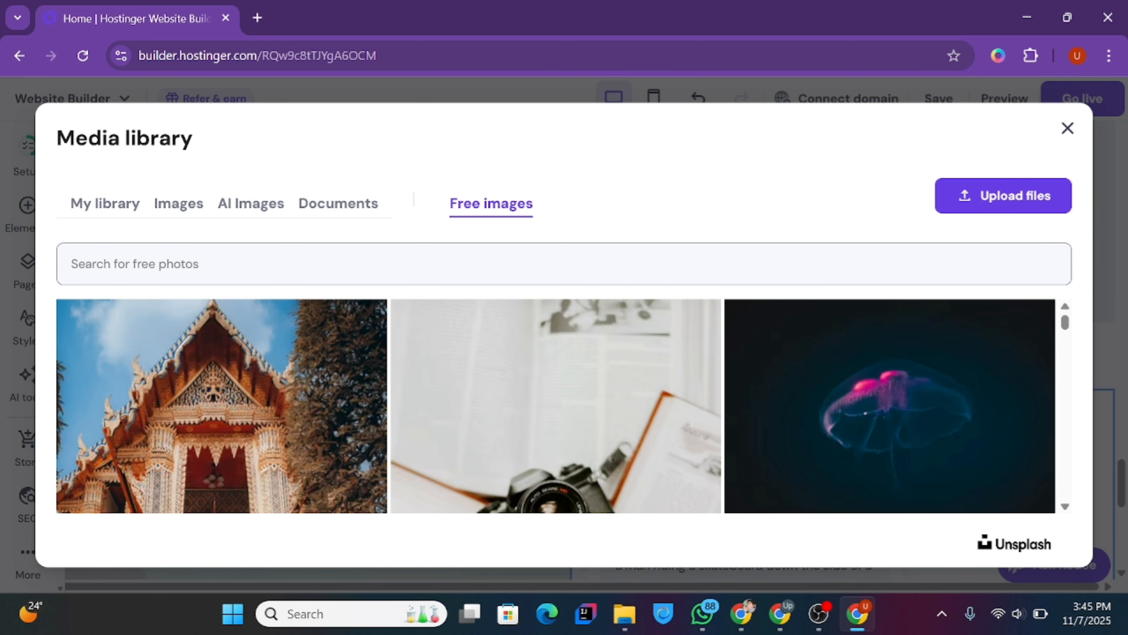
text(t)
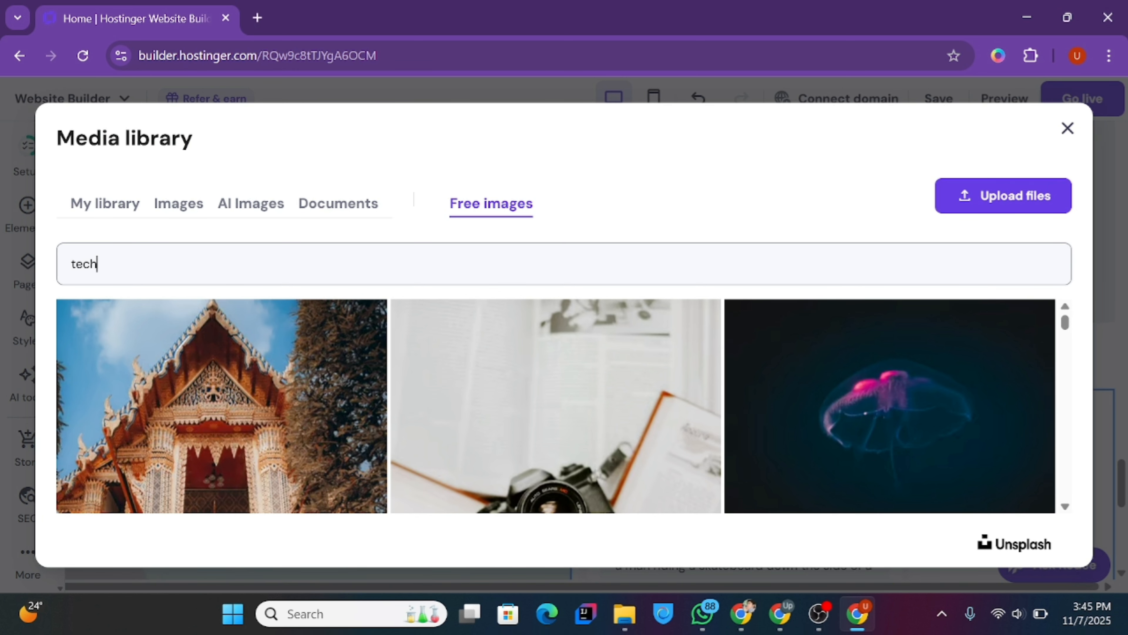
text(ech)
text( com)
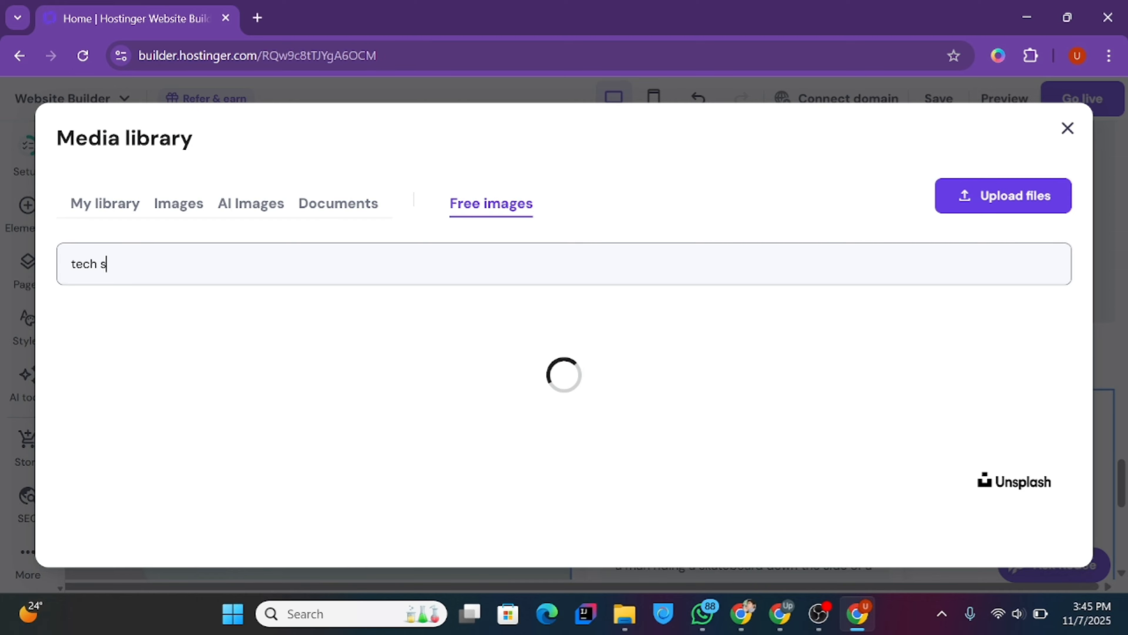
text(pany)
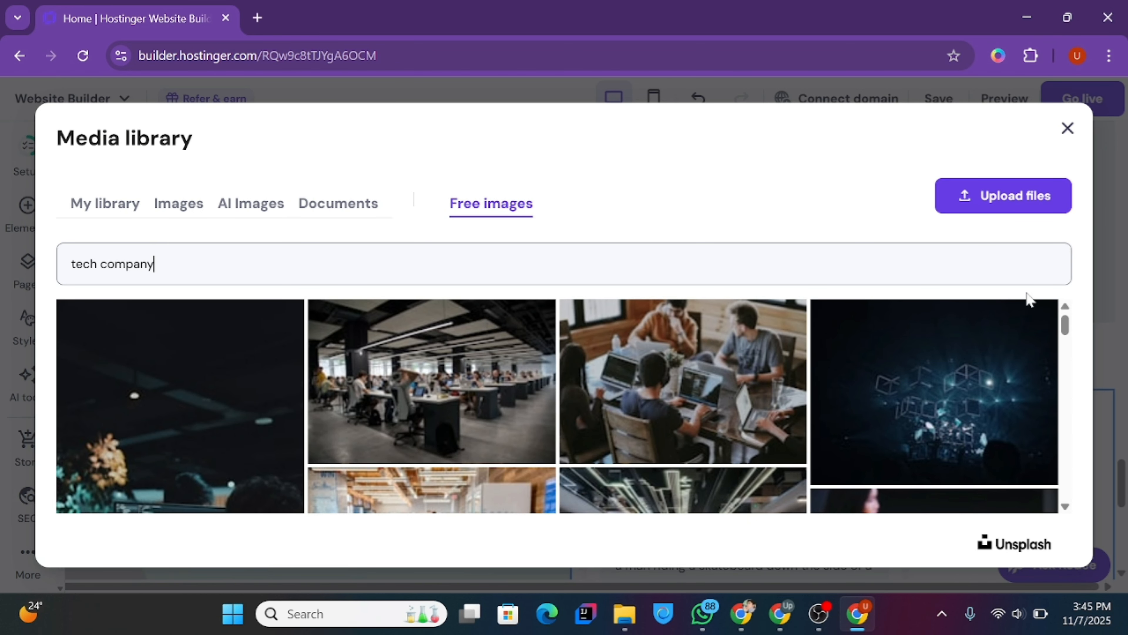
click(619, 370)
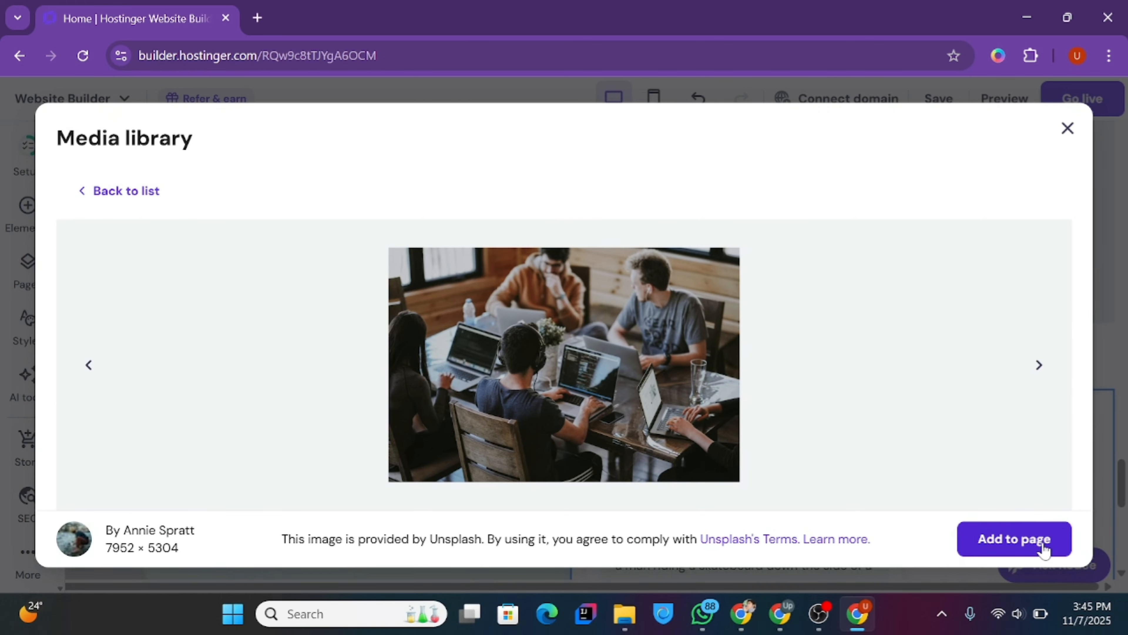
click(1044, 550)
- Set the font of the "Get in touch" heading to Poppins Regular
scroll(897, 486, down, 6)
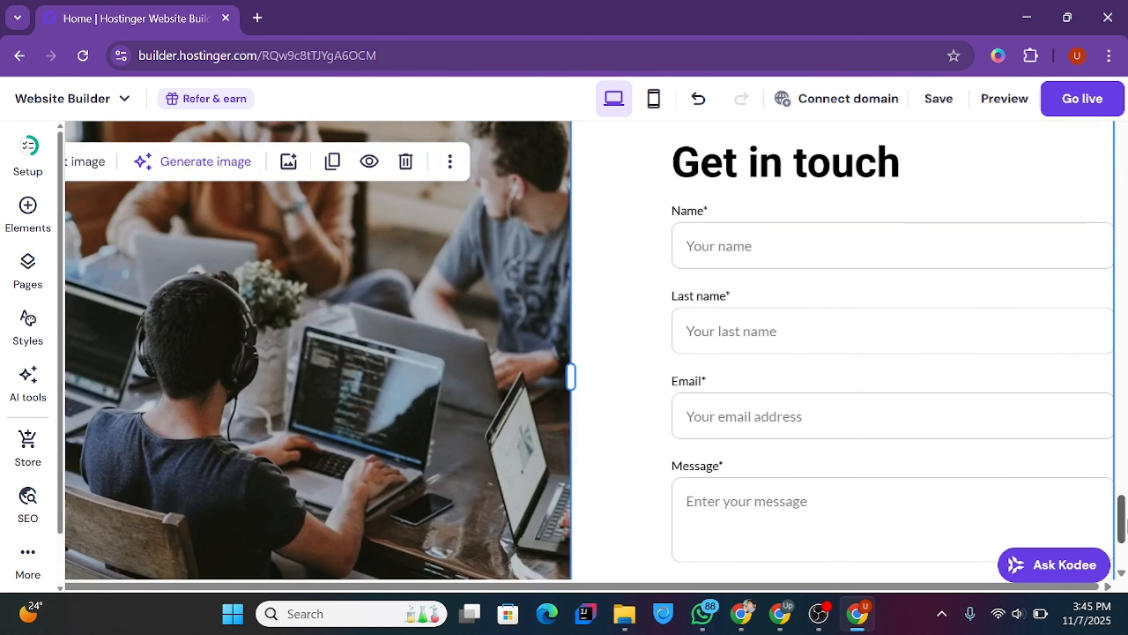
scroll(836, 267, up, 2)
click(836, 267)
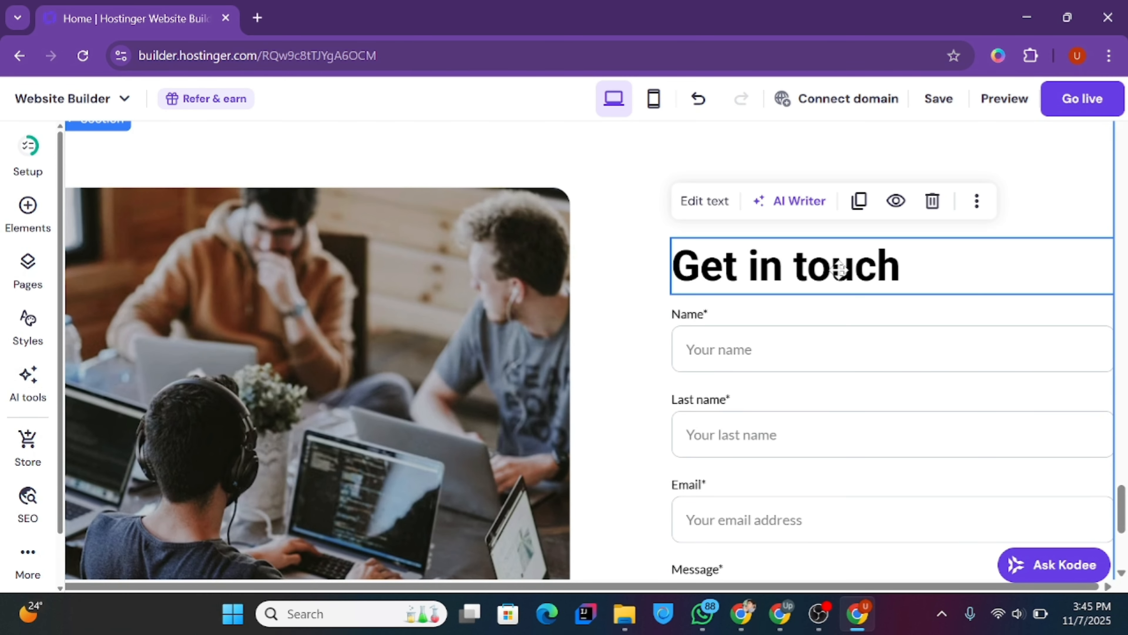
click(679, 203)
click(561, 199)
mouse_move(660, 256)
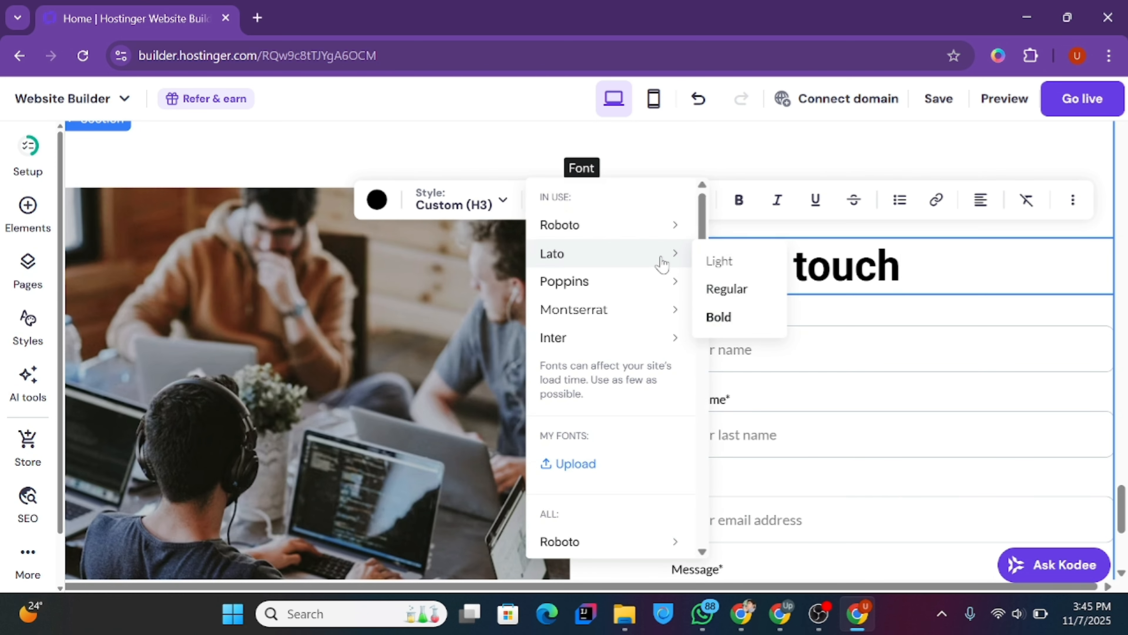
mouse_move(678, 291)
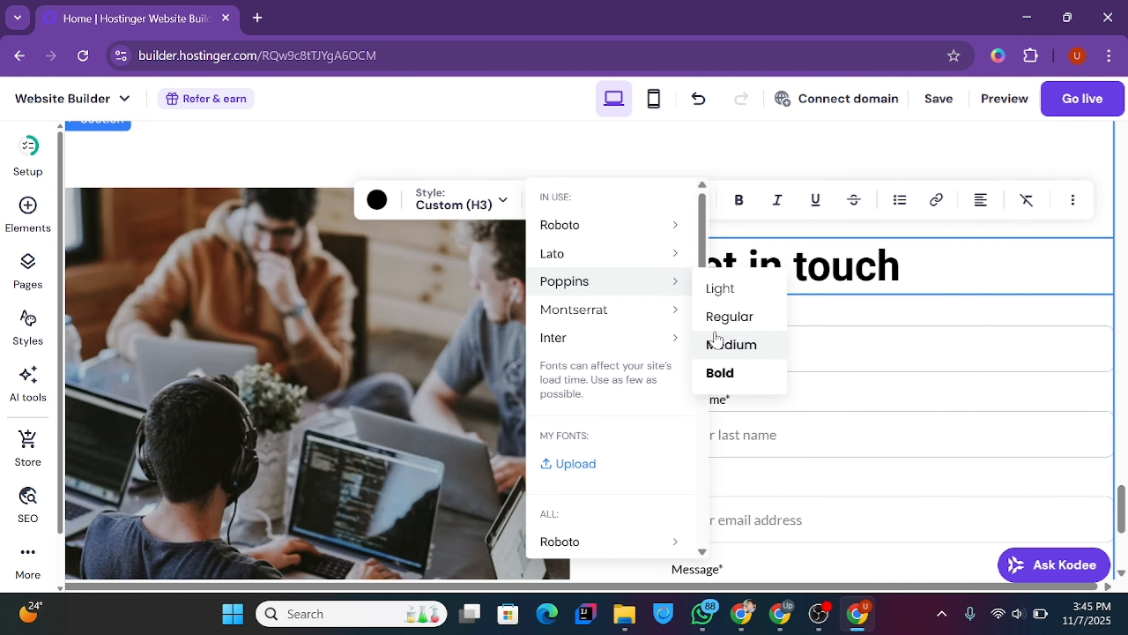
drag(717, 339, 715, 324)
click(715, 323)
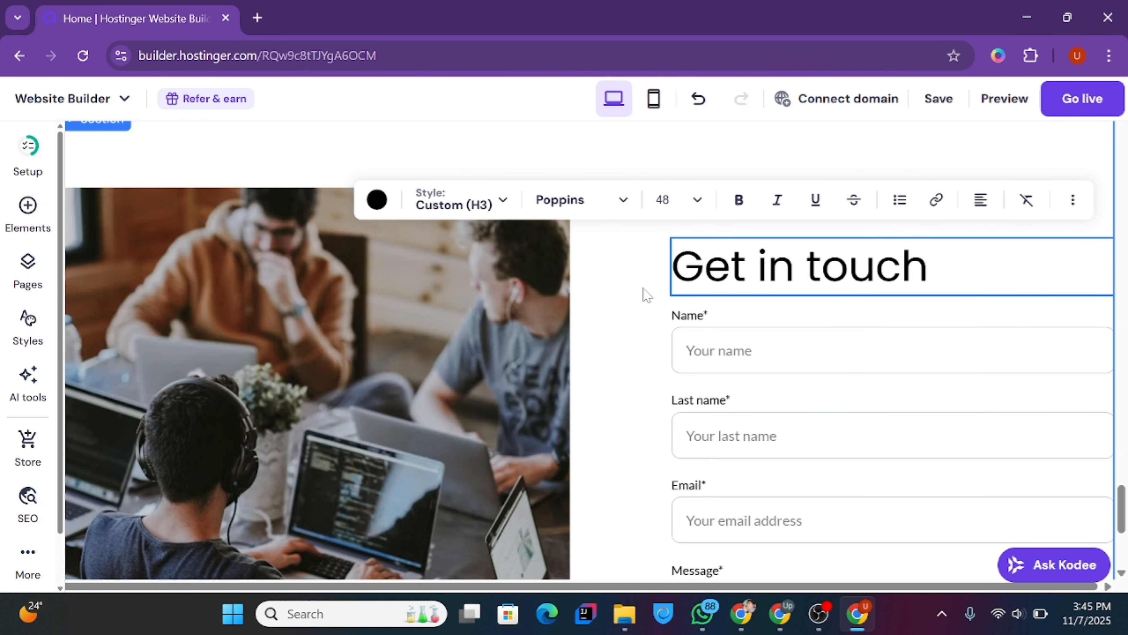
- Open the contact form's field settings and add a new Short answer field
drag(1126, 513, 1127, 529)
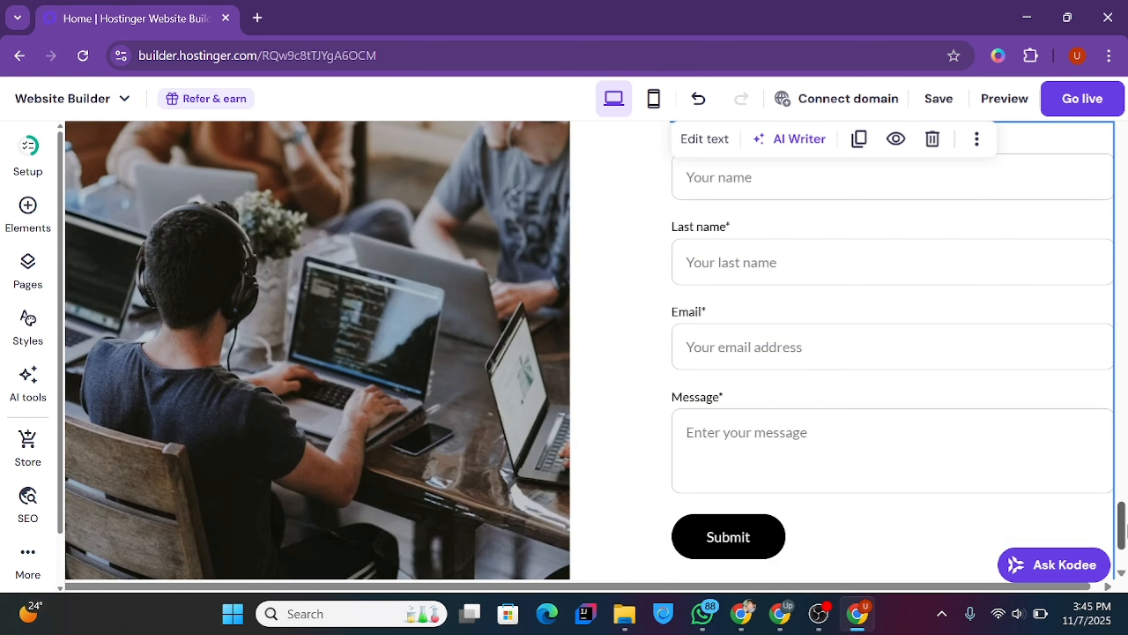
click(841, 262)
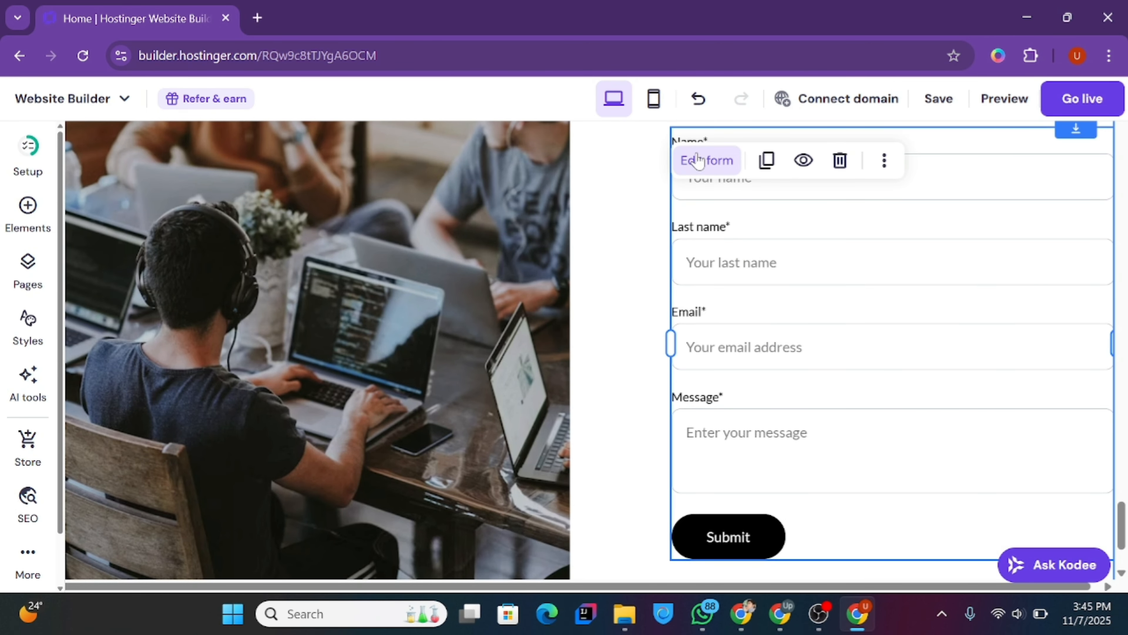
click(713, 158)
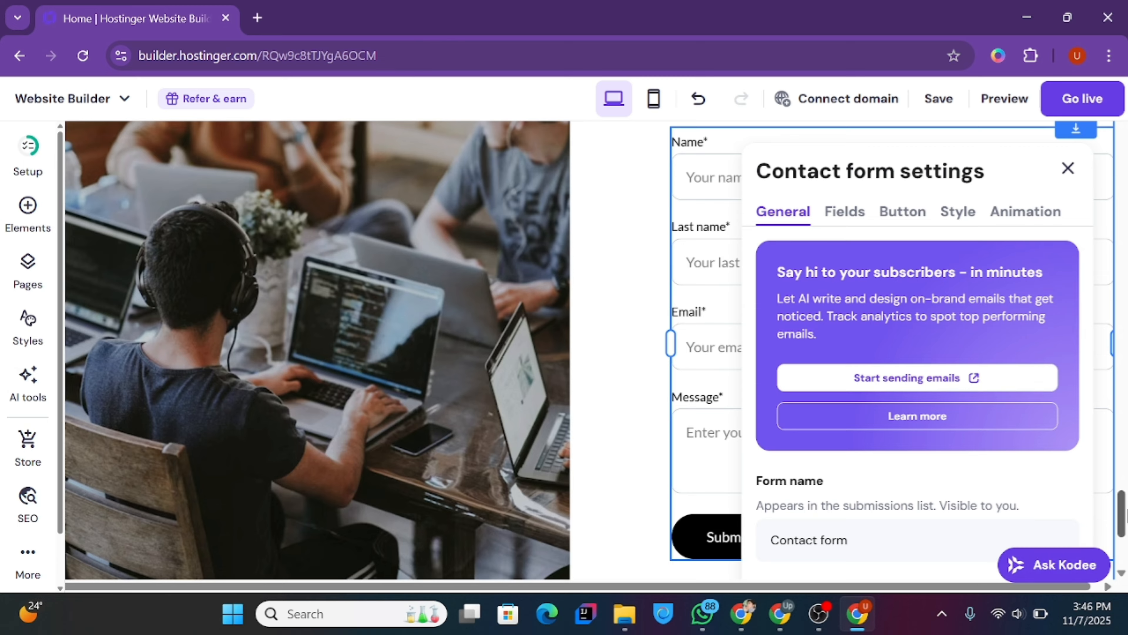
mouse_move(1125, 516)
mouse_down()
mouse_move(1126, 537)
mouse_move(1125, 502)
mouse_up()
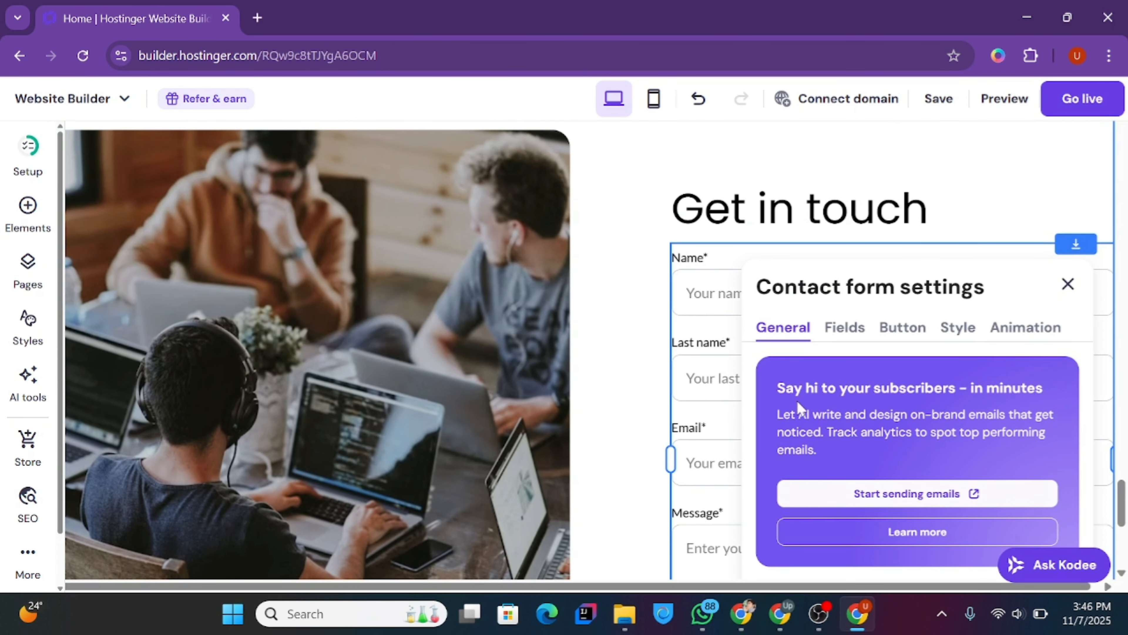
click(846, 334)
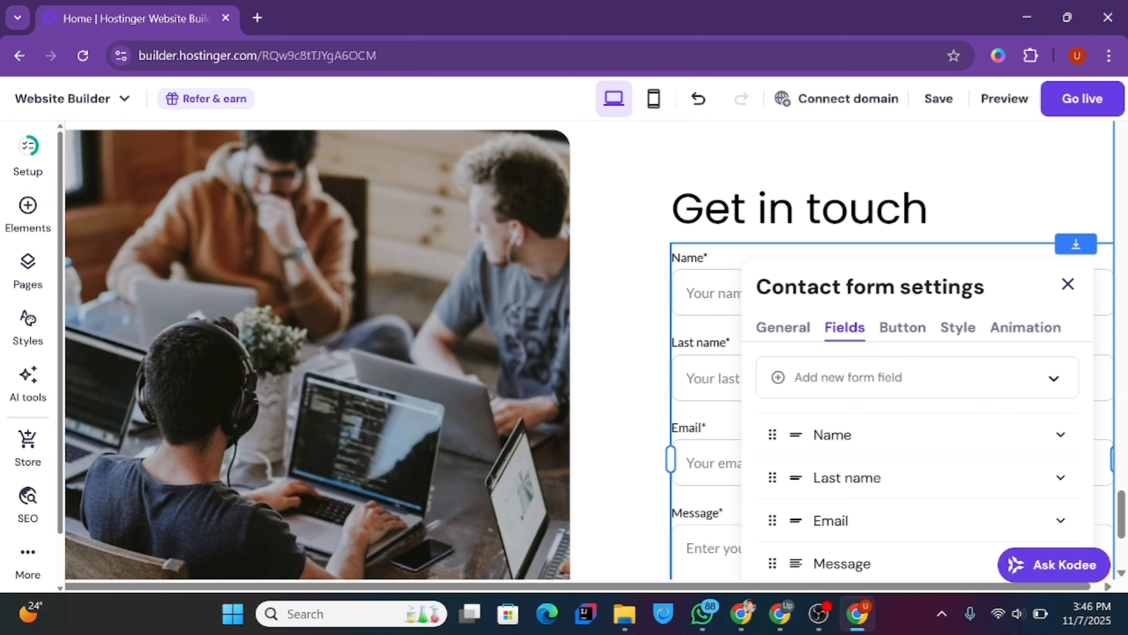
scroll(1121, 515, down, 3)
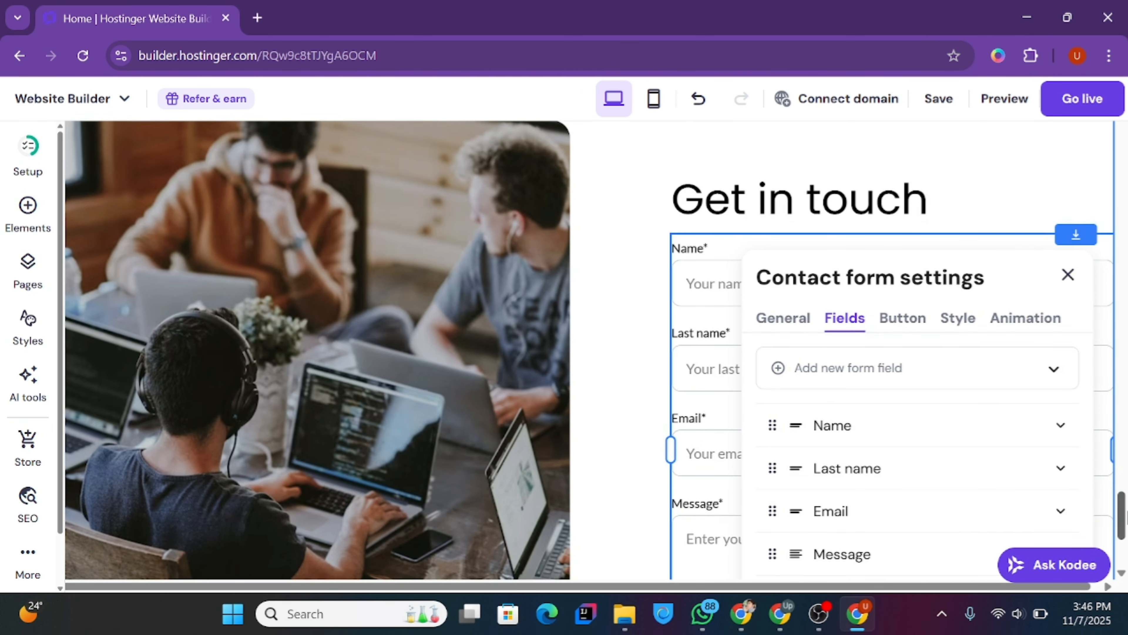
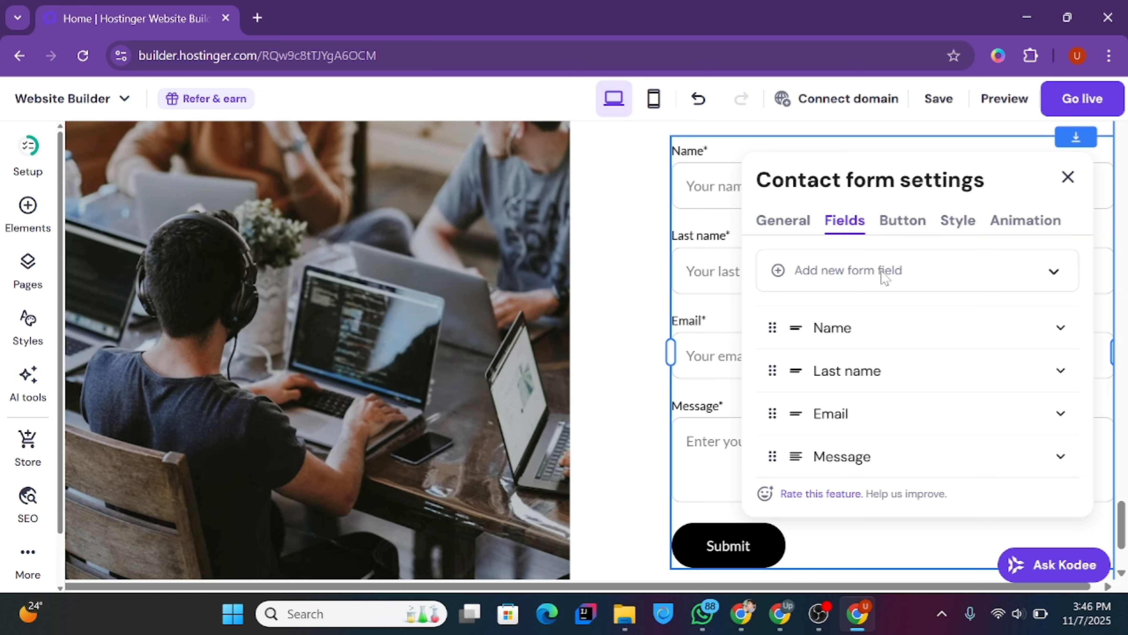
click(1053, 270)
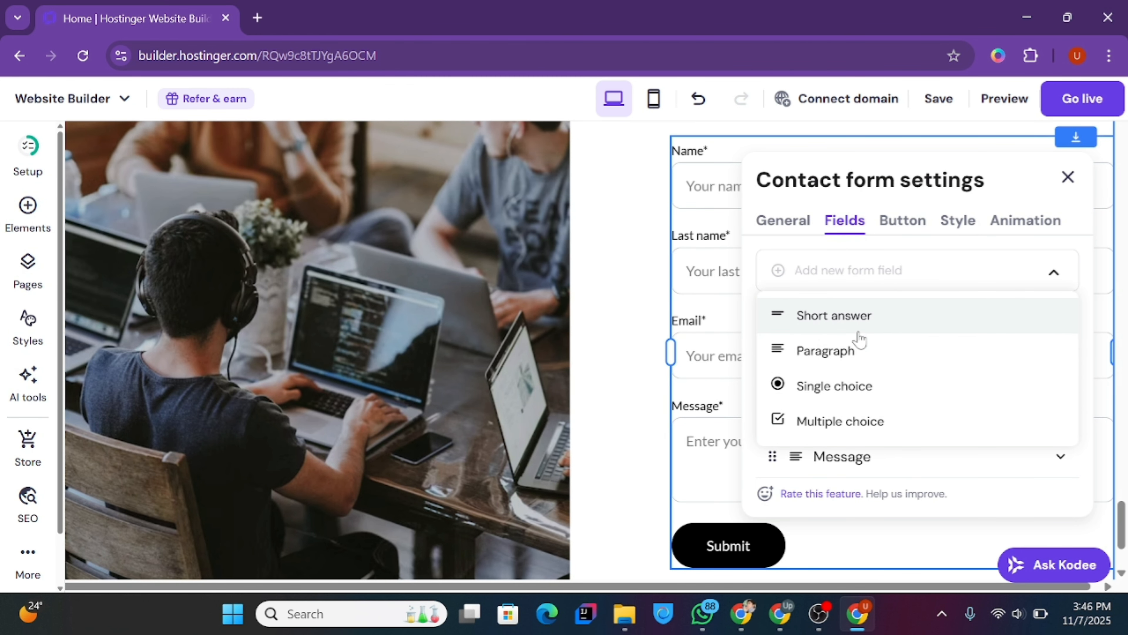
click(1054, 272)
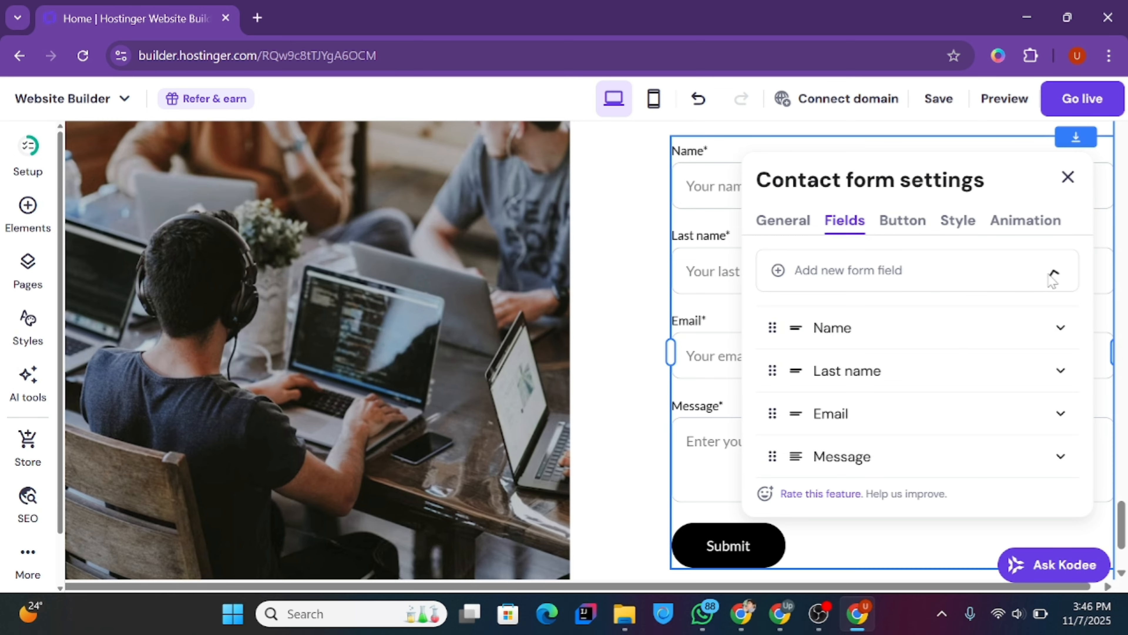
click(1054, 272)
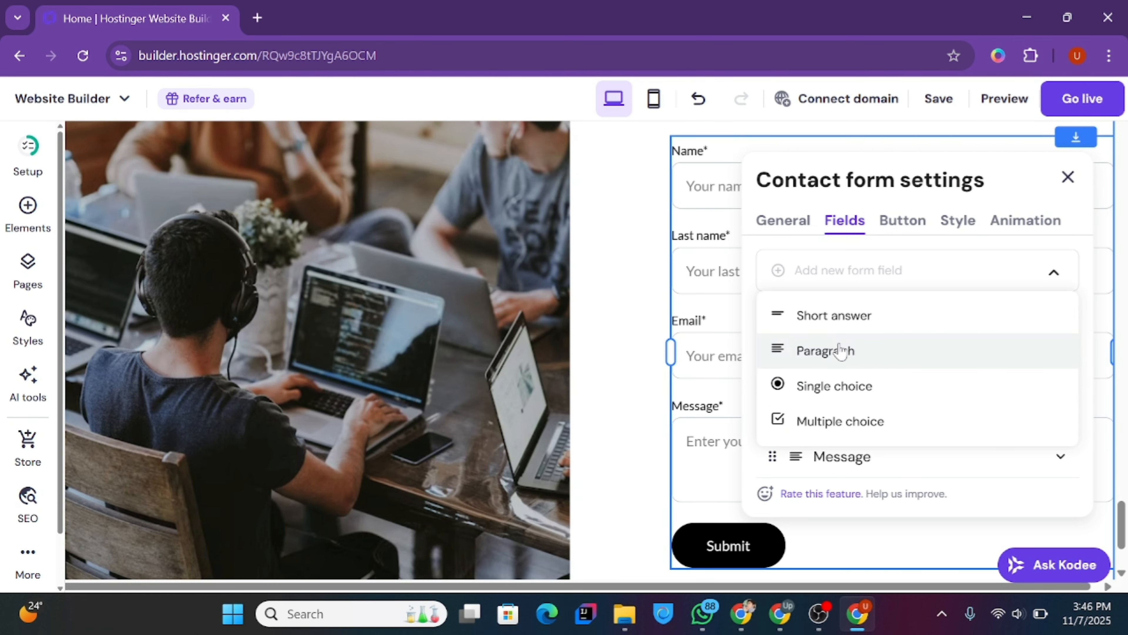
click(867, 326)
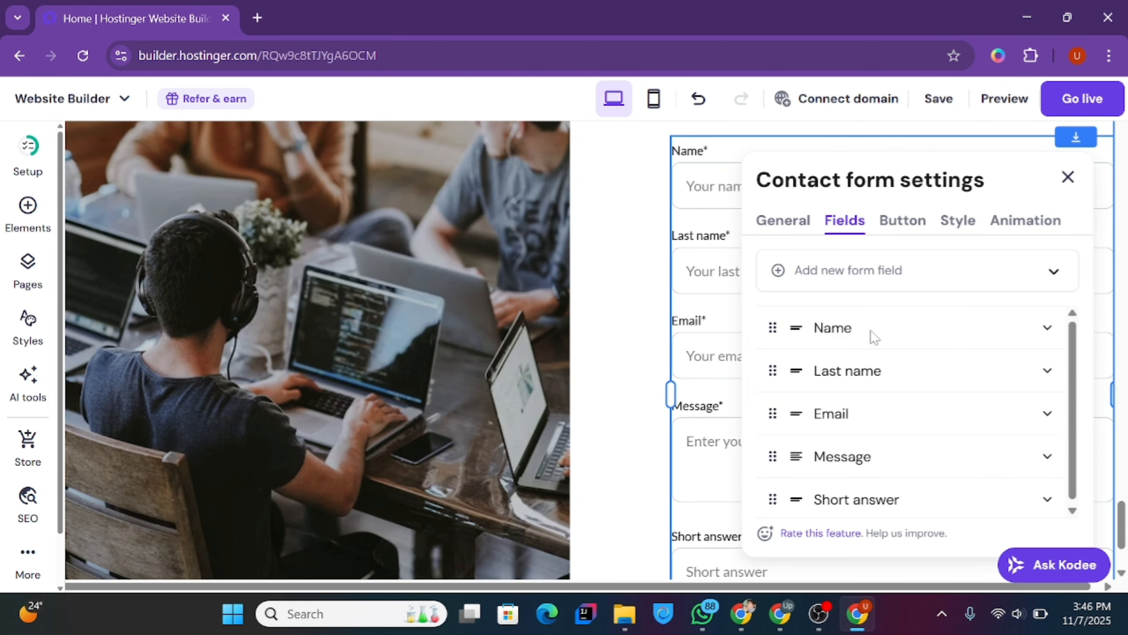
- Expand the new Short answer field's settings and set its field type to Phone
click(903, 490)
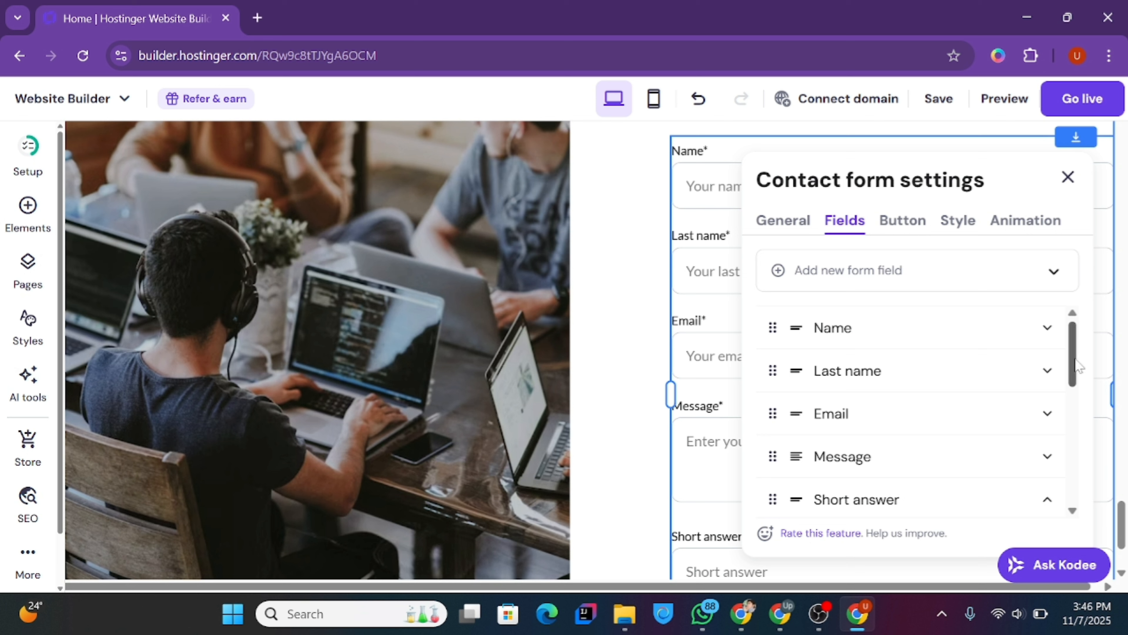
drag(1077, 361, 1077, 465)
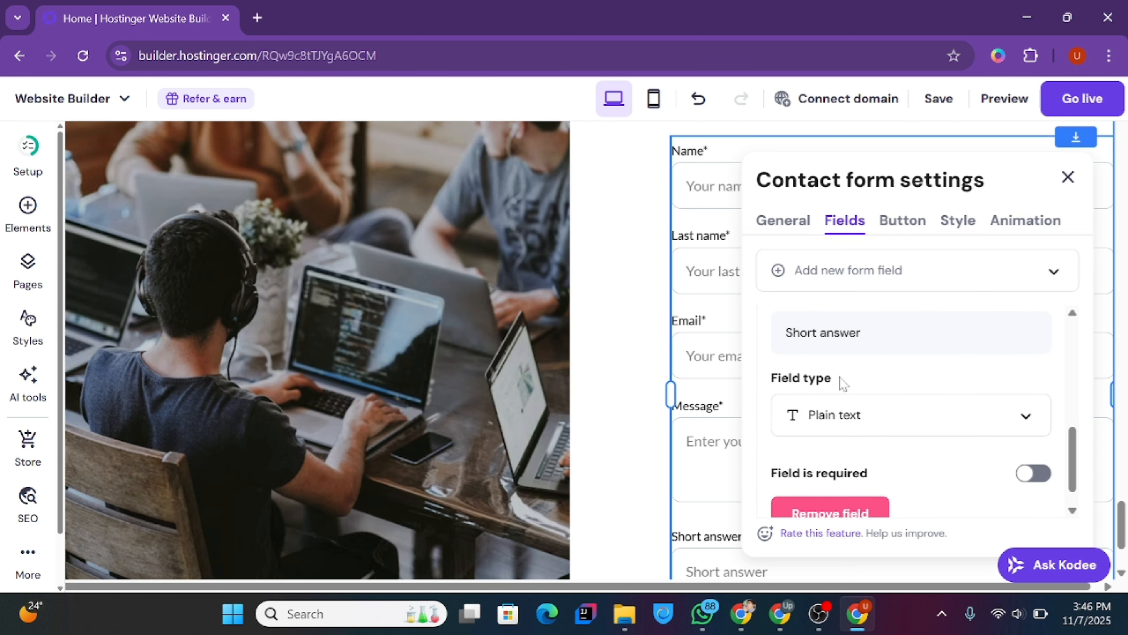
click(851, 418)
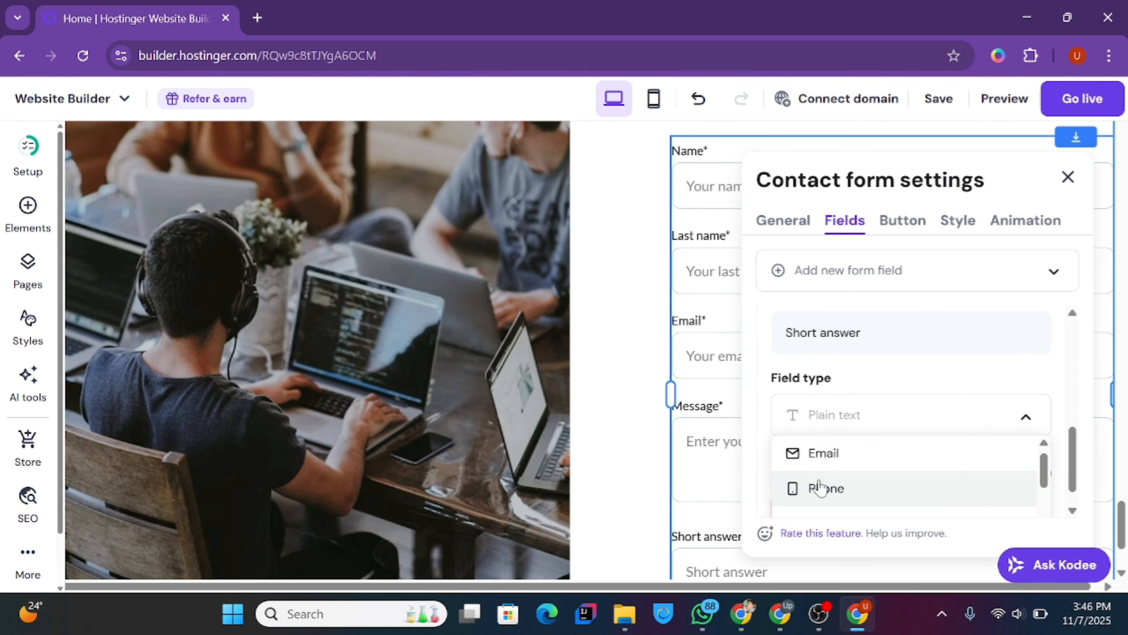
click(824, 488)
- Change the new short answer field's label to "Phone"
drag(1072, 428, 1071, 402)
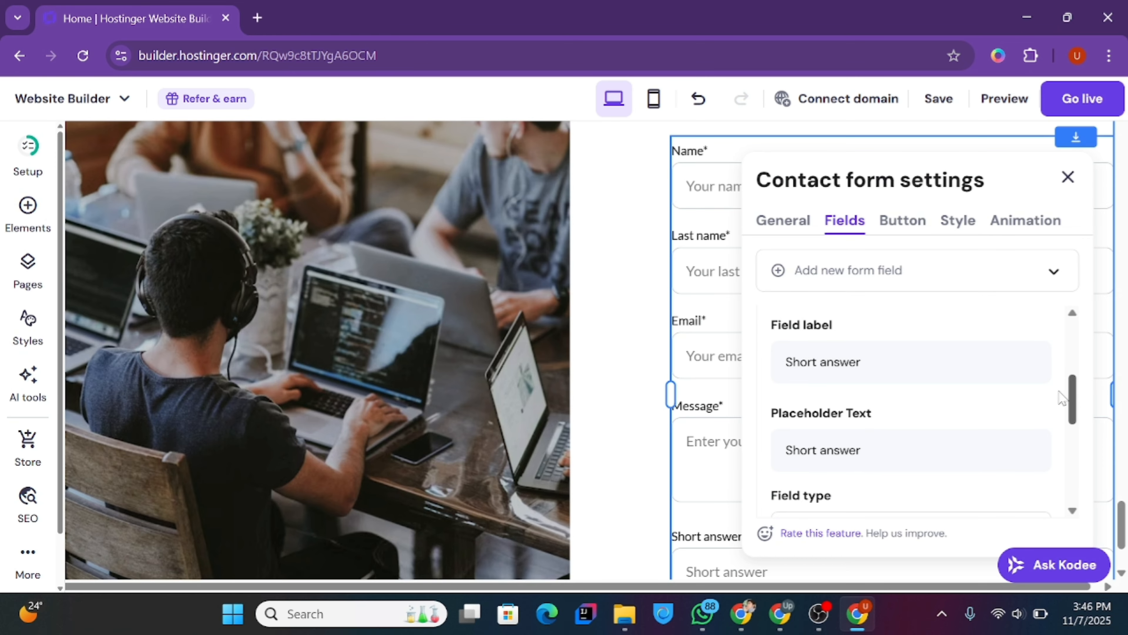
click(860, 362)
key(ctrl+shift+Left)
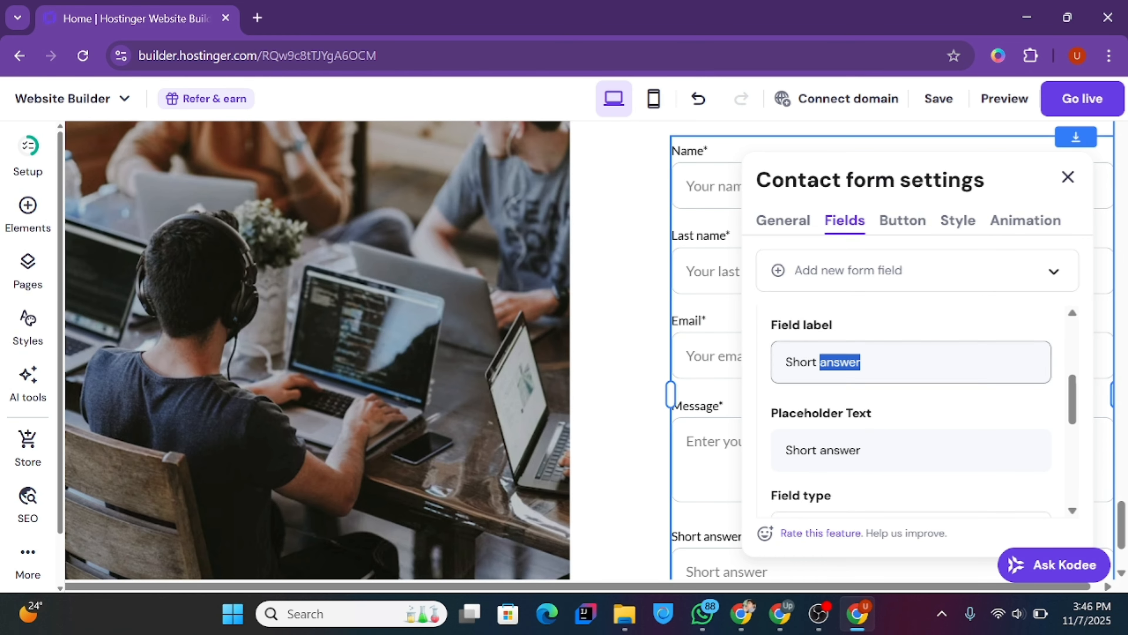
key(ctrl+shift+Left)
text(Phone)
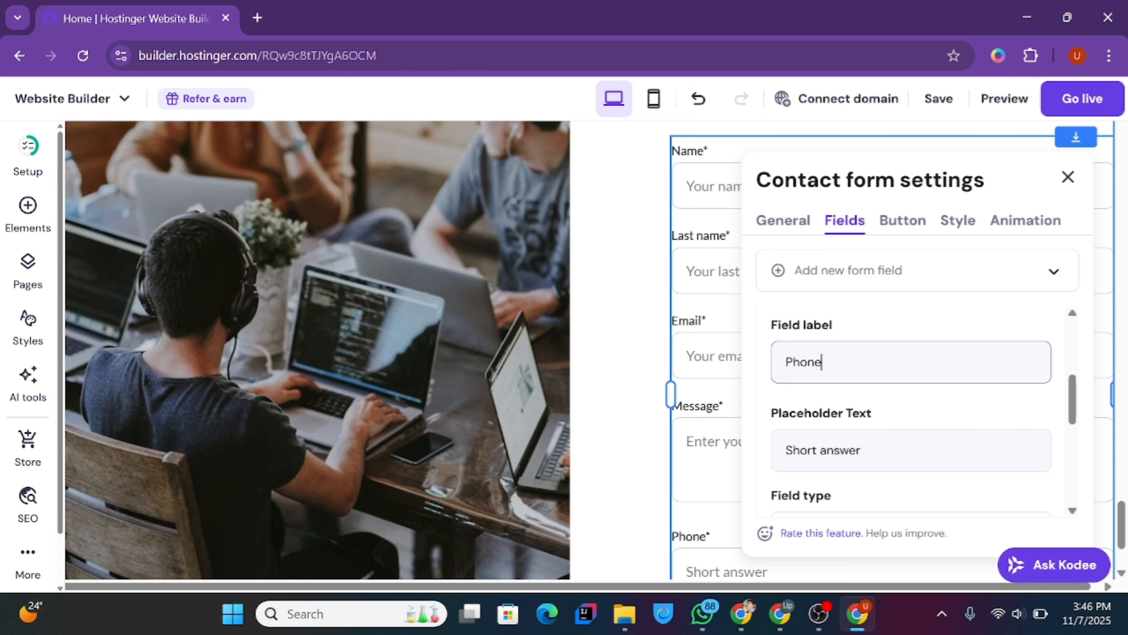
- Replace the Phone field's placeholder text with "Your phone number"
click(930, 462)
key(ctrl+shift+Left)
key(ctrl+shift+Left)
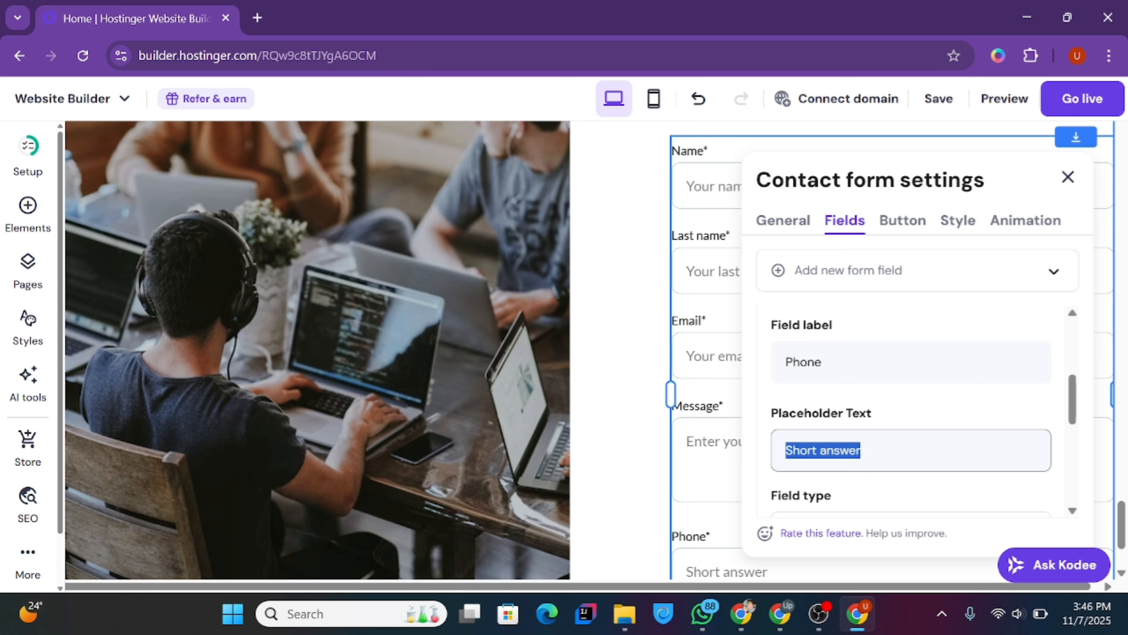
text(Your phone num)
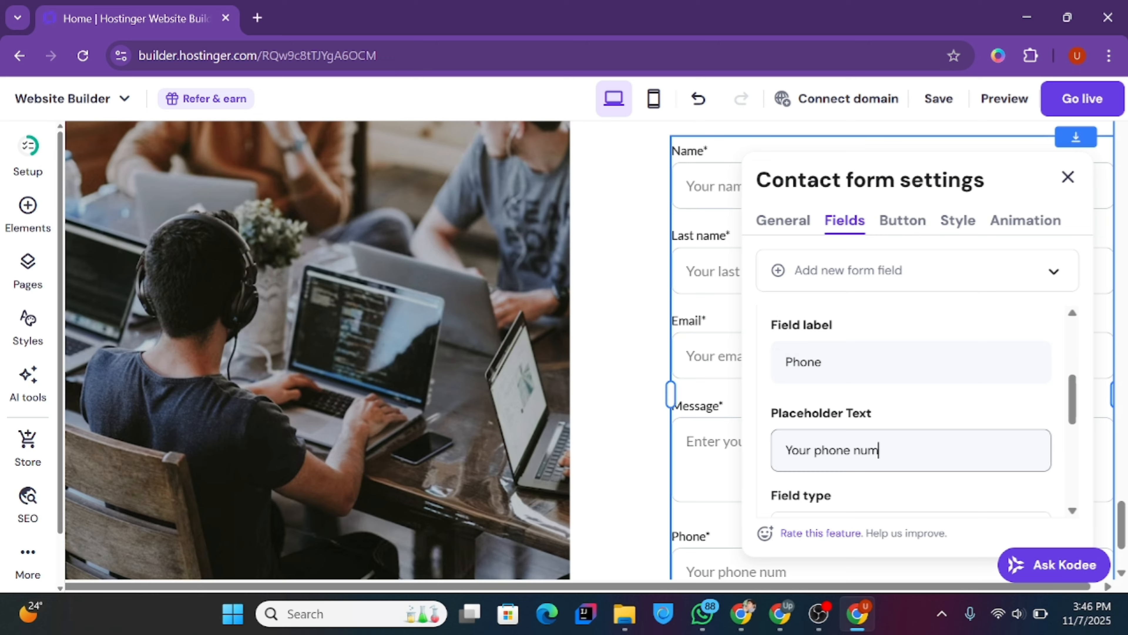
text(ber)
- Reorder the contact form's fields so that Phone sits between Last name and Email
scroll(1051, 493, down, 4)
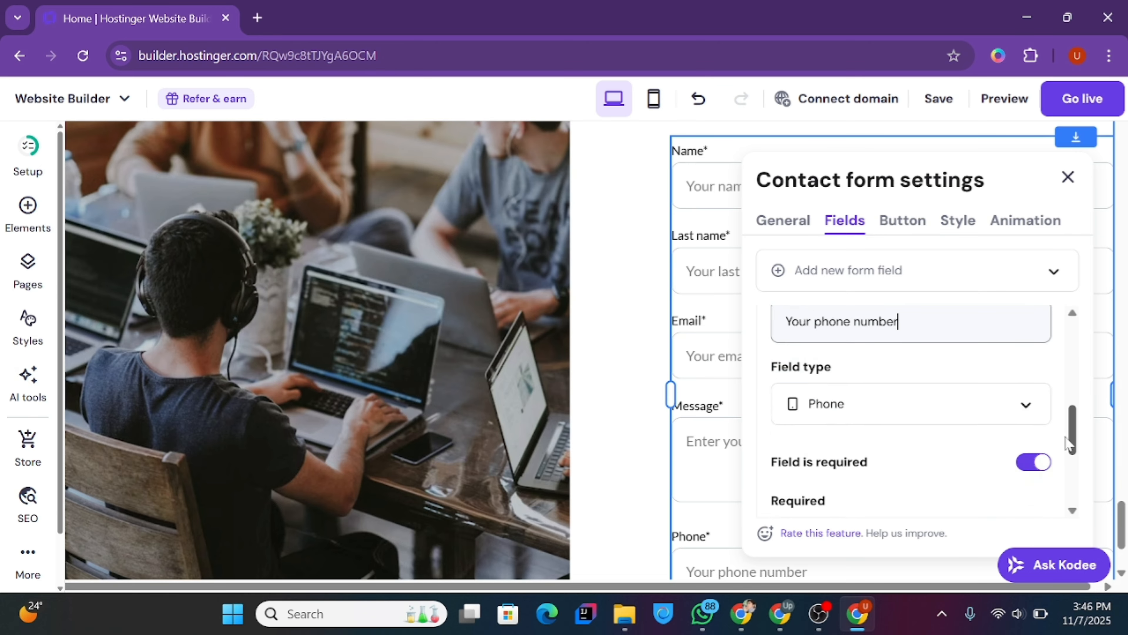
scroll(1047, 497, up, 8)
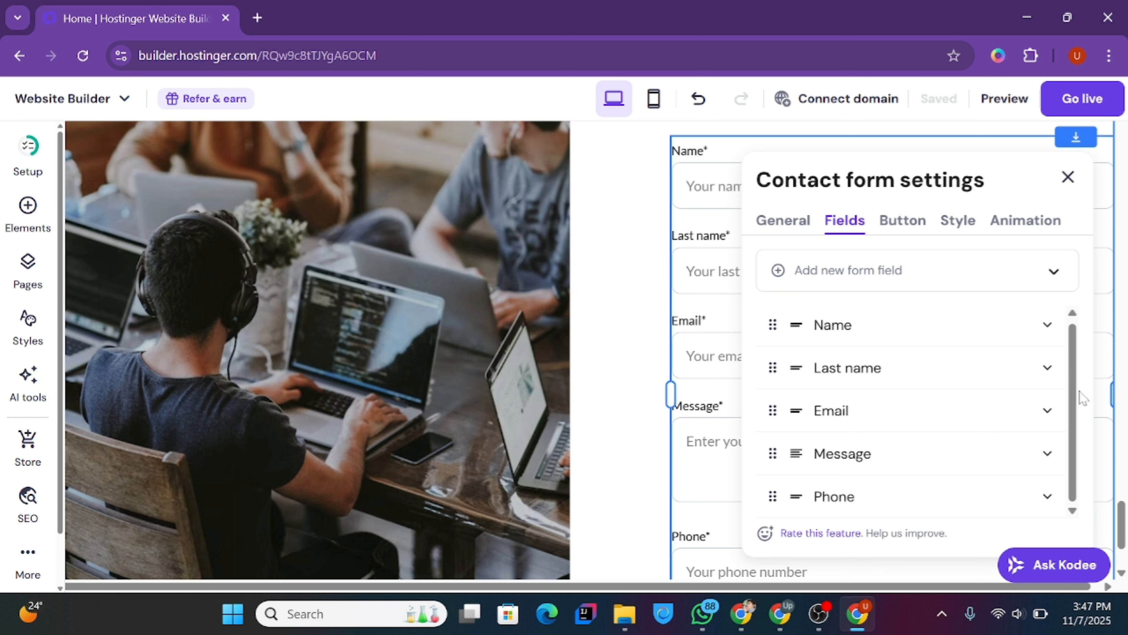
drag(778, 496, 774, 405)
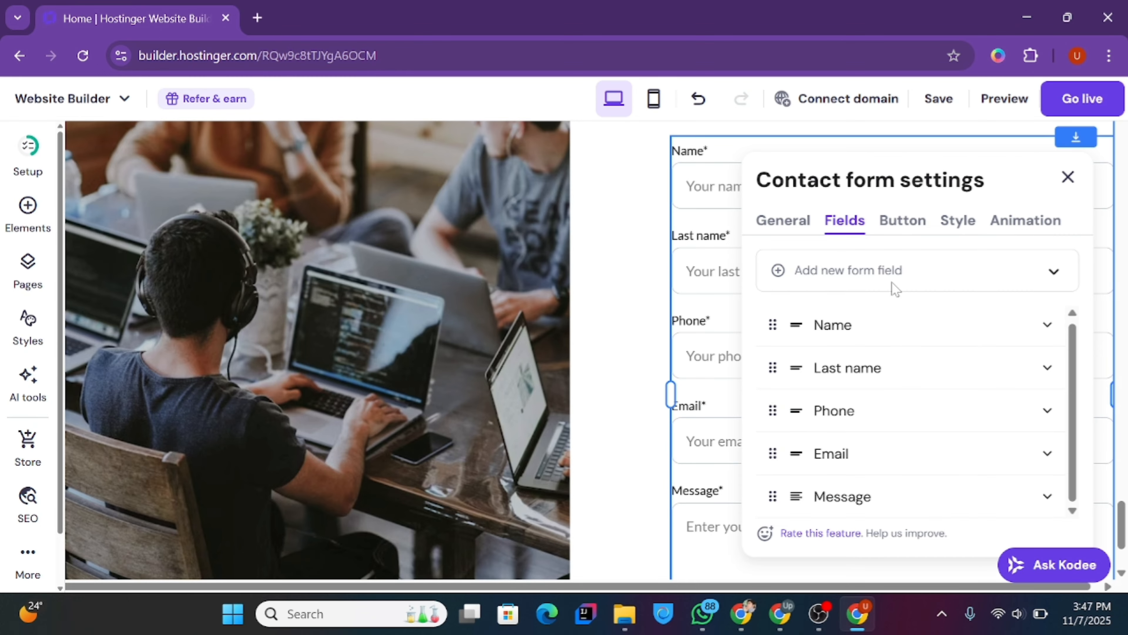
- Set the text font of the contact form's fields to Montserrat Regular
scroll(1102, 489, down, 3)
scroll(977, 355, up, 4)
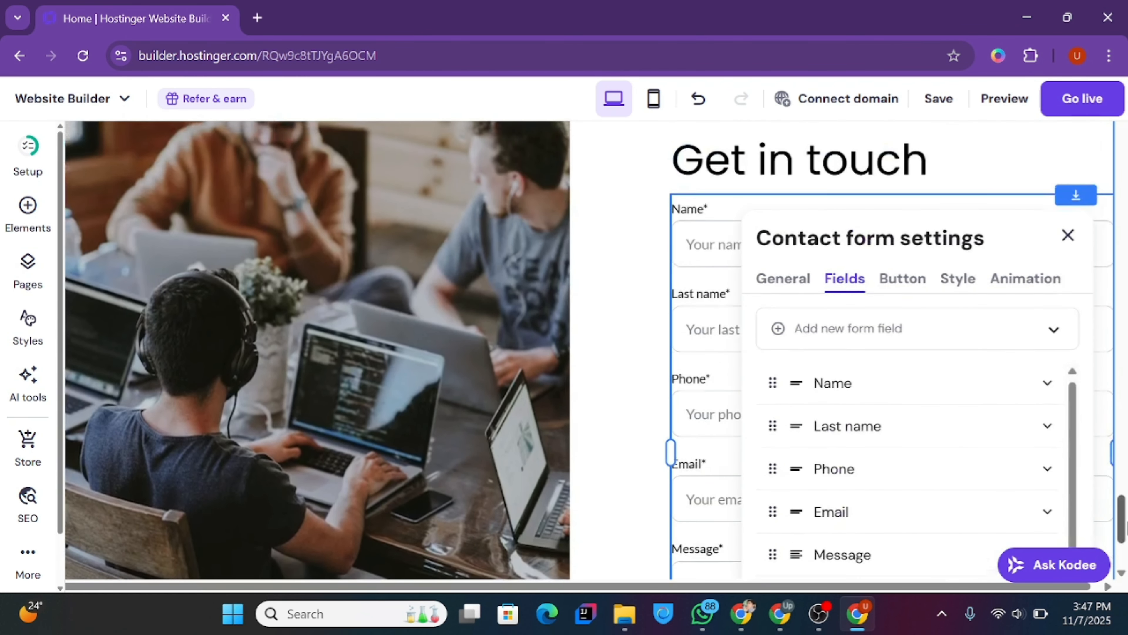
click(948, 281)
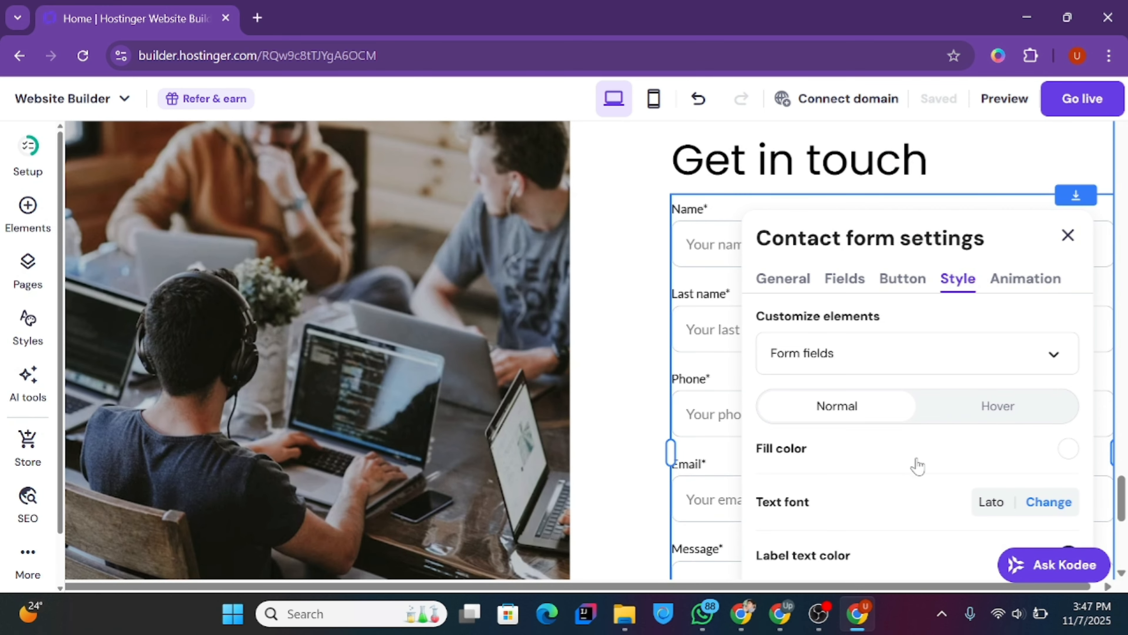
scroll(913, 460, down, 5)
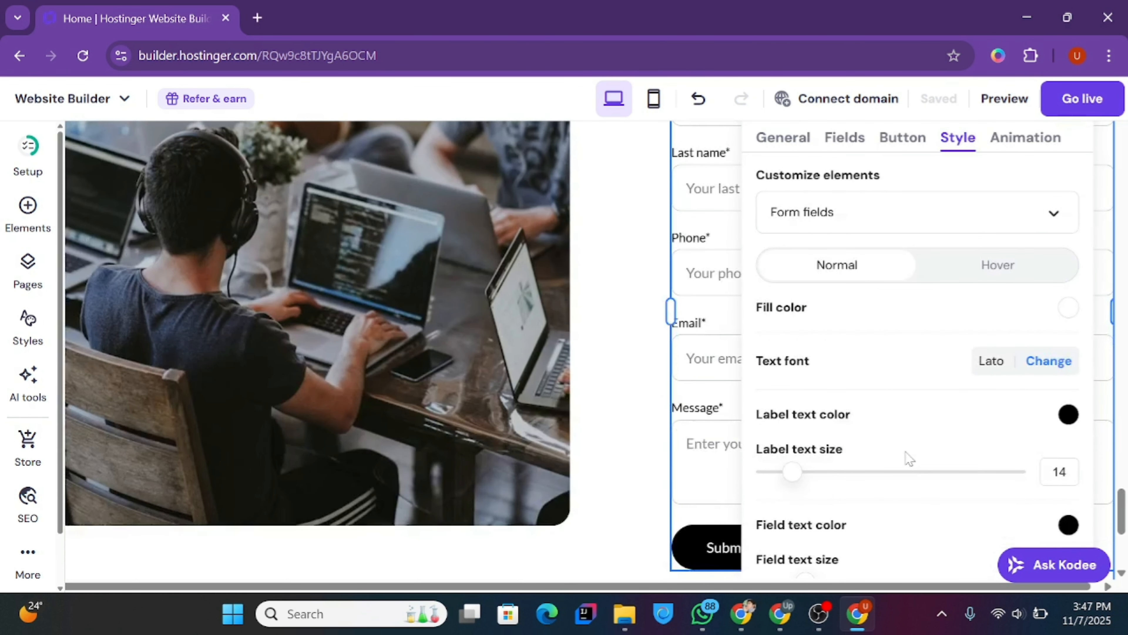
scroll(904, 457, down, 6)
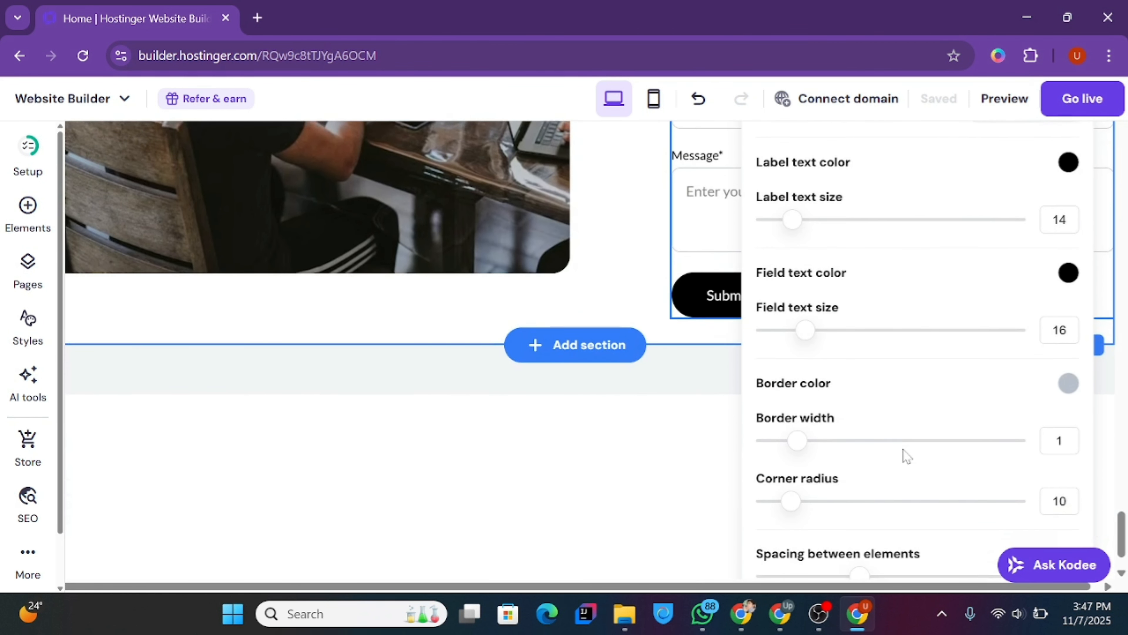
scroll(904, 457, up, 1)
scroll(854, 399, up, 5)
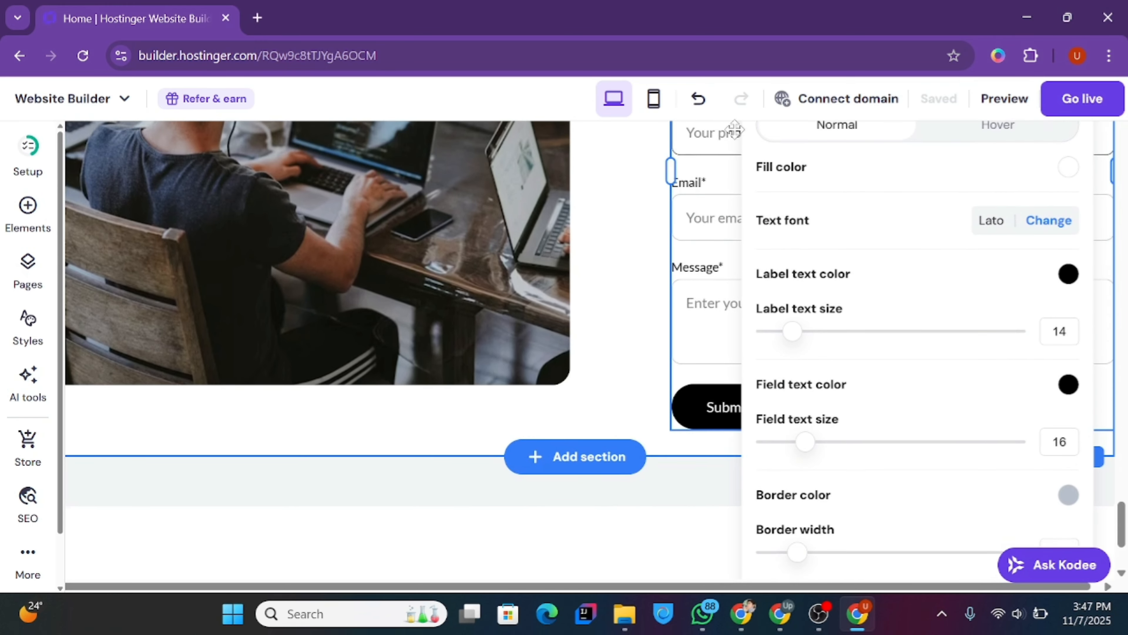
scroll(833, 295, up, 2)
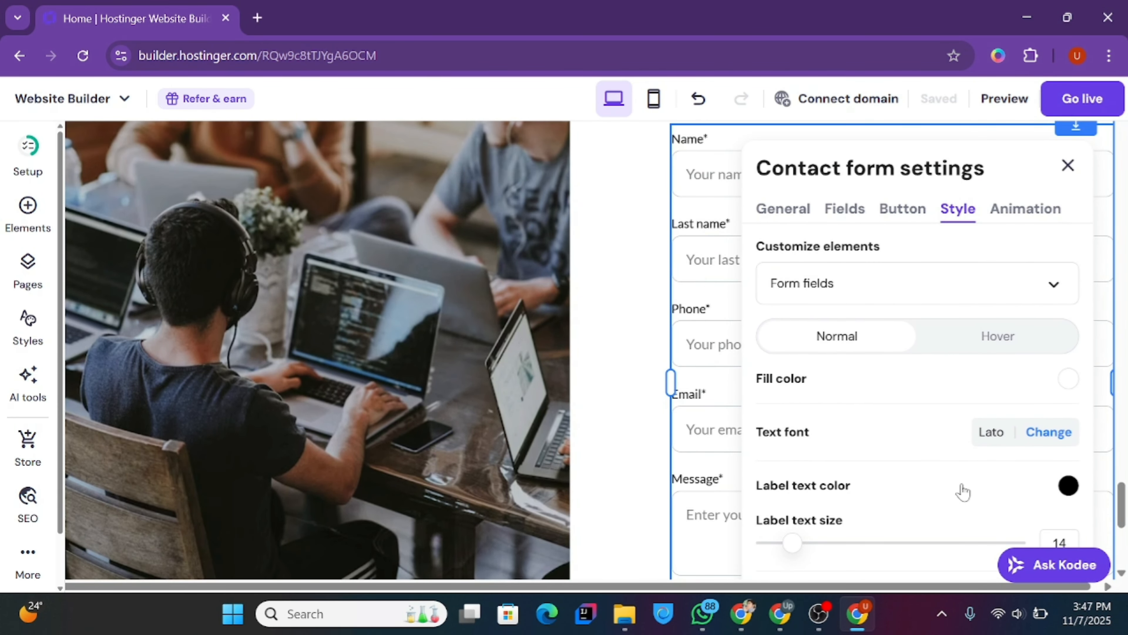
click(1034, 438)
mouse_move(937, 276)
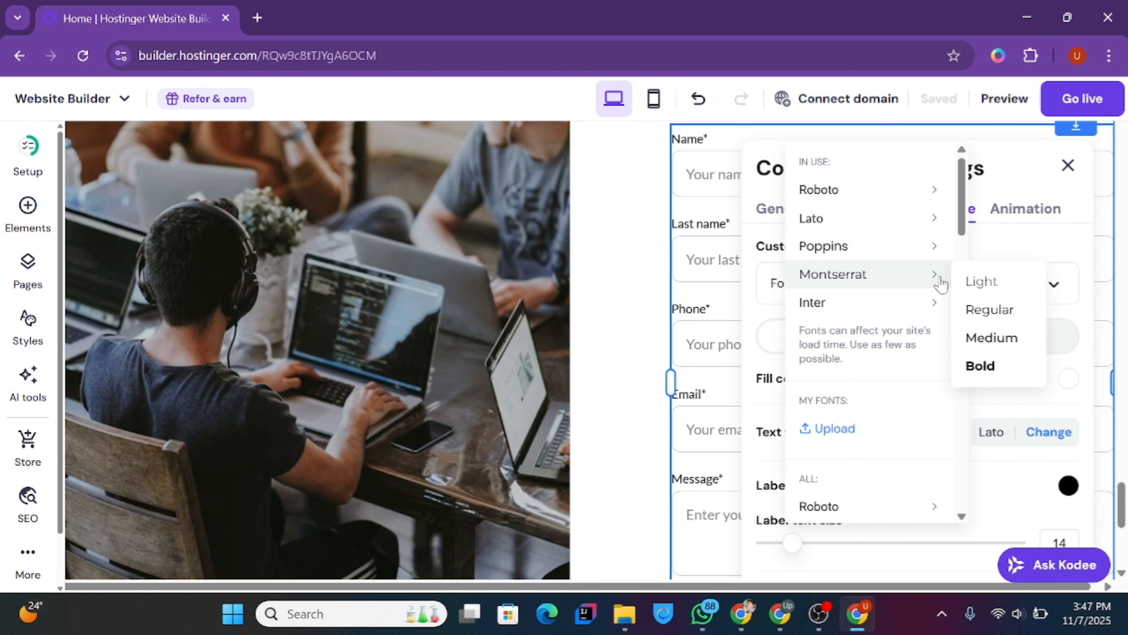
click(981, 311)
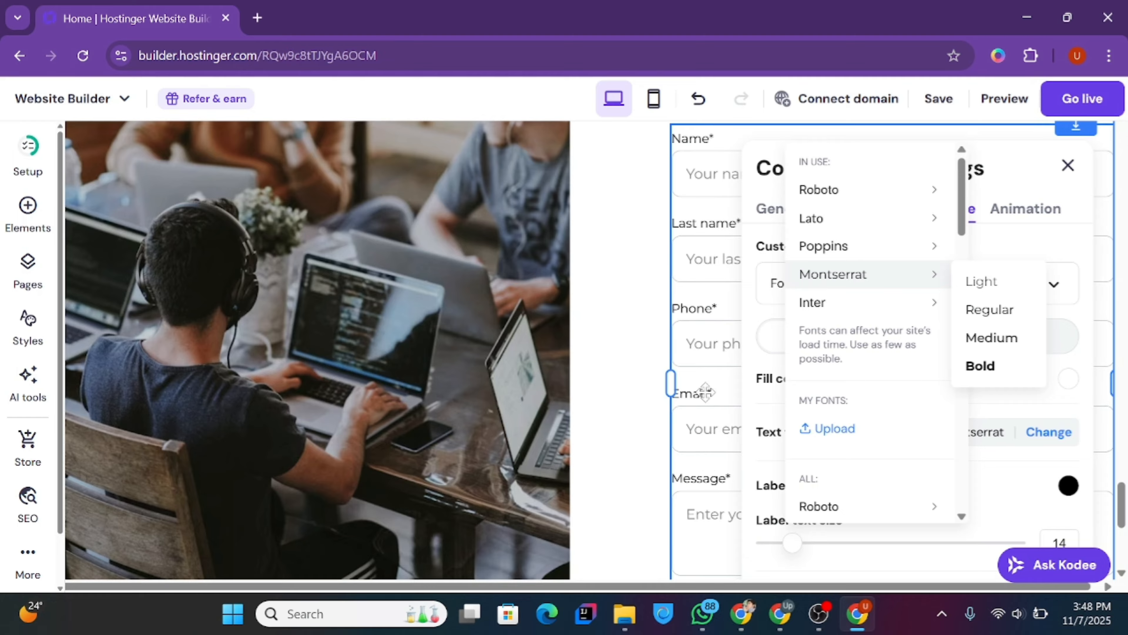
click(996, 405)
- Look through the form fields' remaining style settings, including text sizes, colors, border width and corner radius
scroll(996, 405, down, 5)
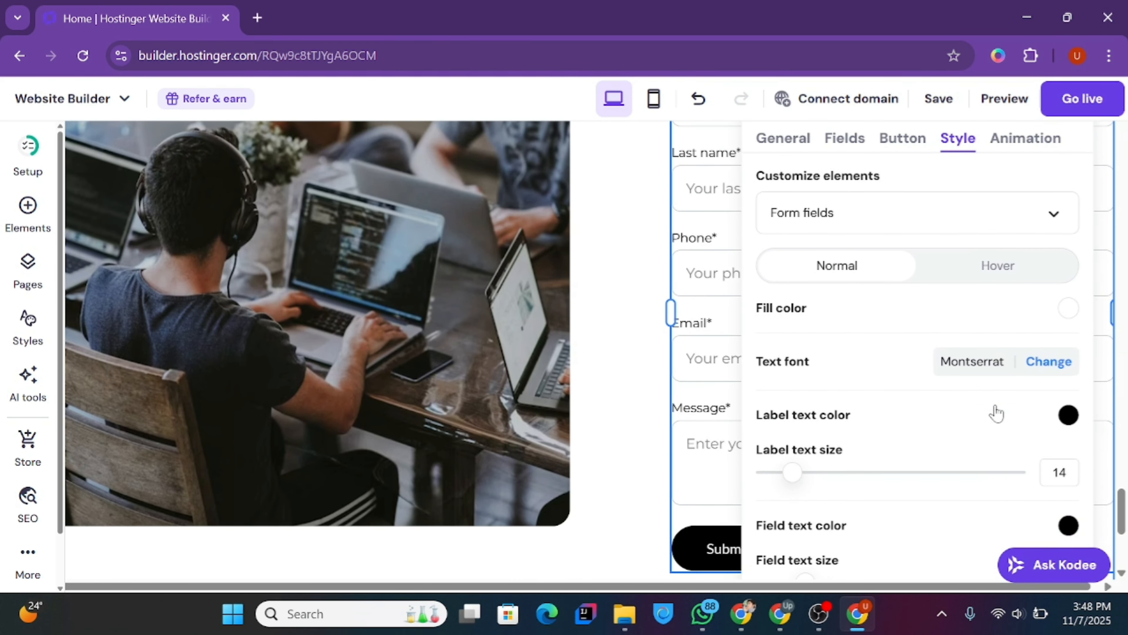
scroll(993, 405, down, 3)
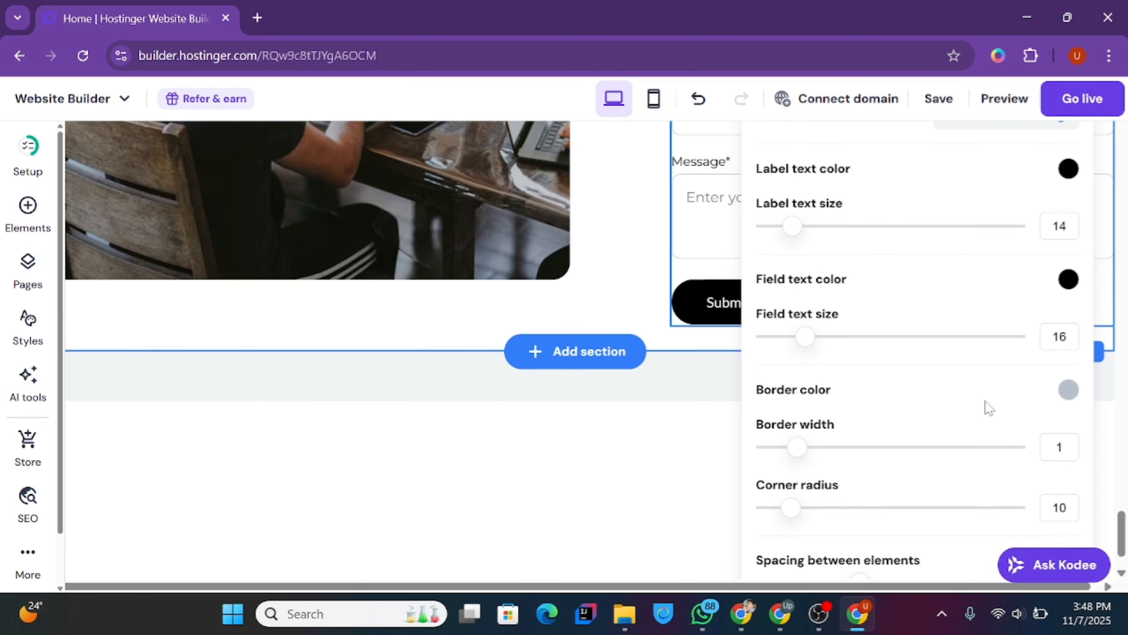
scroll(989, 403, up, 3)
scroll(986, 406, up, 2)
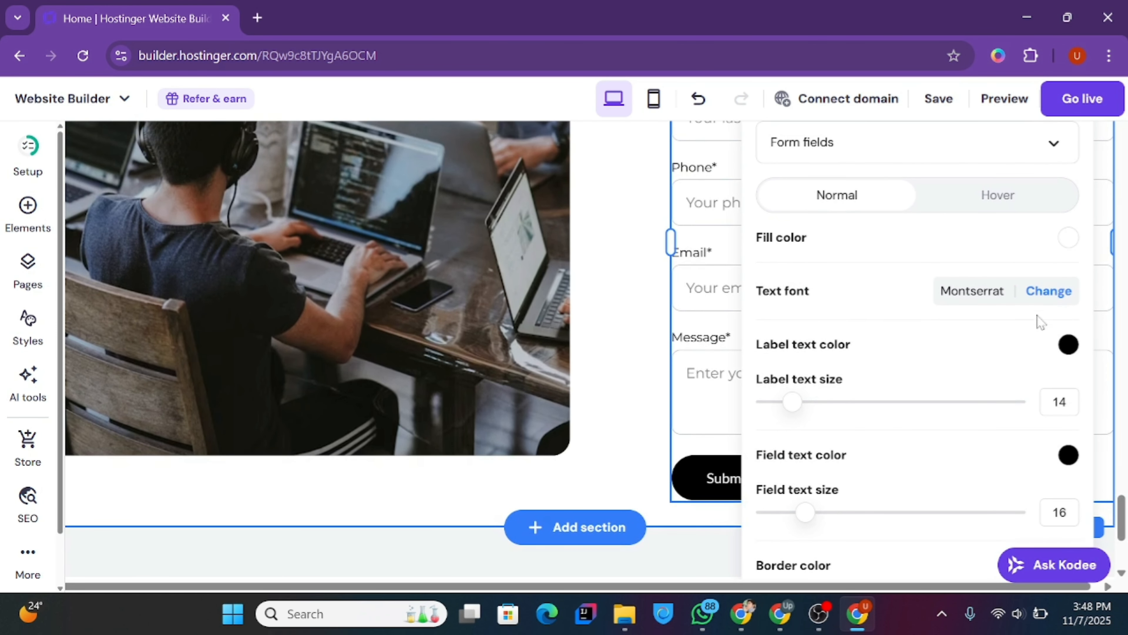
scroll(1015, 494, down, 6)
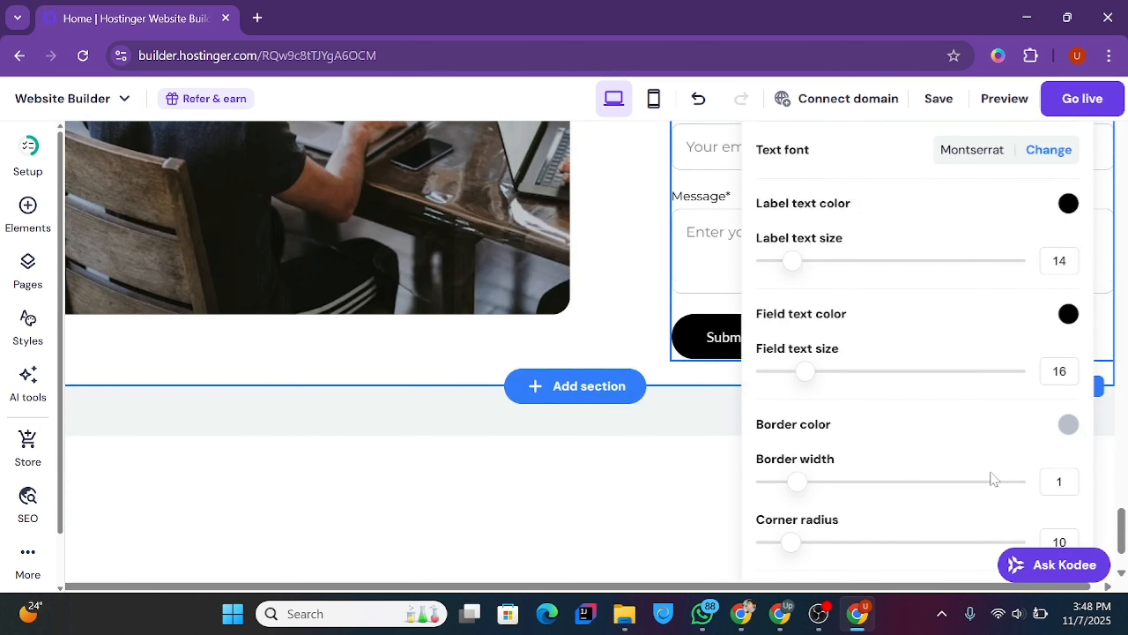
scroll(992, 476, up, 6)
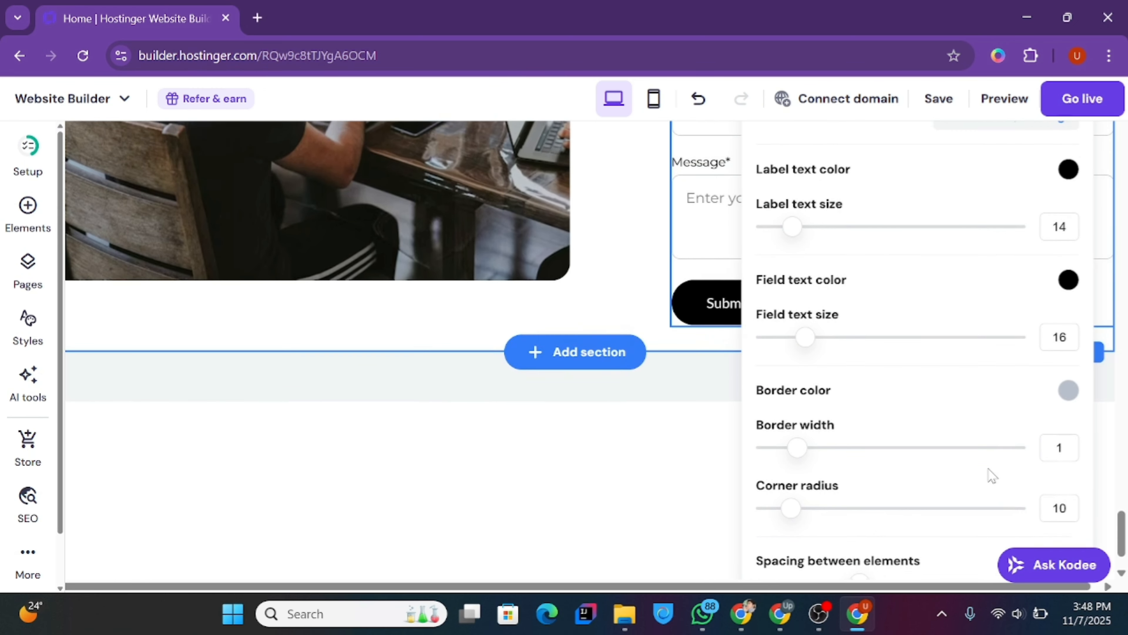
scroll(965, 360, up, 3)
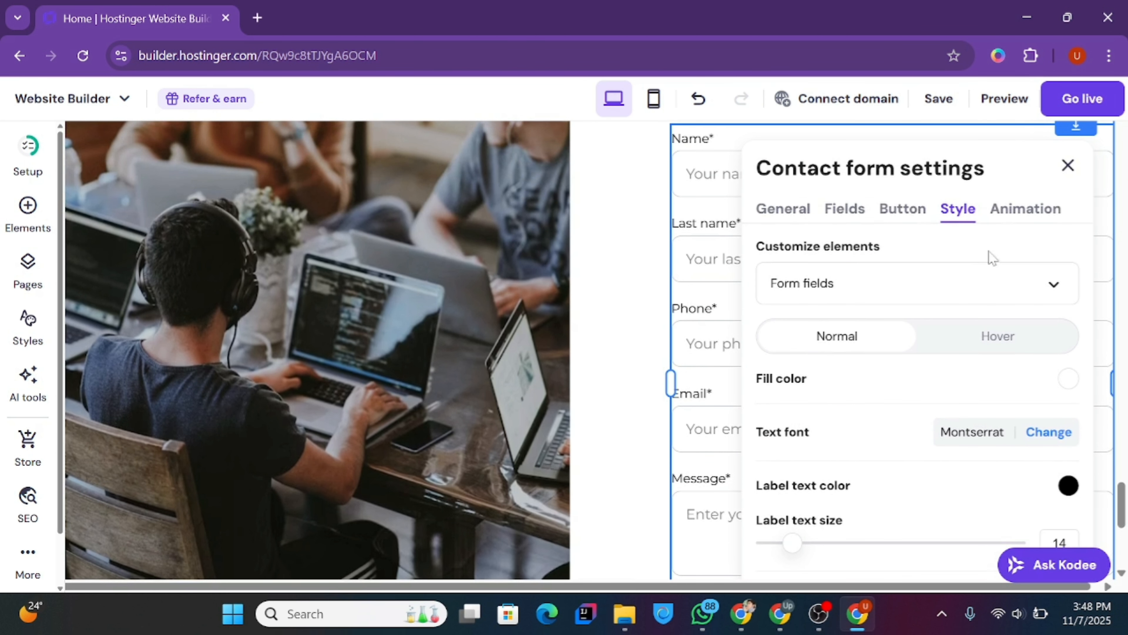
- Open the style settings for the contact form's submit button
click(903, 209)
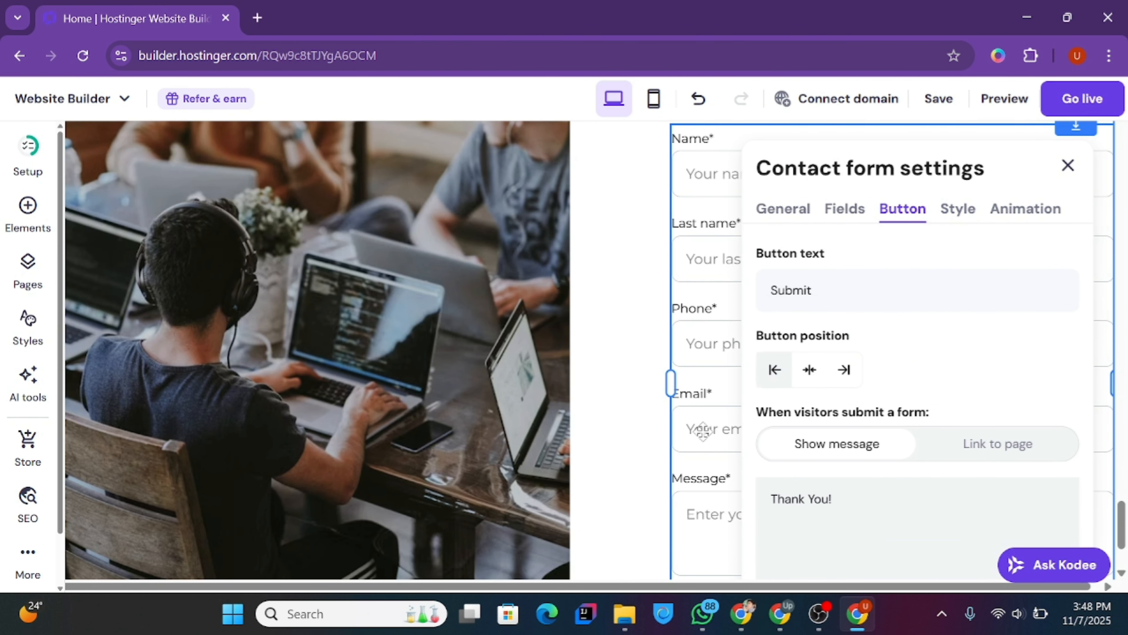
scroll(679, 420, down, 1)
scroll(675, 417, down, 3)
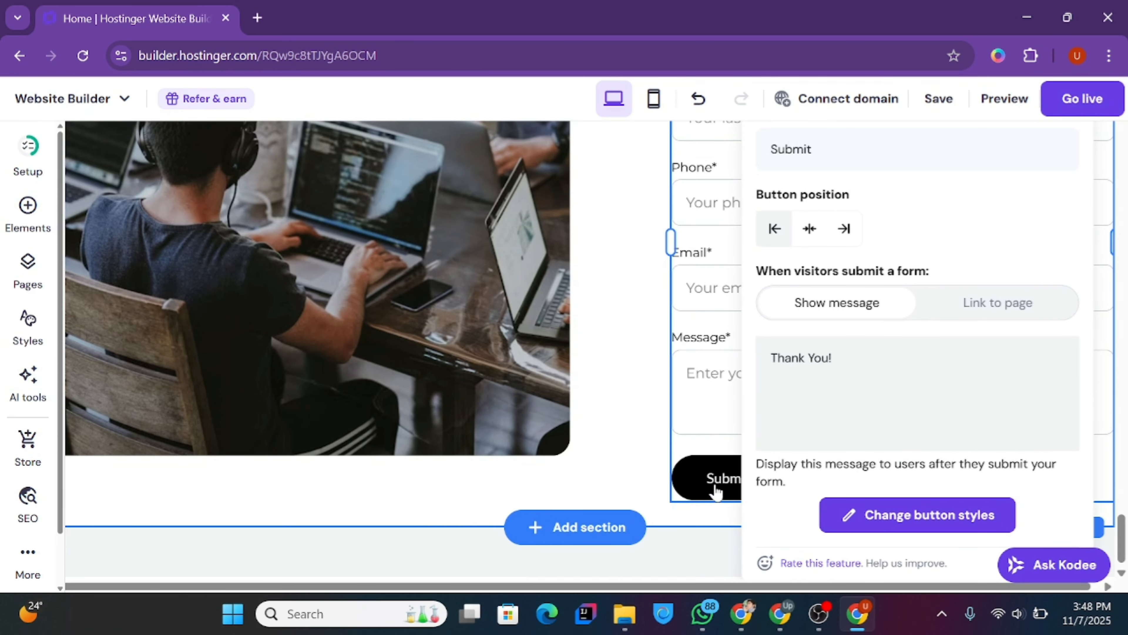
click(911, 525)
scroll(938, 237, up, 3)
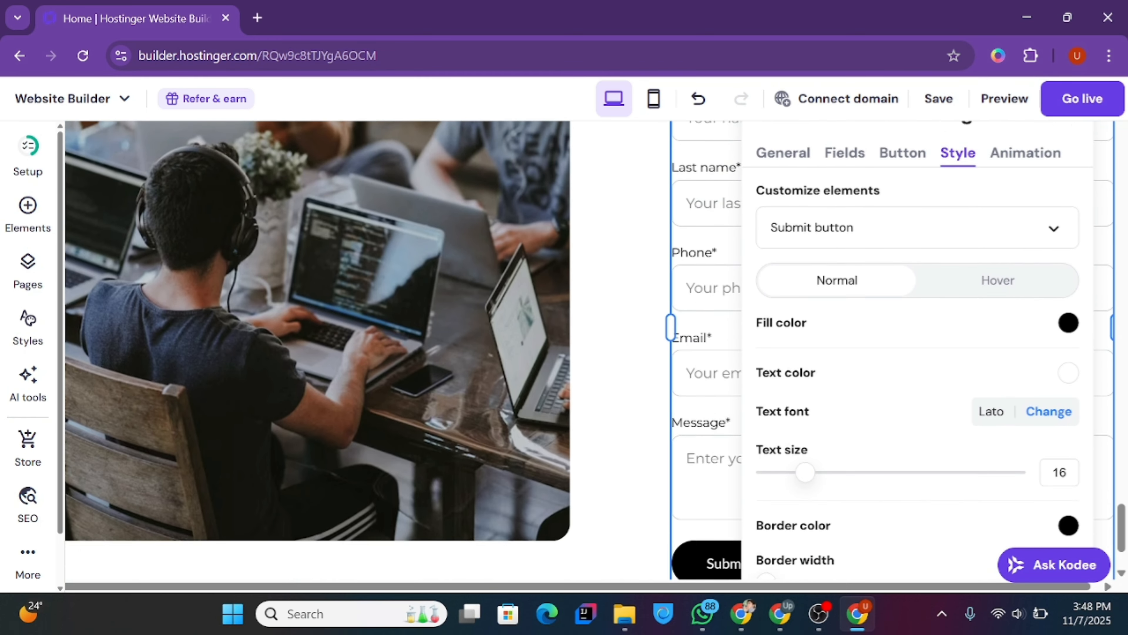
- Set the submit button's corner radius to 8
scroll(939, 243, down, 3)
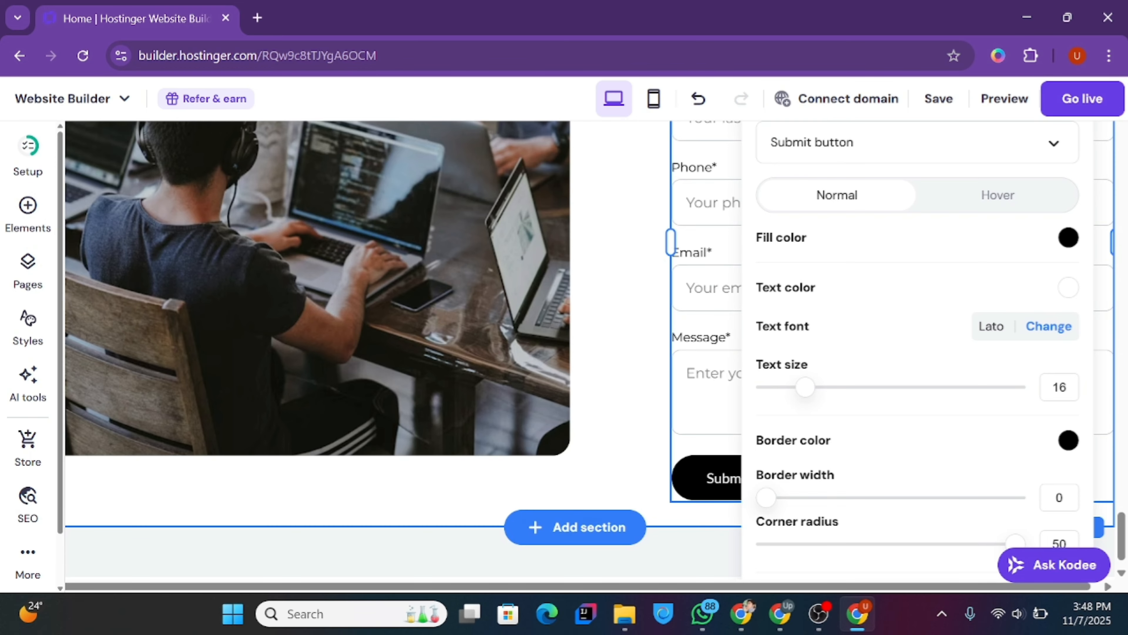
scroll(939, 356, up, 1)
scroll(938, 356, down, 2)
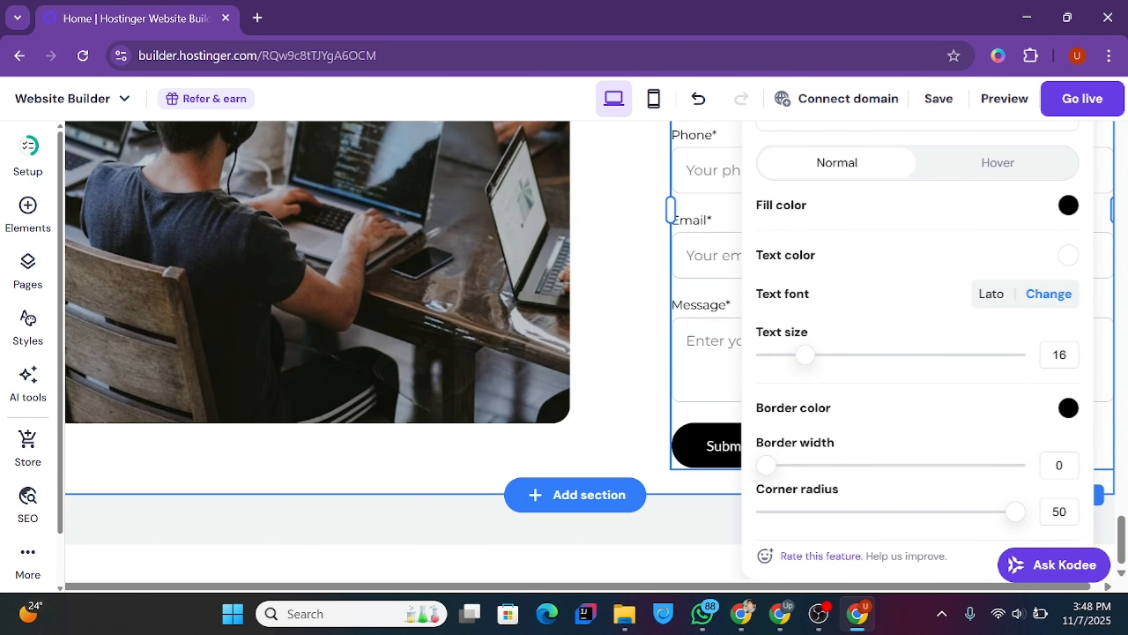
drag(1060, 511, 1043, 515)
text(8)
key(Delete)
click(921, 414)
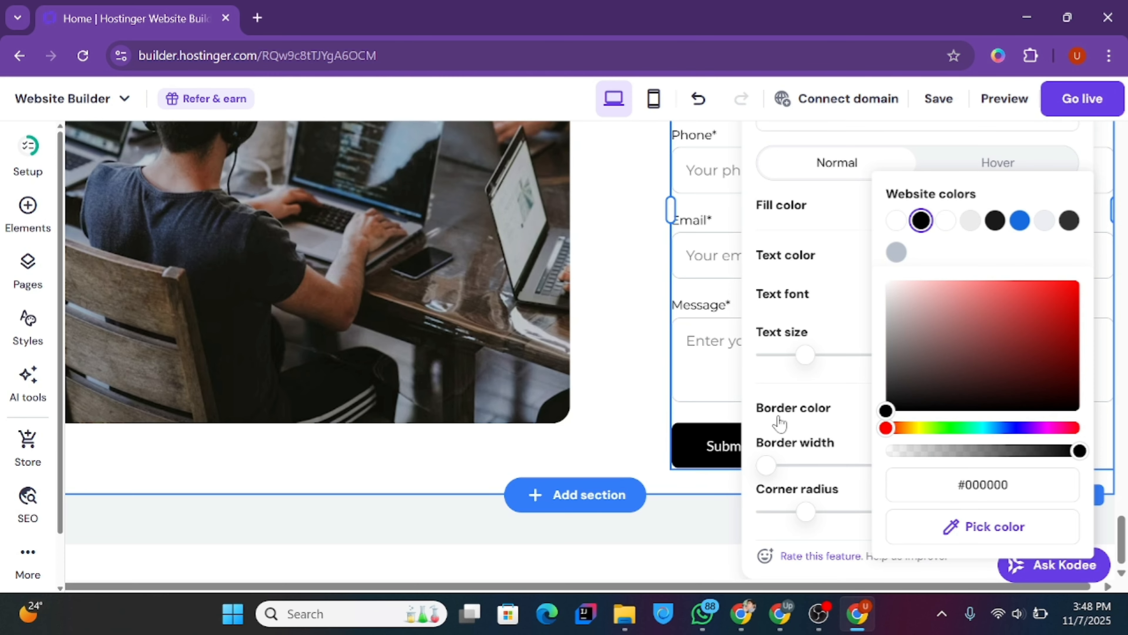
click(780, 406)
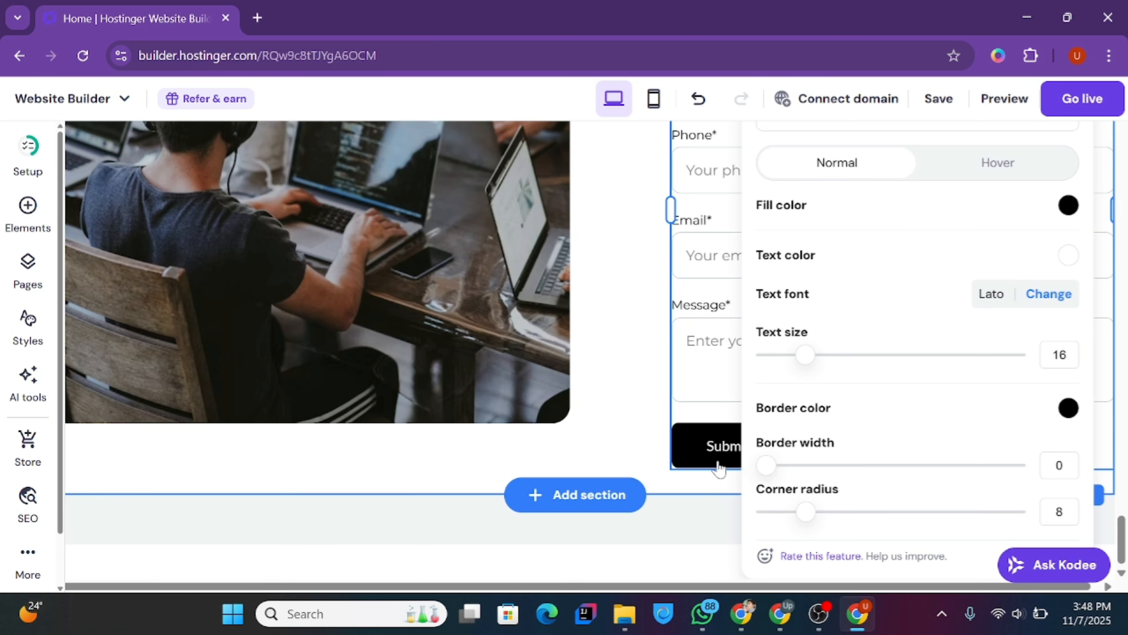
- Set the submit button's text font to Poppins Regular
click(1031, 303)
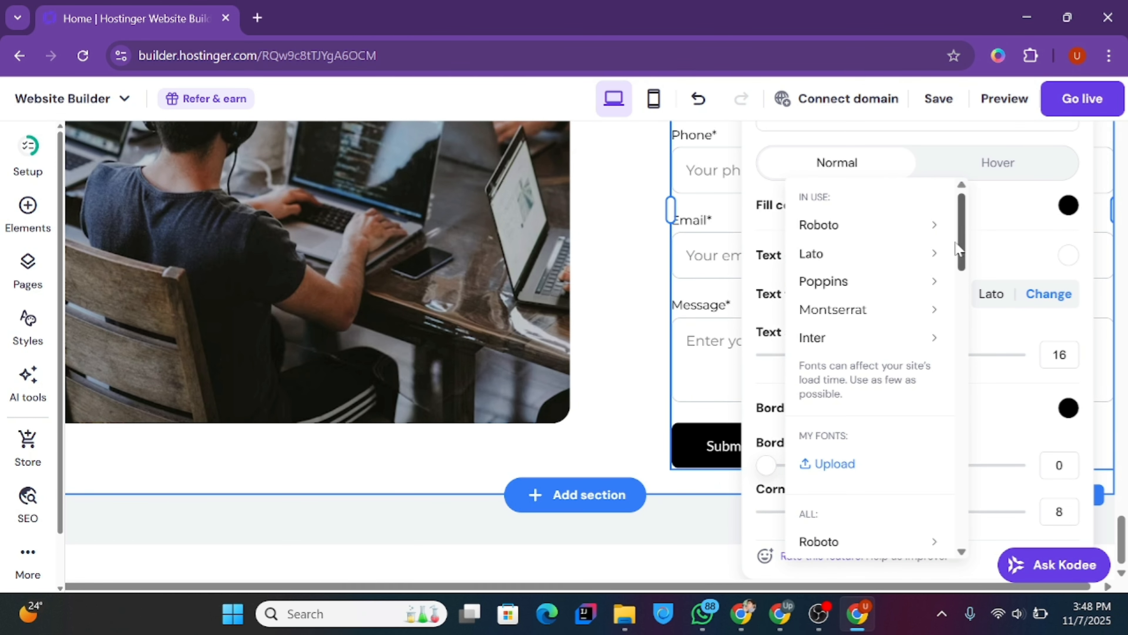
mouse_move(911, 283)
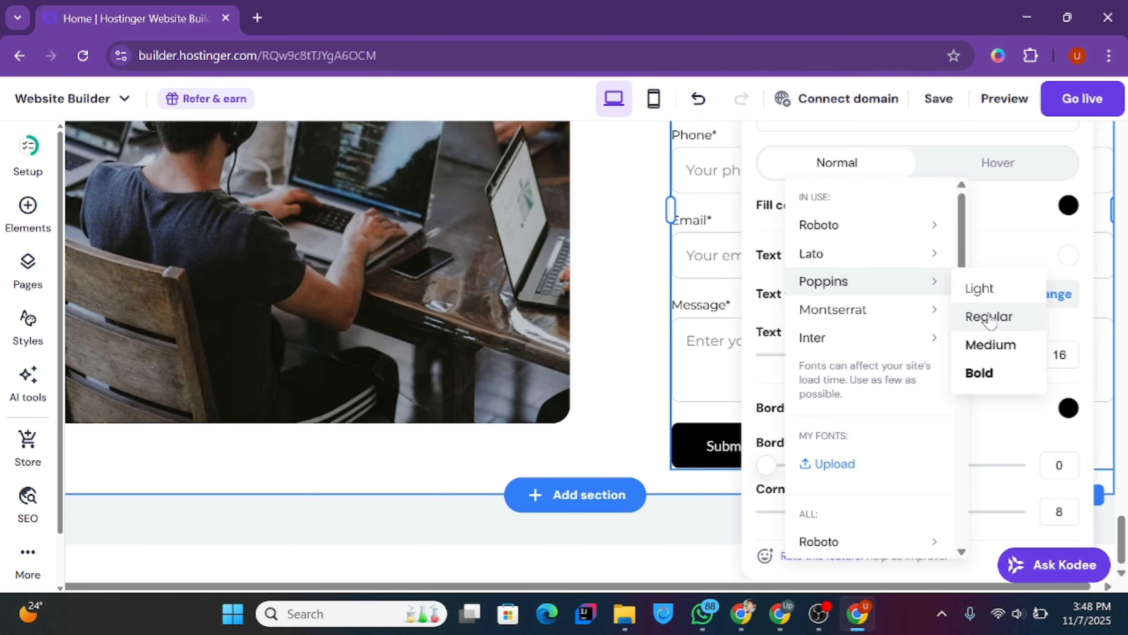
click(990, 318)
- Give the submit button's hover state a white #ffffff fill color and a black #000000 text color
click(981, 177)
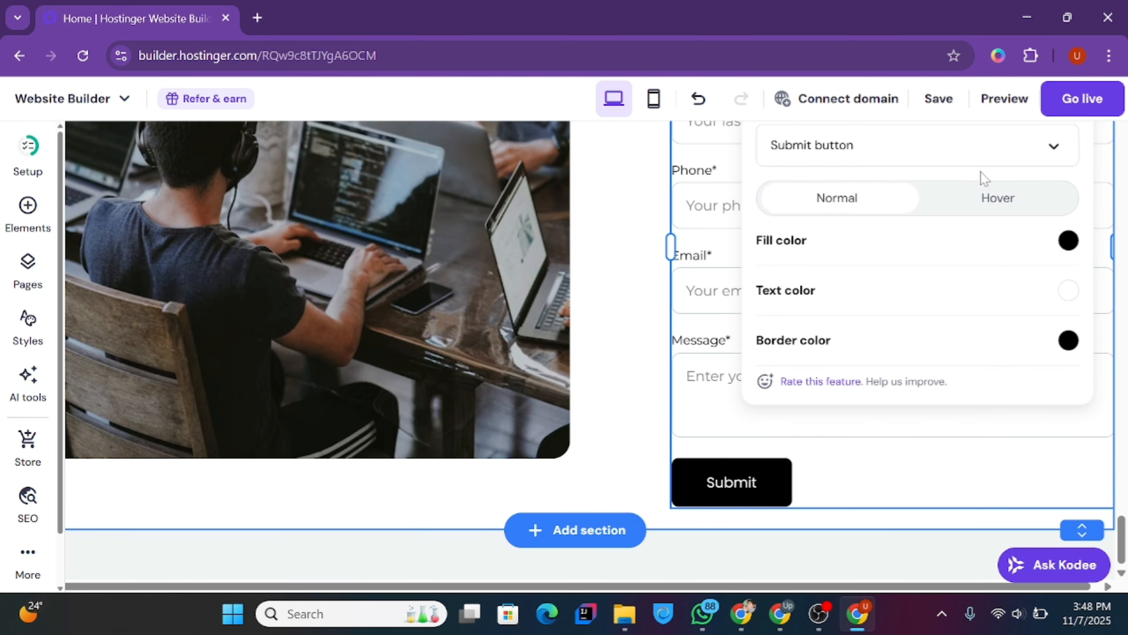
click(1067, 242)
click(896, 220)
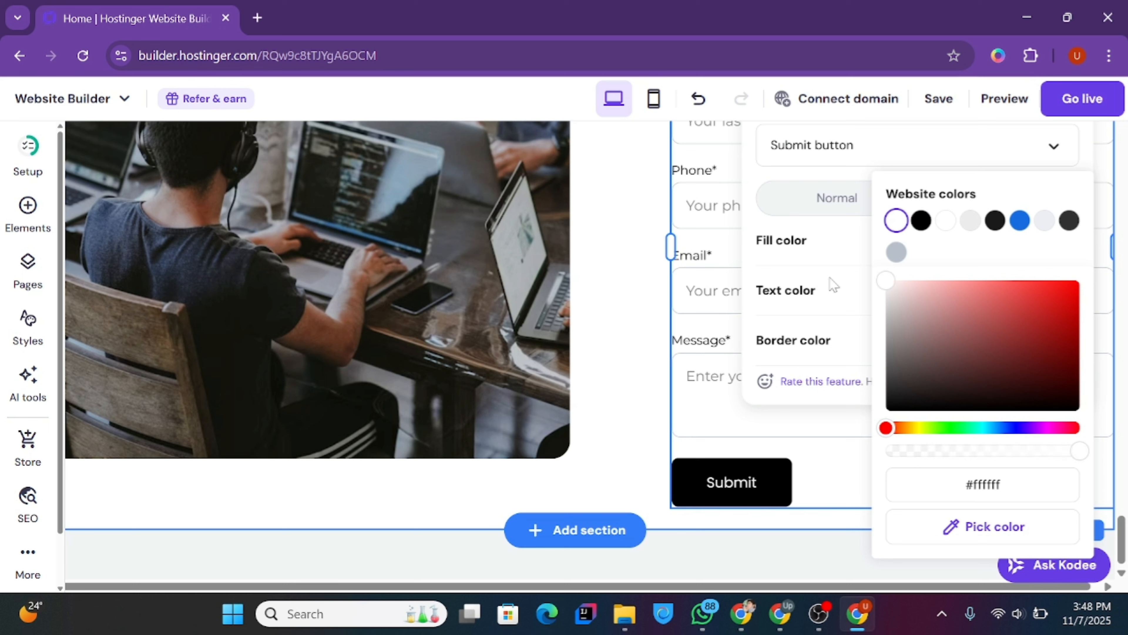
click(808, 267)
click(1067, 293)
click(921, 220)
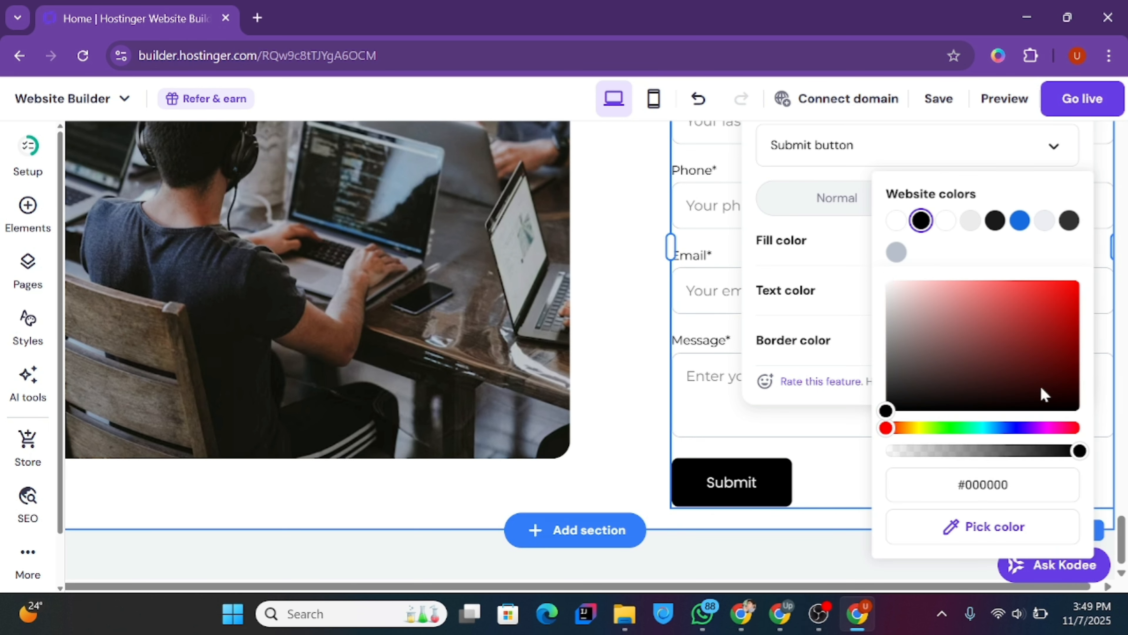
click(853, 267)
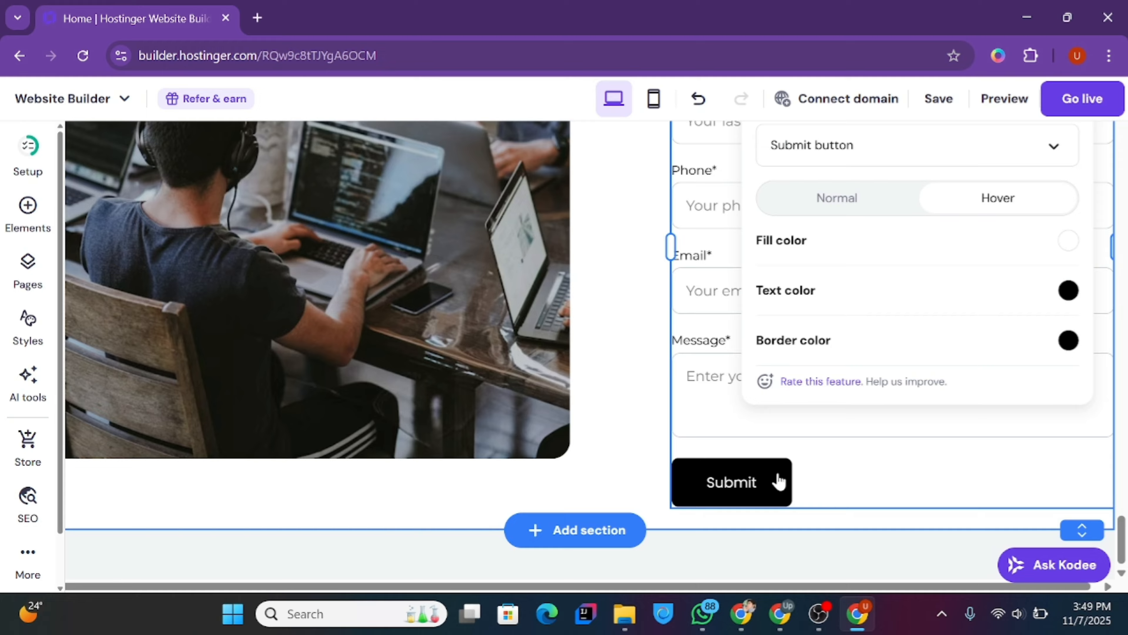
- Set the contact form submit button's border width to 1 in its normal state and save the website
click(898, 201)
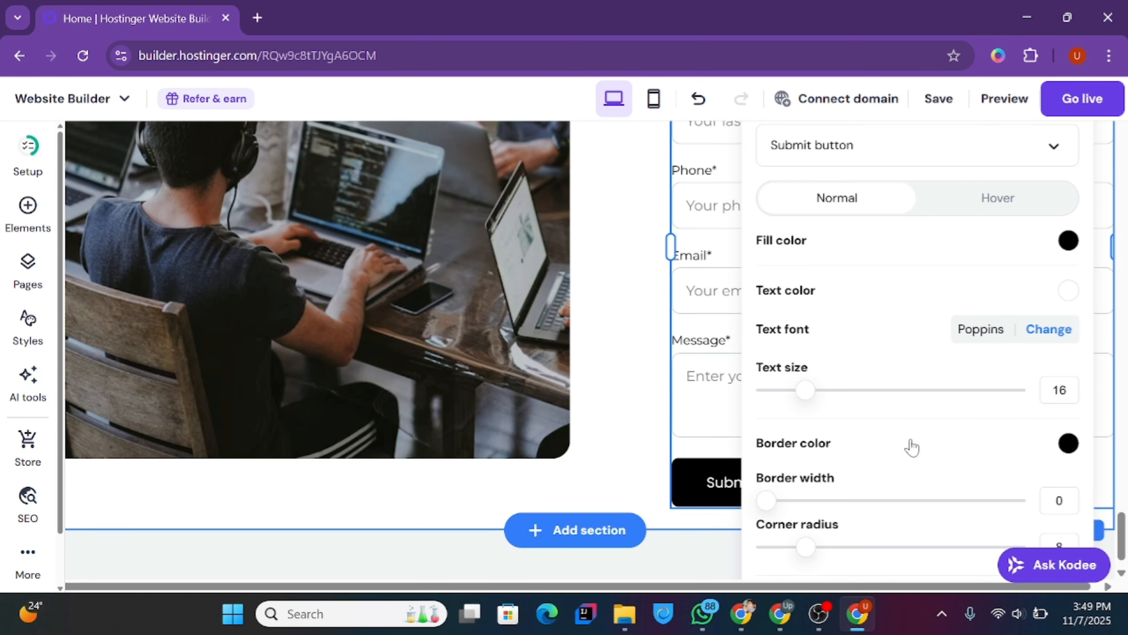
click(799, 444)
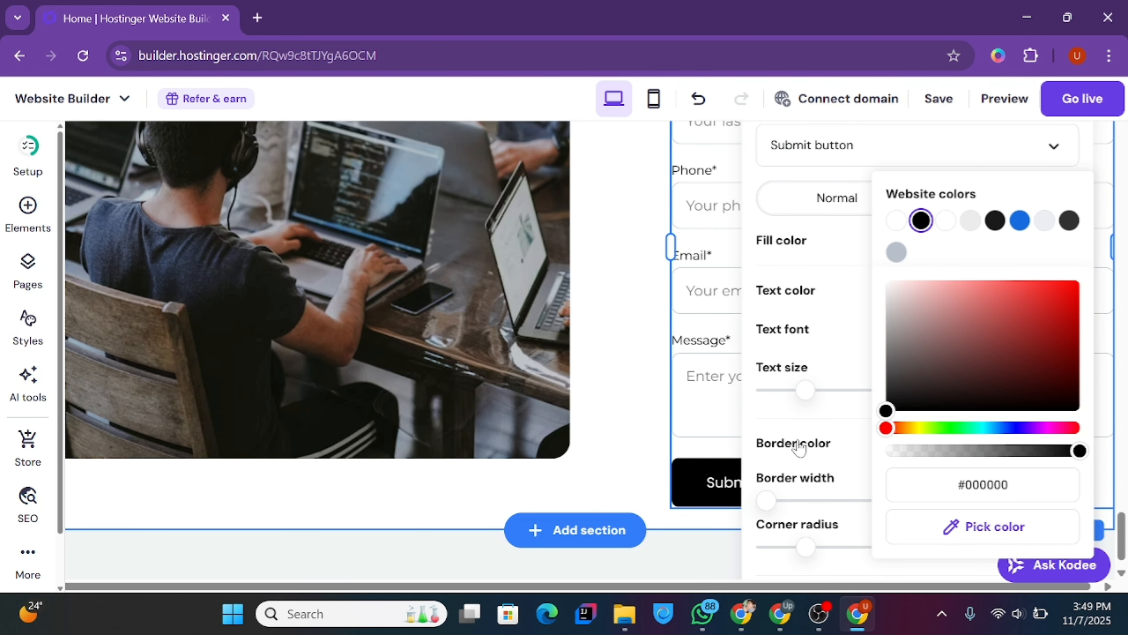
scroll(798, 444, down, 1)
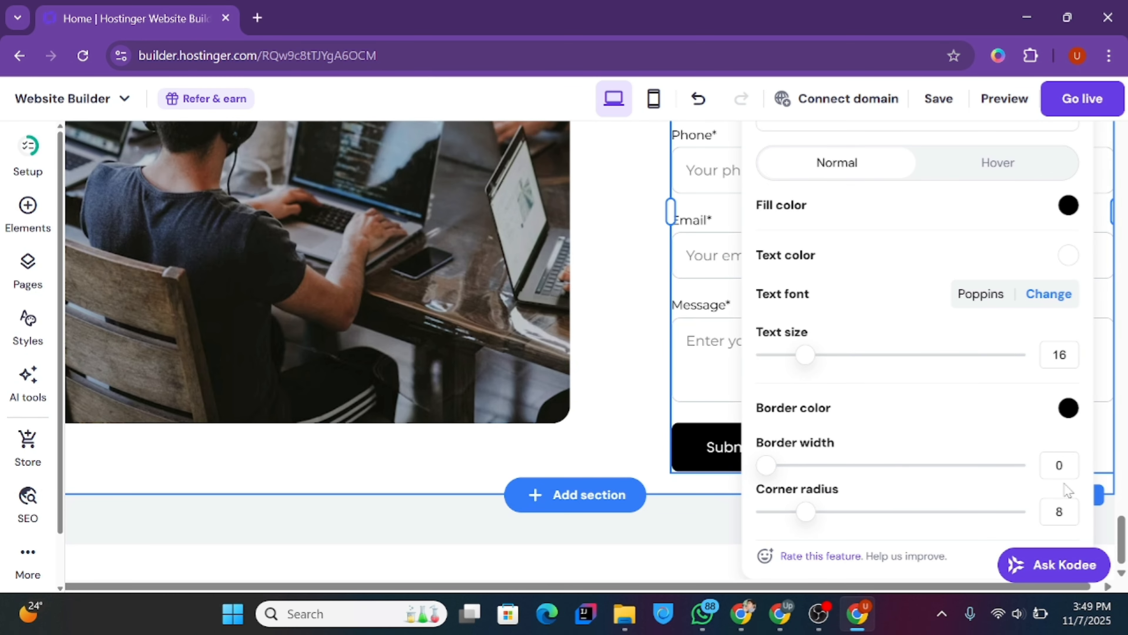
double_click(1060, 465)
click(813, 445)
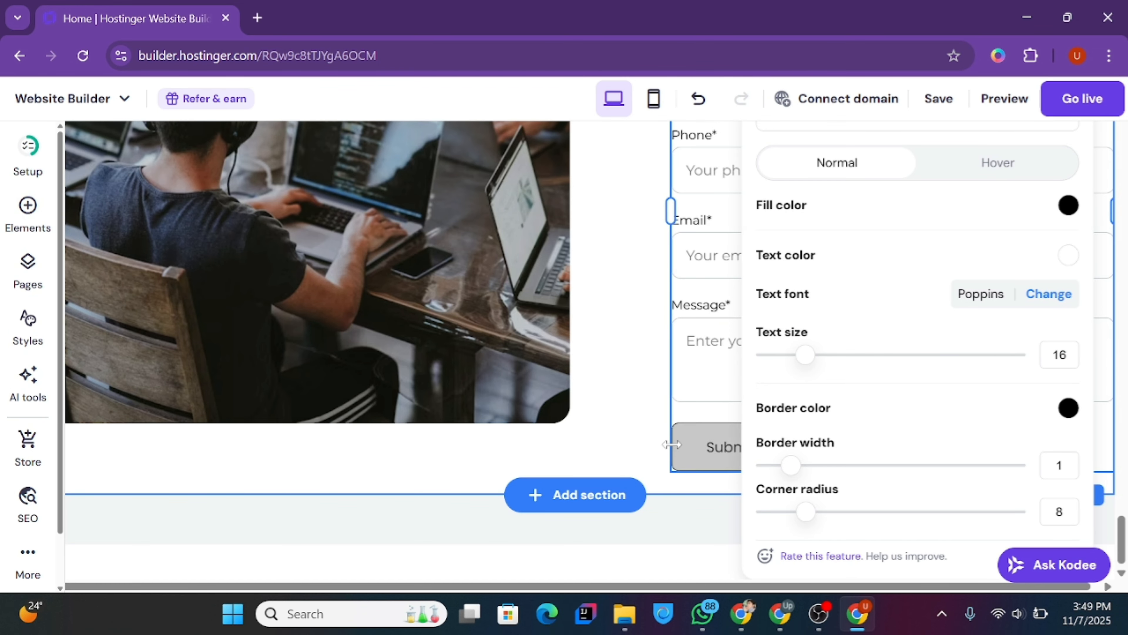
click(653, 448)
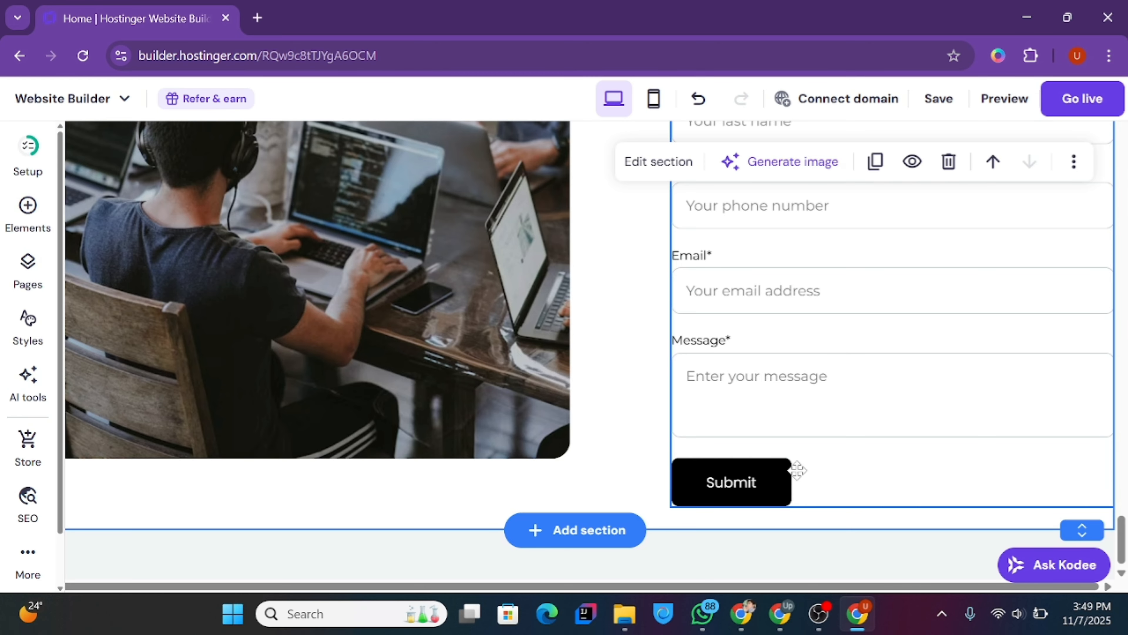
click(956, 106)
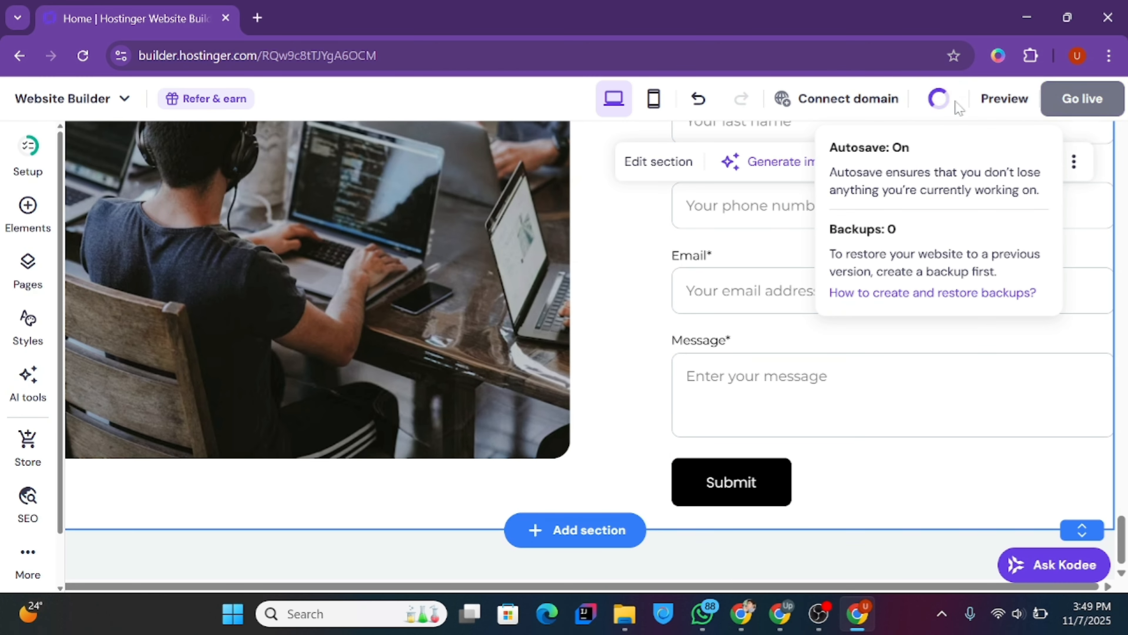
- Preview the home page in desktop view from the hero section down to the contact form, and return to the editor
click(991, 100)
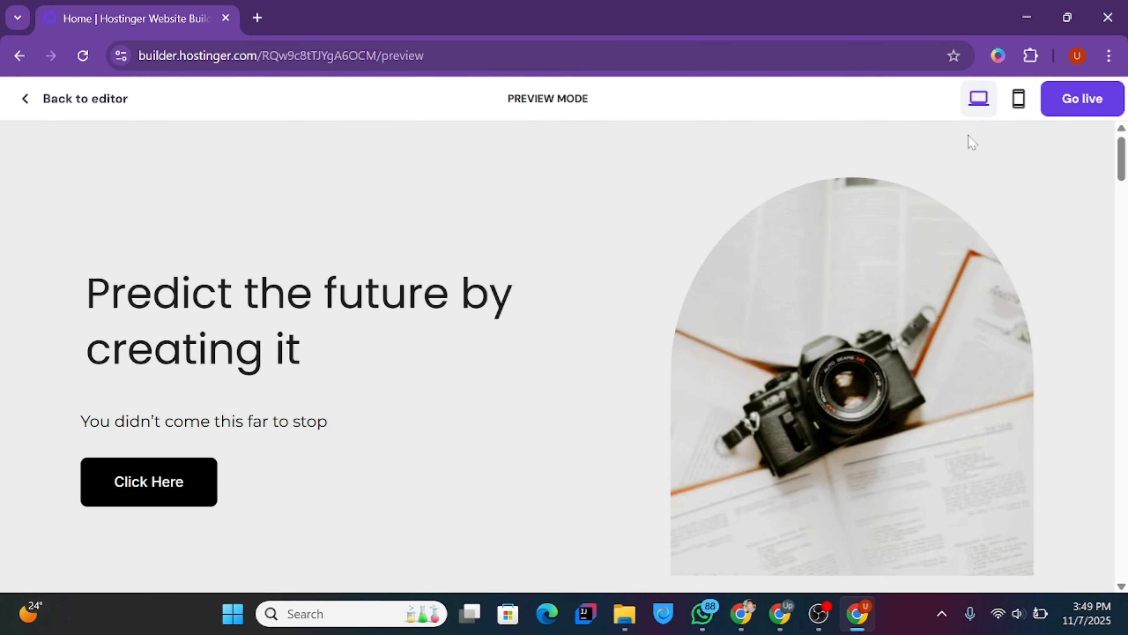
drag(1126, 169, 1126, 574)
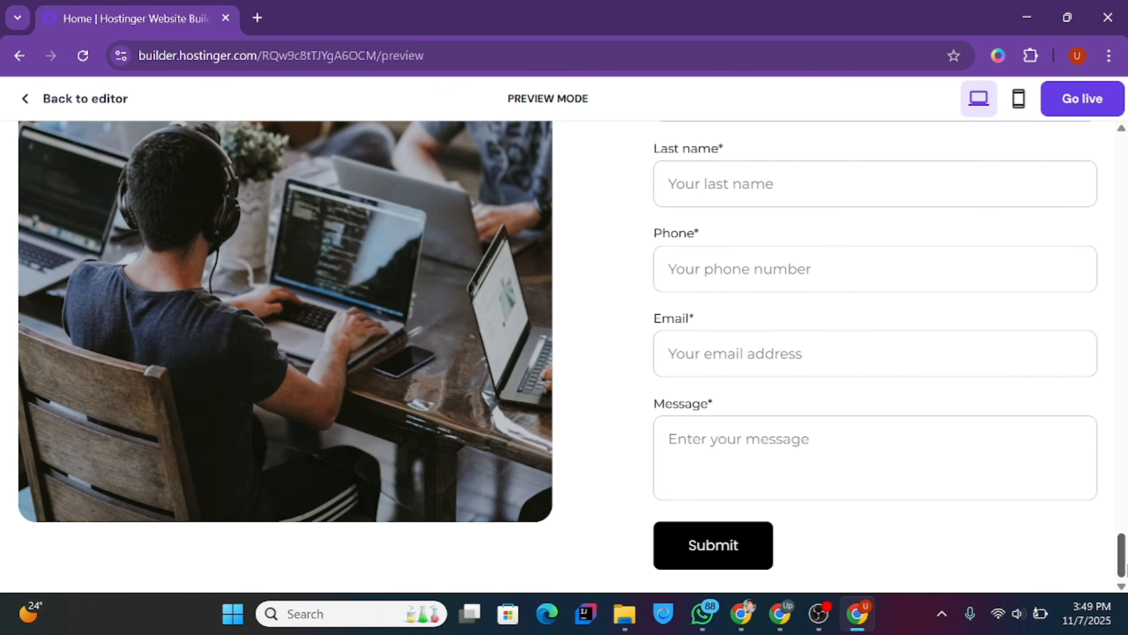
scroll(1123, 462, up, 10)
scroll(1122, 462, down, 10)
scroll(1122, 463, up, 5)
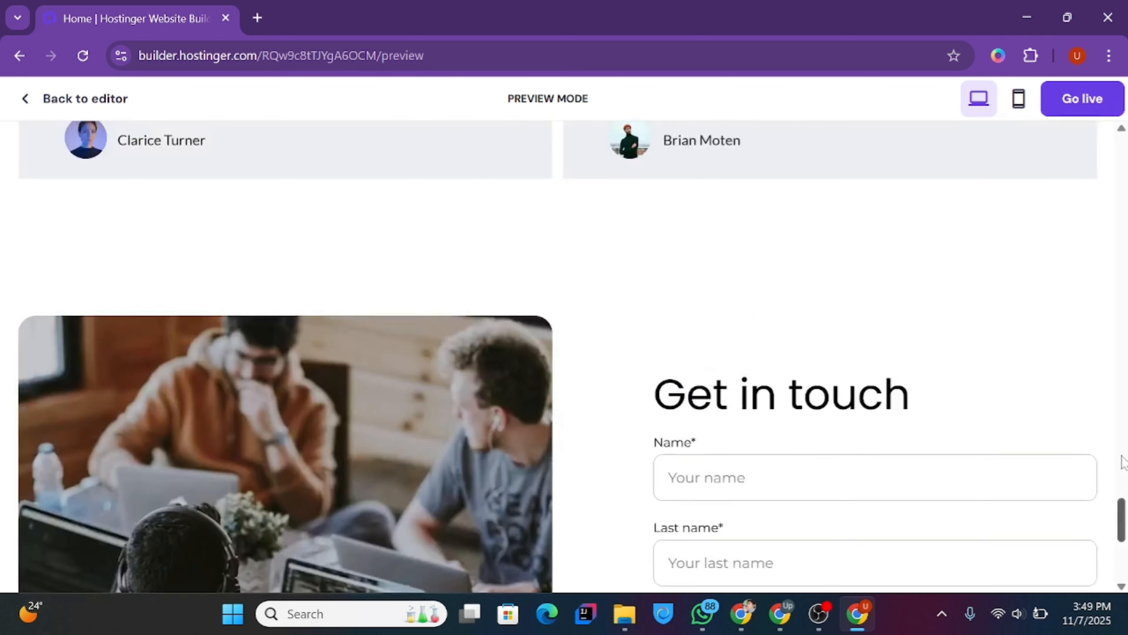
scroll(1122, 462, up, 20)
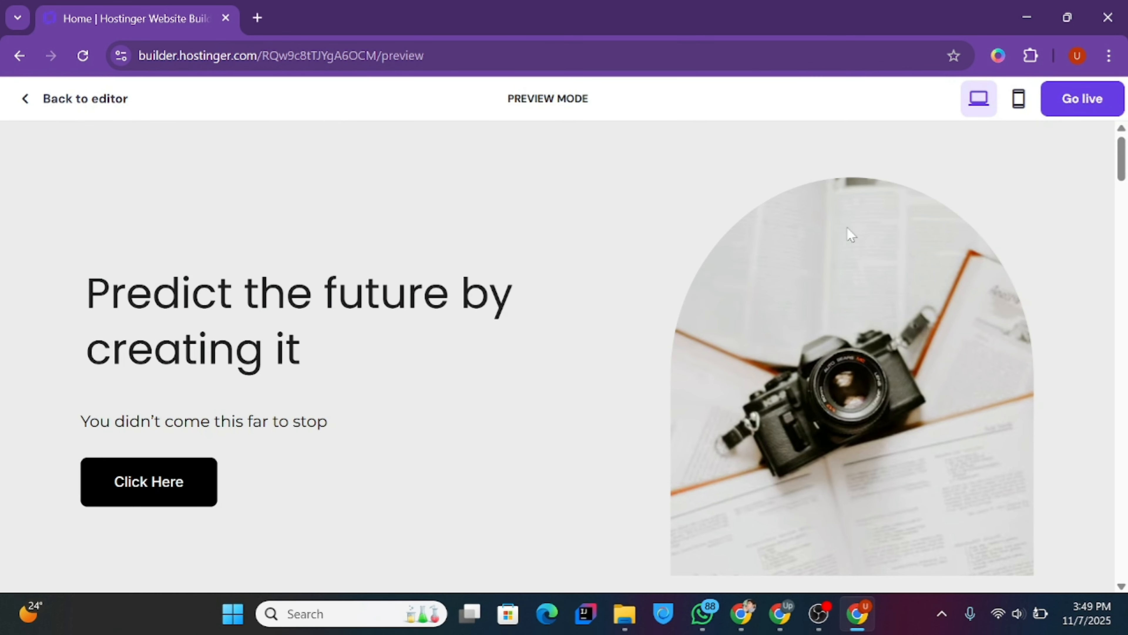
mouse_move(1123, 160)
mouse_down()
mouse_move(1123, 548)
mouse_move(1124, 166)
mouse_up()
click(43, 115)
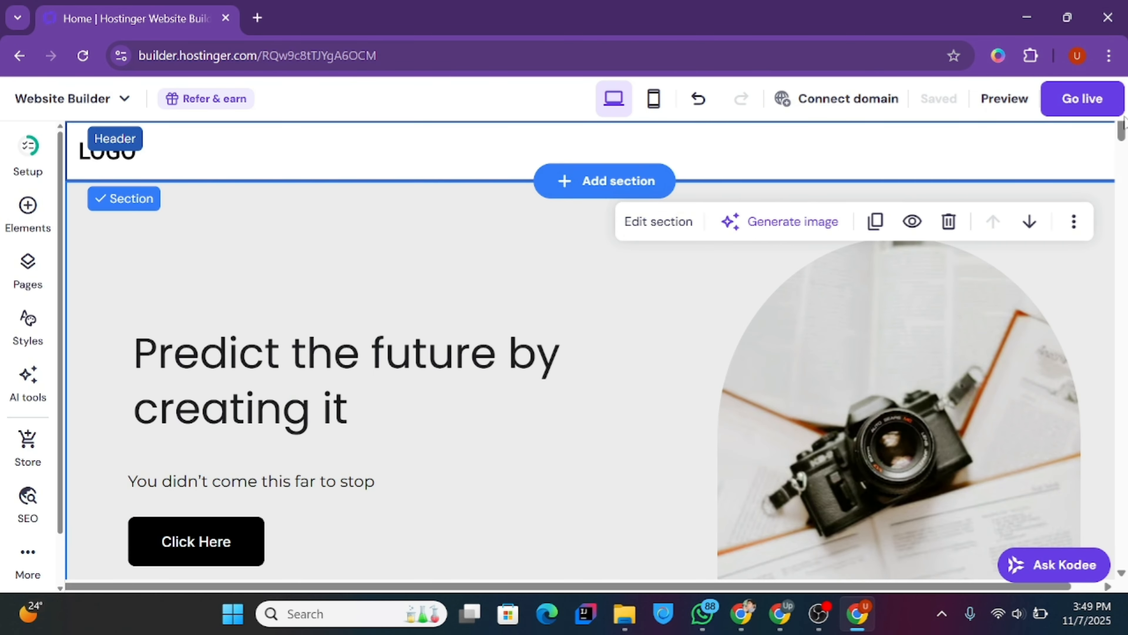
- Add a footer with address, contacts, social icons and a newsletter subscription form below the contact section, applied to all pages
drag(1123, 133, 1122, 540)
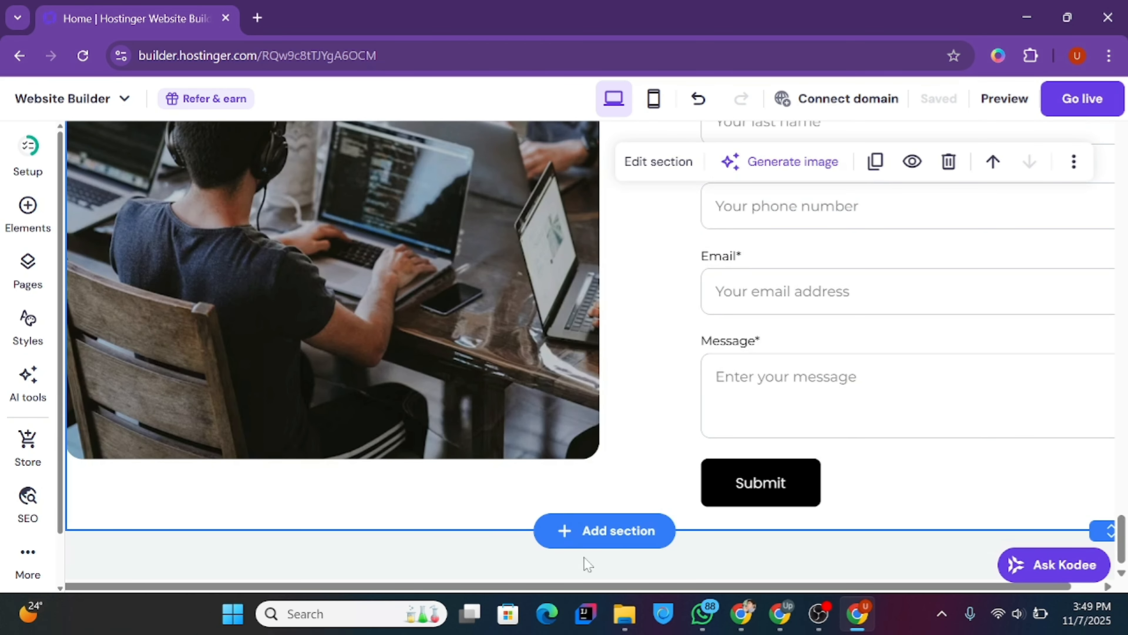
click(622, 529)
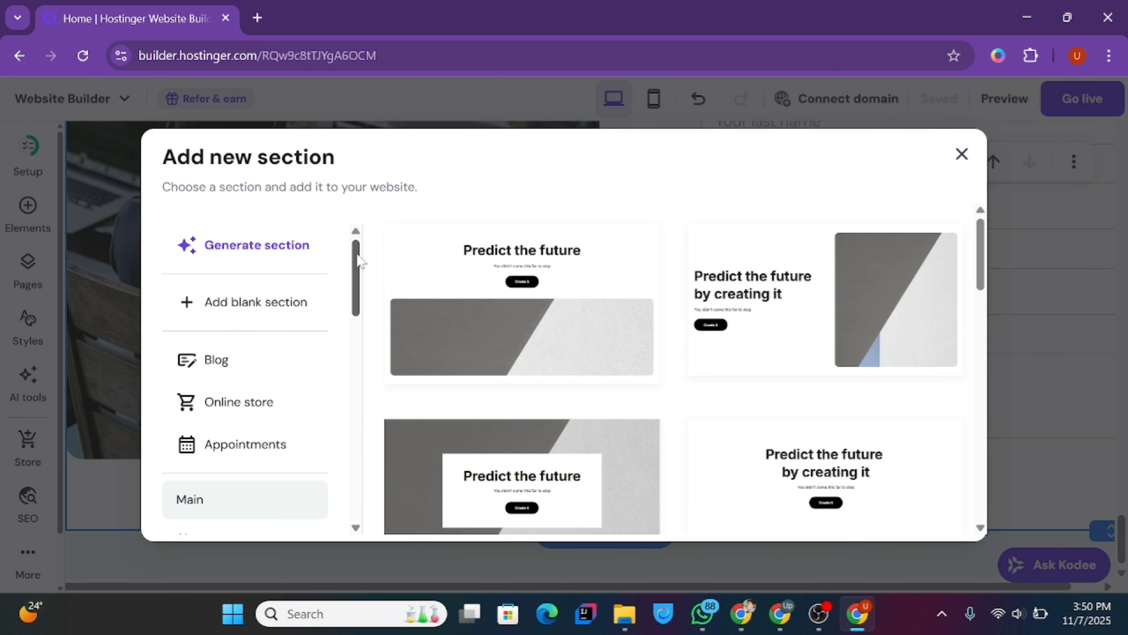
drag(359, 260, 355, 448)
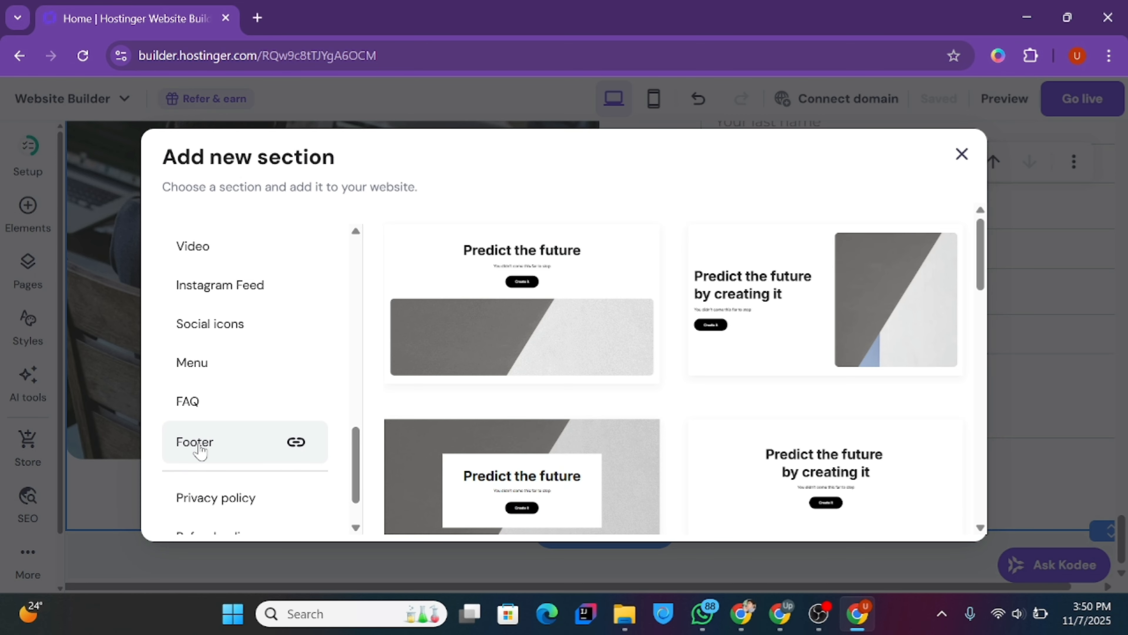
click(230, 446)
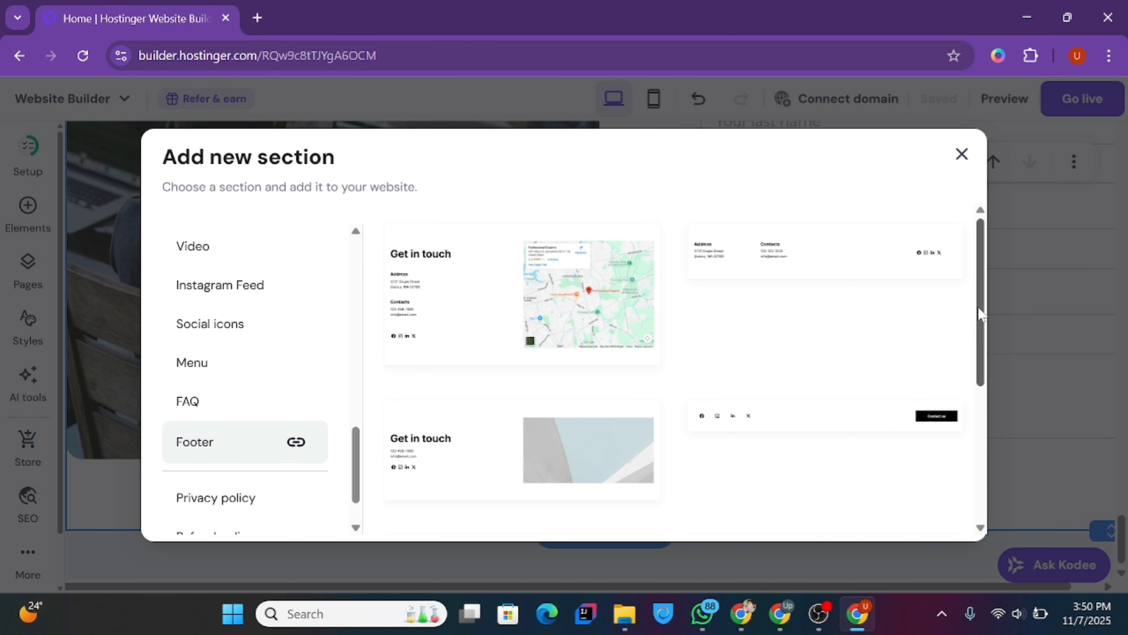
scroll(964, 418, down, 5)
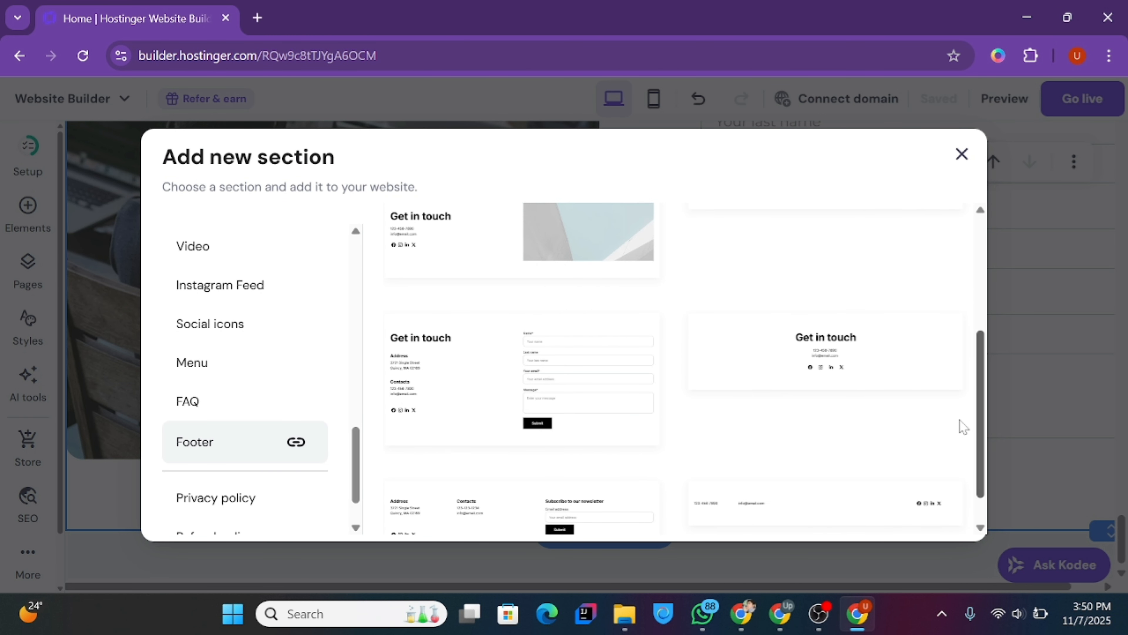
scroll(961, 427, down, 1)
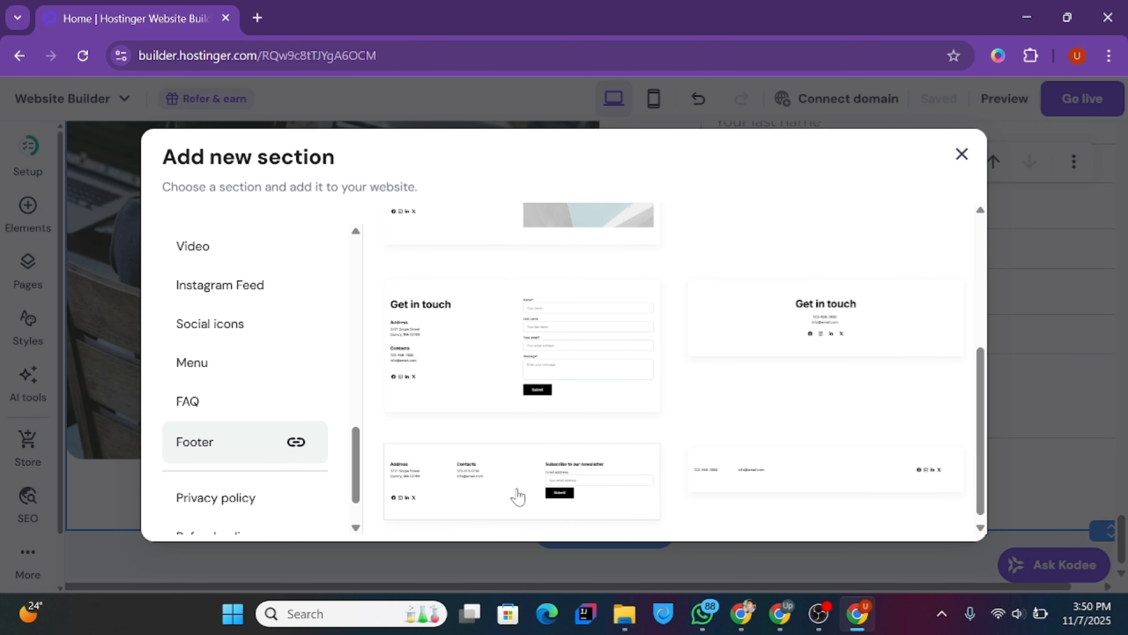
click(517, 497)
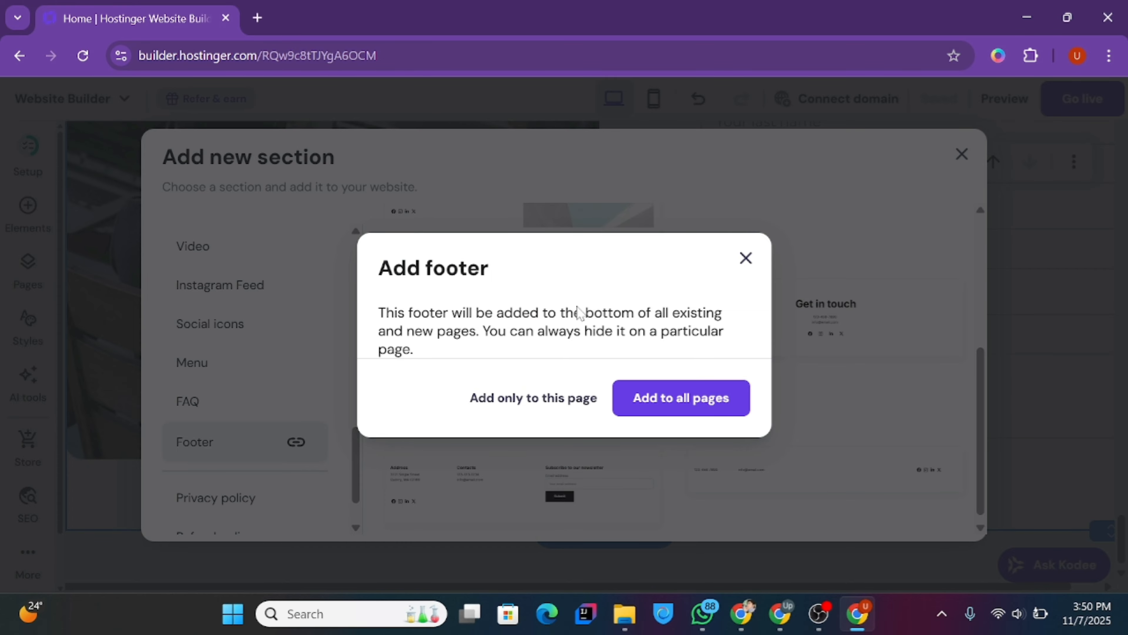
click(681, 407)
scroll(1118, 436, down, 5)
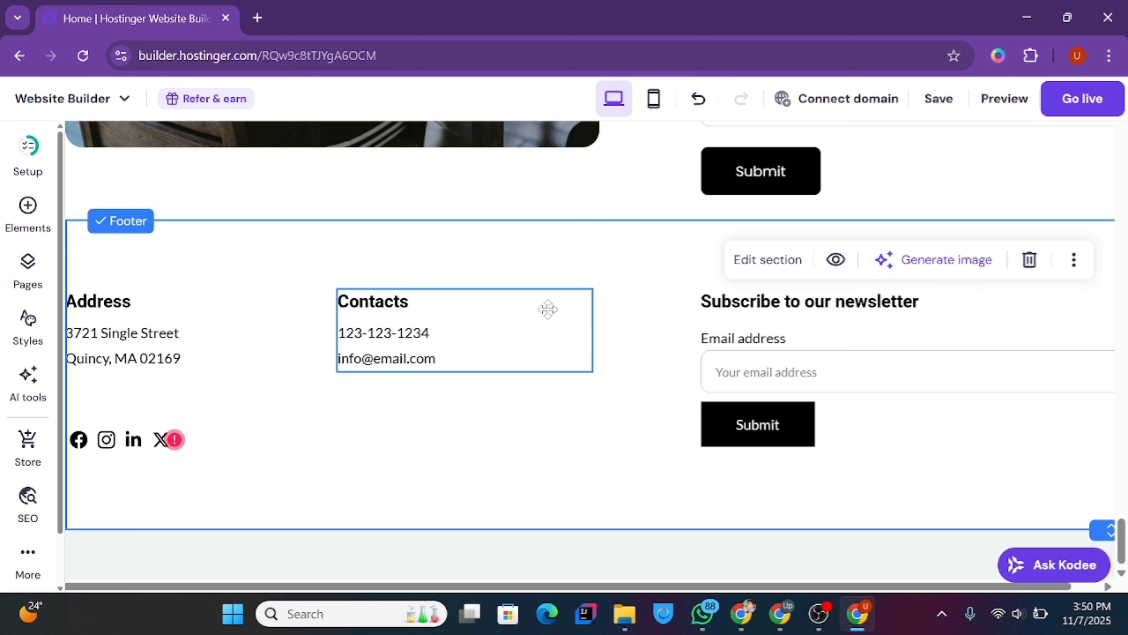
- Set the text font of the footer subscription form's fields to Montserrat Regular
click(752, 348)
click(736, 287)
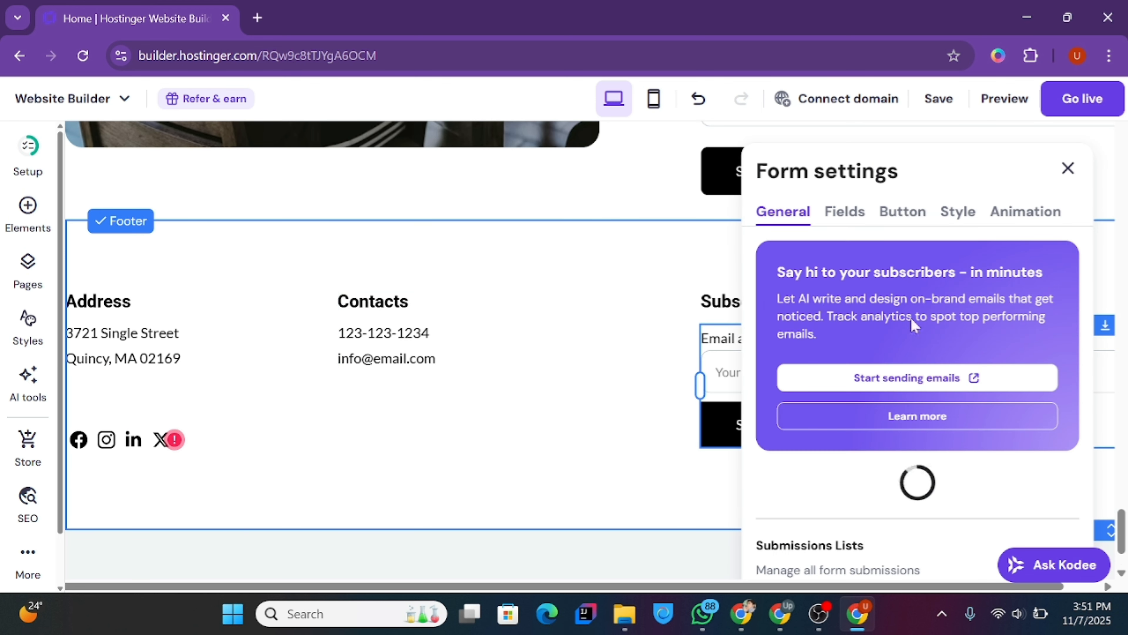
click(858, 217)
click(906, 217)
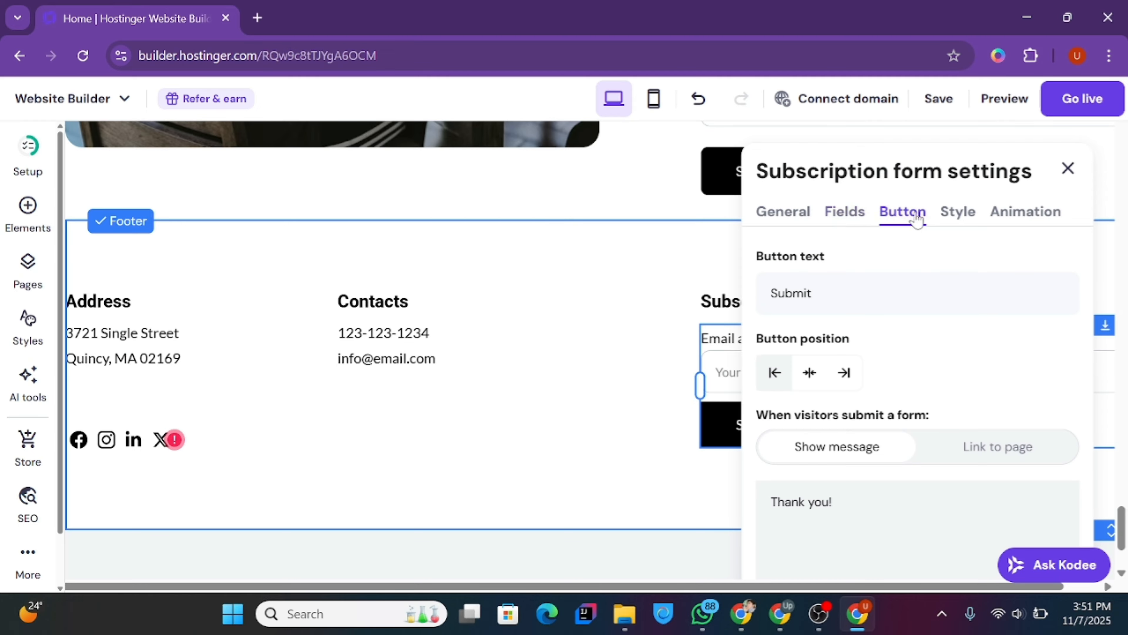
click(964, 220)
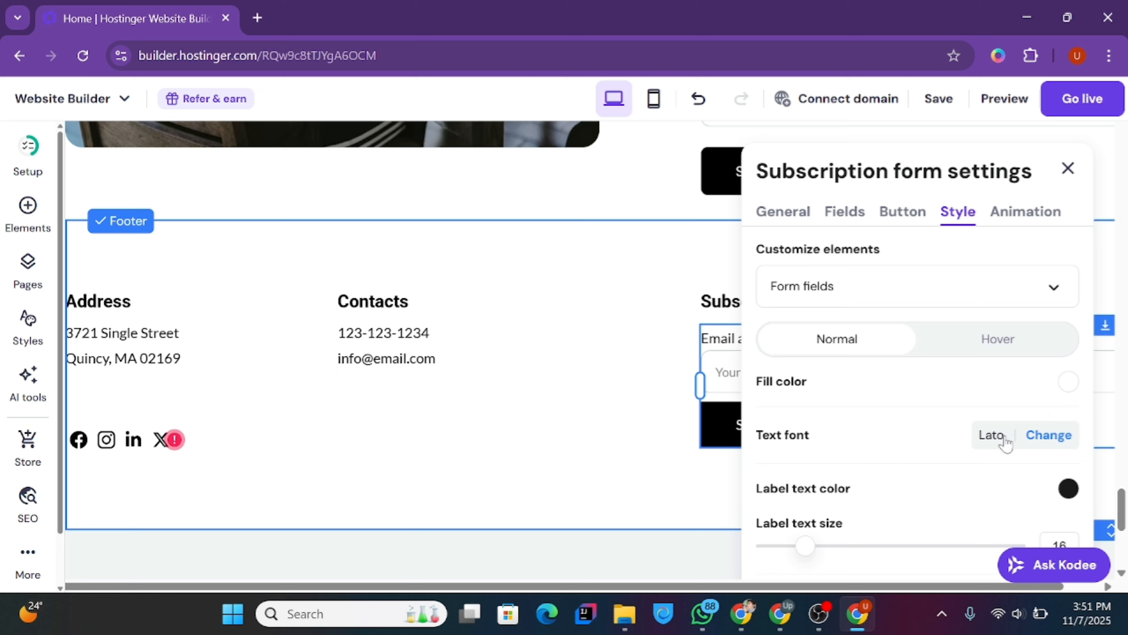
click(1049, 434)
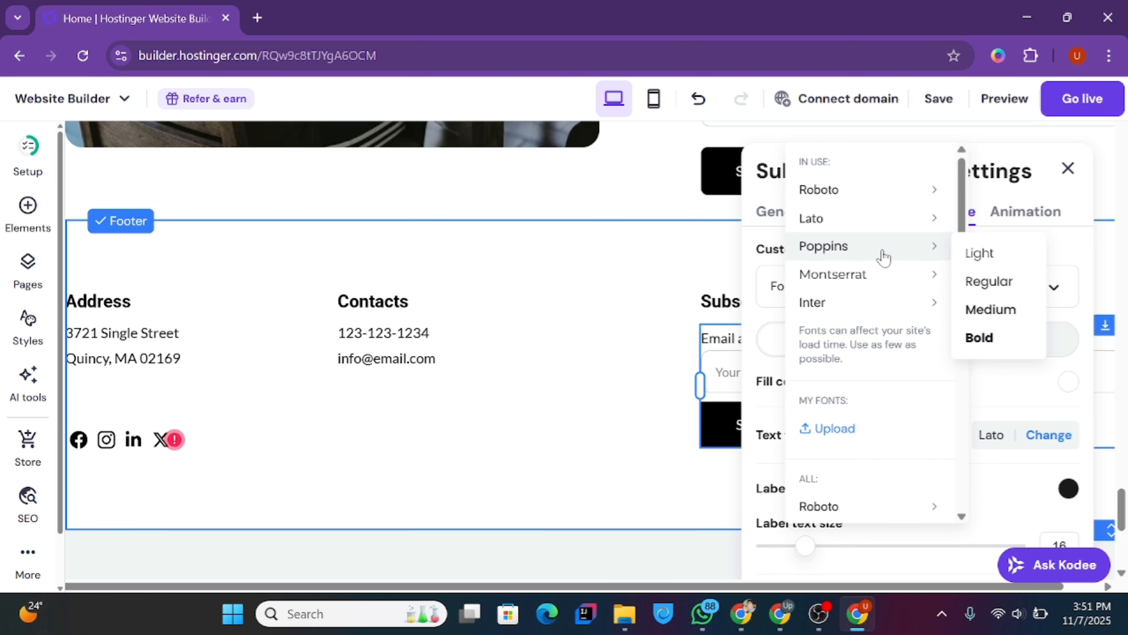
mouse_move(950, 276)
click(990, 310)
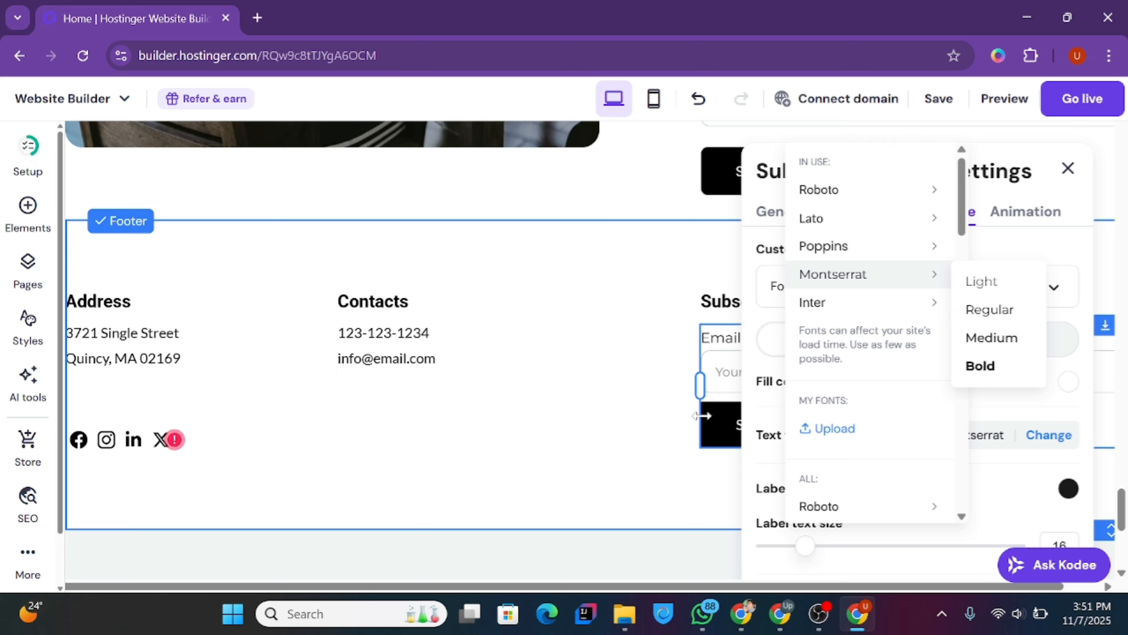
click(667, 349)
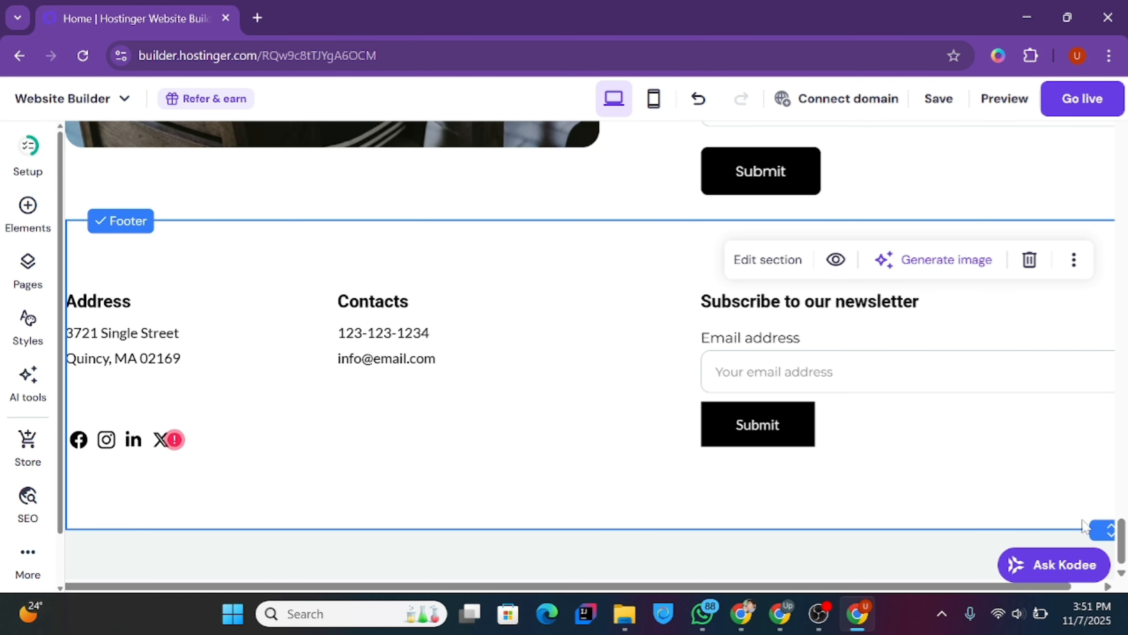
- Show the hidden header section at the start of the home page and save the website
scroll(1124, 532, up, 10)
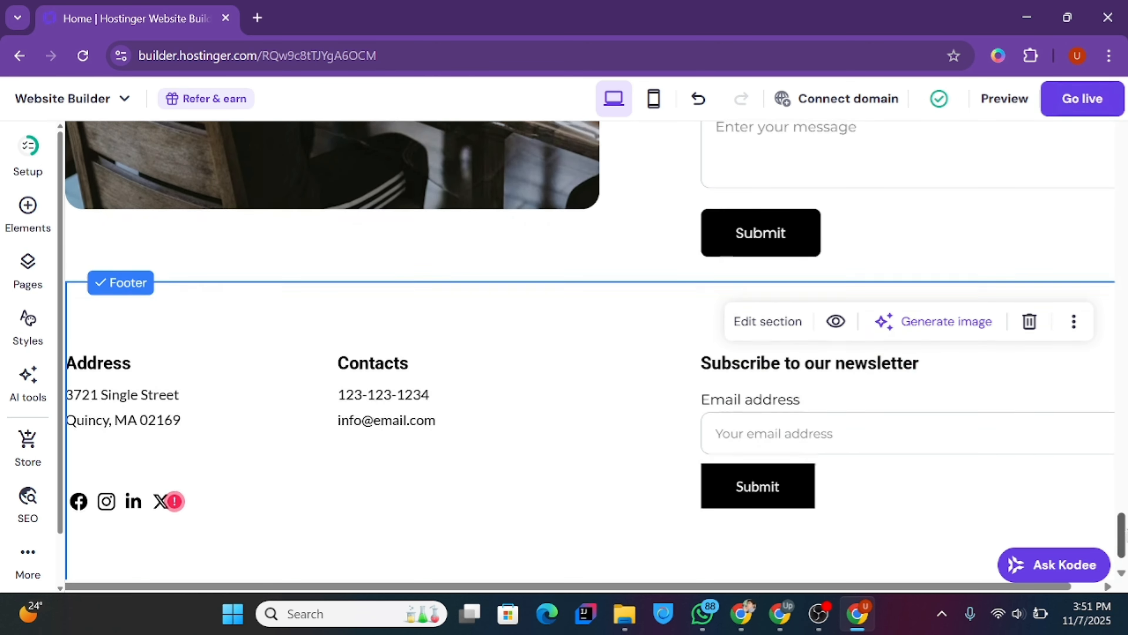
scroll(1124, 526, down, 10)
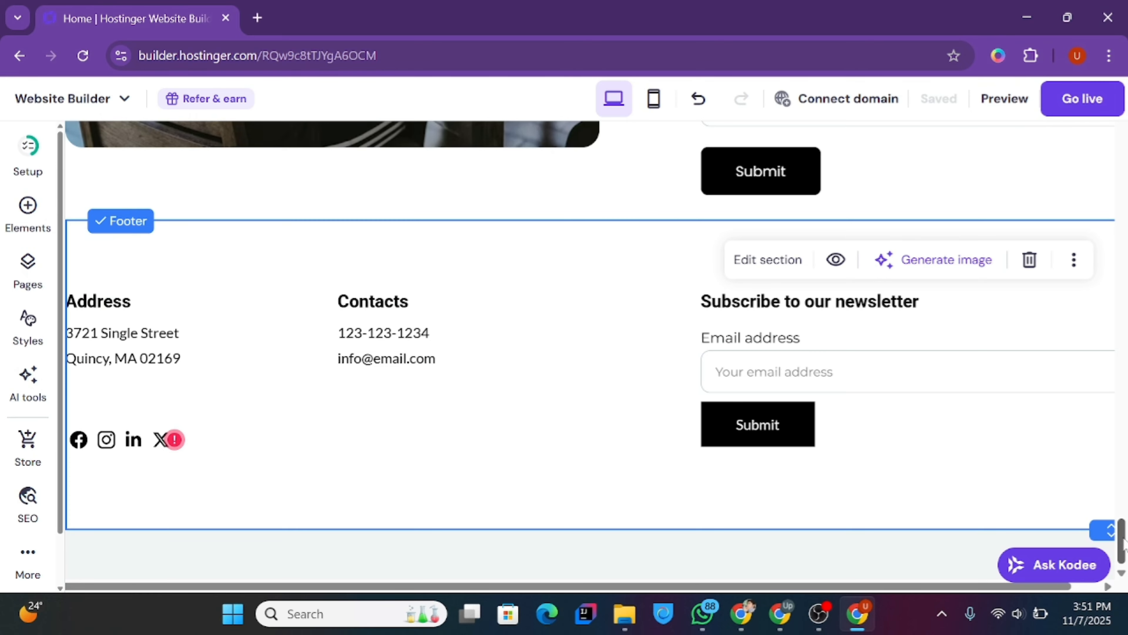
scroll(1124, 542, up, 15)
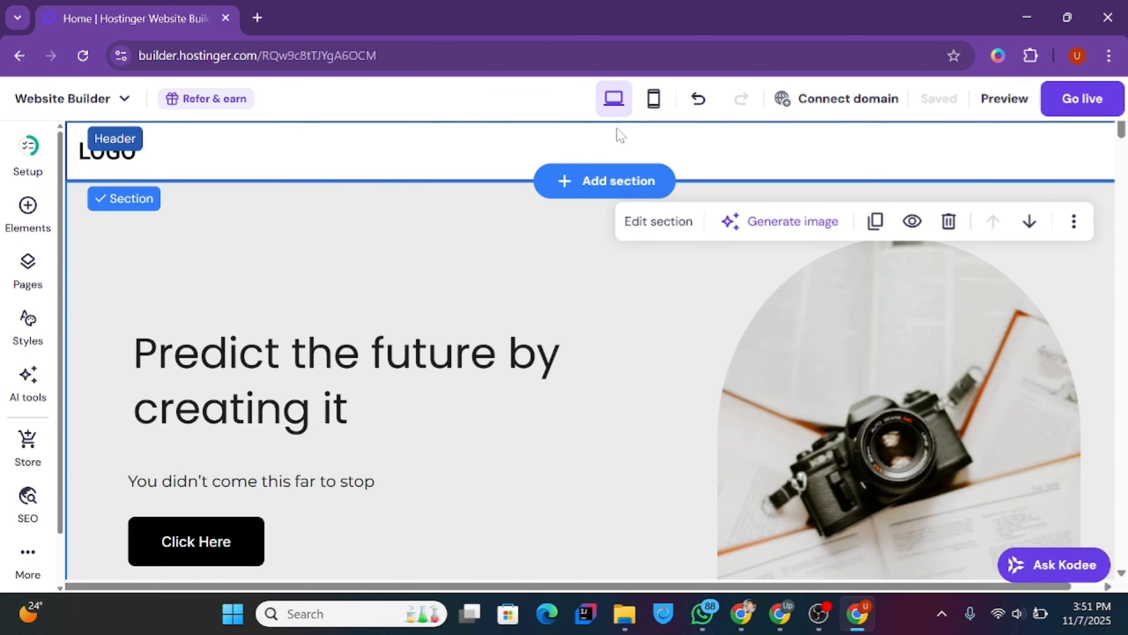
click(620, 151)
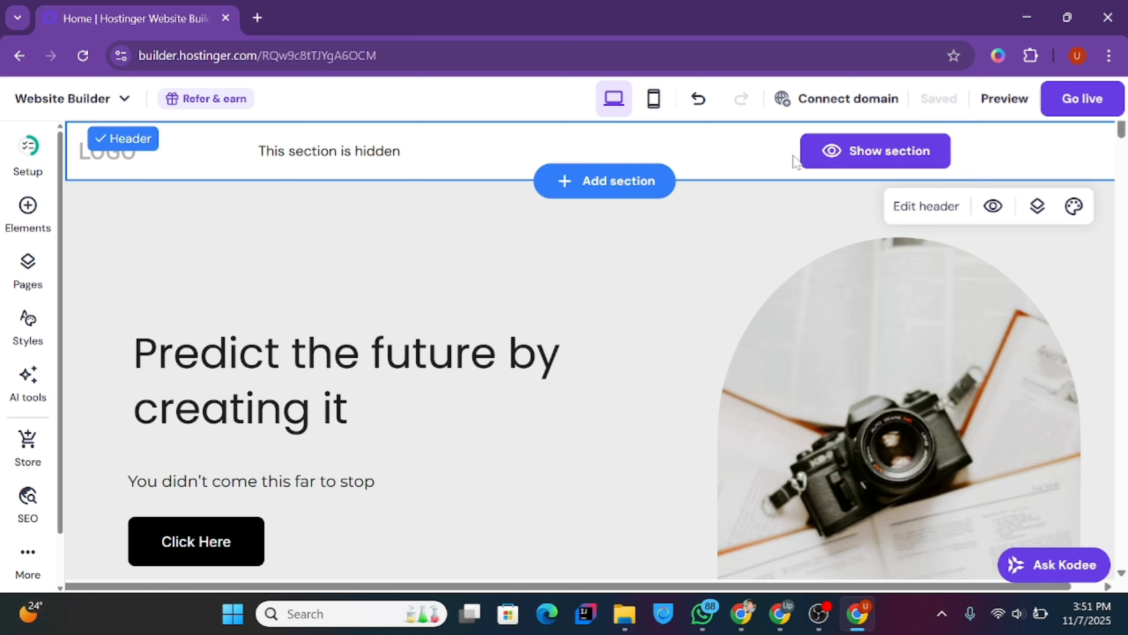
click(868, 154)
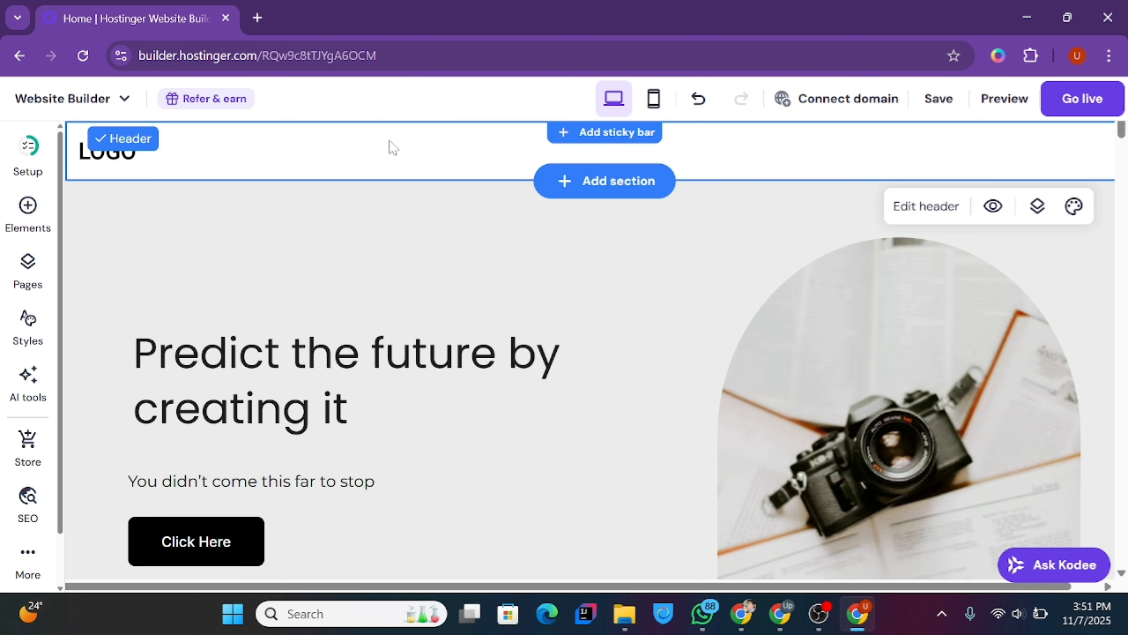
click(938, 99)
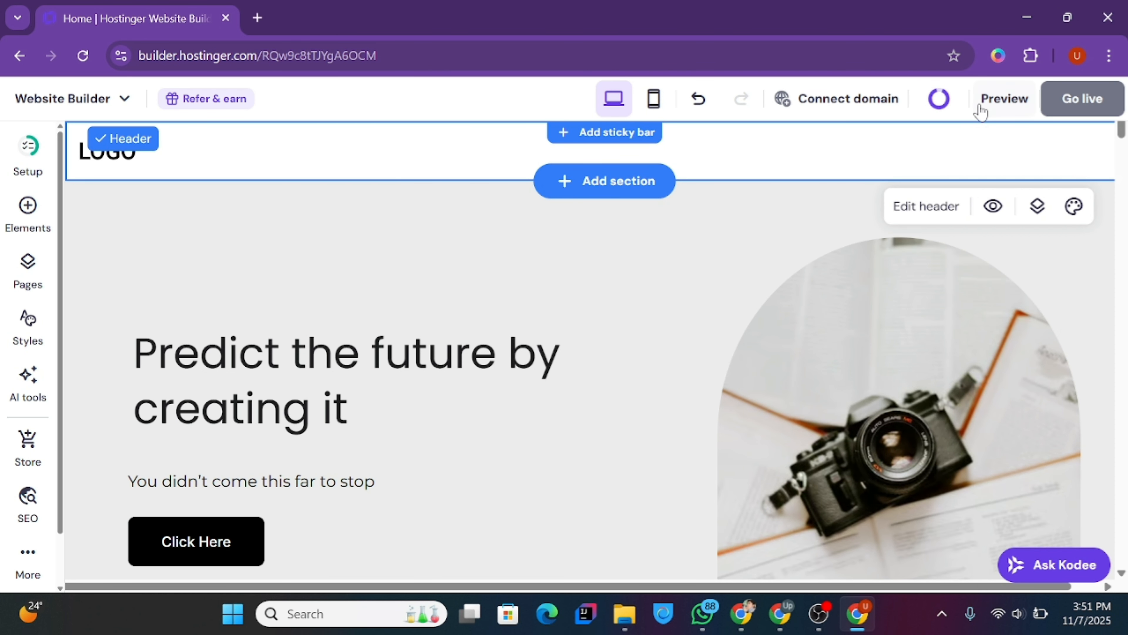
- Preview the home page with its header, return to the editor and select the header section
click(990, 105)
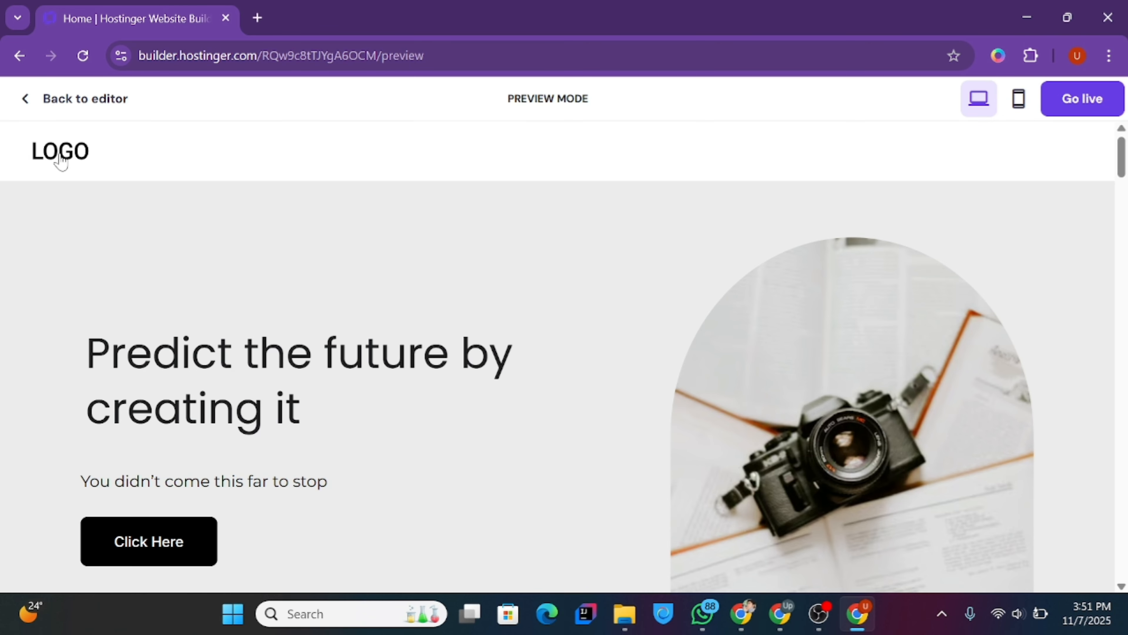
mouse_move(1123, 169)
mouse_down()
mouse_move(1127, 570)
mouse_move(1127, 170)
mouse_up()
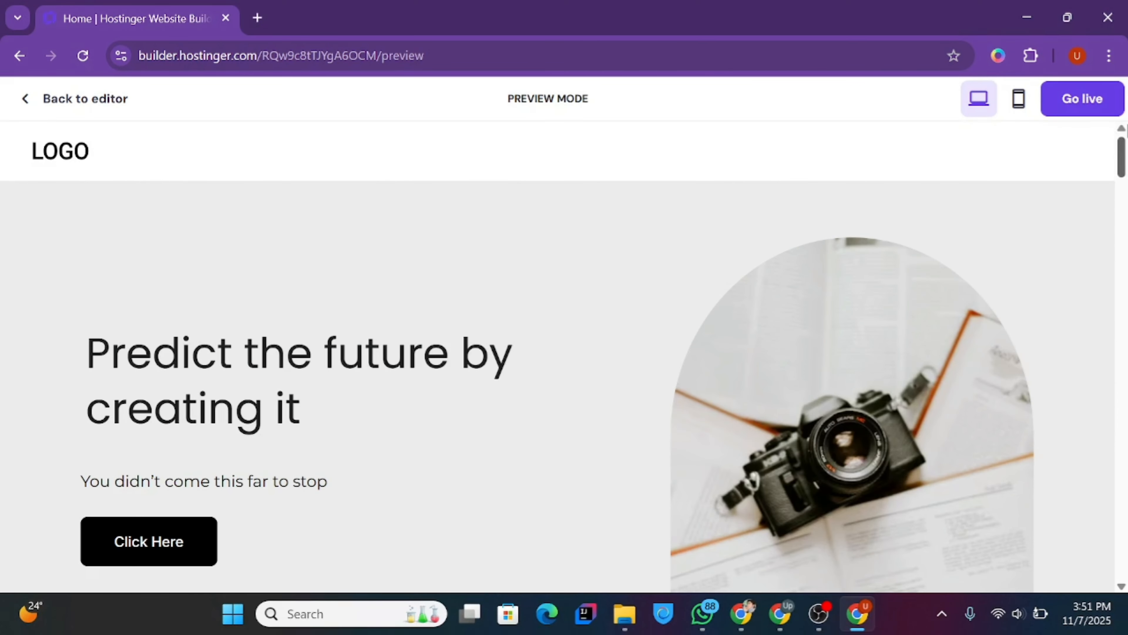
click(110, 109)
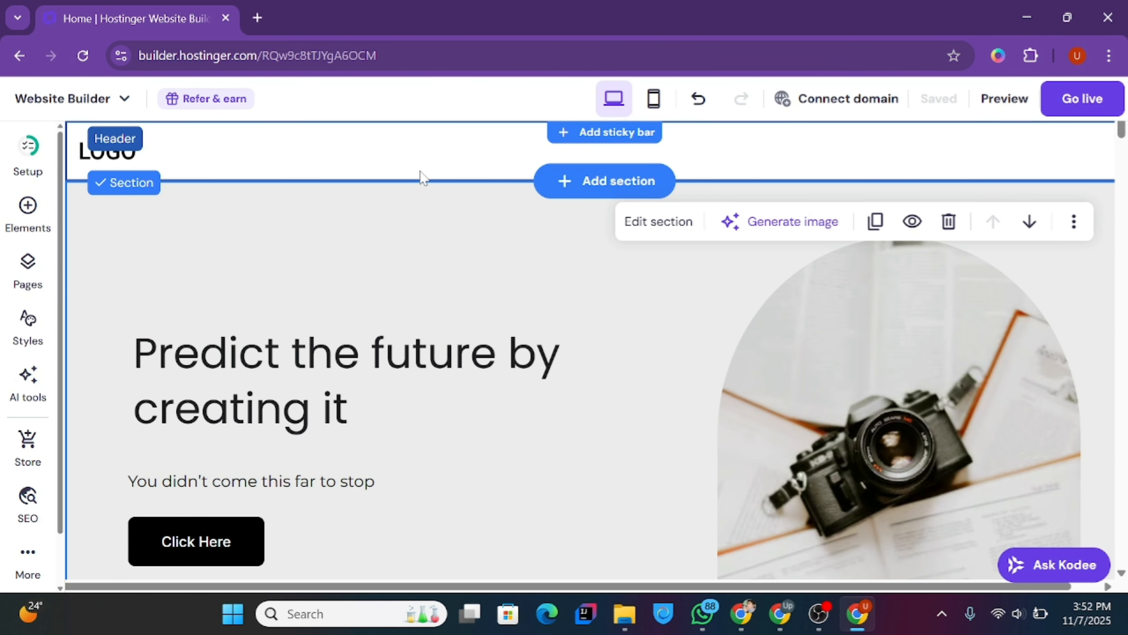
click(430, 169)
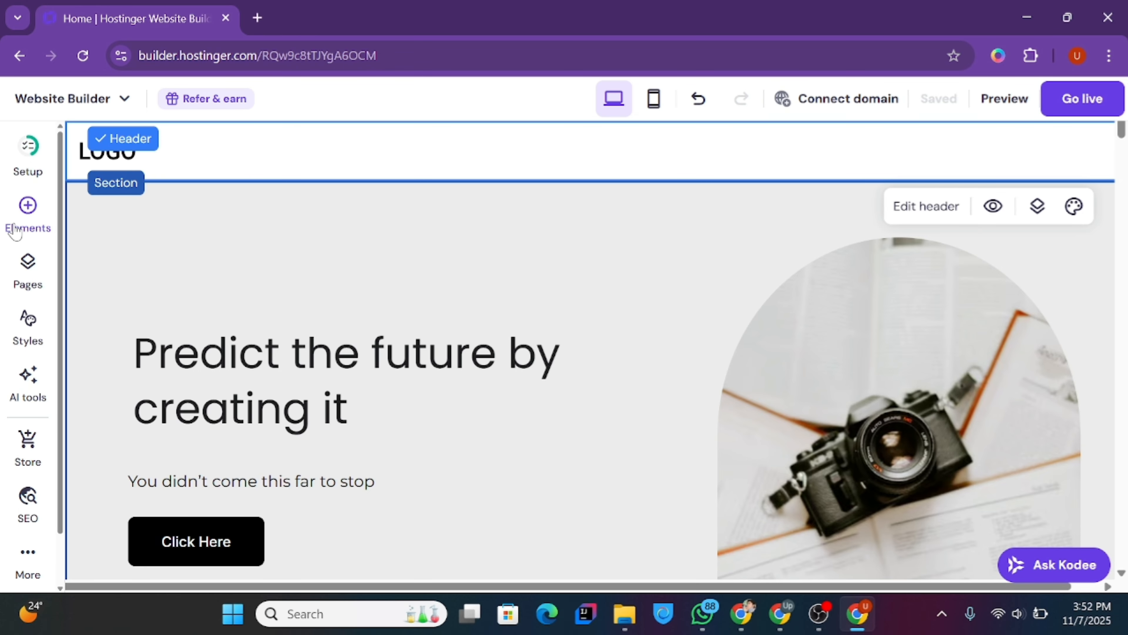
- Move the Home page from the pages hidden from navigation into the main navigation
click(30, 267)
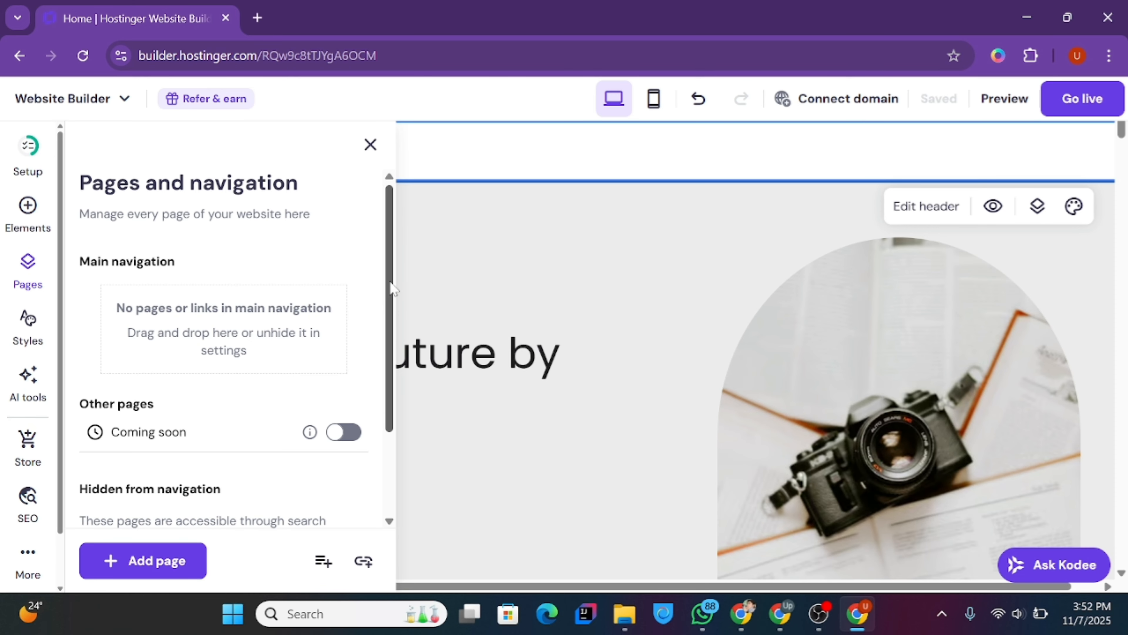
scroll(387, 418, down, 3)
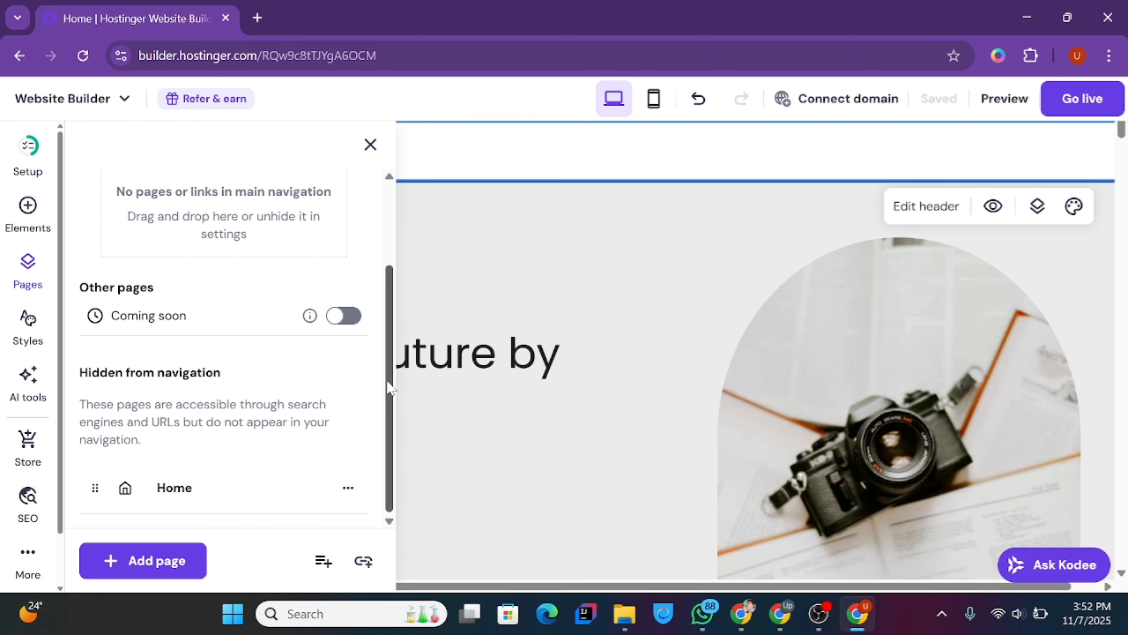
drag(389, 384, 382, 396)
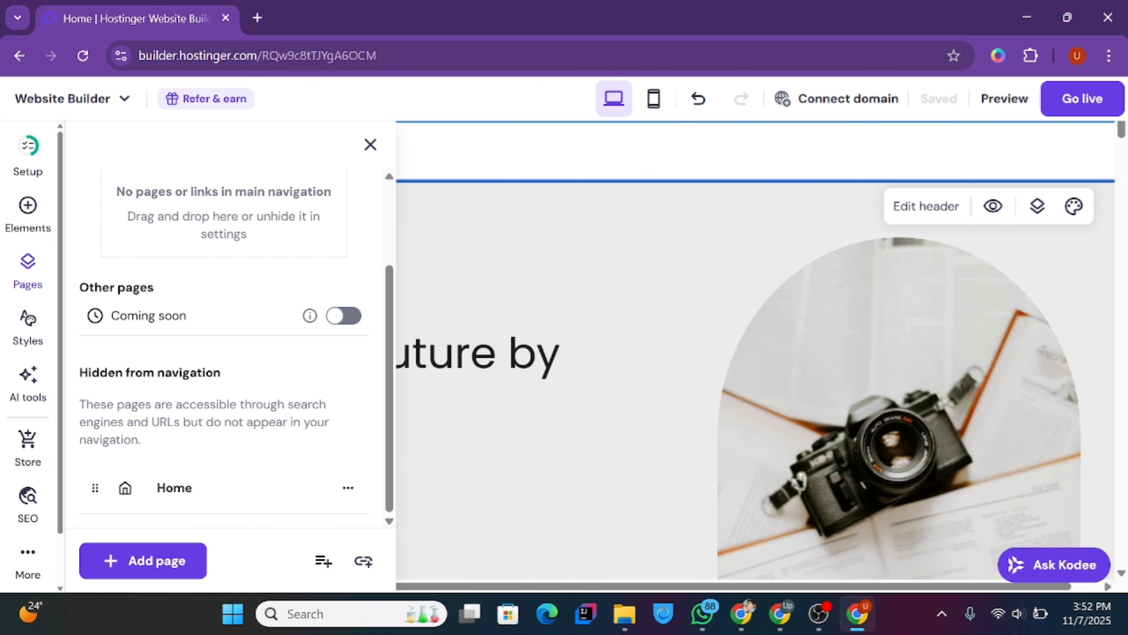
drag(385, 276, 383, 205)
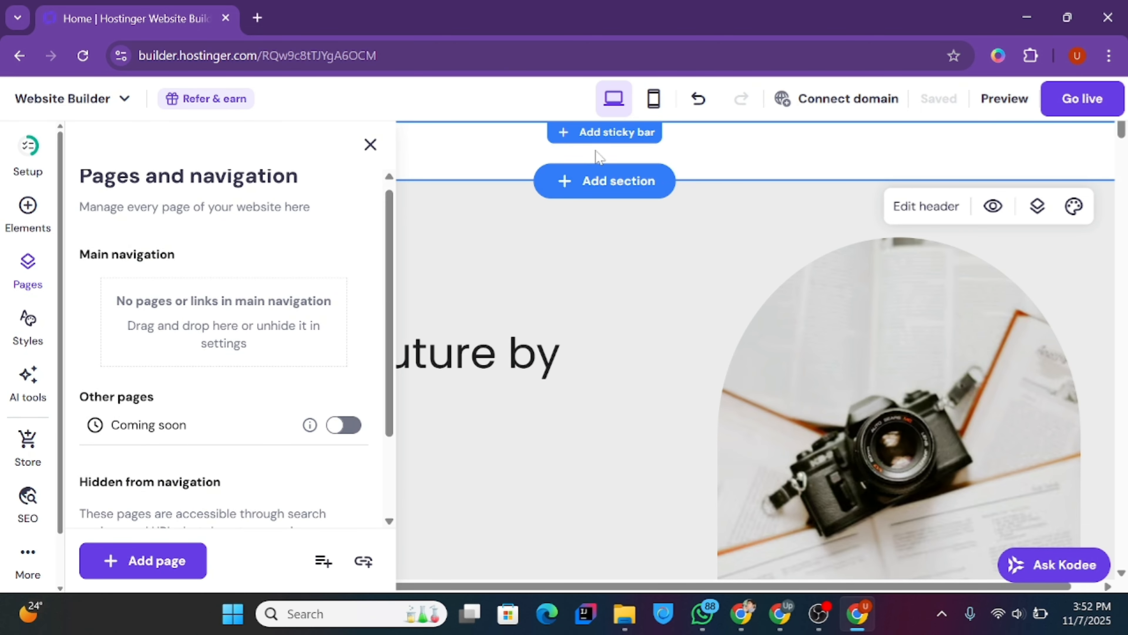
scroll(368, 345, down, 3)
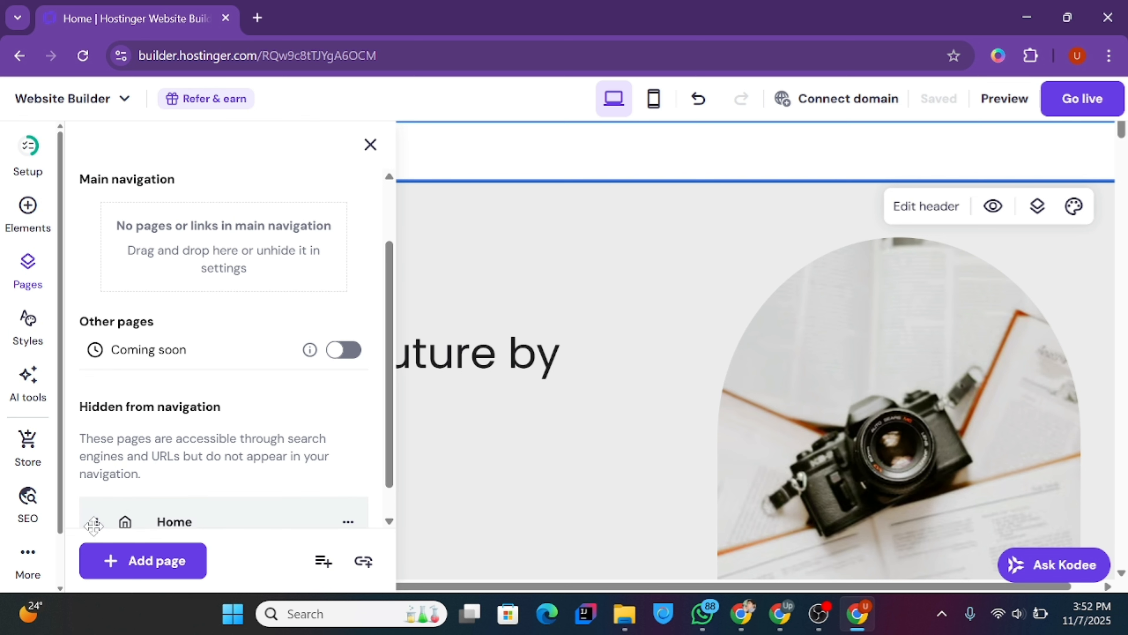
drag(94, 516, 105, 252)
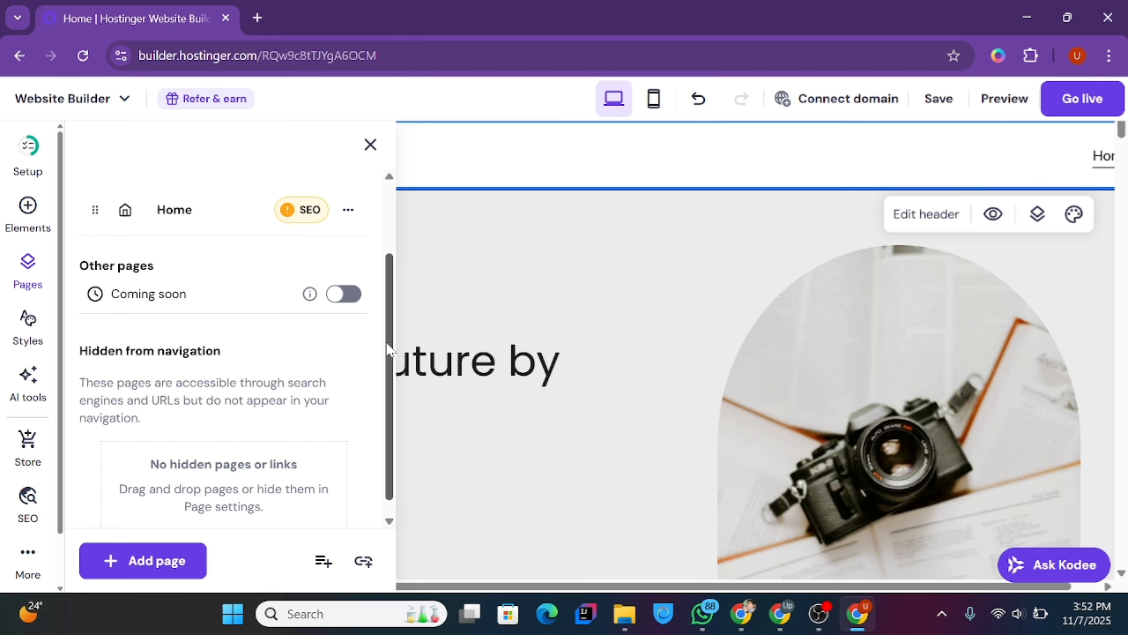
scroll(280, 474, up, 3)
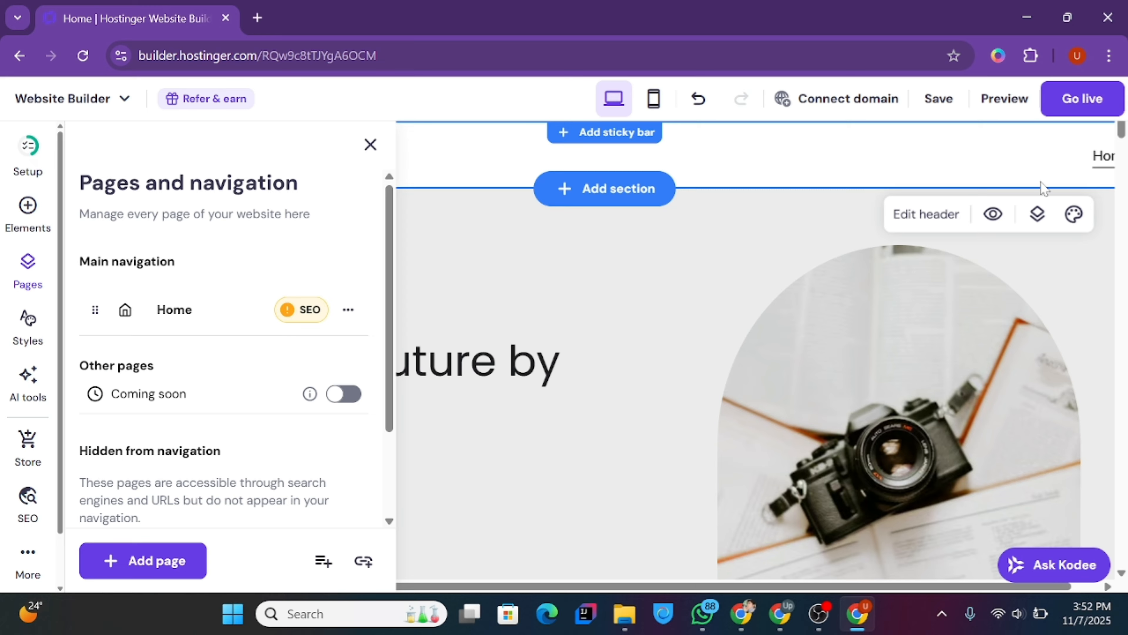
click(370, 144)
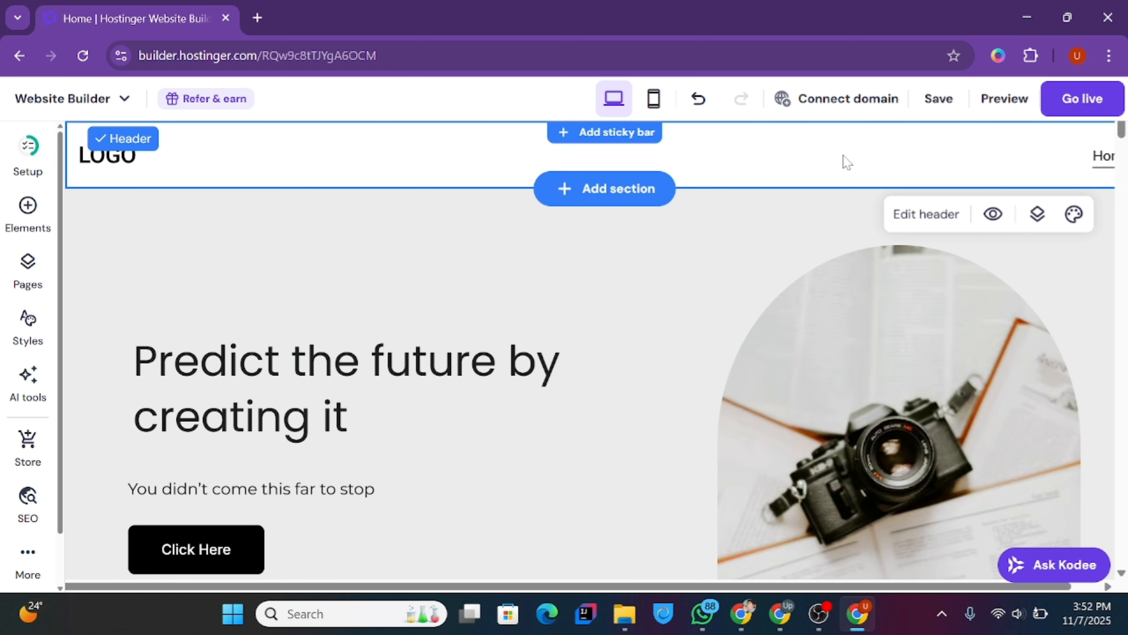
- Change the header layout to the one with the logo at the start and the navigation links centred
click(929, 218)
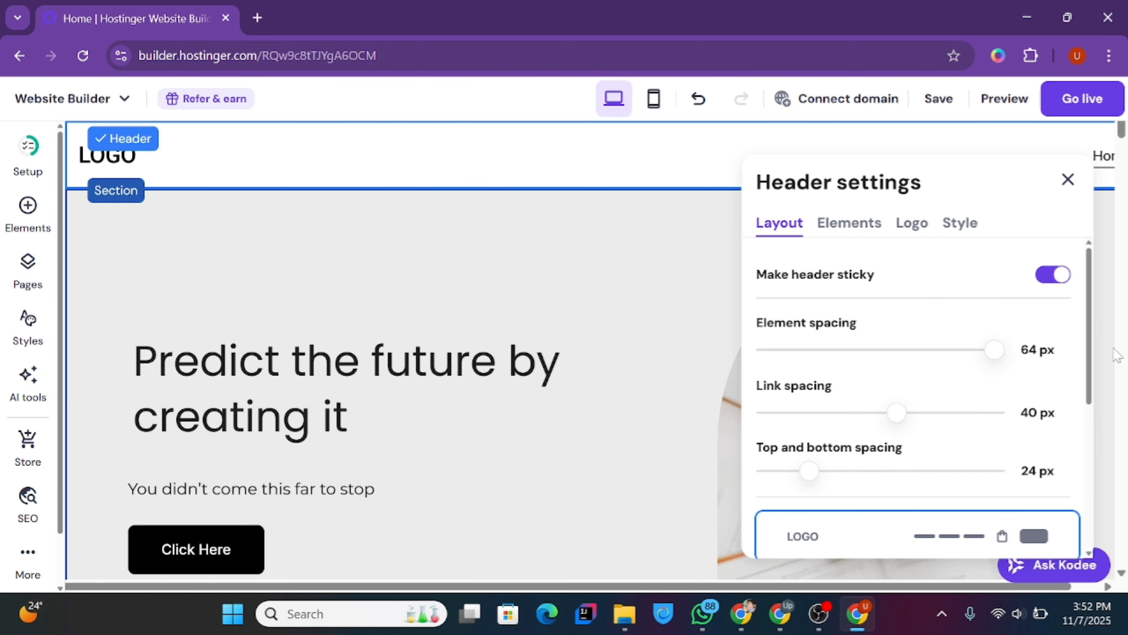
drag(1090, 366, 1091, 481)
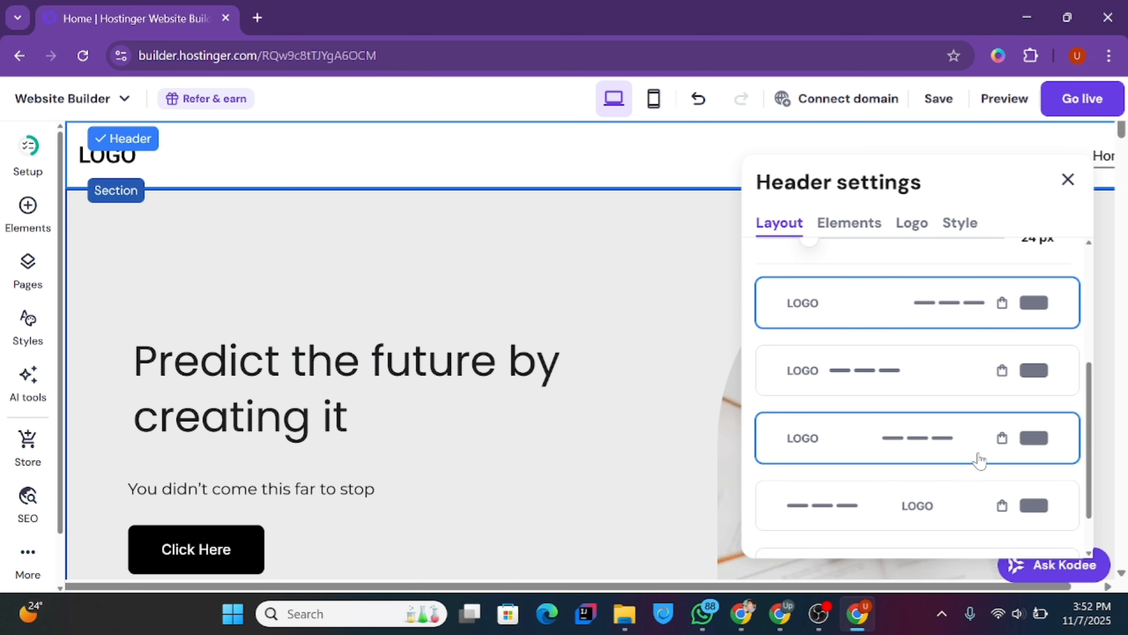
click(898, 446)
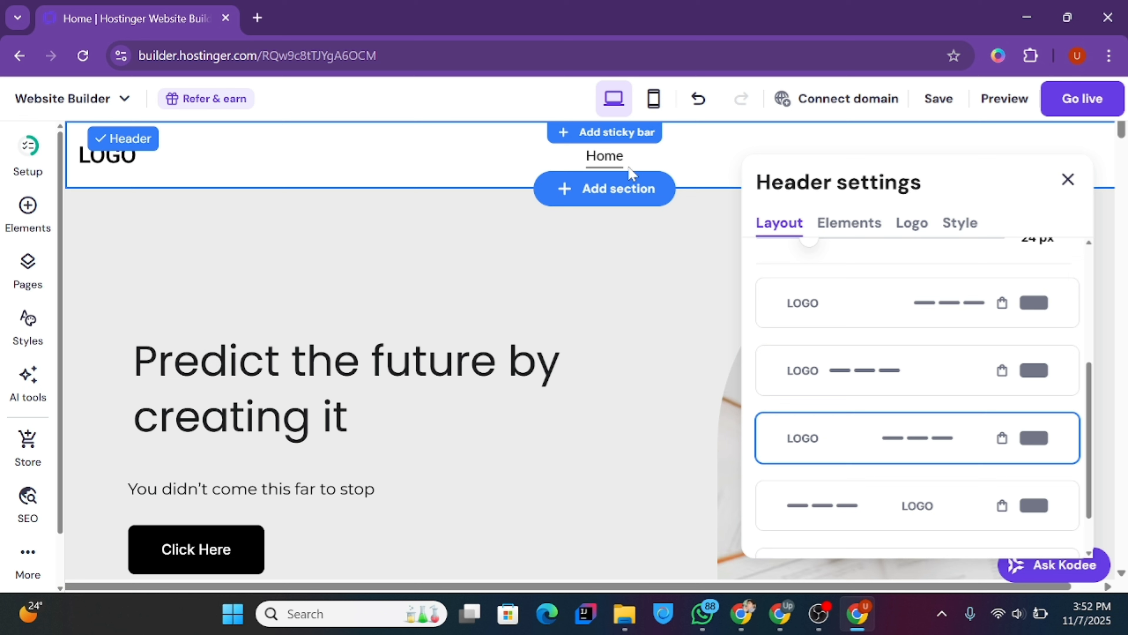
click(454, 169)
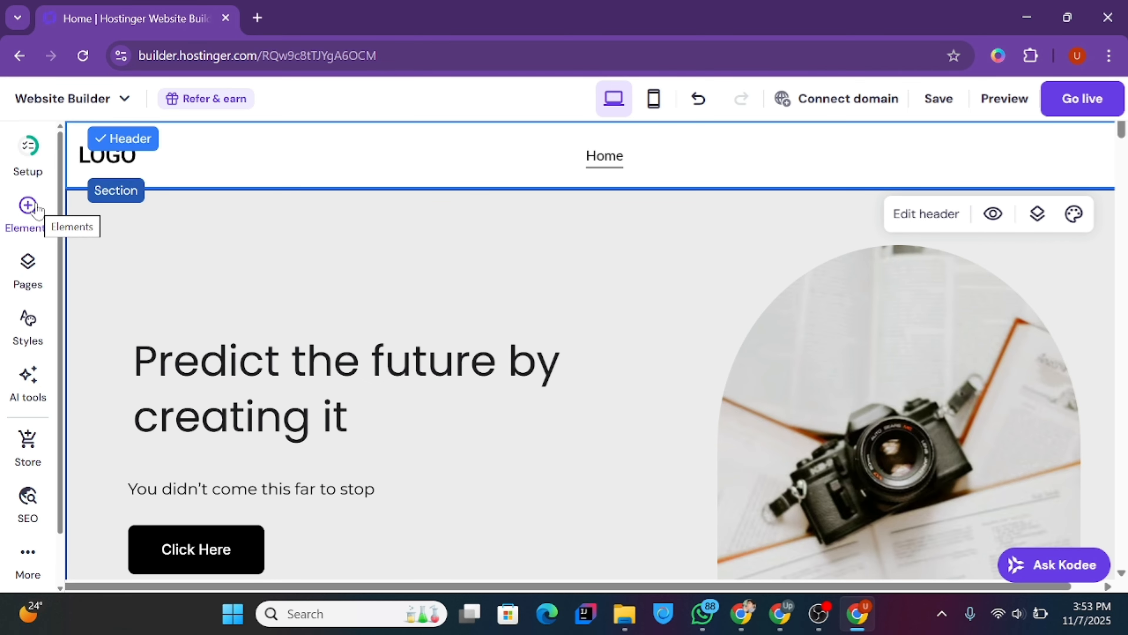
- Add an About page from the "Get to know us" template that contains the "Our mission" and "Our vision" texts
click(28, 206)
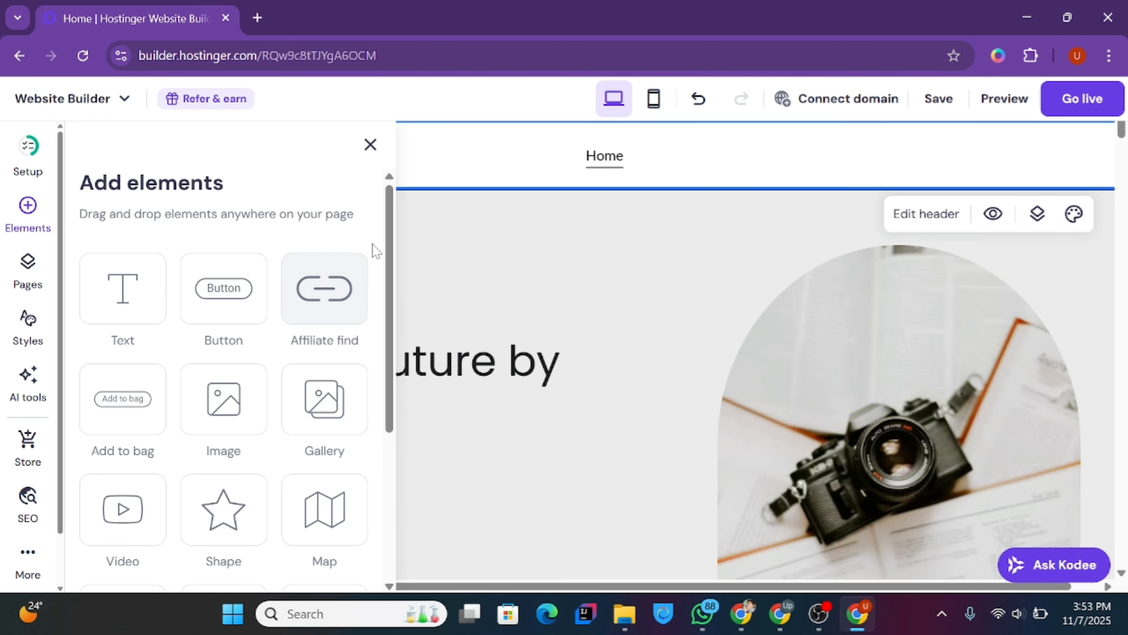
click(11, 285)
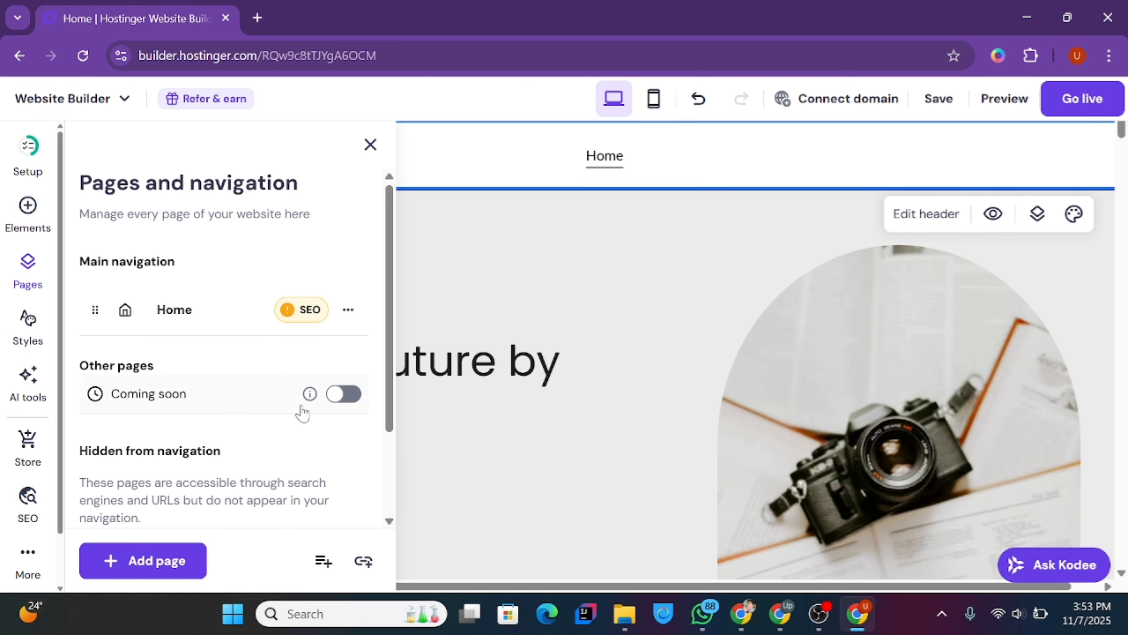
click(181, 568)
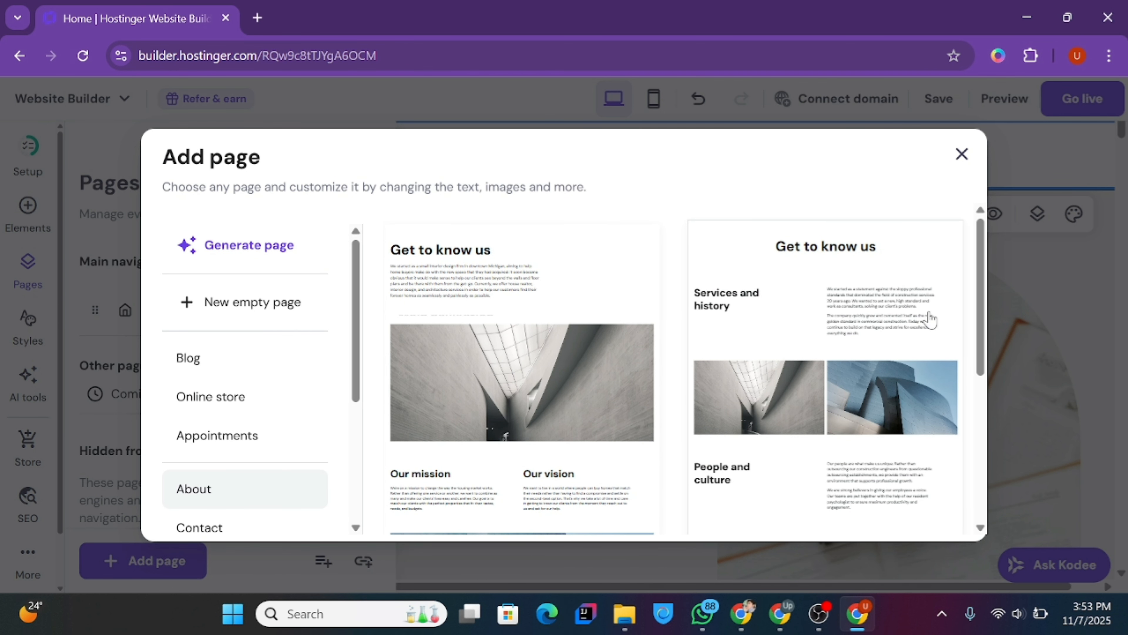
drag(981, 269, 893, 260)
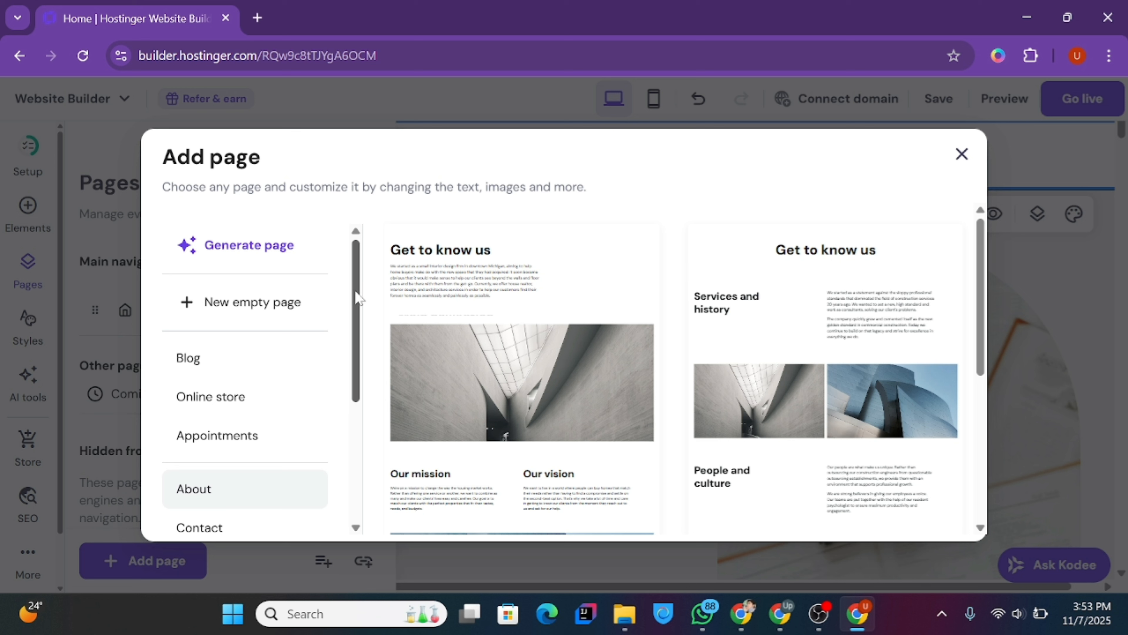
drag(359, 298, 356, 424)
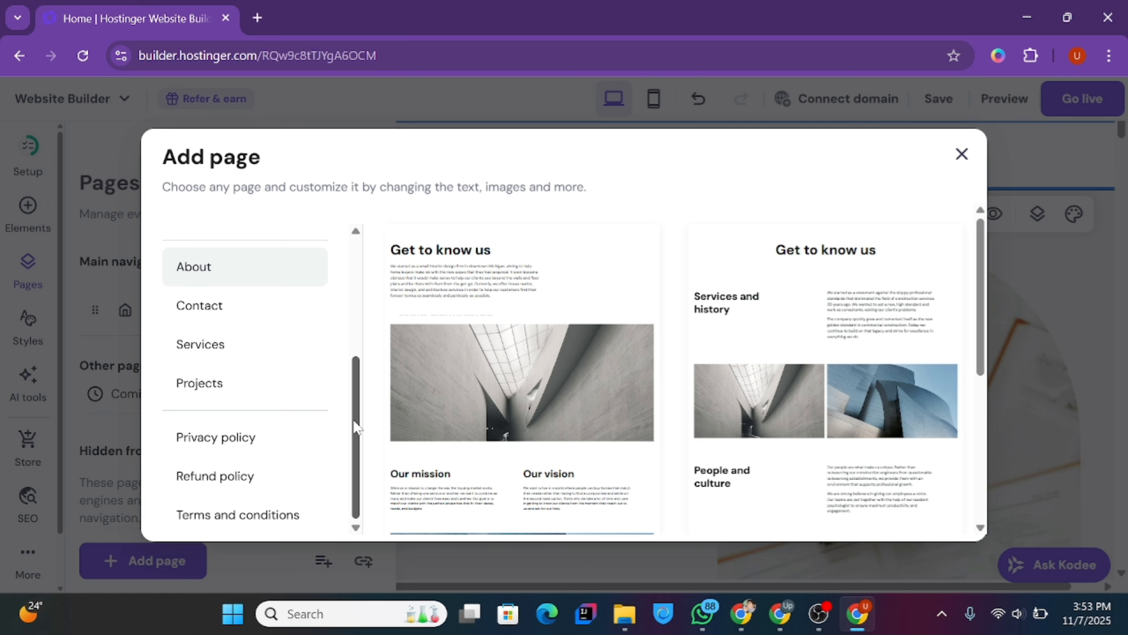
scroll(357, 427, up, 1)
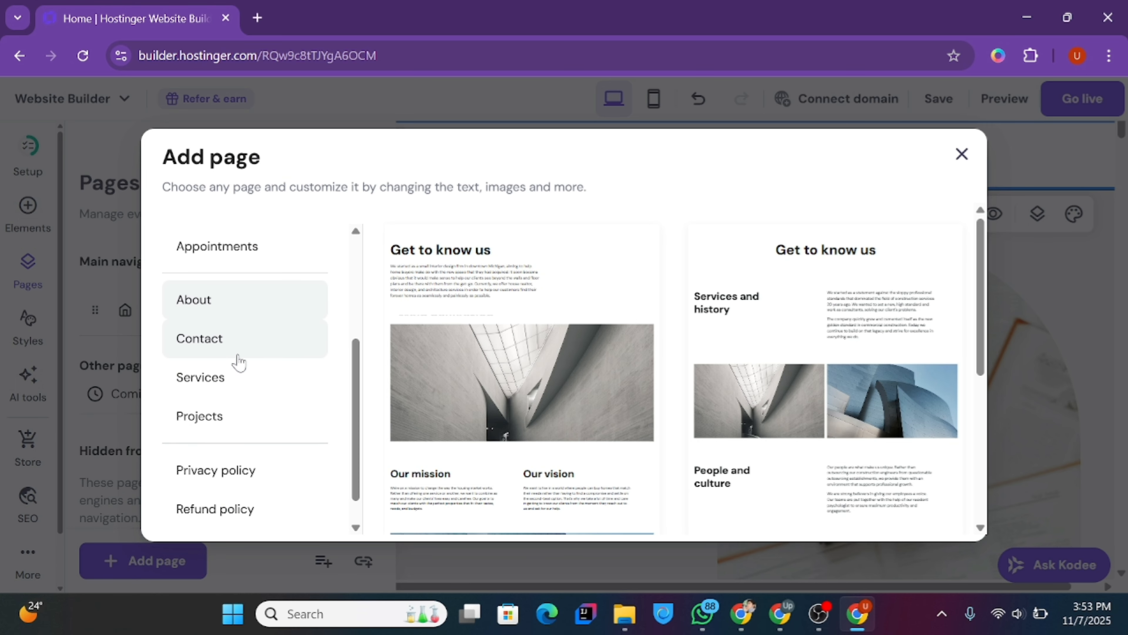
drag(980, 297, 976, 422)
scroll(466, 289, up, 5)
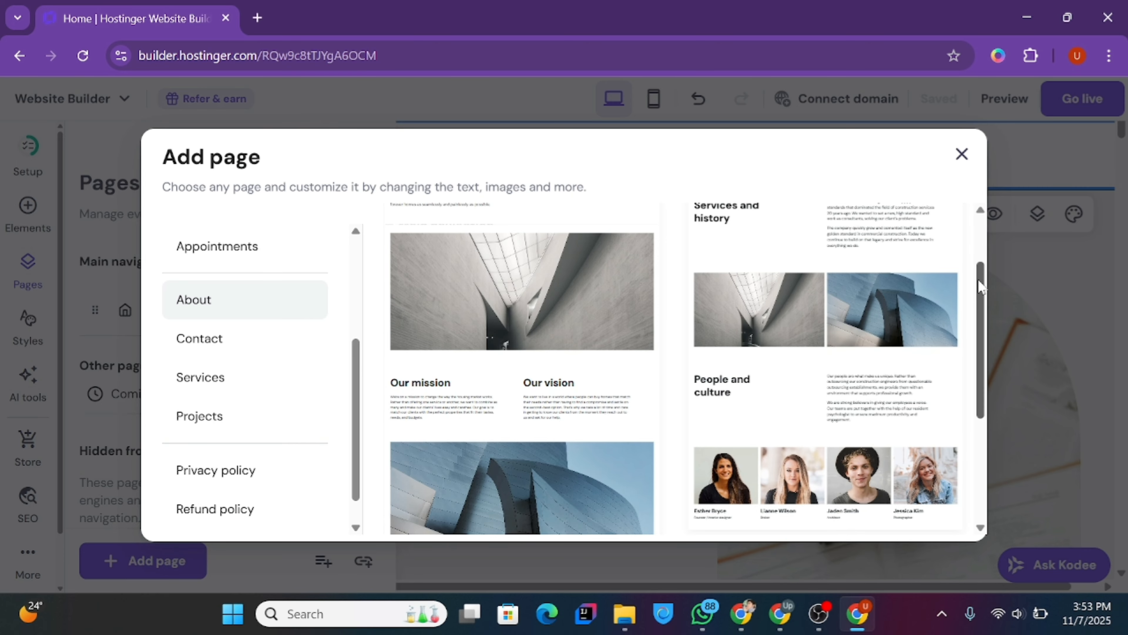
click(981, 237)
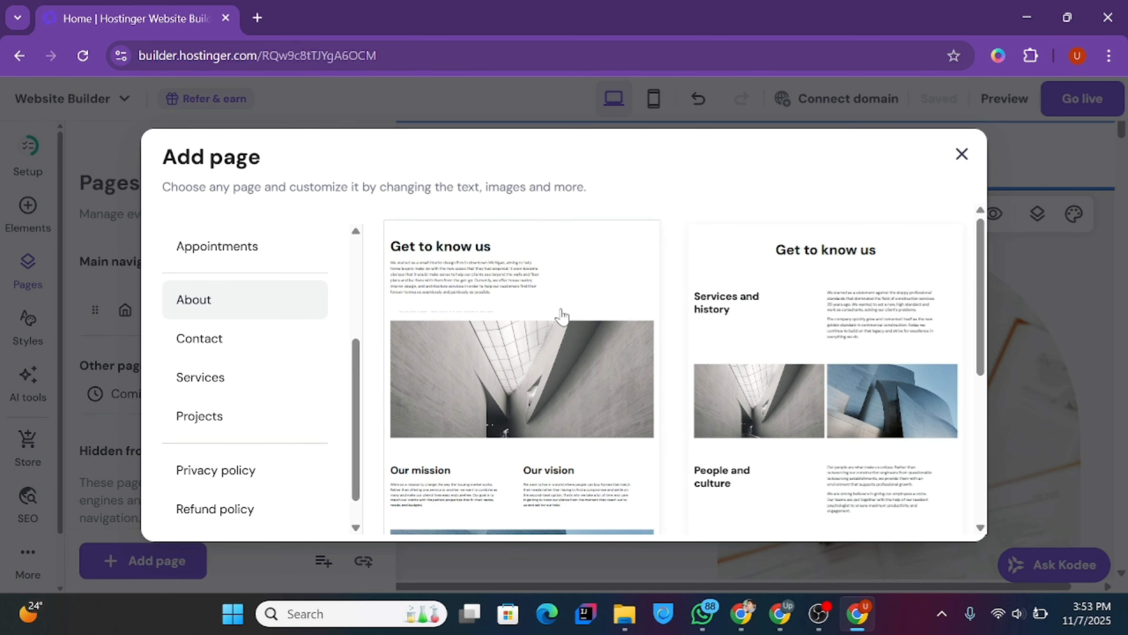
click(418, 293)
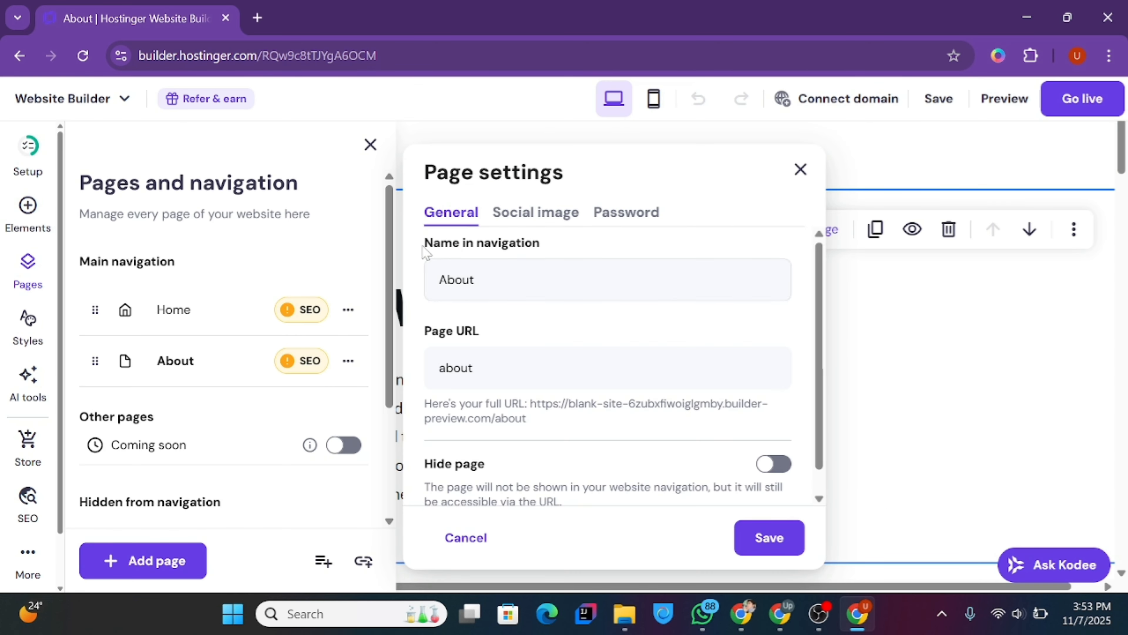
click(369, 145)
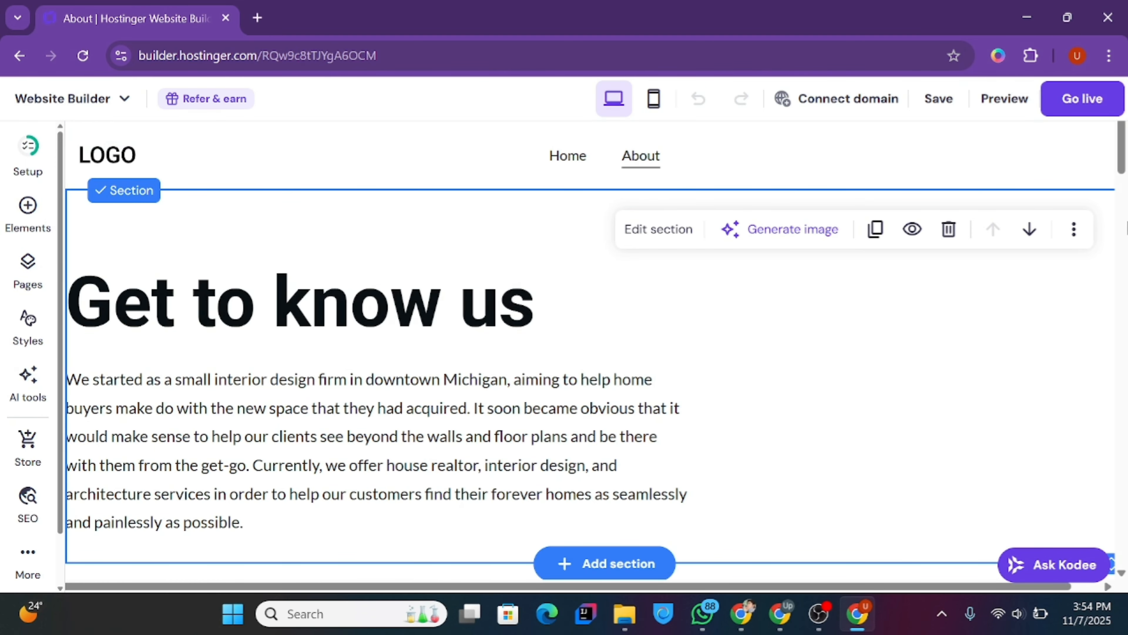
- Review the About page, move the "Get to know us" text block to the middle of its section and centre-align its text
scroll(1095, 365, down, 15)
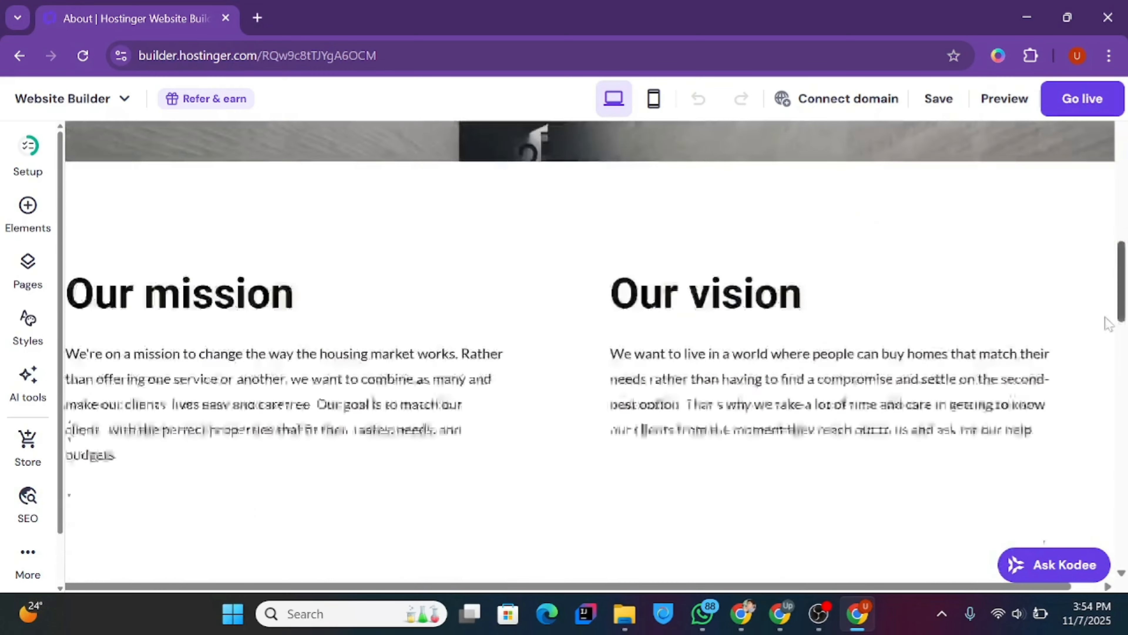
scroll(1093, 360, down, 10)
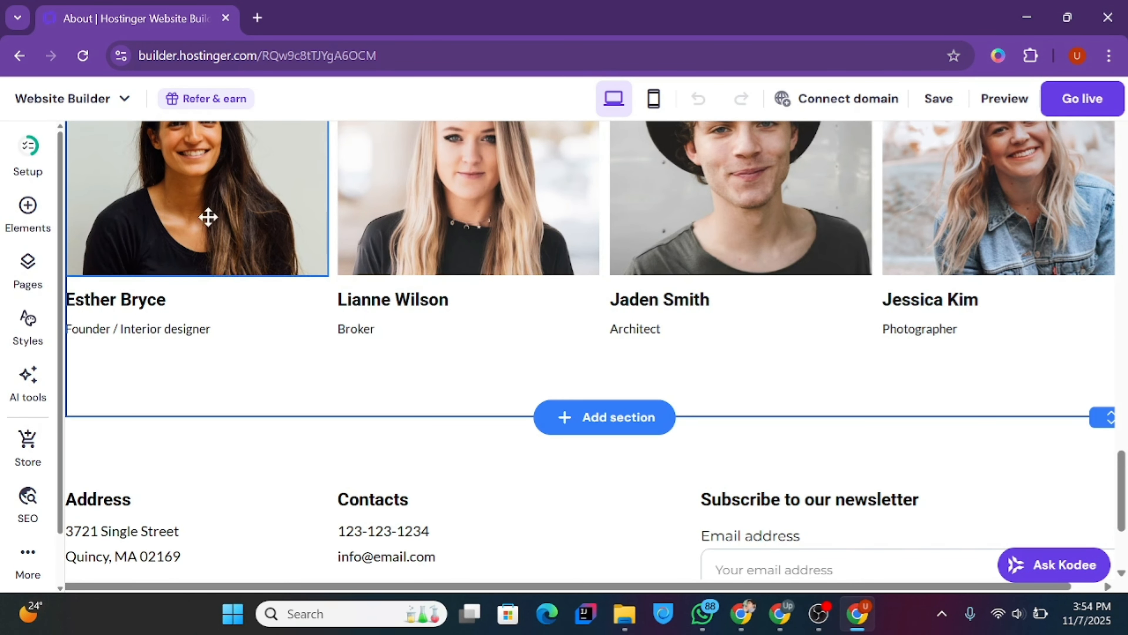
drag(1124, 494, 1127, 97)
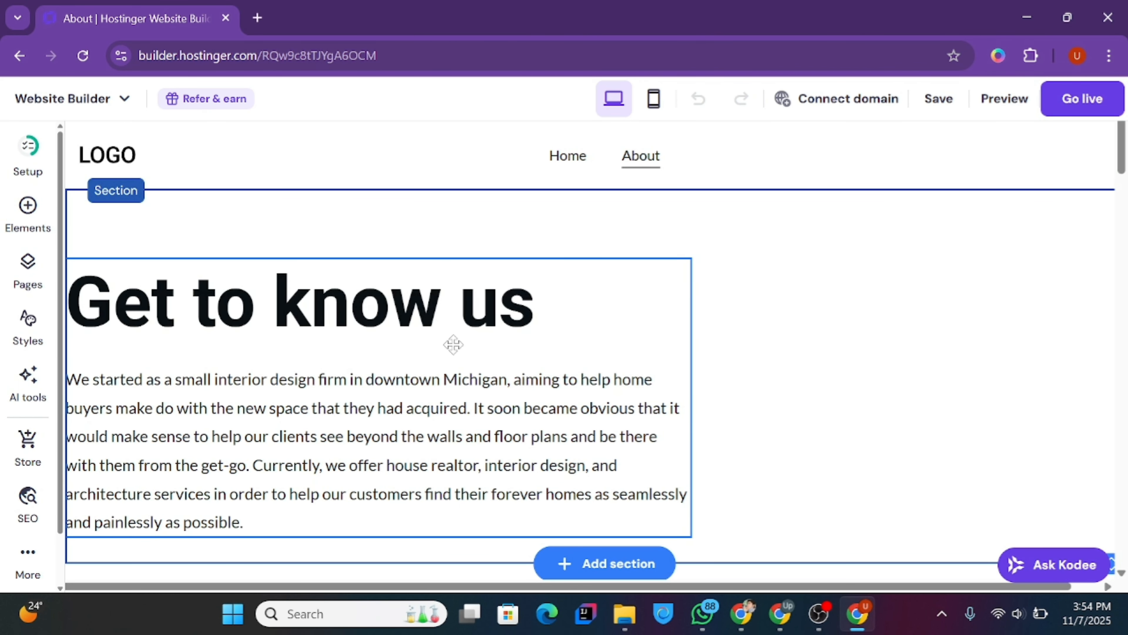
drag(481, 352, 706, 341)
click(322, 212)
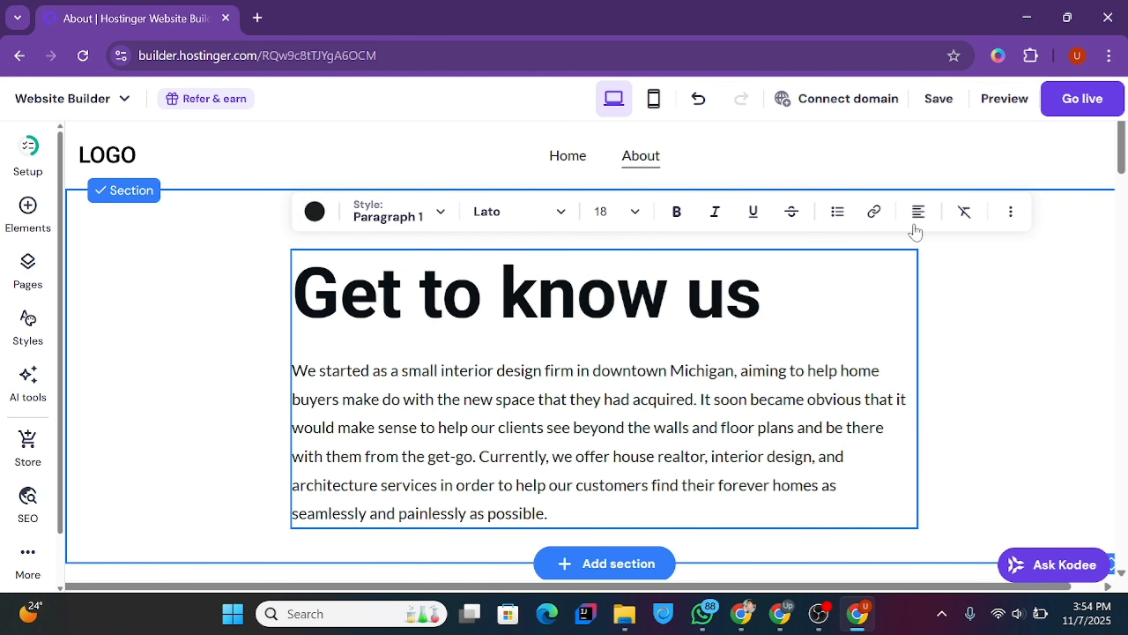
click(918, 213)
click(908, 249)
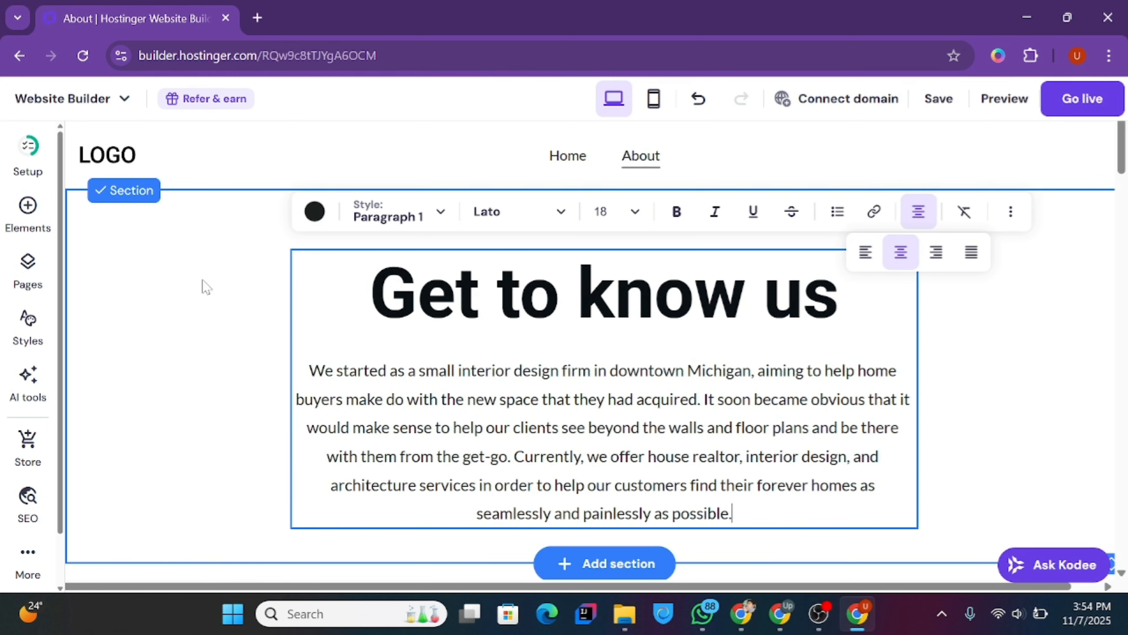
- Set the font of the "Get to know us" heading to Poppins Regular
click(497, 293)
click(550, 211)
mouse_move(595, 280)
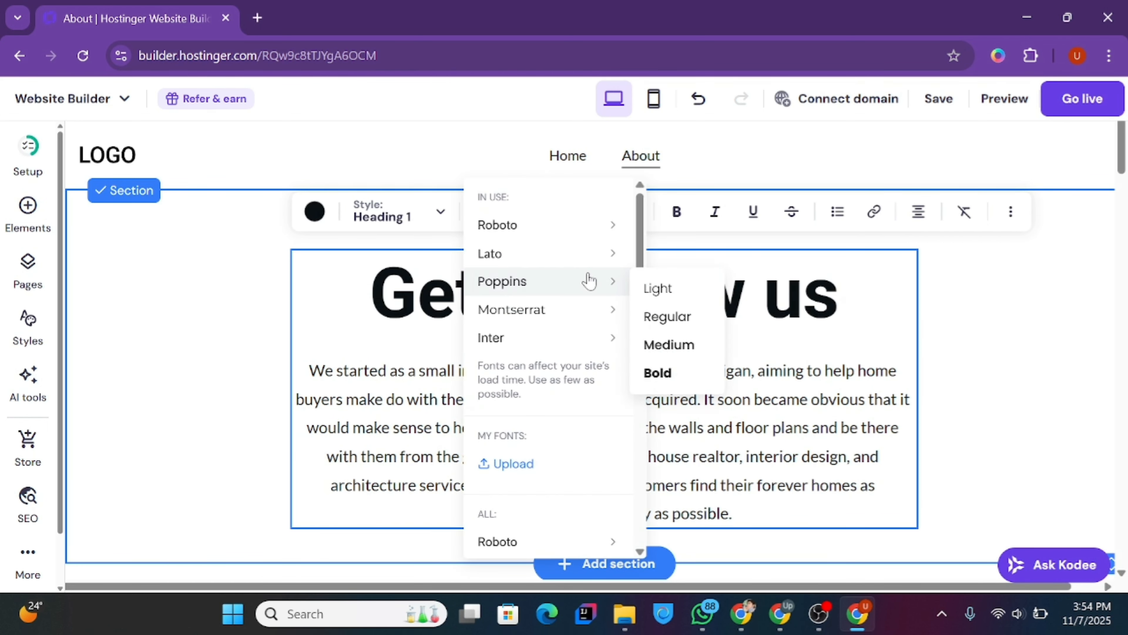
click(674, 316)
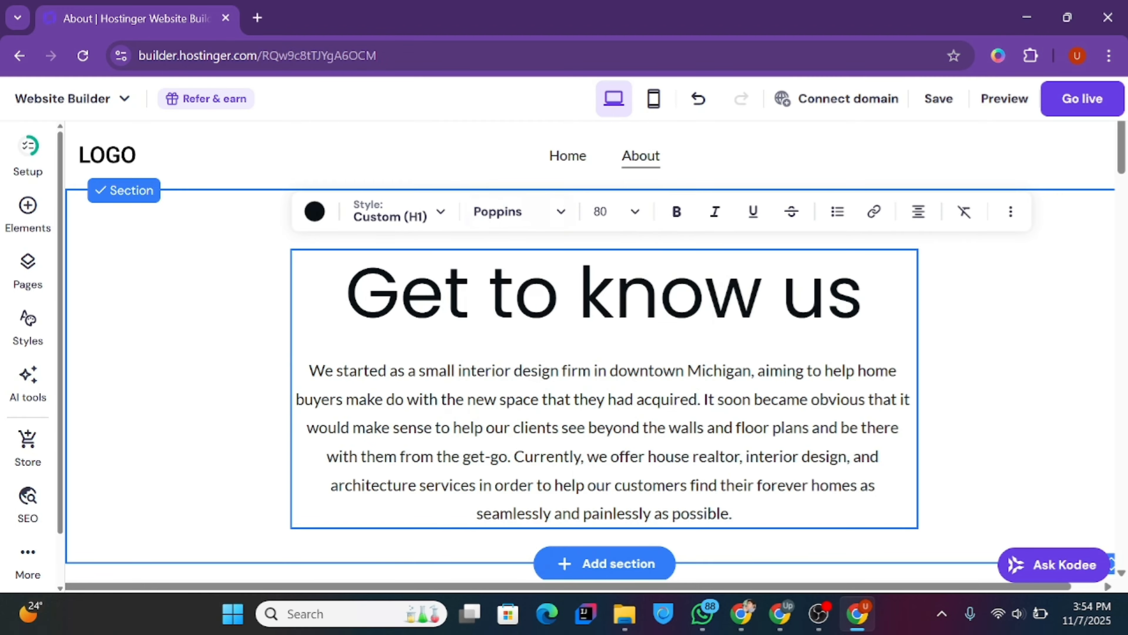
- Set the introductory paragraph's font to Montserrat Regular and move the text block slightly higher in its section
click(652, 399)
click(519, 227)
mouse_move(576, 322)
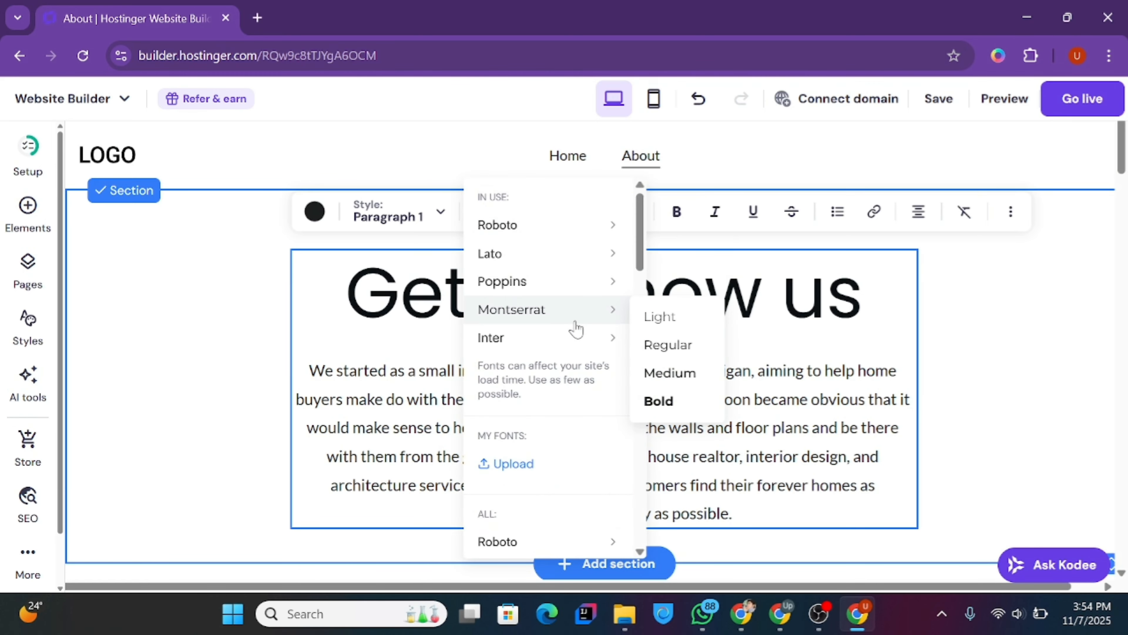
click(668, 345)
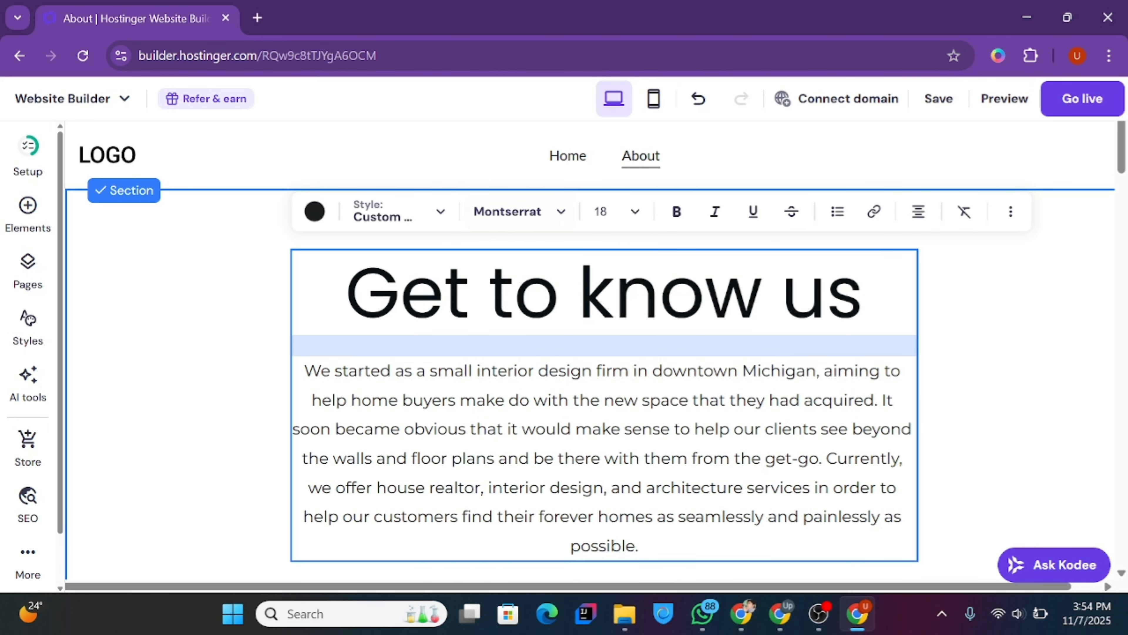
key(Escape)
drag(520, 434, 676, 389)
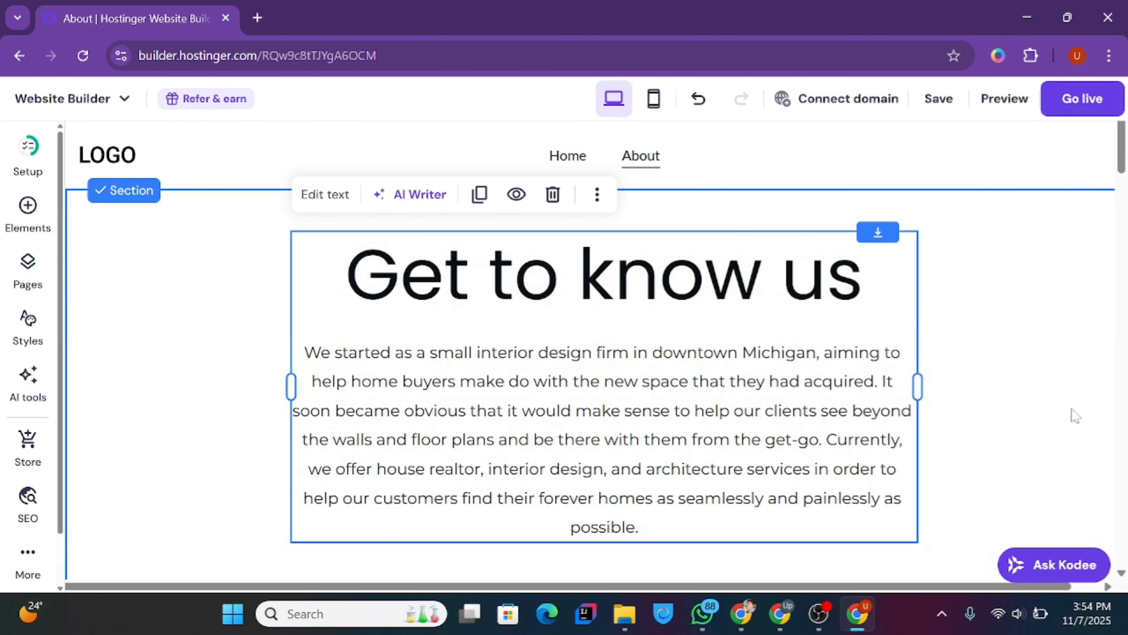
click(998, 376)
- Replace the large concrete-wall image below the introduction with a free "tech" photo showing code on a laptop screen
drag(1124, 153, 1124, 242)
click(846, 225)
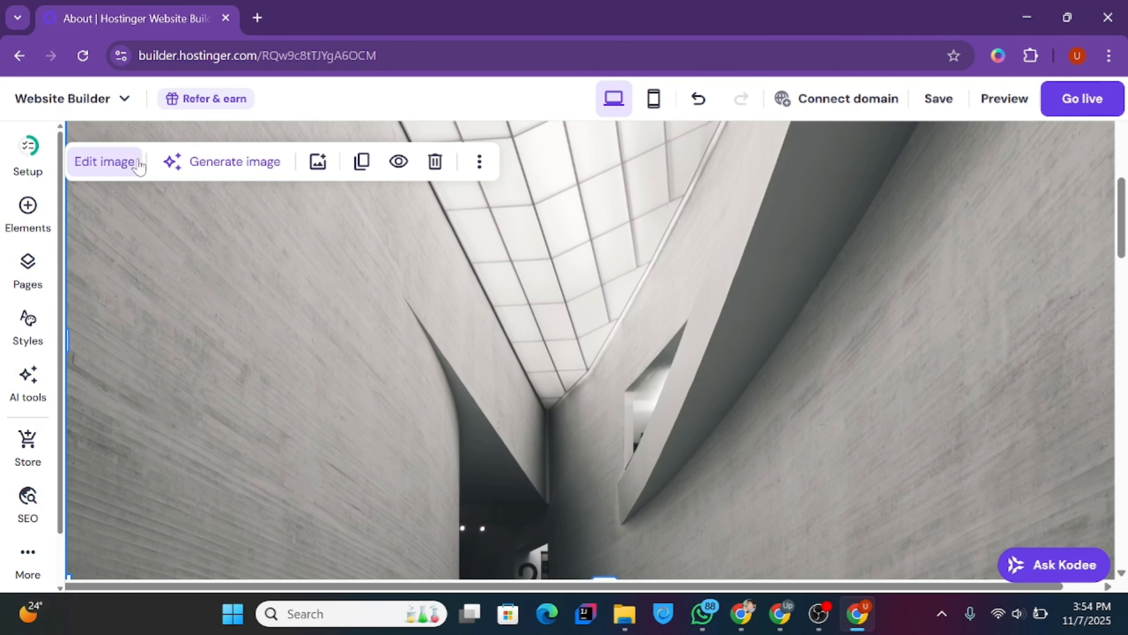
click(318, 162)
click(491, 203)
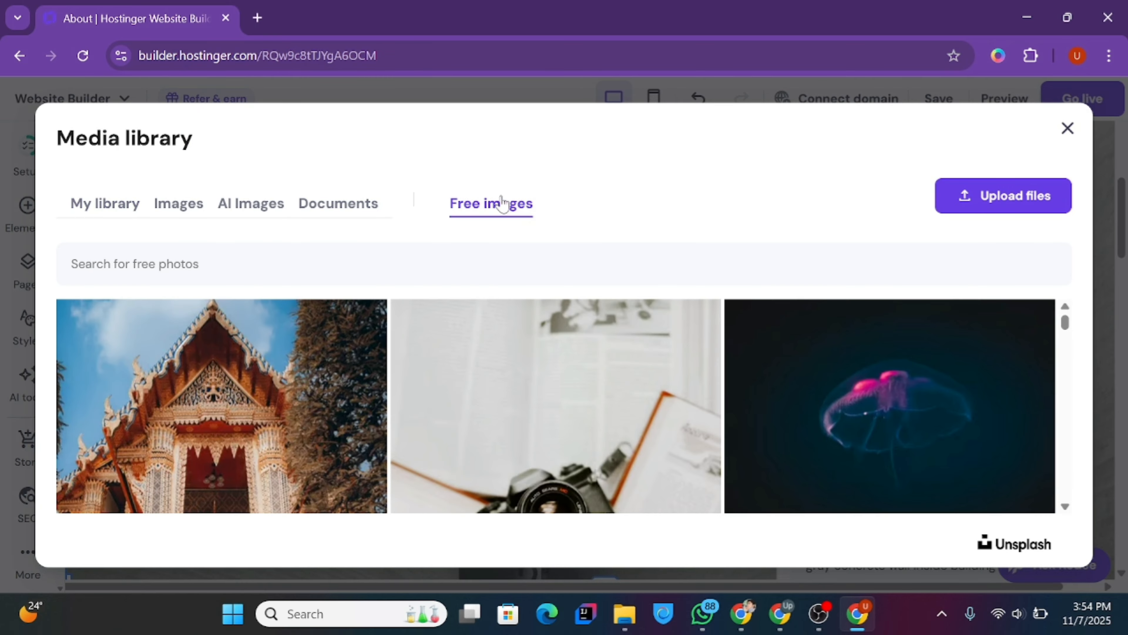
click(524, 263)
text(tech)
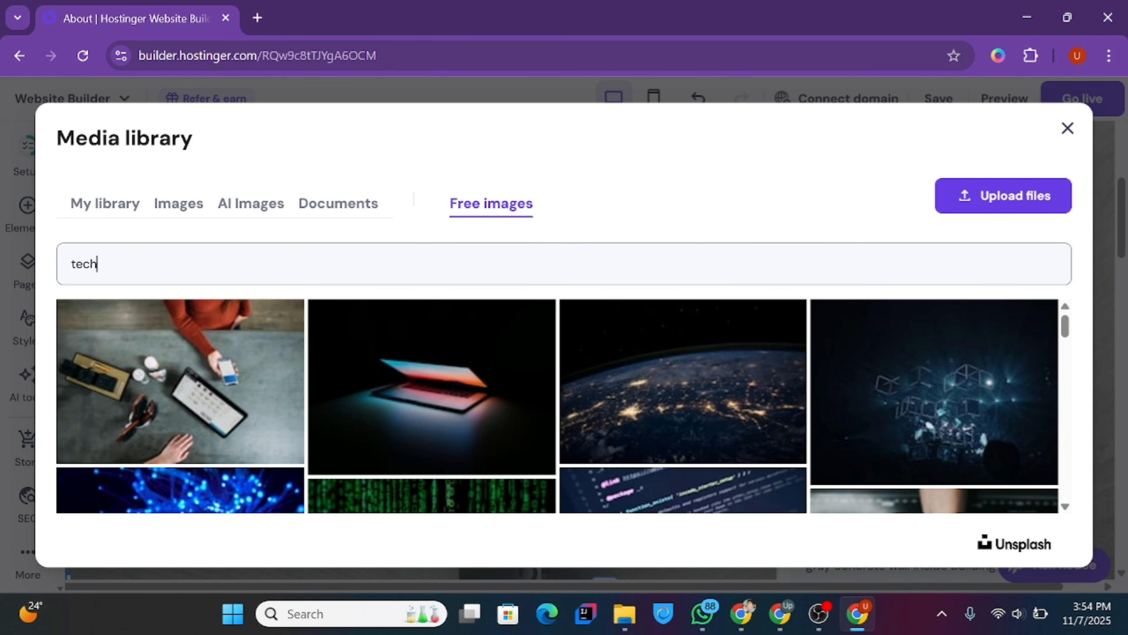
scroll(1070, 332, down, 4)
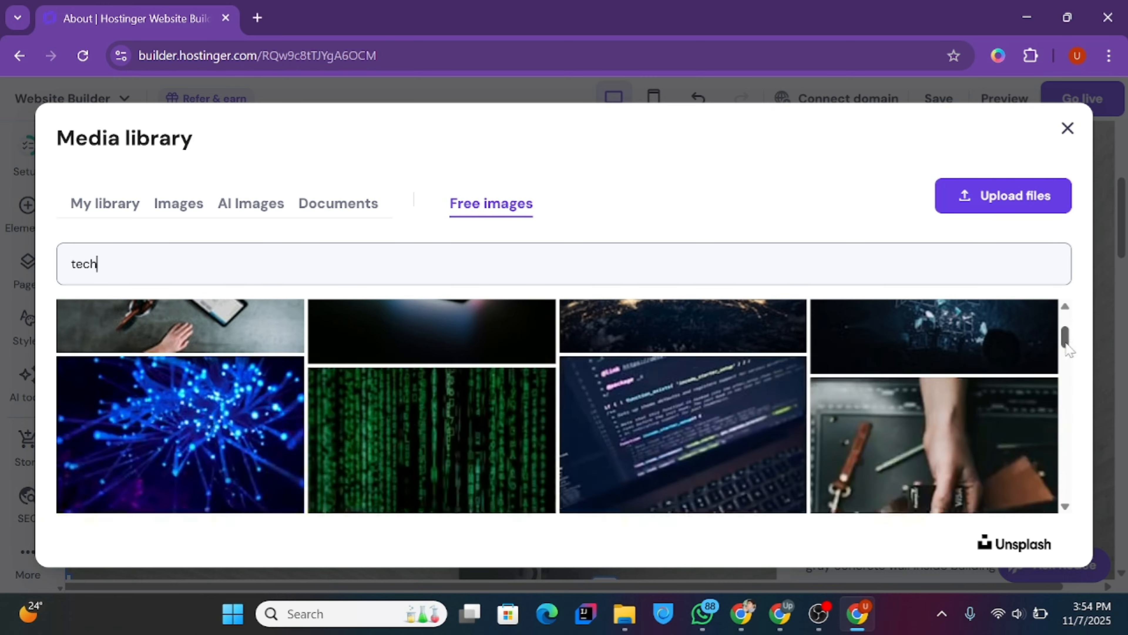
click(804, 377)
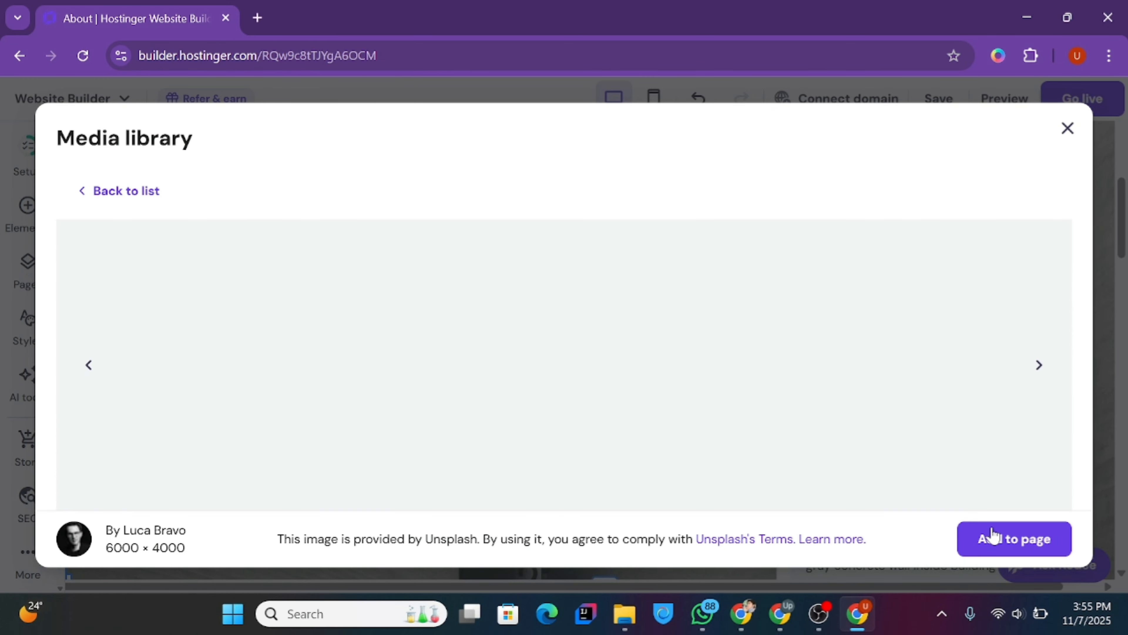
click(992, 537)
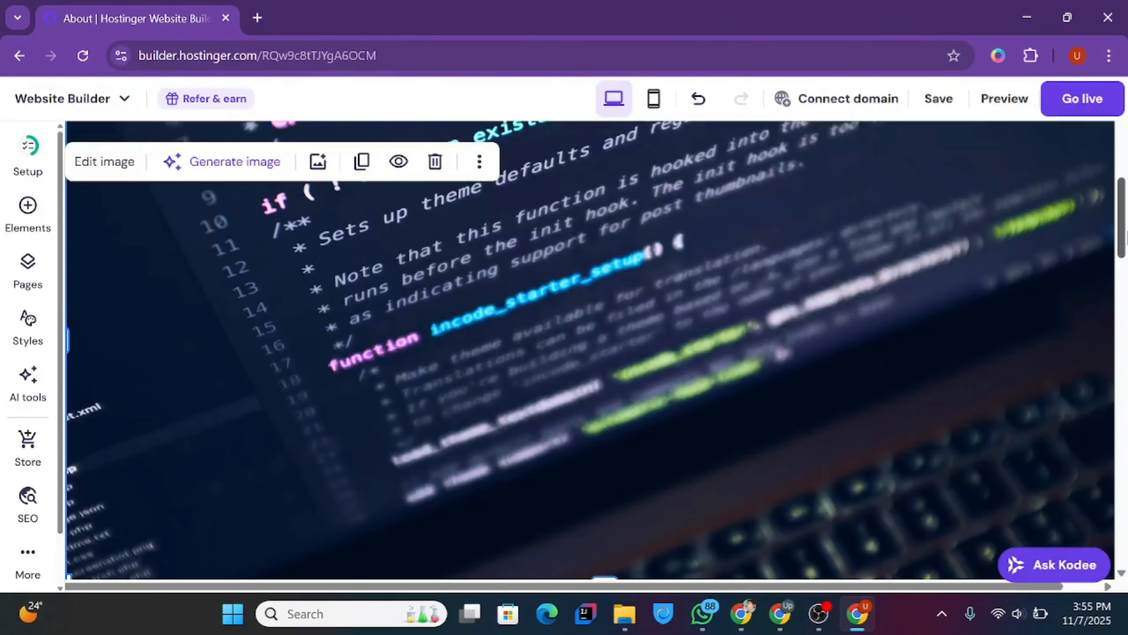
- Replace the founder's photo in the team section with a free "man" photo of a man in glasses with crossed arms
drag(1127, 232, 1126, 480)
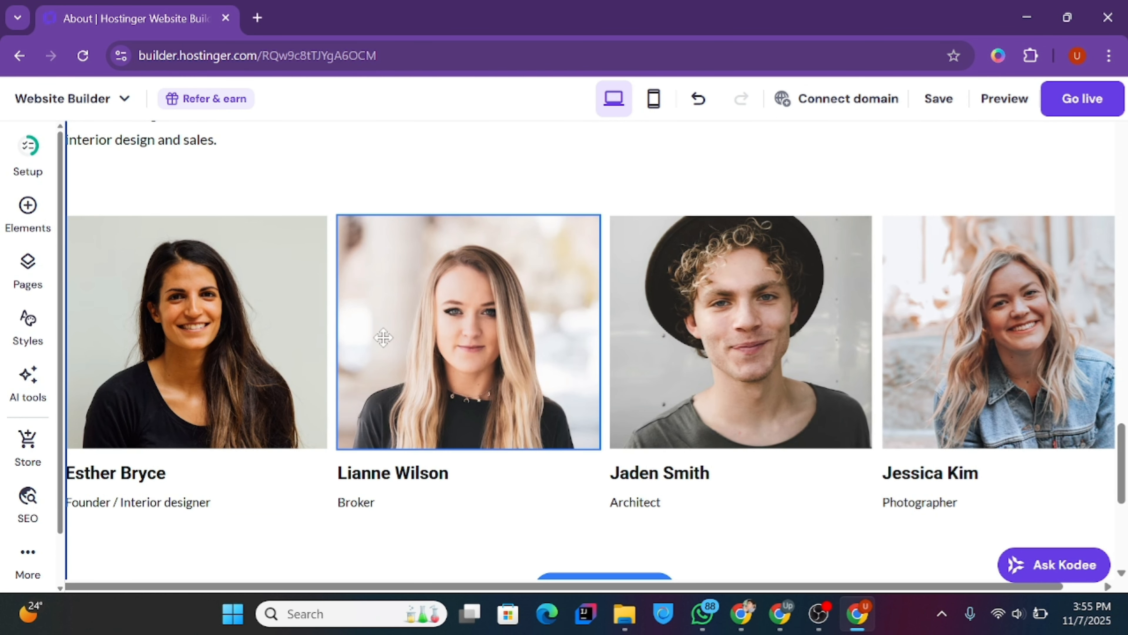
click(238, 377)
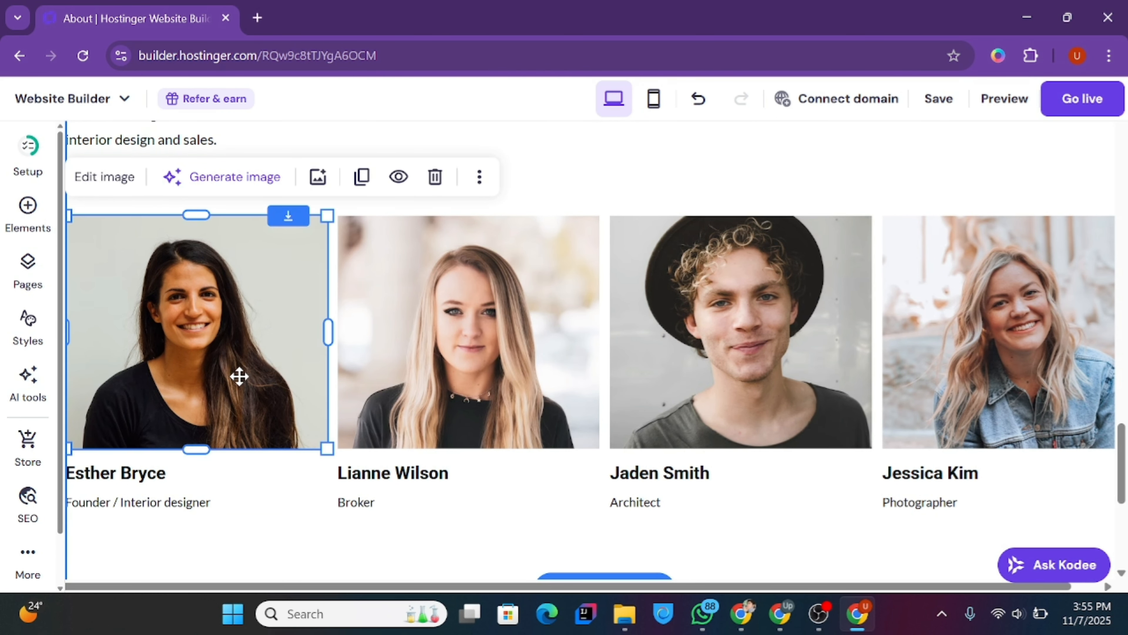
click(318, 176)
click(487, 221)
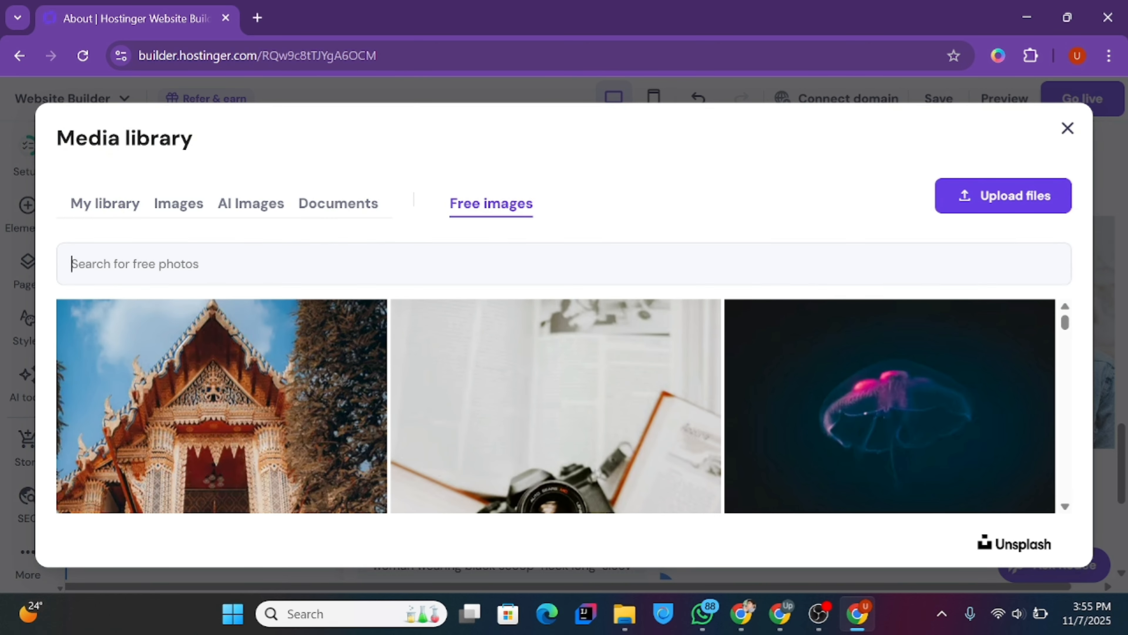
text(man)
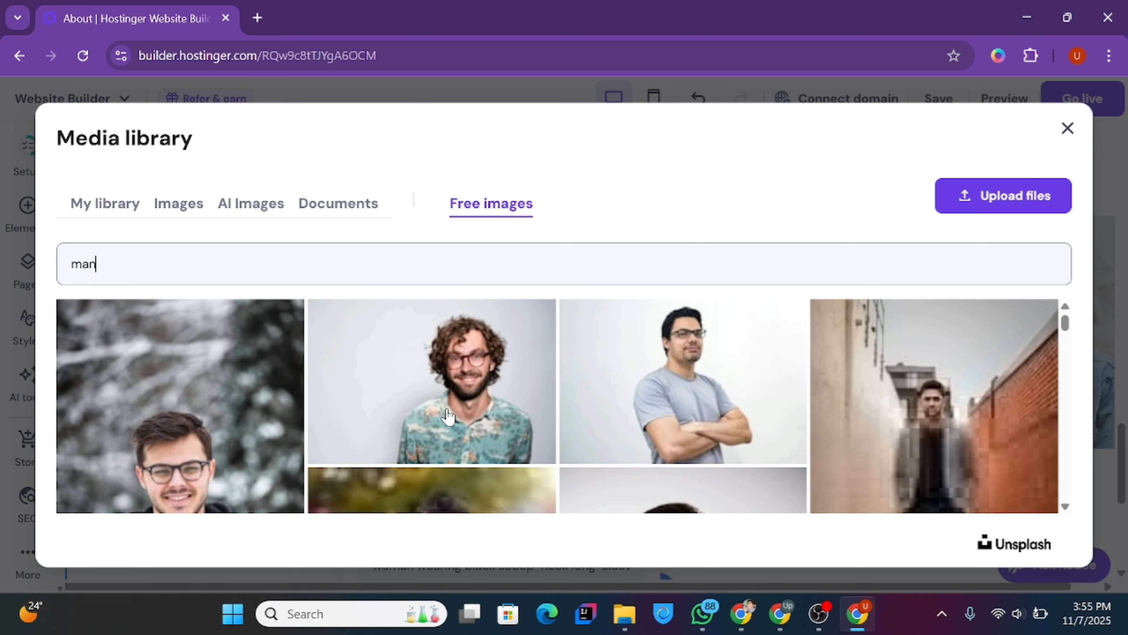
click(698, 445)
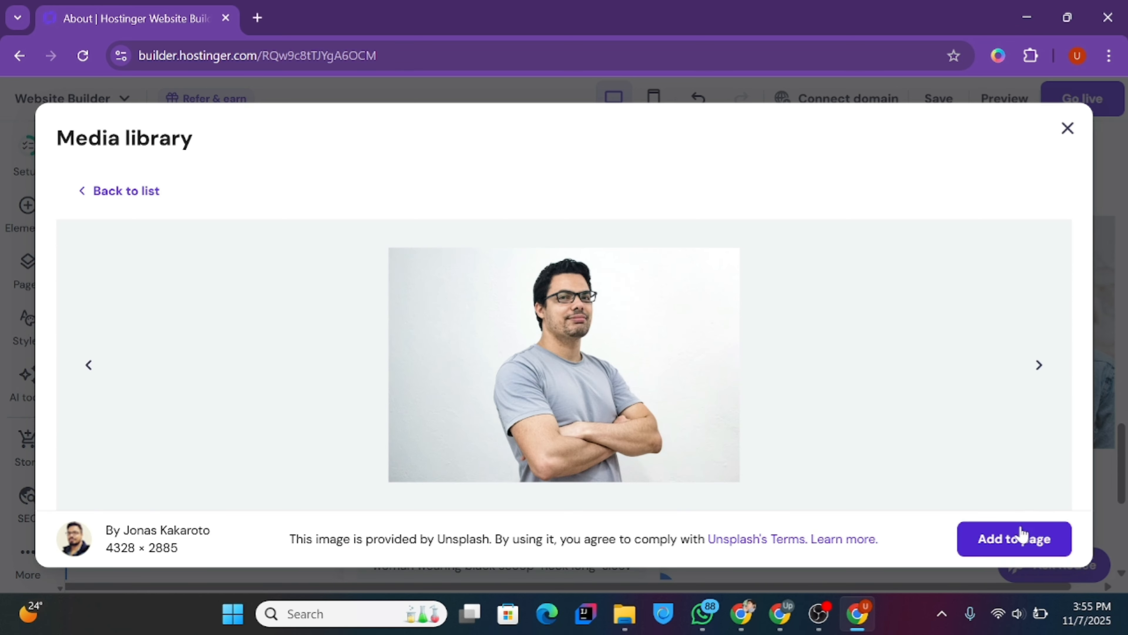
click(1017, 537)
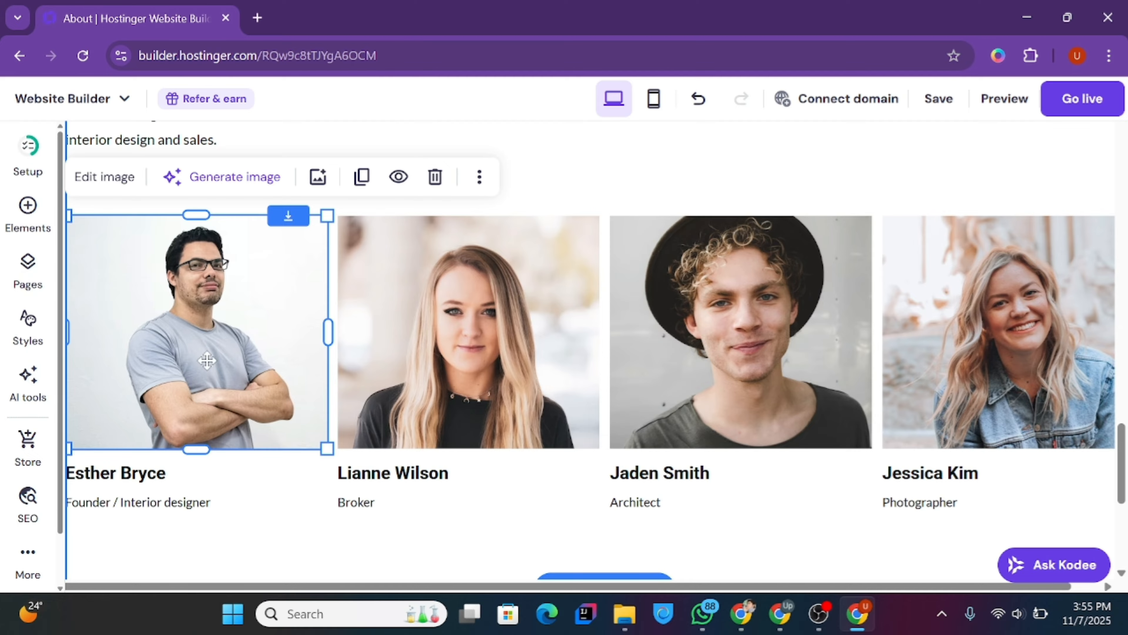
- Duplicate the founder's photo, extend the team section downward and place the copy below the founder's caption
scroll(1126, 516, down, 8)
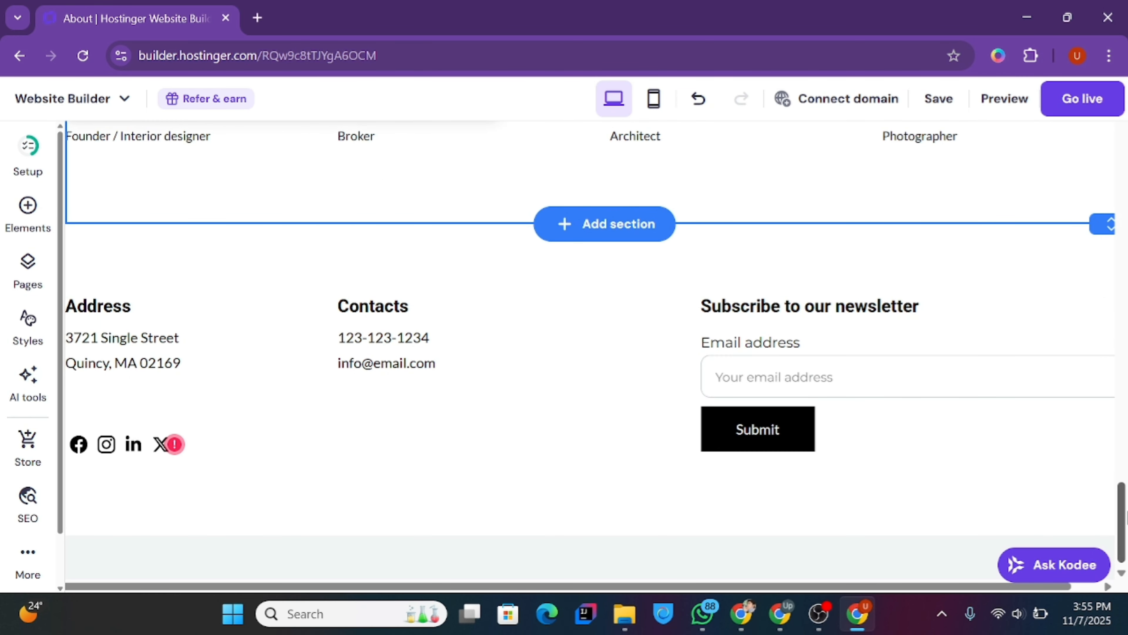
scroll(1126, 515, up, 10)
scroll(1126, 445, down, 3)
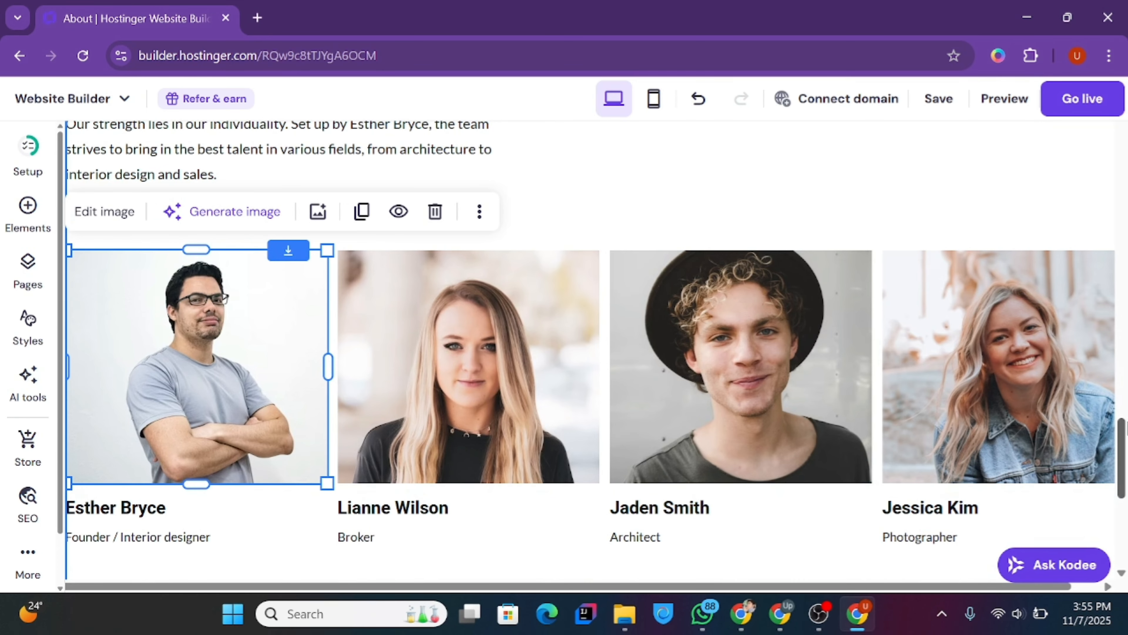
scroll(1126, 445, down, 3)
scroll(1126, 445, up, 3)
scroll(1126, 453, down, 3)
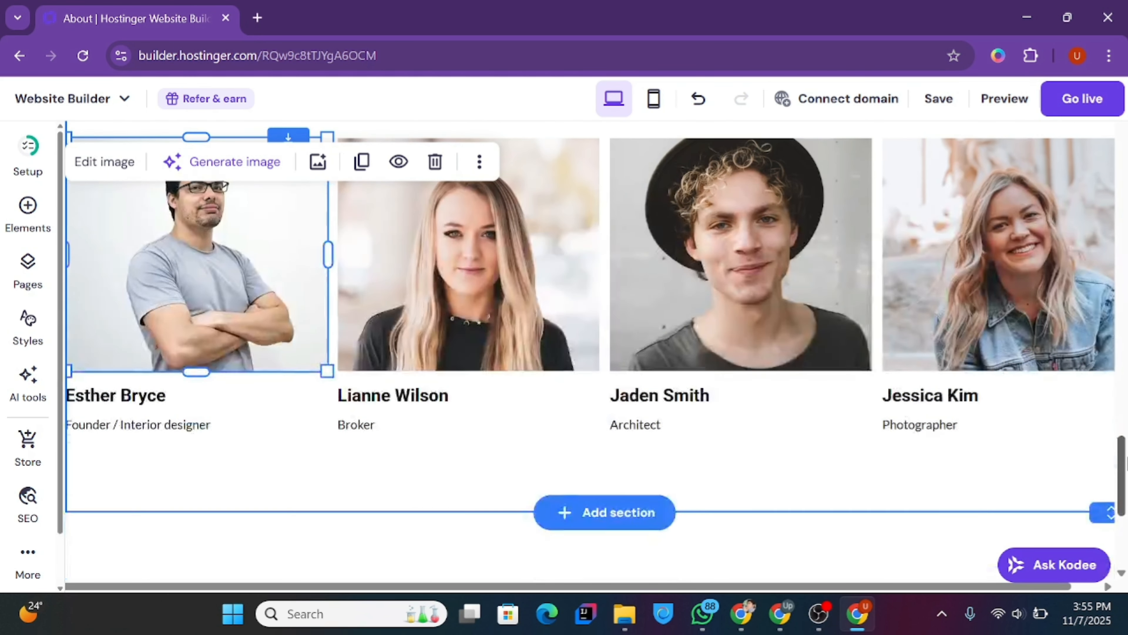
scroll(1127, 462, up, 1)
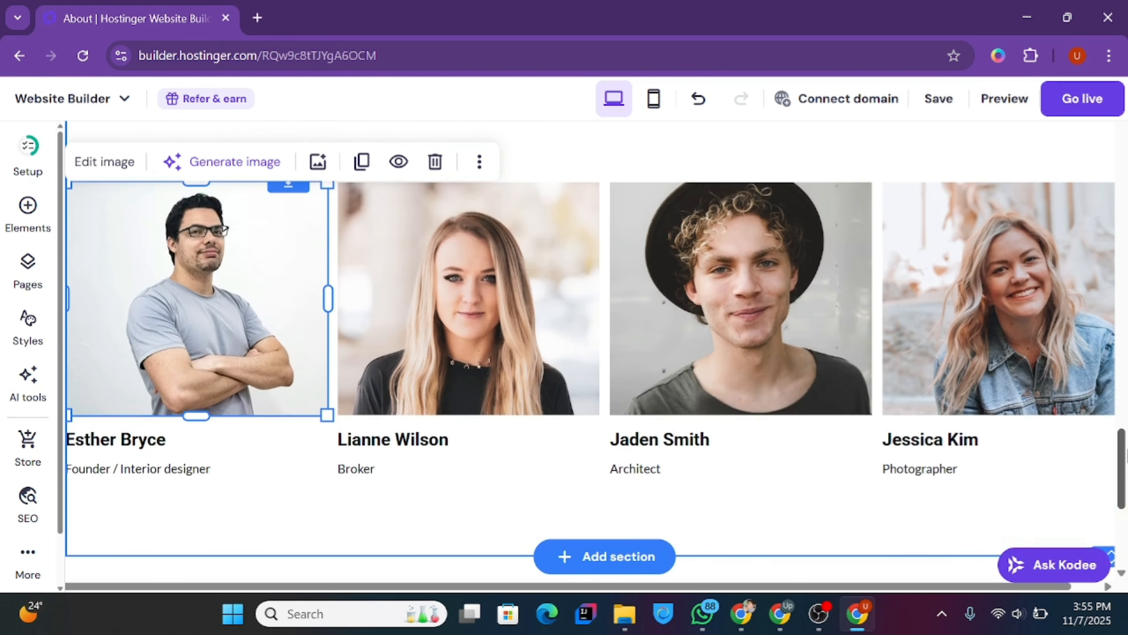
click(361, 163)
drag(260, 332, 260, 425)
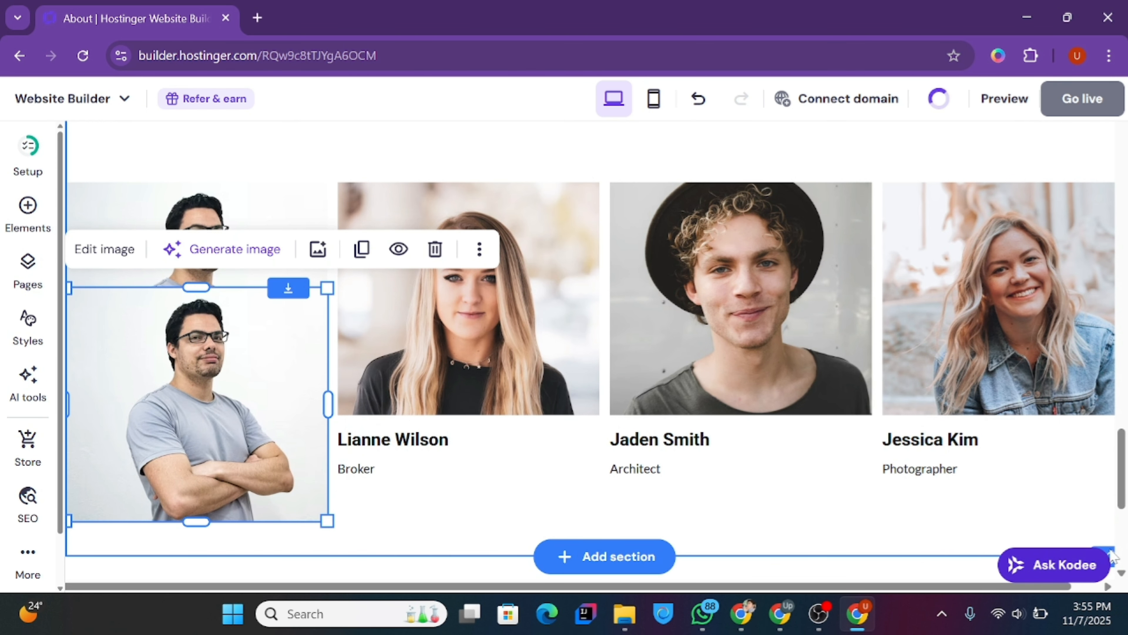
scroll(1104, 470, down, 3)
drag(1103, 426, 1084, 623)
drag(1126, 455, 1127, 485)
scroll(637, 363, up, 5)
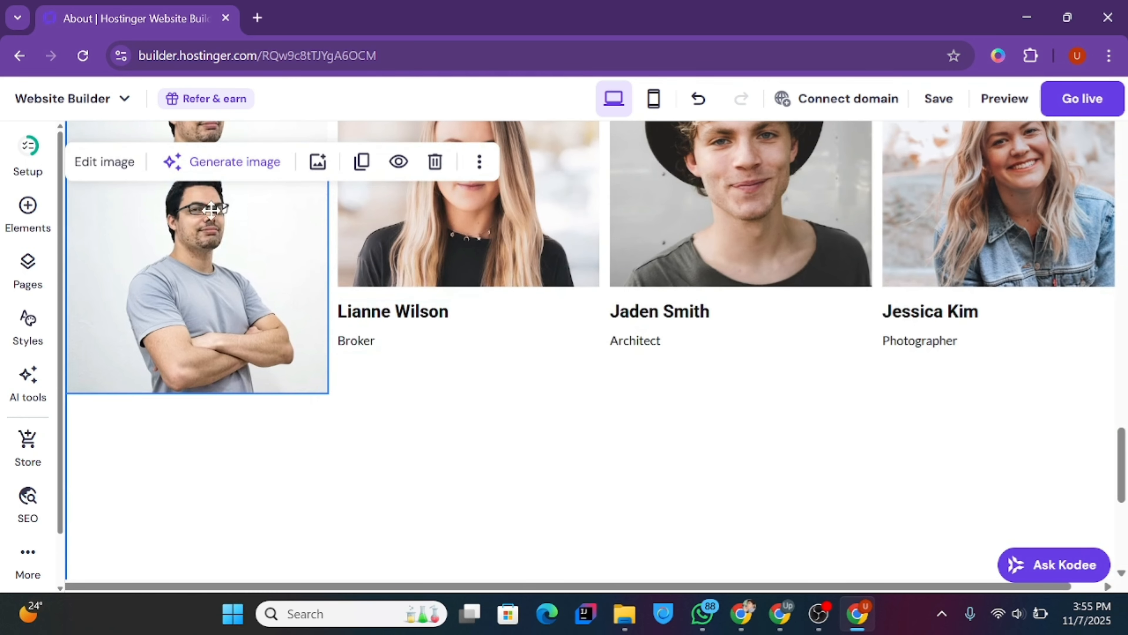
drag(156, 238, 198, 399)
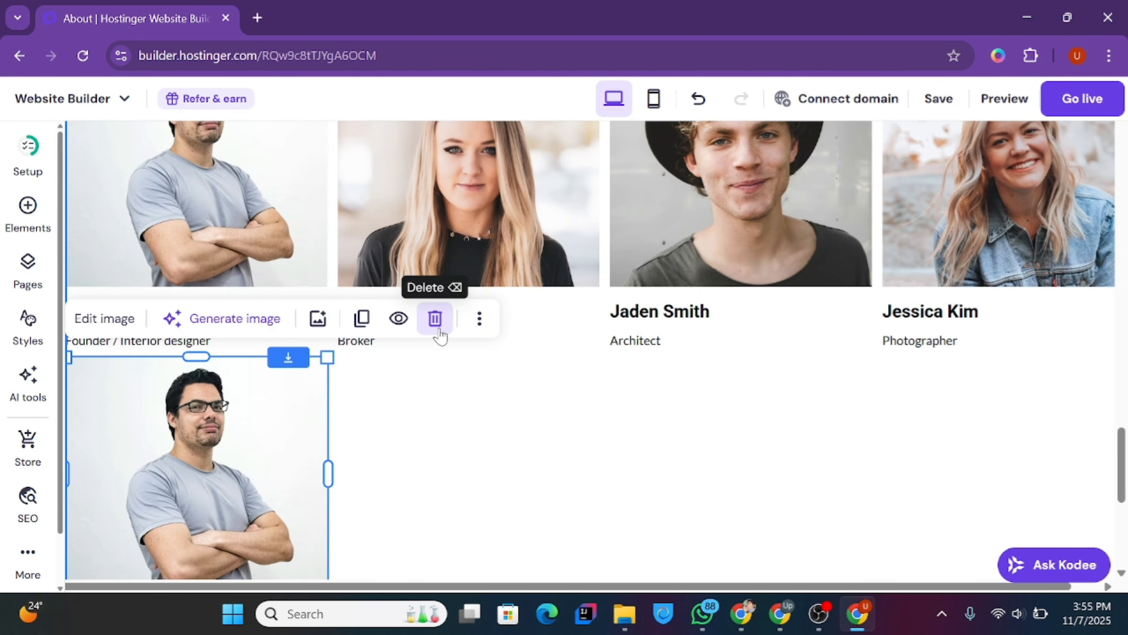
- Delete the duplicated photo and shorten the team section to end just below the member captions
click(435, 318)
scroll(440, 329, down, 5)
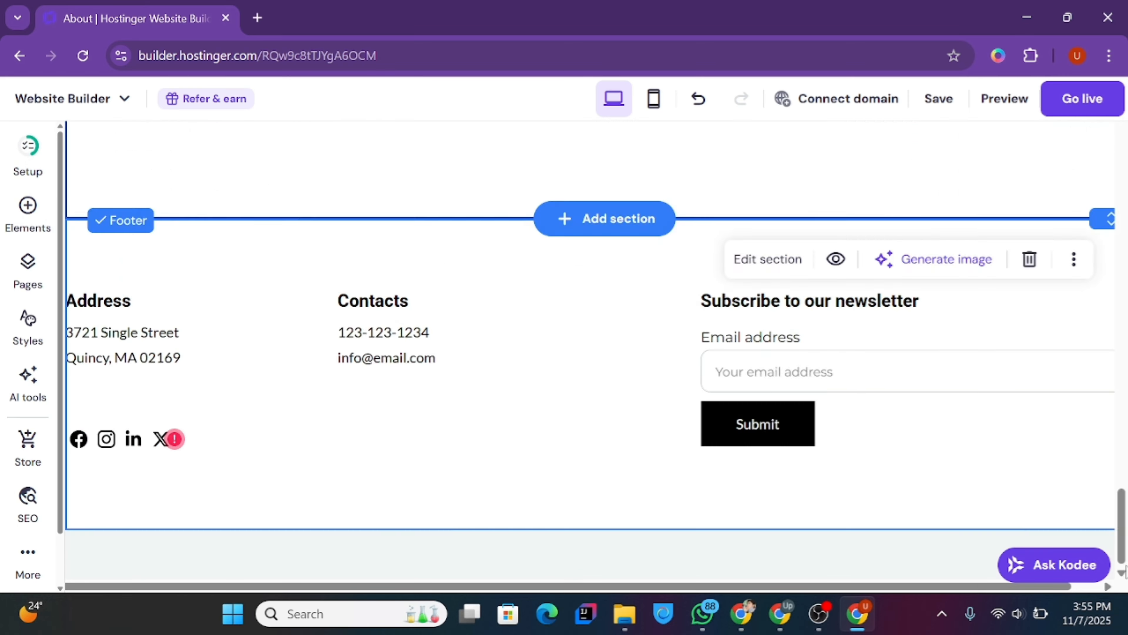
scroll(1117, 418, up, 5)
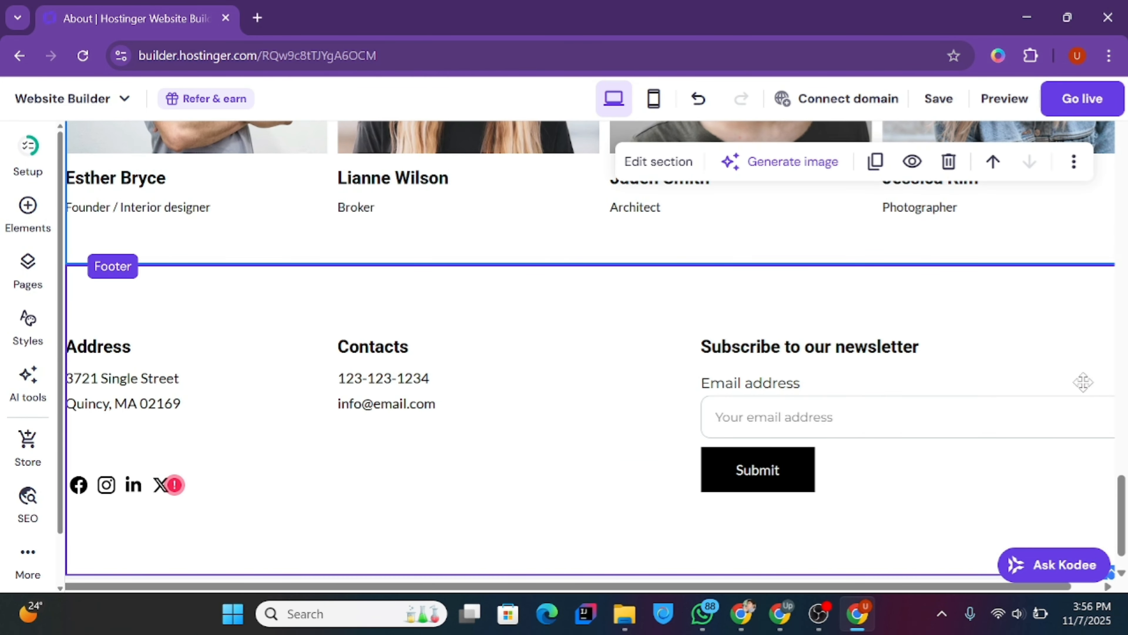
- Set the background colour of the section containing the code image to the light grey website colour #ebebeb
drag(1122, 515, 1126, 116)
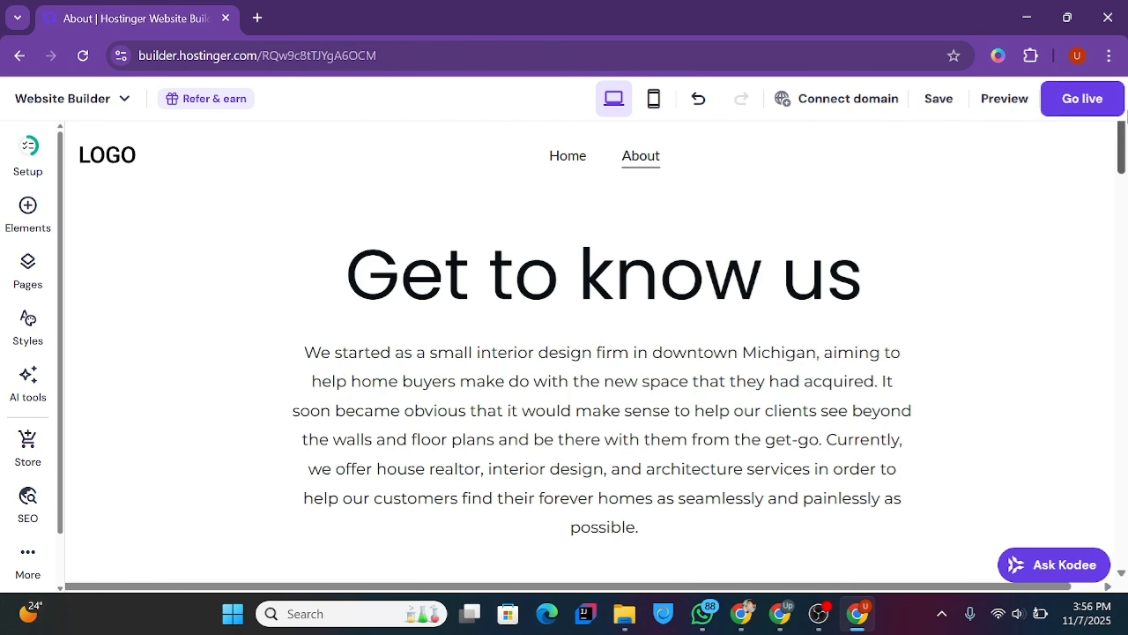
scroll(1122, 222, down, 8)
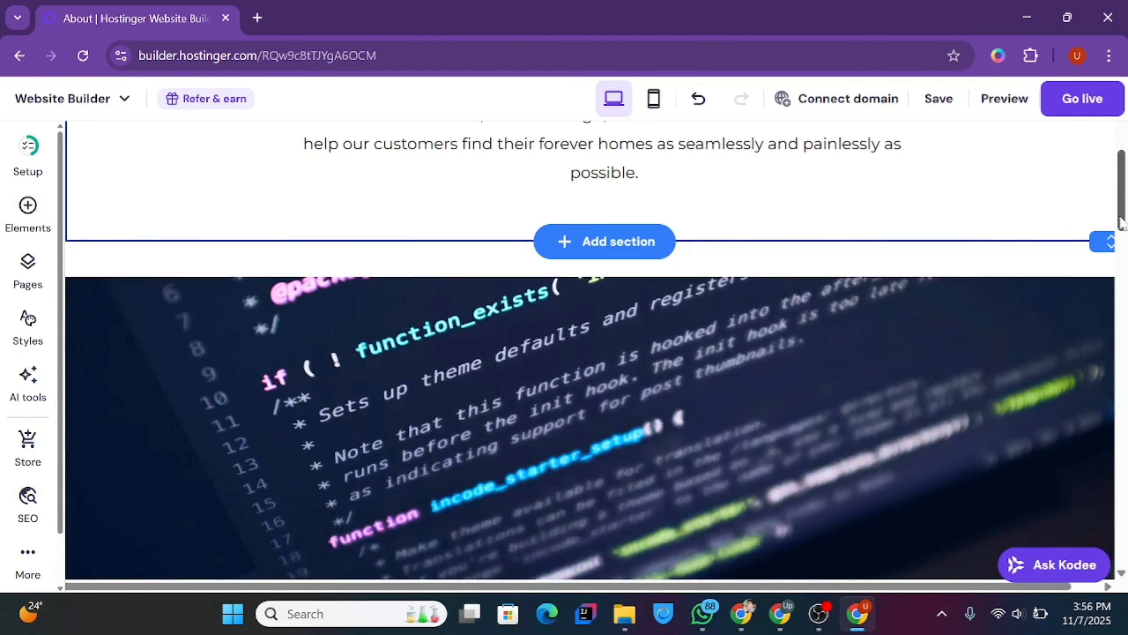
click(982, 267)
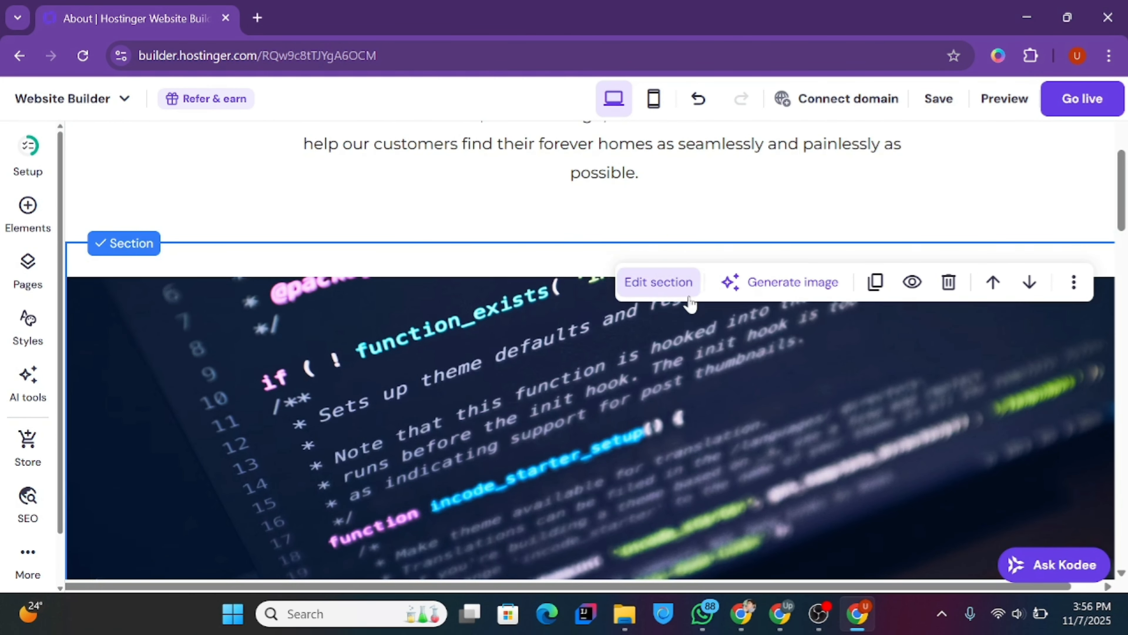
click(675, 282)
click(1070, 422)
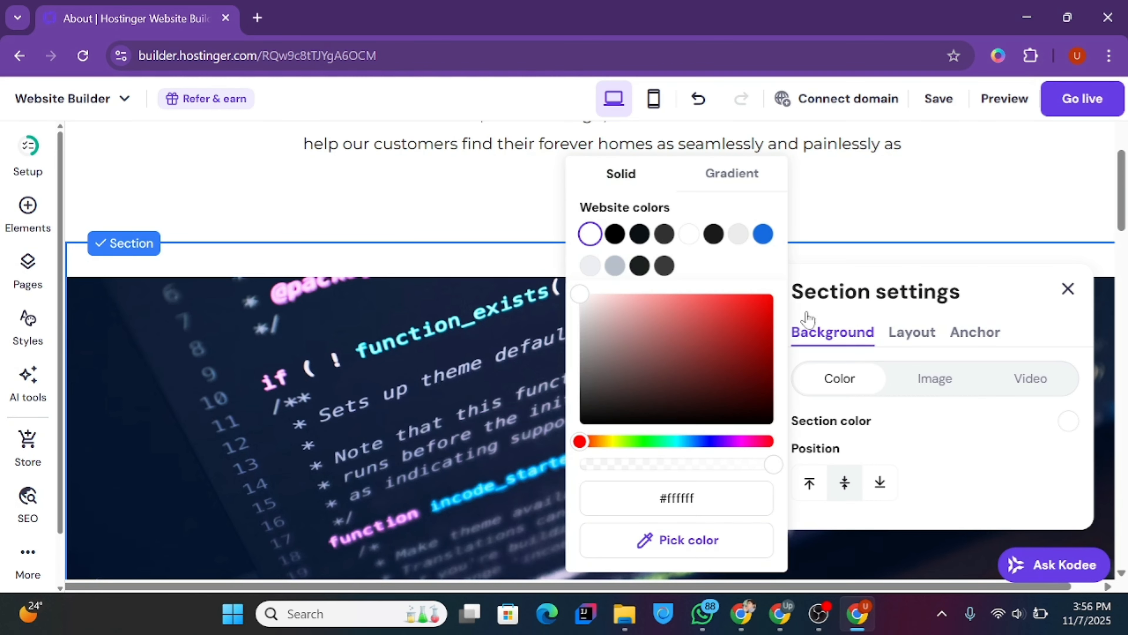
click(739, 234)
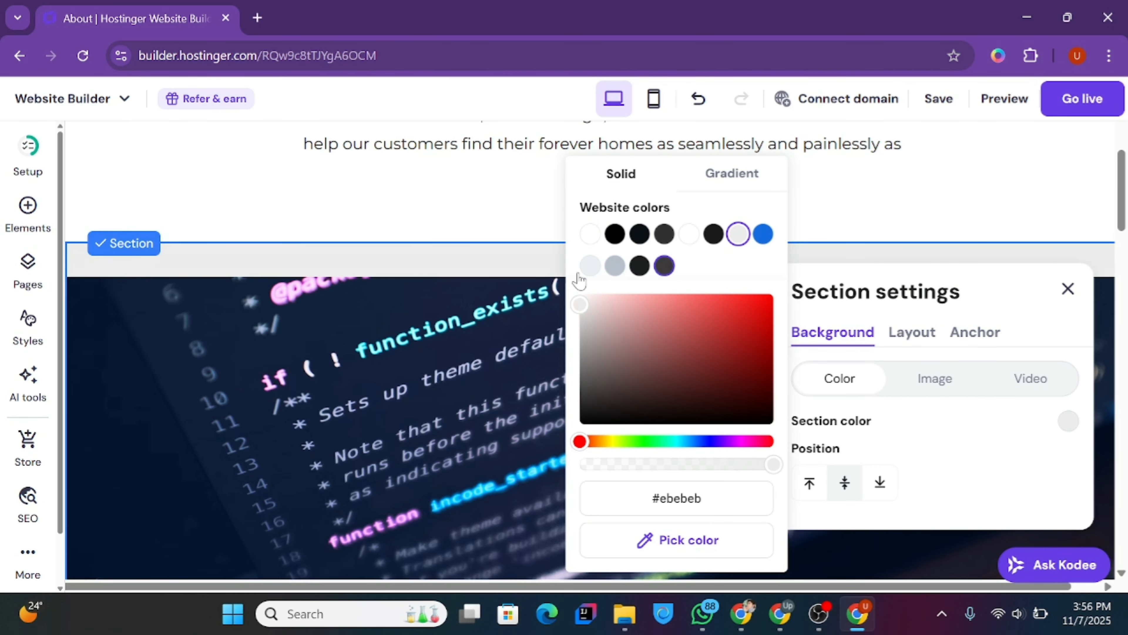
click(579, 280)
- Set the background of the "Our team" section to the light grey website colour
scroll(690, 334, down, 5)
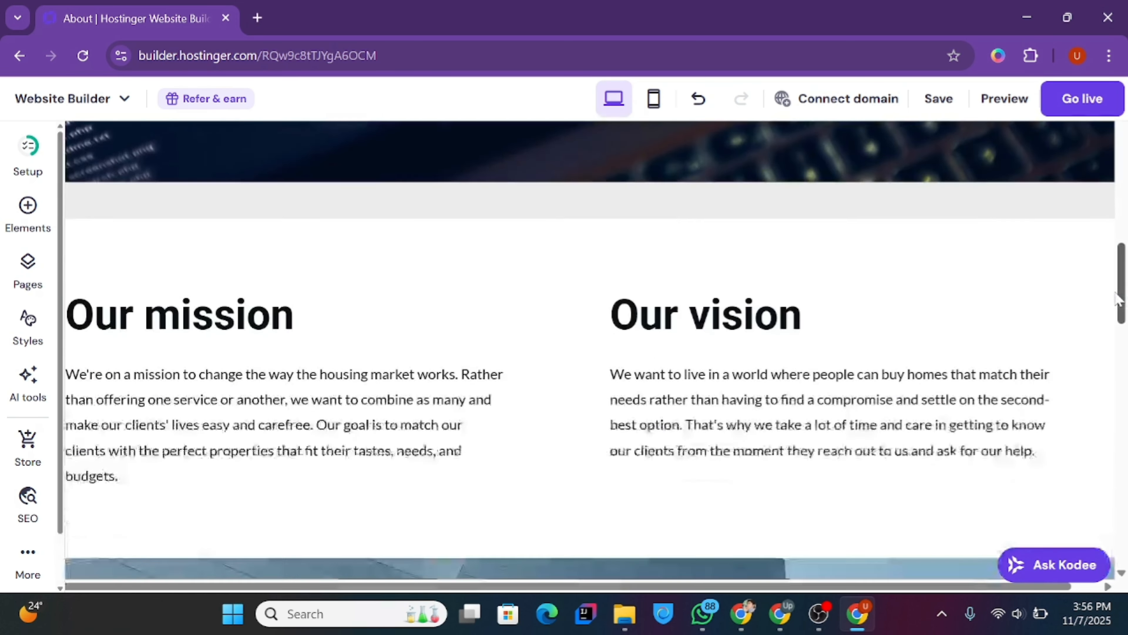
scroll(690, 334, up, 2)
scroll(988, 347, down, 10)
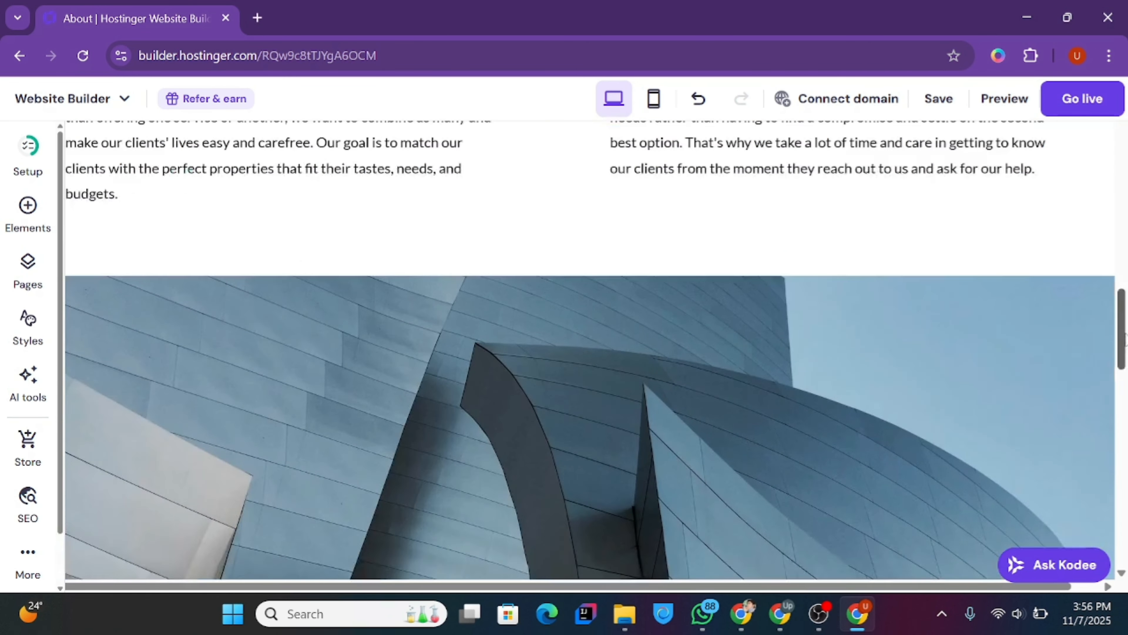
click(466, 283)
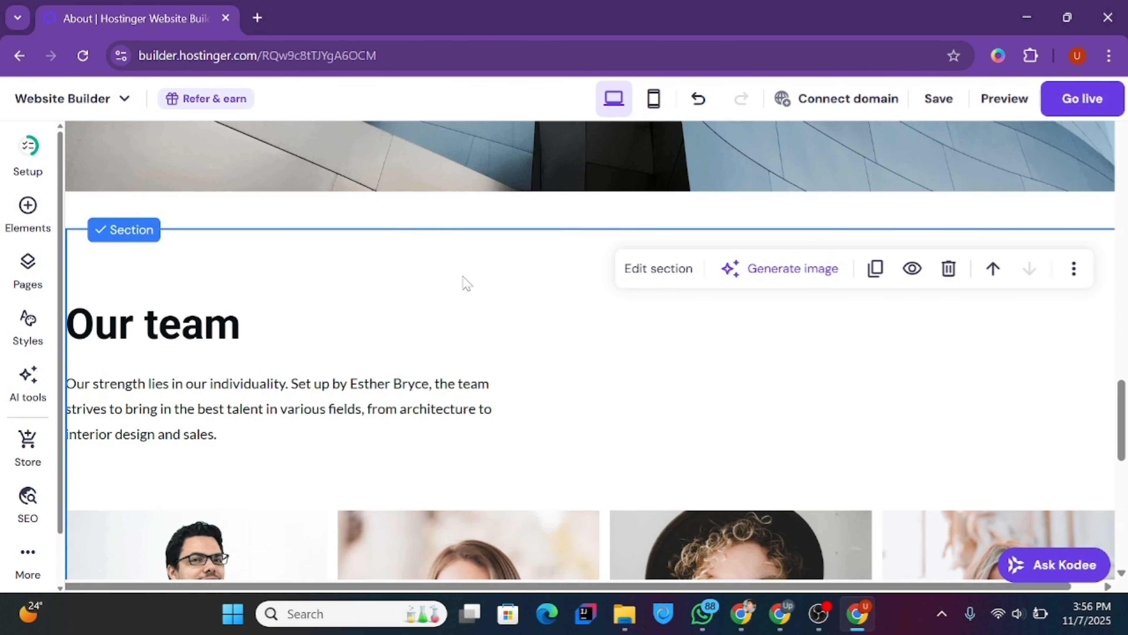
click(674, 271)
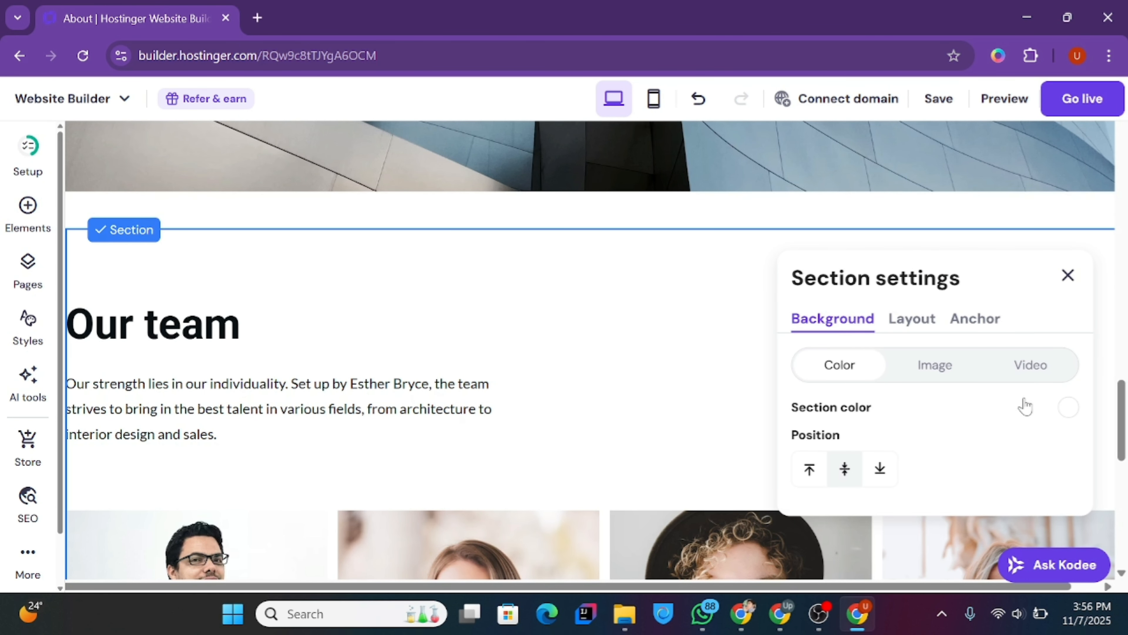
click(1066, 407)
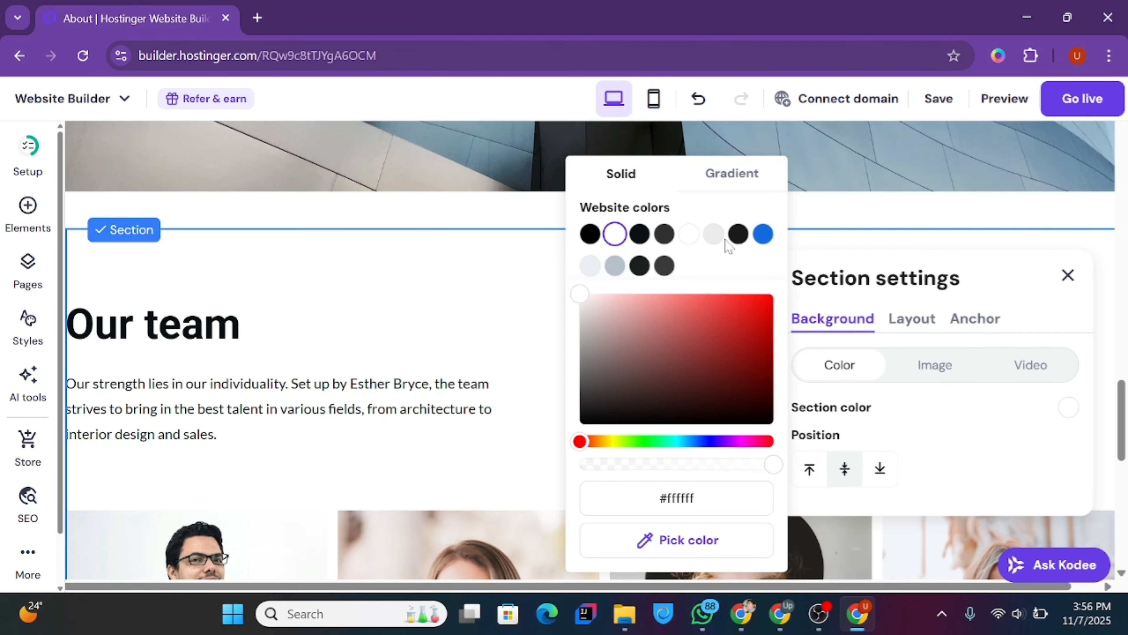
click(714, 234)
click(489, 275)
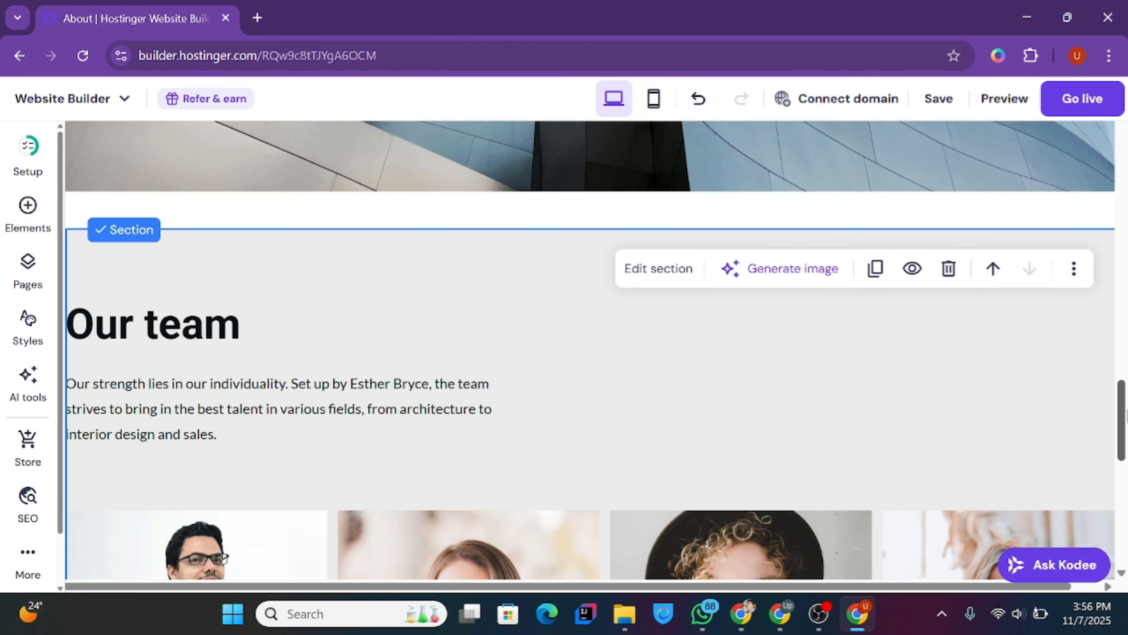
- Save the website and check the About page in preview mode before returning to the editor
drag(1123, 414, 1126, 134)
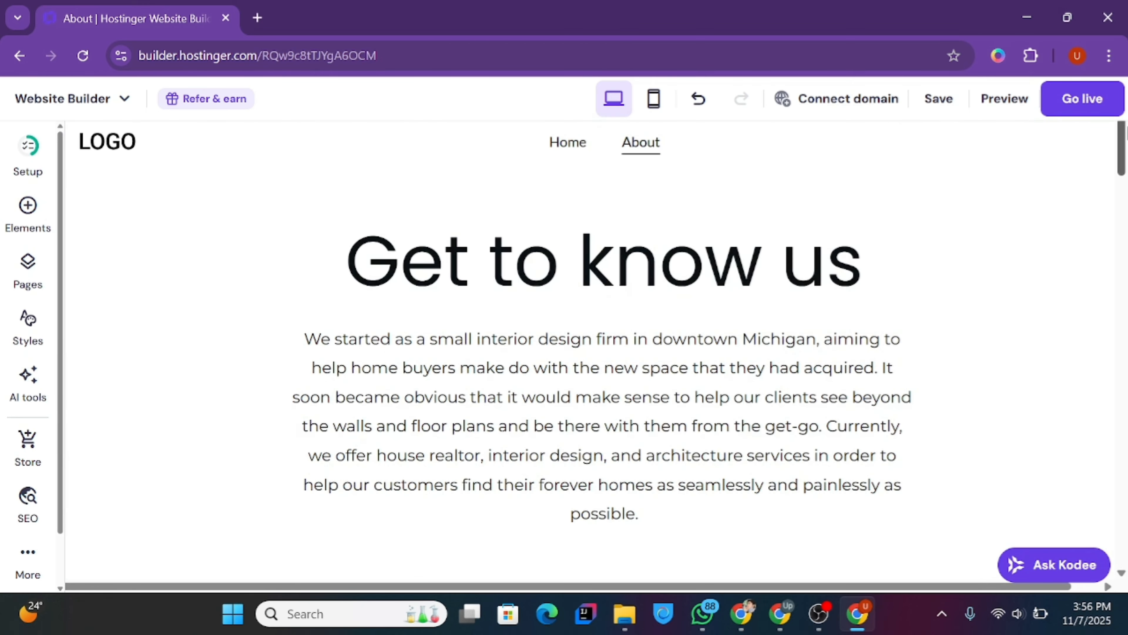
click(946, 110)
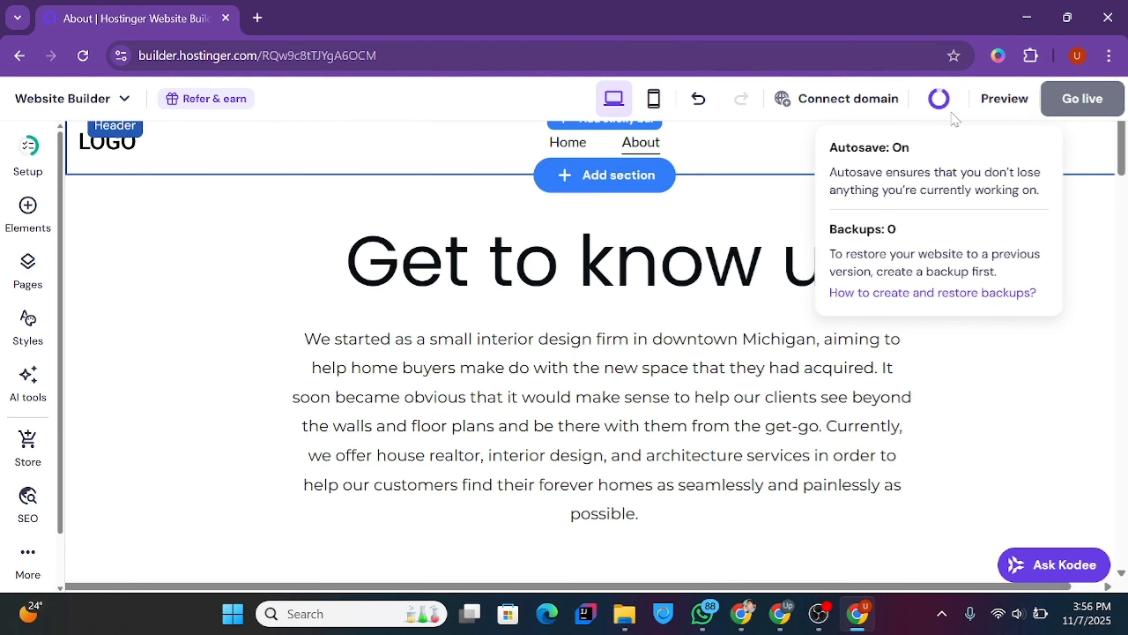
click(990, 111)
mouse_move(1124, 176)
mouse_down()
mouse_move(1126, 565)
mouse_move(1125, 177)
mouse_up()
click(84, 94)
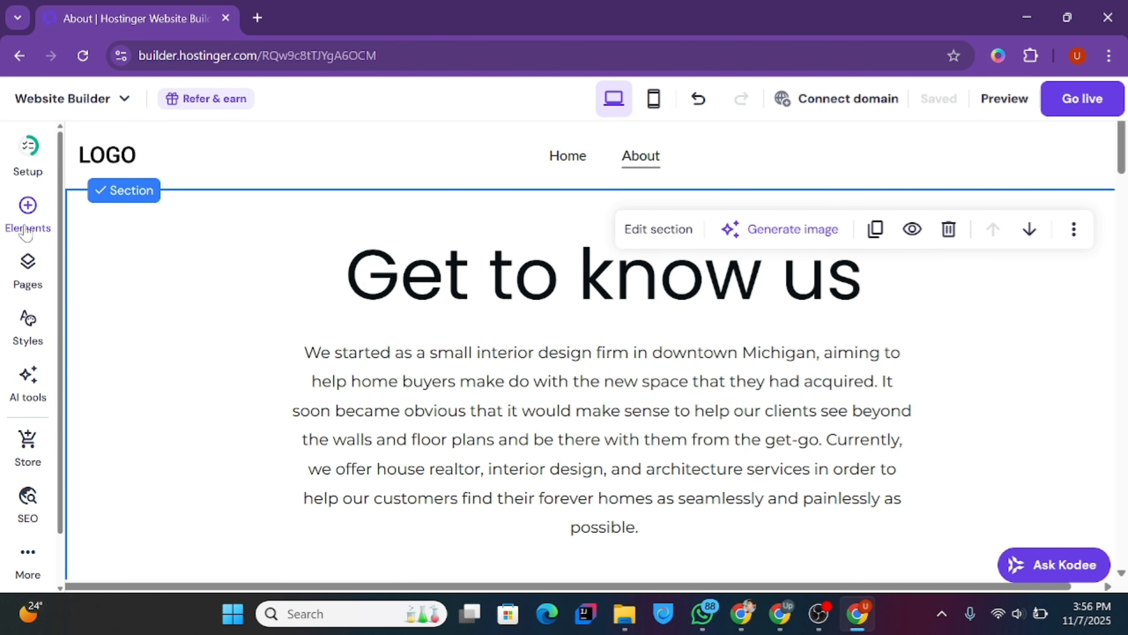
- Add a Contact page from the template with the centred "Contact us" heading and form, keeping its default page settings
click(28, 272)
click(171, 559)
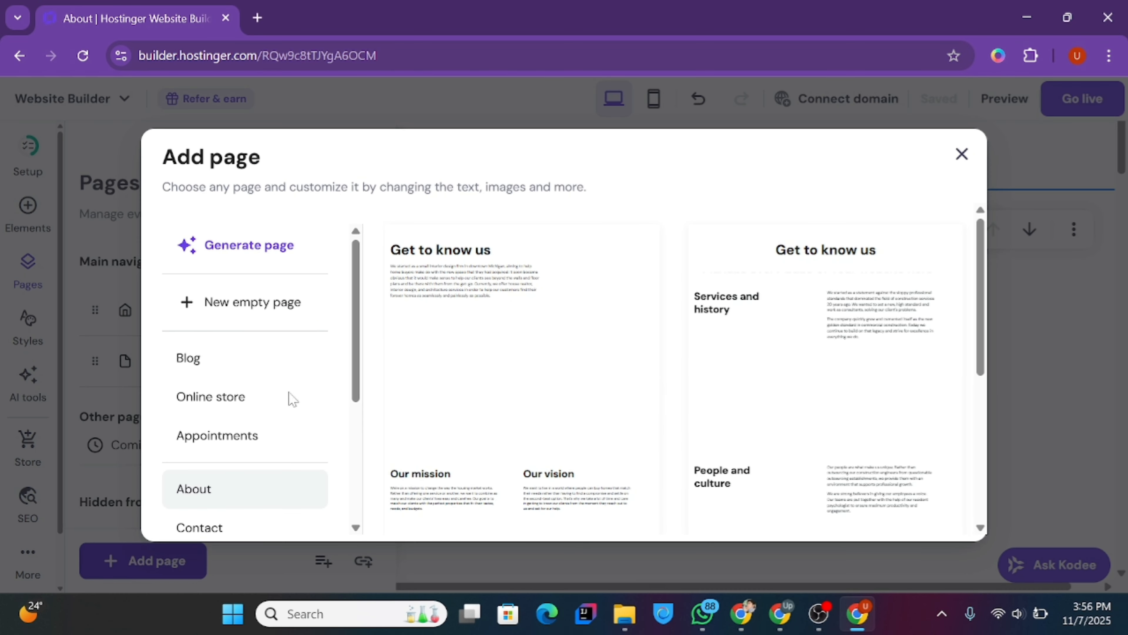
scroll(346, 306, down, 3)
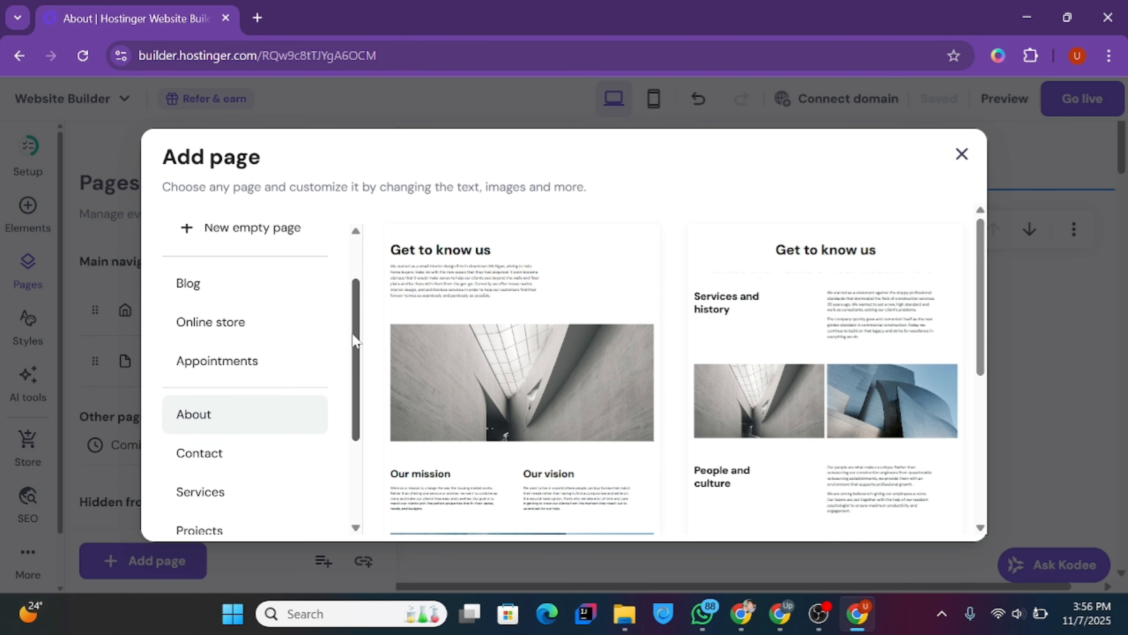
click(242, 438)
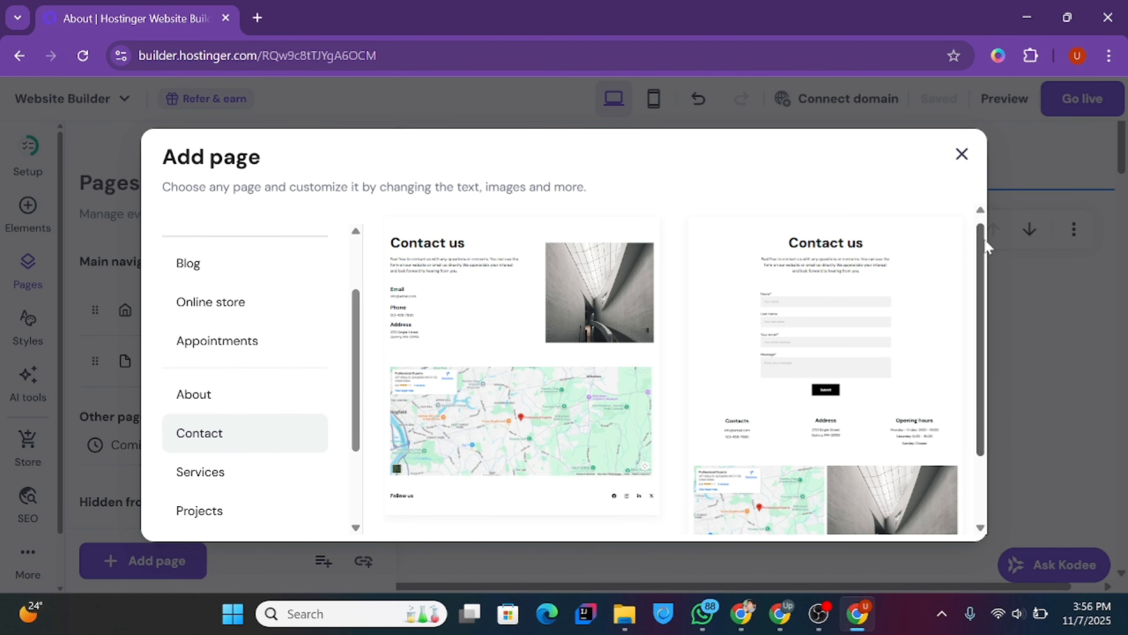
drag(984, 232, 973, 269)
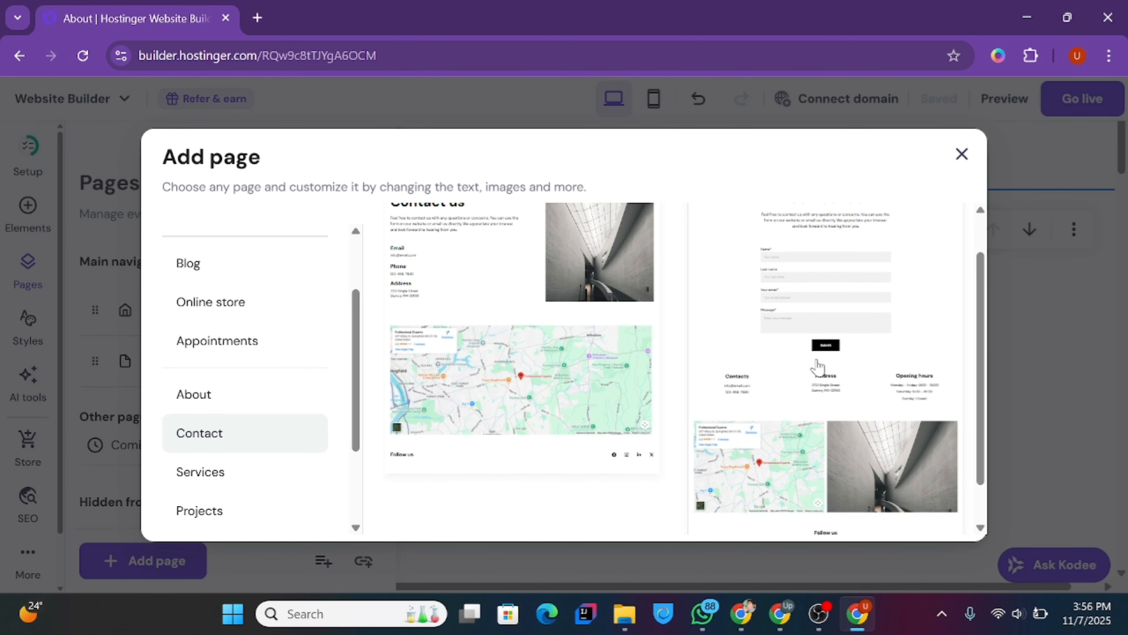
click(836, 313)
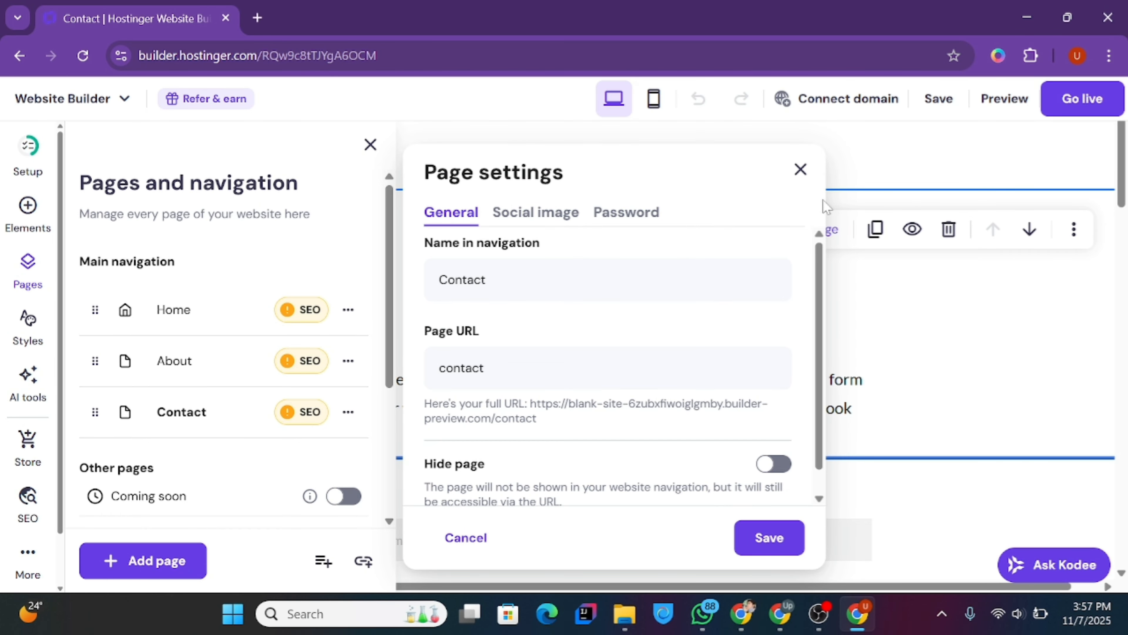
click(801, 169)
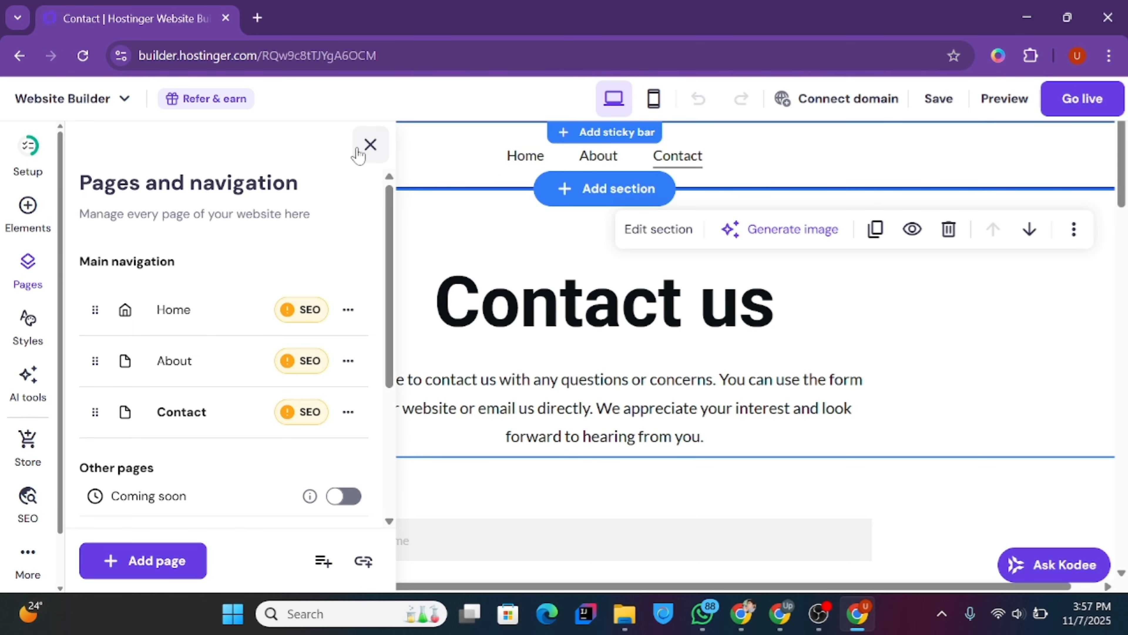
click(370, 144)
- Move the "Contact us" heading and its intro text slightly up within the section
drag(648, 320, 648, 285)
click(957, 309)
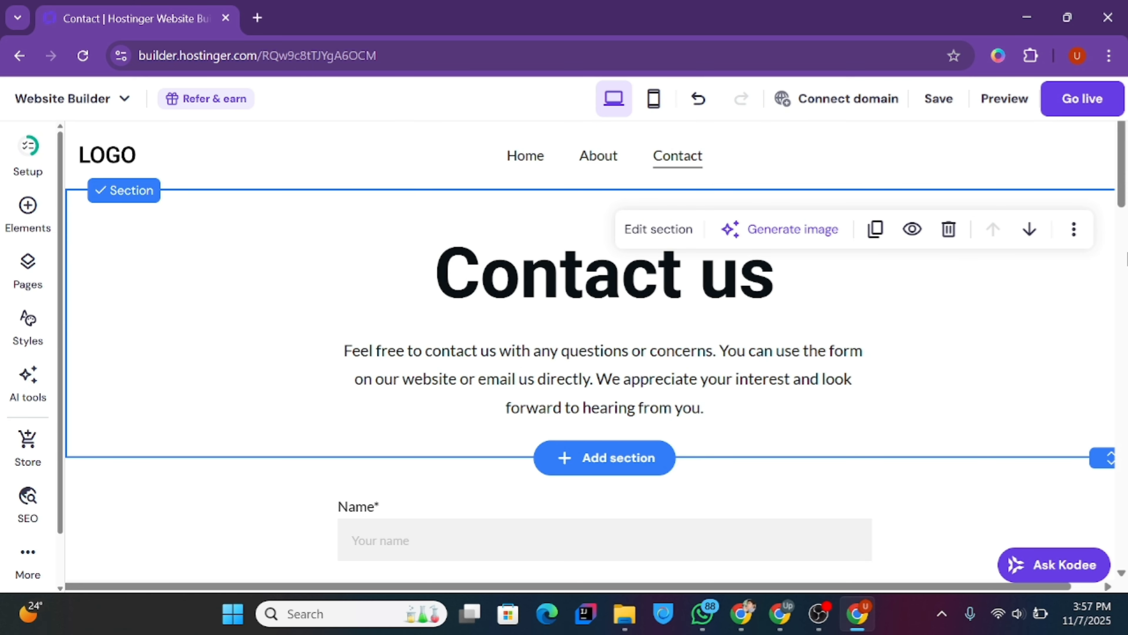
- Review the Contact page's form fields and the contacts, address and opening hours section
scroll(900, 364, down, 5)
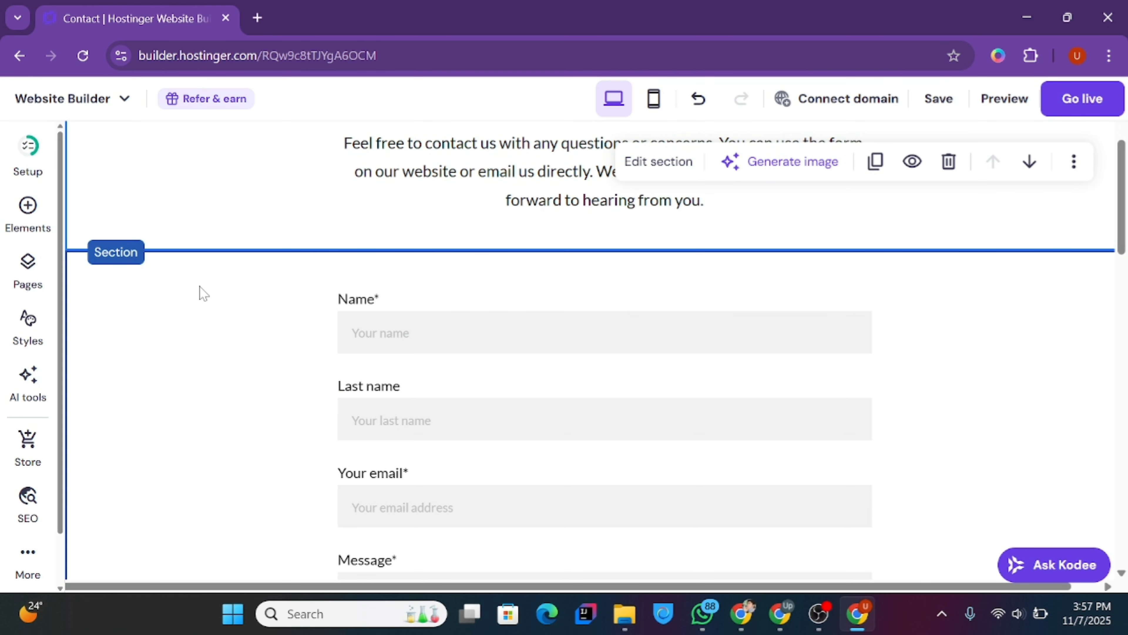
click(199, 293)
click(597, 423)
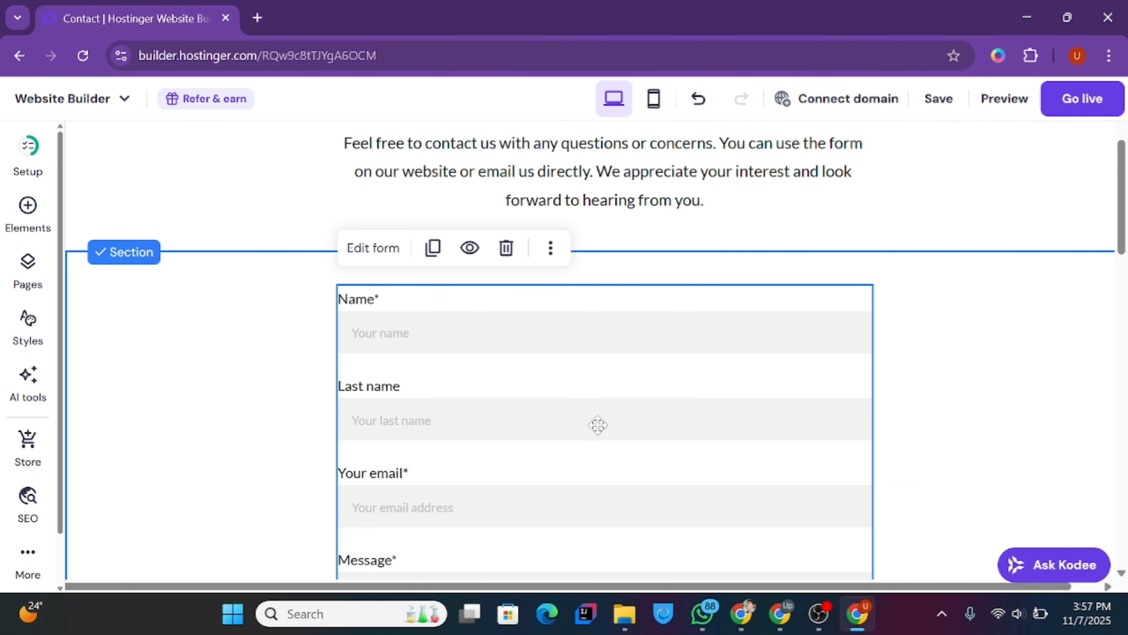
scroll(1115, 307, down, 8)
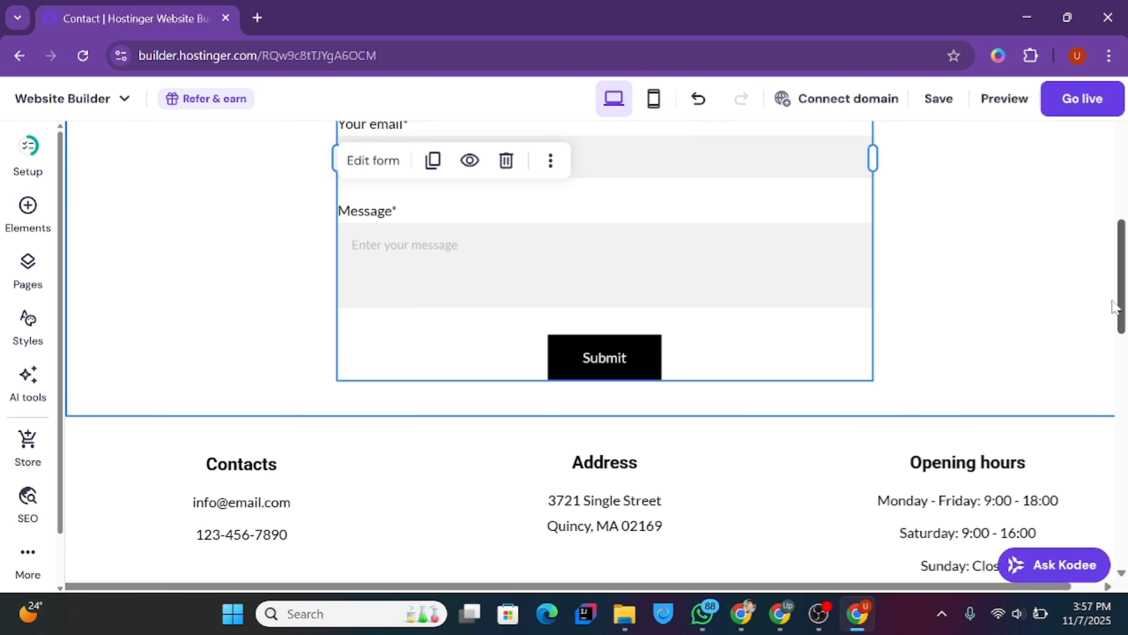
scroll(1116, 307, down, 5)
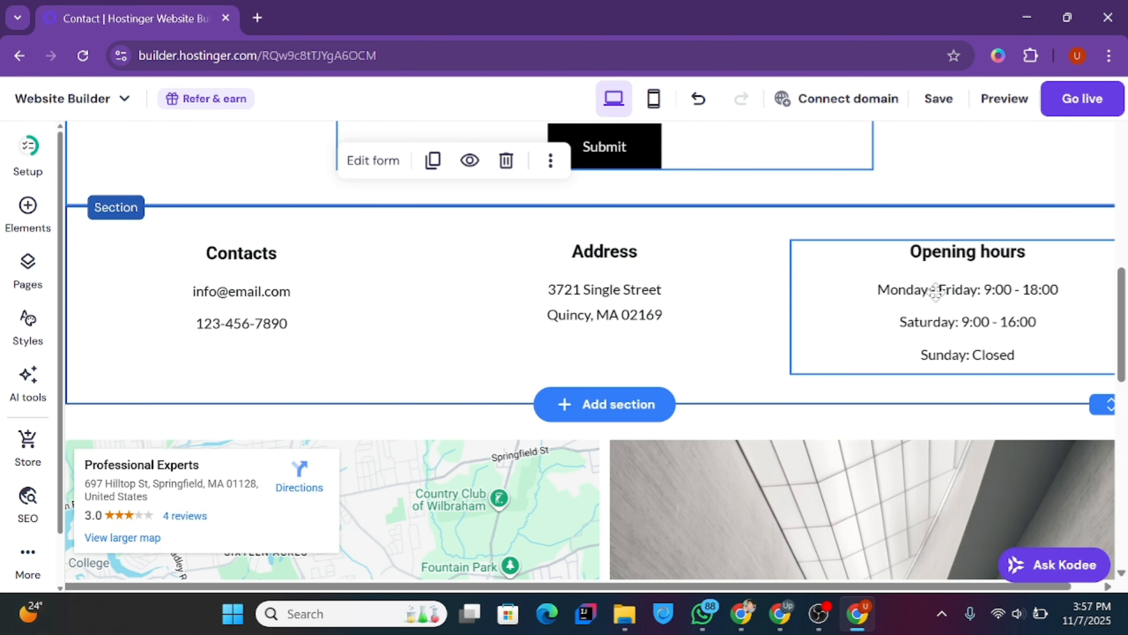
scroll(302, 345, down, 4)
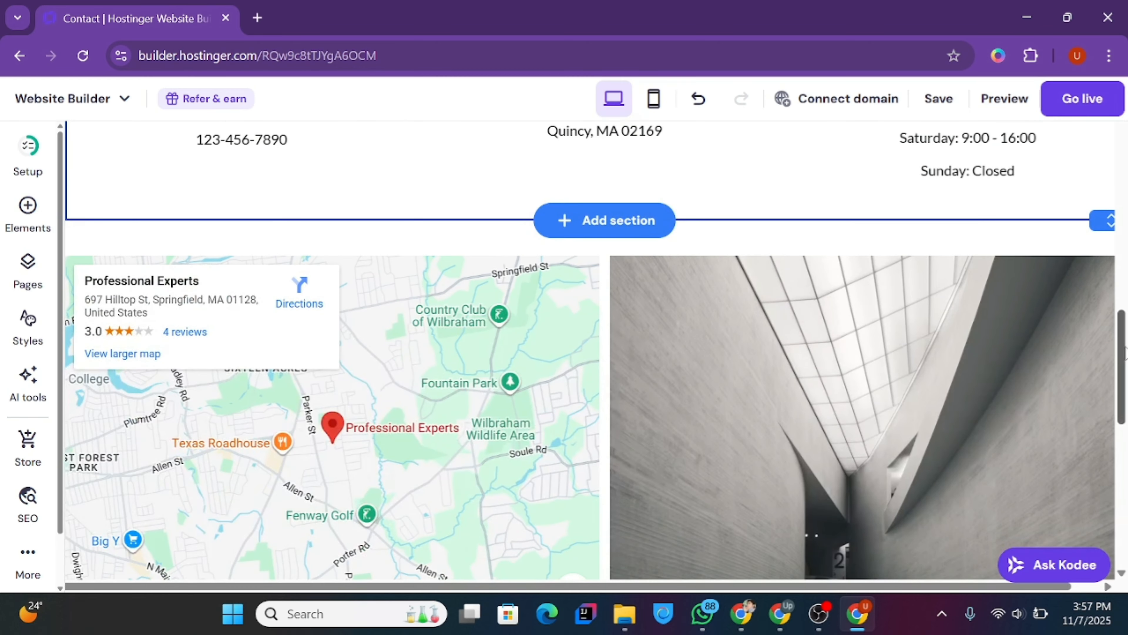
- Examine the map's address setting, the image beside it and the "Follow us" section, comparing them with the contact details section
click(459, 342)
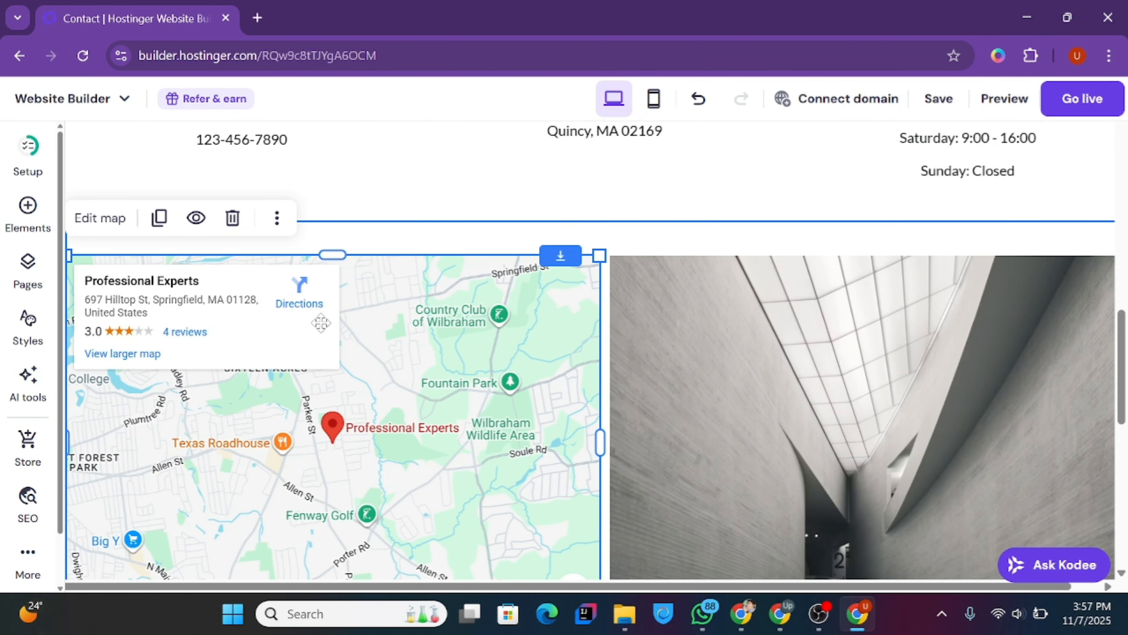
click(95, 220)
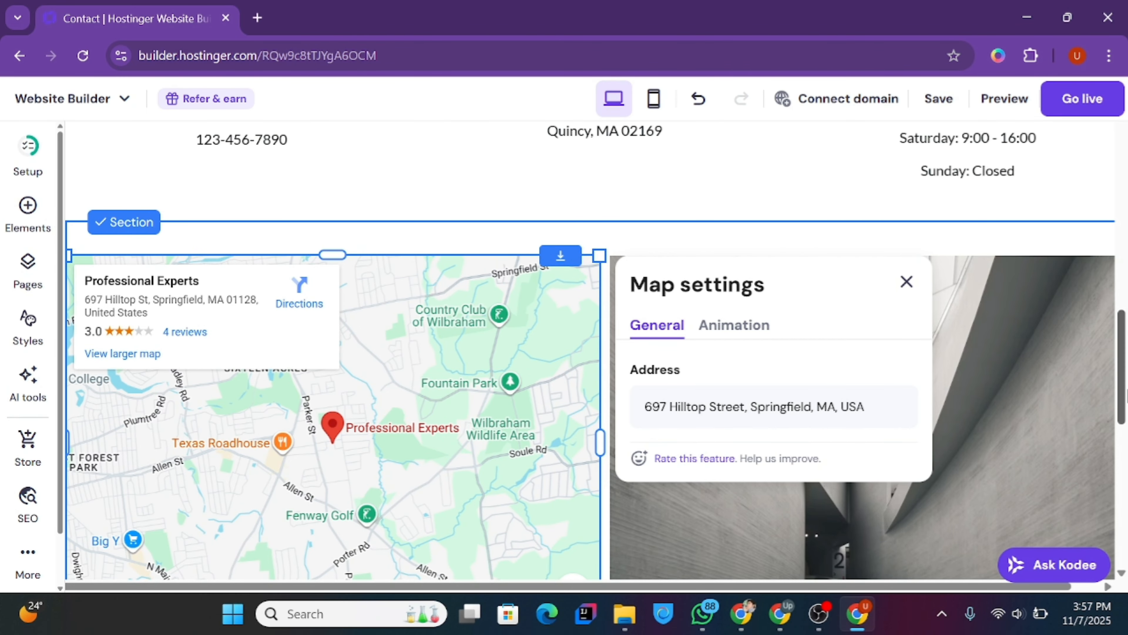
scroll(1042, 414, down, 3)
click(1004, 396)
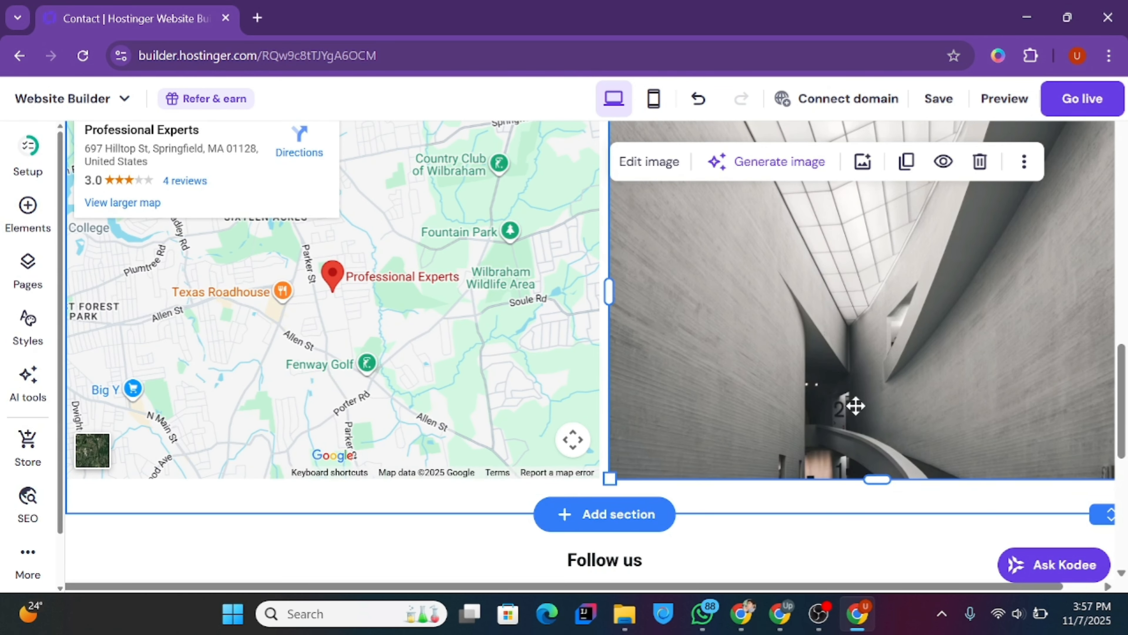
scroll(986, 429, down, 7)
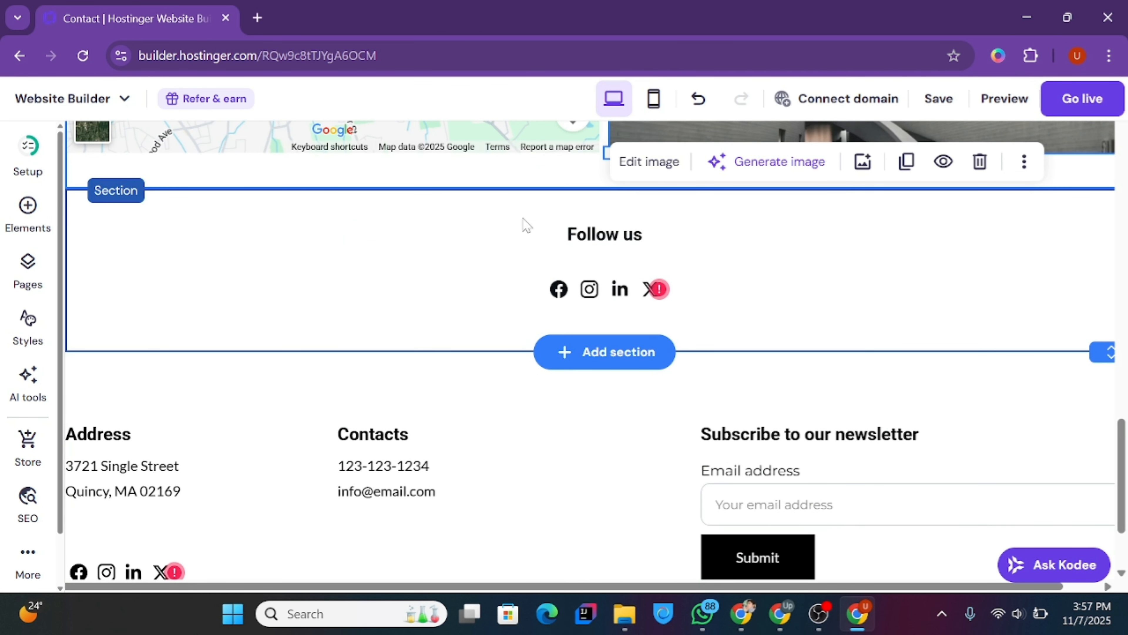
click(982, 310)
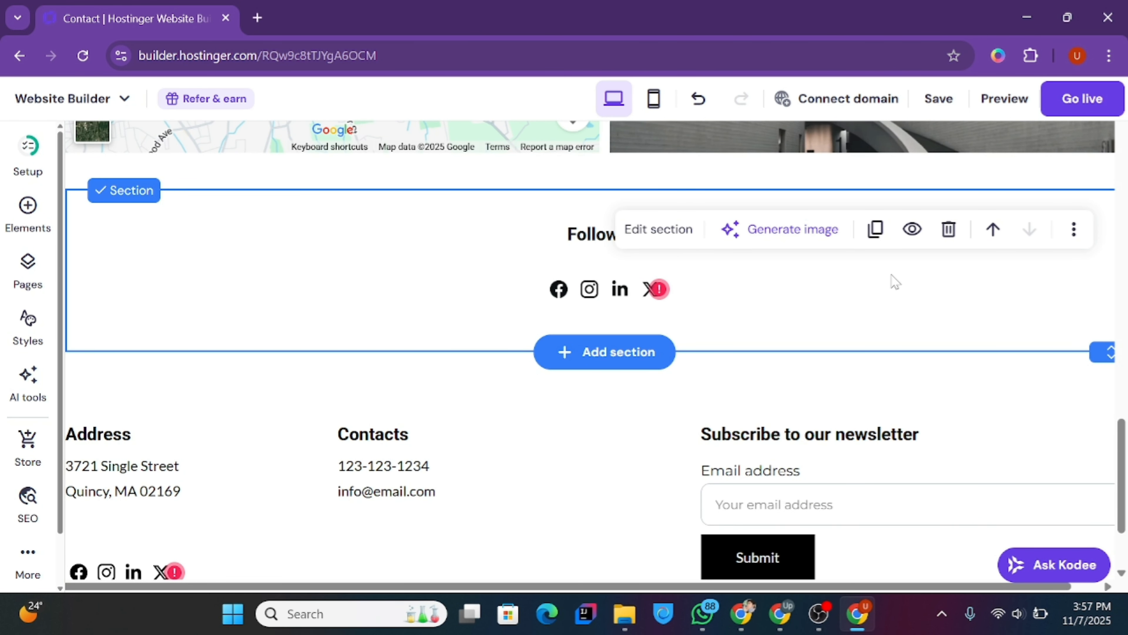
drag(1124, 432, 1127, 215)
scroll(1109, 326, up, 4)
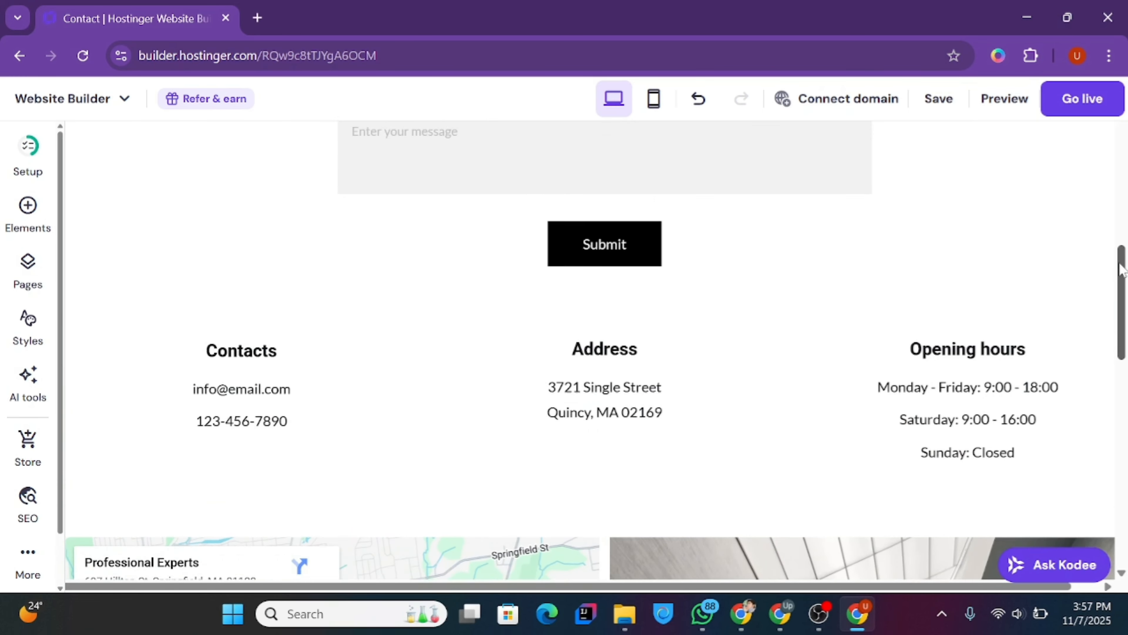
scroll(452, 159, down, 10)
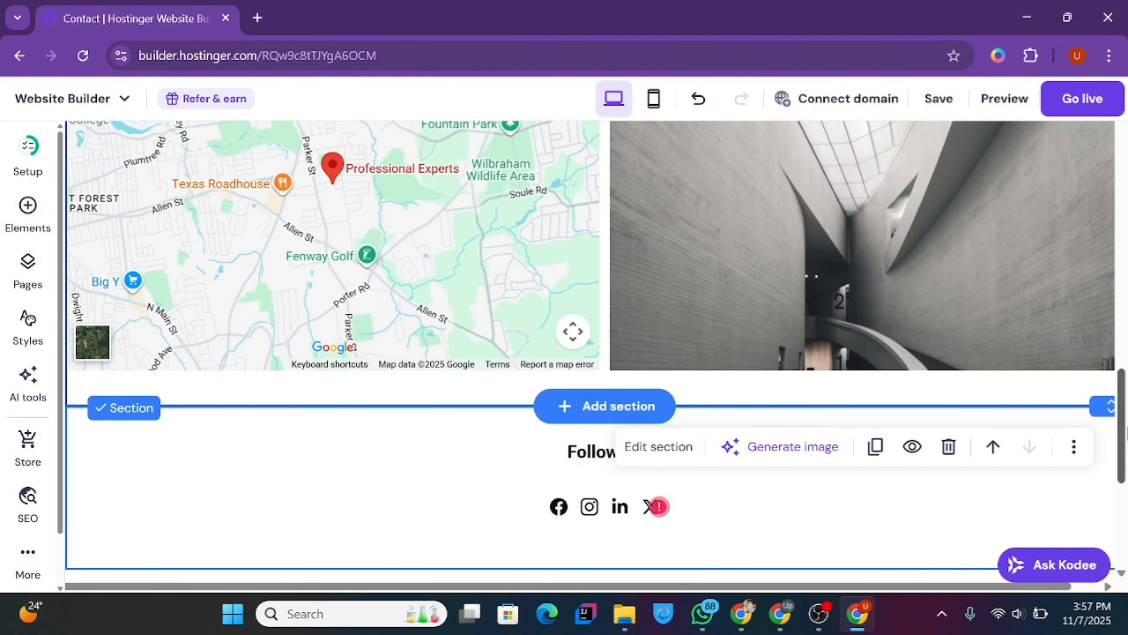
scroll(550, 256, up, 8)
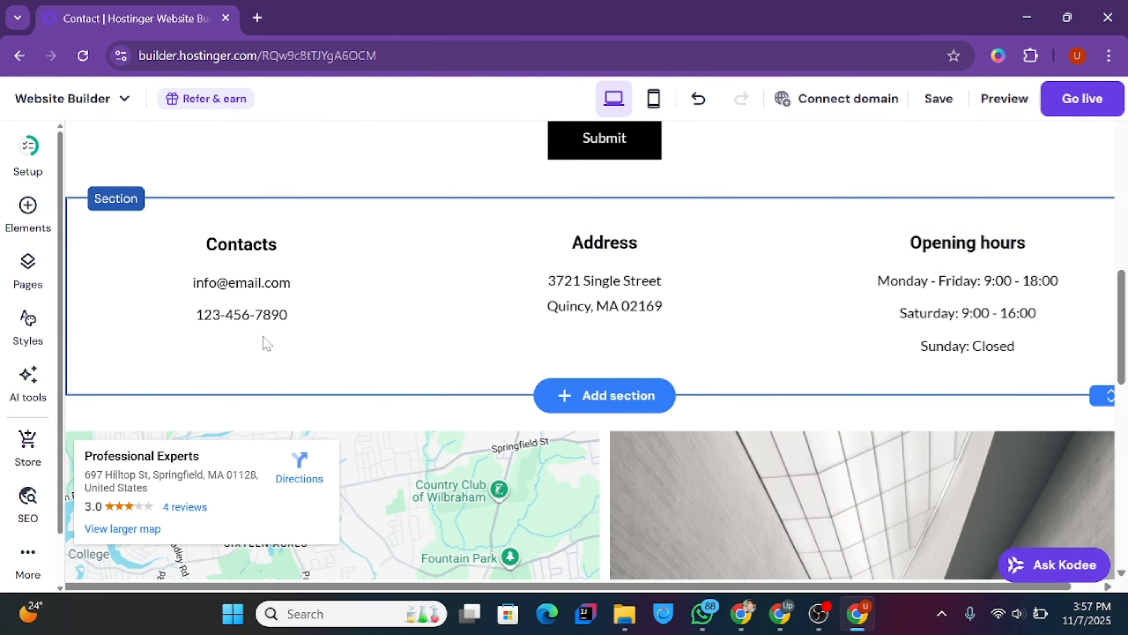
drag(1122, 336, 1123, 421)
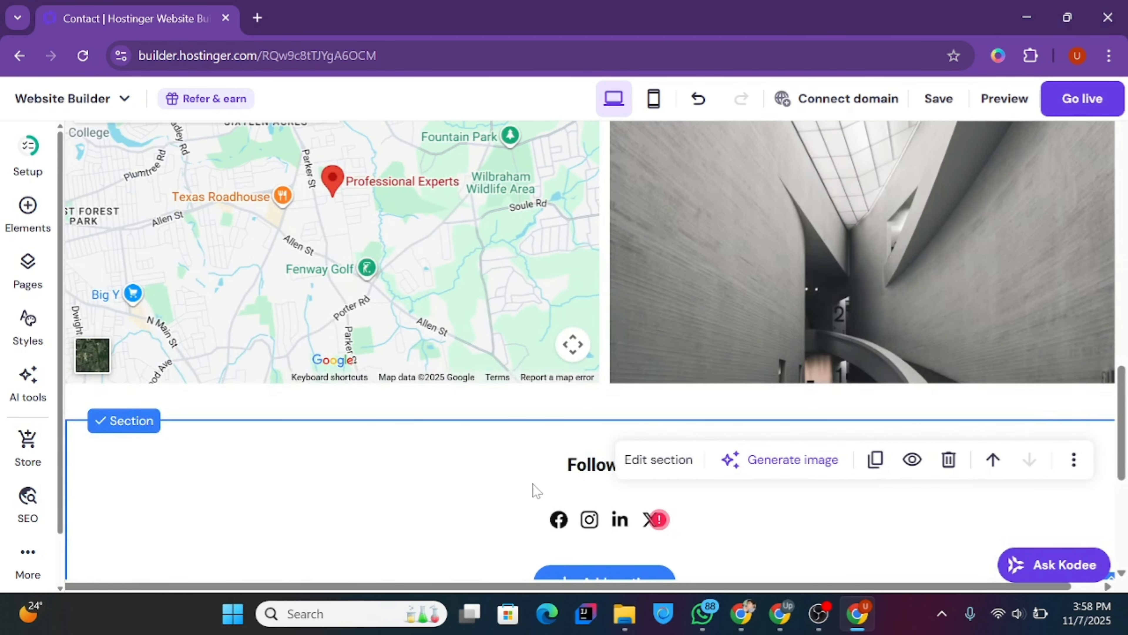
- Cut the social icons from the "Follow us" section and paste them into the contact details section
click(622, 520)
right_click(623, 520)
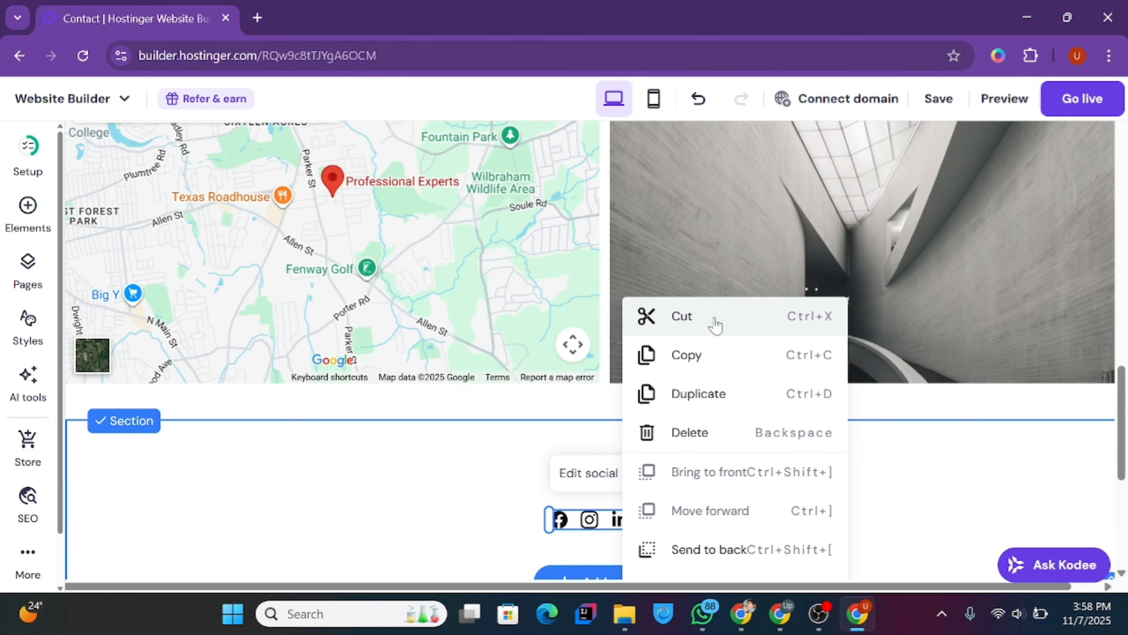
click(711, 290)
drag(1123, 418, 1122, 321)
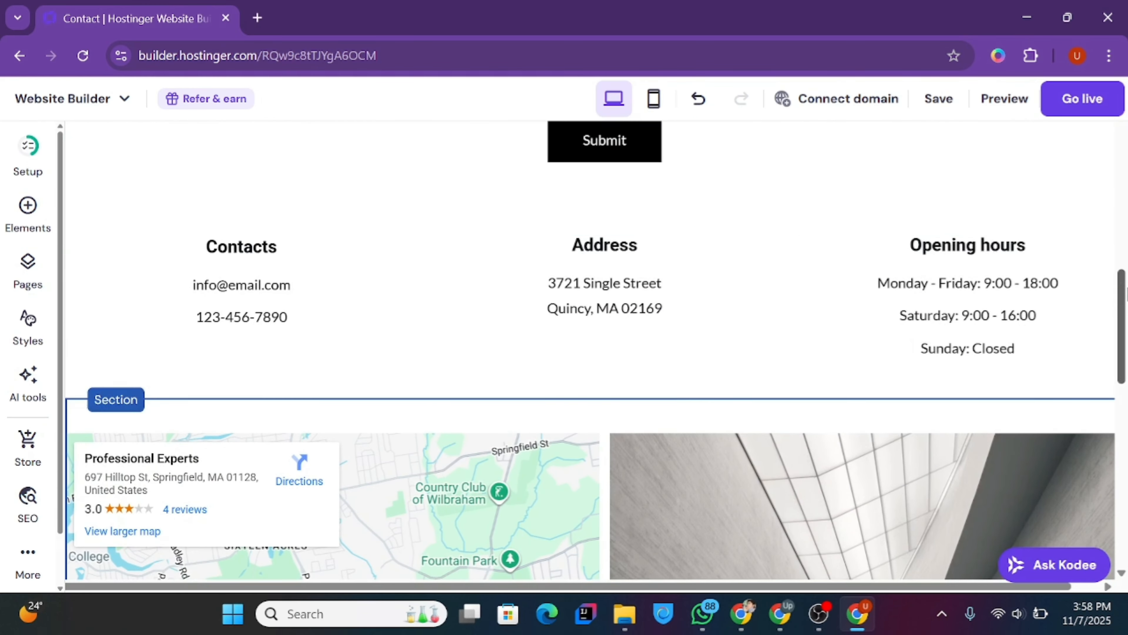
right_click(701, 378)
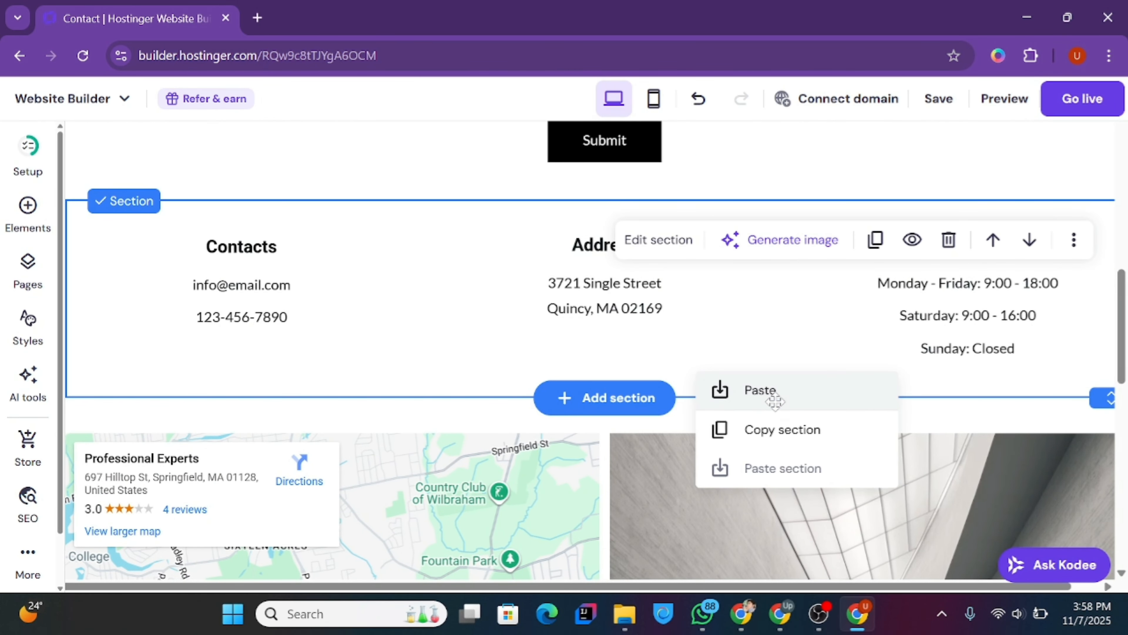
click(760, 390)
- Position the pasted social icons centred directly below the address text
scroll(775, 400, up, 3)
drag(841, 570, 621, 547)
drag(1122, 252, 1126, 312)
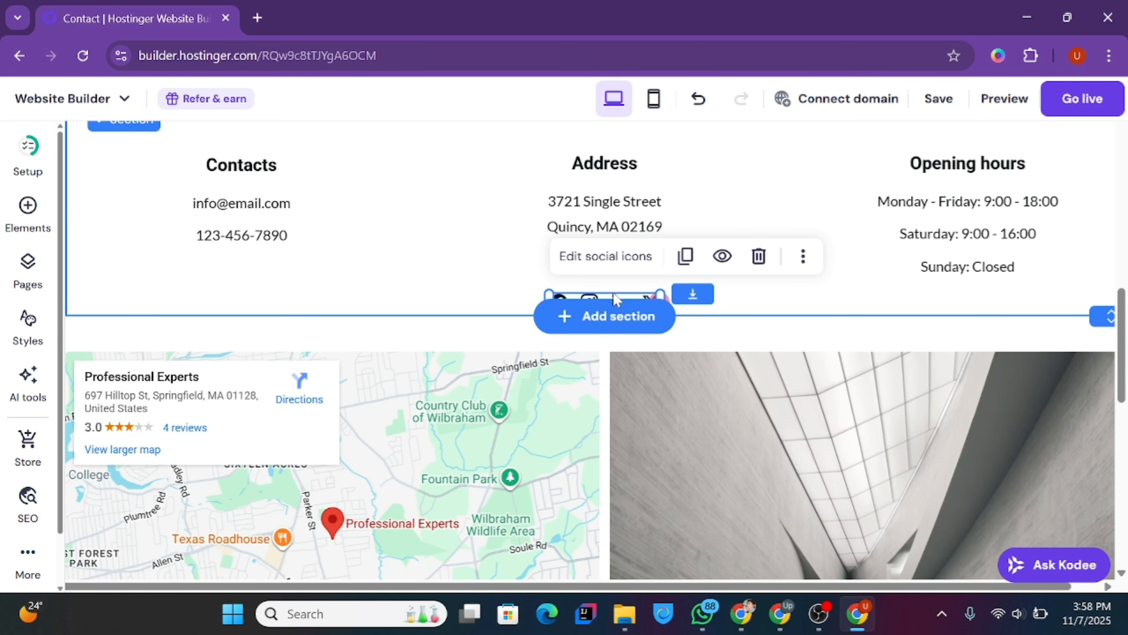
drag(613, 298, 615, 257)
click(769, 291)
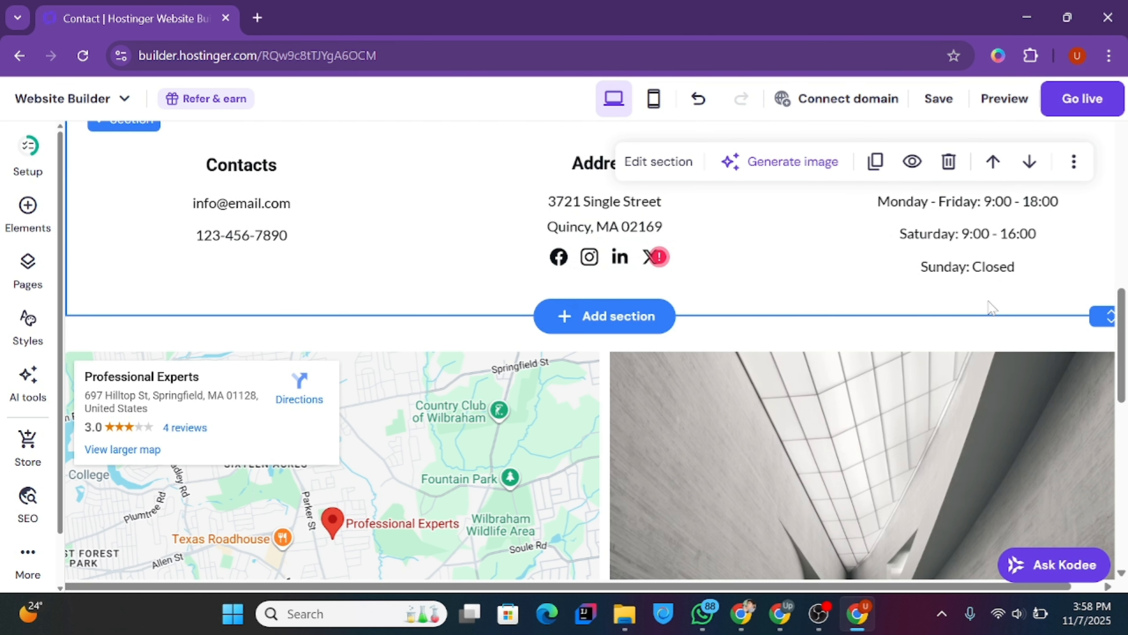
- Delete the emptied "Follow us" section above the footer
drag(1122, 331, 1127, 451)
click(907, 303)
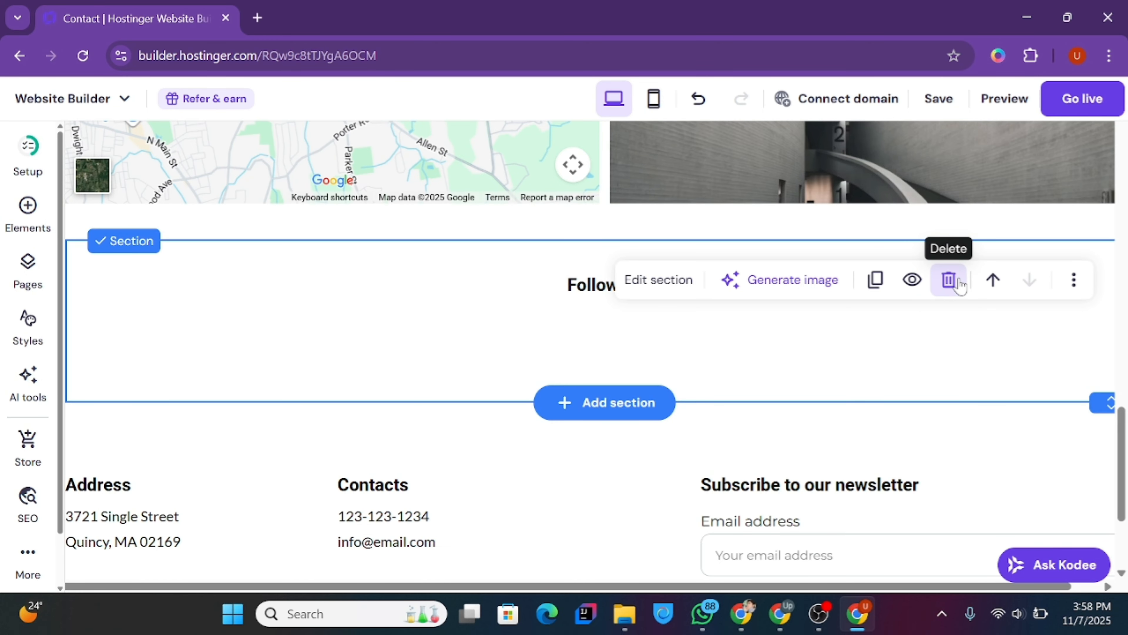
click(950, 279)
- Set the background colour of the contact form section to the light grey website colour #ebebeb
drag(1121, 476, 1102, 114)
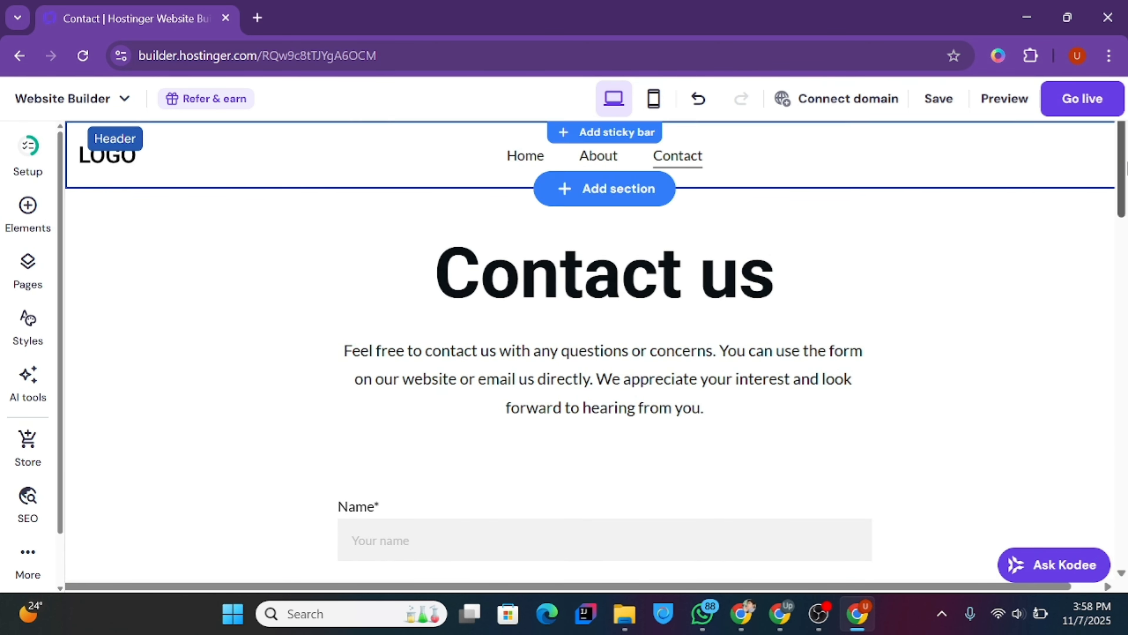
scroll(885, 213, down, 5)
scroll(876, 211, up, 1)
click(885, 321)
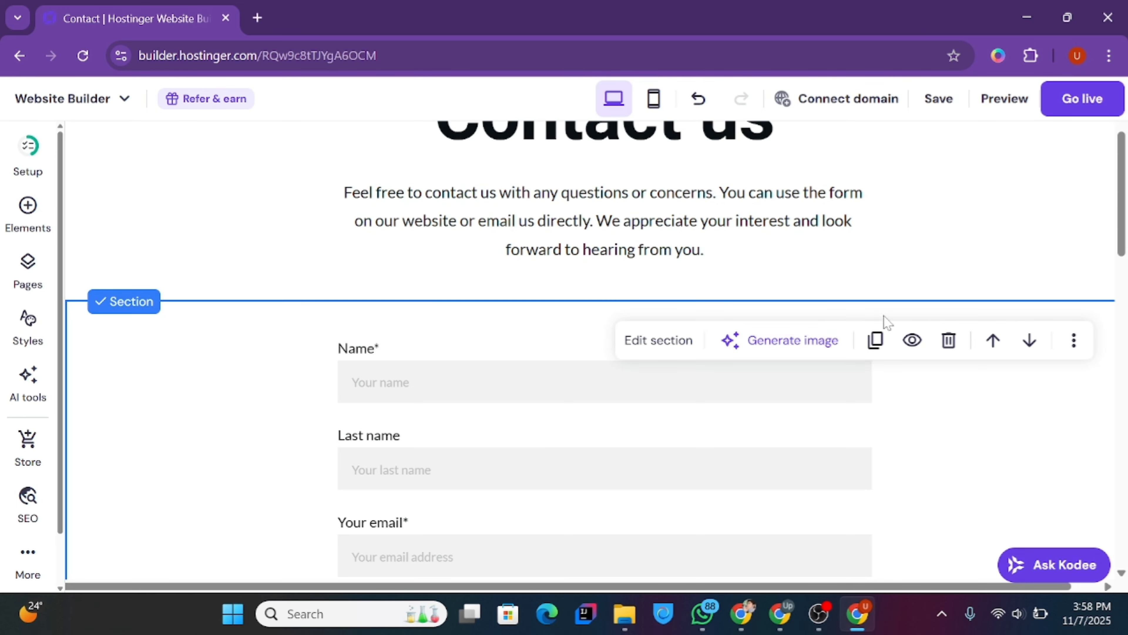
click(687, 342)
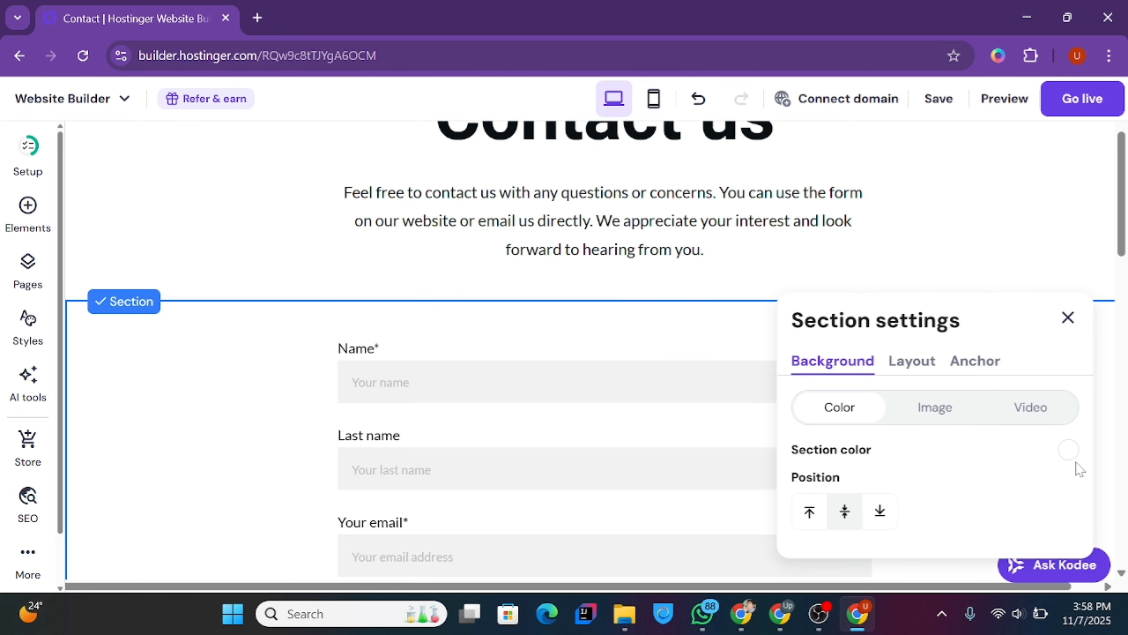
click(1068, 450)
click(714, 234)
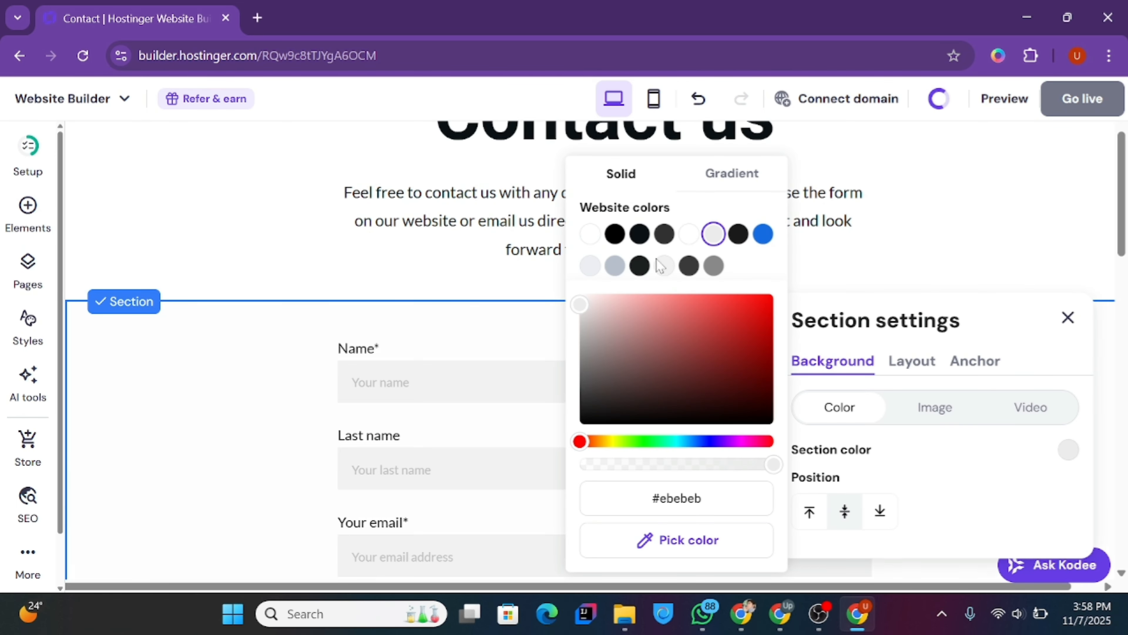
click(286, 359)
- Set the background colour of the "Contact us" intro section to the pale blue-grey website colour #eceff3
mouse_move(1121, 211)
mouse_down()
mouse_move(1115, 342)
mouse_move(1116, 227)
mouse_up()
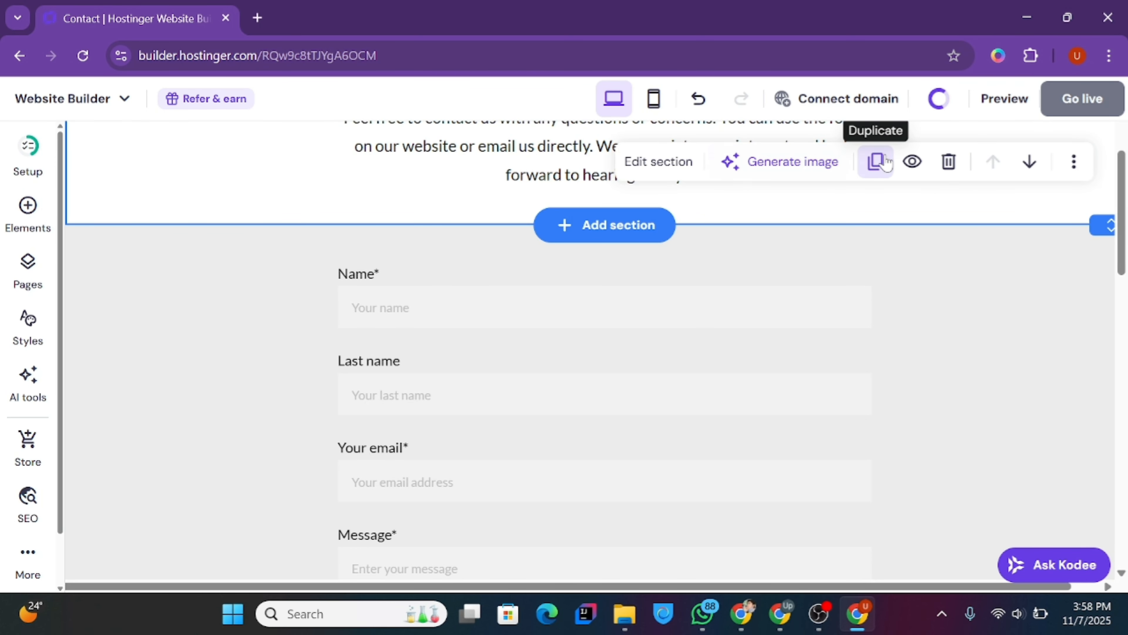
click(658, 161)
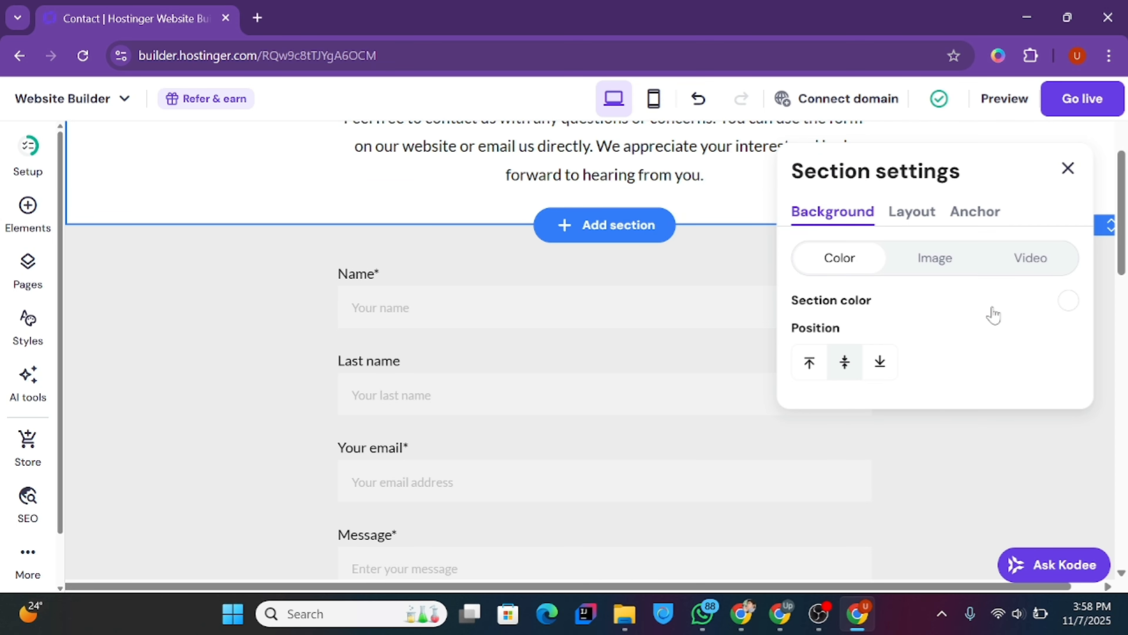
click(1071, 300)
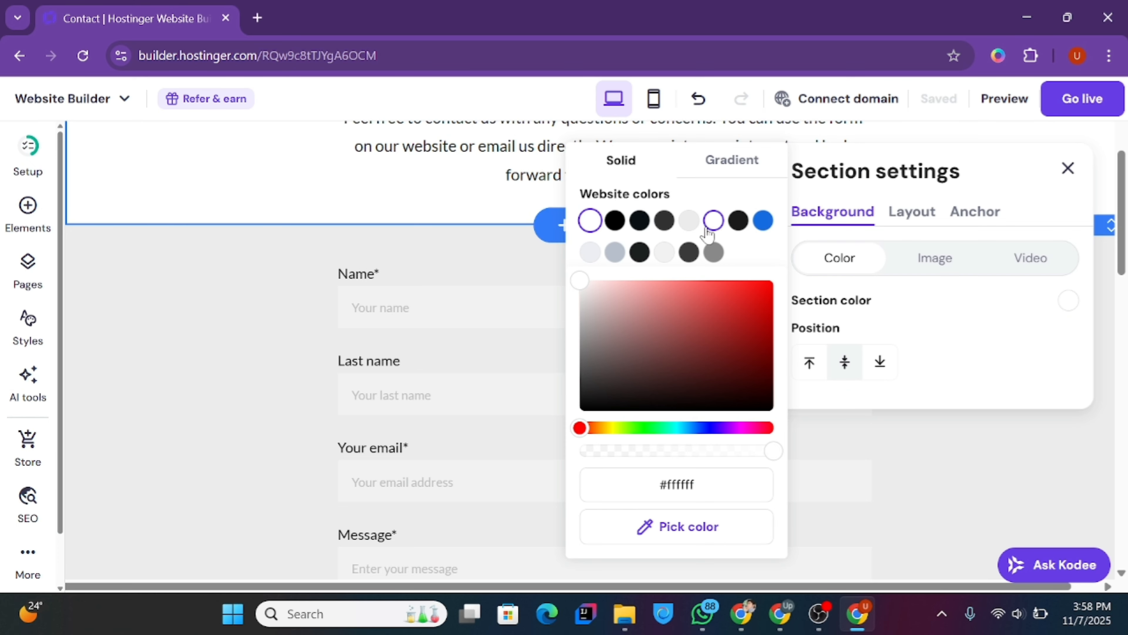
click(596, 255)
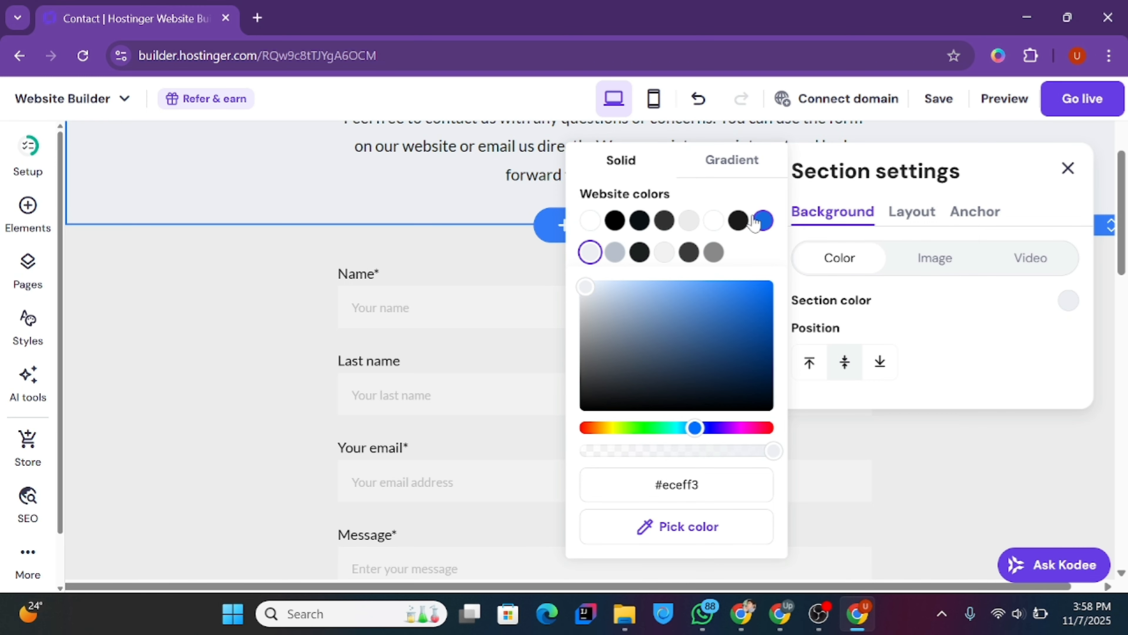
- Set the "Contact us" intro section's background colour to light grey #ebebeb and the contact form section's background to white #ffffff
click(682, 221)
click(190, 264)
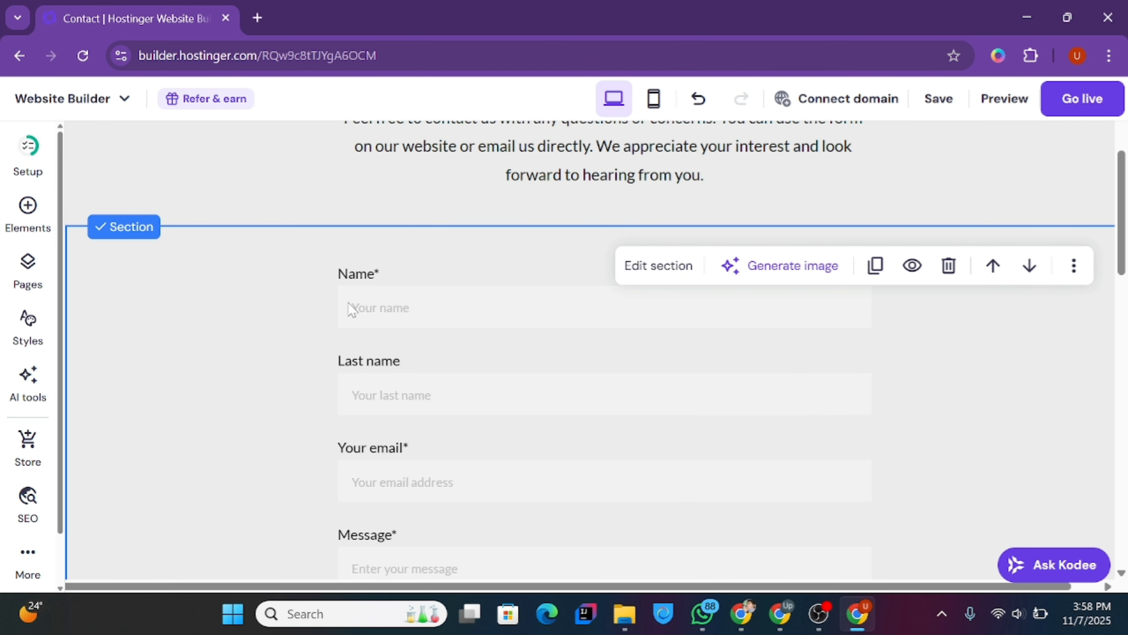
click(630, 269)
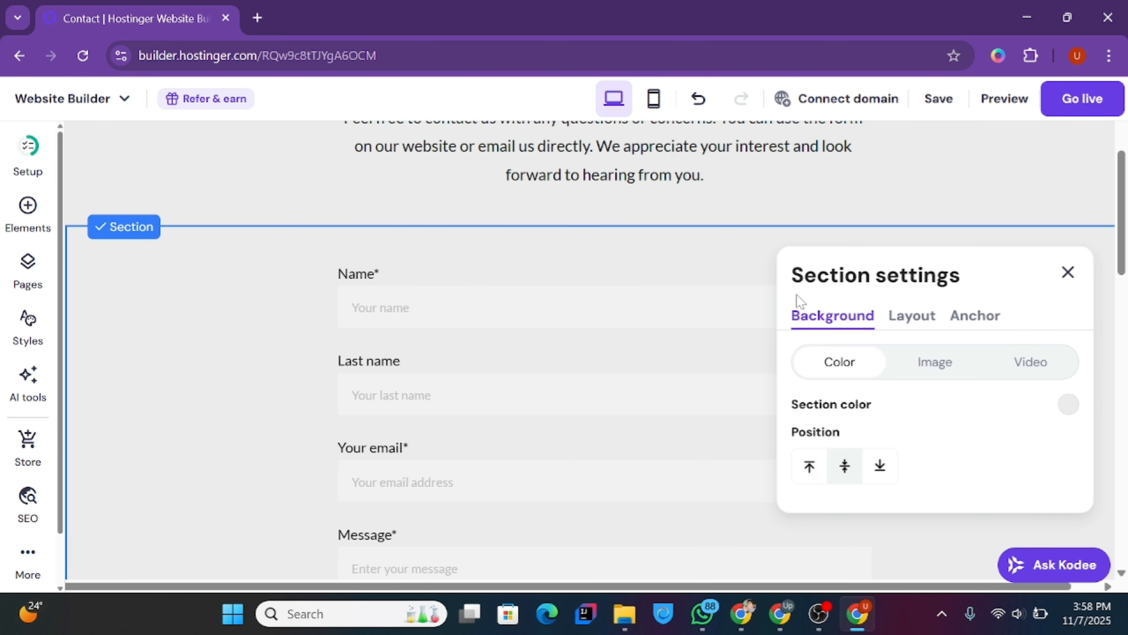
click(1069, 405)
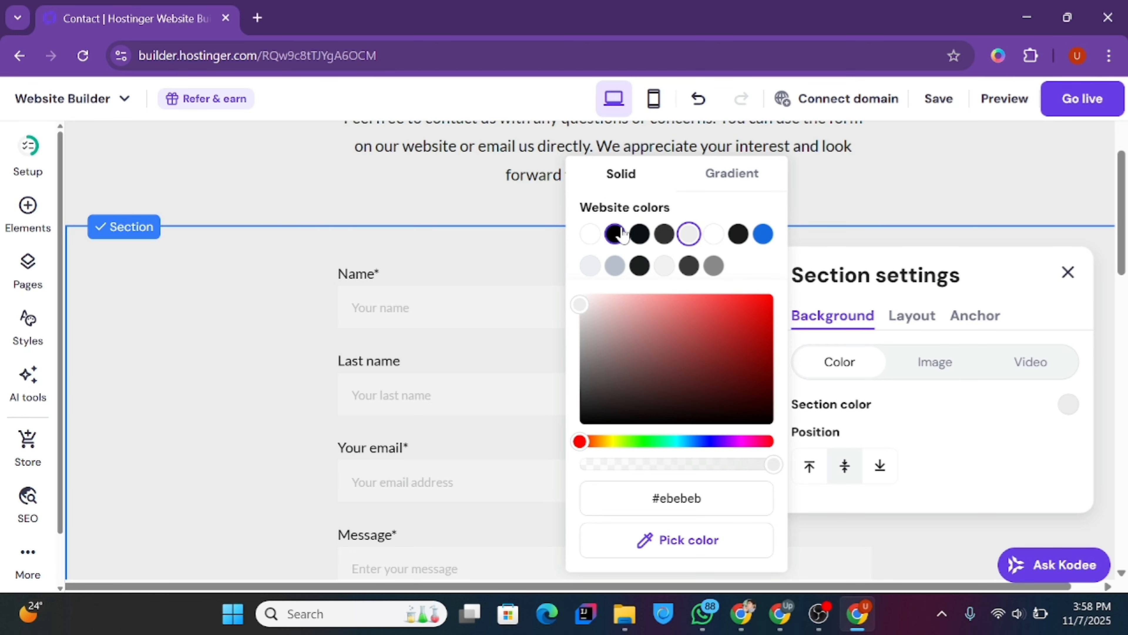
click(590, 235)
click(241, 328)
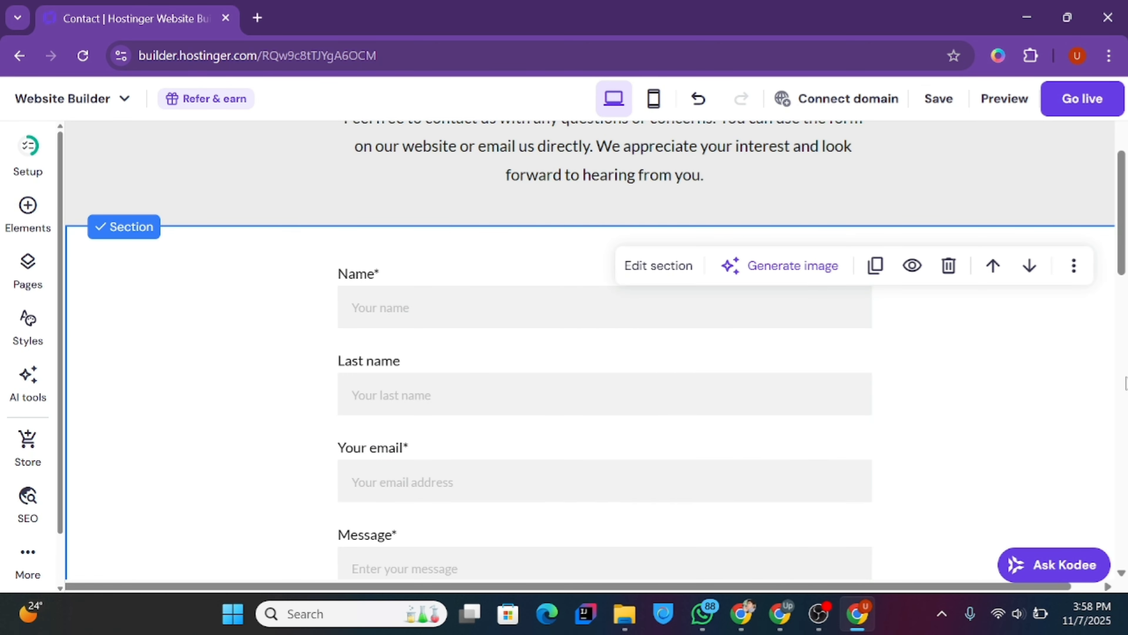
- Set the background colour of the section with contacts, address and opening hours to the light grey website colour #ebebeb
scroll(1111, 338, down, 10)
drag(1127, 361, 1127, 365)
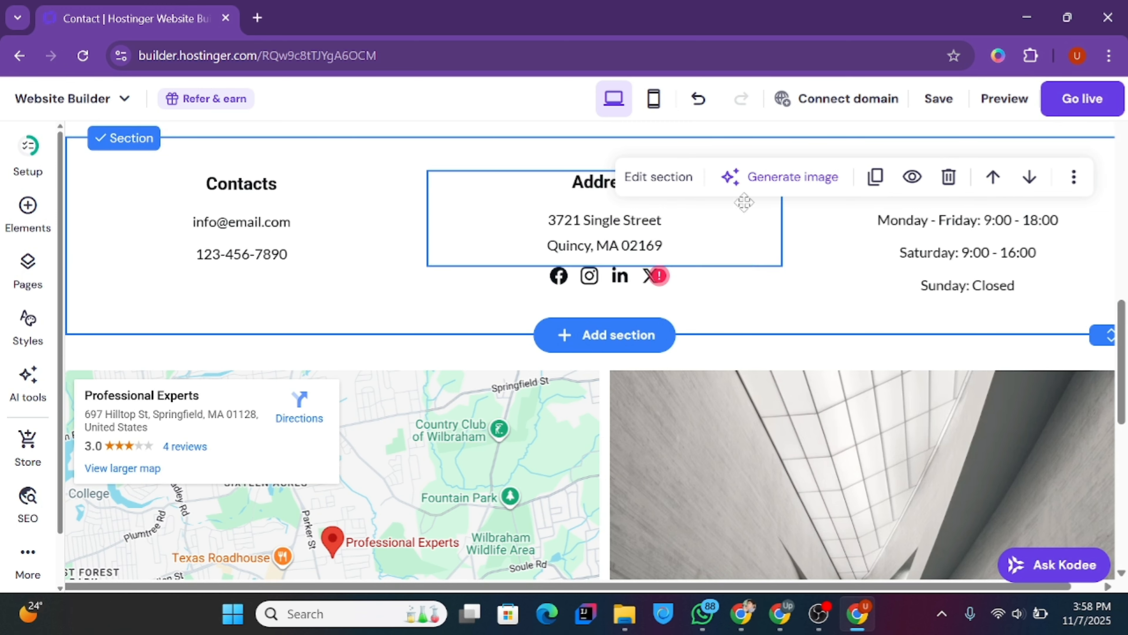
click(659, 156)
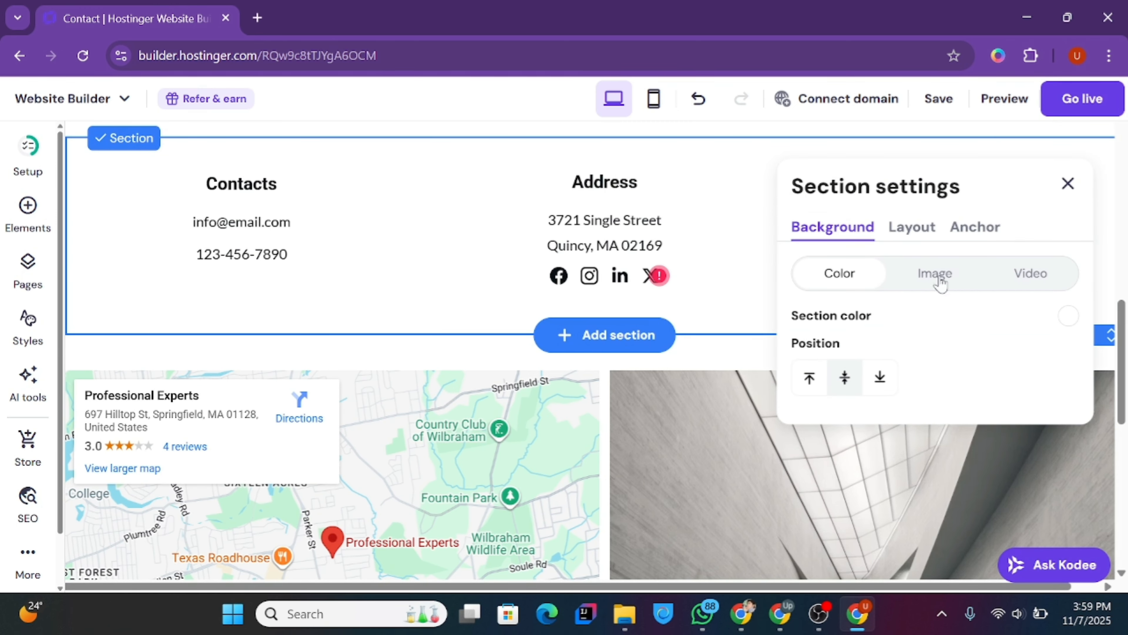
click(1070, 317)
click(688, 221)
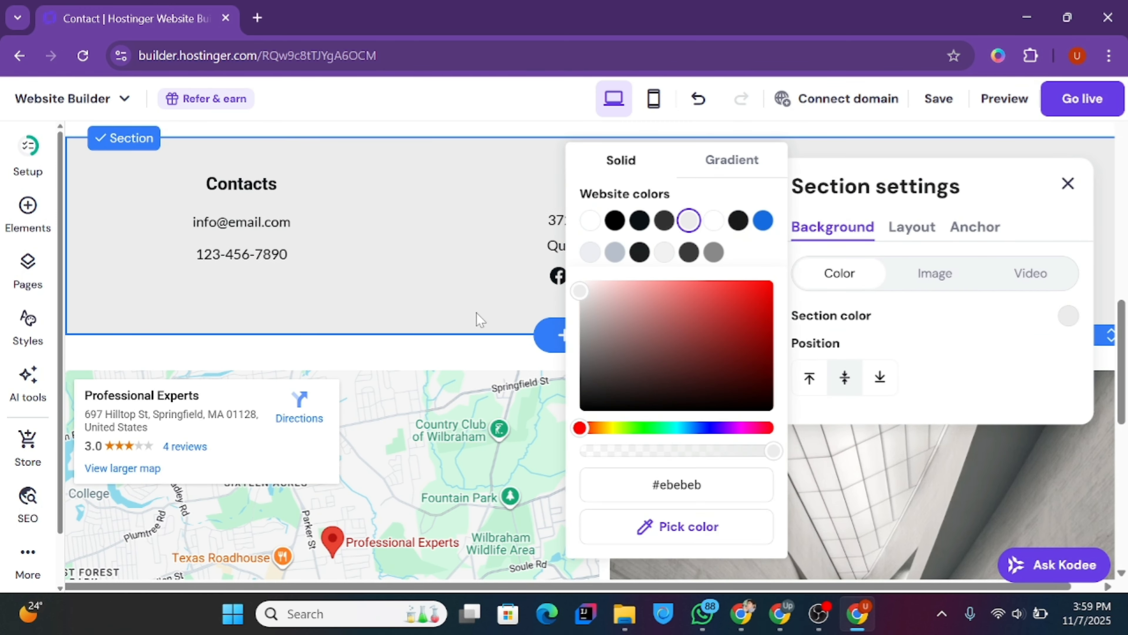
click(479, 316)
- Set the background colour of the section with the map and architecture photo to the light grey website colour #ebebeb
mouse_move(1126, 385)
mouse_down()
mouse_move(1127, 475)
mouse_move(1127, 399)
mouse_up()
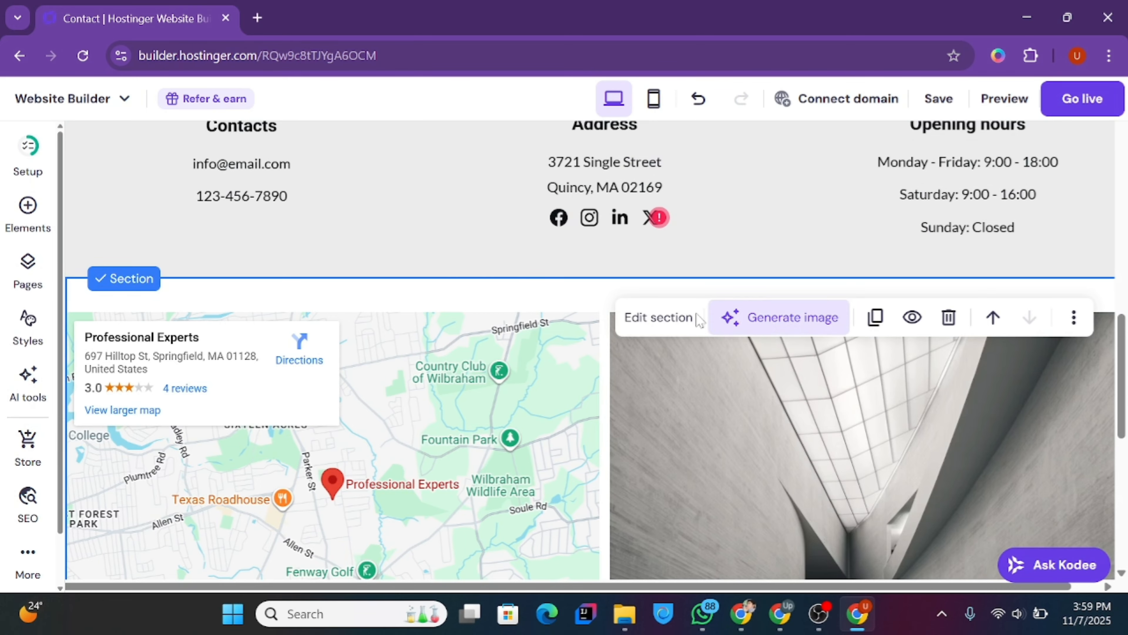
click(658, 317)
click(1068, 450)
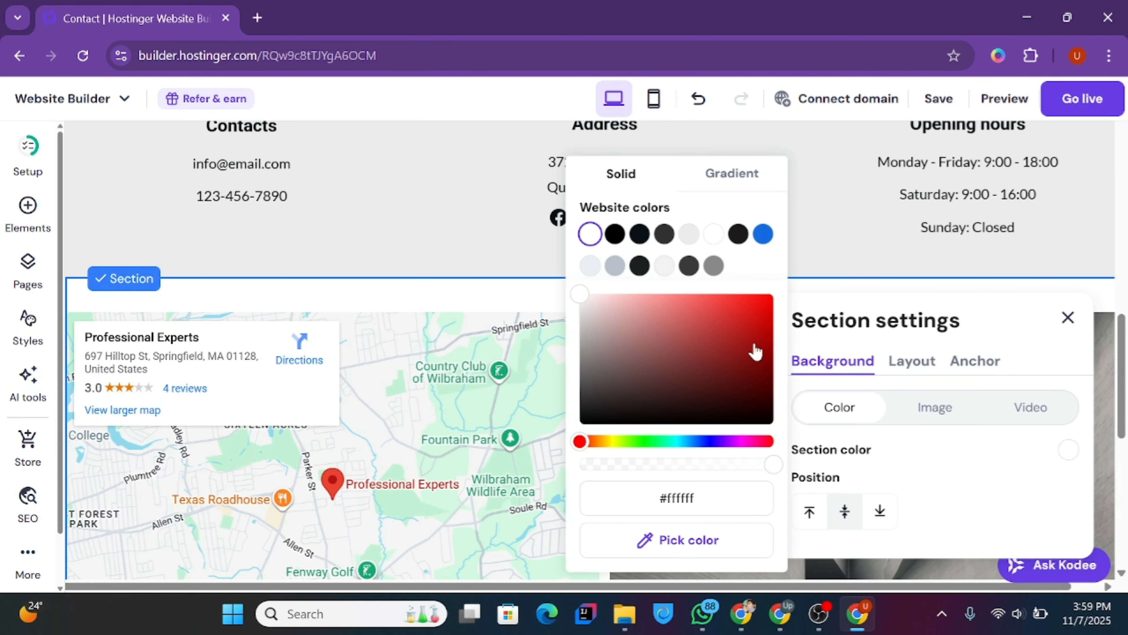
click(689, 234)
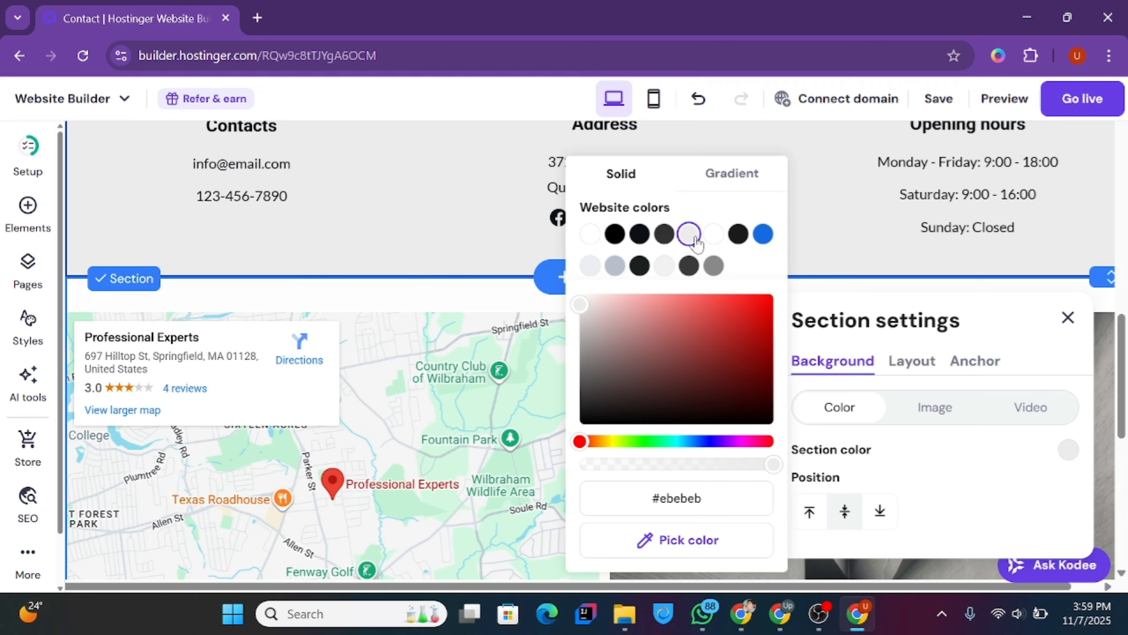
click(479, 289)
- Save the website and check the Contact page in preview mode before returning to the editor
scroll(479, 289, down, 3)
scroll(478, 289, down, 4)
scroll(478, 290, up, 20)
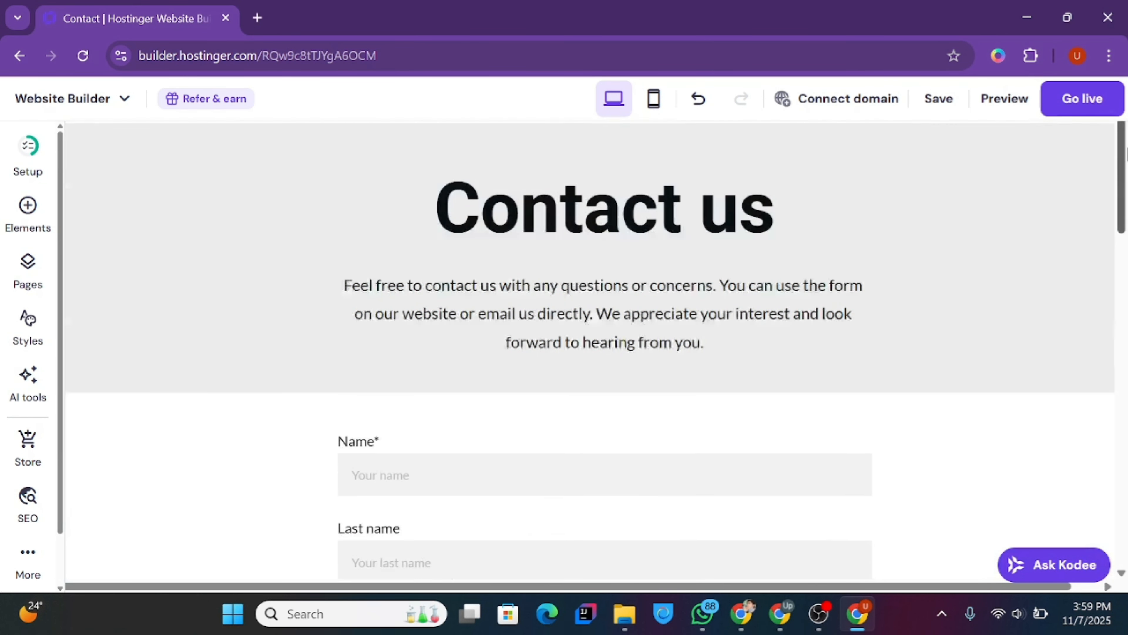
click(938, 96)
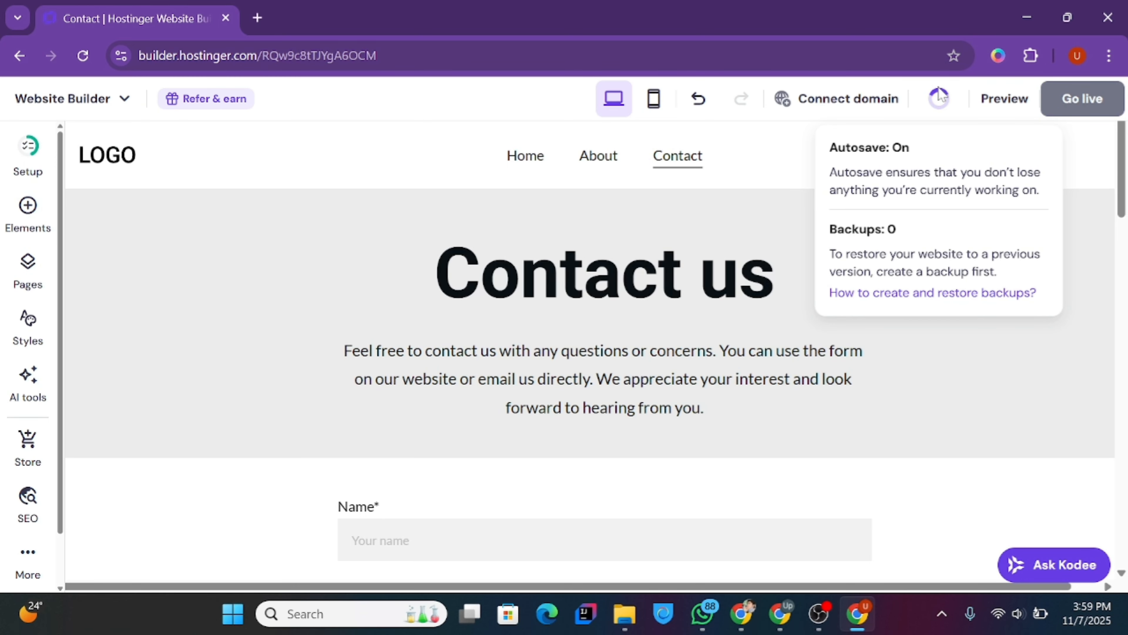
click(1007, 100)
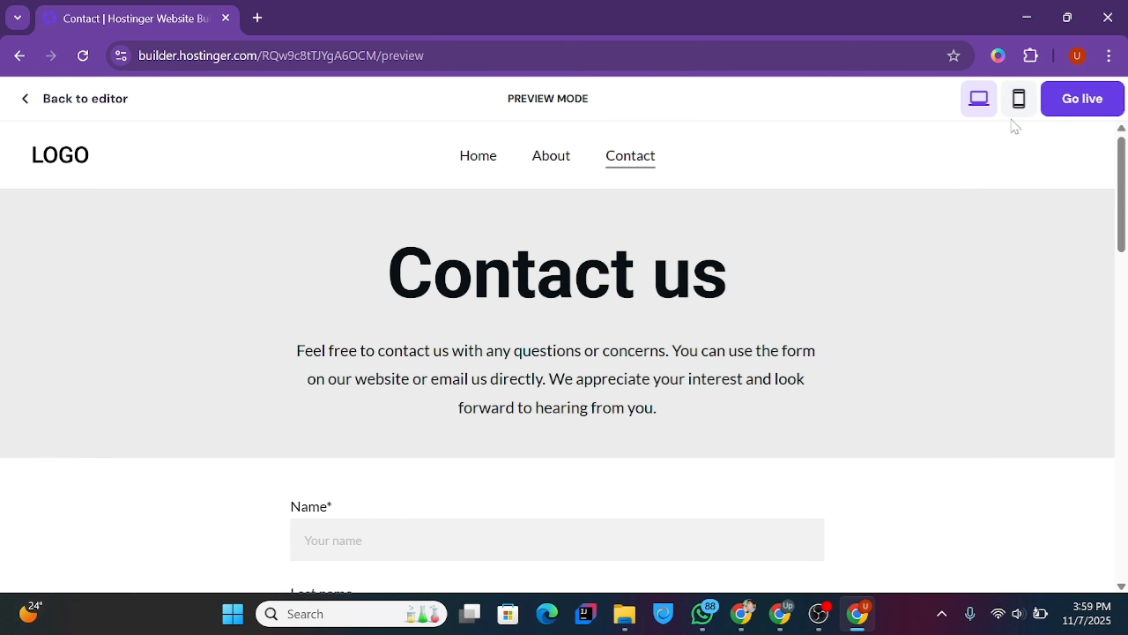
mouse_move(1126, 162)
mouse_down()
mouse_move(1126, 498)
mouse_move(1126, 146)
mouse_up()
click(23, 97)
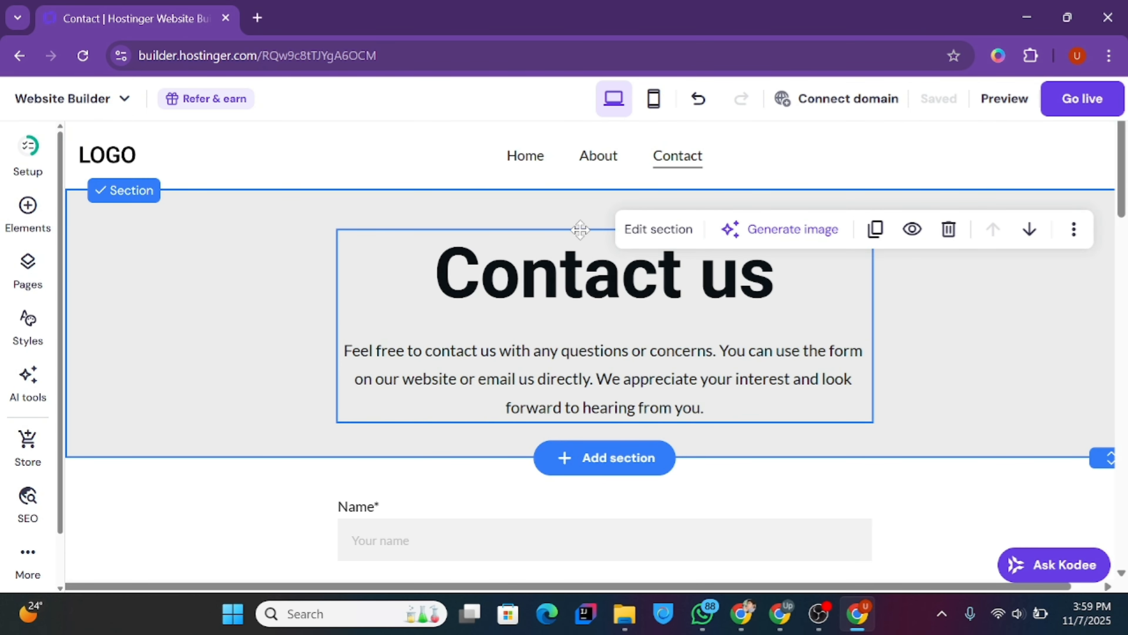
- Set the font of the "Contact us" heading to Poppins Regular
click(583, 267)
click(366, 190)
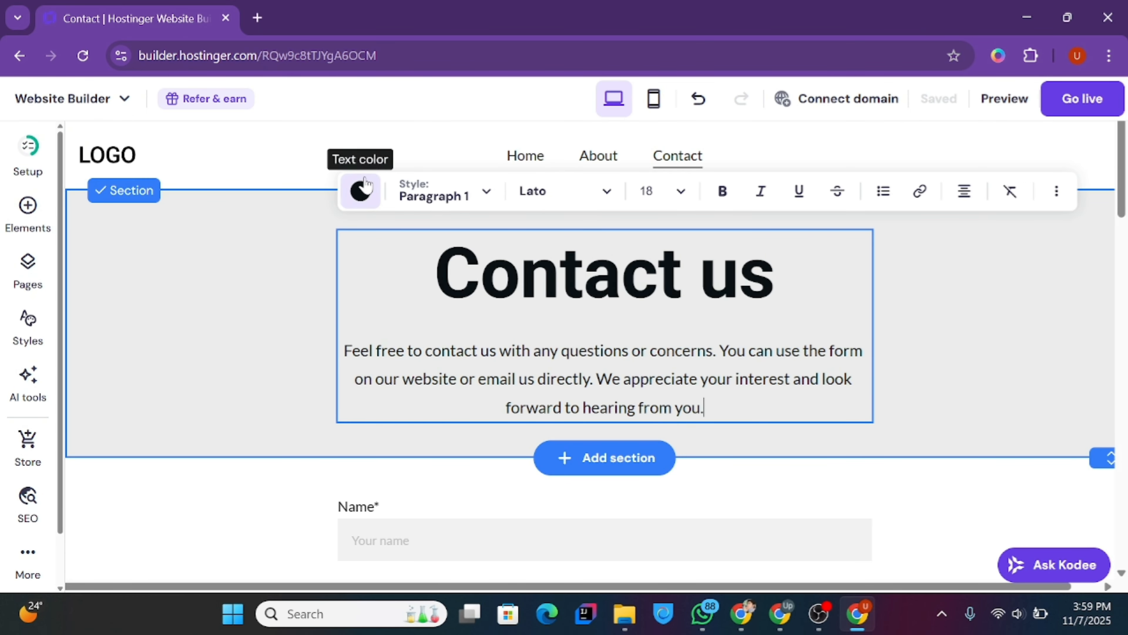
click(700, 272)
click(559, 193)
mouse_move(591, 225)
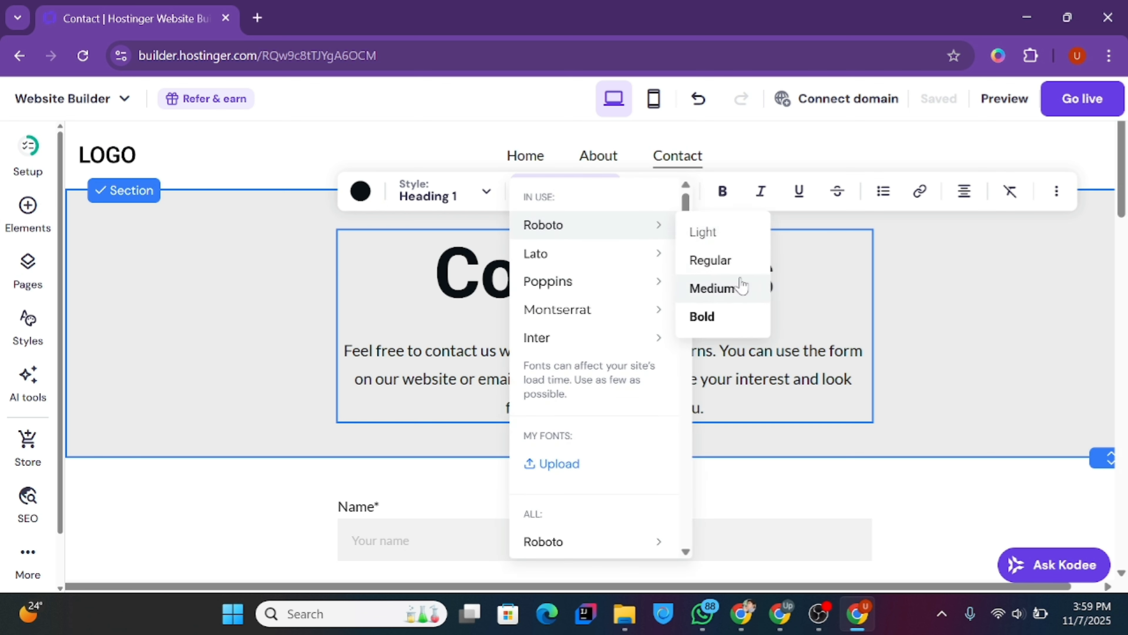
mouse_move(653, 282)
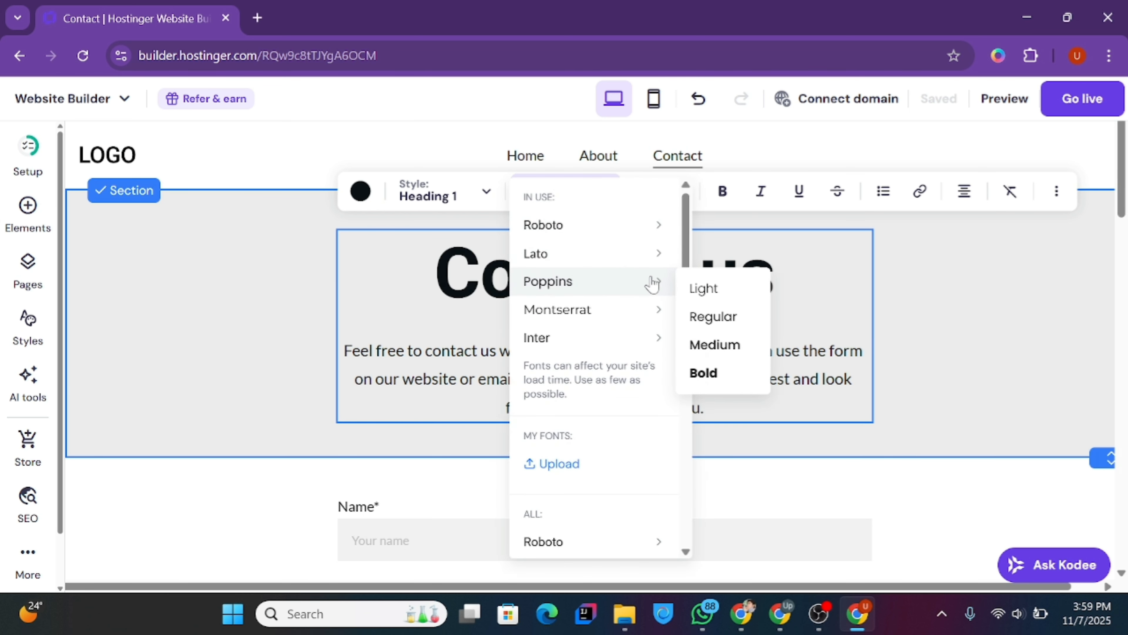
click(725, 322)
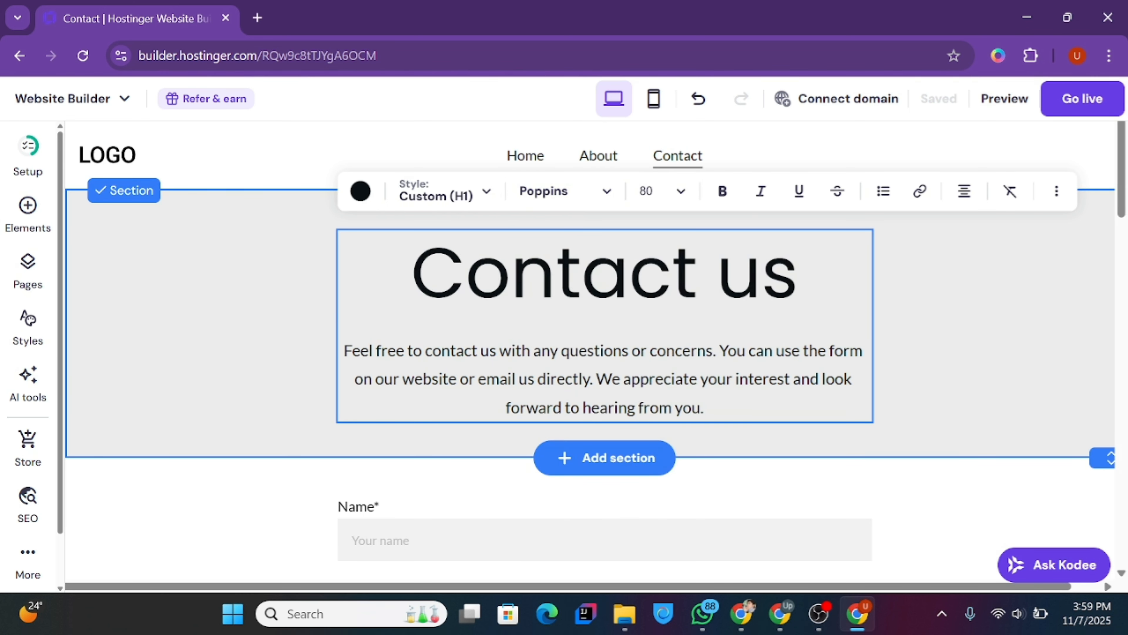
- Set the font of the intro paragraph below the "Contact us" heading to Poppins Regular
click(800, 350)
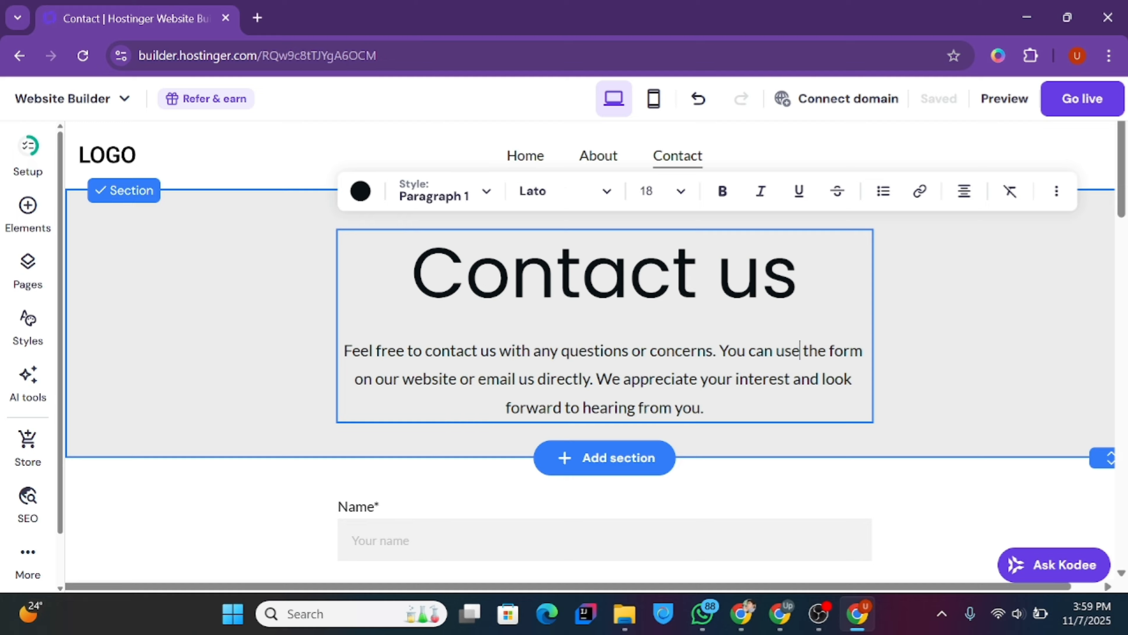
click(552, 195)
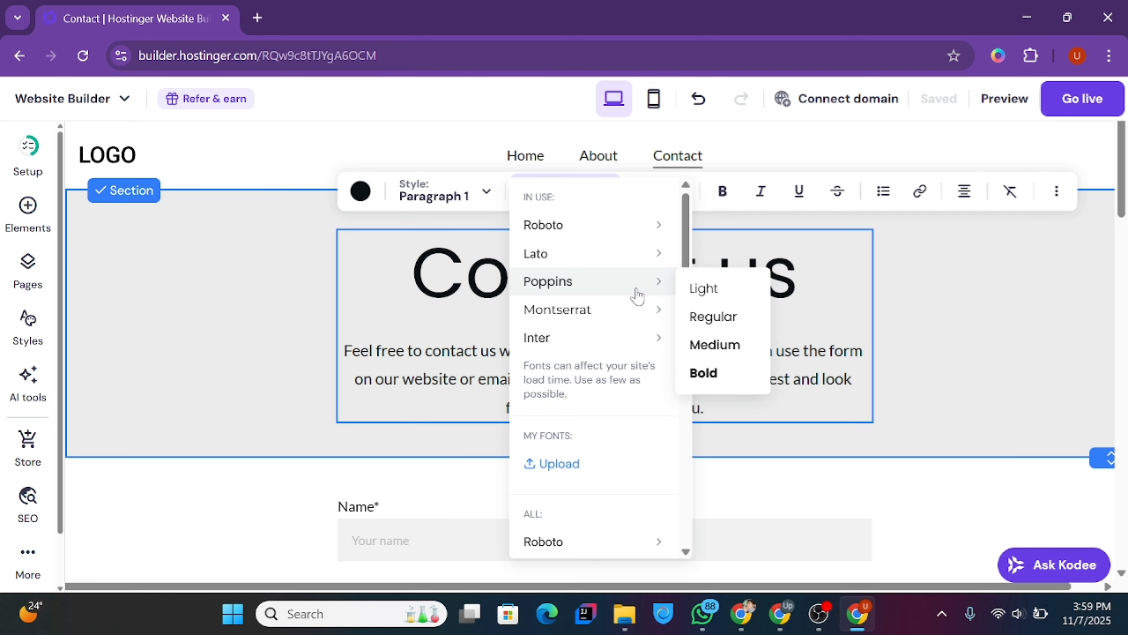
mouse_move(657, 310)
mouse_move(700, 284)
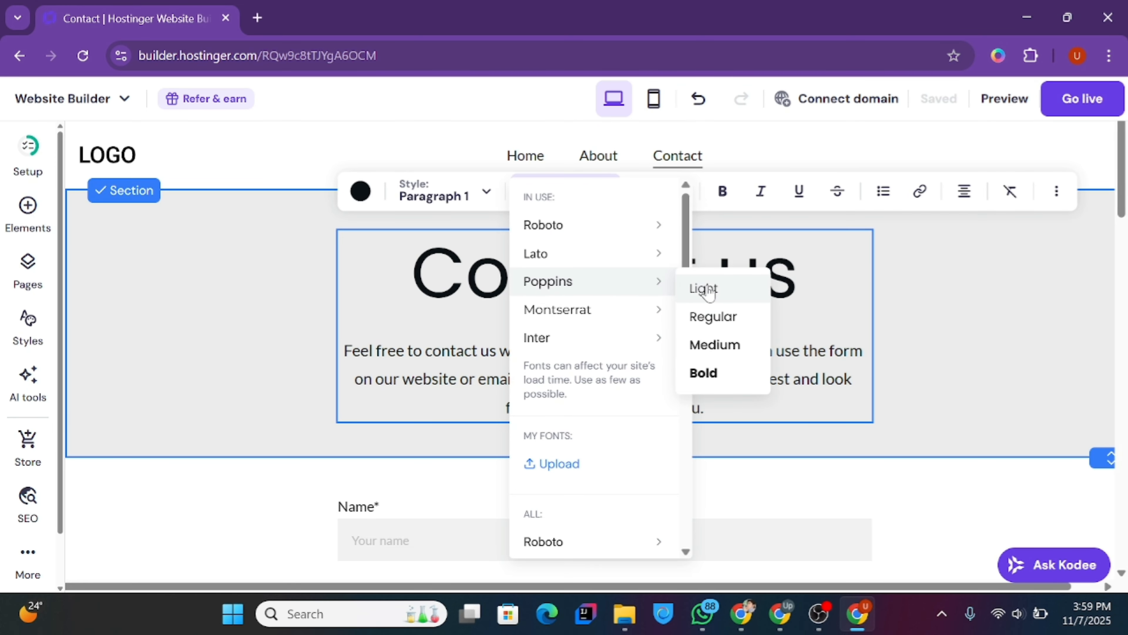
click(713, 317)
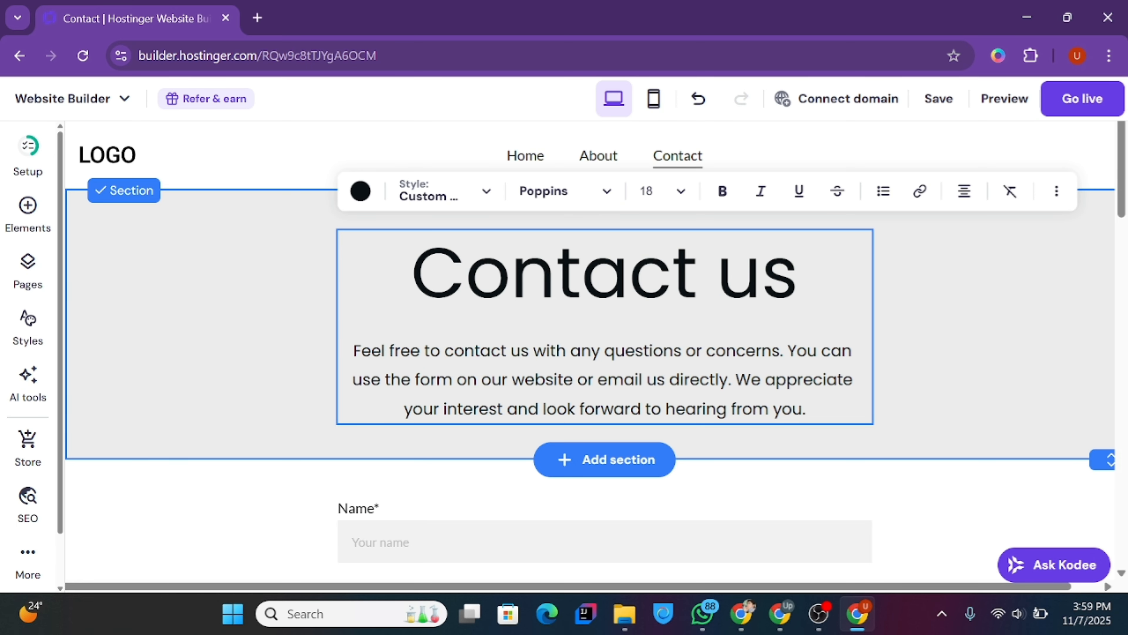
- Set the font of the intro paragraph below the "Contact us" heading to Montserrat and finish editing the text
click(541, 192)
mouse_move(667, 334)
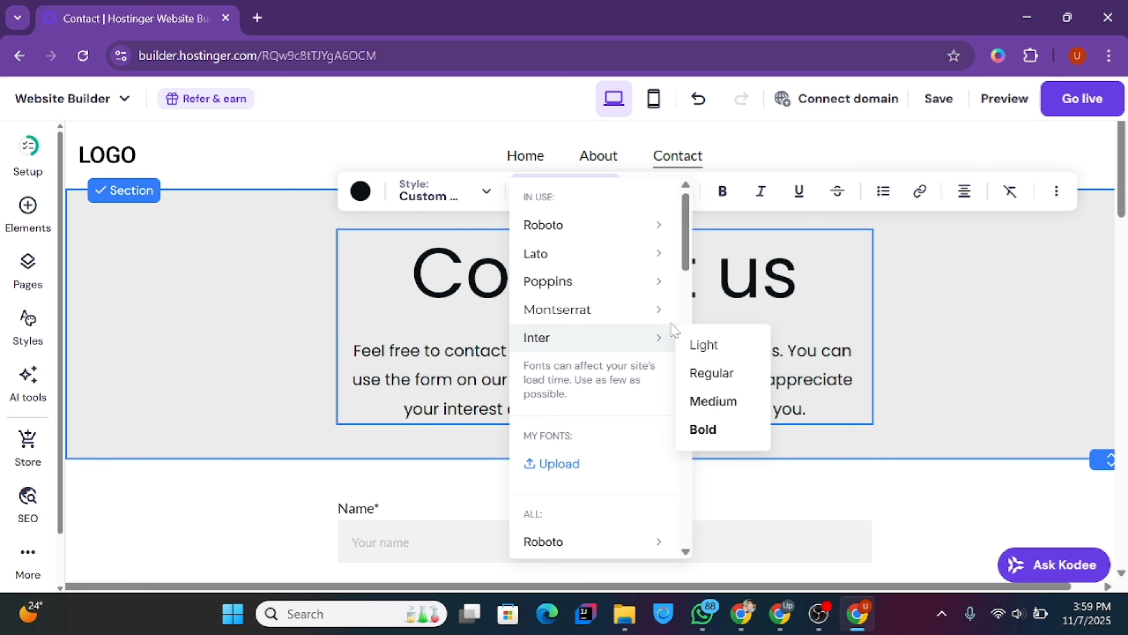
click(711, 345)
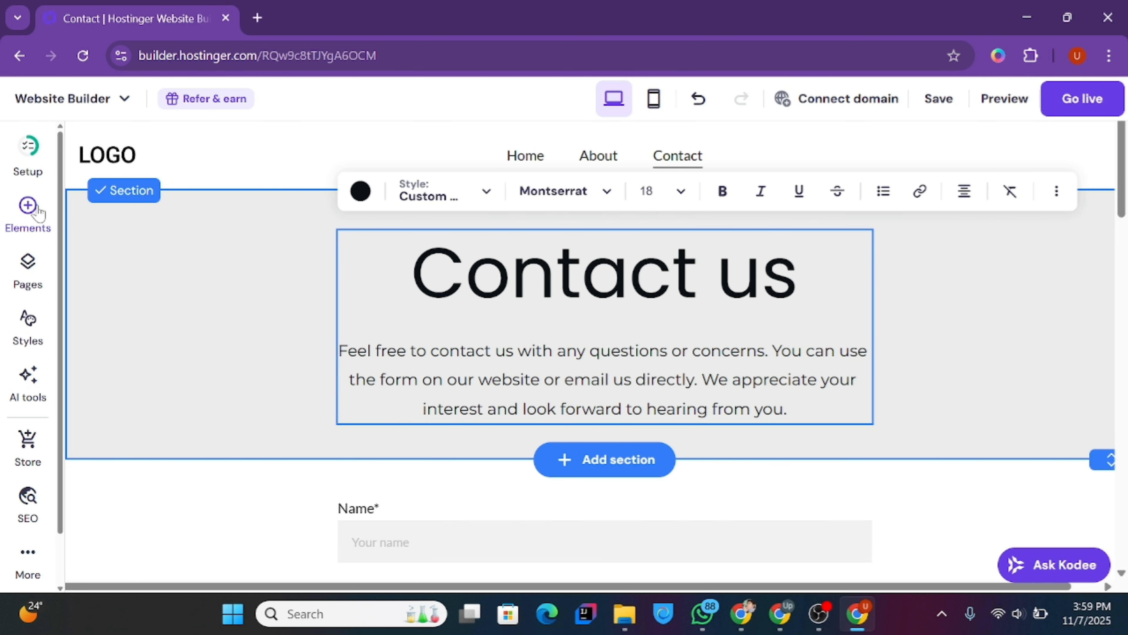
click(329, 337)
click(221, 304)
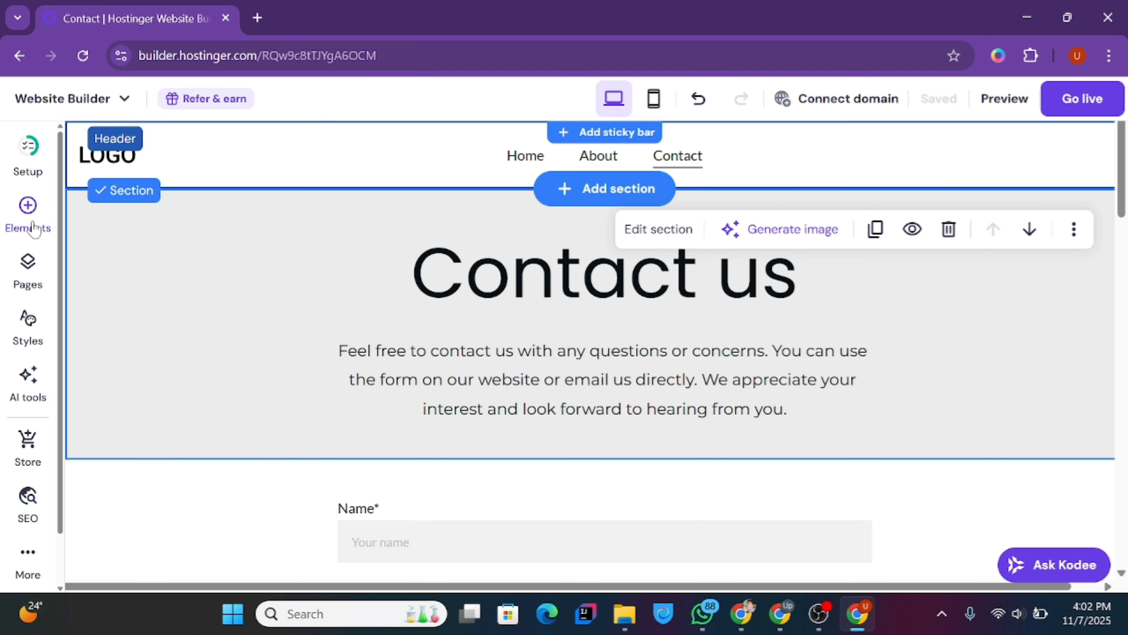
- Add a Services page from the two-column "Our services" template and save its page settings
click(32, 281)
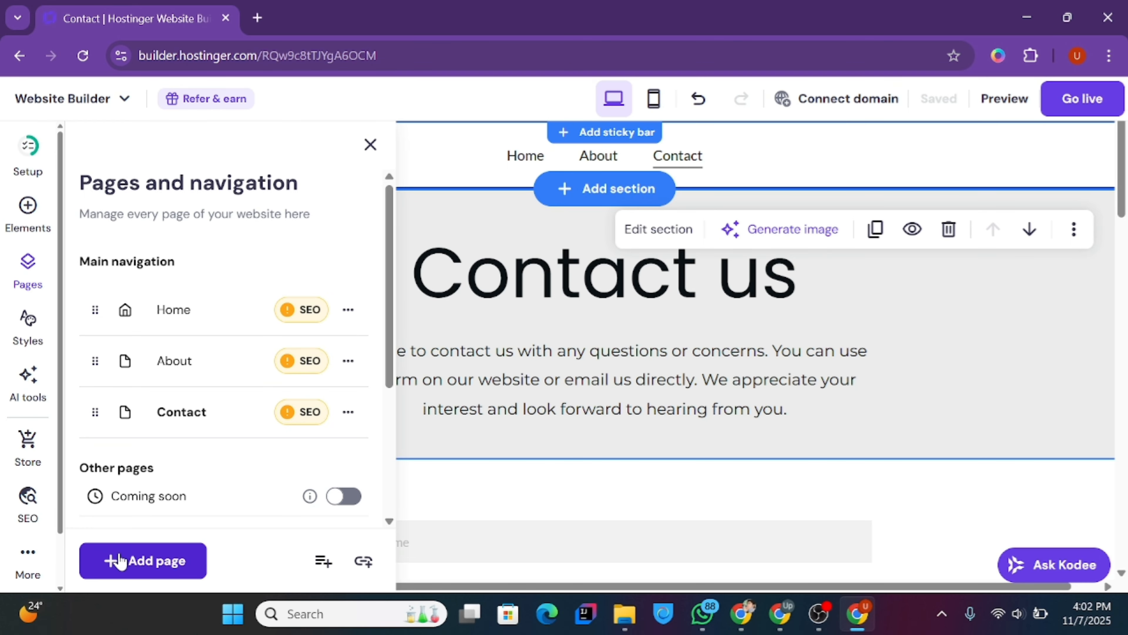
click(120, 561)
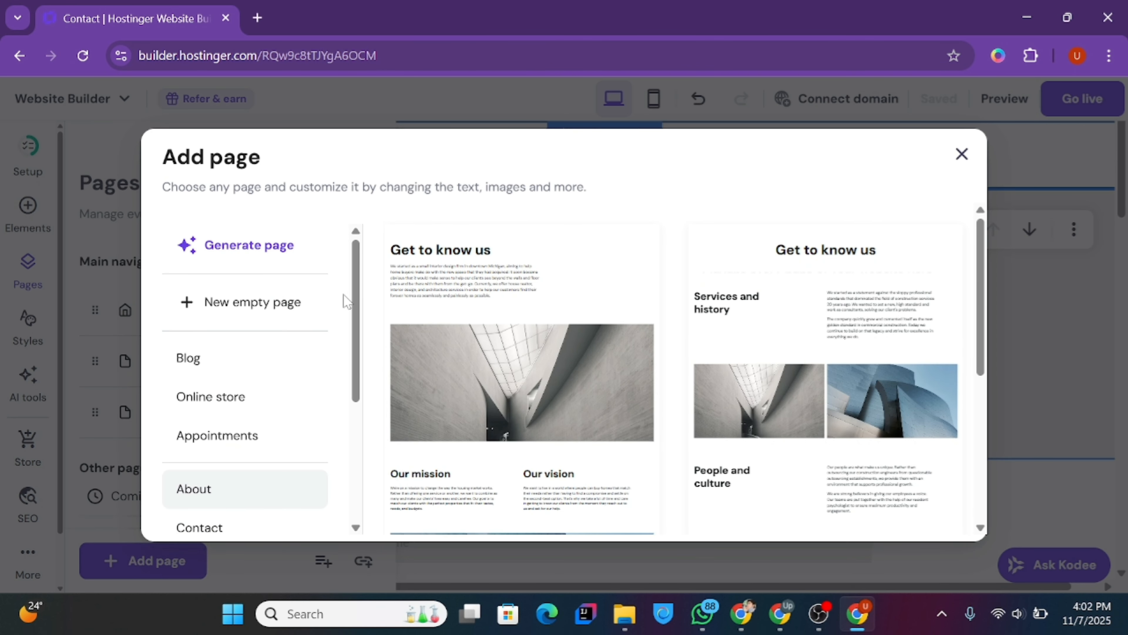
scroll(343, 317, down, 5)
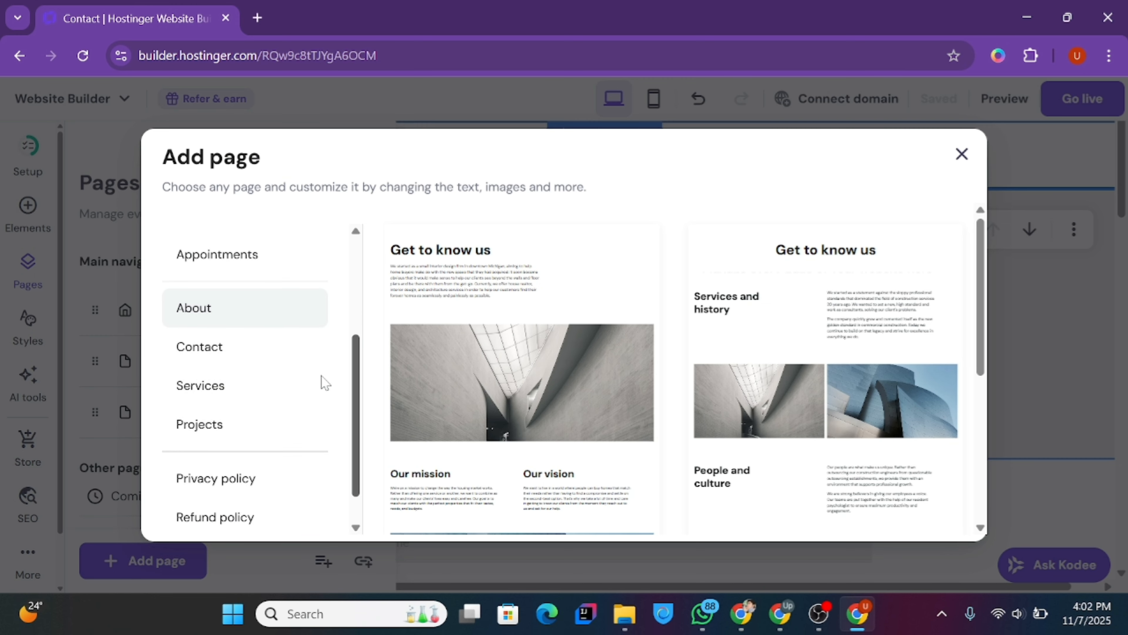
scroll(323, 393, down, 1)
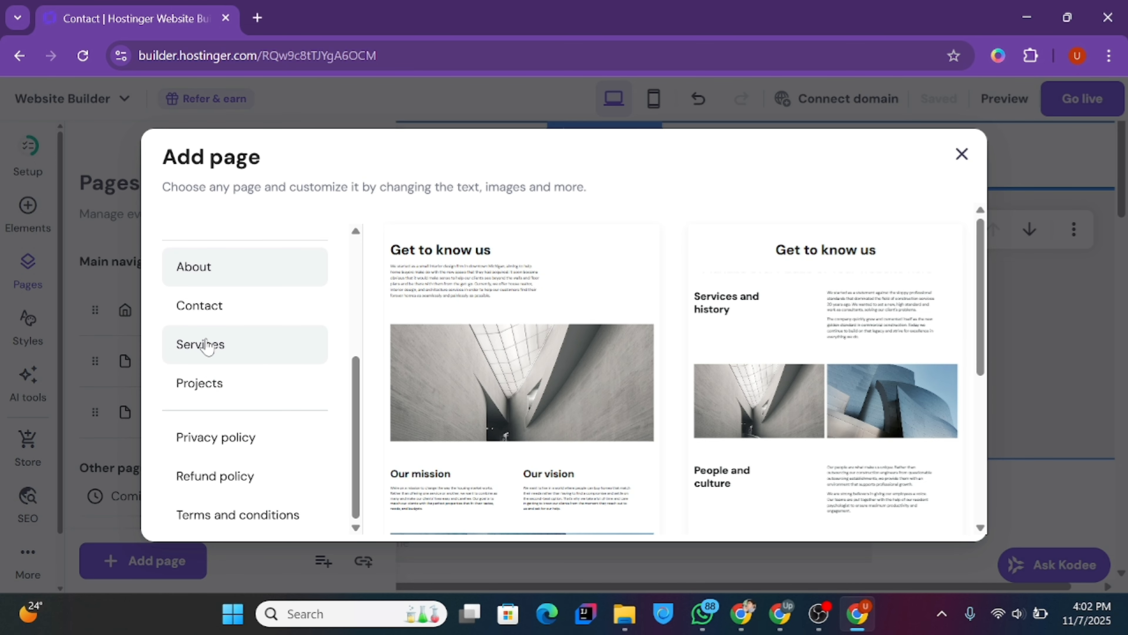
click(205, 346)
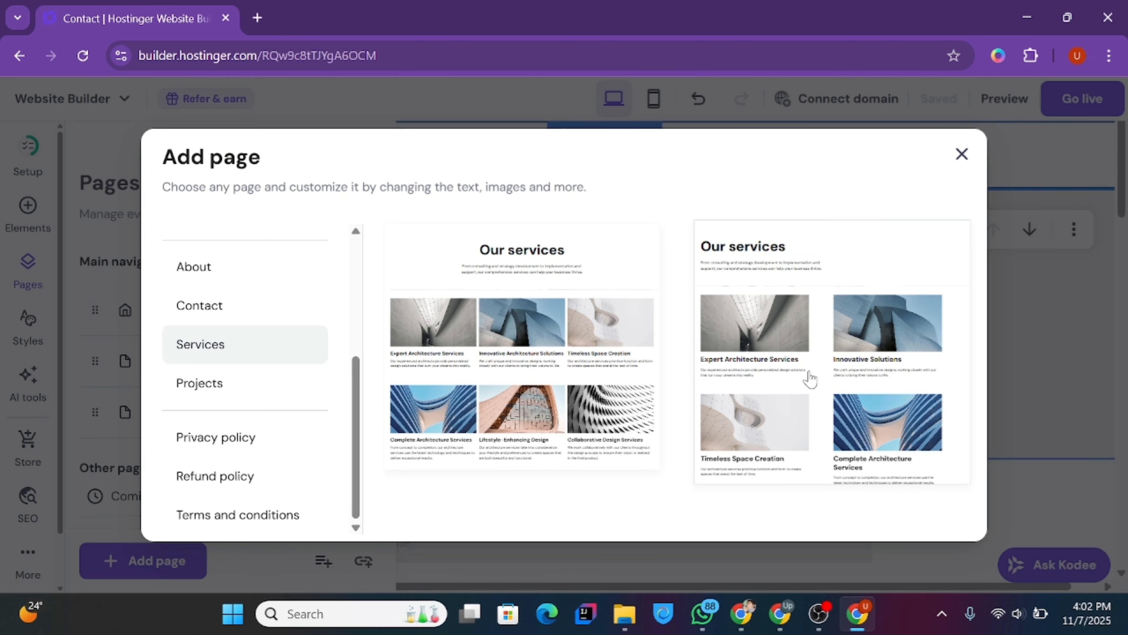
click(808, 378)
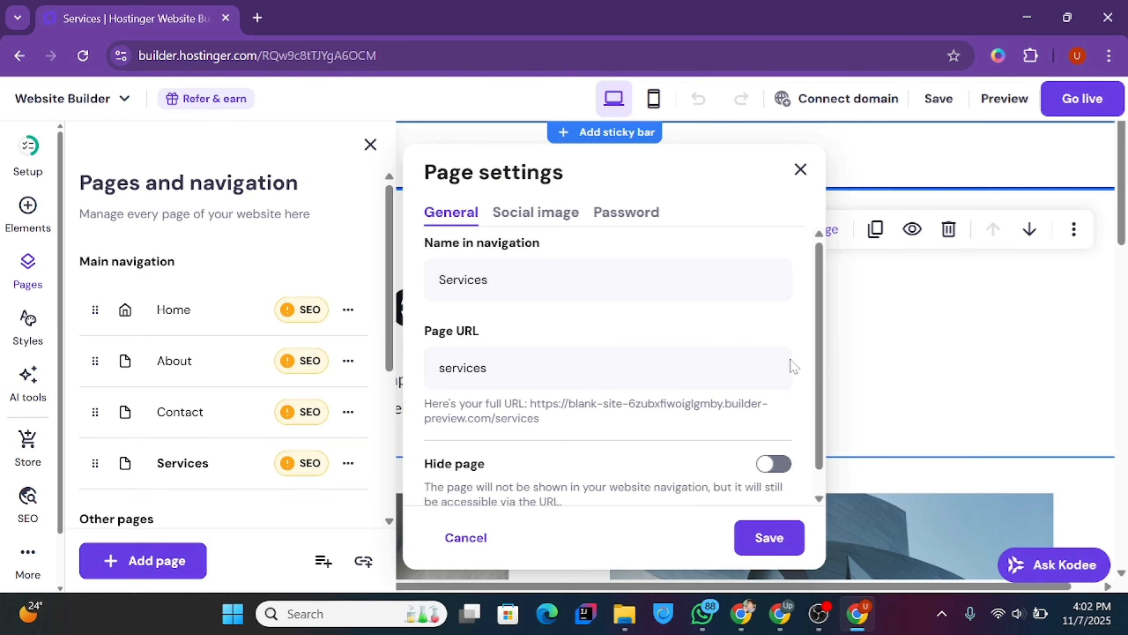
click(772, 540)
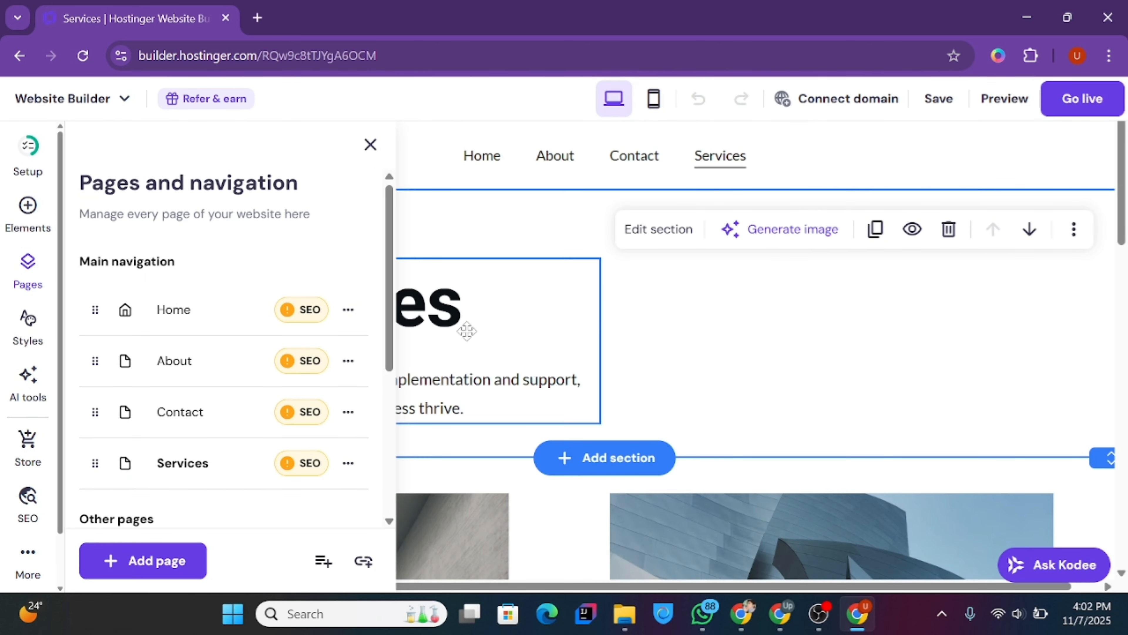
click(372, 146)
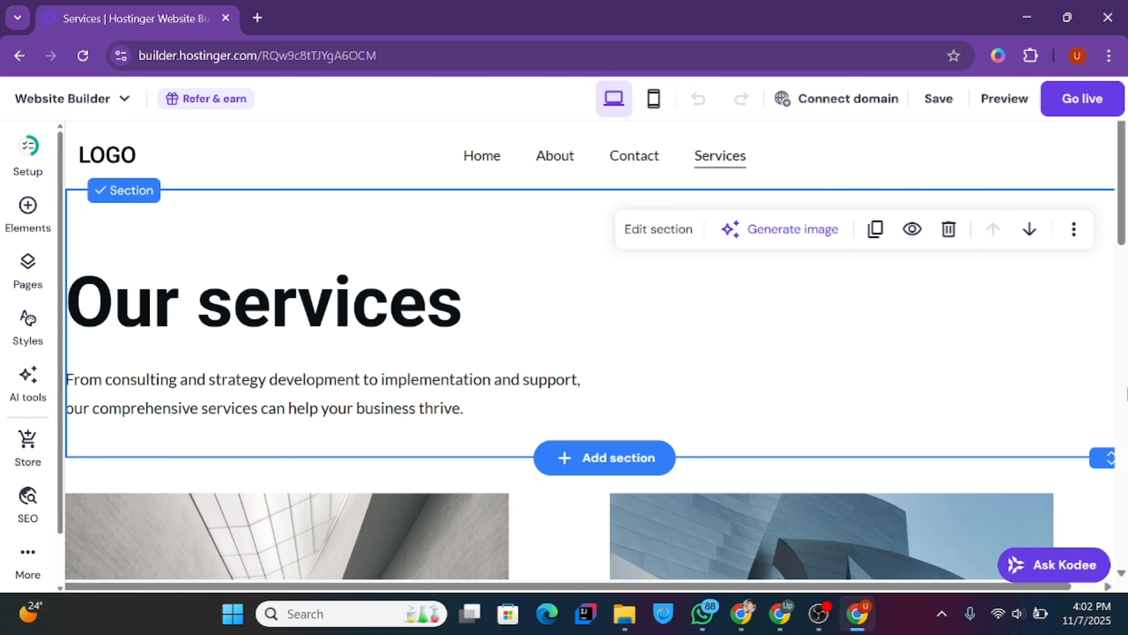
- Move the "Our services" heading and description text block to the horizontal centre of its section
scroll(1109, 393, down, 10)
scroll(1109, 393, up, 15)
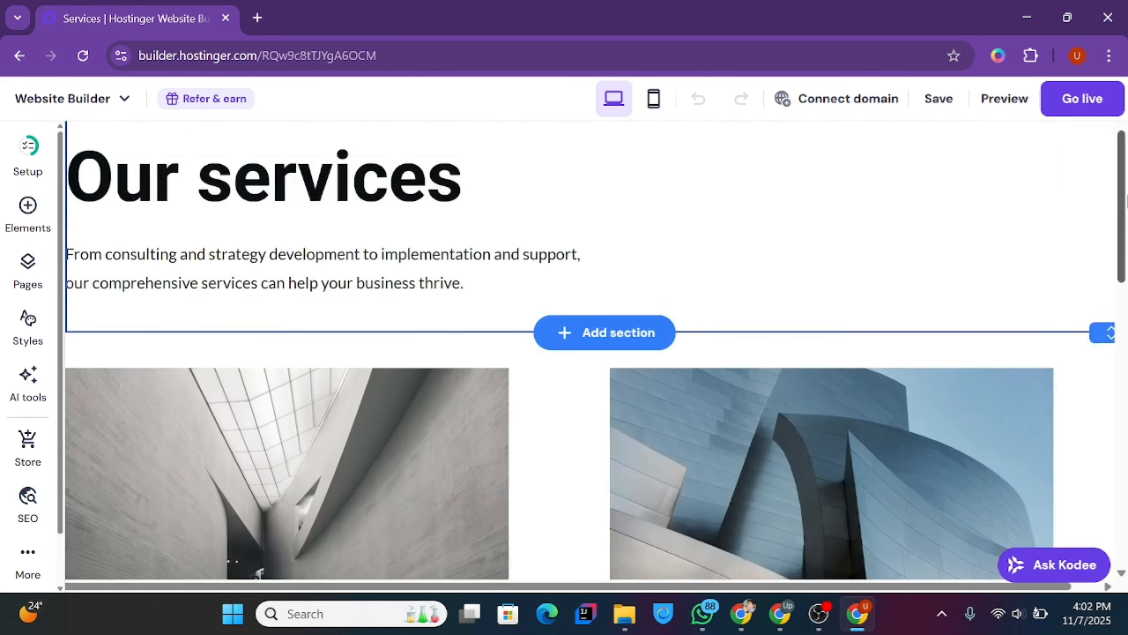
drag(338, 304, 610, 296)
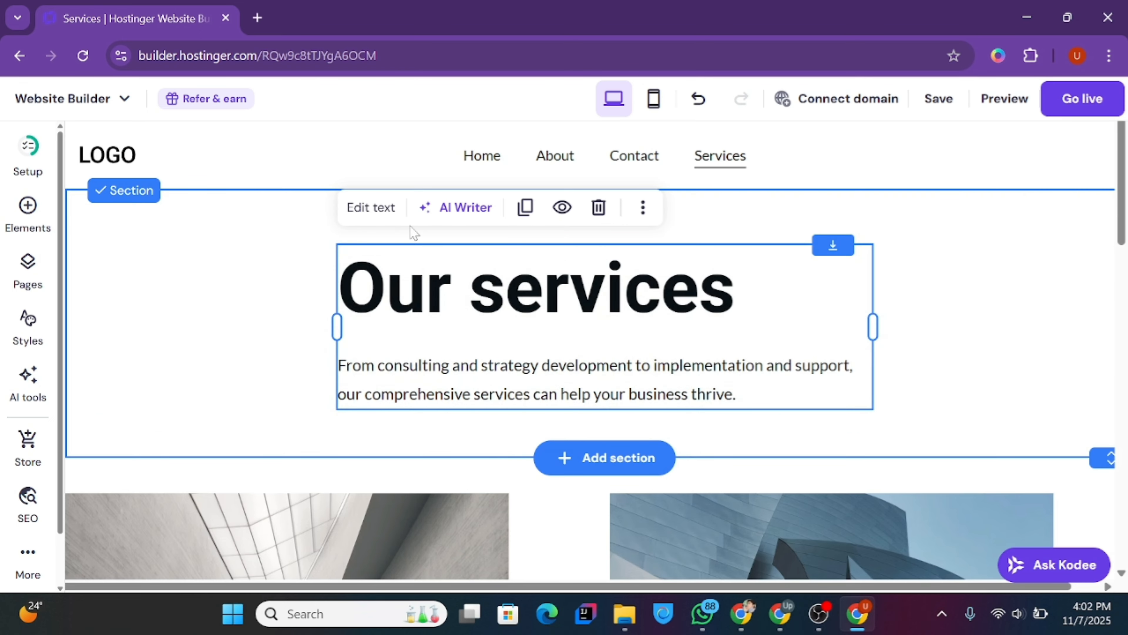
- Centre-align the "Our services" heading and its description text, and finish editing the text block
click(374, 207)
click(963, 207)
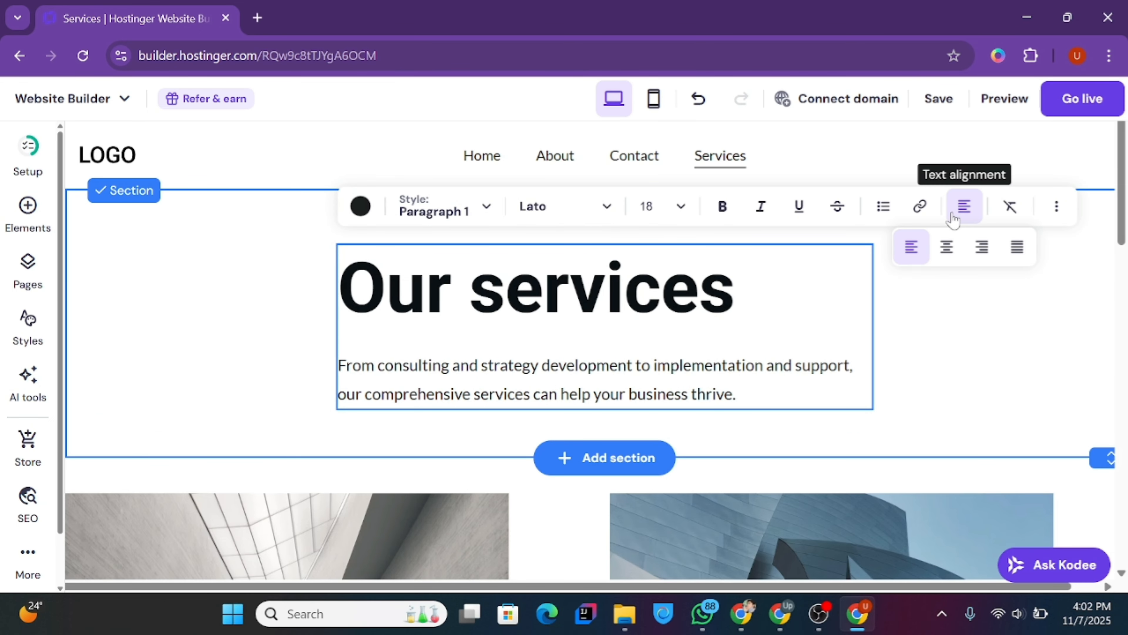
click(947, 246)
click(947, 349)
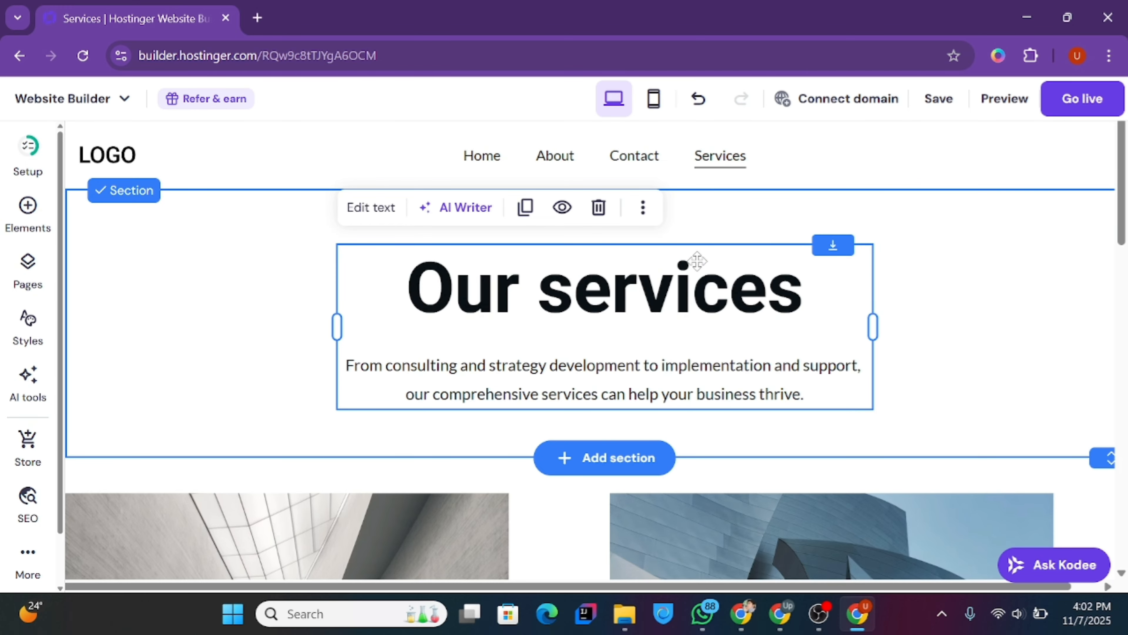
drag(723, 218, 268, 368)
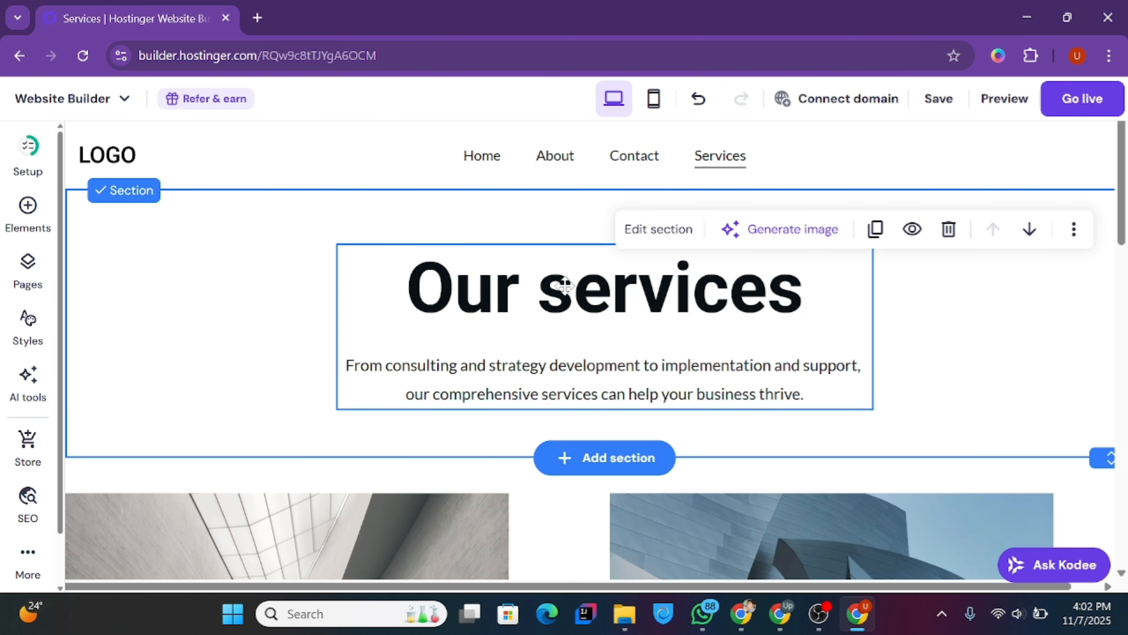
- Review the image and text sections down the Services page and return to its heading
scroll(897, 221, down, 8)
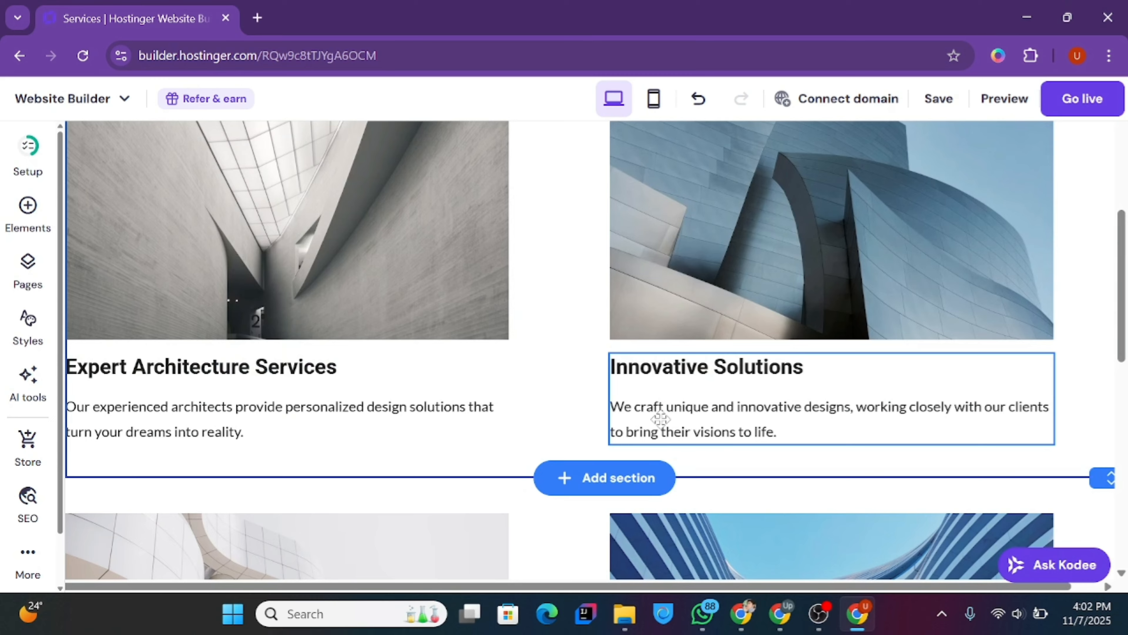
click(732, 310)
click(562, 336)
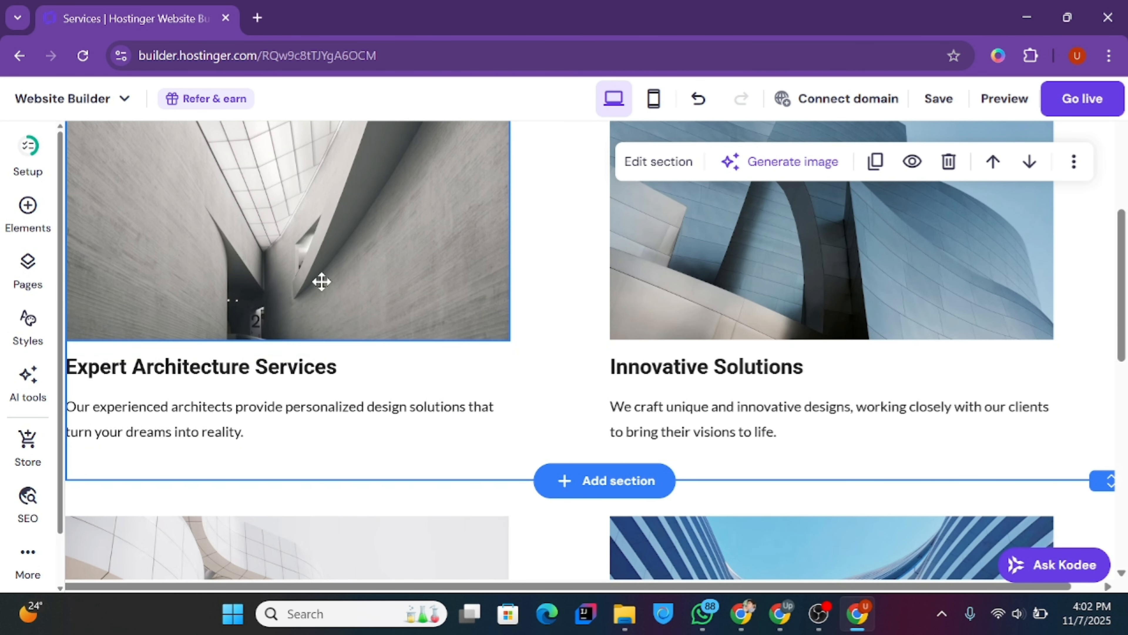
scroll(1124, 315, down, 2)
scroll(1124, 316, down, 12)
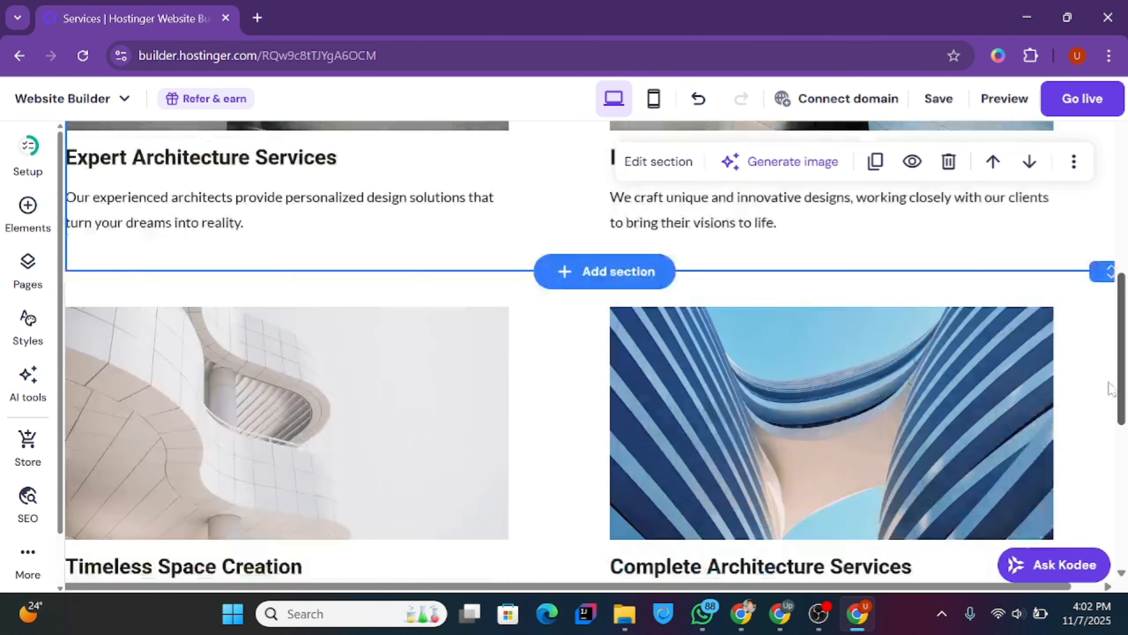
scroll(1101, 502, up, 15)
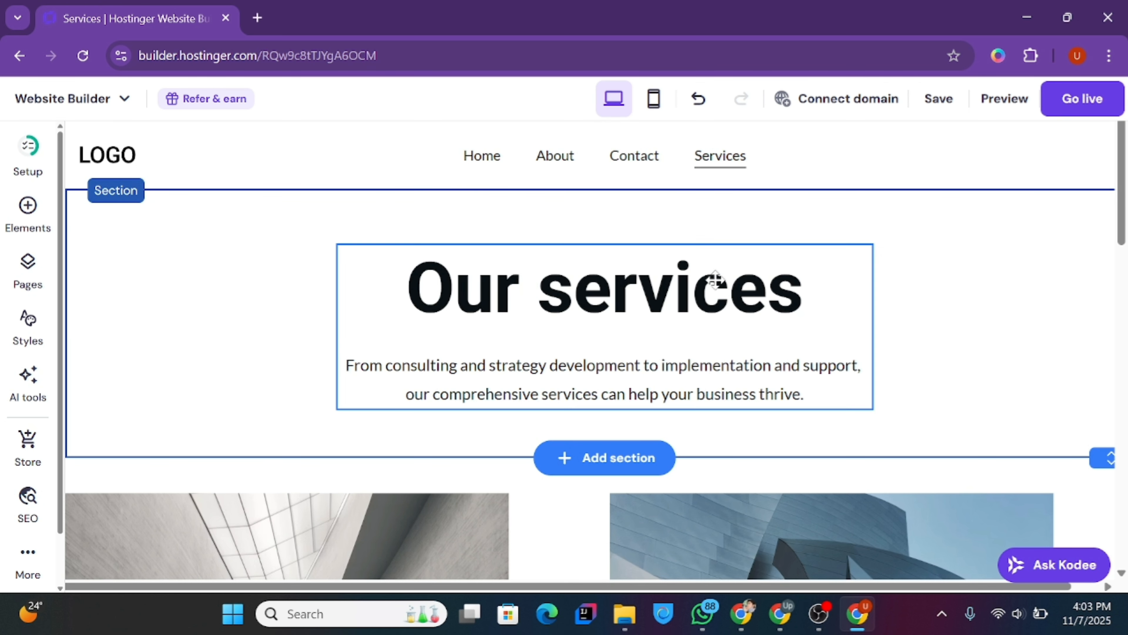
- Save the website and publish it live on its temporary domain
click(924, 102)
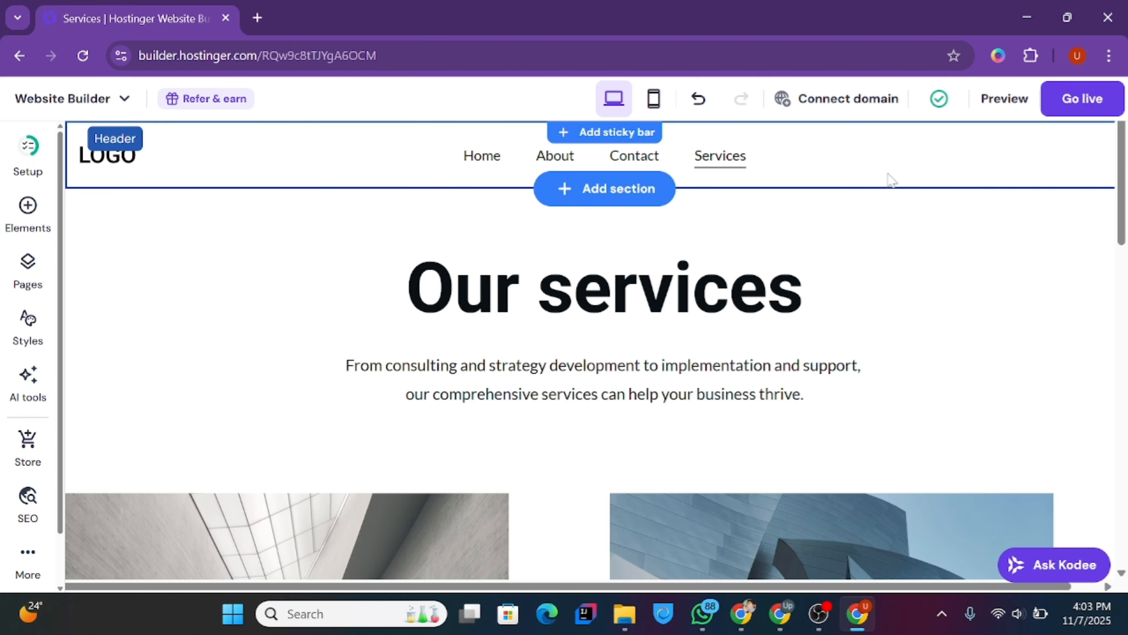
click(1066, 100)
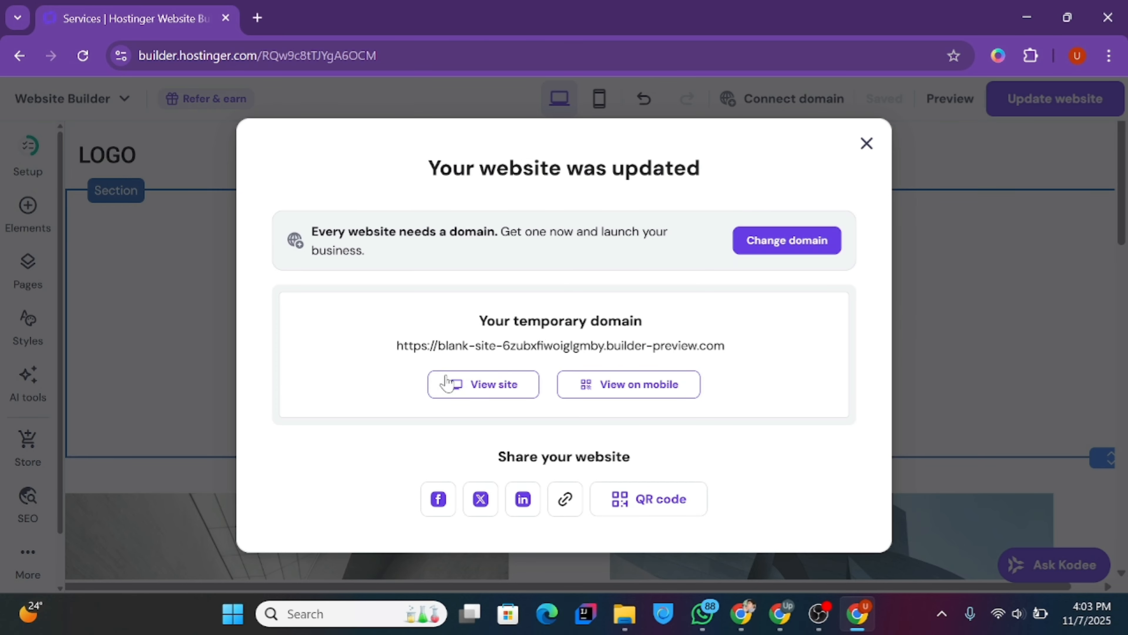
- Open the published site and check its Home, About and Contact pages, ending back on Home
click(446, 384)
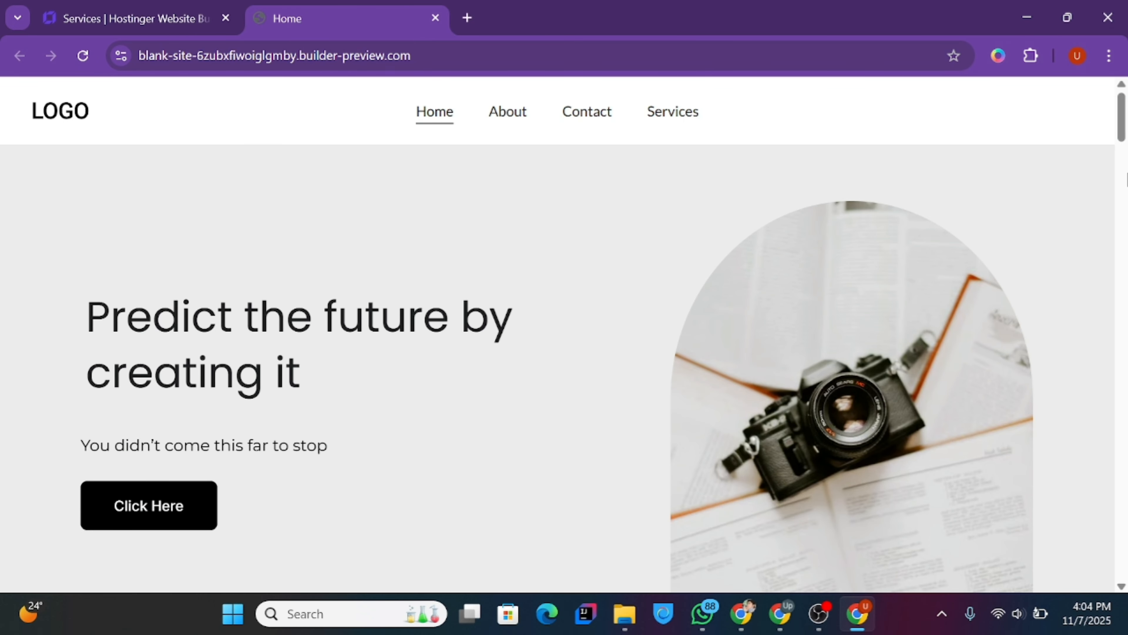
mouse_move(1122, 120)
mouse_down()
mouse_move(1124, 551)
mouse_move(1123, 114)
mouse_up()
click(516, 119)
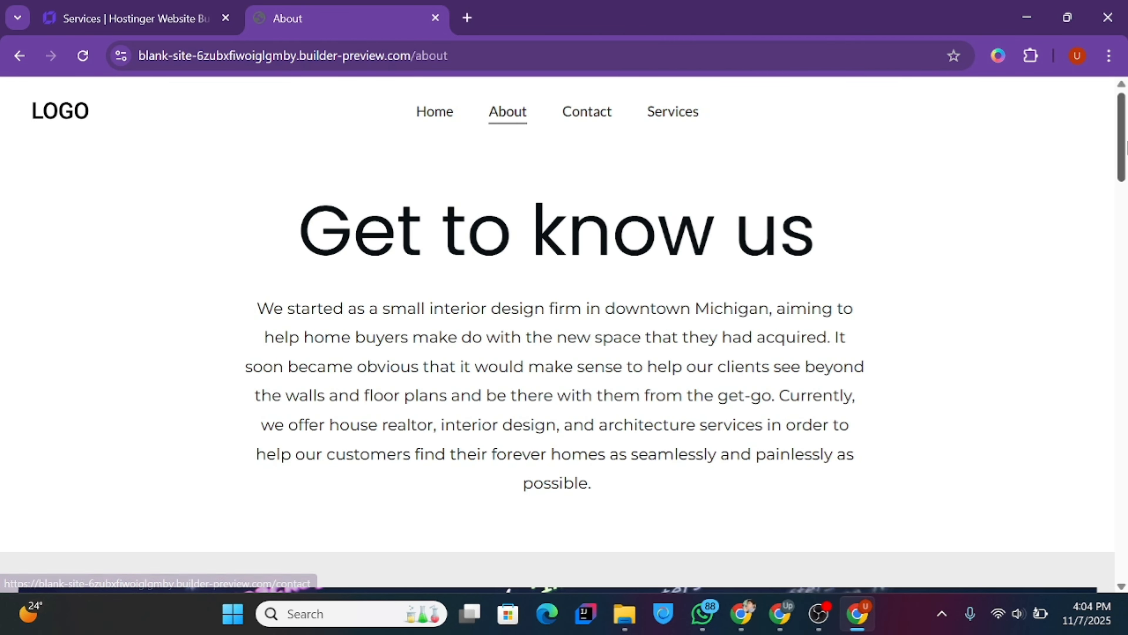
scroll(1058, 361, down, 15)
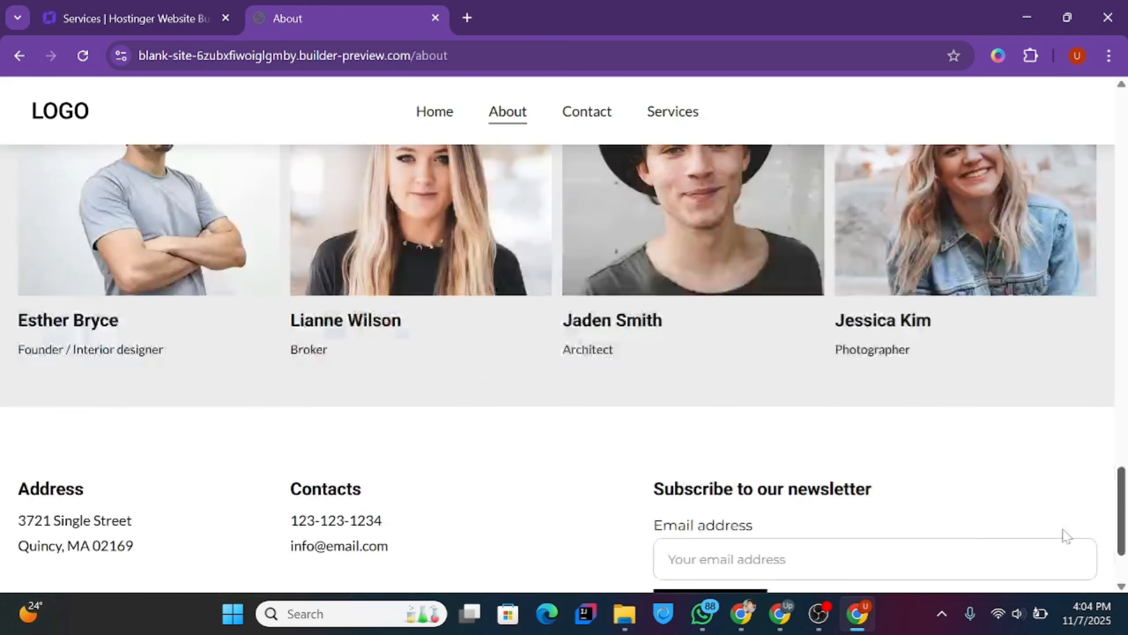
drag(1064, 530, 1101, 135)
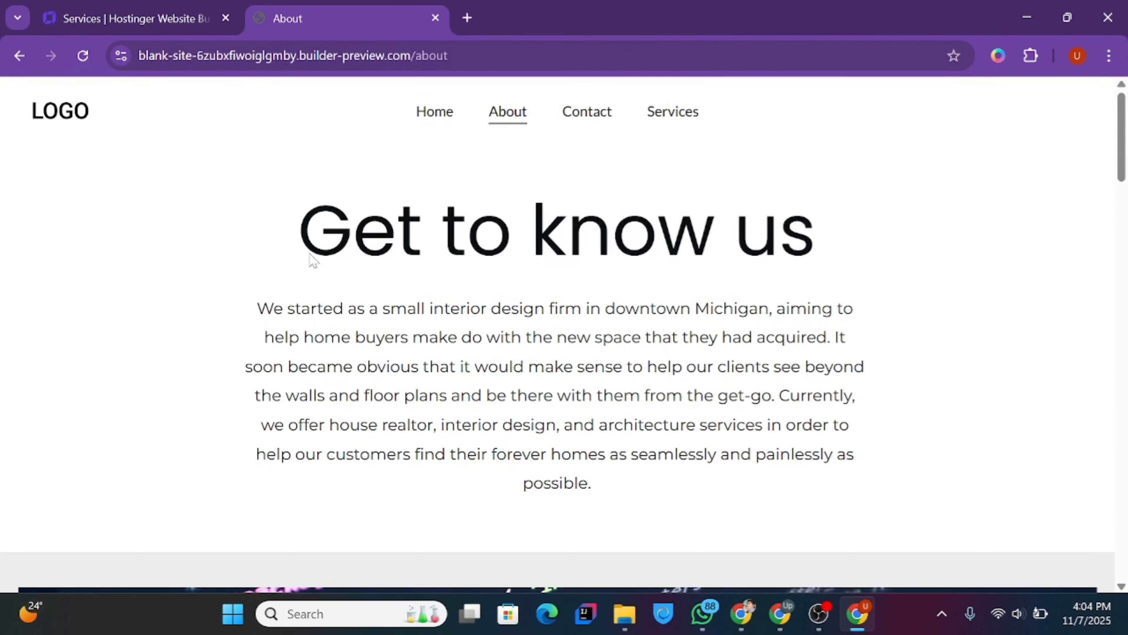
click(603, 118)
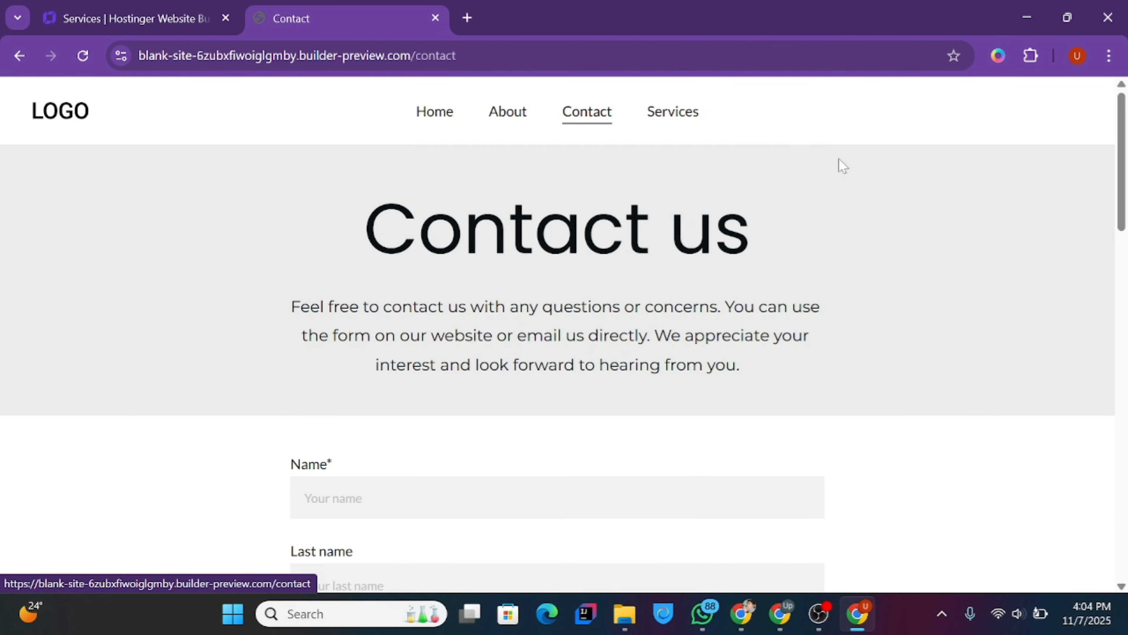
mouse_move(1123, 196)
mouse_down()
mouse_move(1126, 544)
mouse_move(1122, 196)
mouse_up()
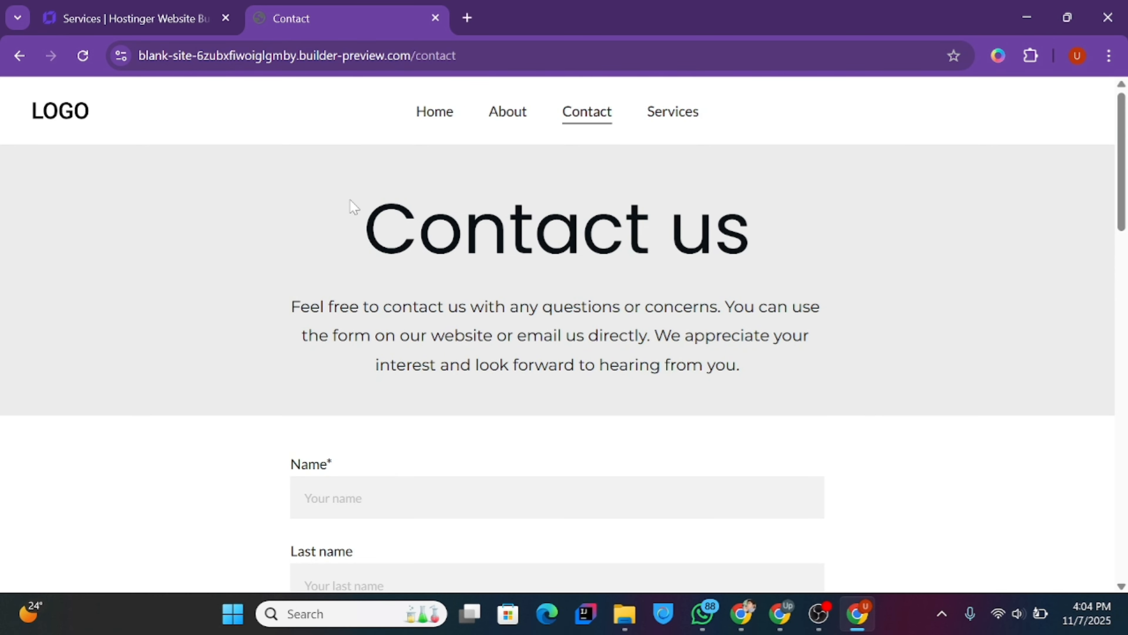
click(435, 115)
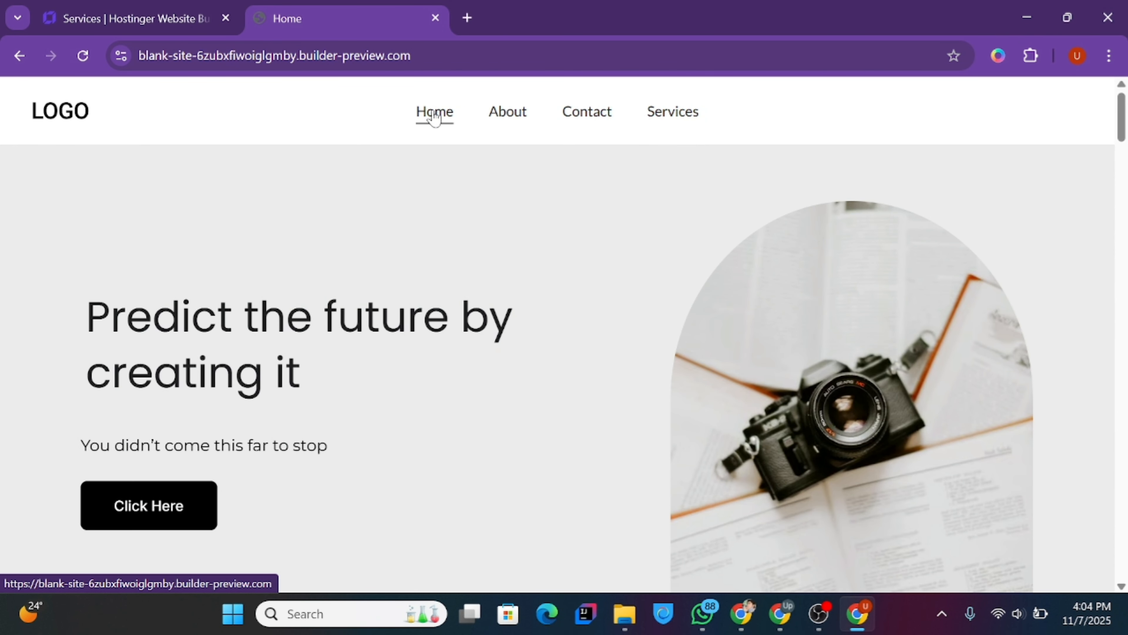